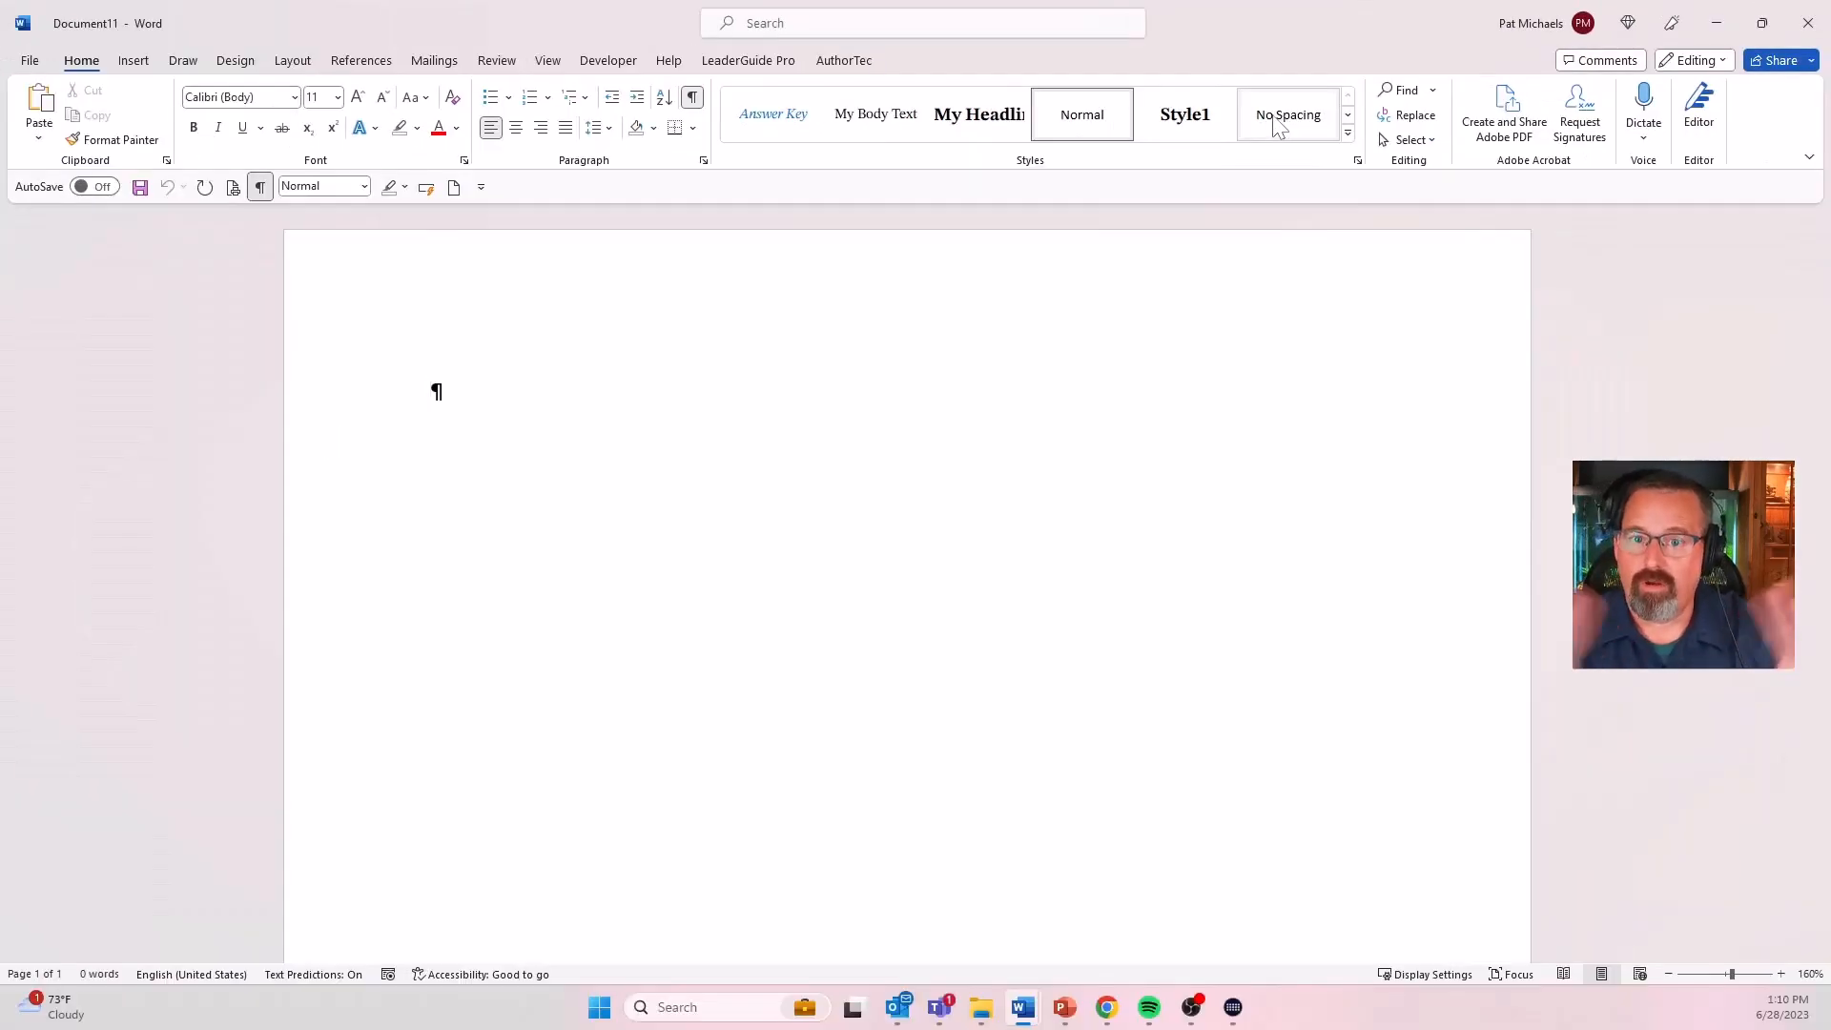
- Display the full list of styles beside the blank document
left_click(1357, 161)
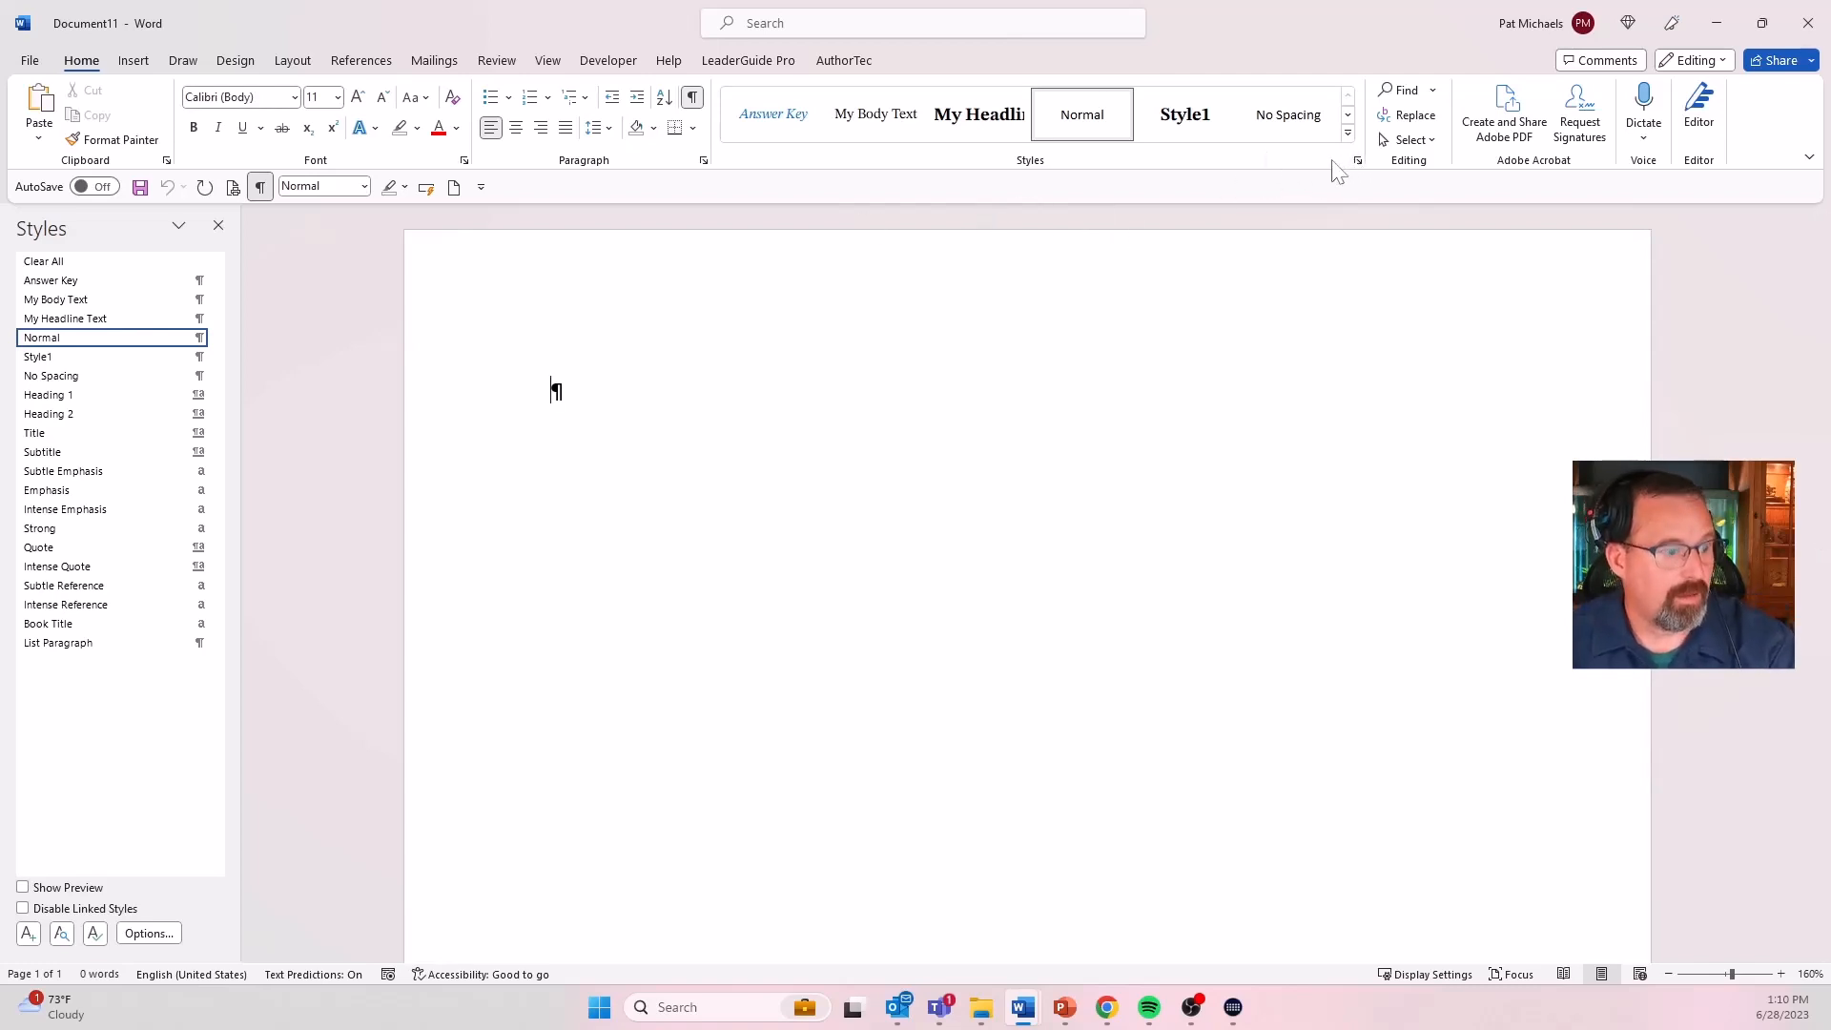
left_click_drag(1303, 164, 1351, 165)
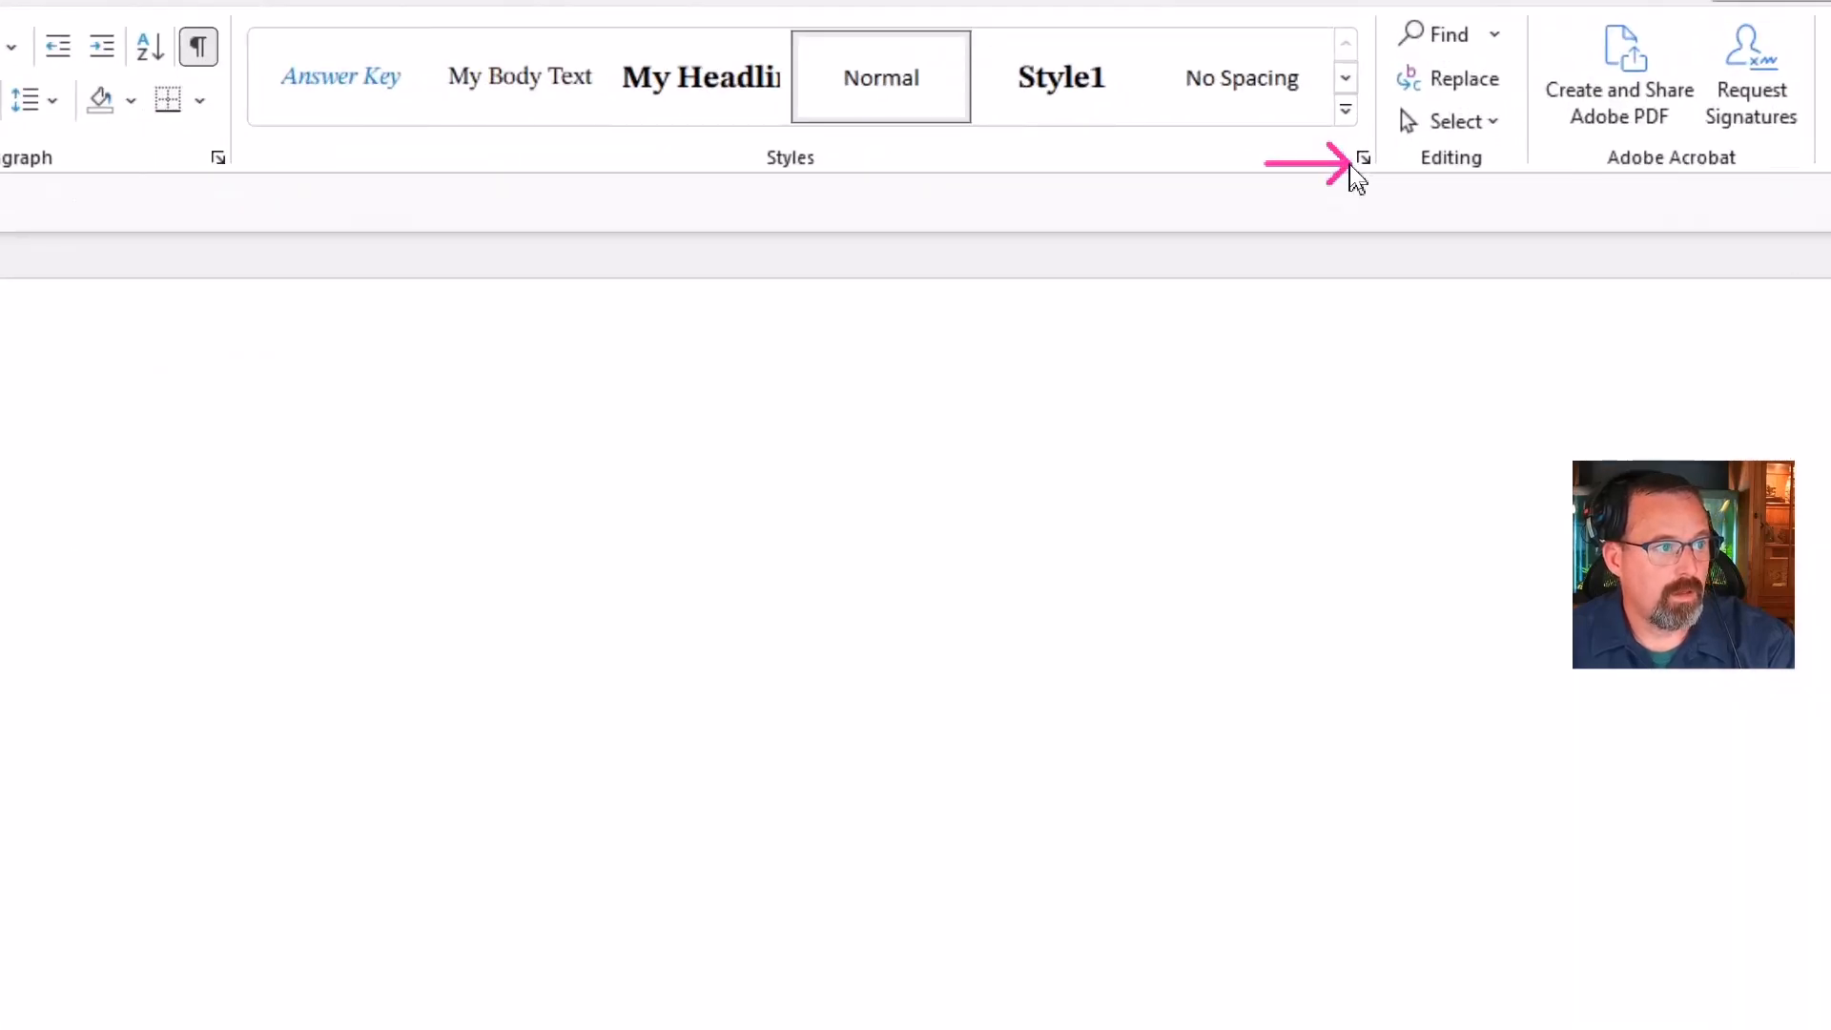
left_click(1351, 163)
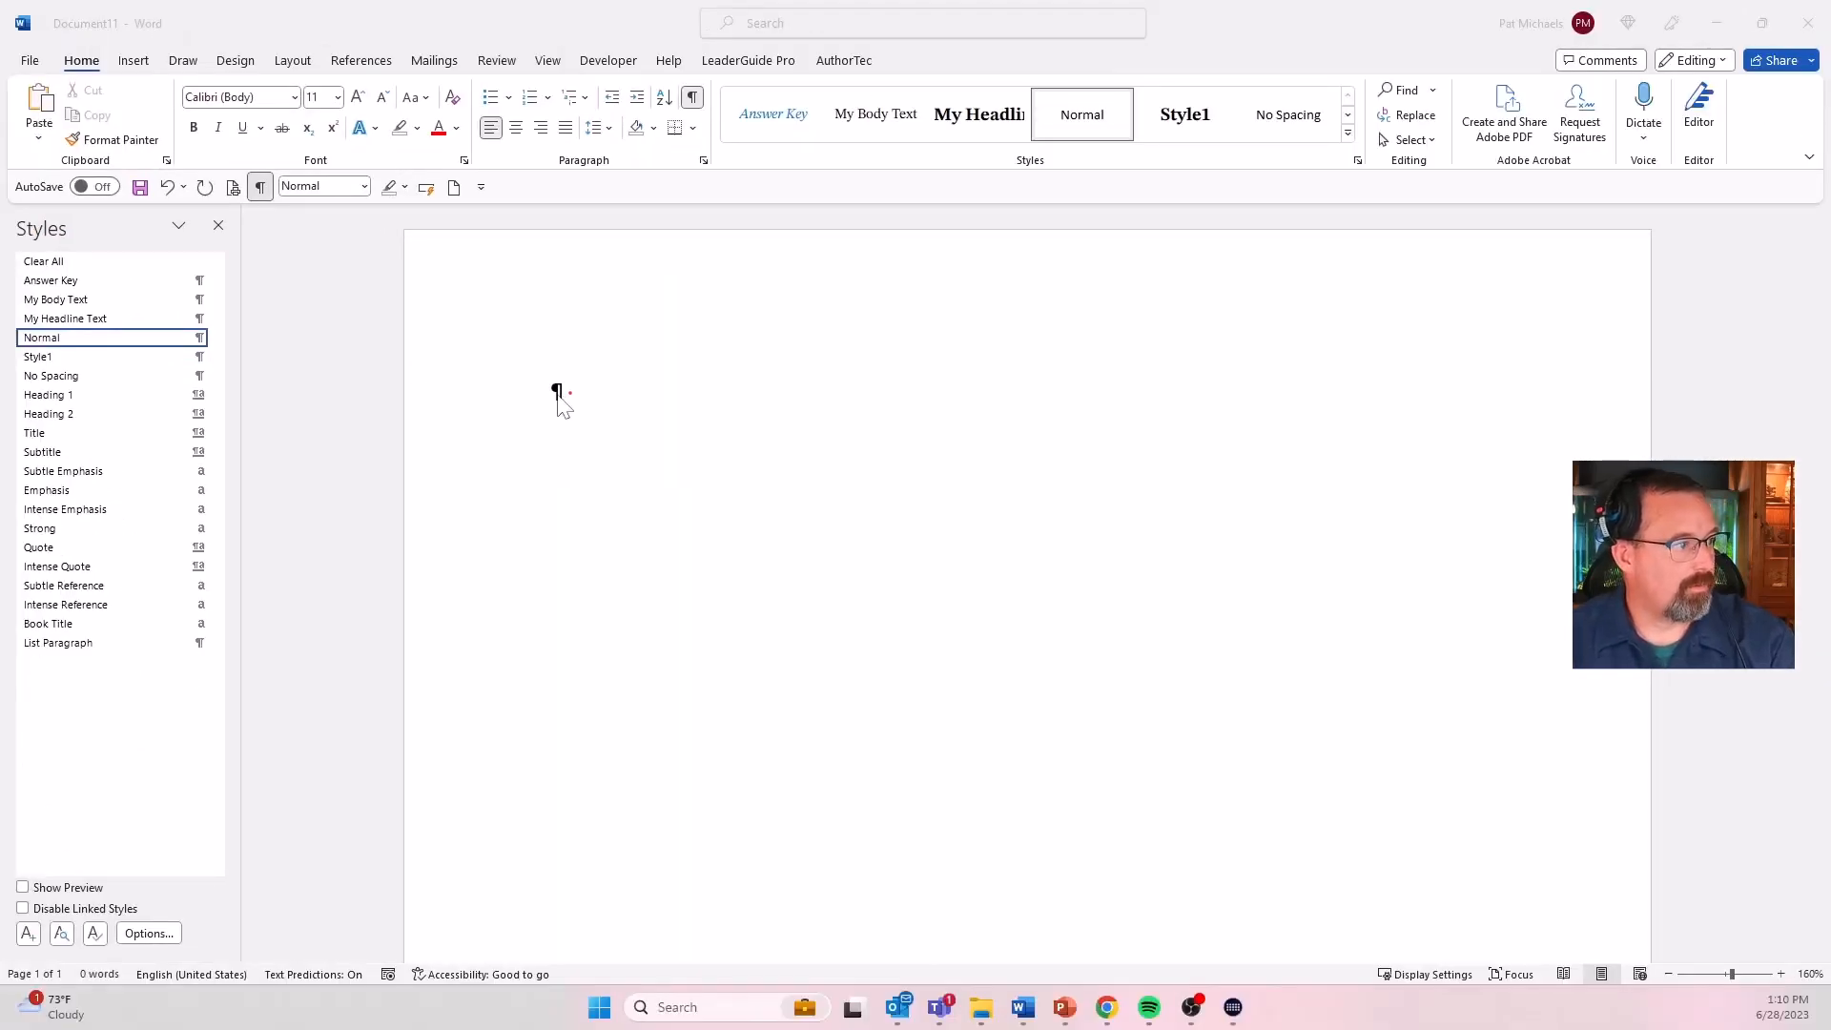
- Enter the line HEADLINE in the document and generate a placeholder paragraph below it with =LOREM()
left_click(563, 405)
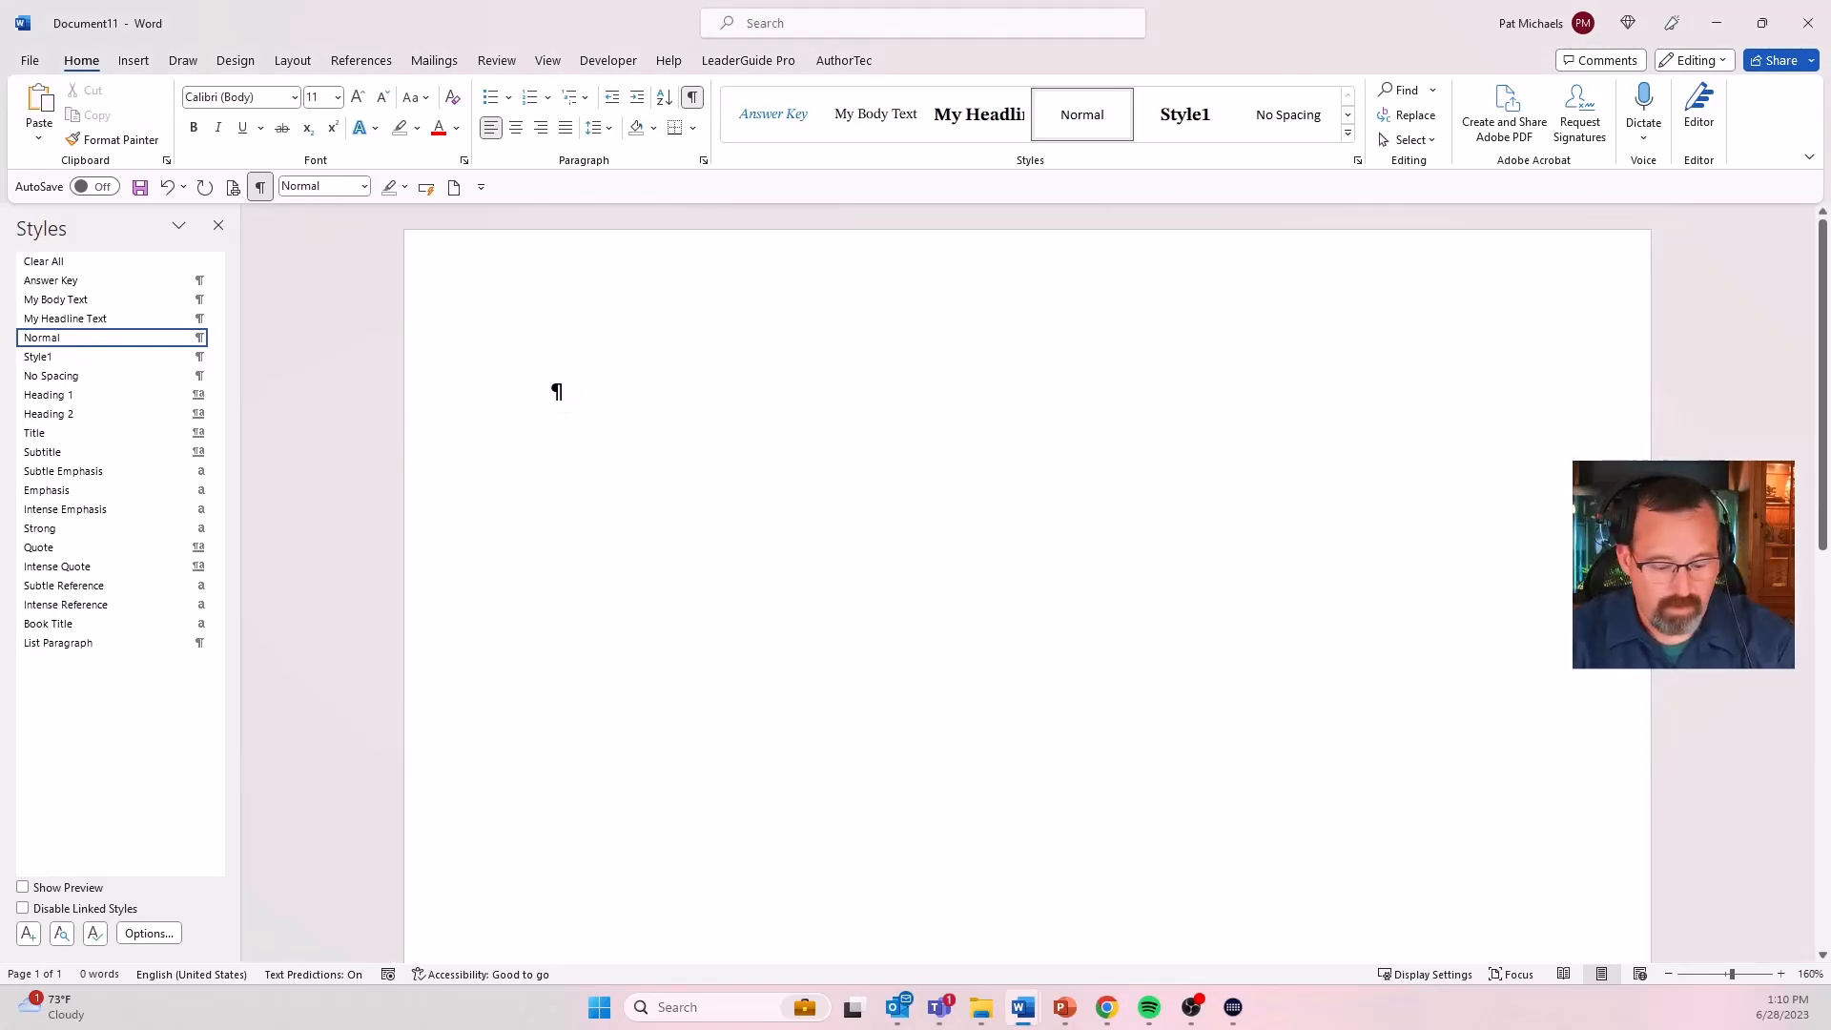
type("HEADLINE")
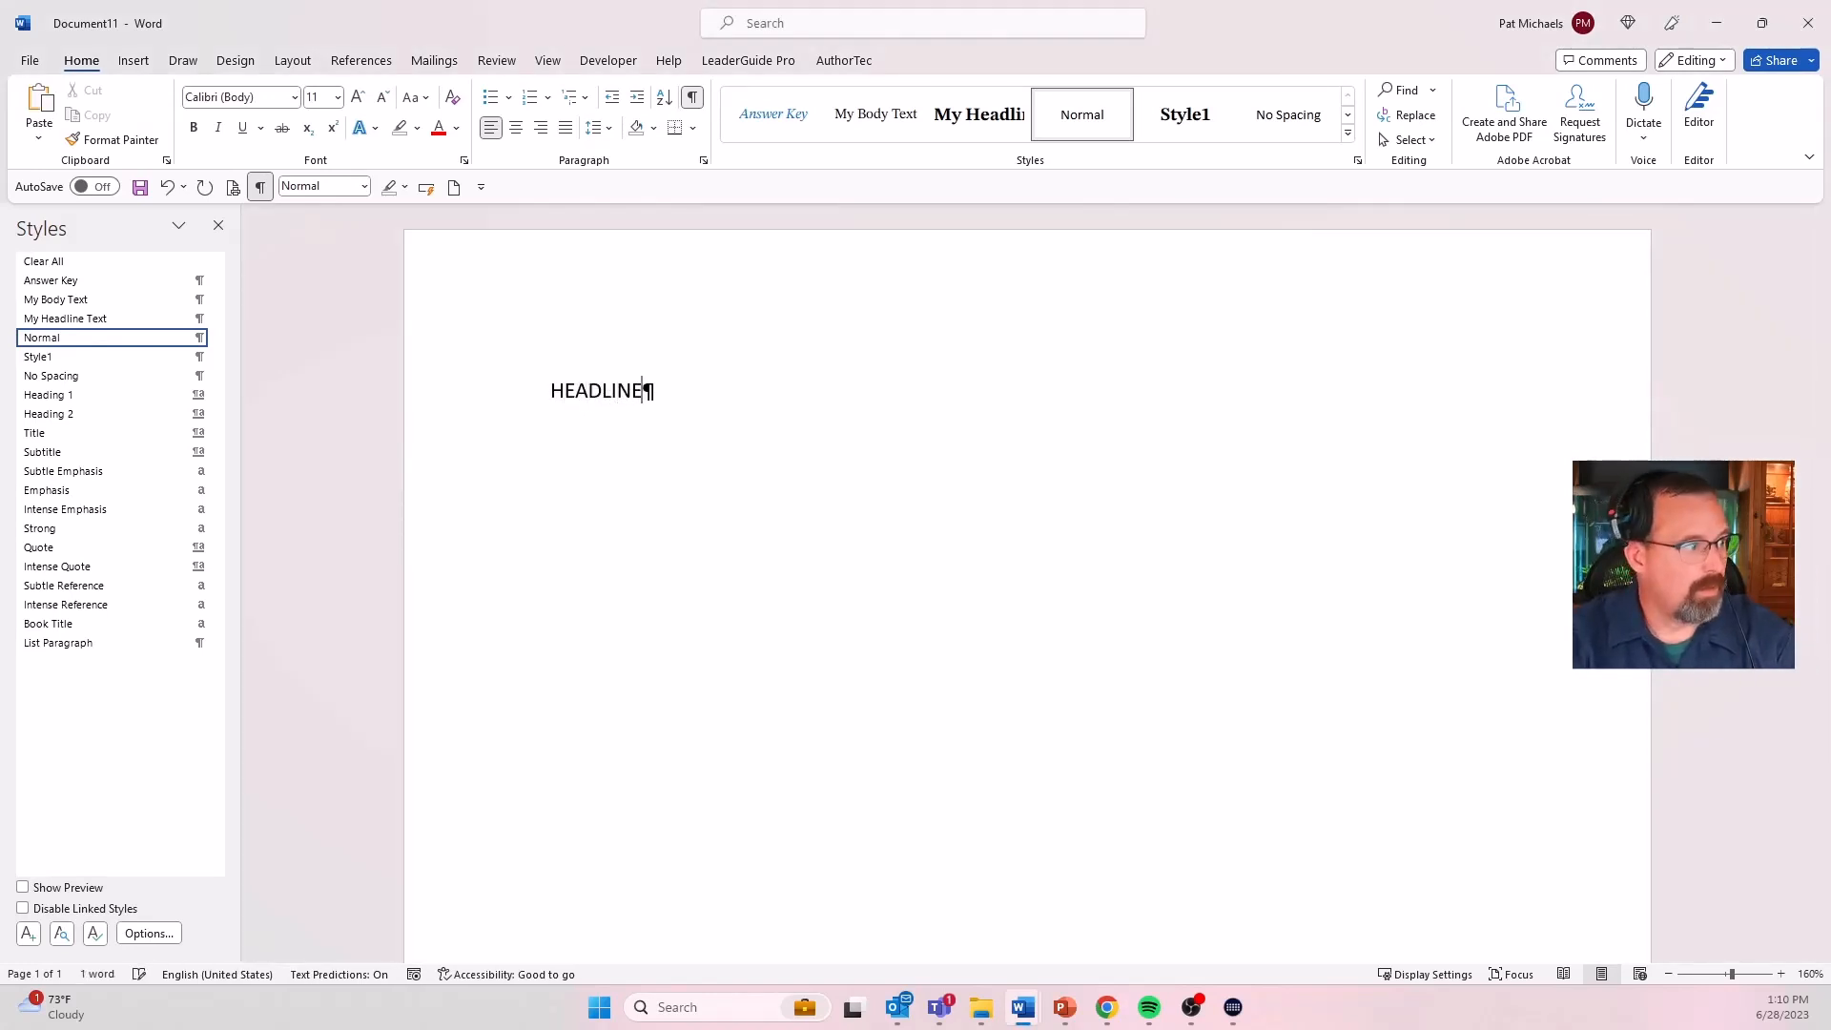
key("Return")
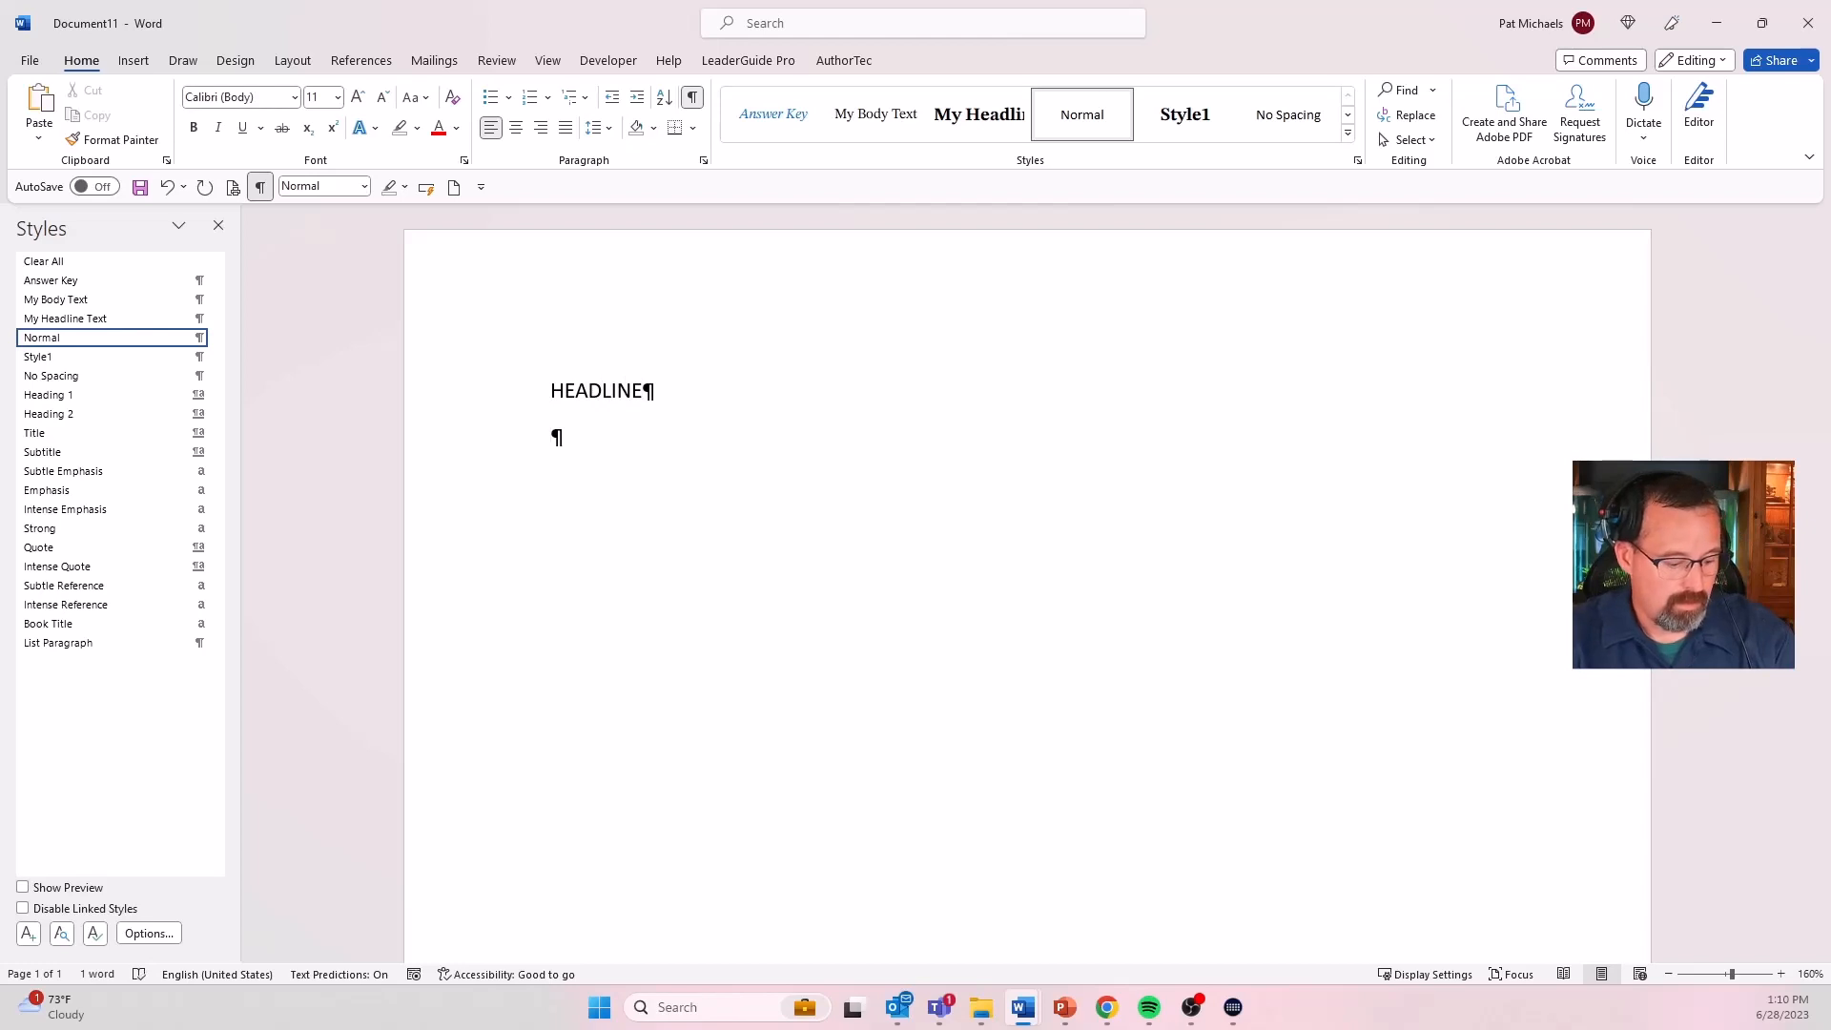
type("=LORE")
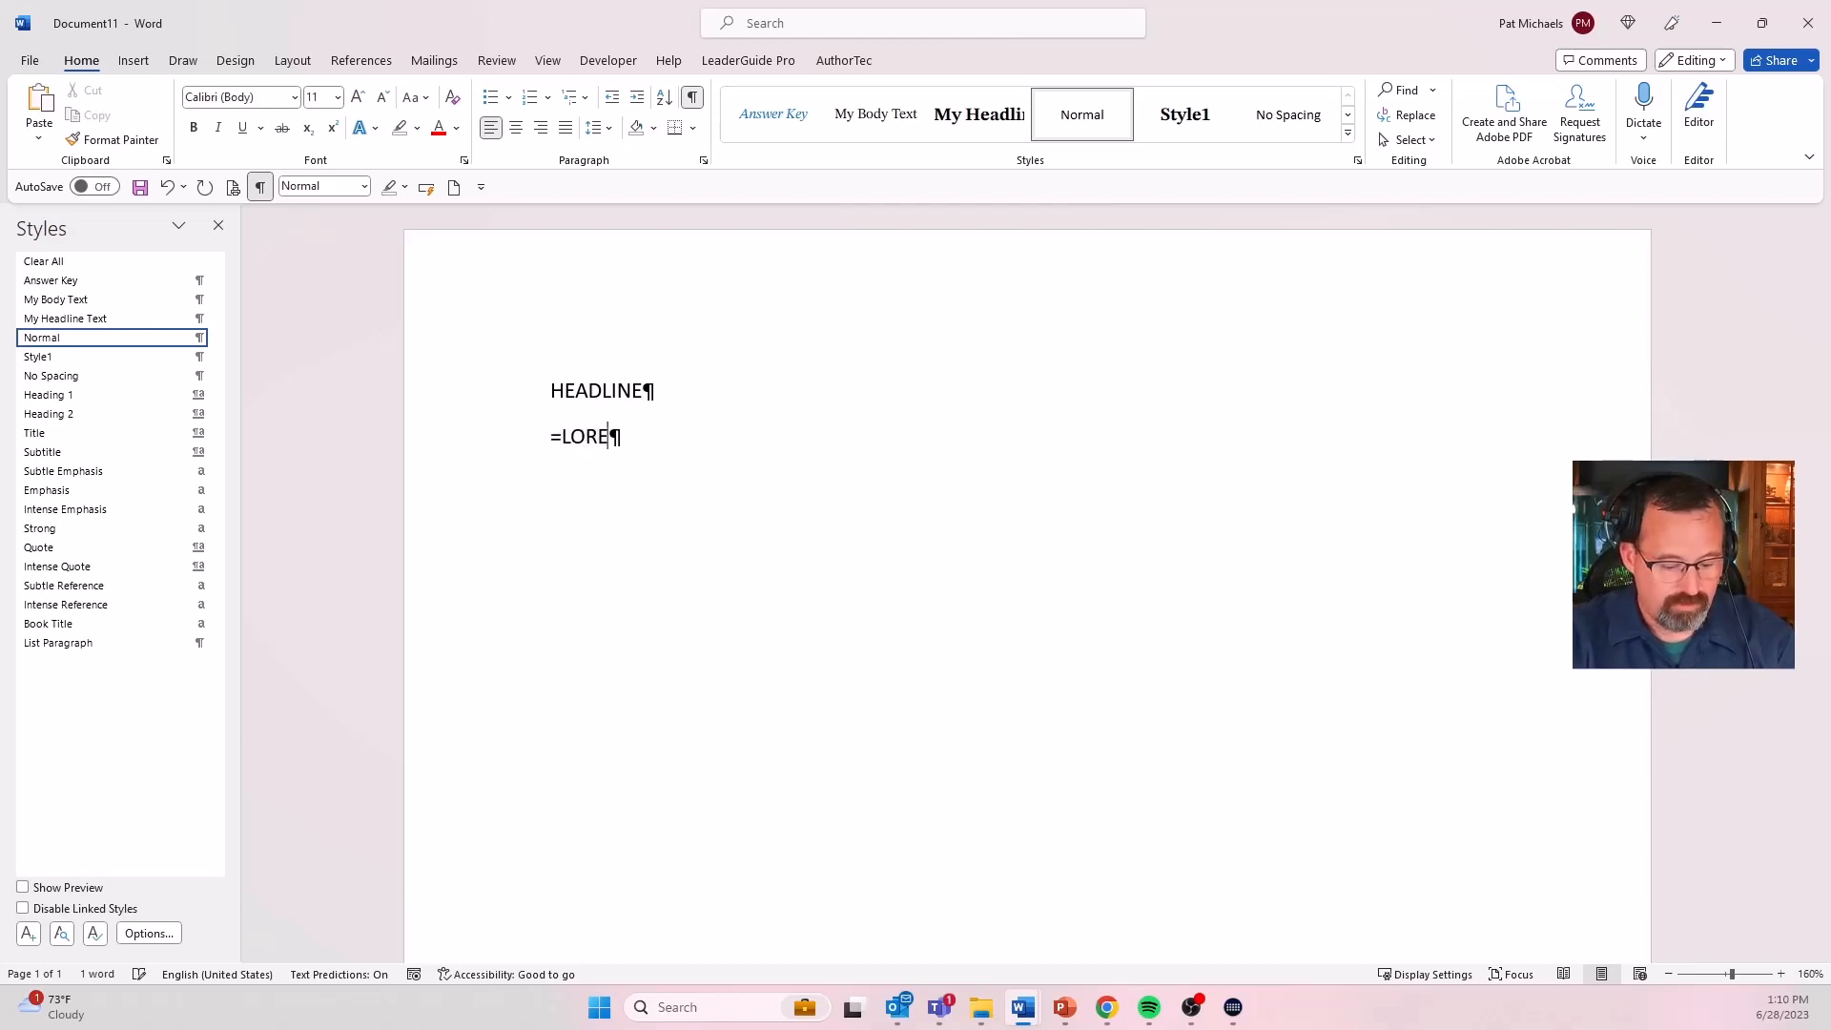
type("M()")
key("Return")
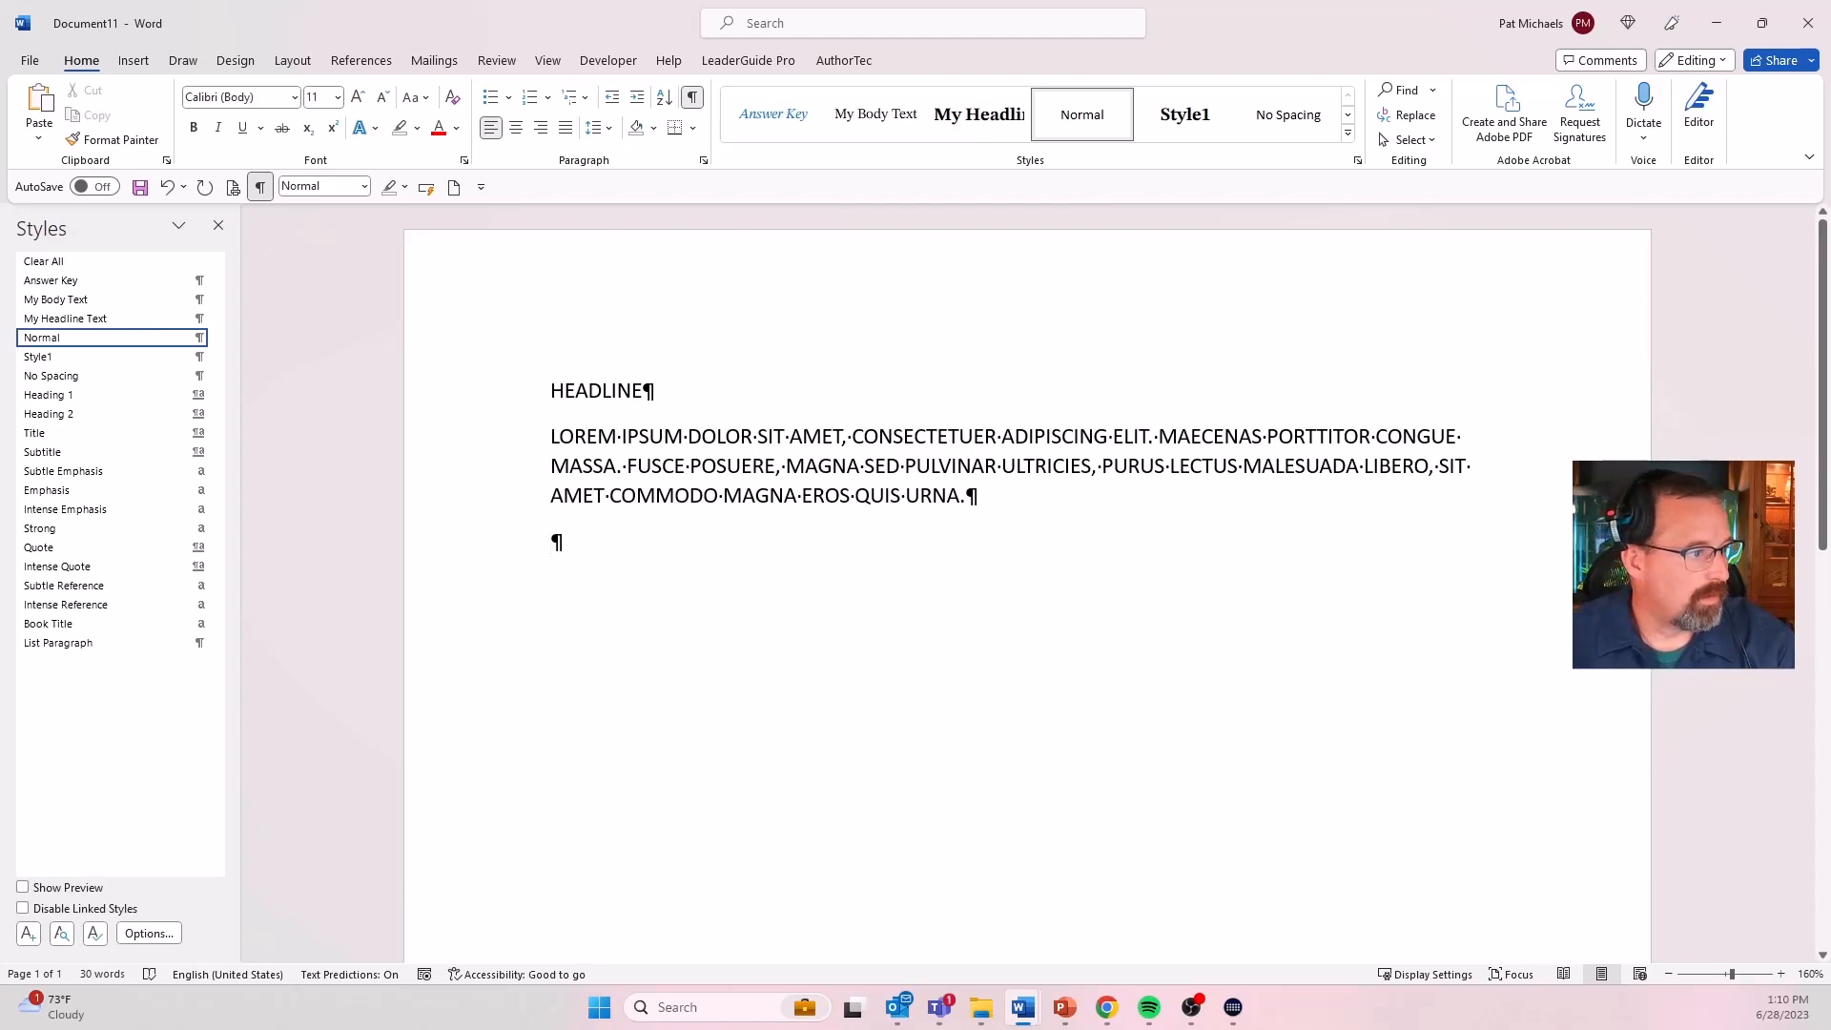
- Change the lorem ipsum paragraph to sentence case
left_click_drag(961, 496, 550, 436)
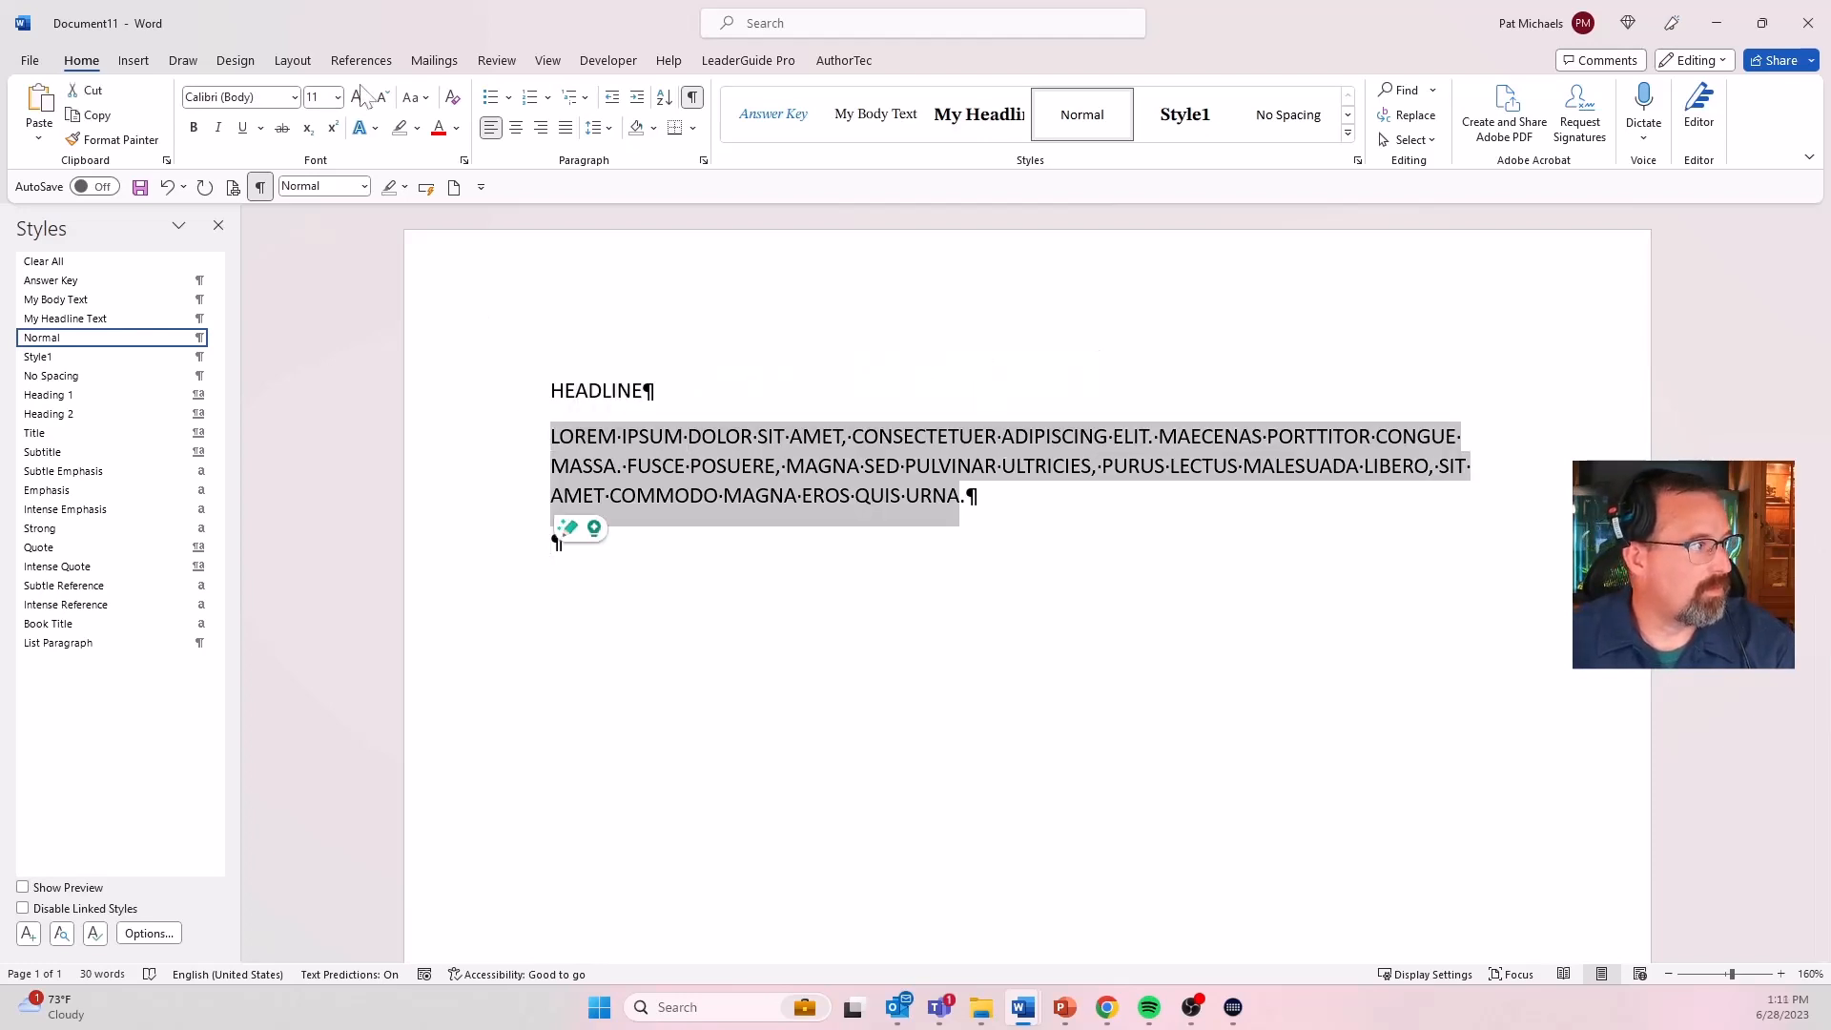
left_click(413, 98)
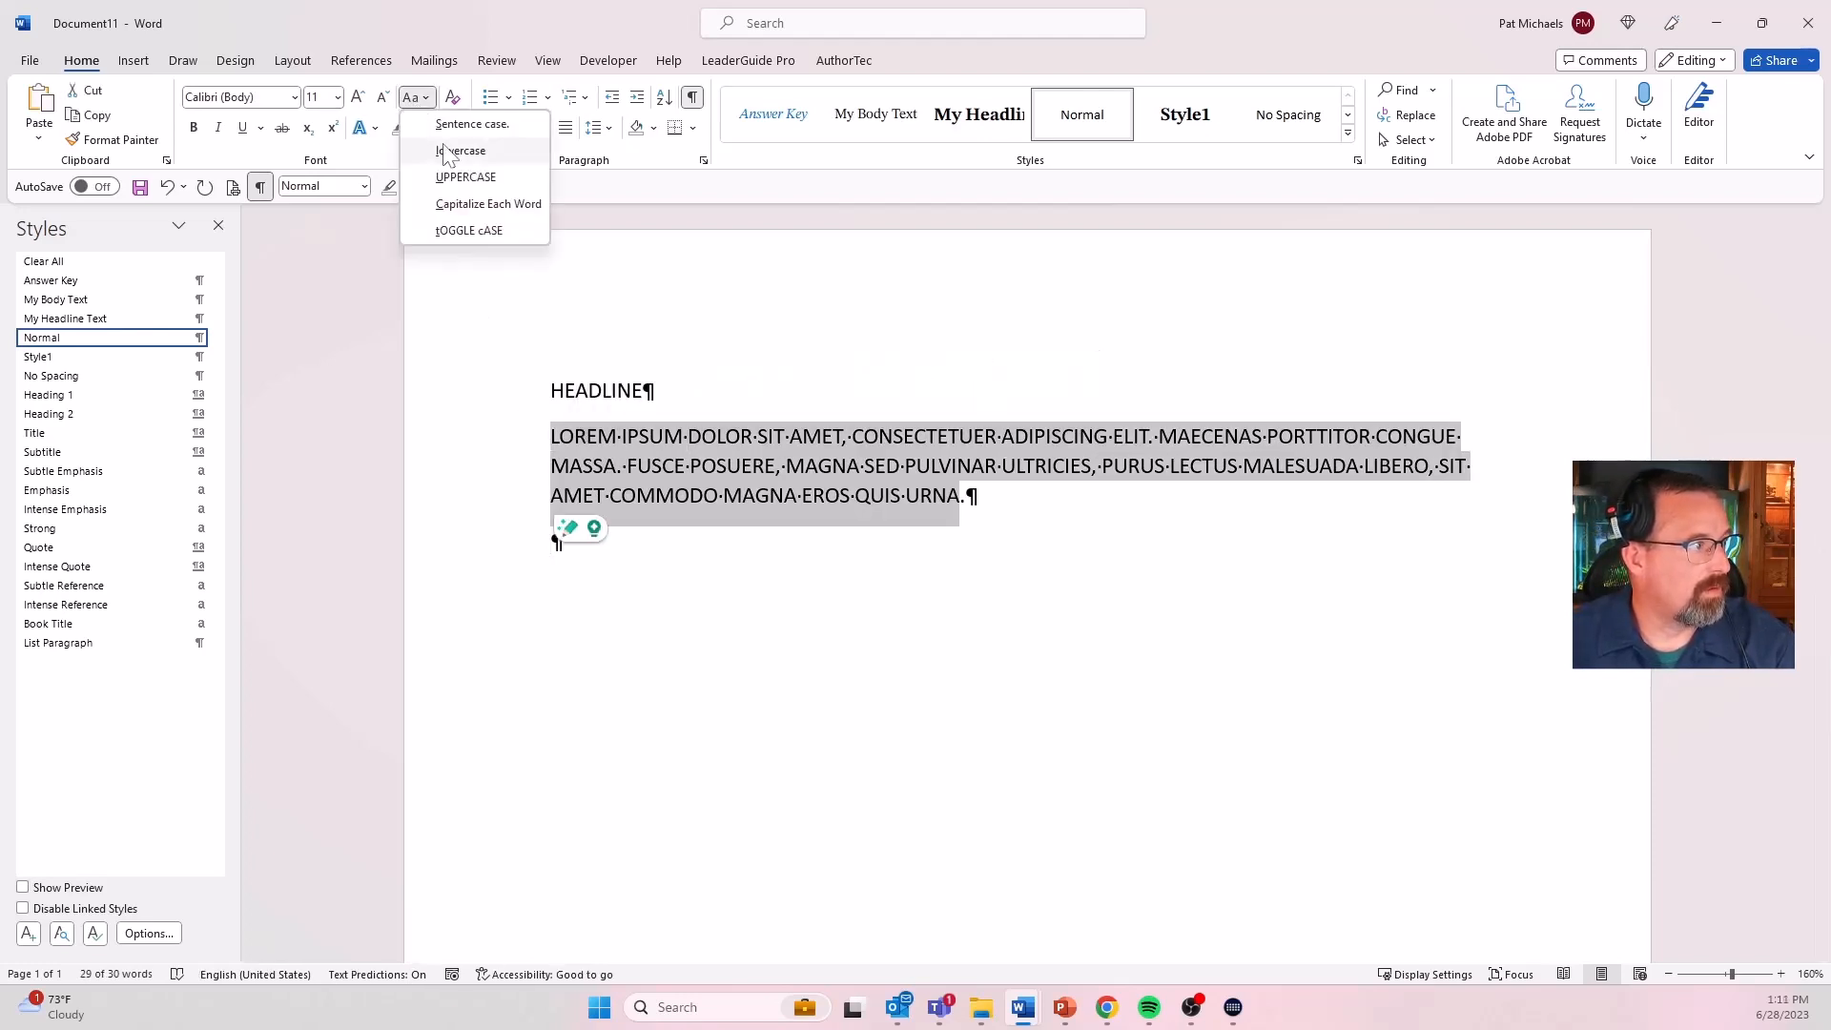
left_click(456, 124)
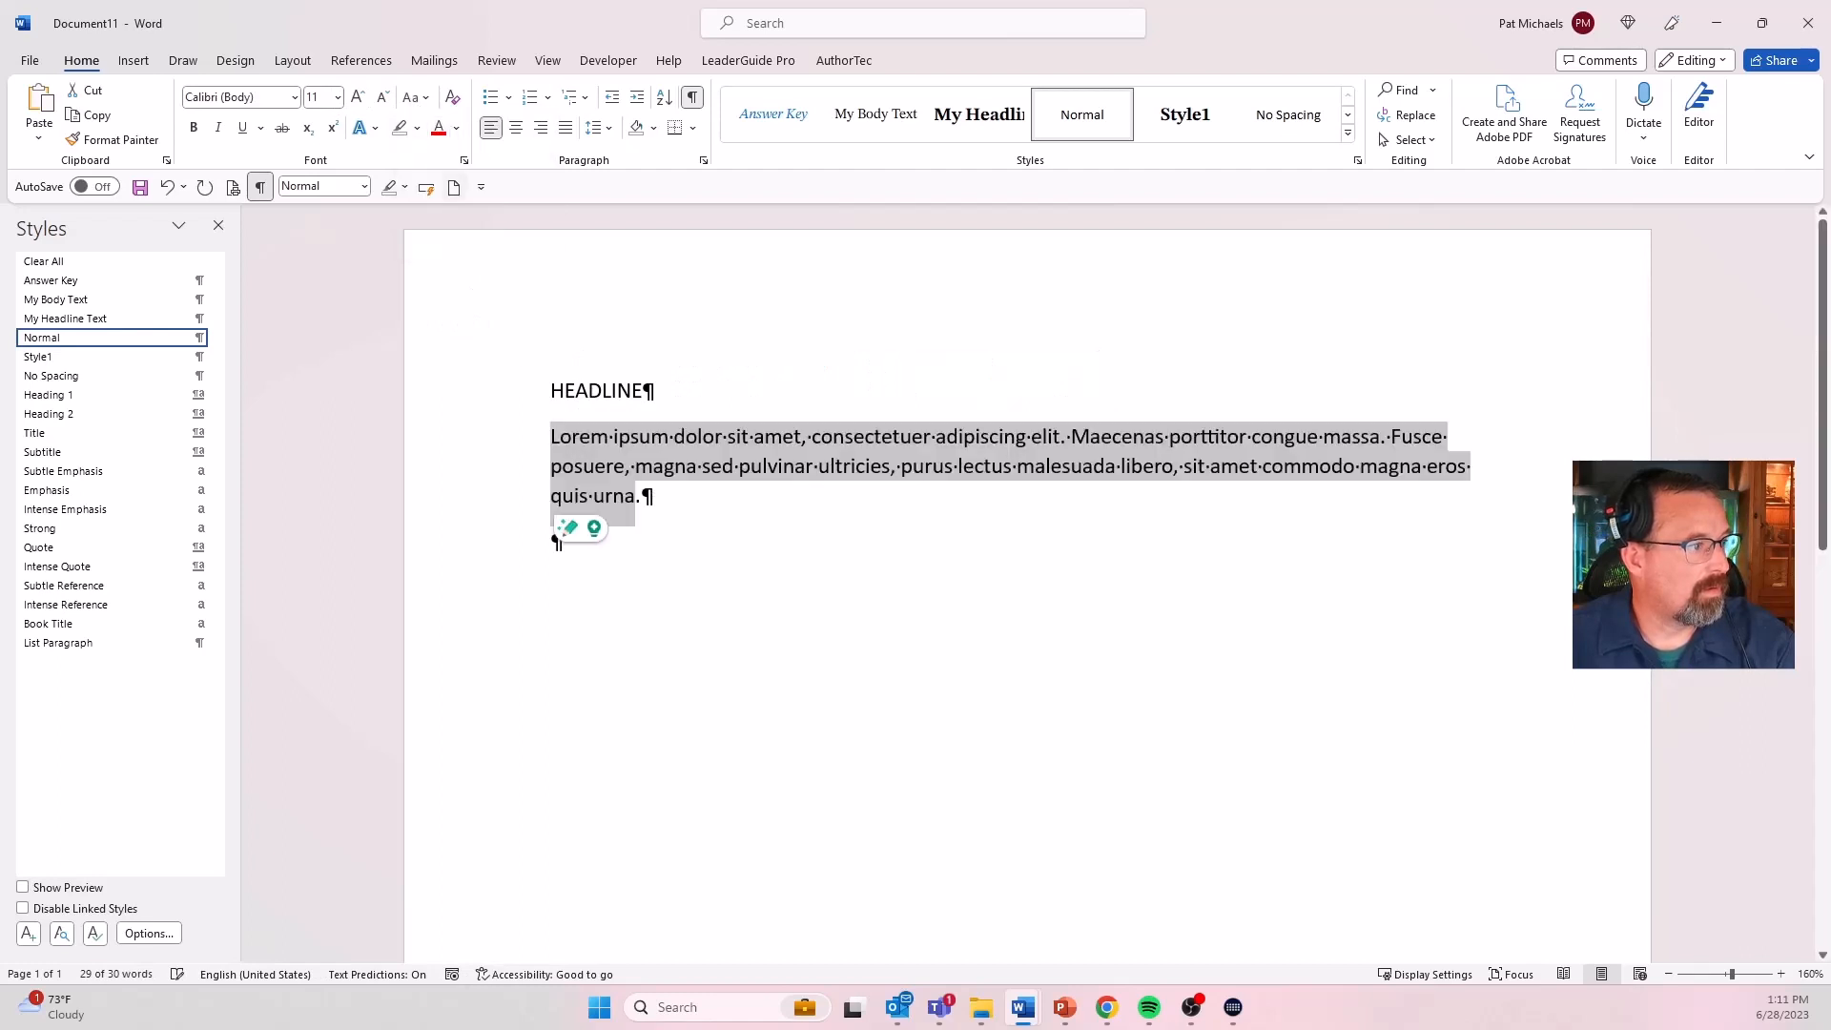
- Apply the My Body Text style to the lorem ipsum paragraph and My Headline Text to the HEADLINE line
left_click(553, 540)
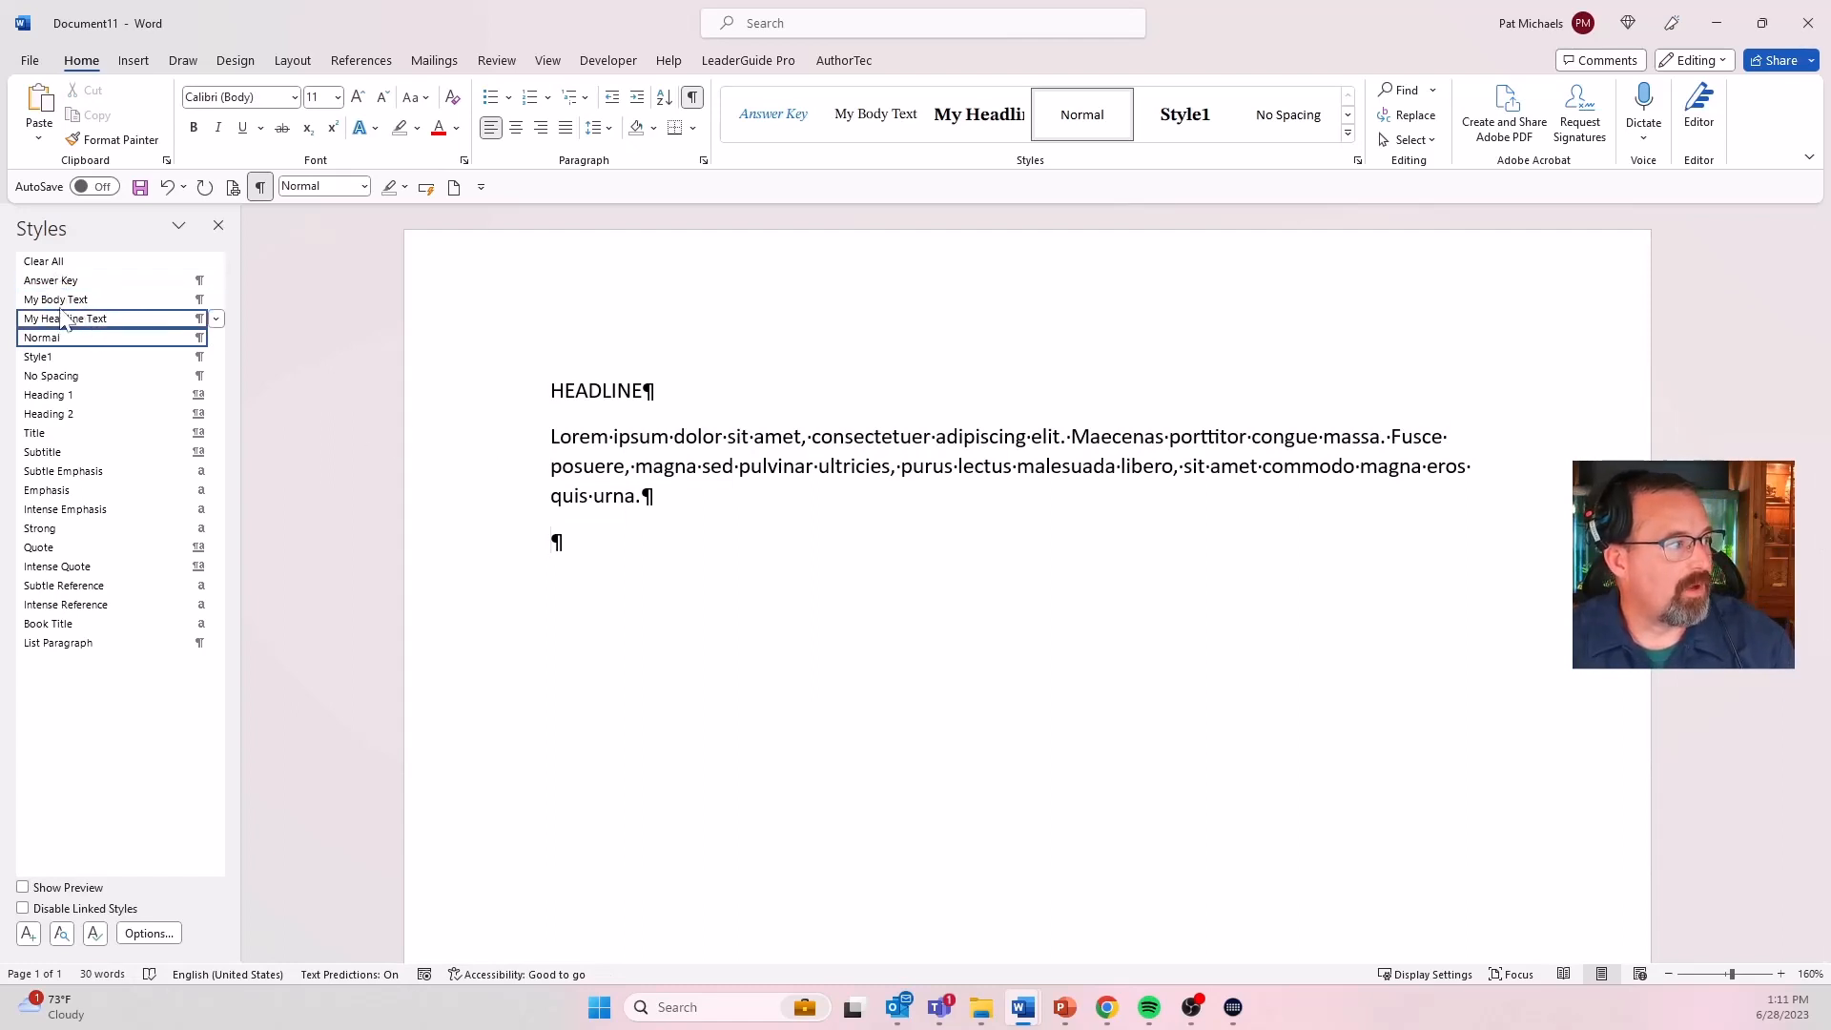
mouse_move(64, 311)
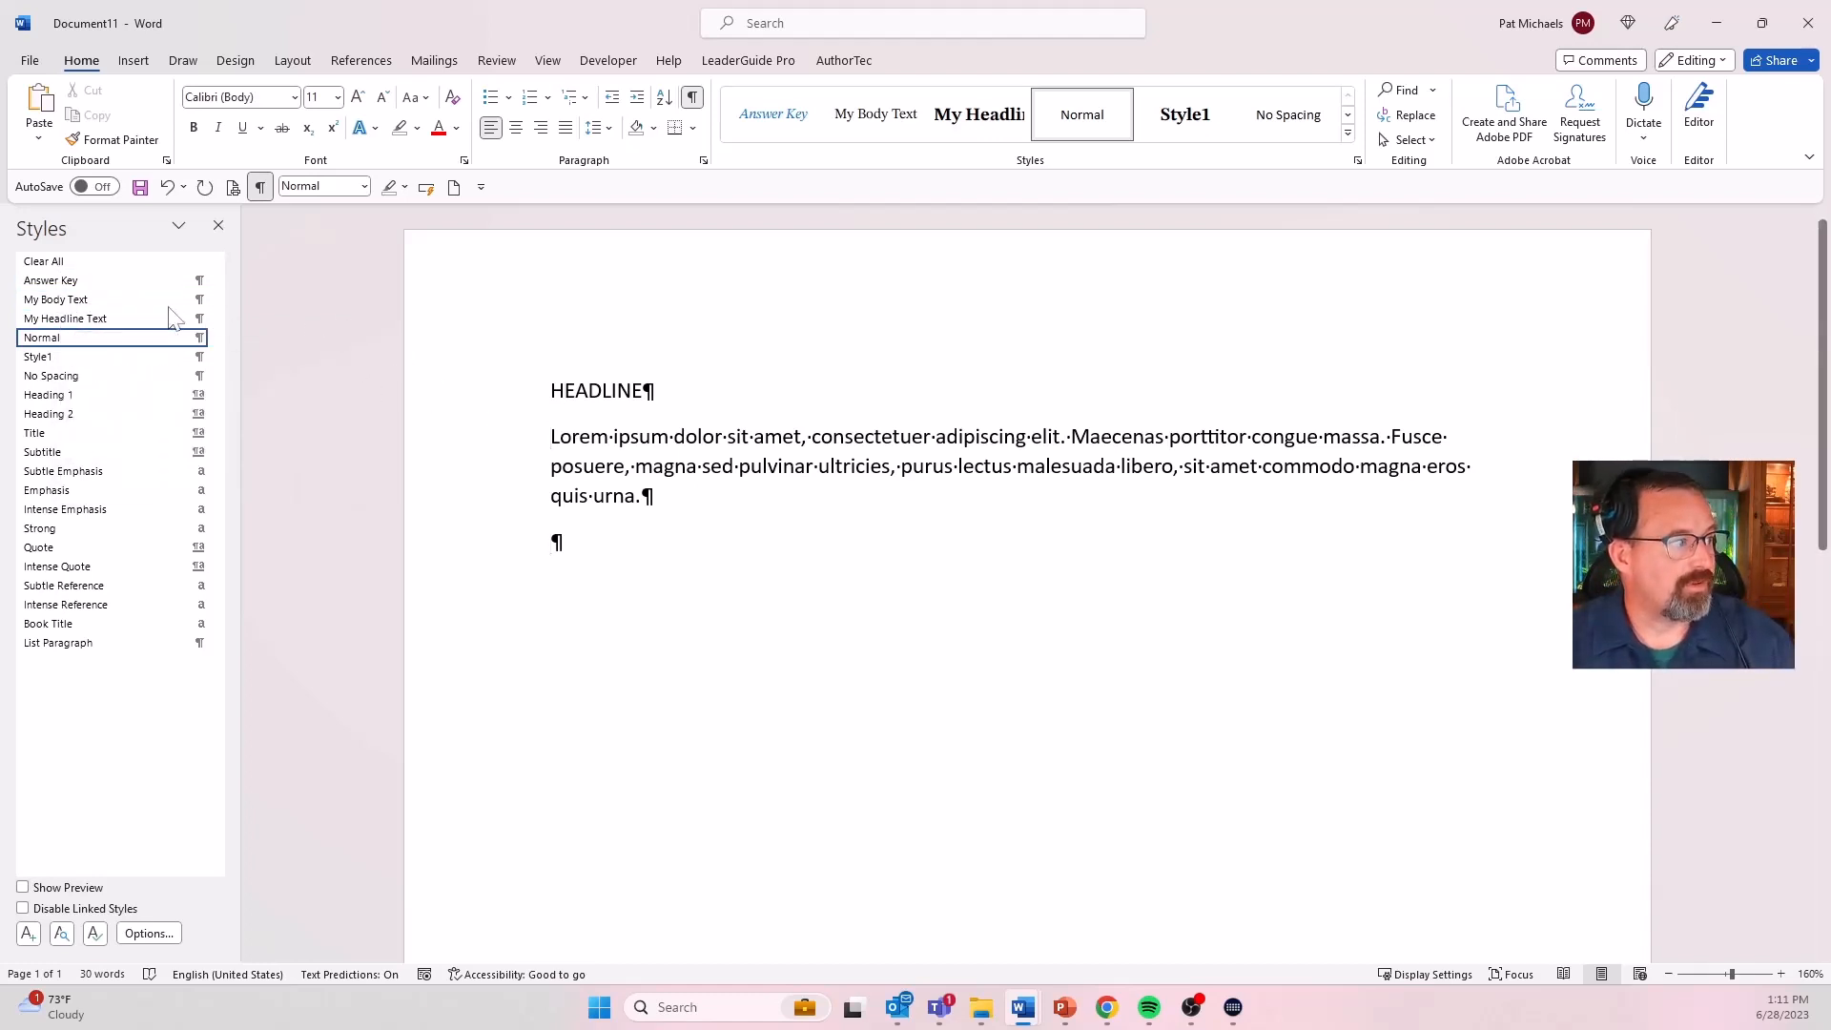
left_click(118, 302)
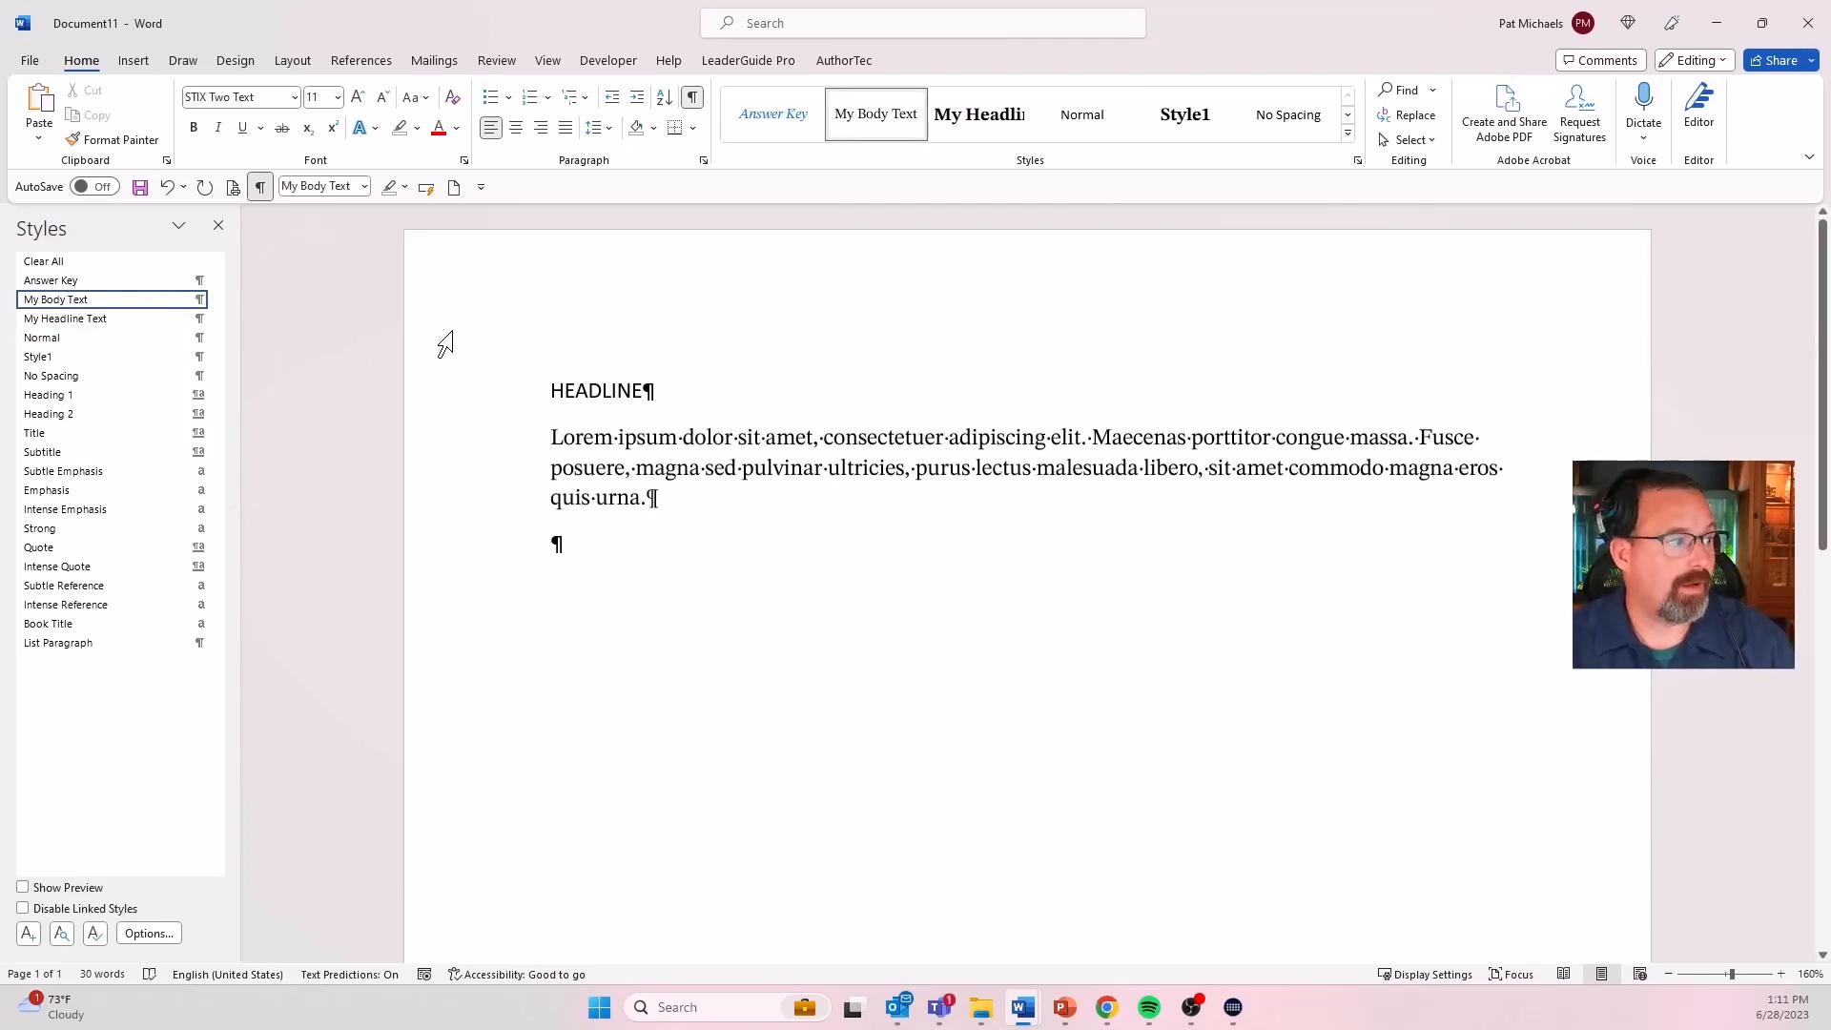
left_click(594, 391)
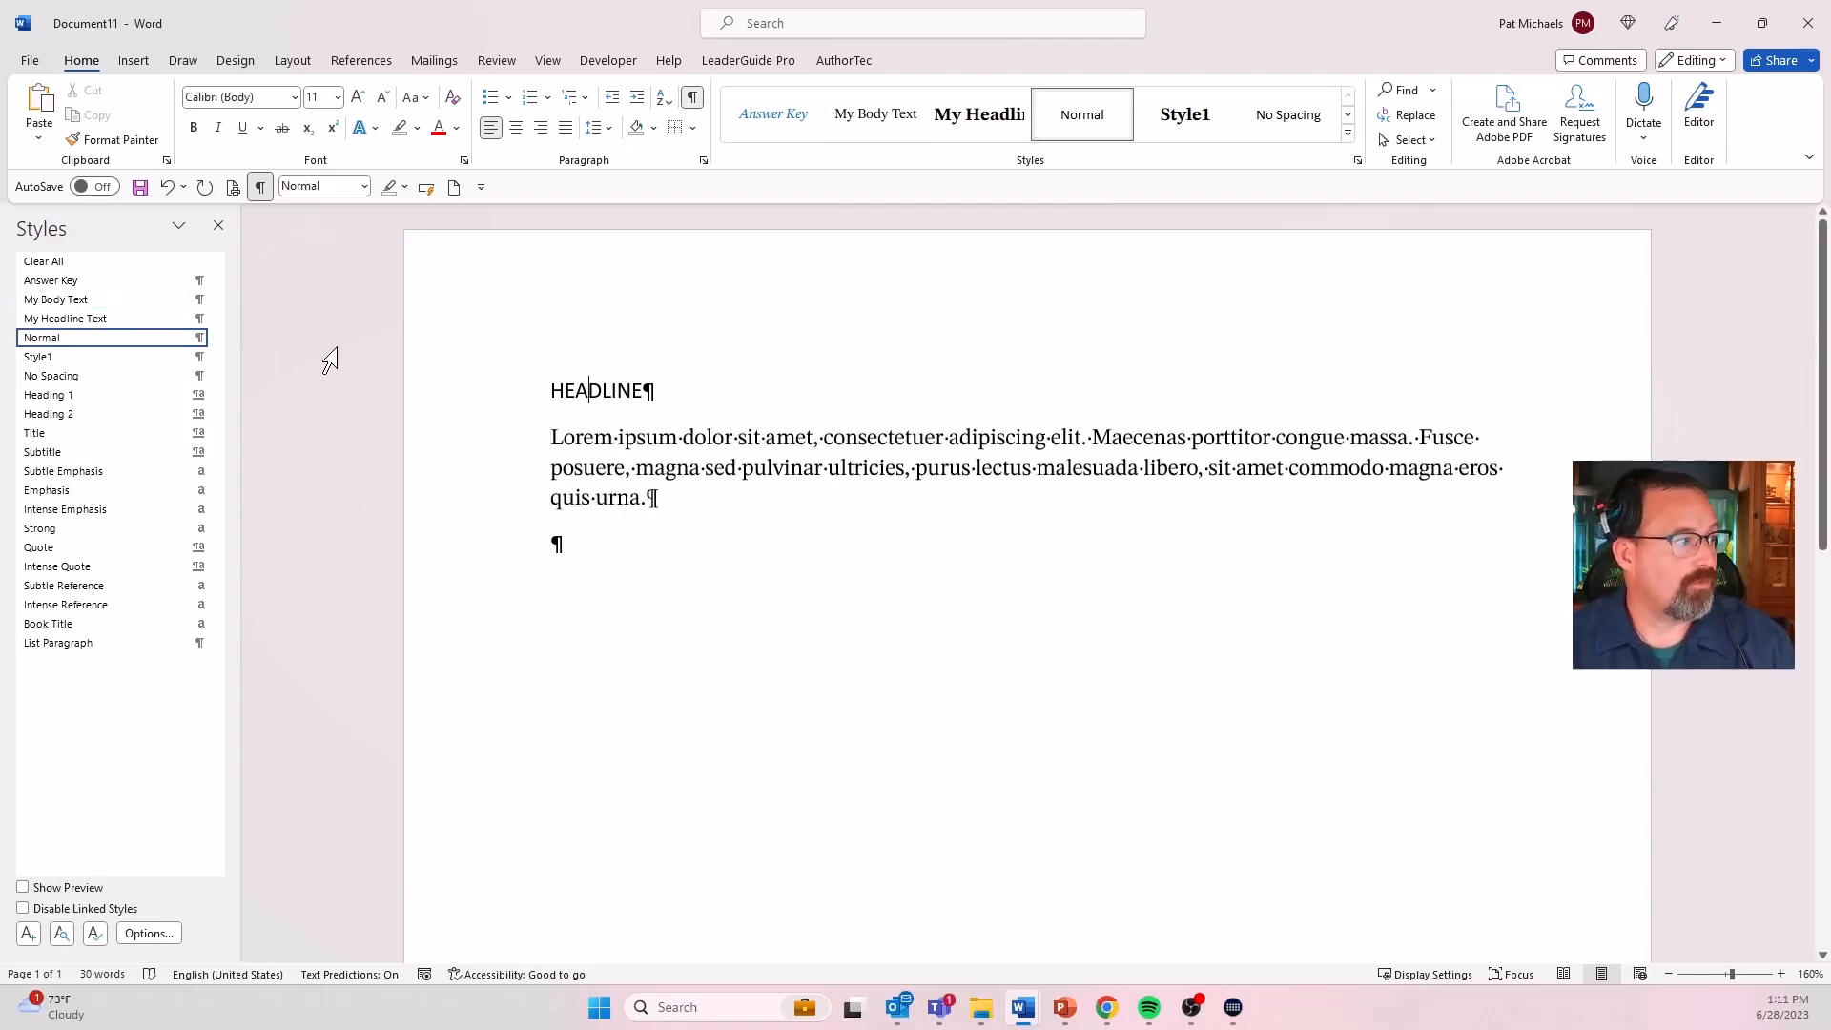
left_click(111, 320)
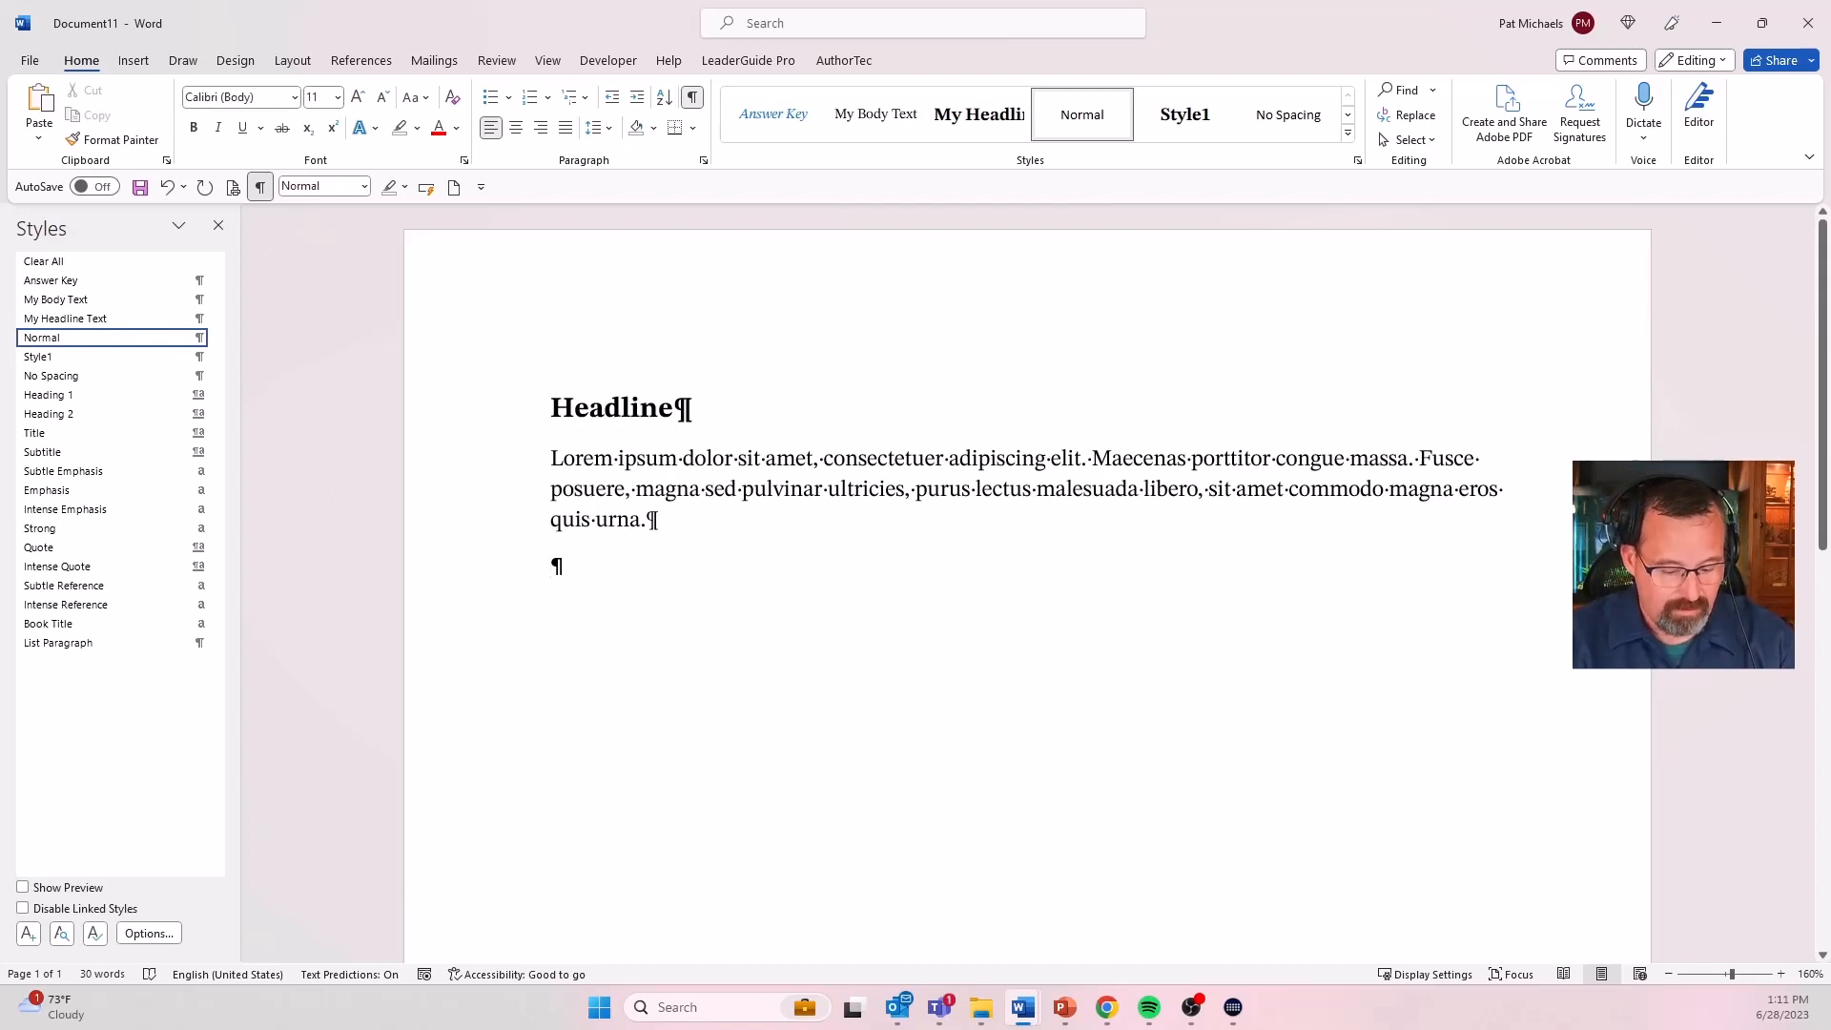
- Add the line "SAY SOMETHING LIKE:" below the paragraph with the =SSL text shortcut and apply the Answer Key style to it
type("SAY SOMETHING LIKE:")
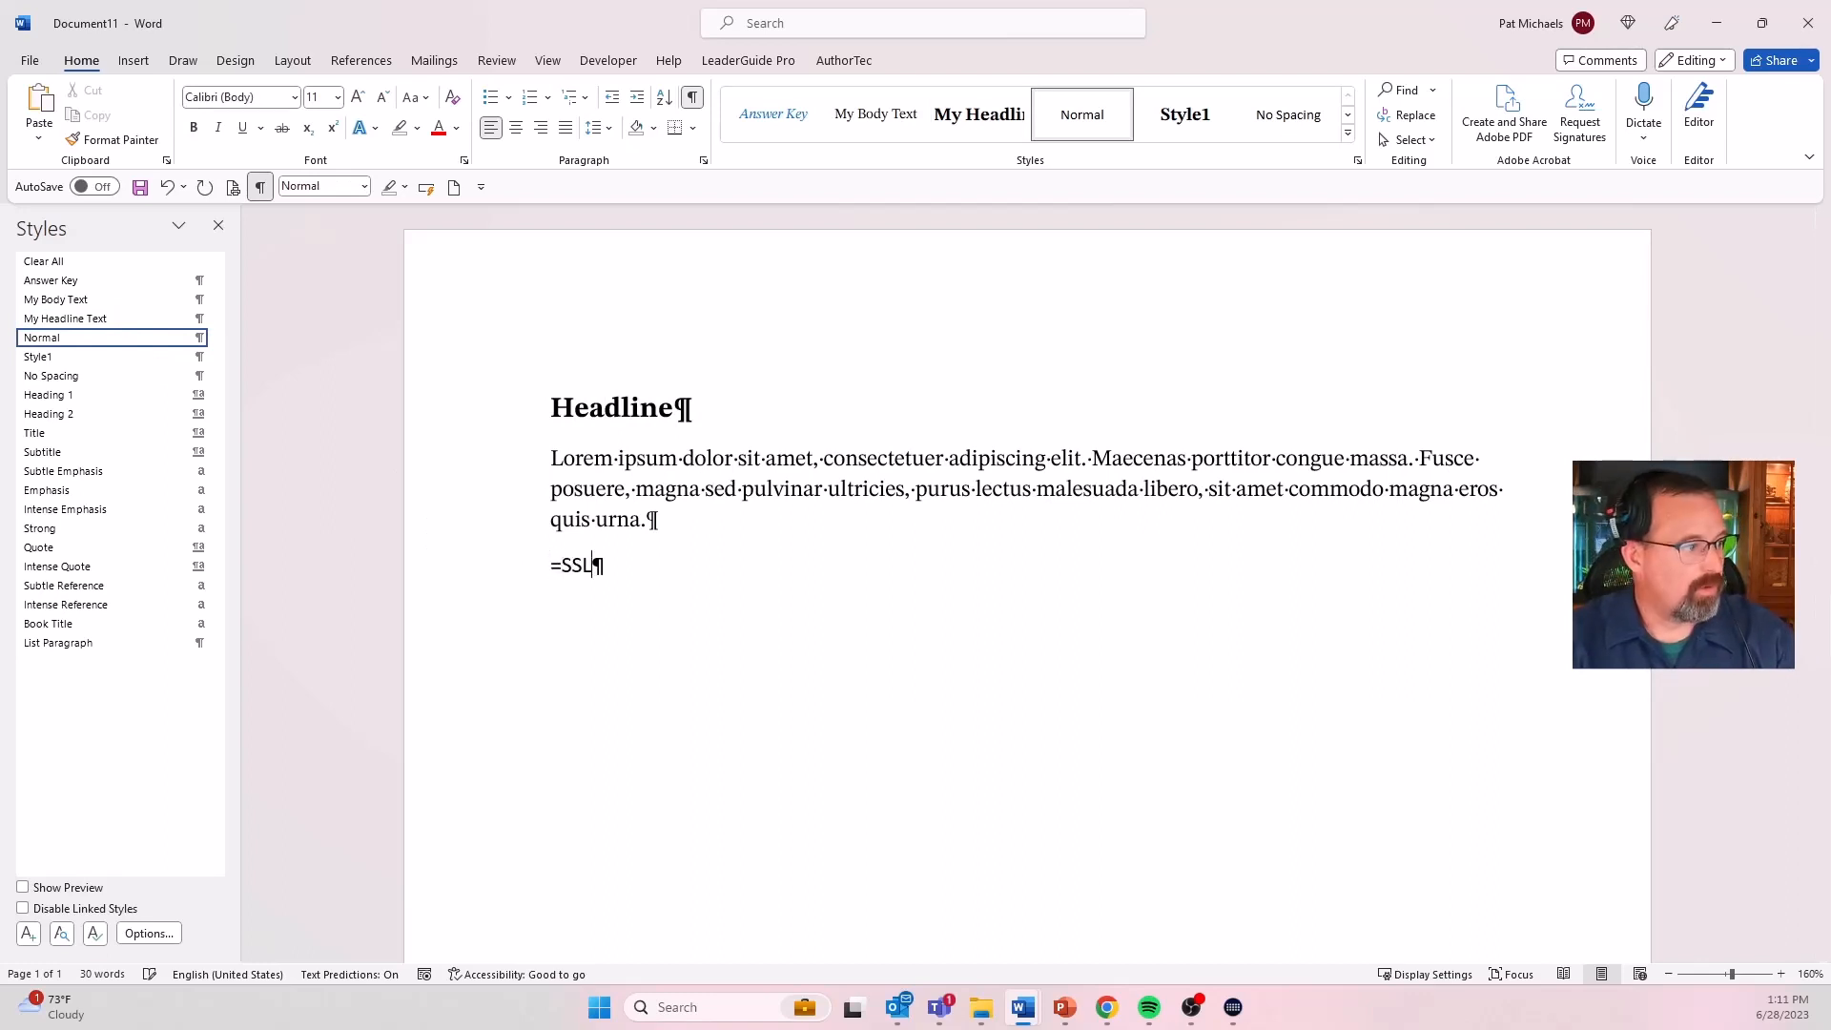
key("Return")
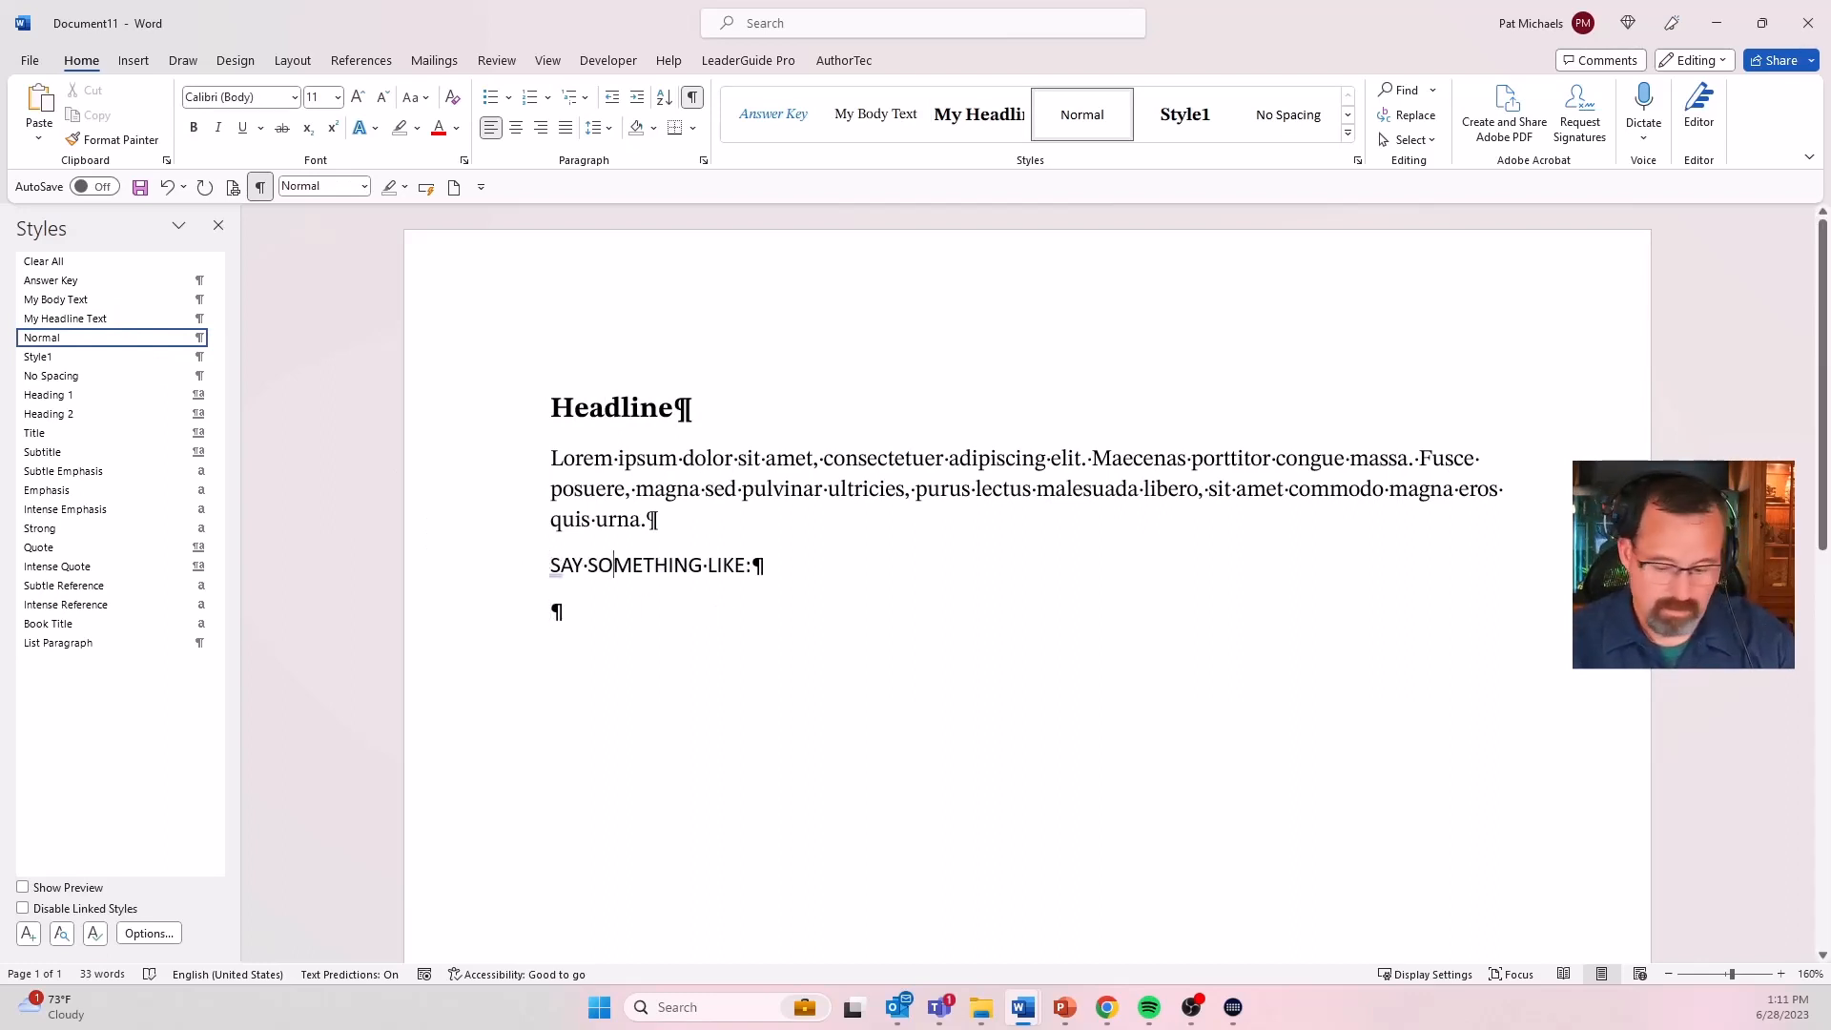
left_click(55, 282)
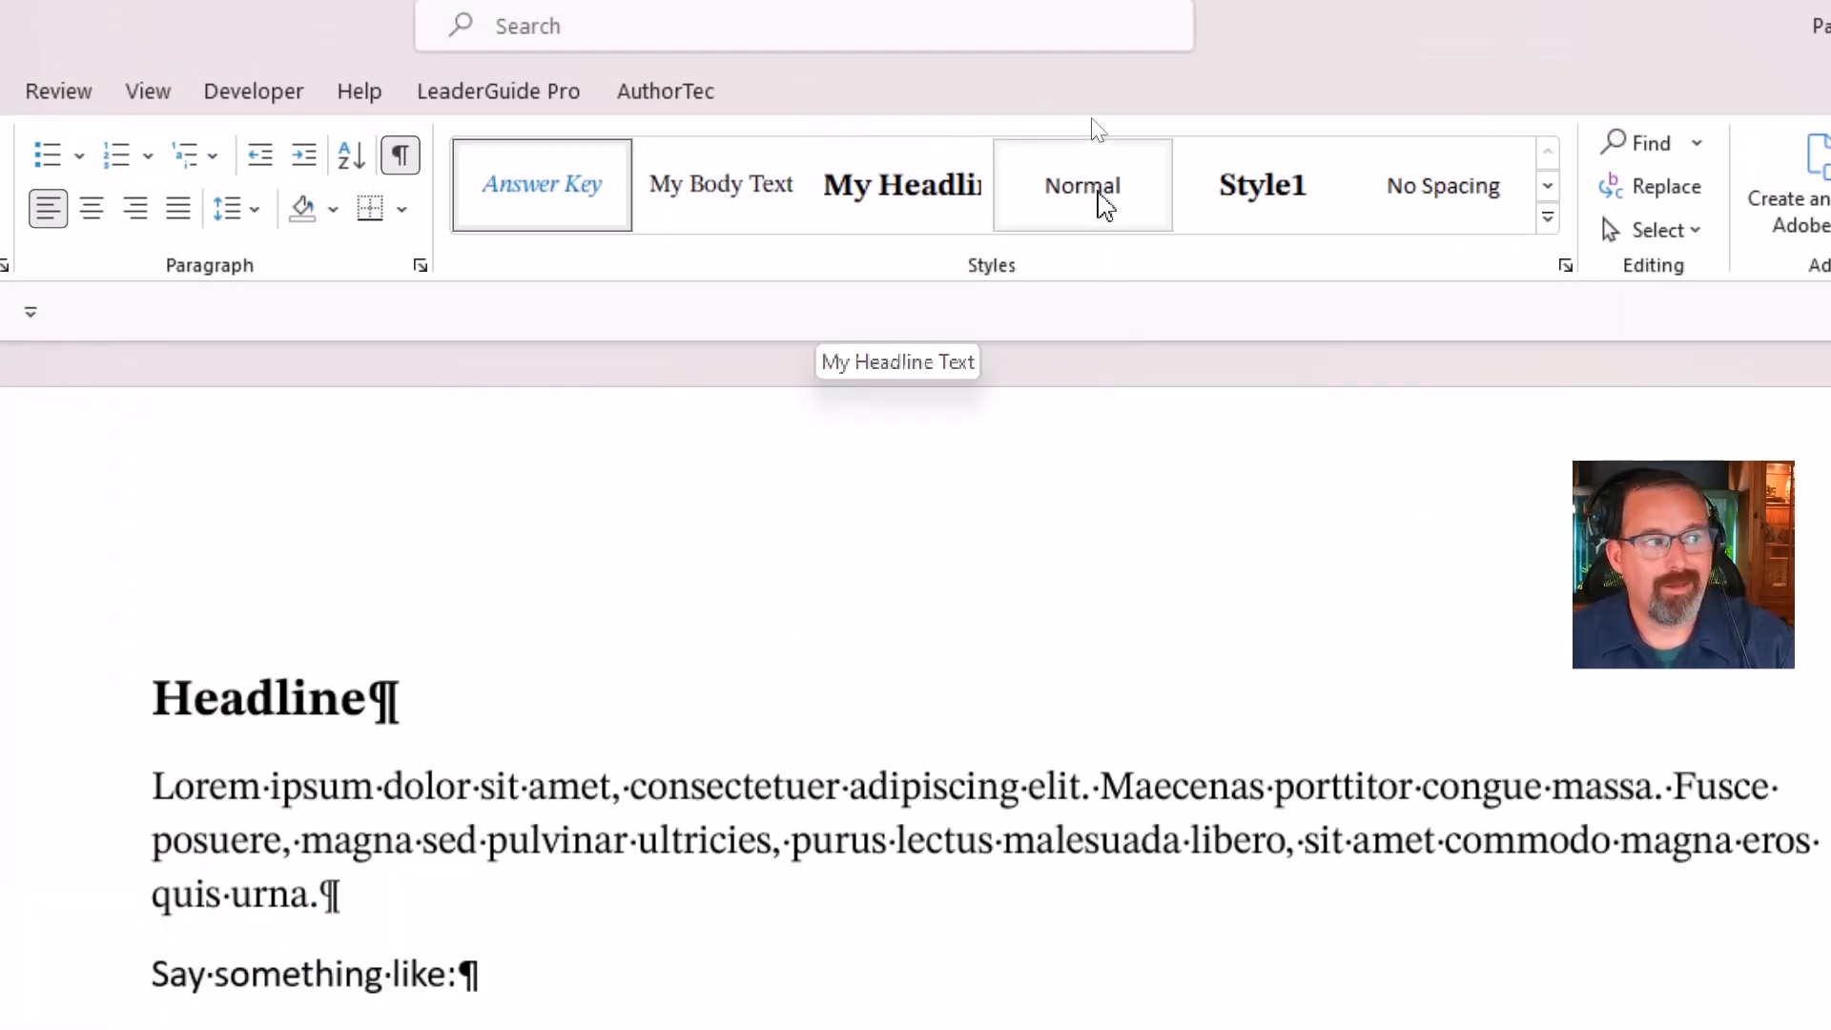
- Examine the expanded gallery of quick styles
left_click(1552, 220)
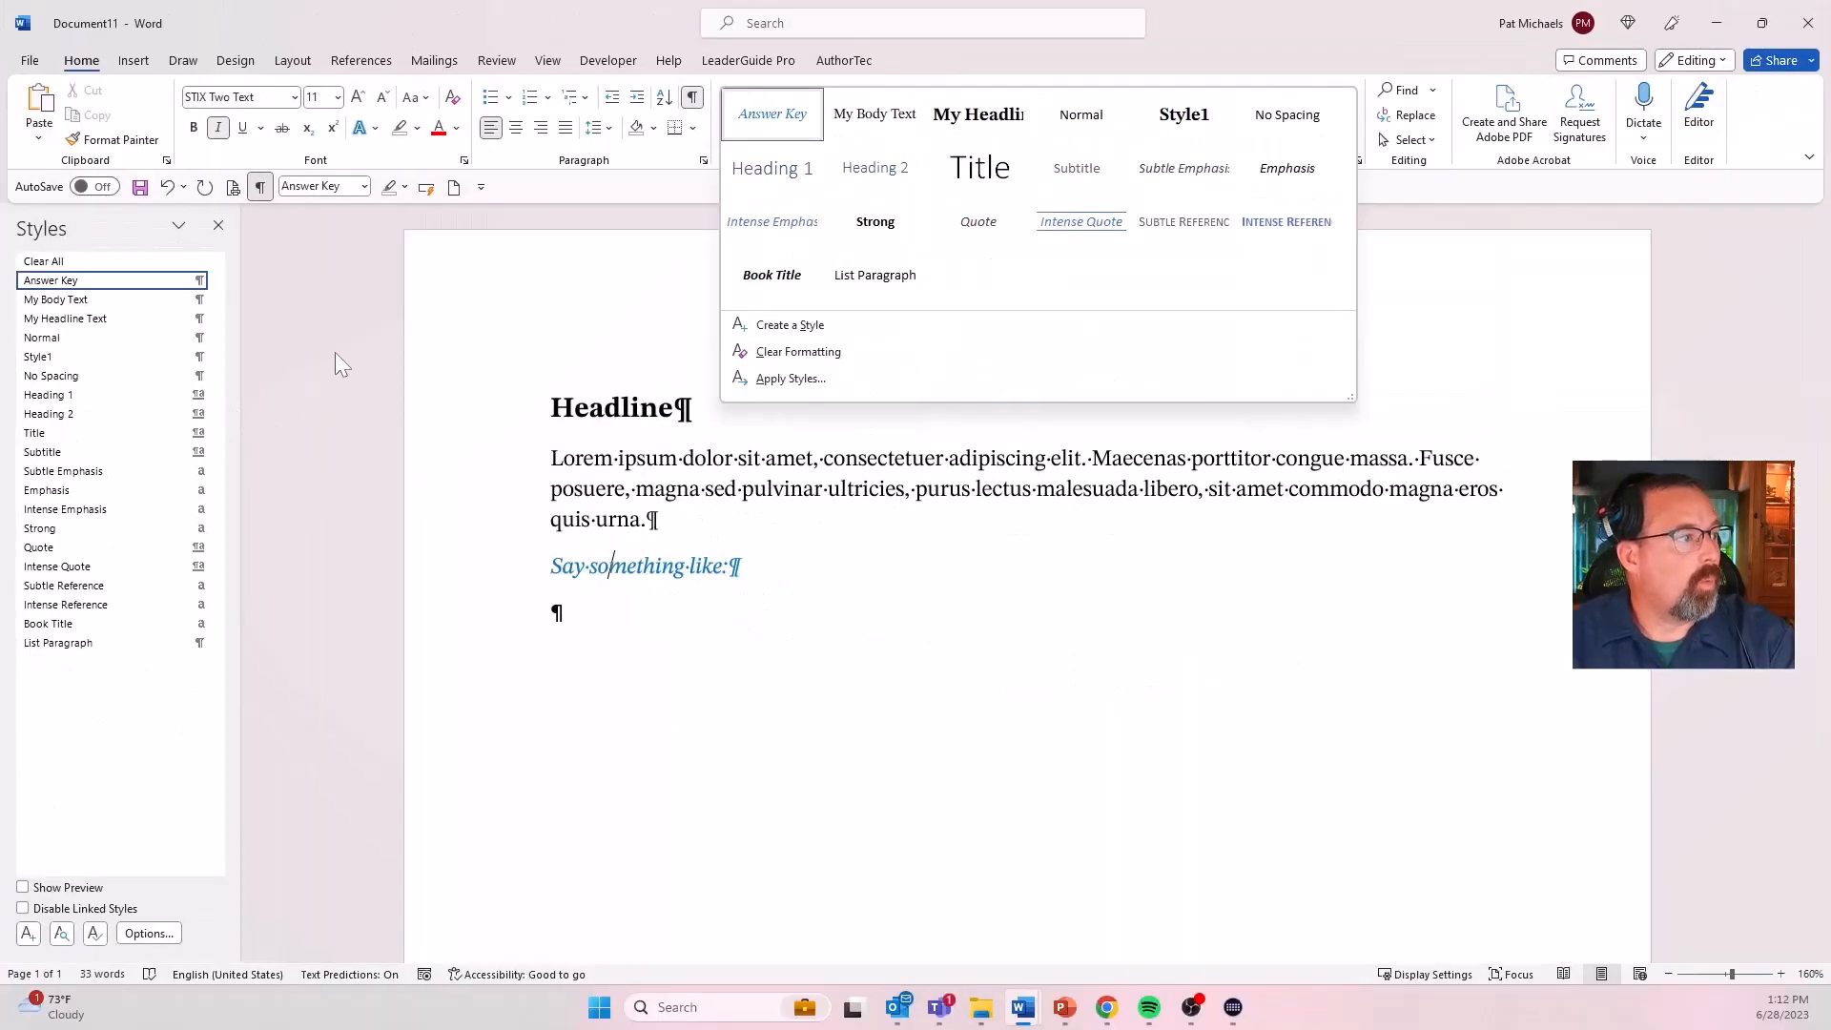
left_click(334, 352)
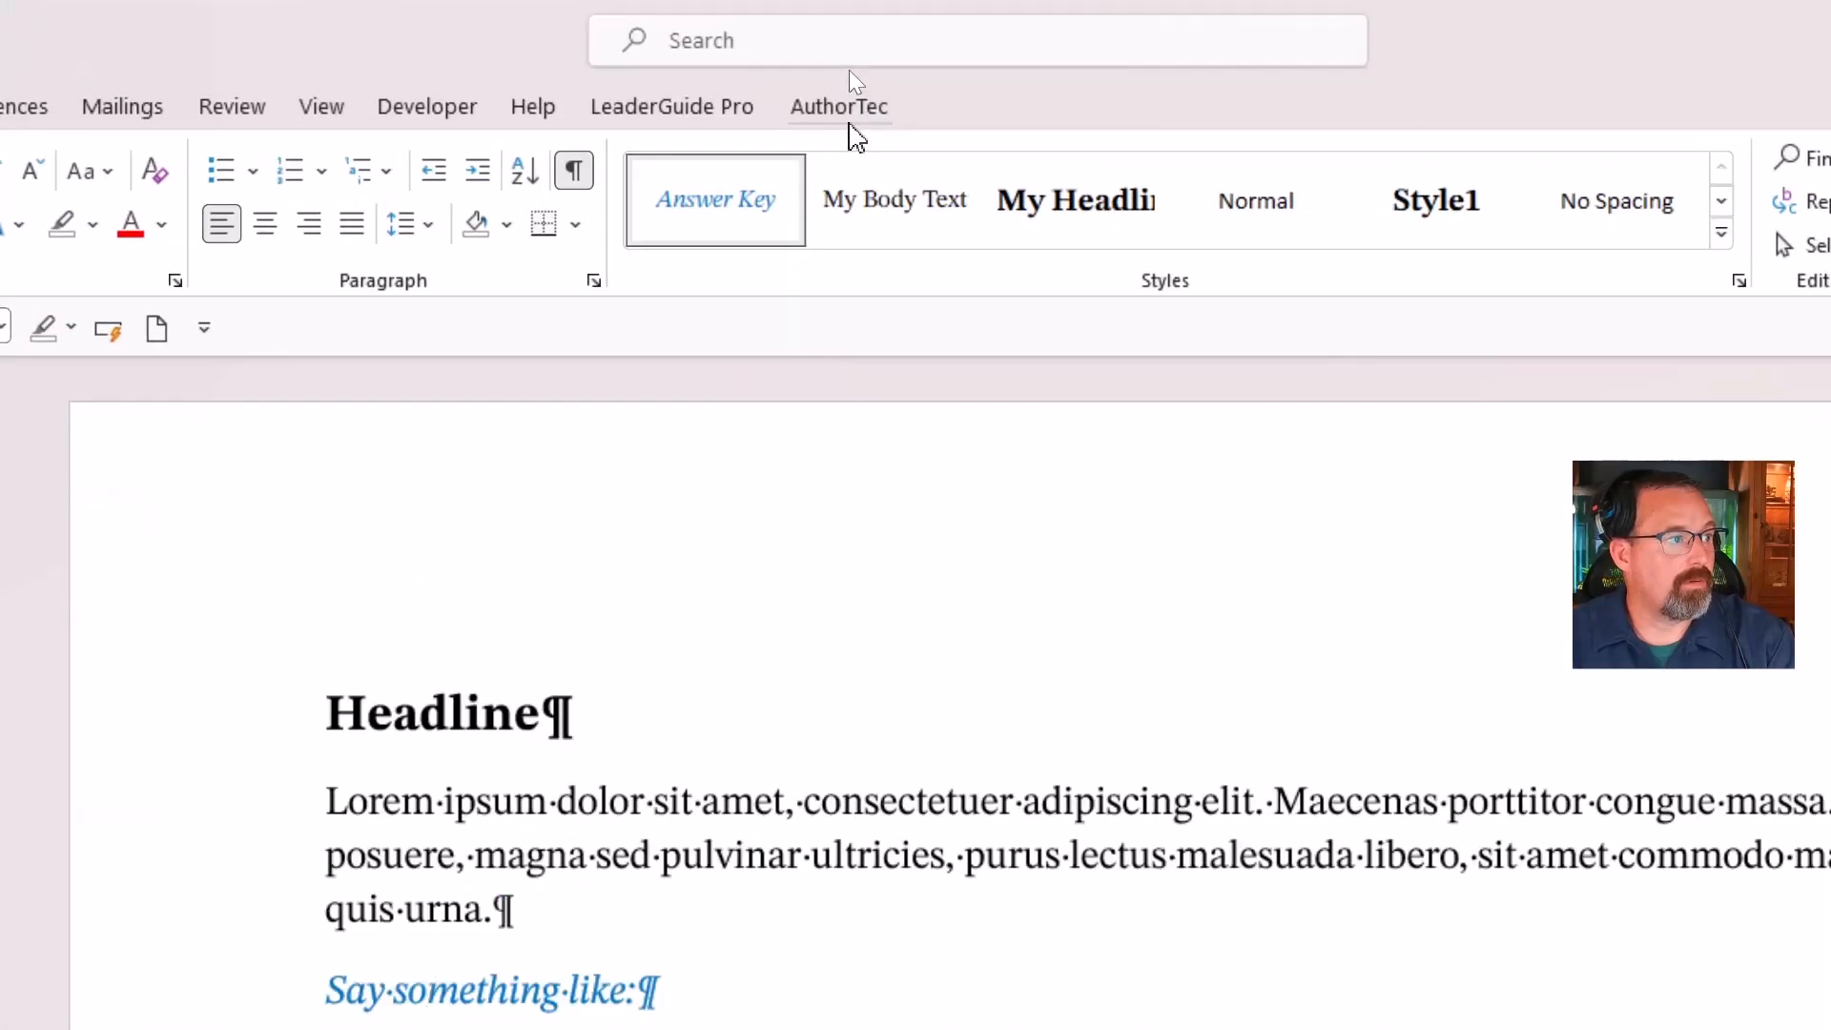
- Open AuthorTec's Manage Styles organizer and show the available styles
left_click(846, 63)
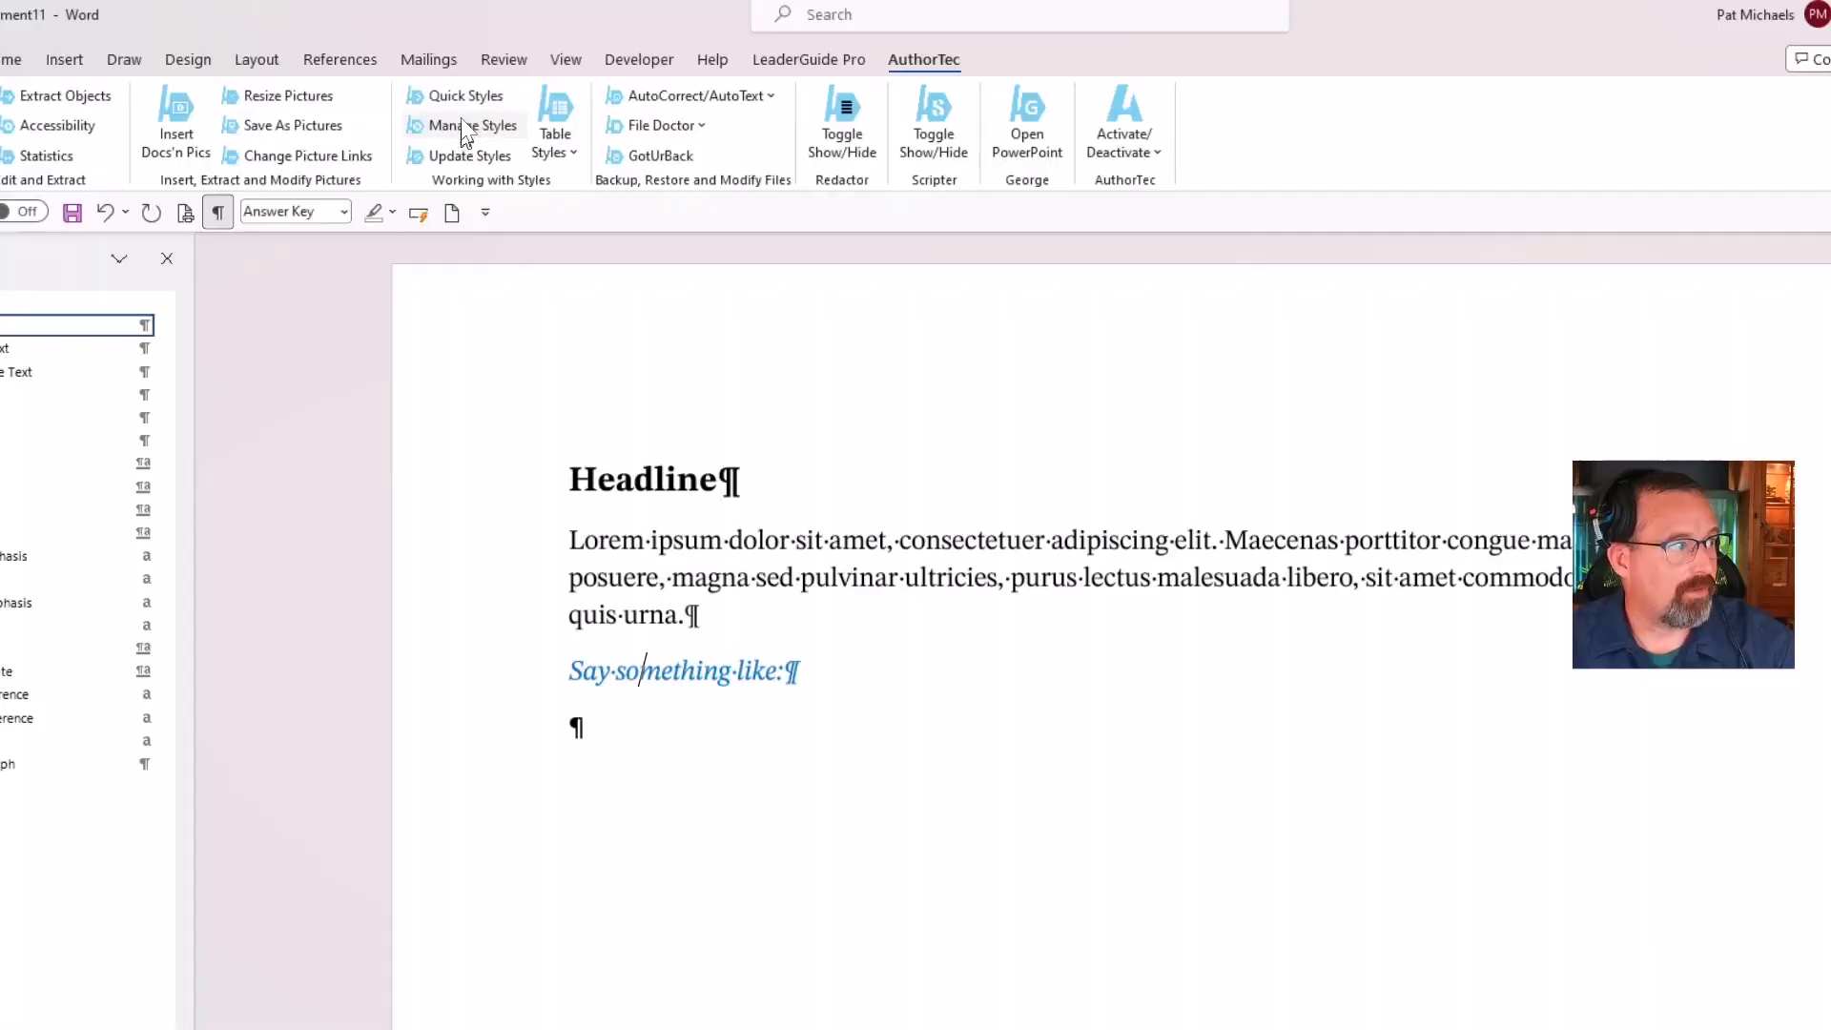
left_click(461, 124)
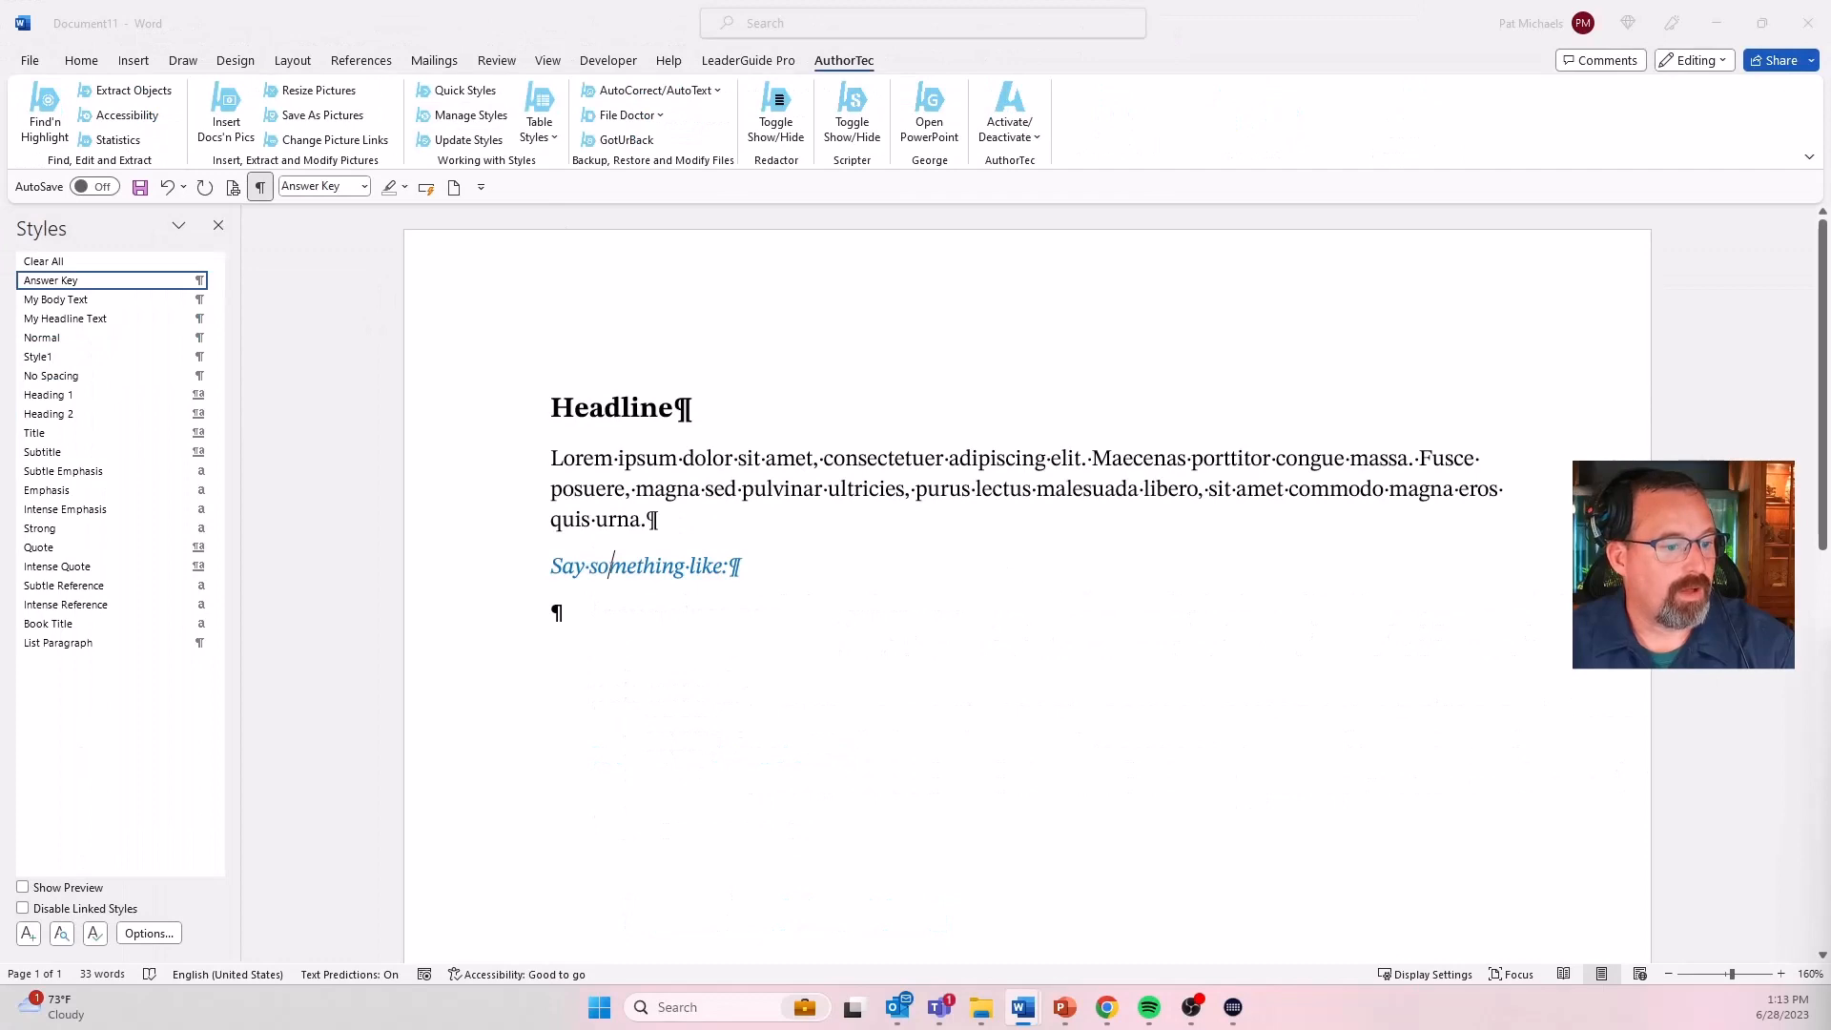
left_click_drag(1830, 667, 894, 334)
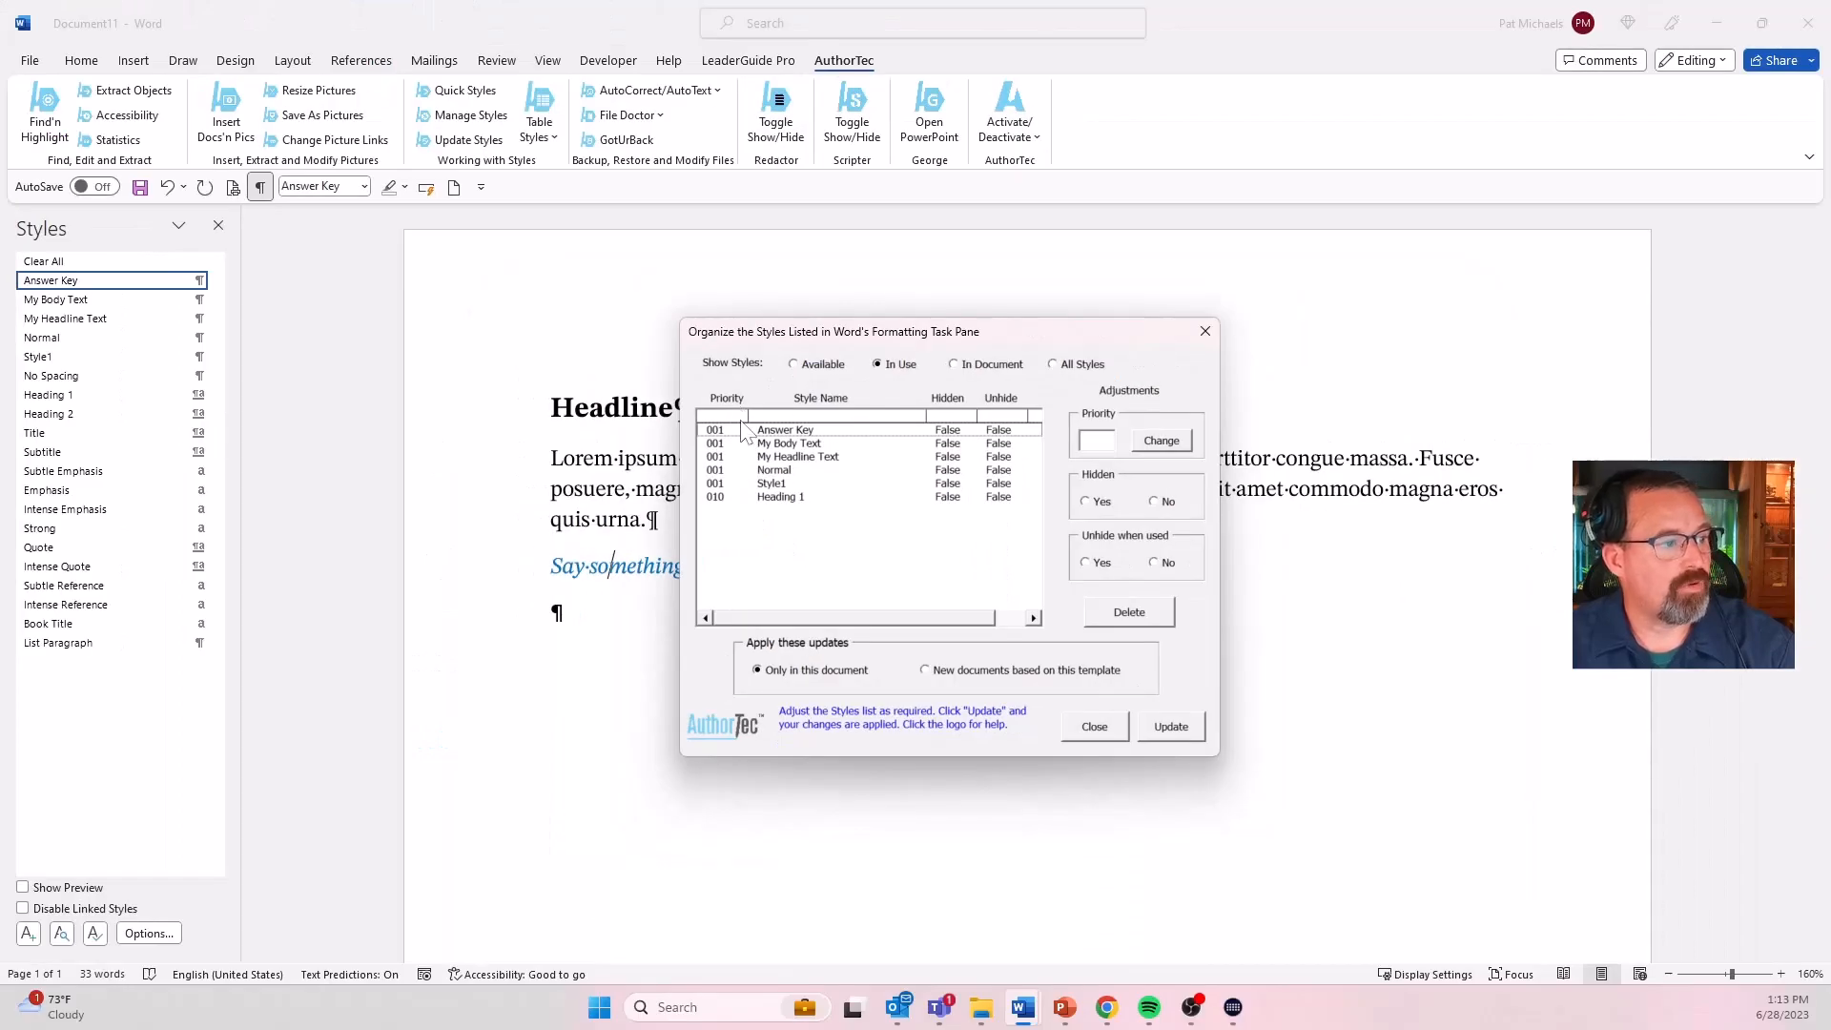
left_click(813, 366)
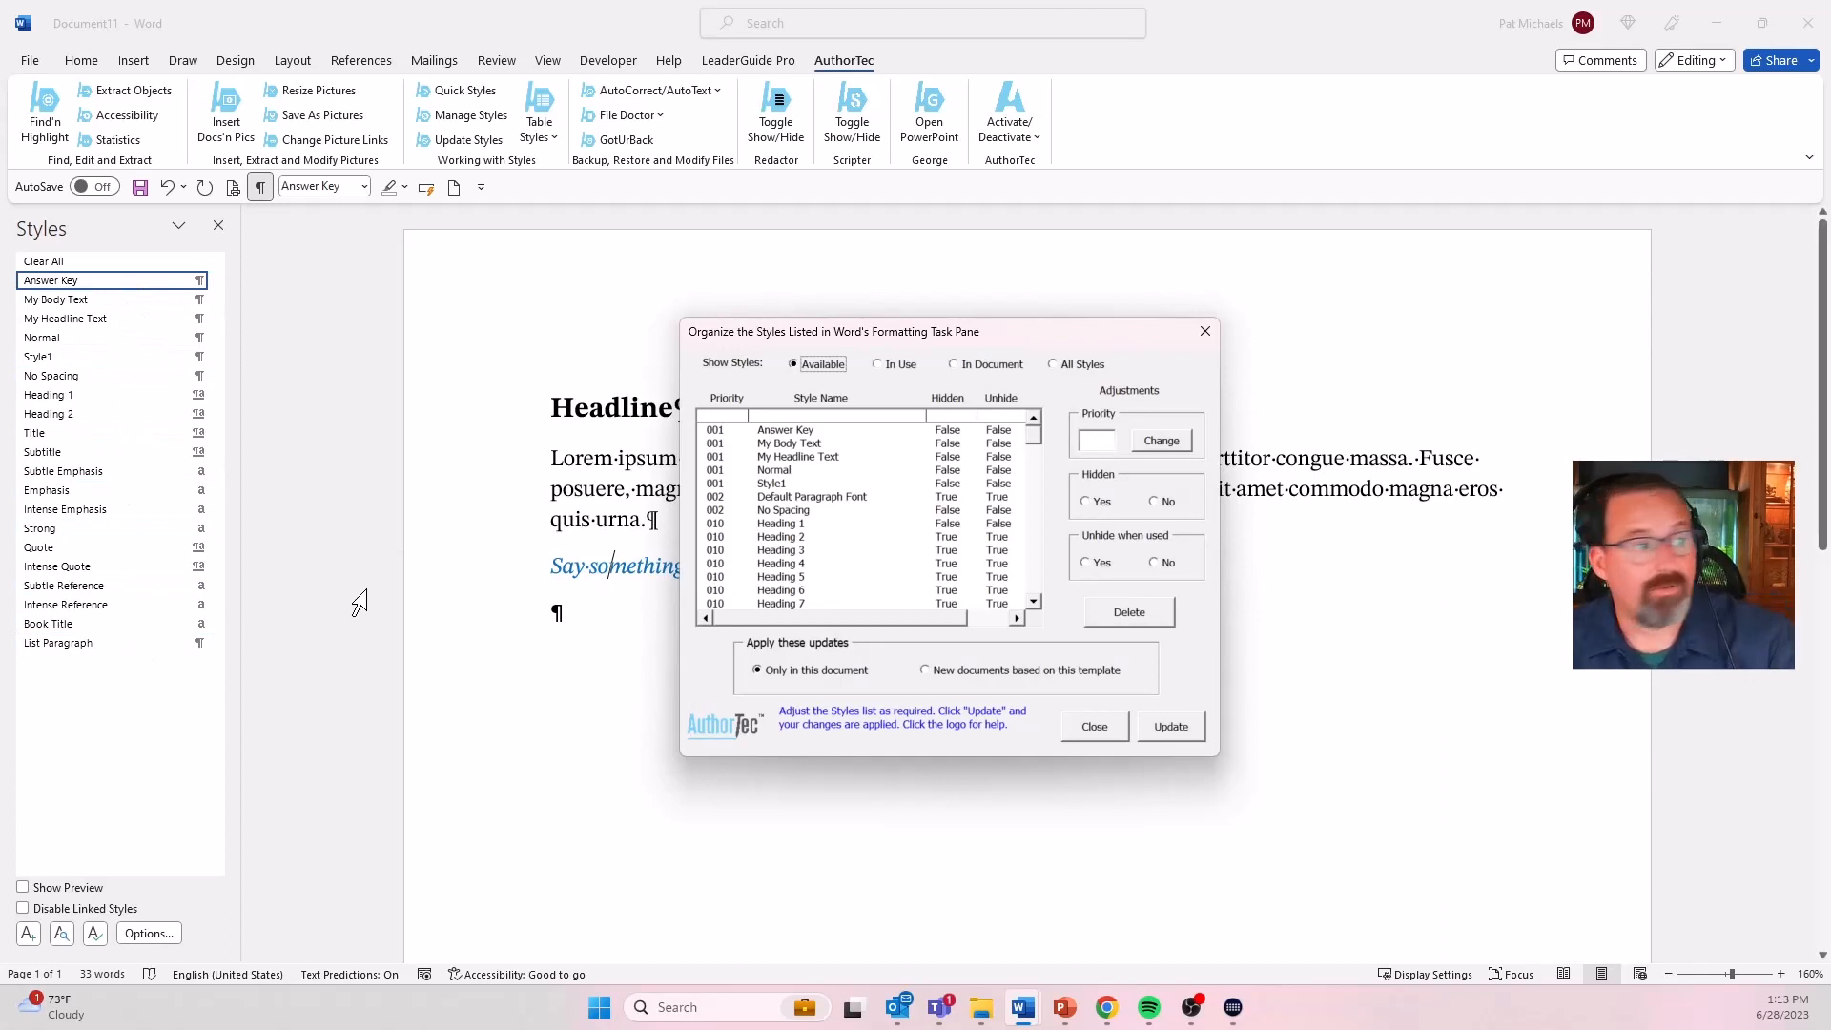
- Set the priority of the My Body Text style to 002
left_click(812, 457)
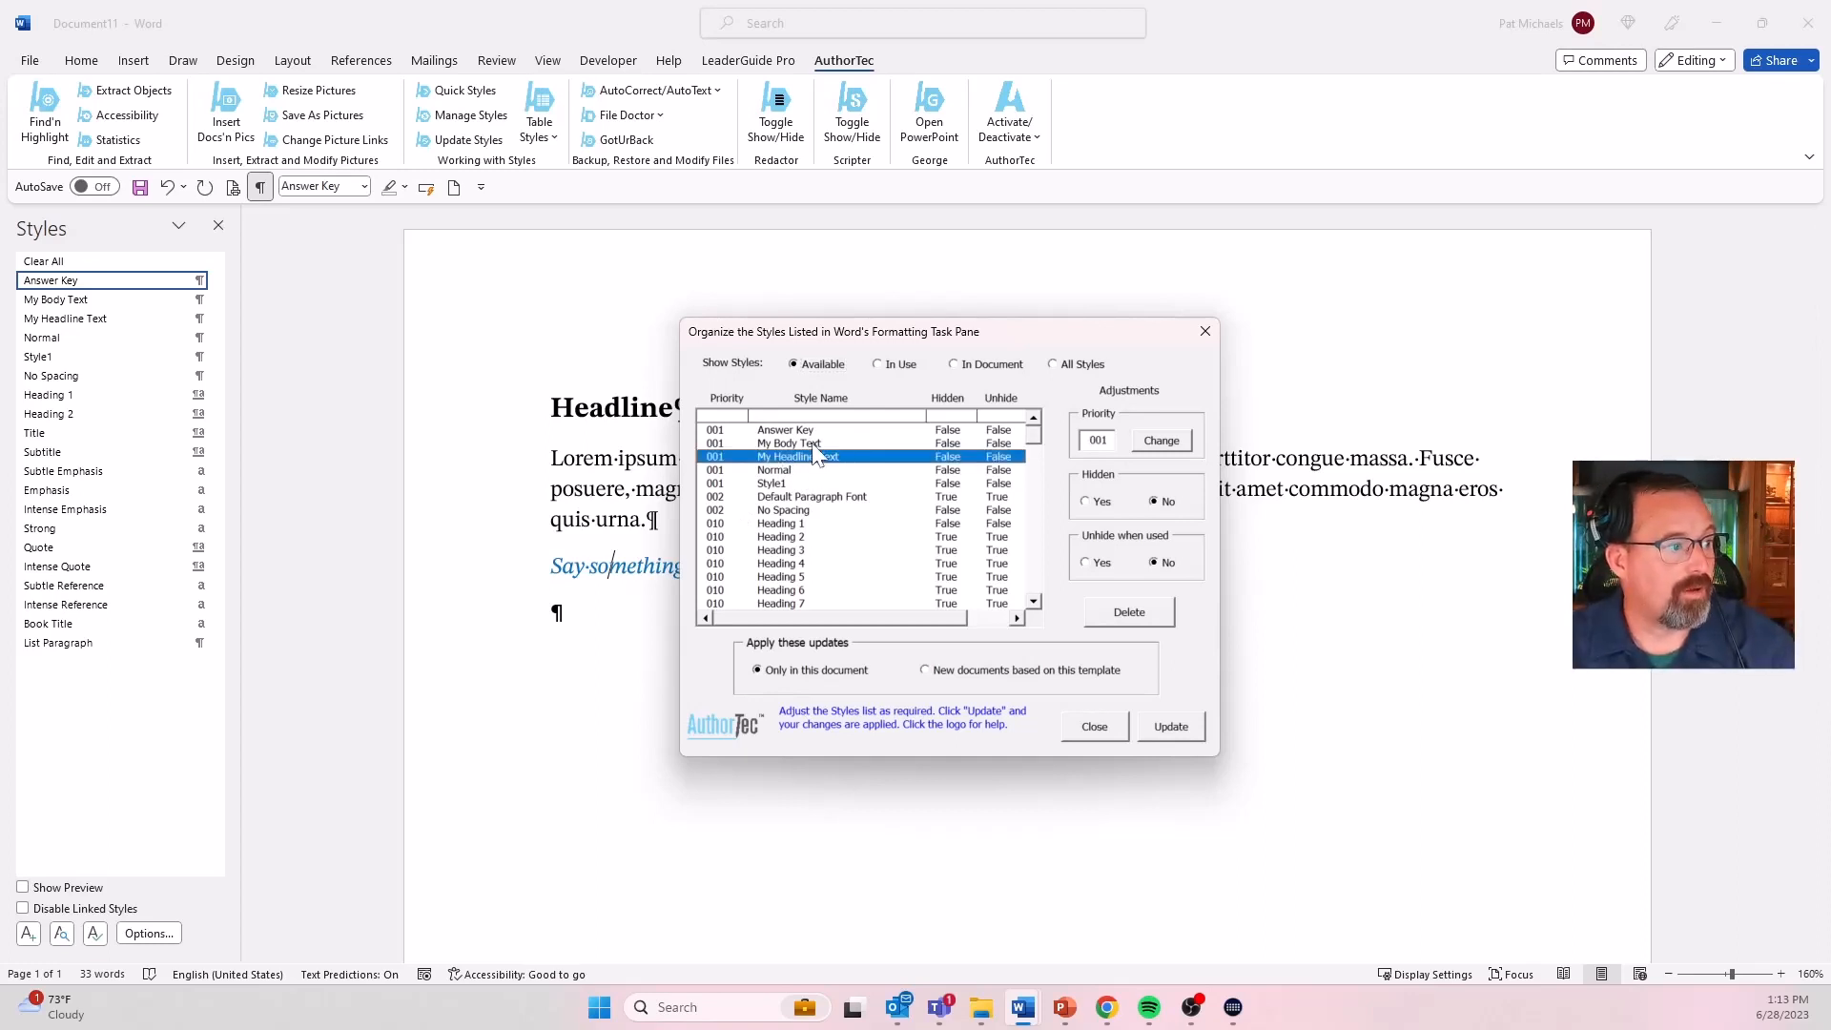
left_click(818, 444)
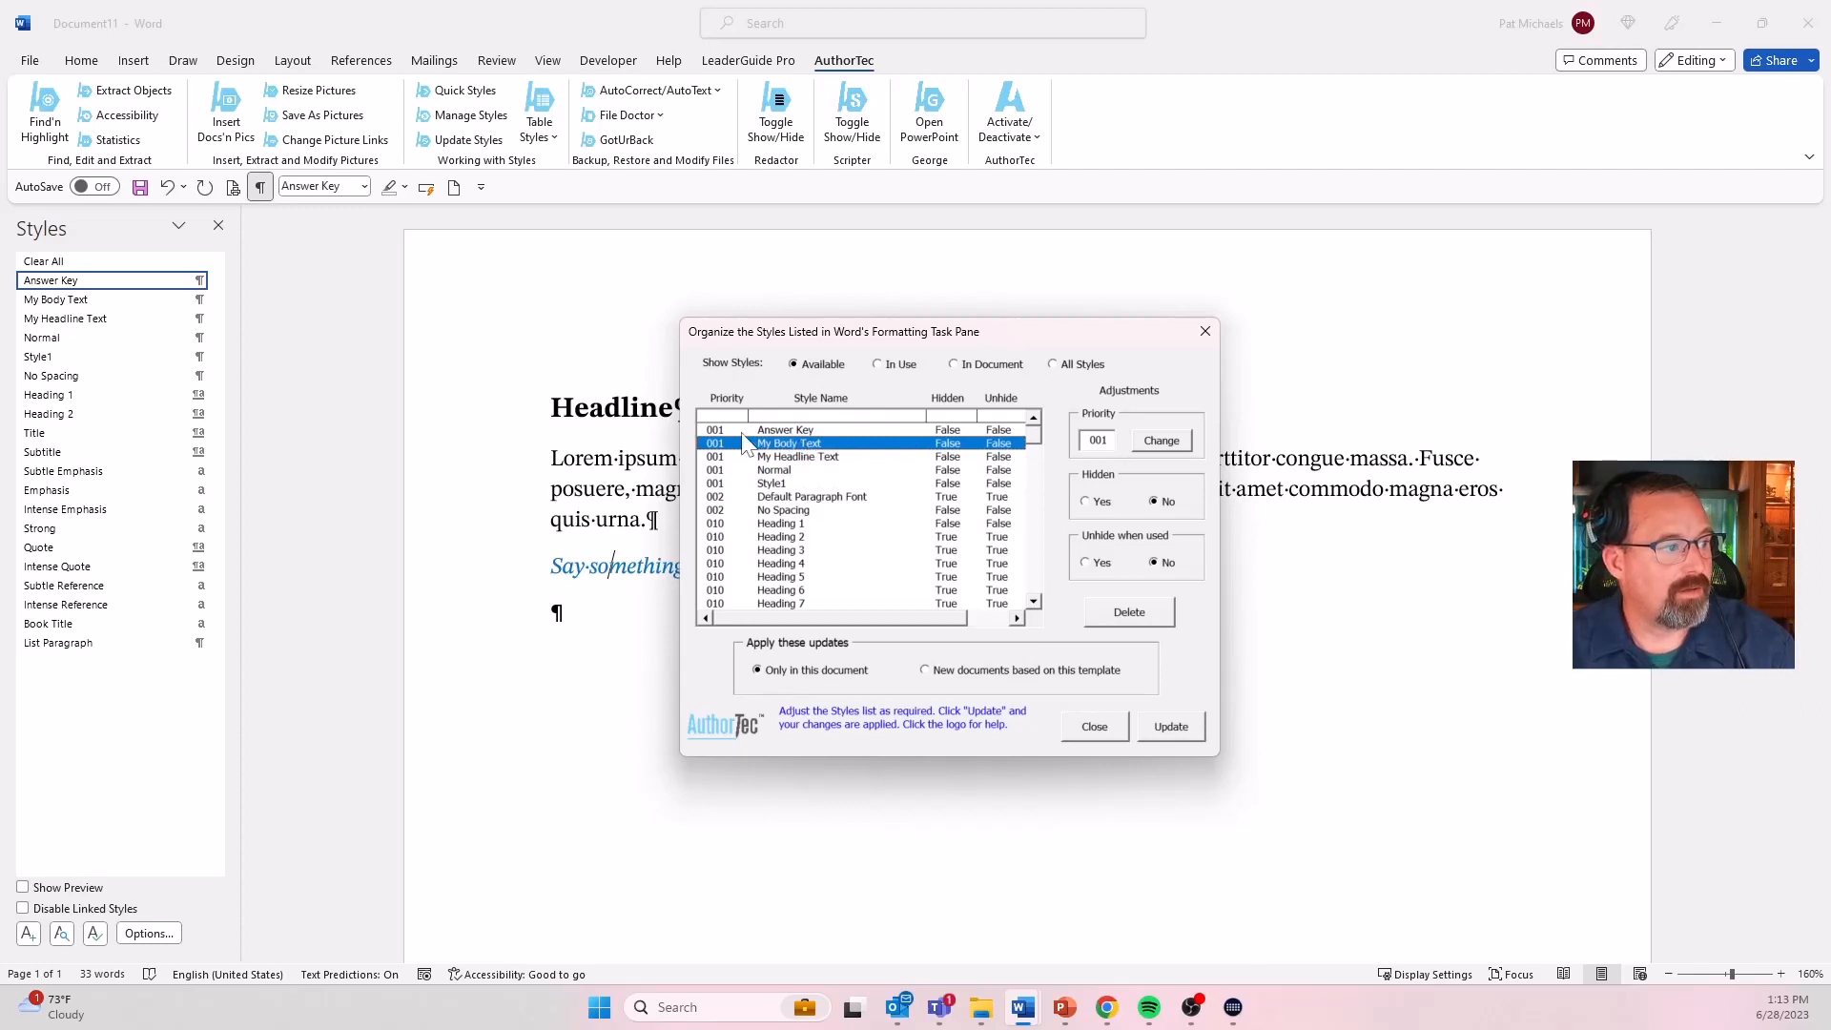
left_click(1111, 440)
key("BackSpace")
type("2")
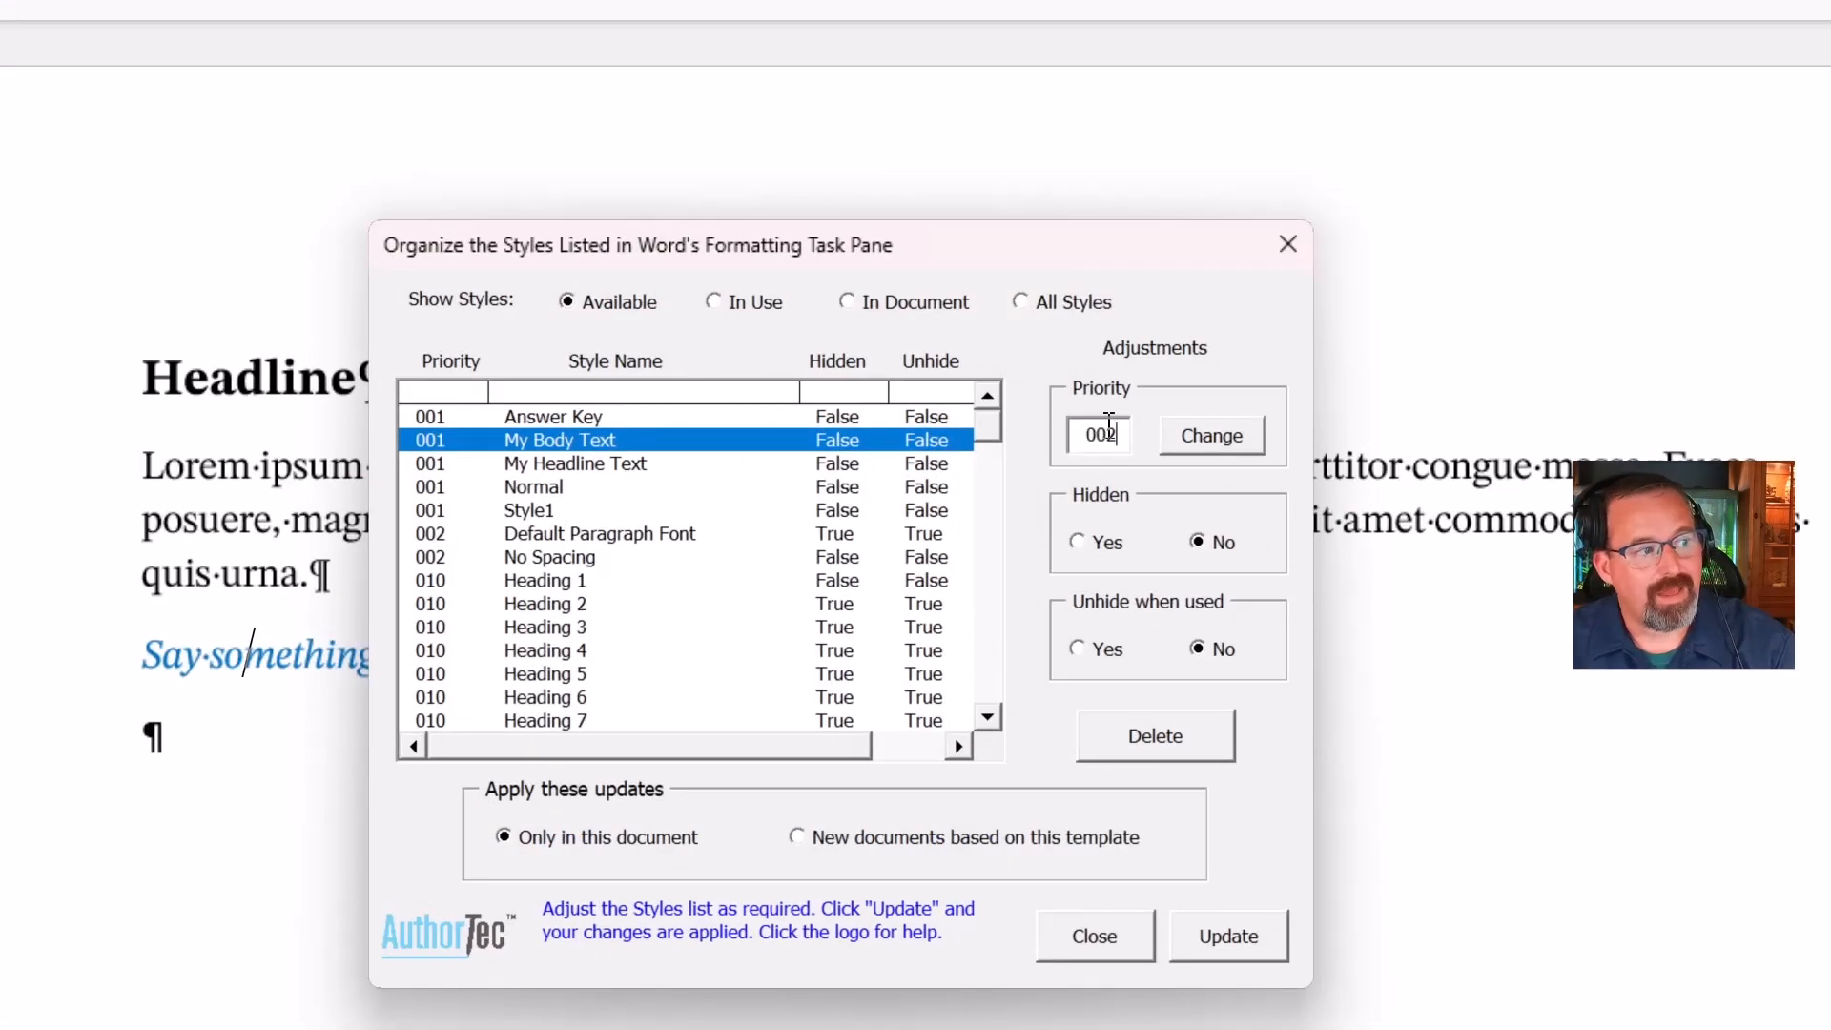
left_click(1192, 450)
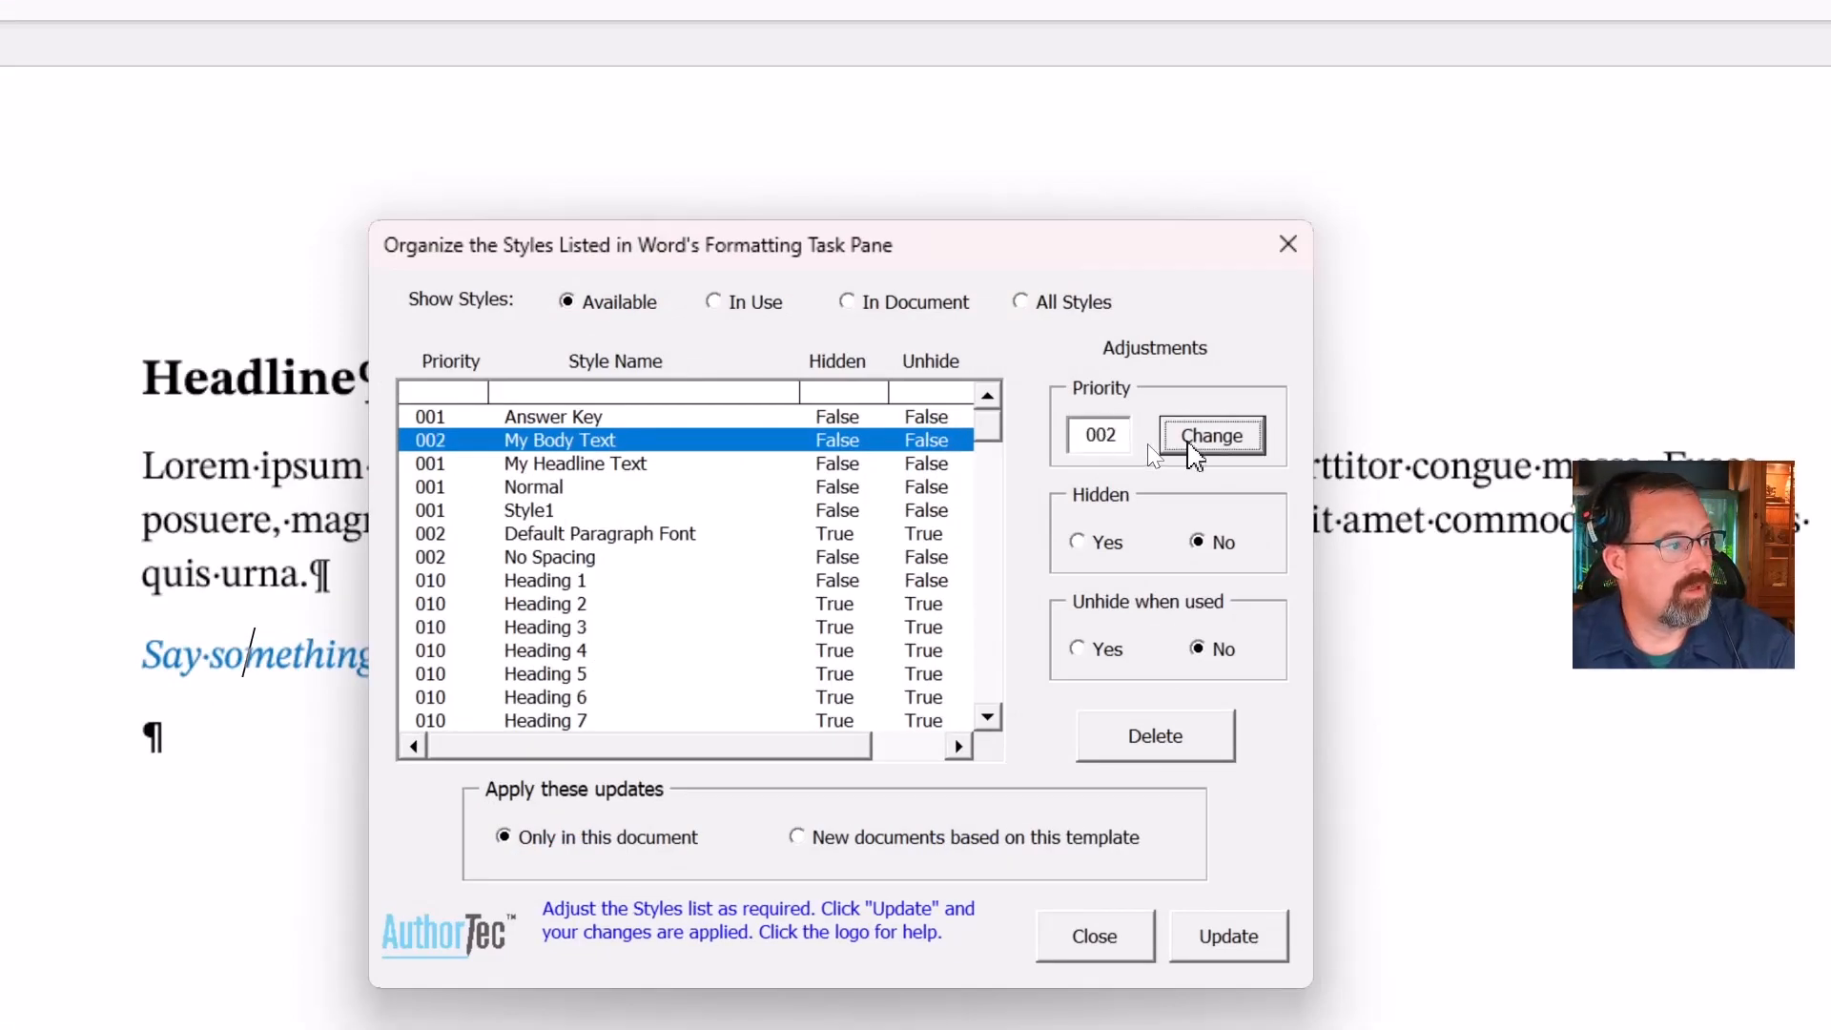
- Set the priority of the Answer Key style to 003
left_click(587, 417)
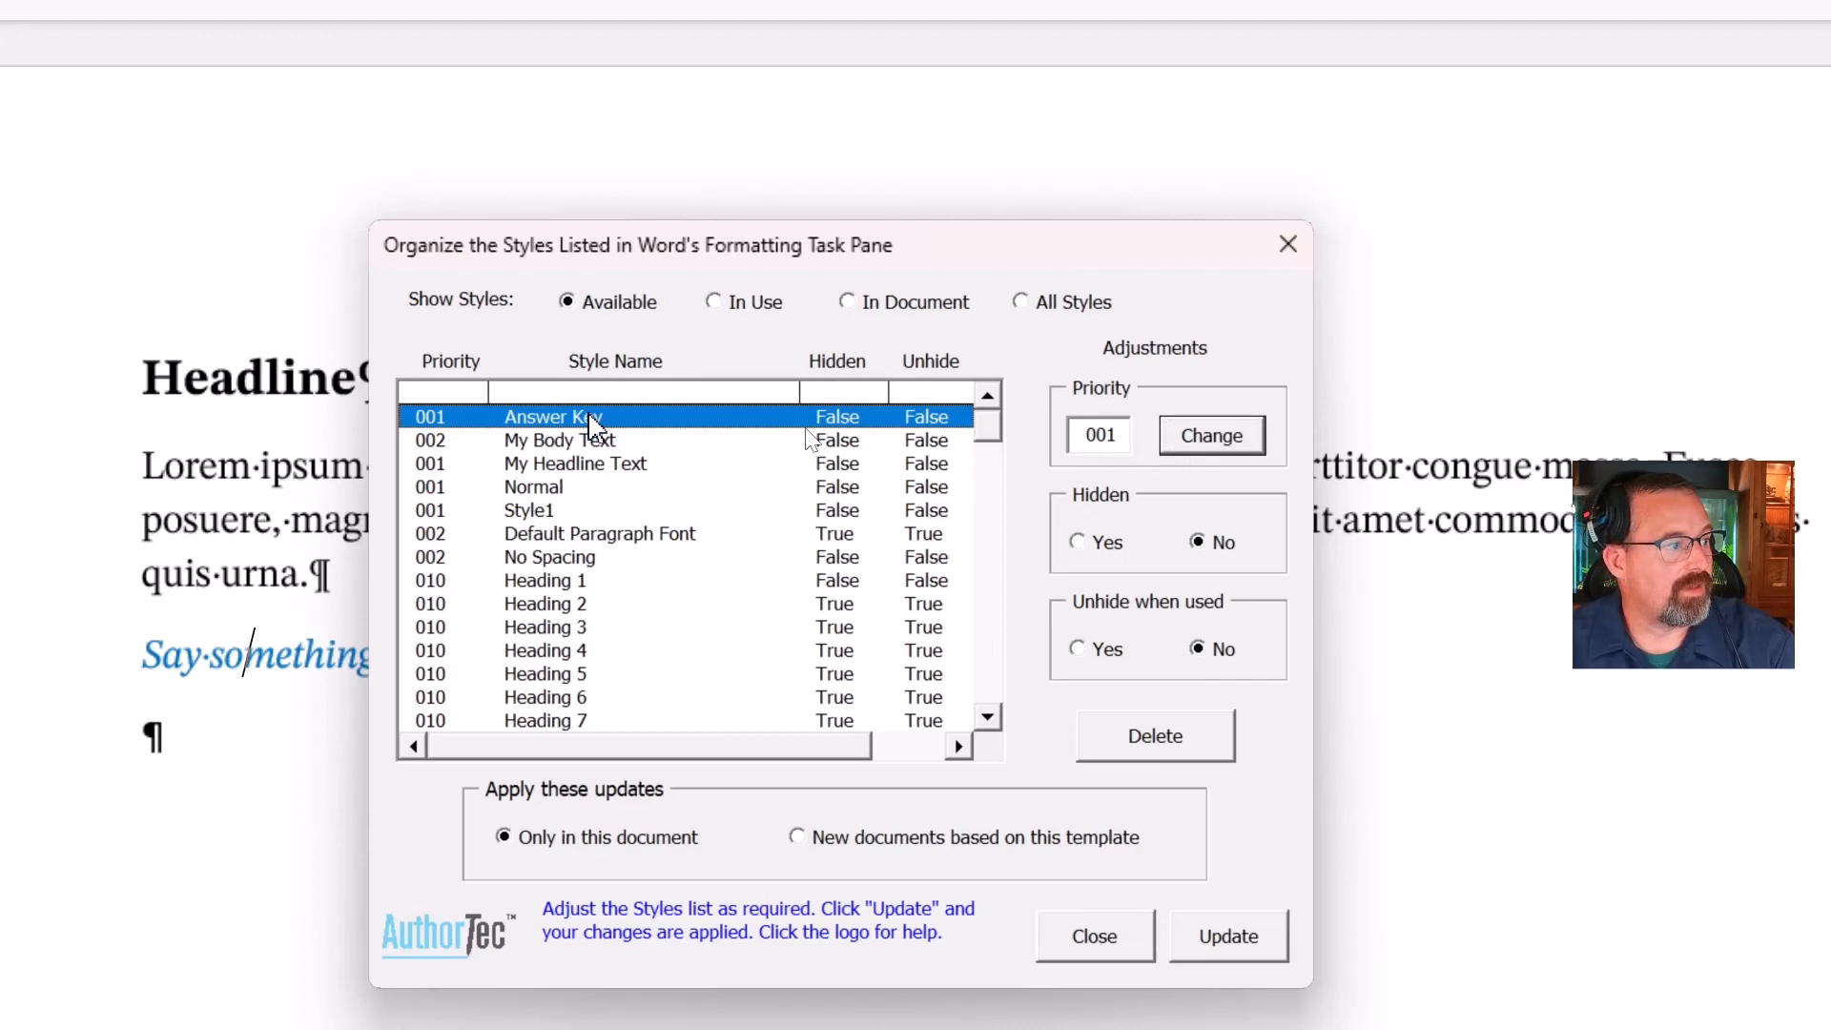
left_click(1127, 435)
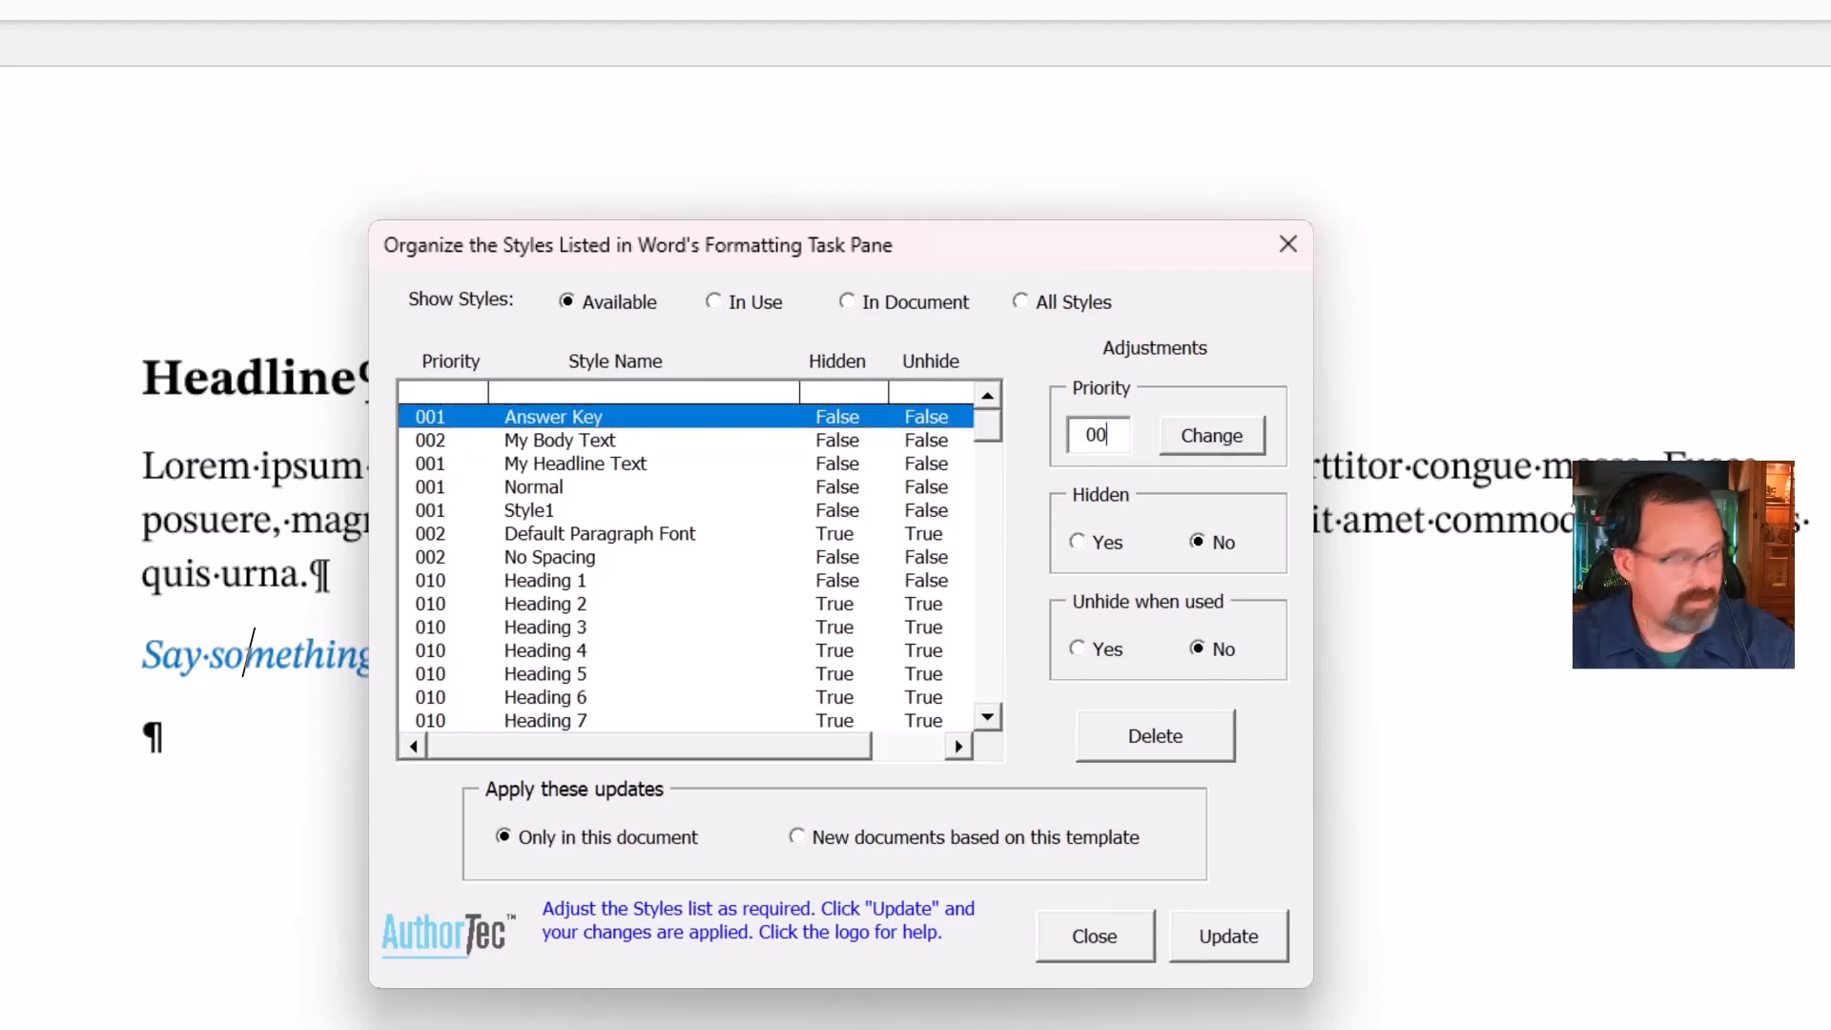
left_click(1199, 438)
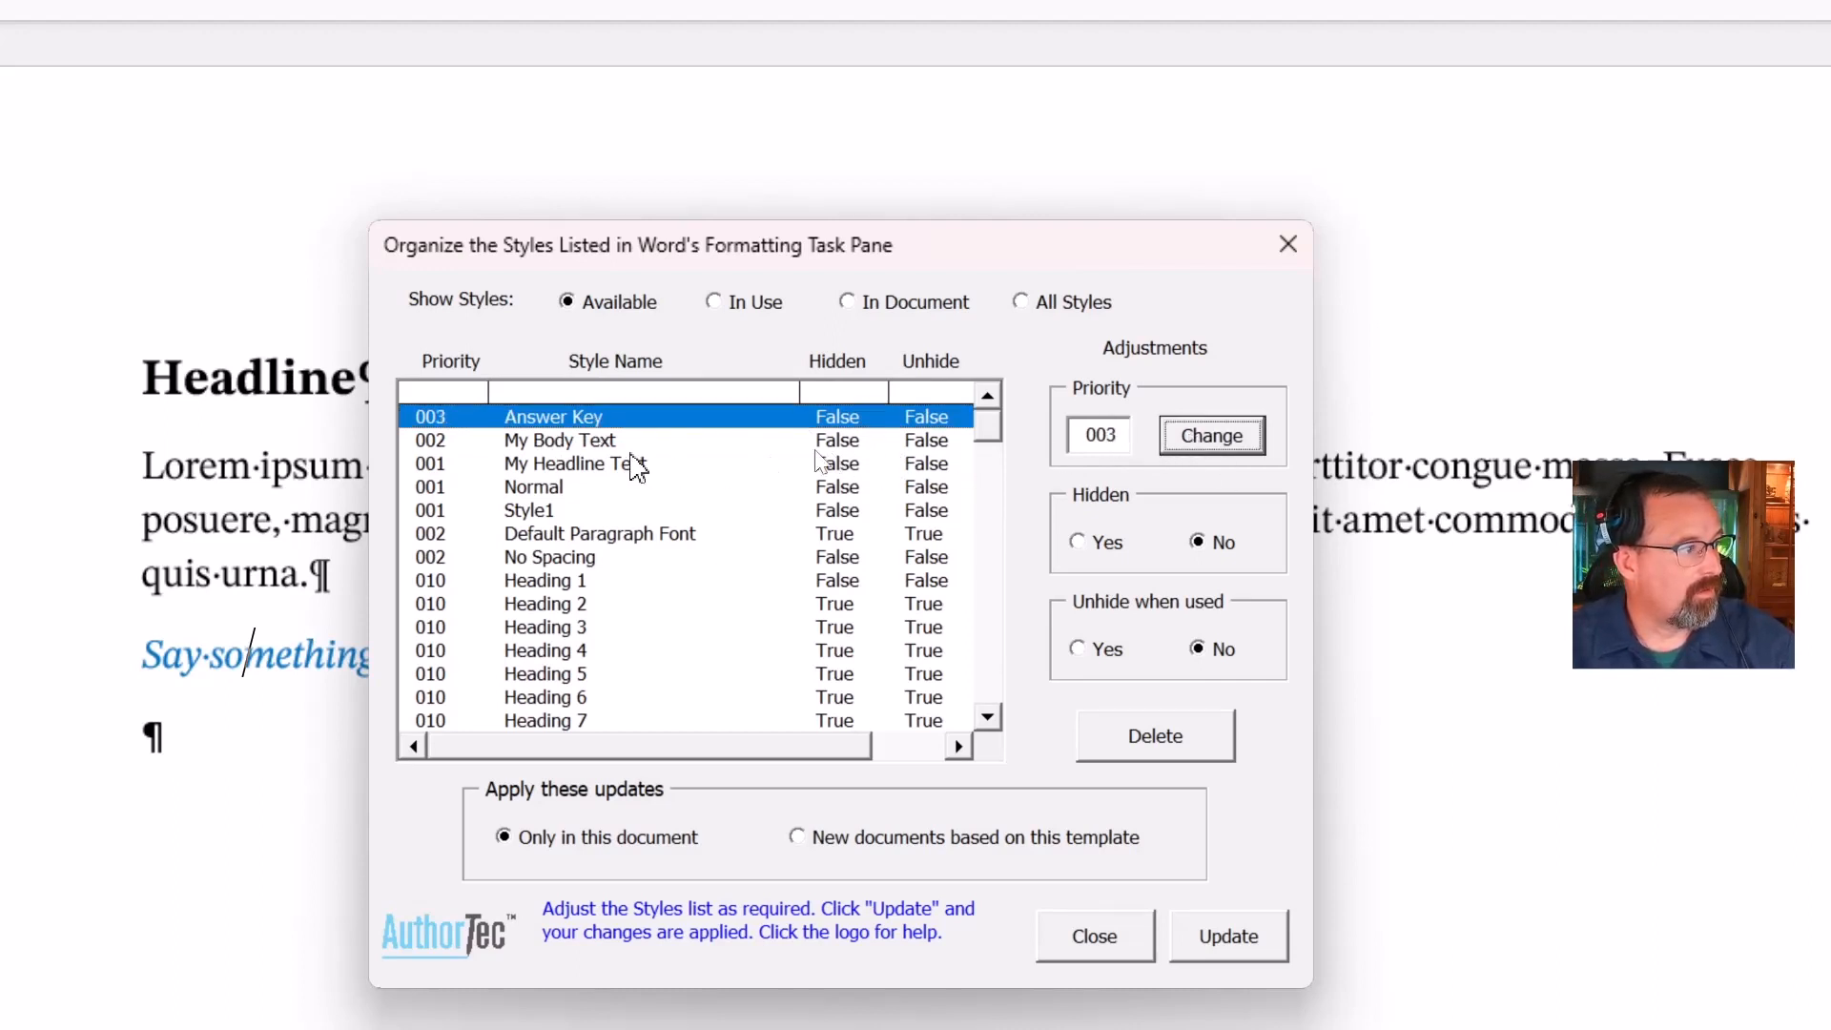
- Set the priority of the Normal style to 005
left_click(778, 485)
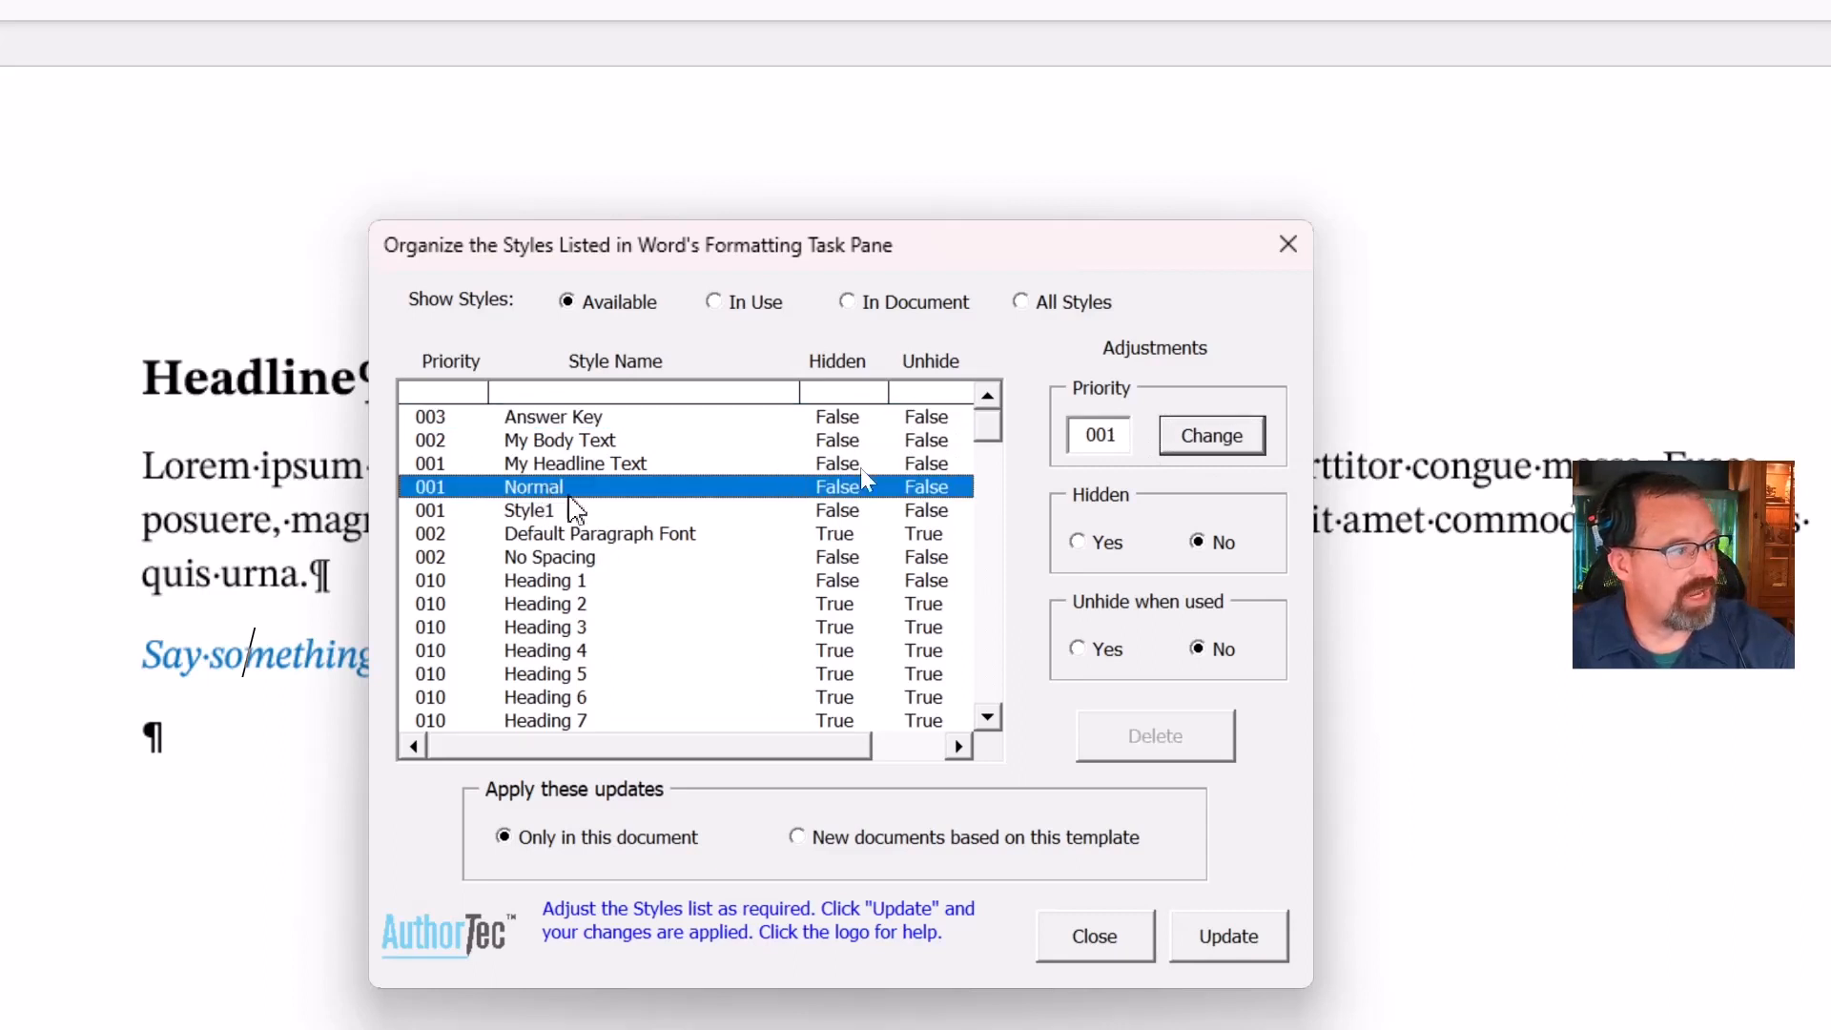
left_click(1126, 436)
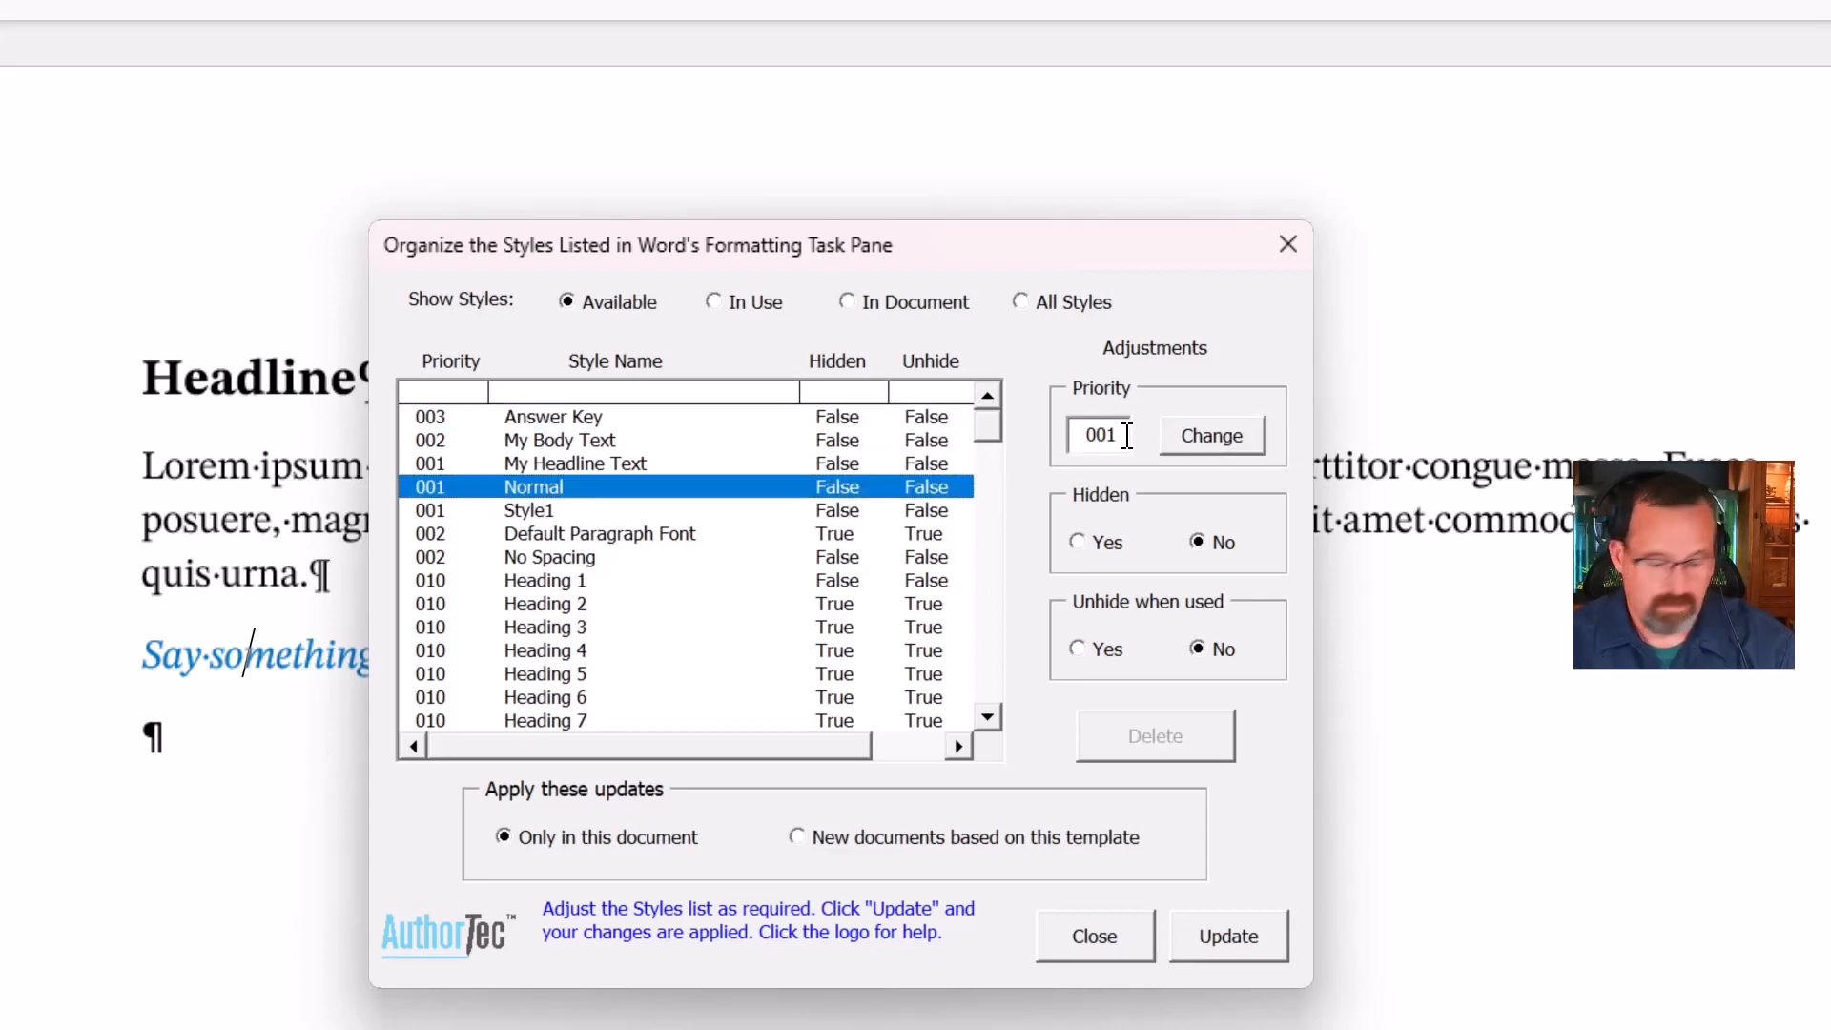
type("5")
left_click(1221, 445)
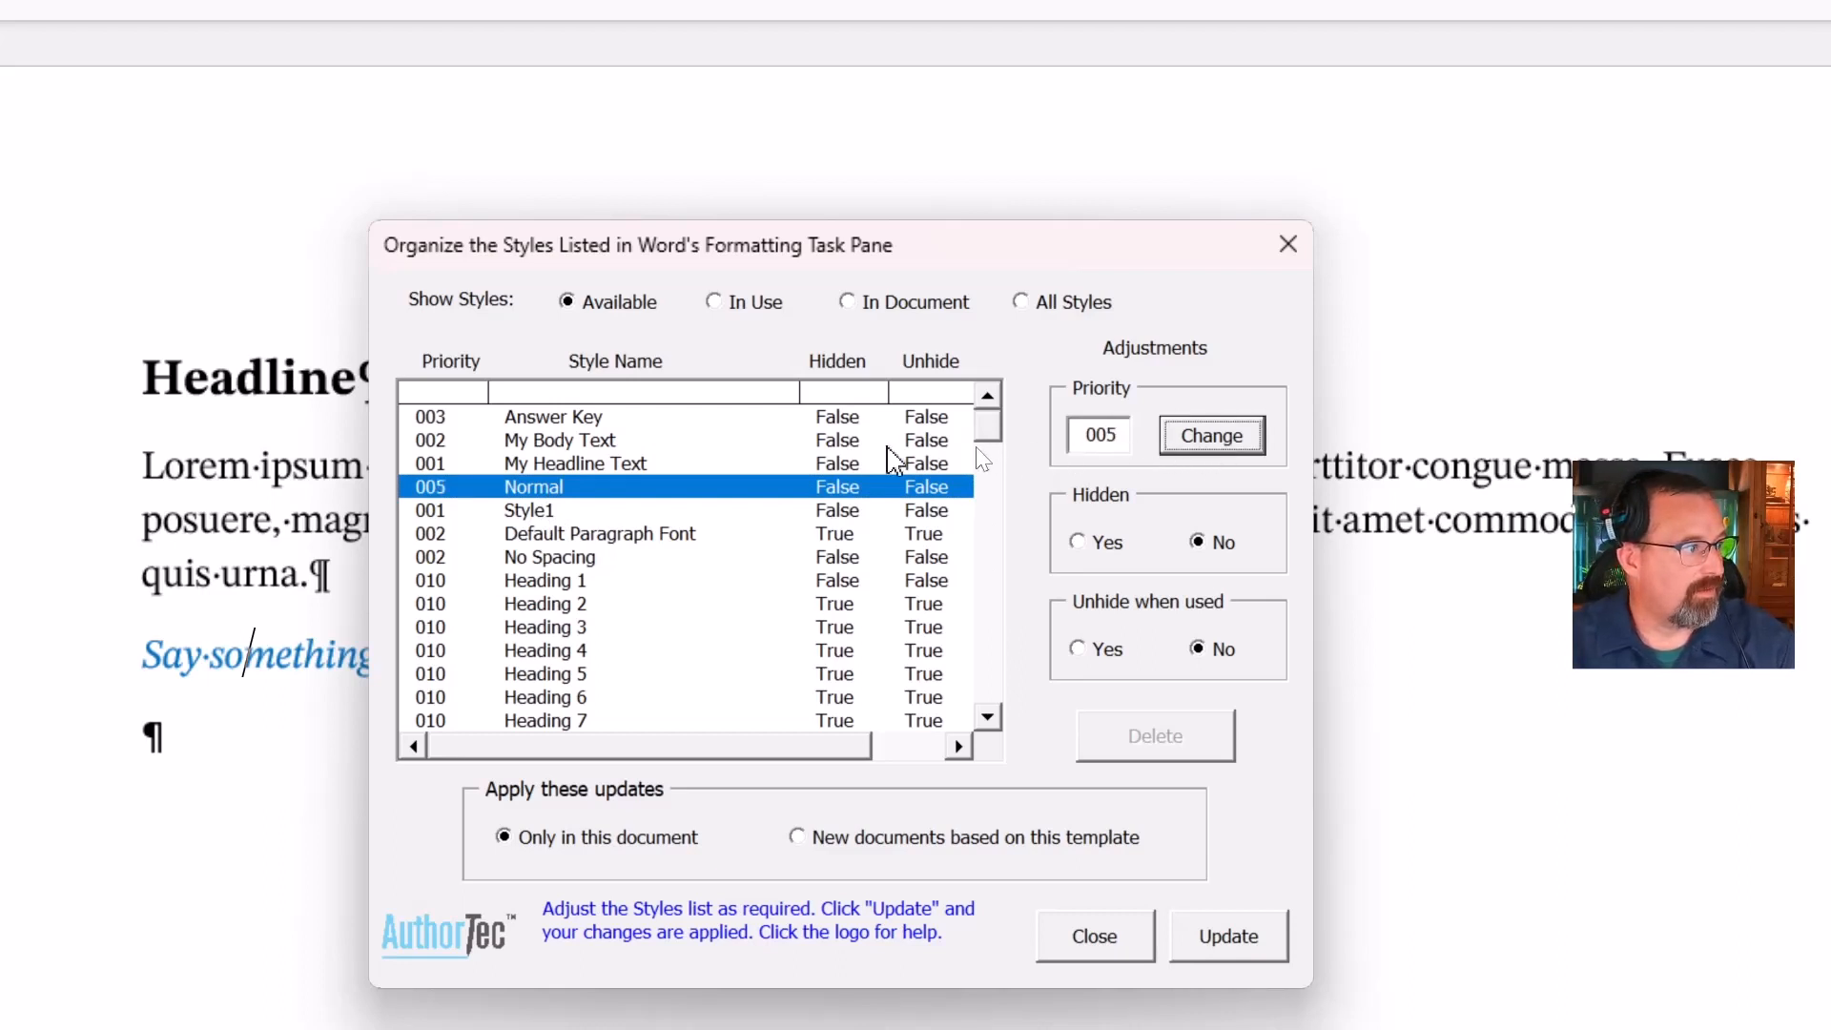
- Set the priority of the Style1 style to 006
left_click(604, 512)
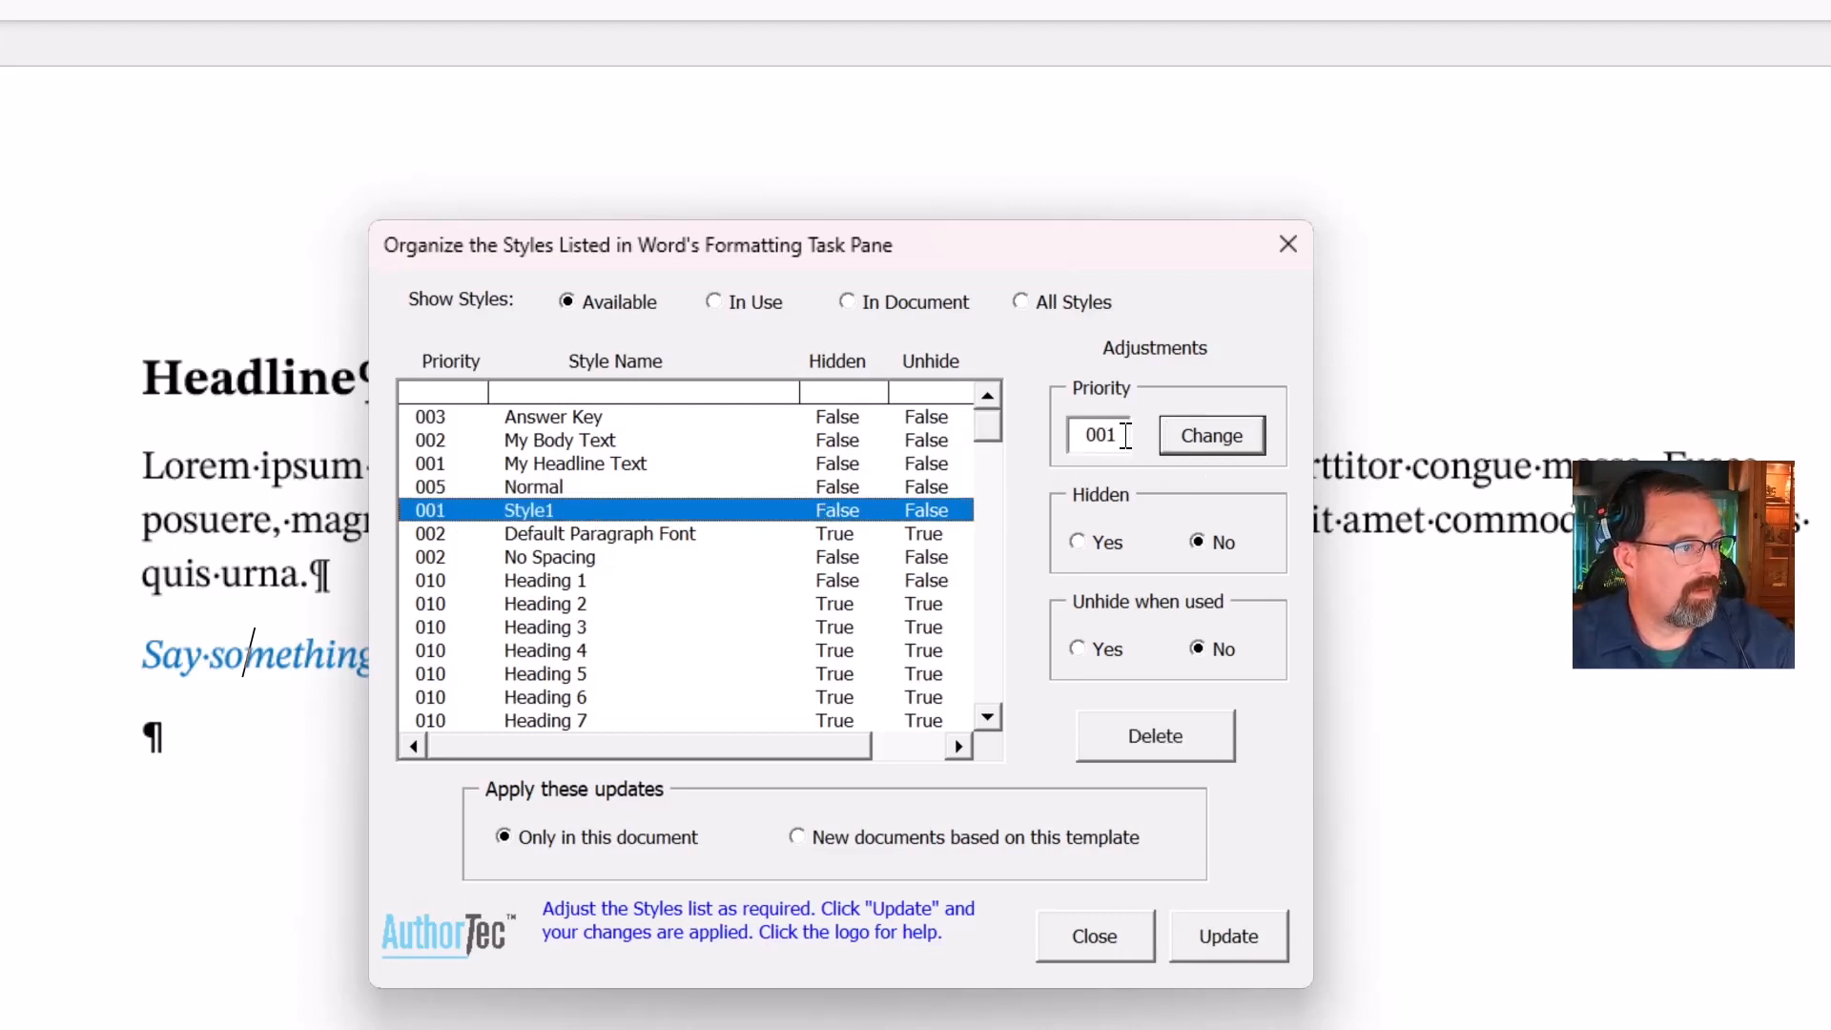
left_click(1126, 436)
type("6")
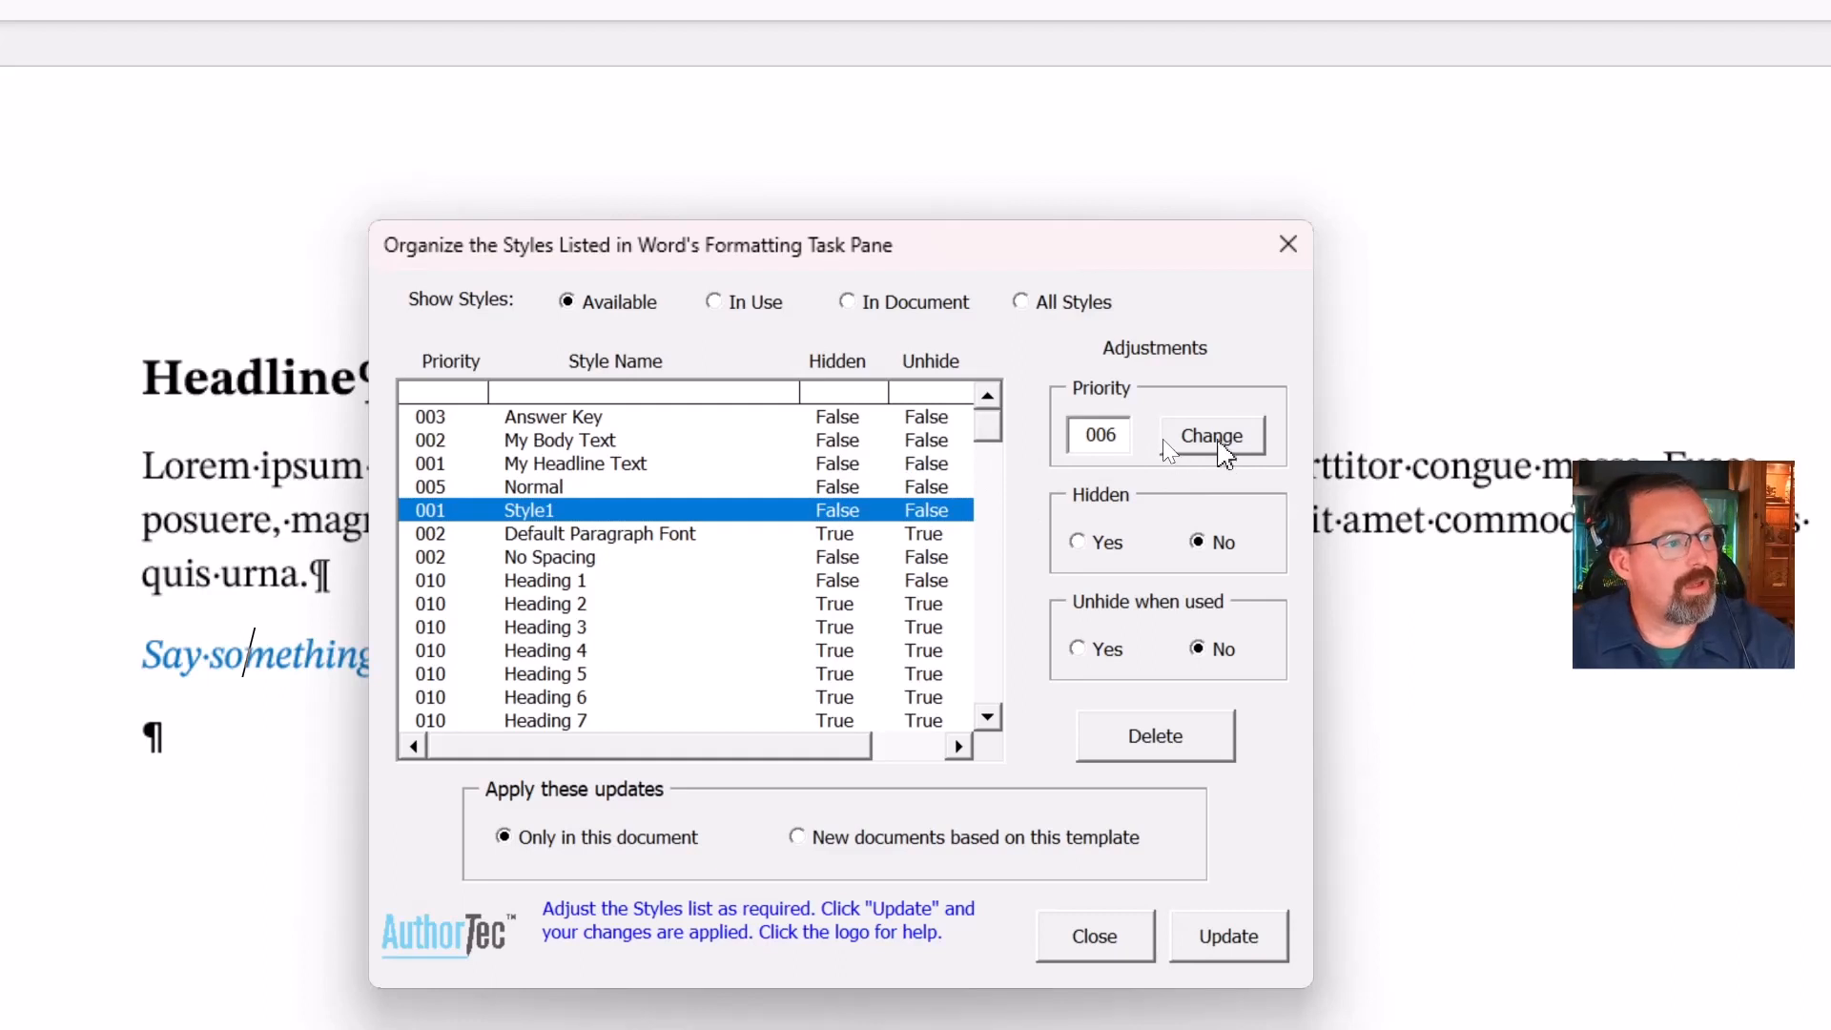
left_click(1211, 435)
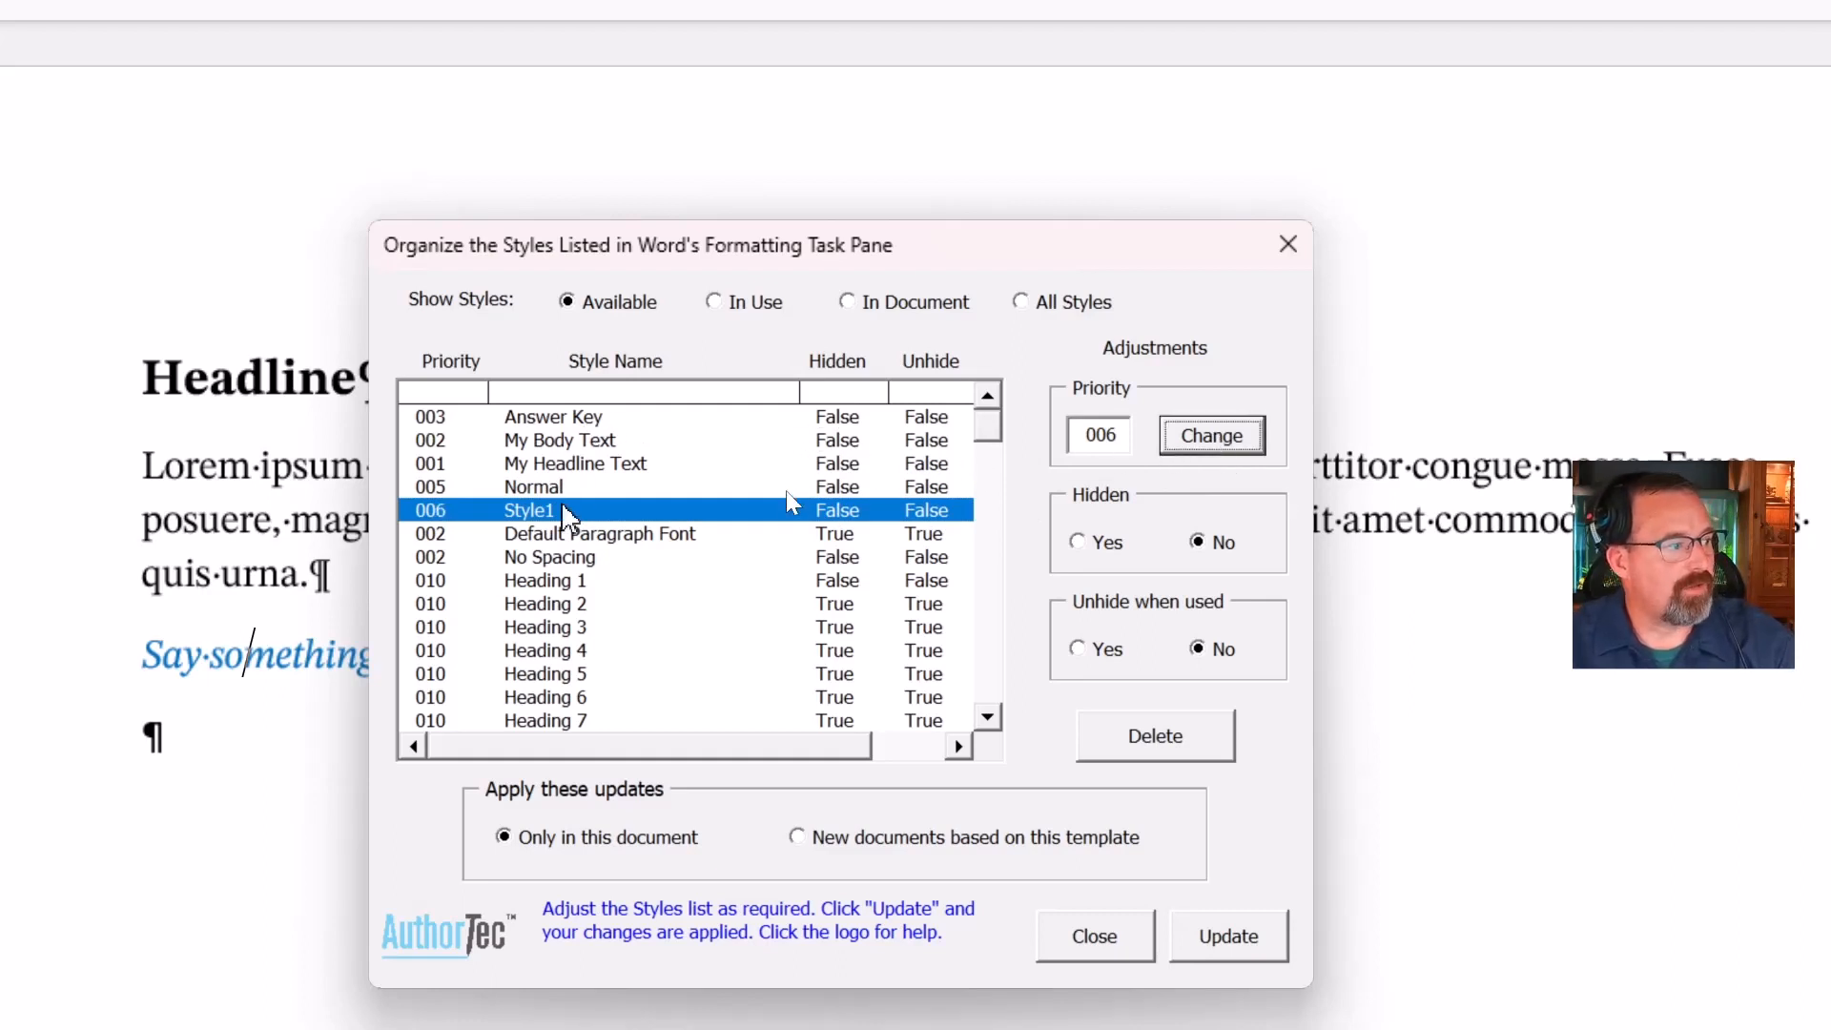
- Set the priority of the Default Paragraph Font style to 007
left_click(562, 537)
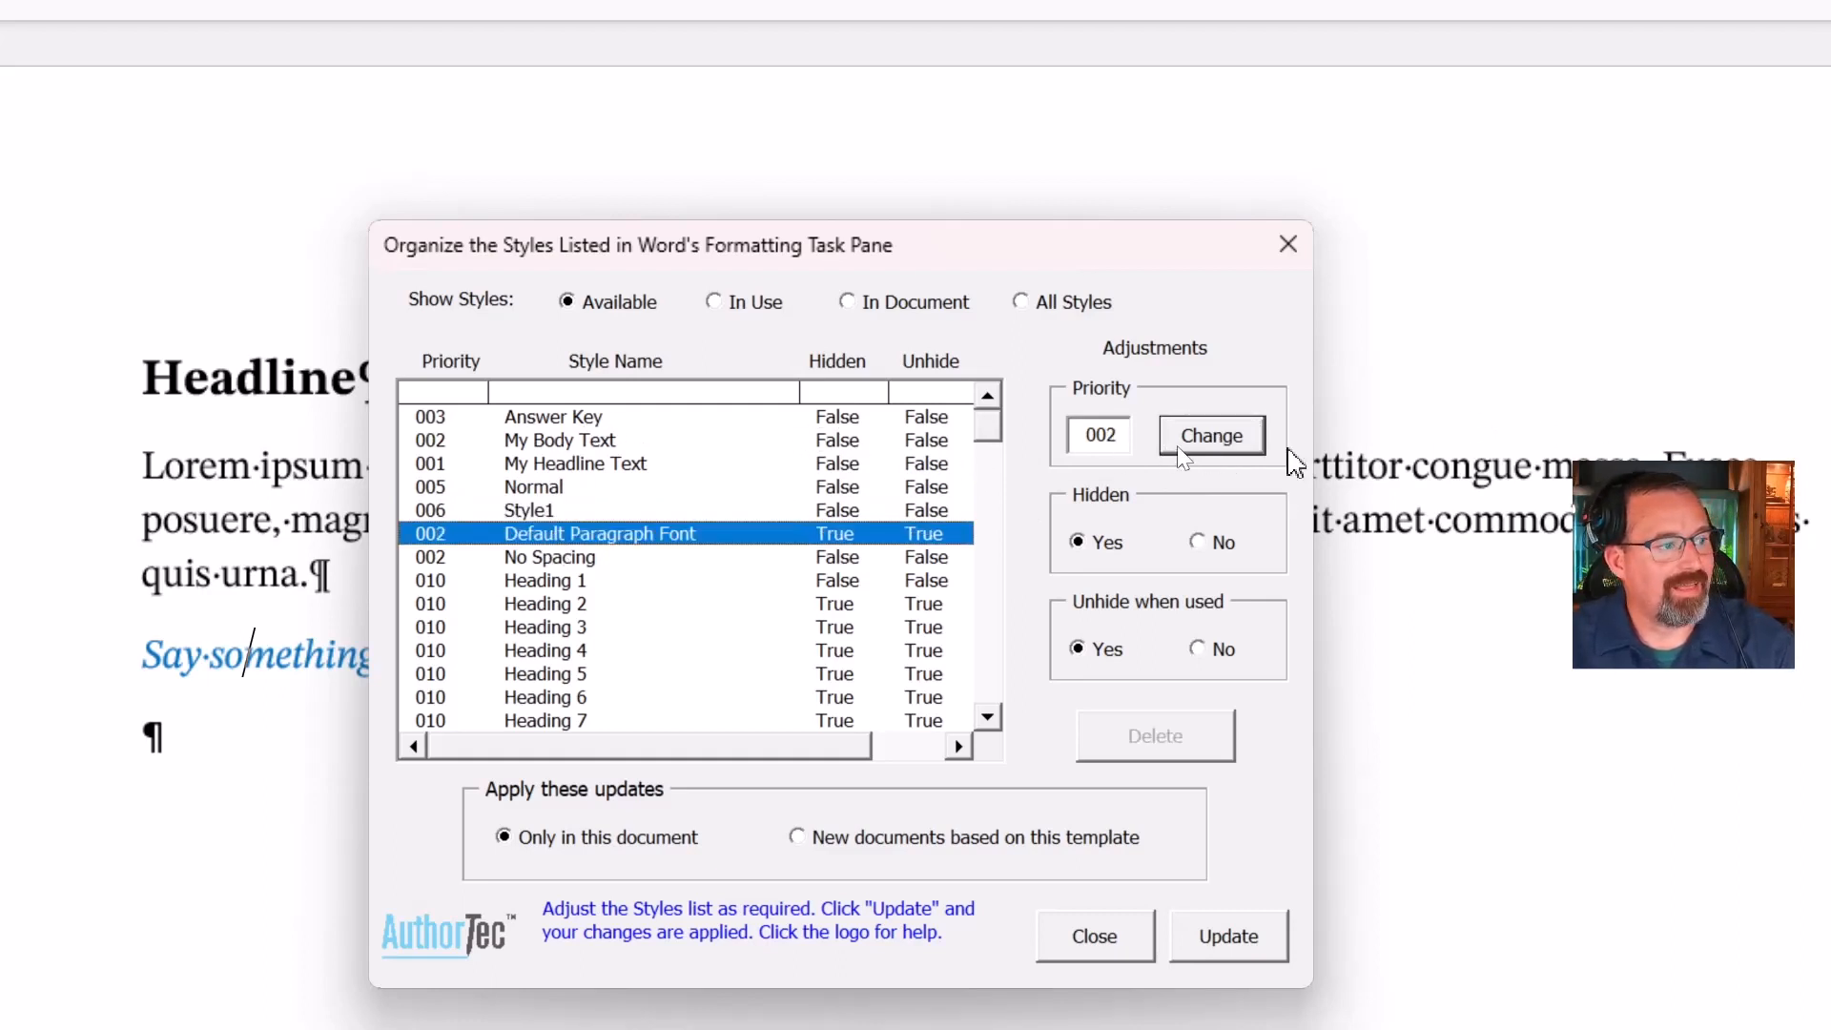
left_click(1125, 436)
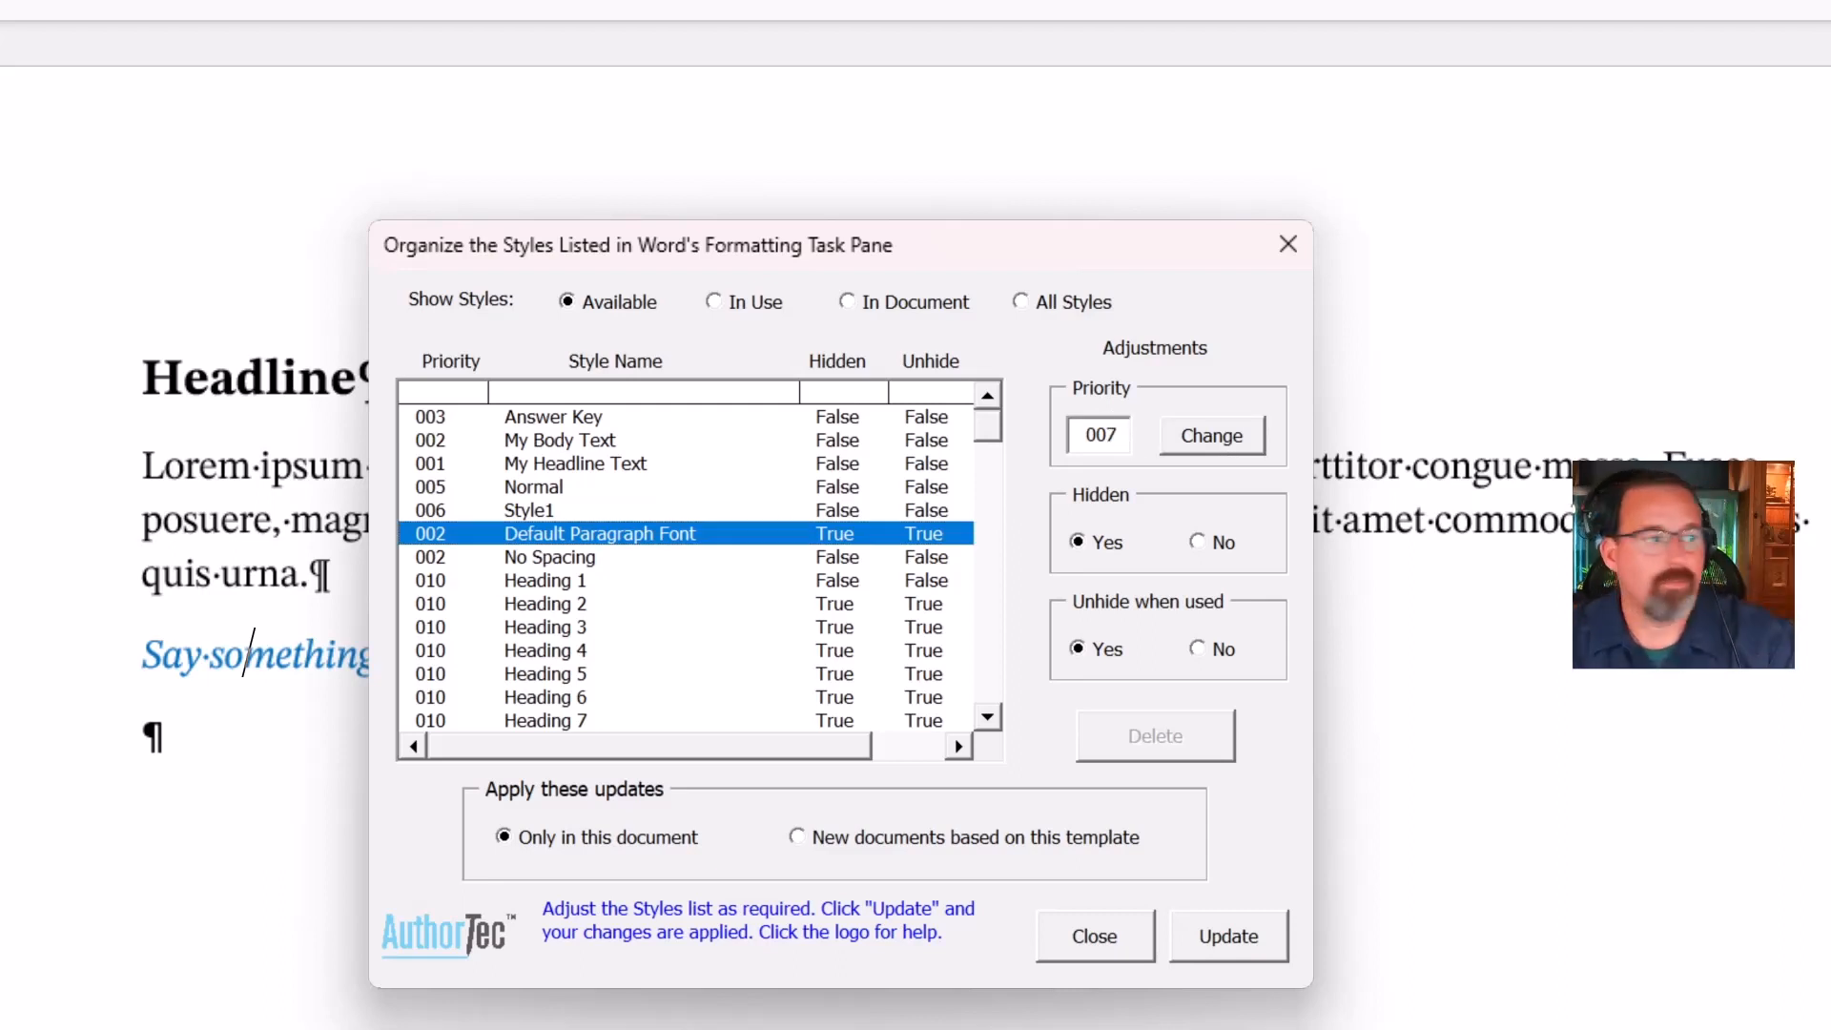
left_click(1230, 438)
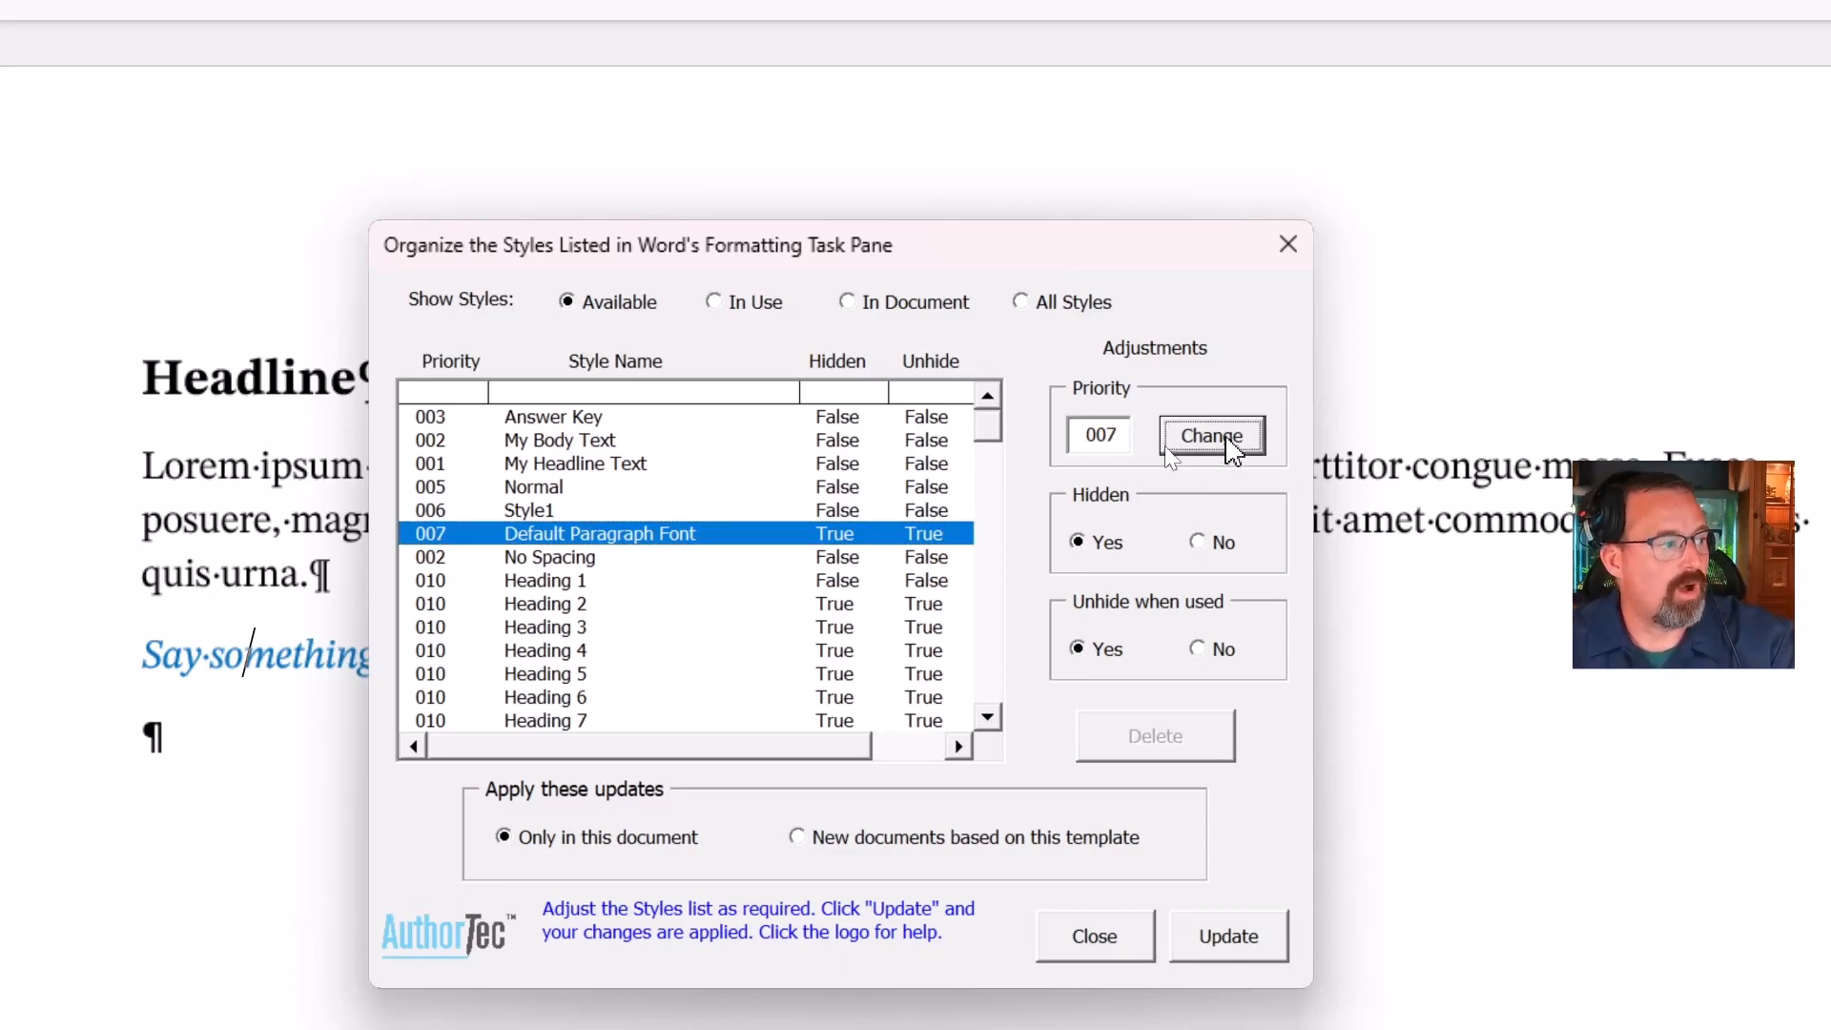
- Set the priority of the No Spacing style to 008
left_click(596, 559)
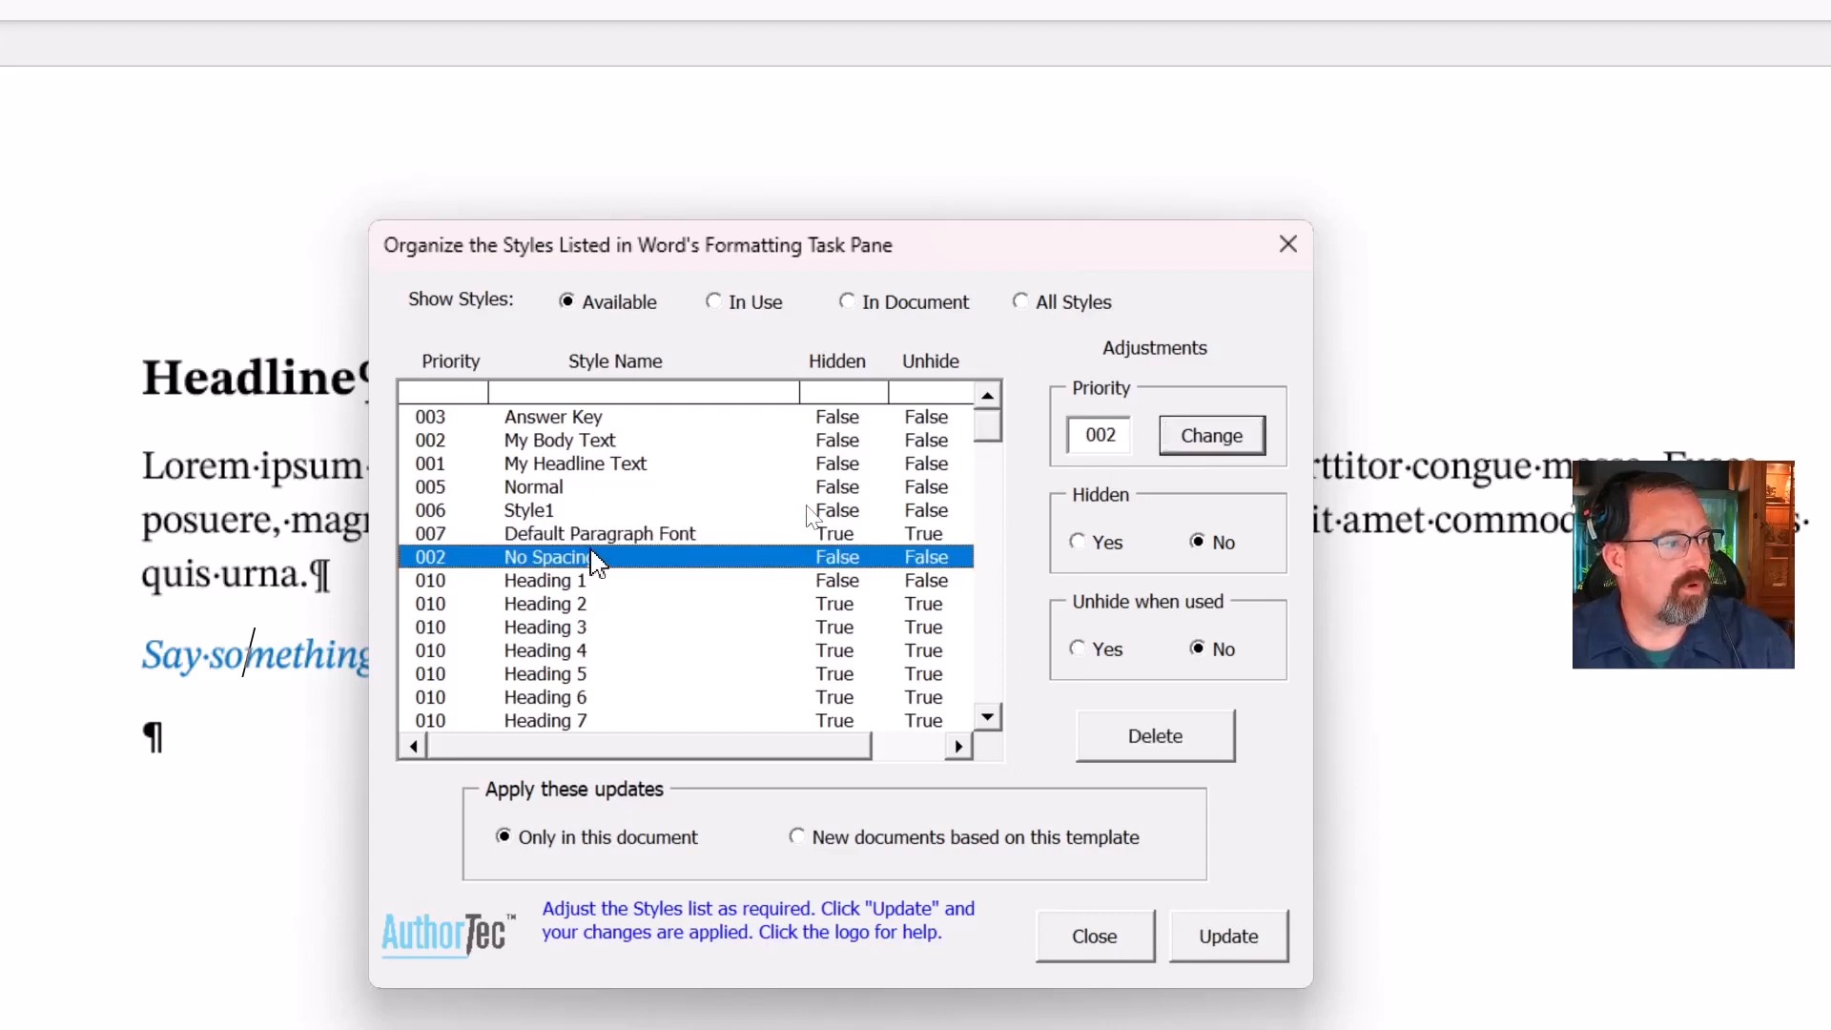
left_click(1126, 436)
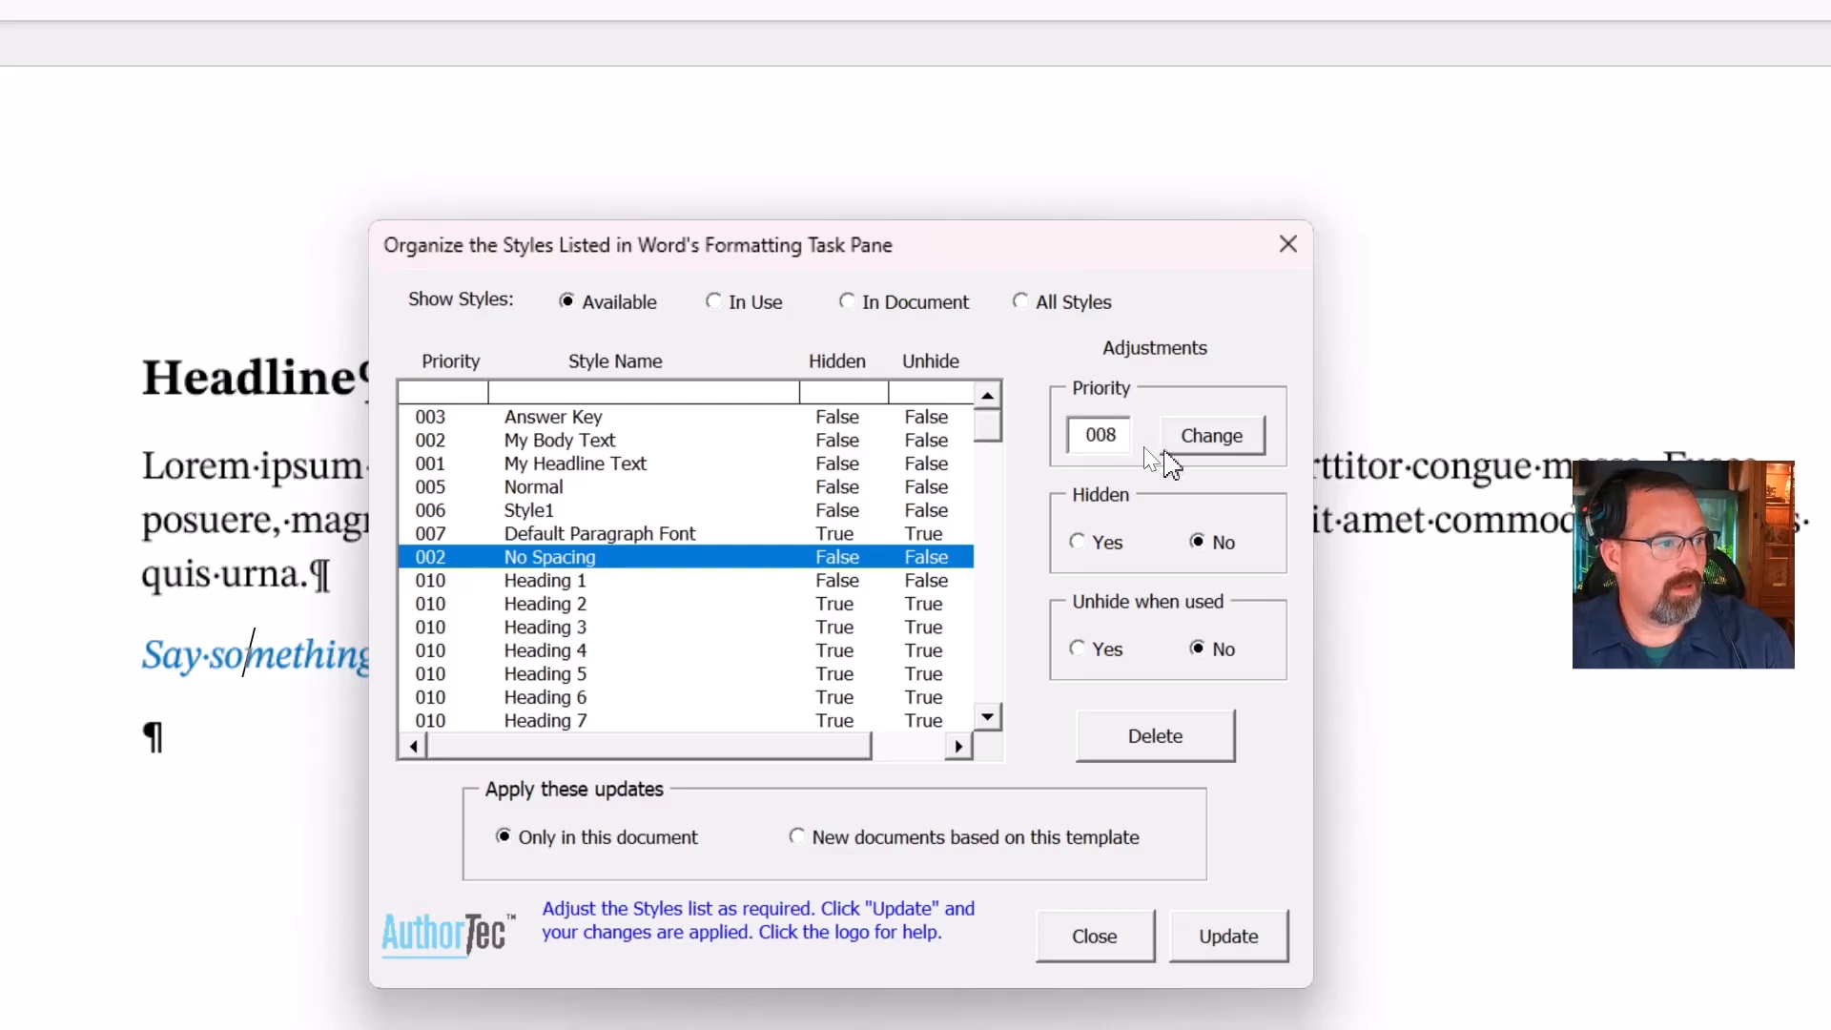
left_click(1182, 447)
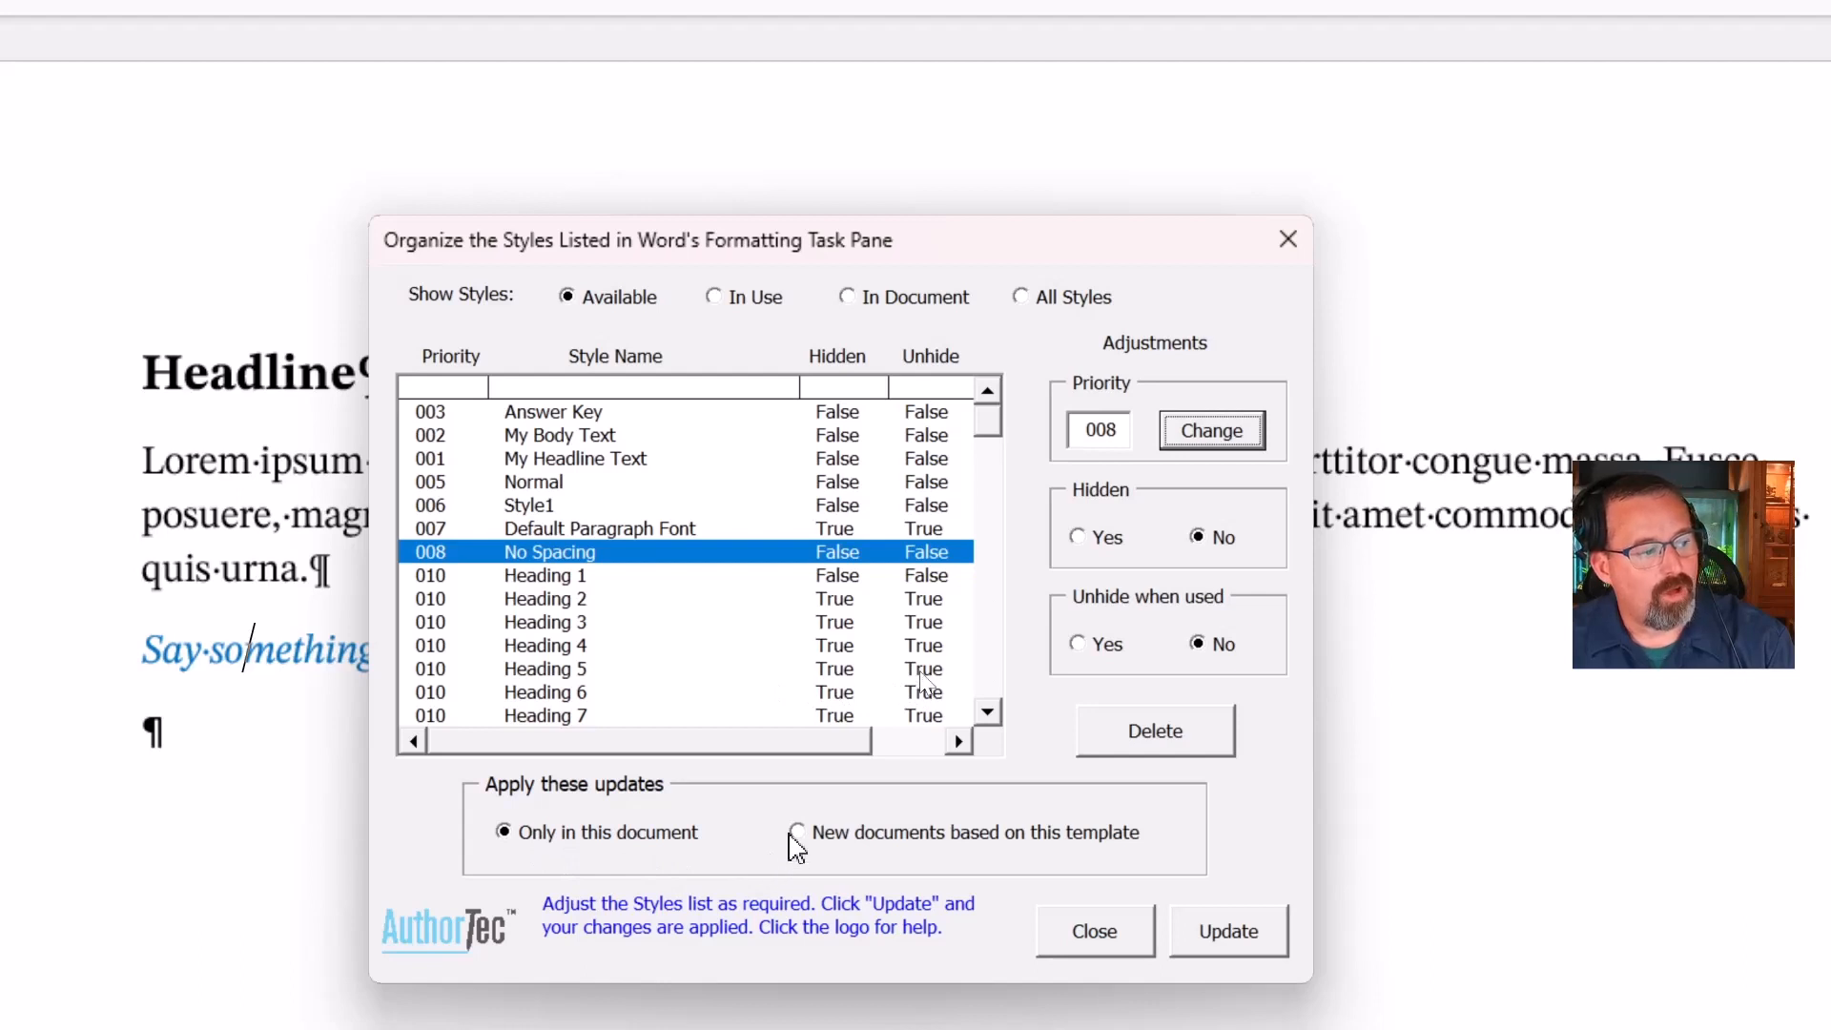
- Apply the style priority updates to new documents based on this template
left_click(797, 835)
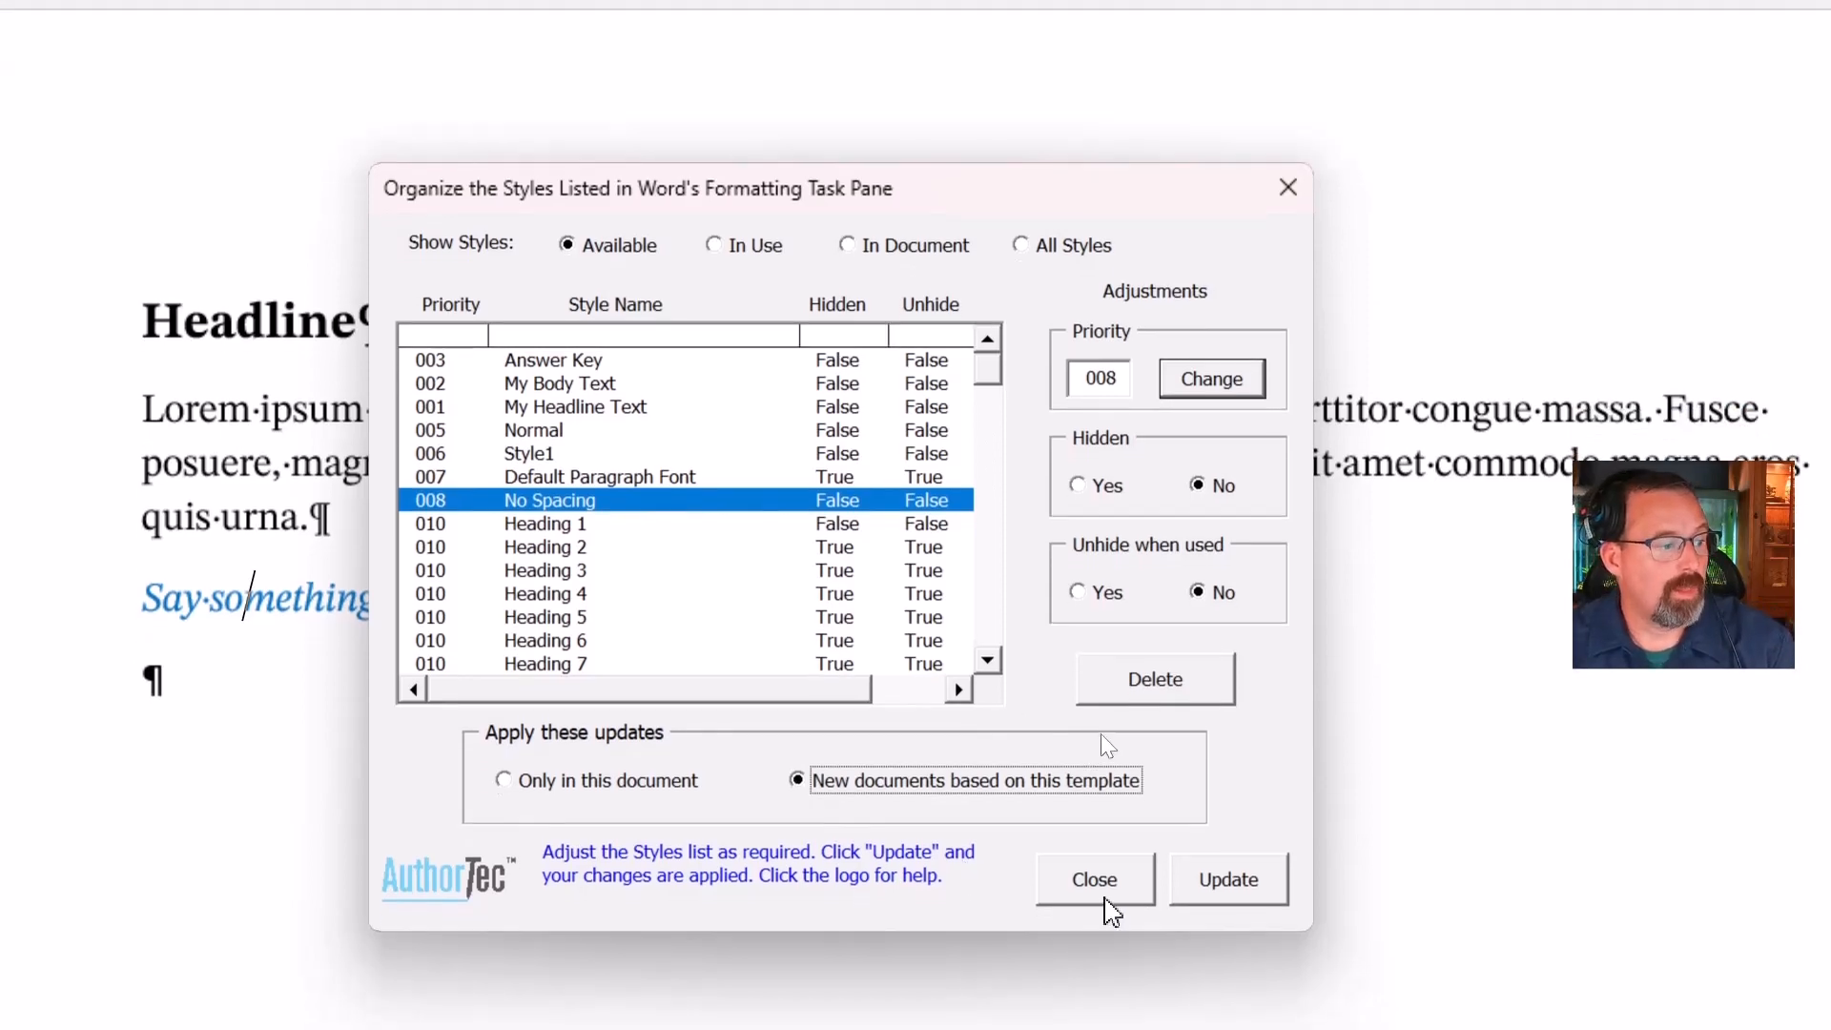
left_click(1187, 894)
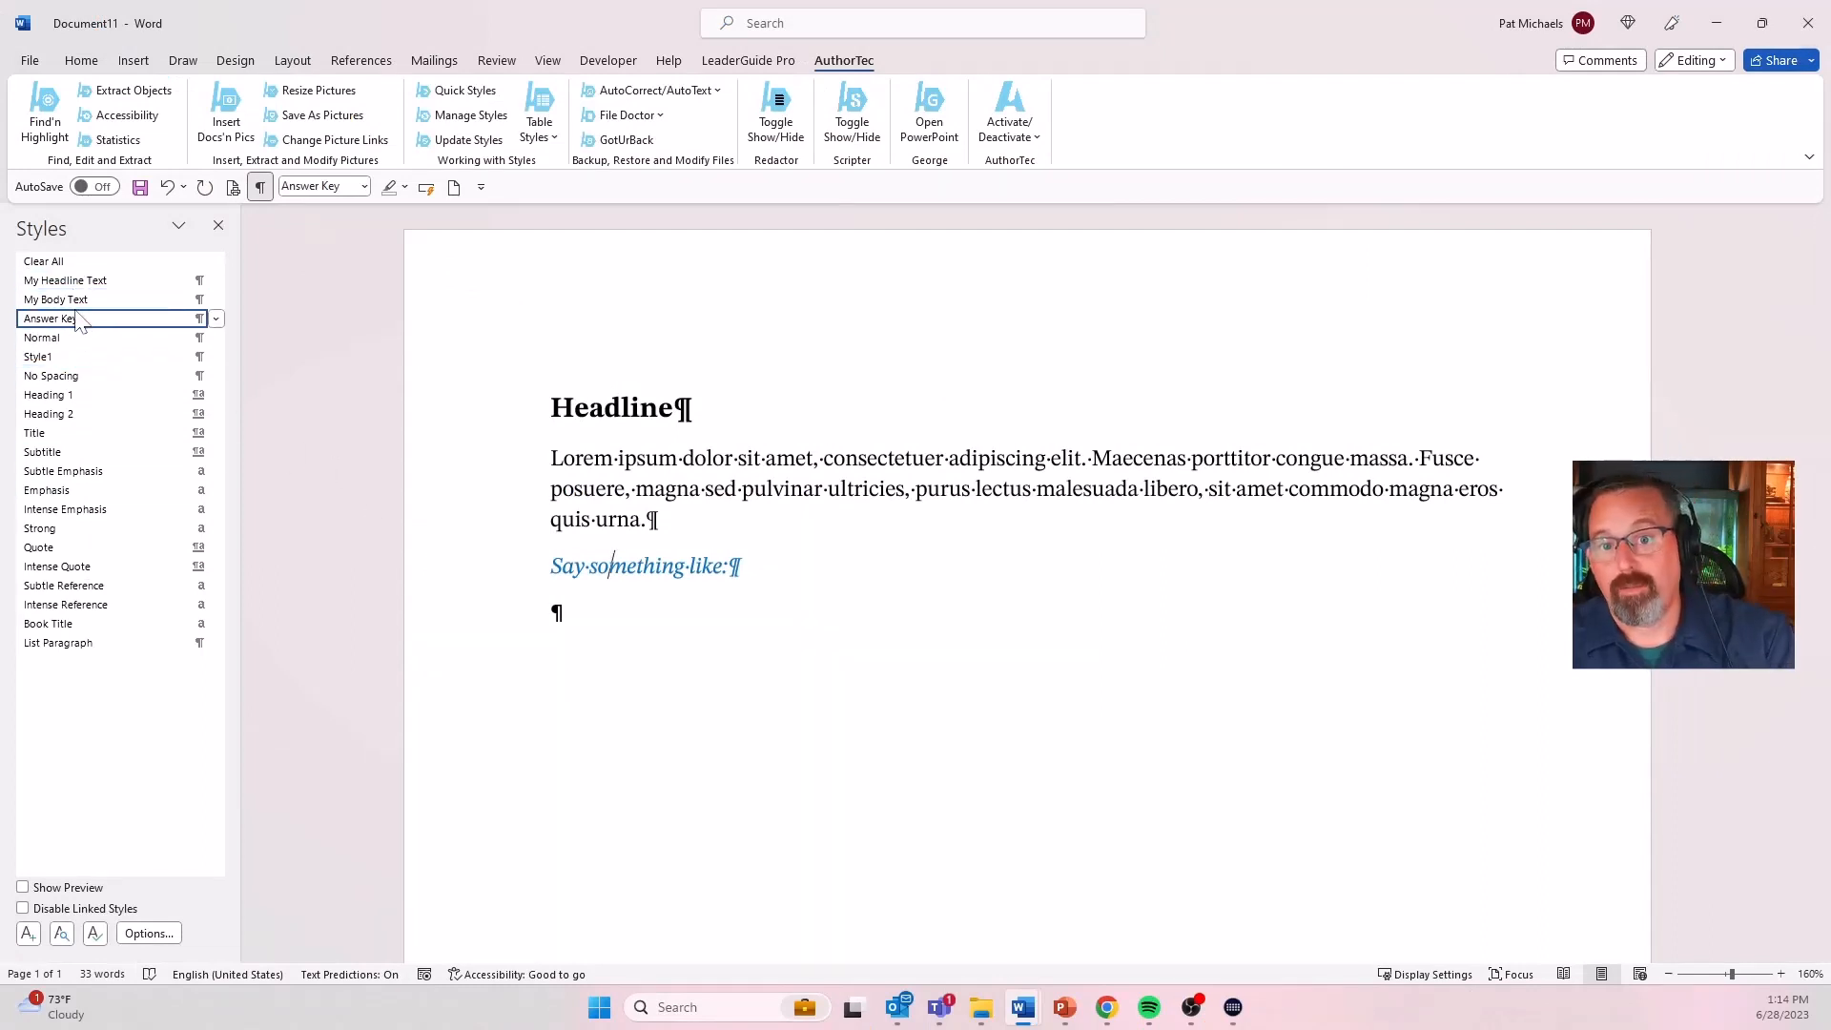
mouse_move(80, 321)
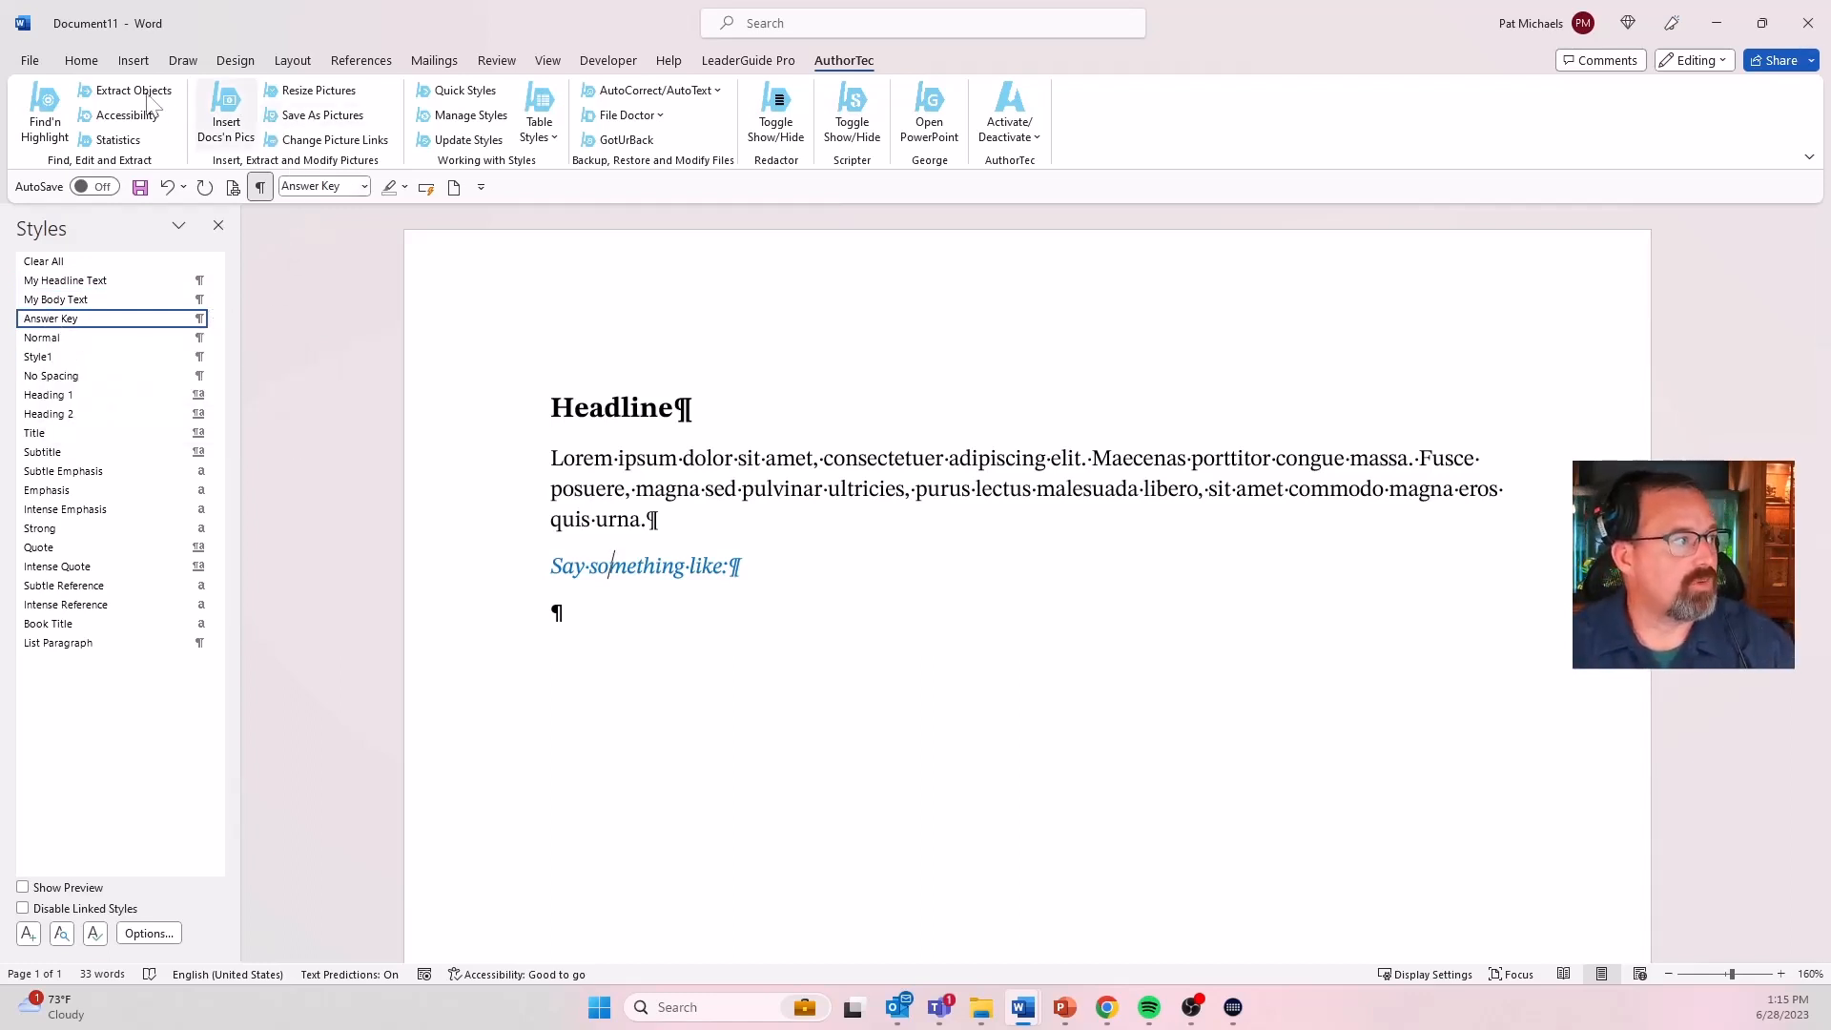
- Format the Lorem ipsum paragraph directly with the Bahnschrift SemiBold font
left_click(97, 62)
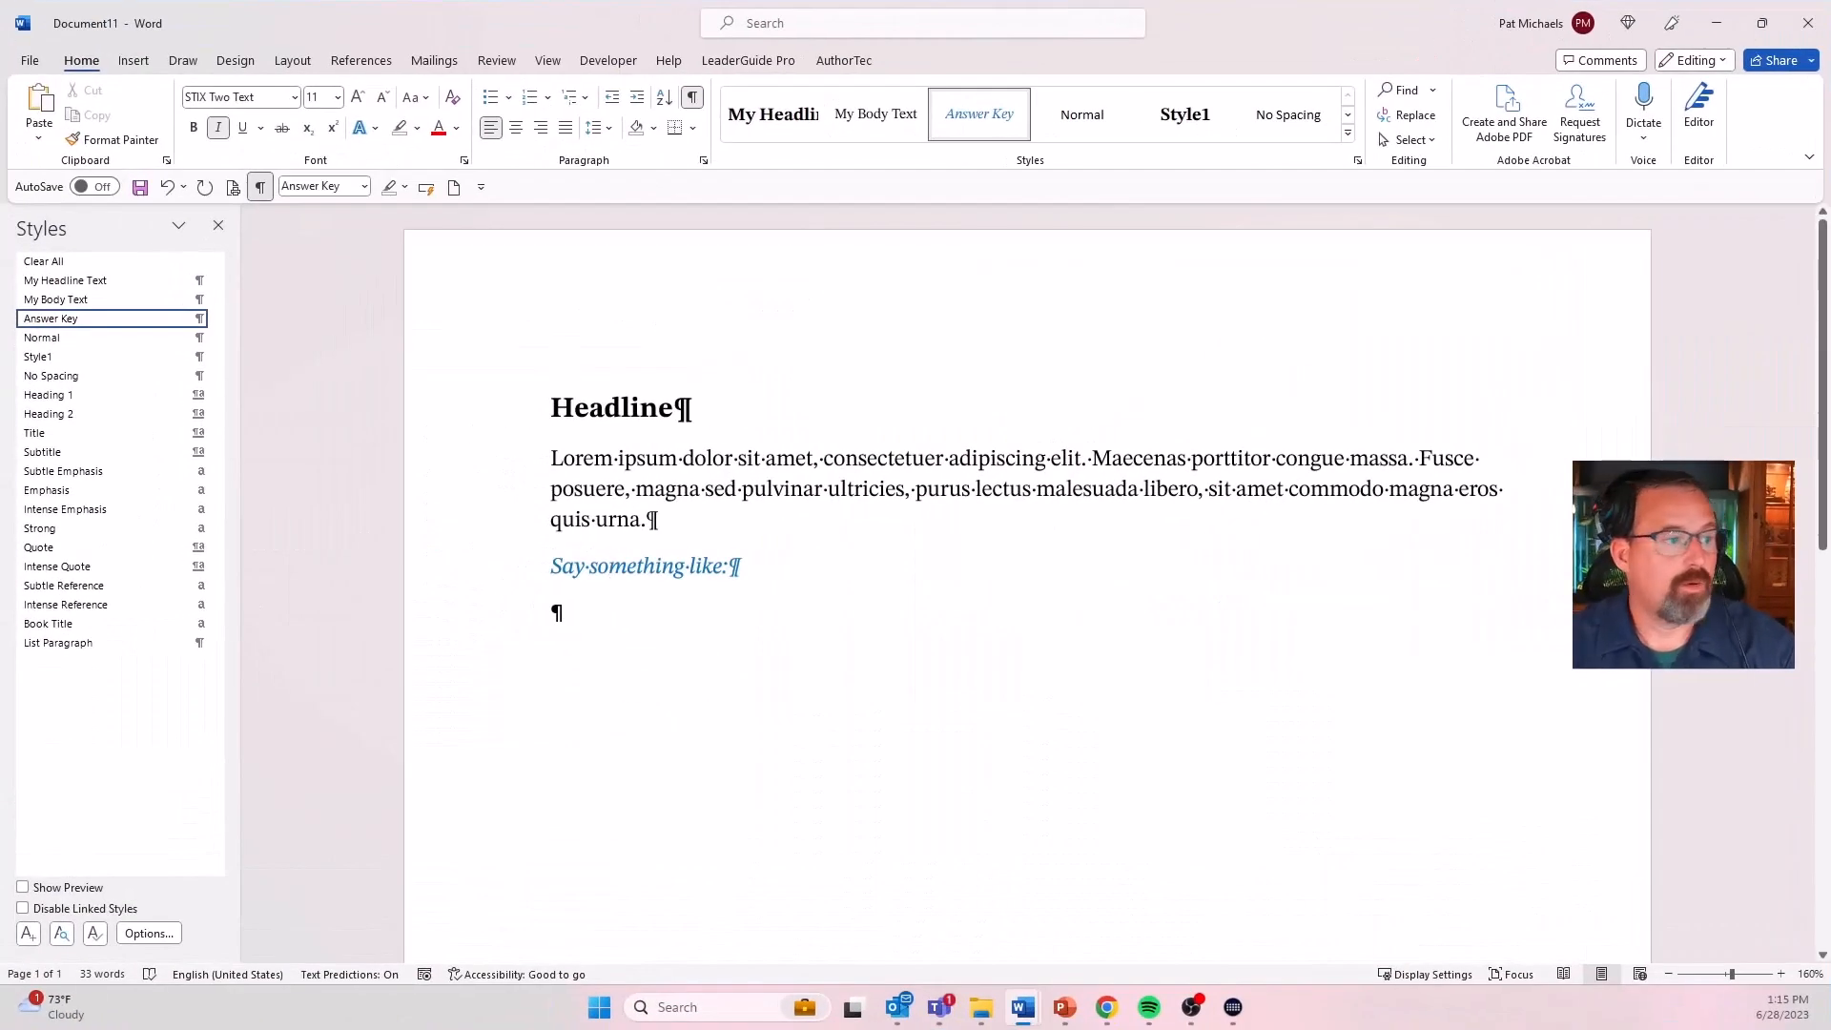
left_click_drag(551, 457, 756, 519)
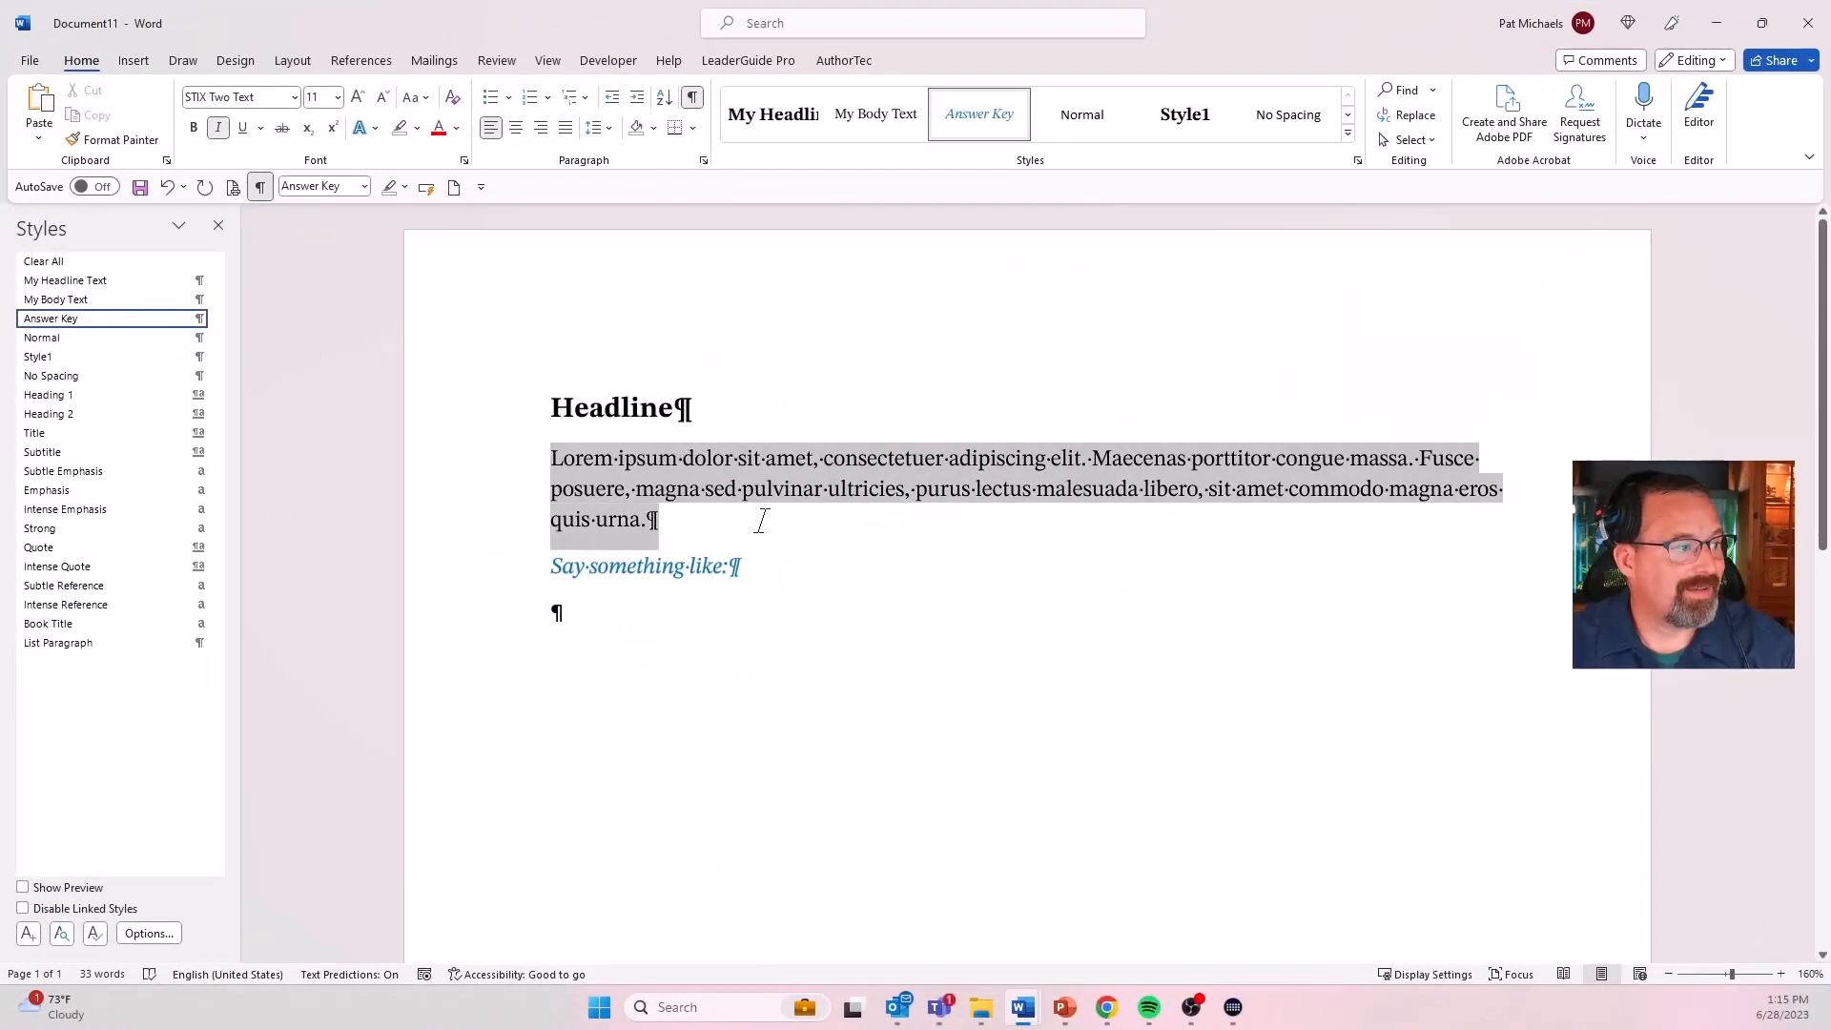
left_click(293, 98)
scroll(305, 239, "down", 4)
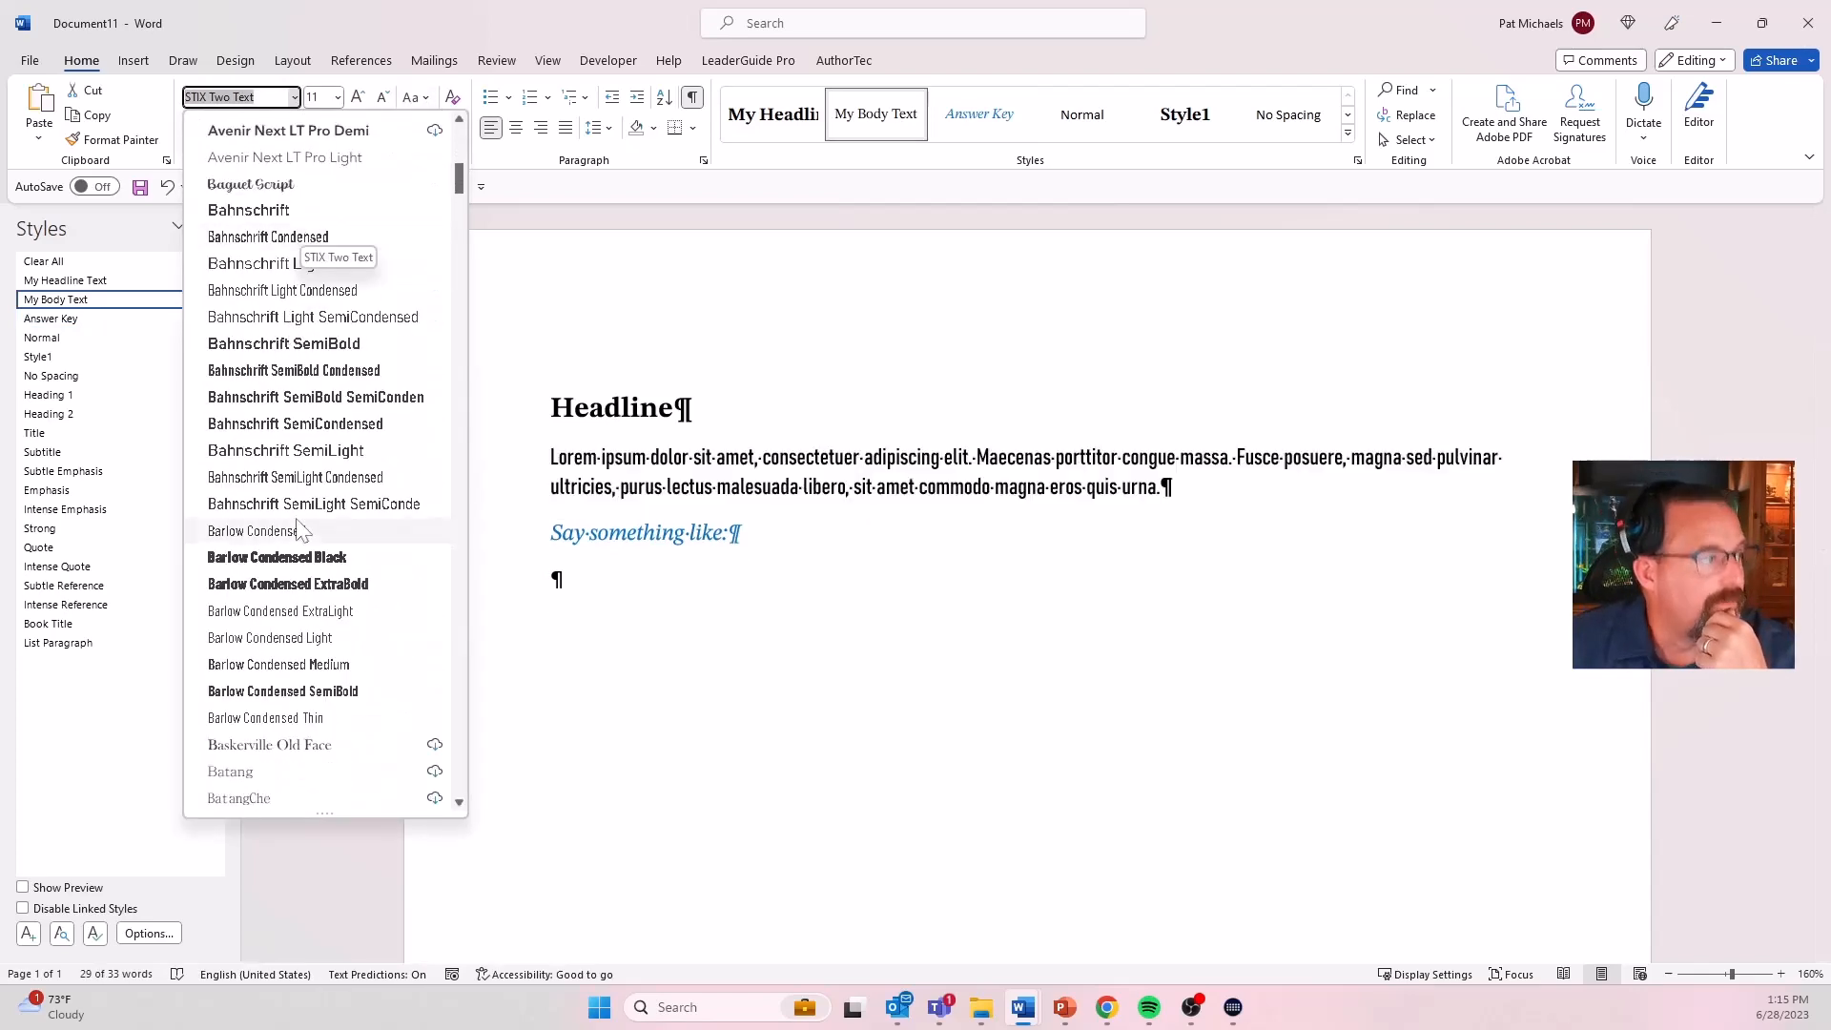
left_click(286, 369)
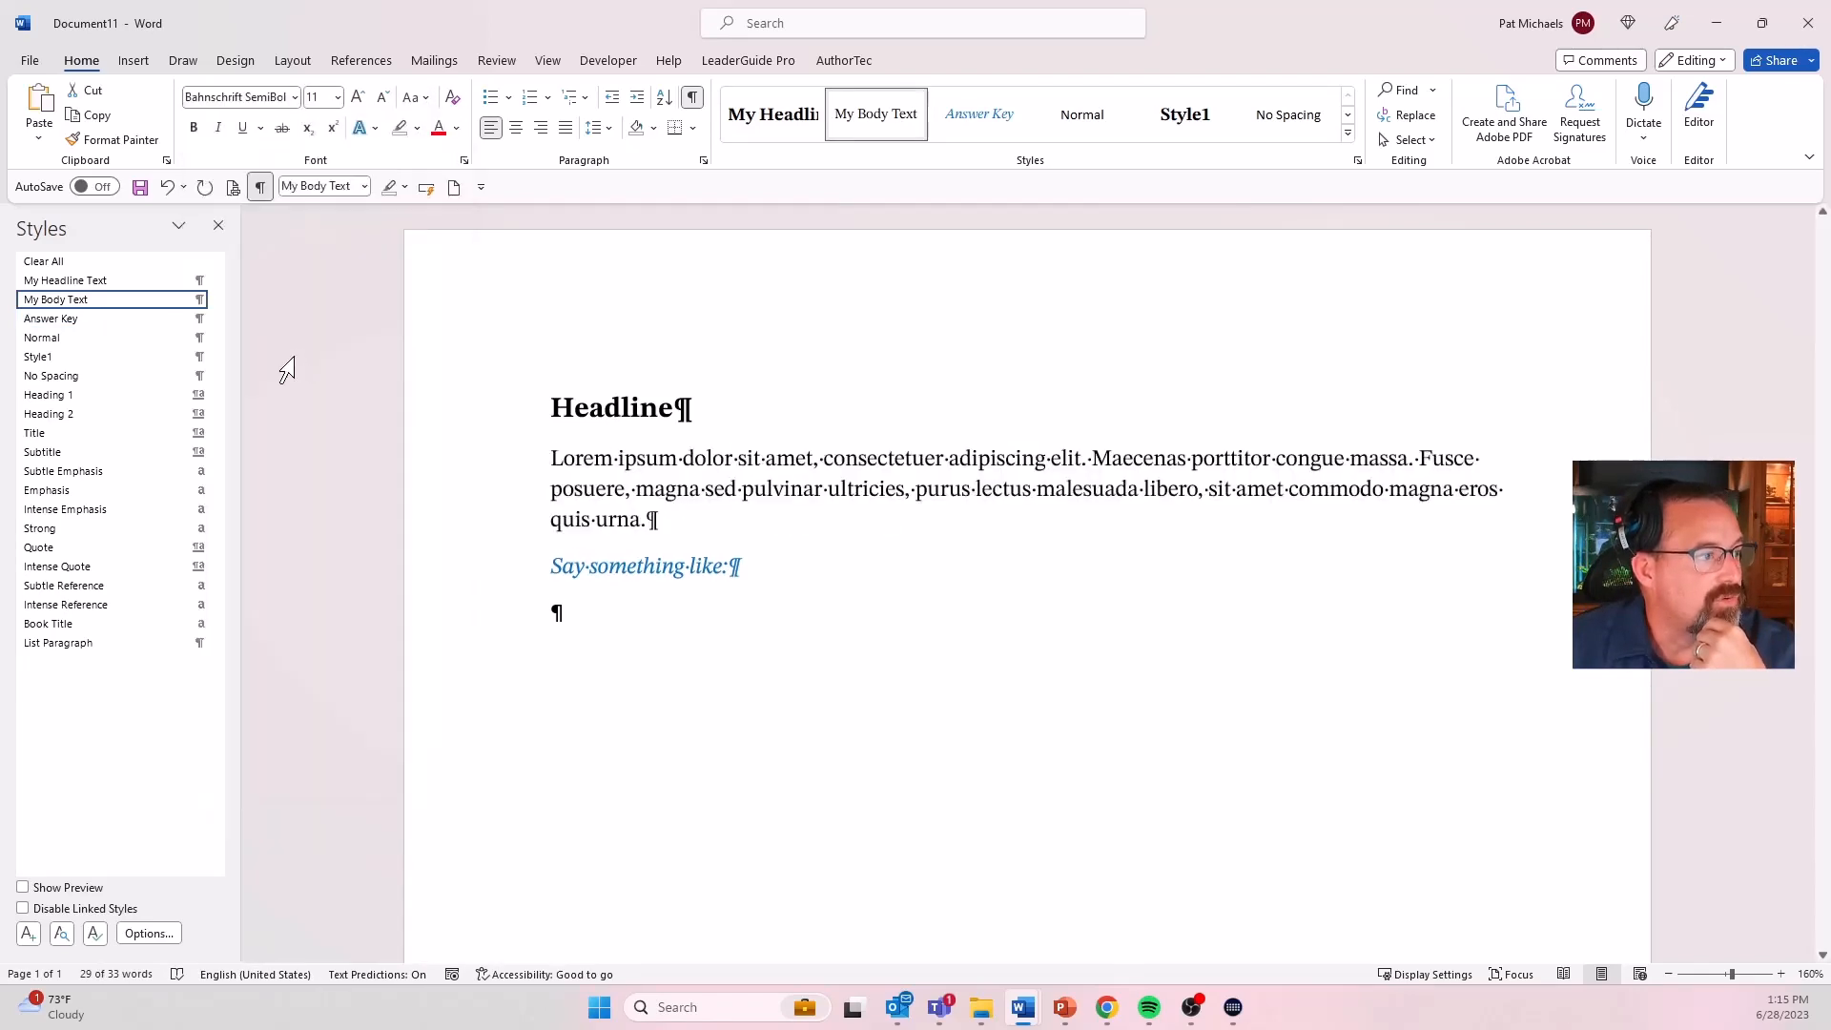
- Recolor the Lorem ipsum paragraph's text and give it a blue shadowed text effect
left_click(438, 127)
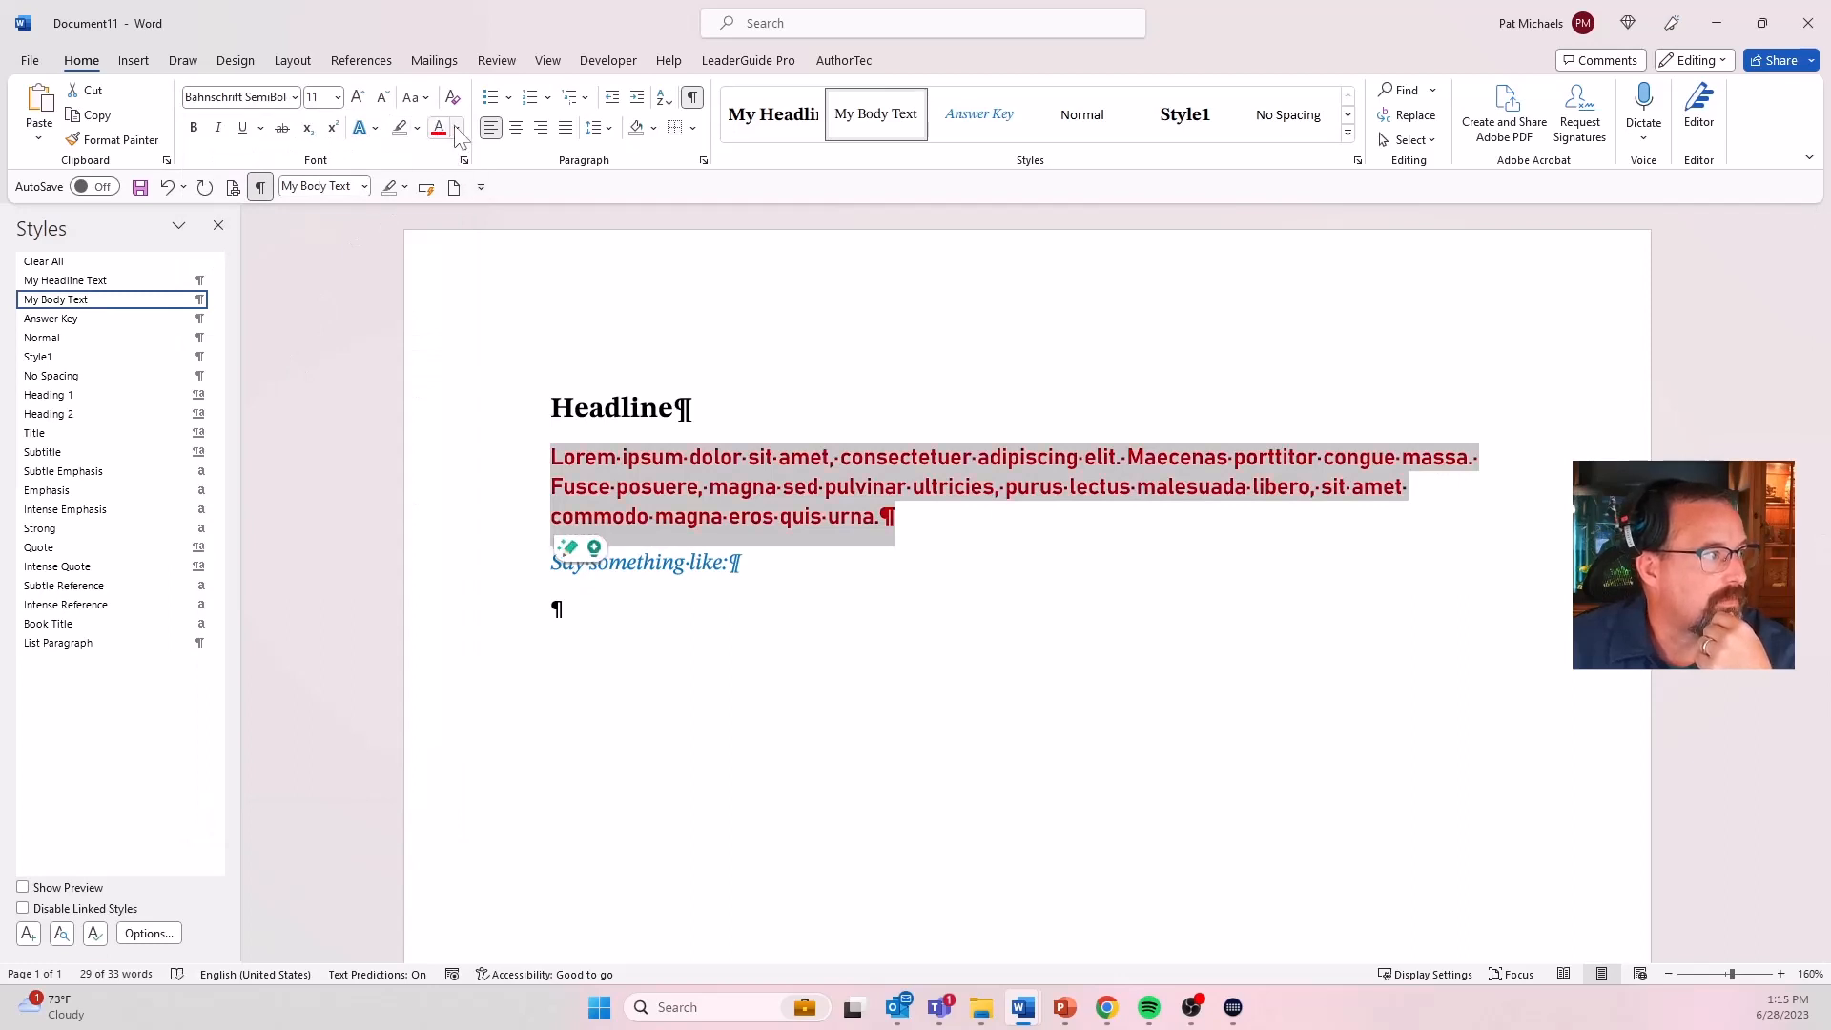
left_click(457, 127)
left_click(478, 259)
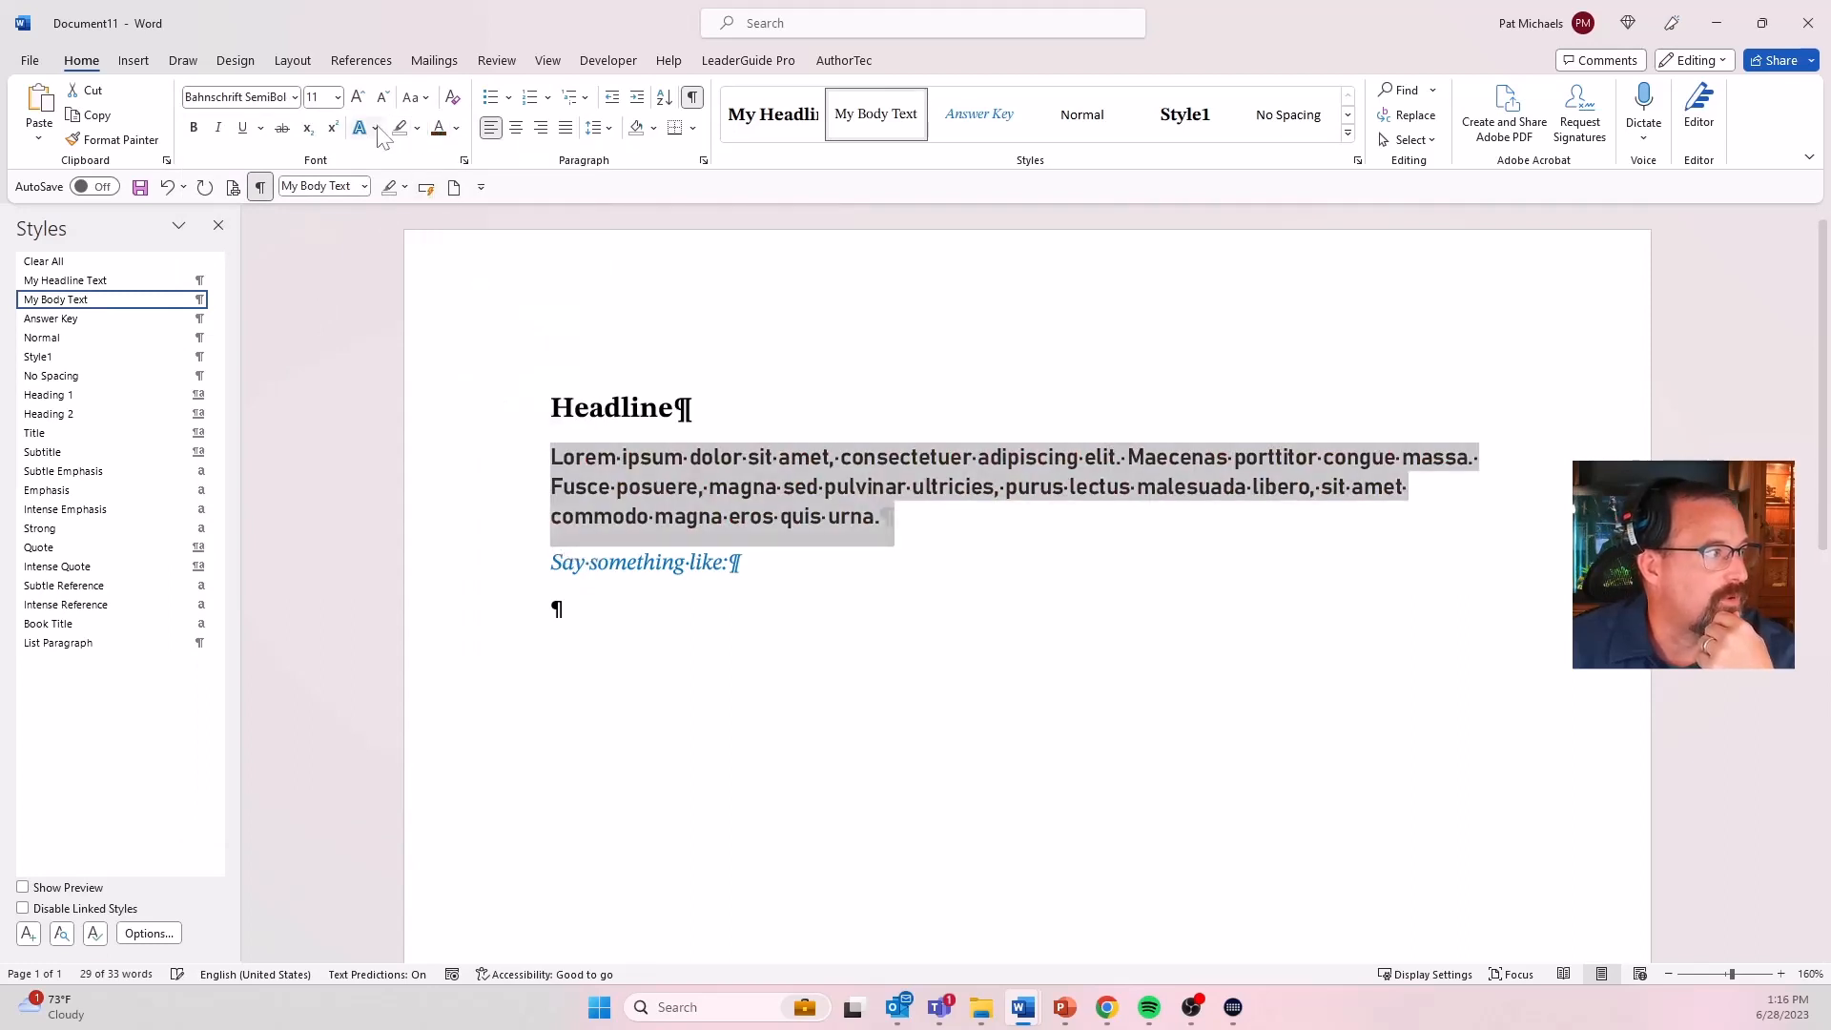
left_click(375, 128)
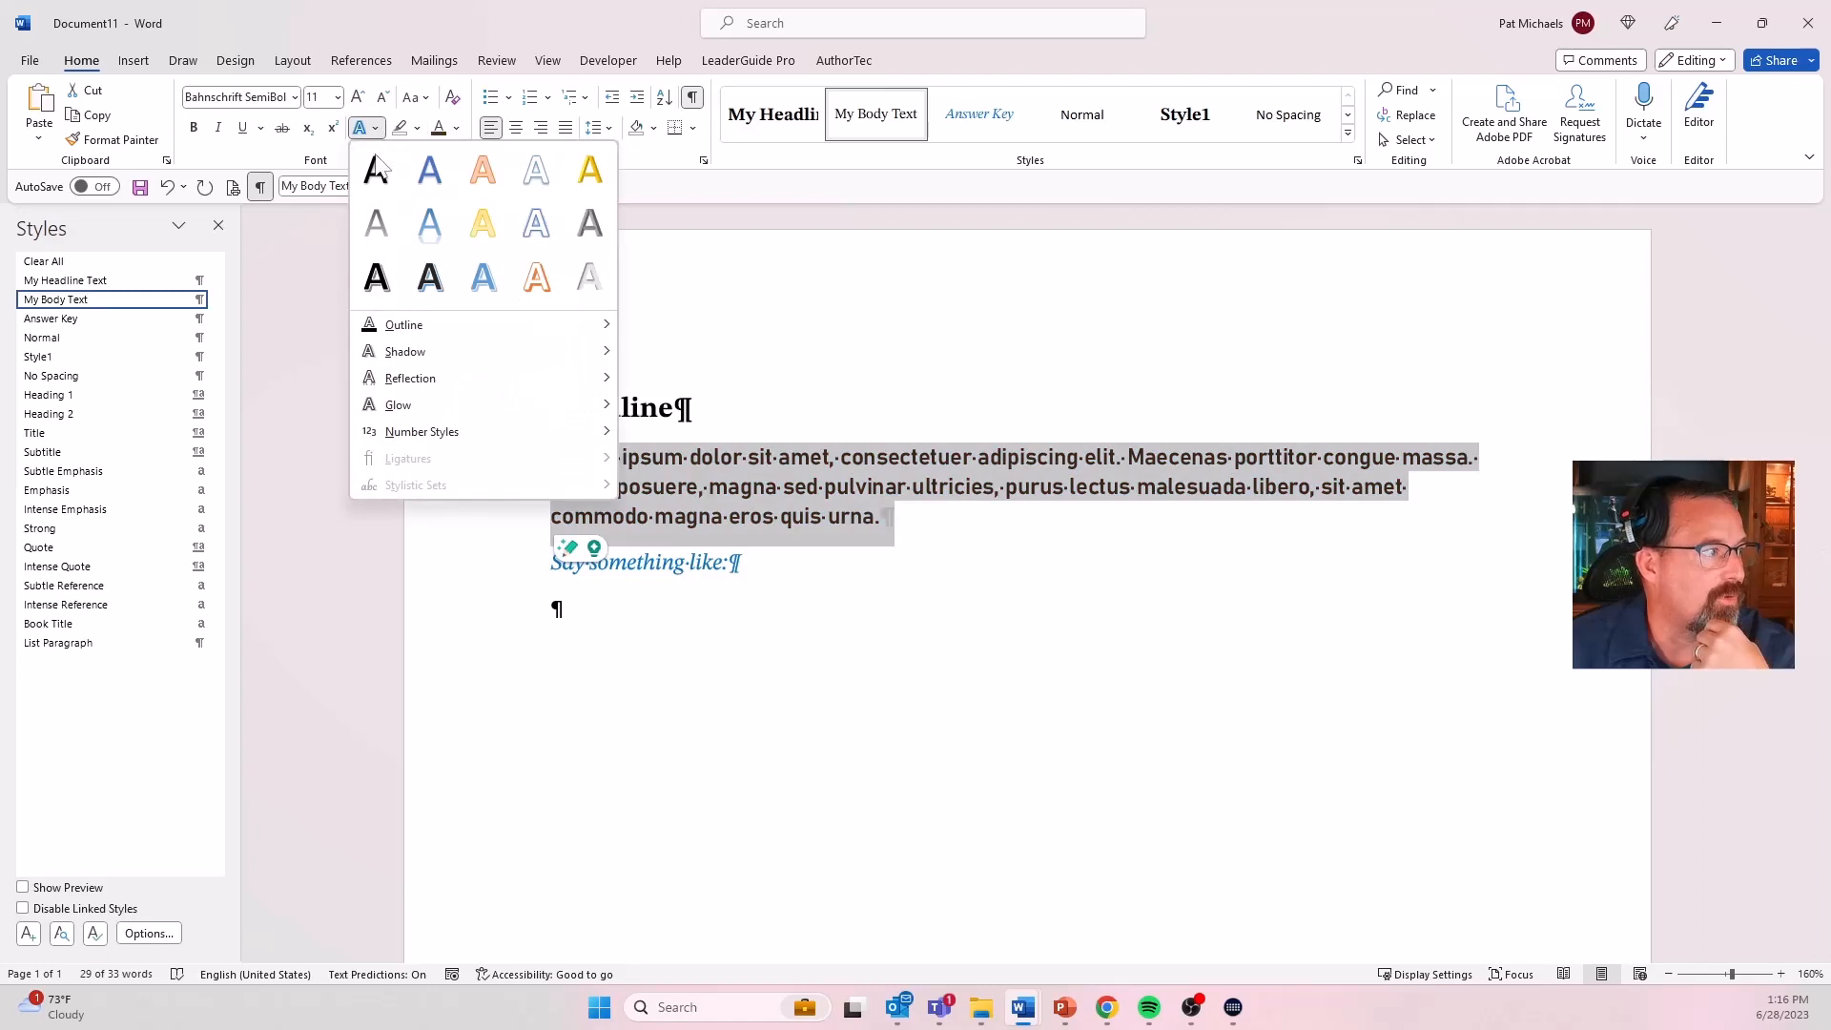
left_click(485, 277)
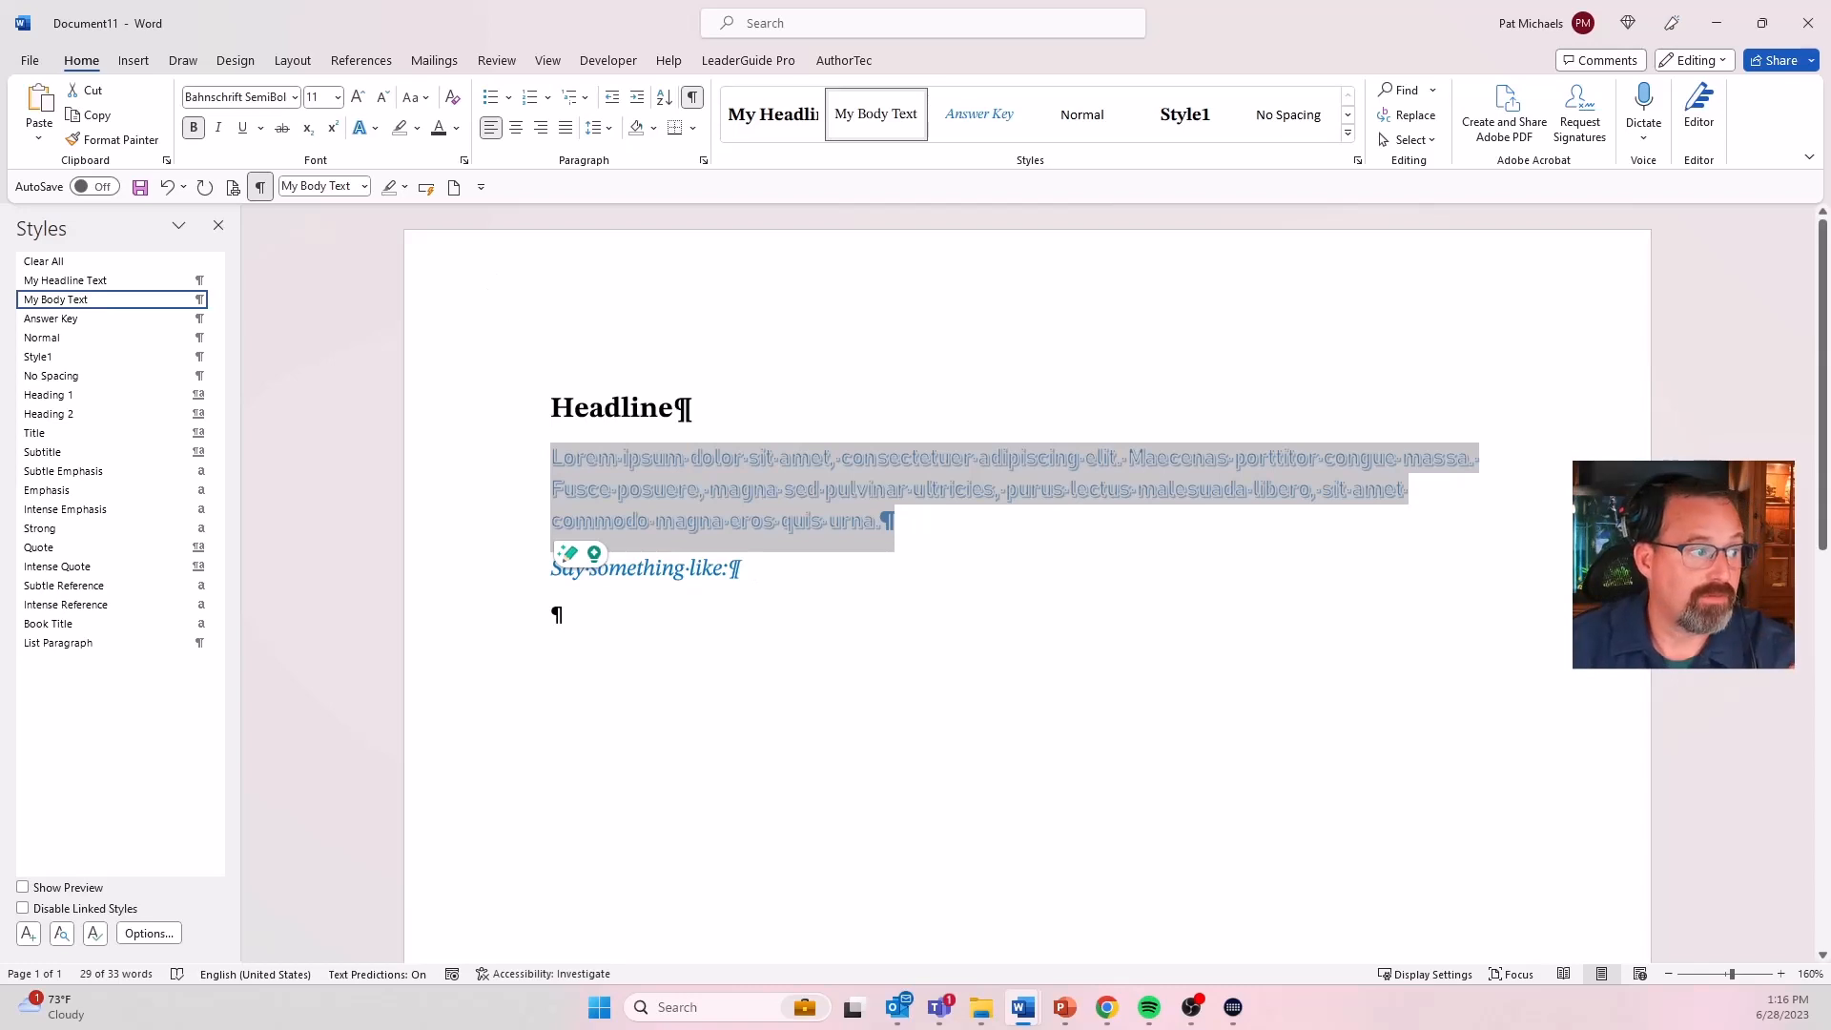
left_click(1016, 618)
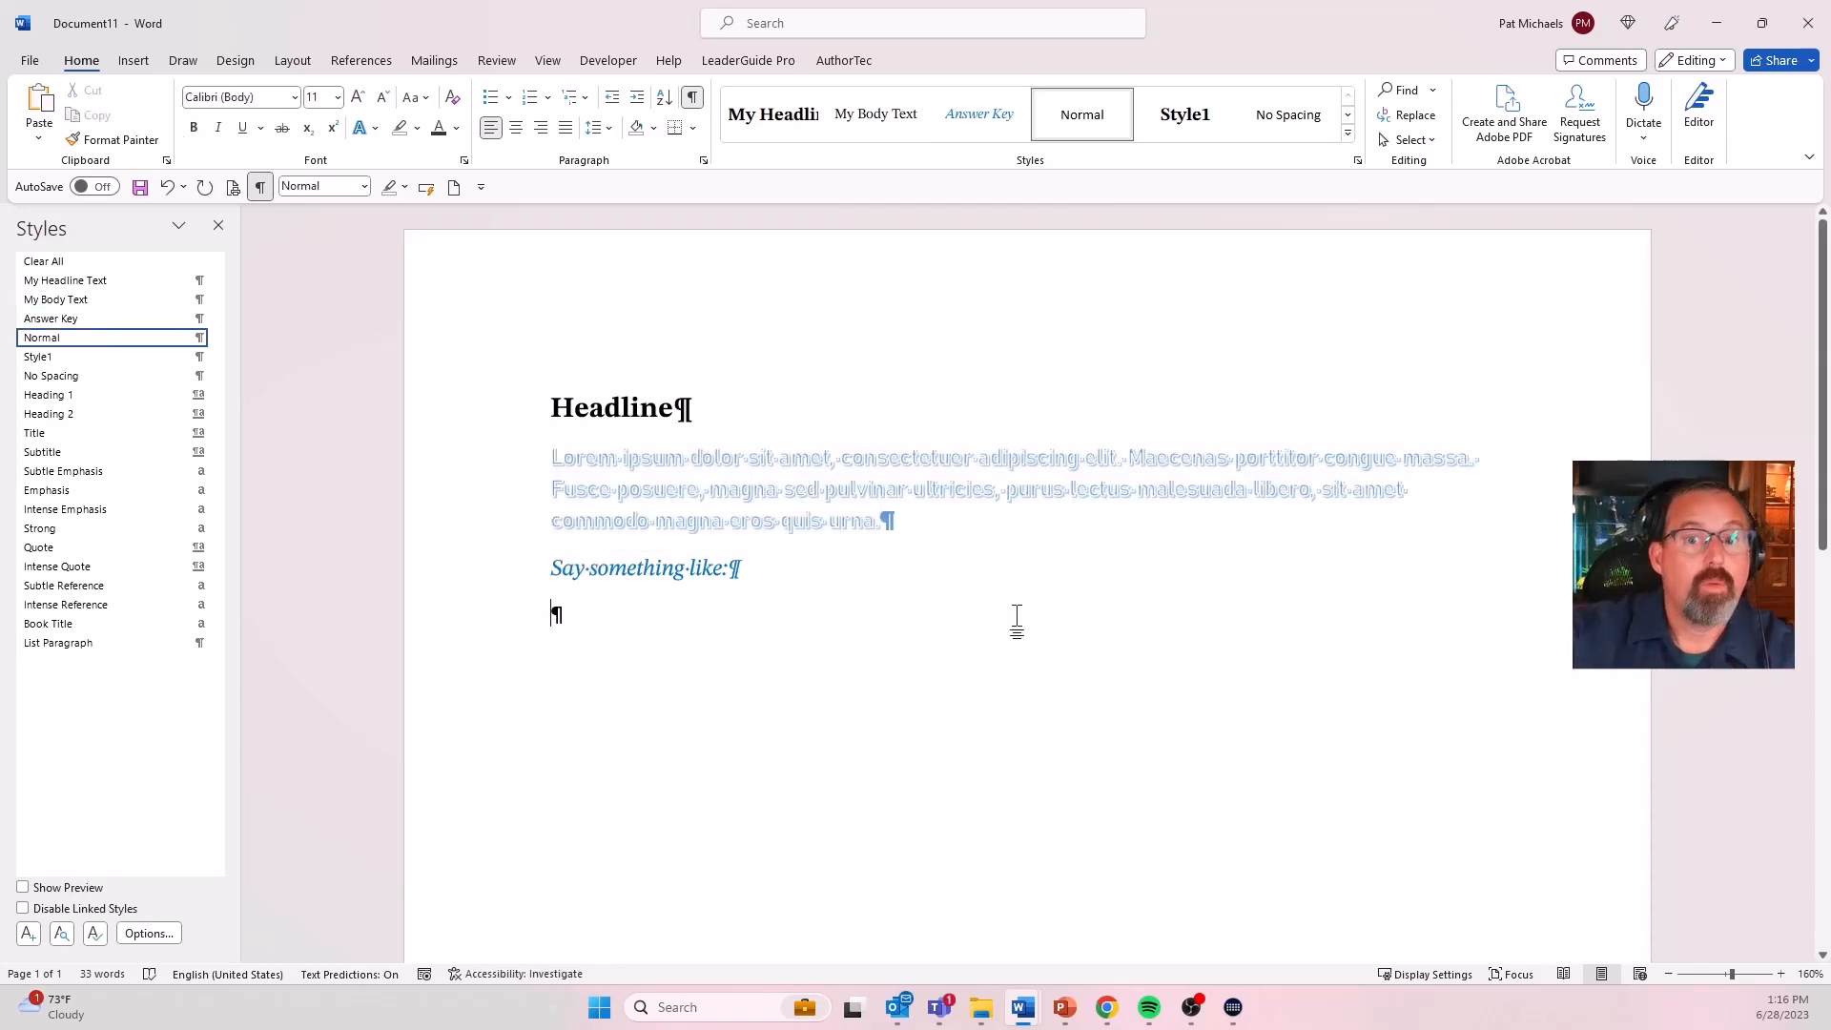
- Reapply the My Body Text style to the Lorem ipsum paragraph to clear its manual formatting
left_click_drag(551, 458, 923, 520)
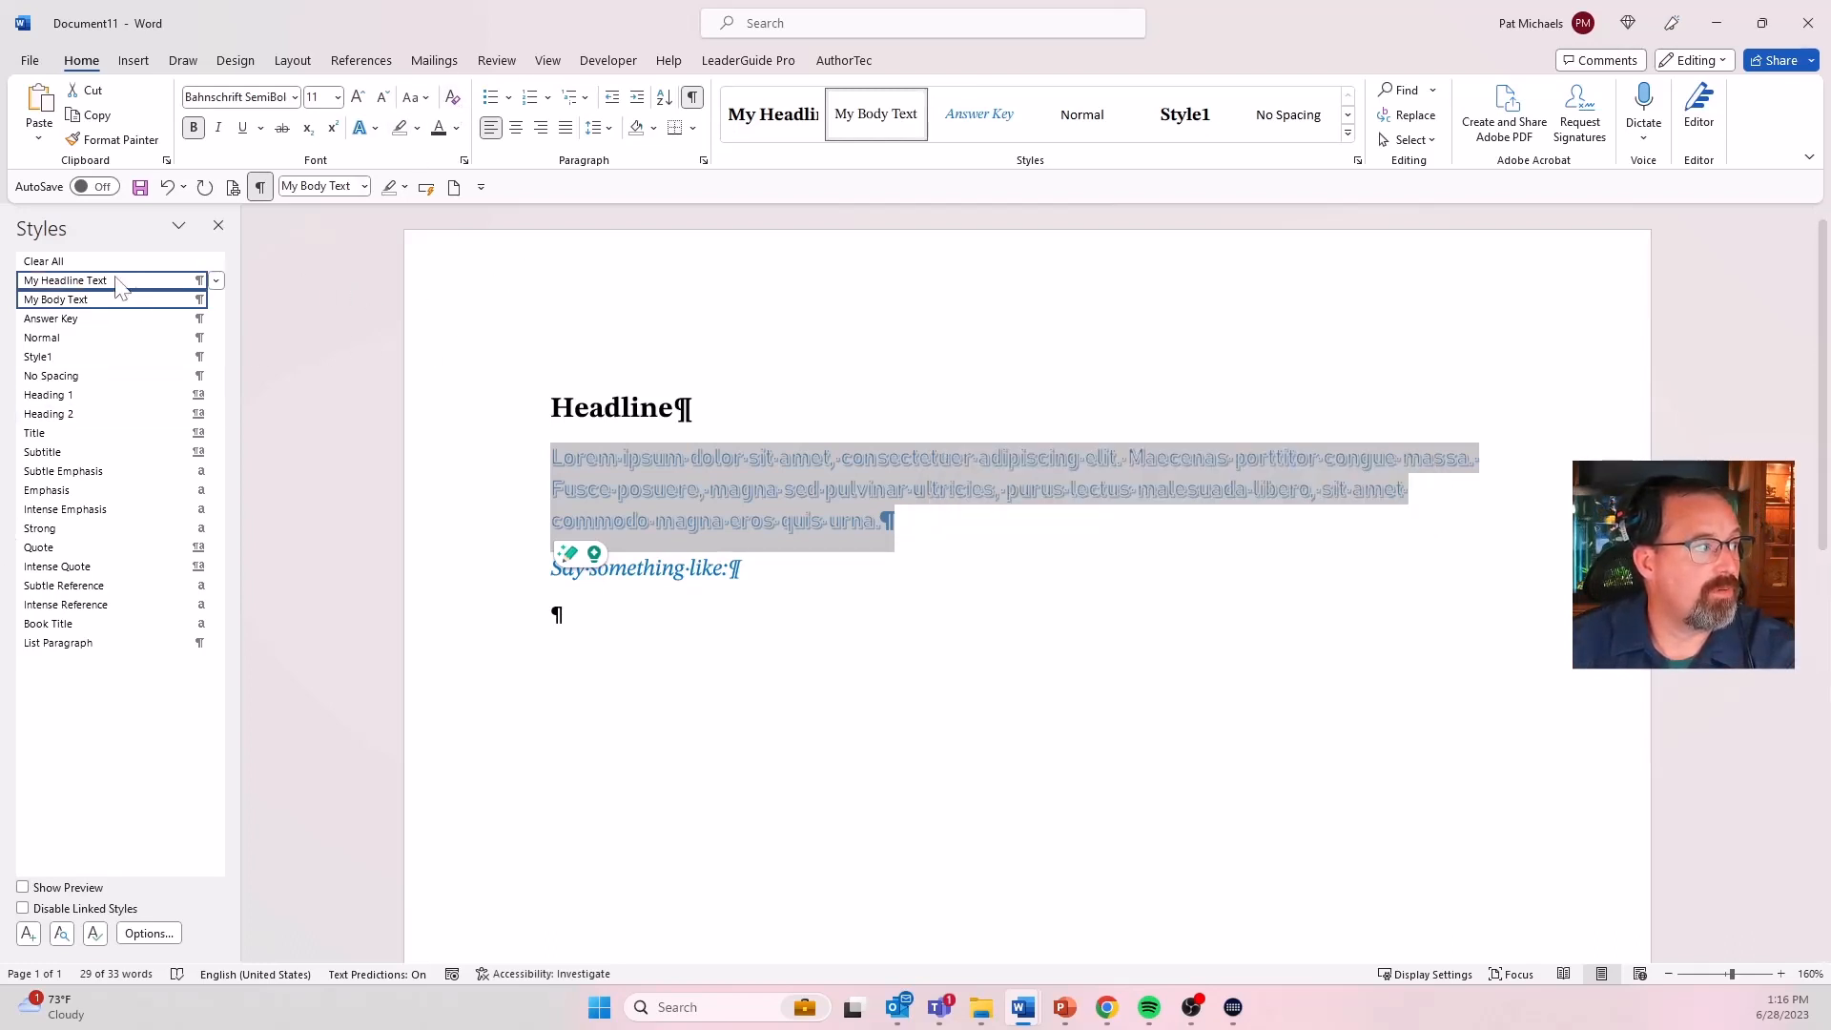
left_click(59, 299)
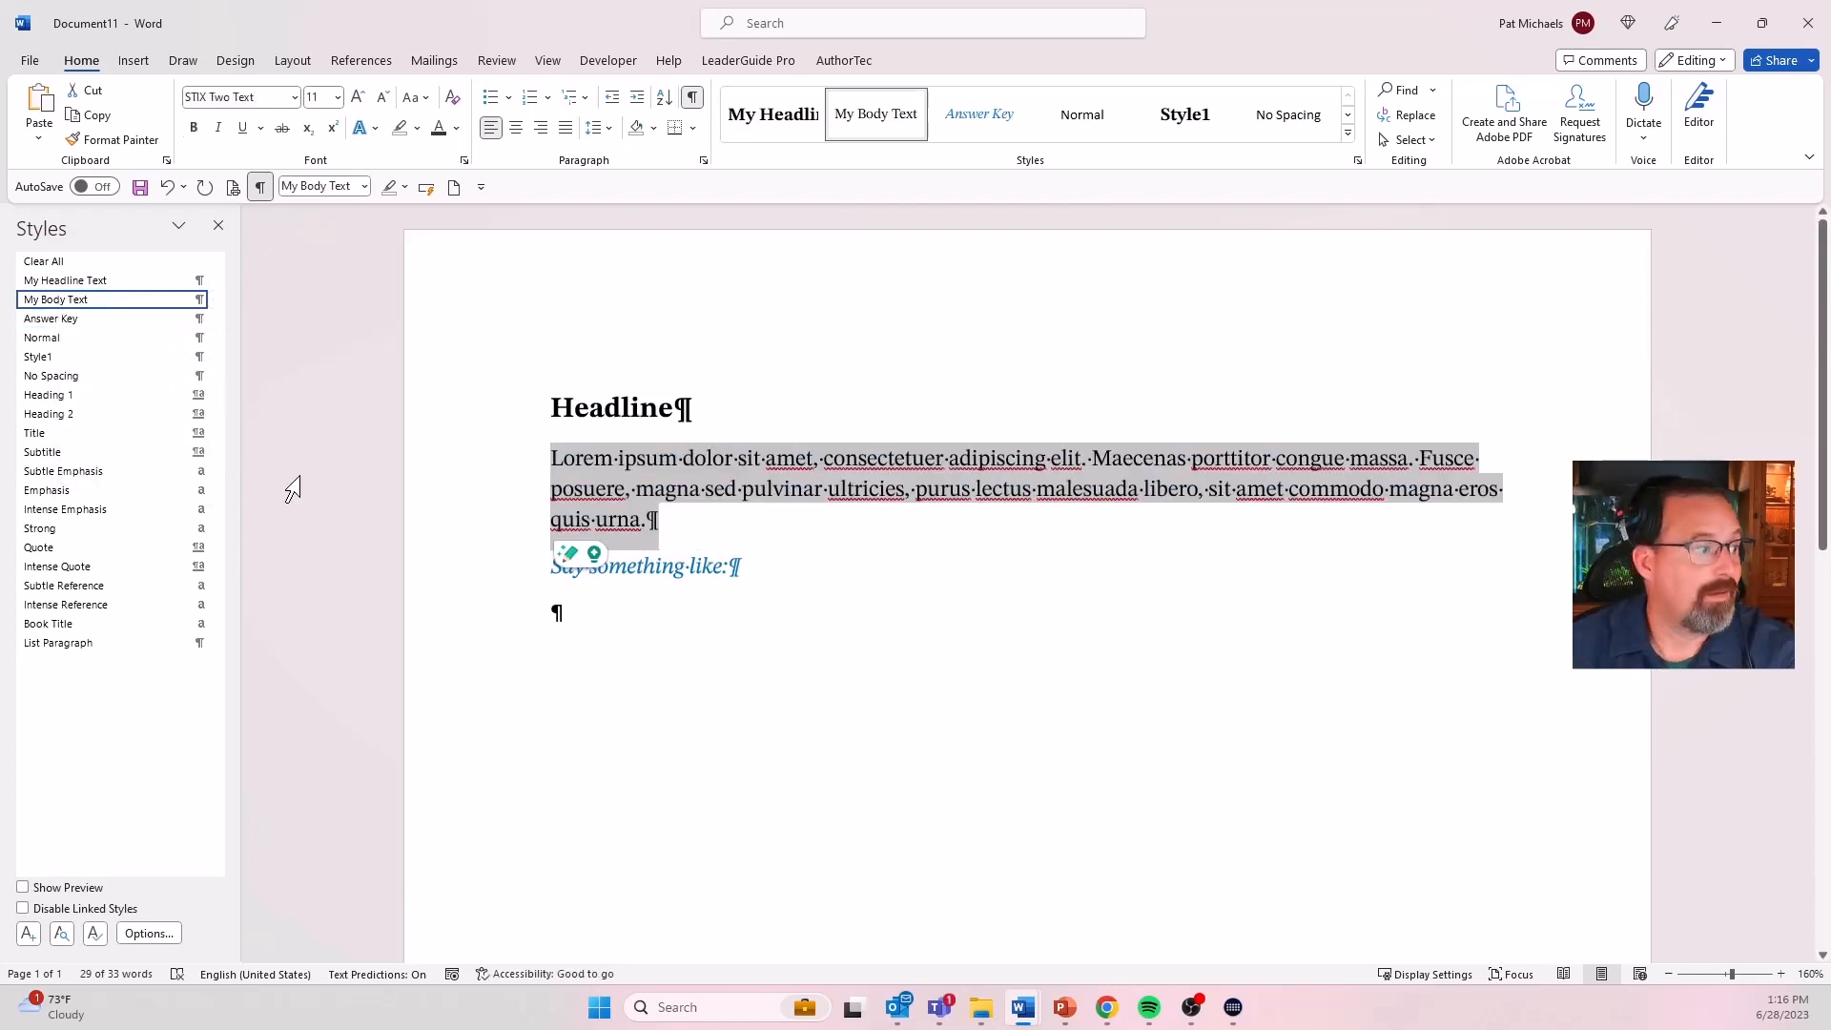
- Generate three sample paragraphs with =RAND(3) below "Say something like:" and apply the My Body Text style to them
left_click(555, 608)
type("=RAND")
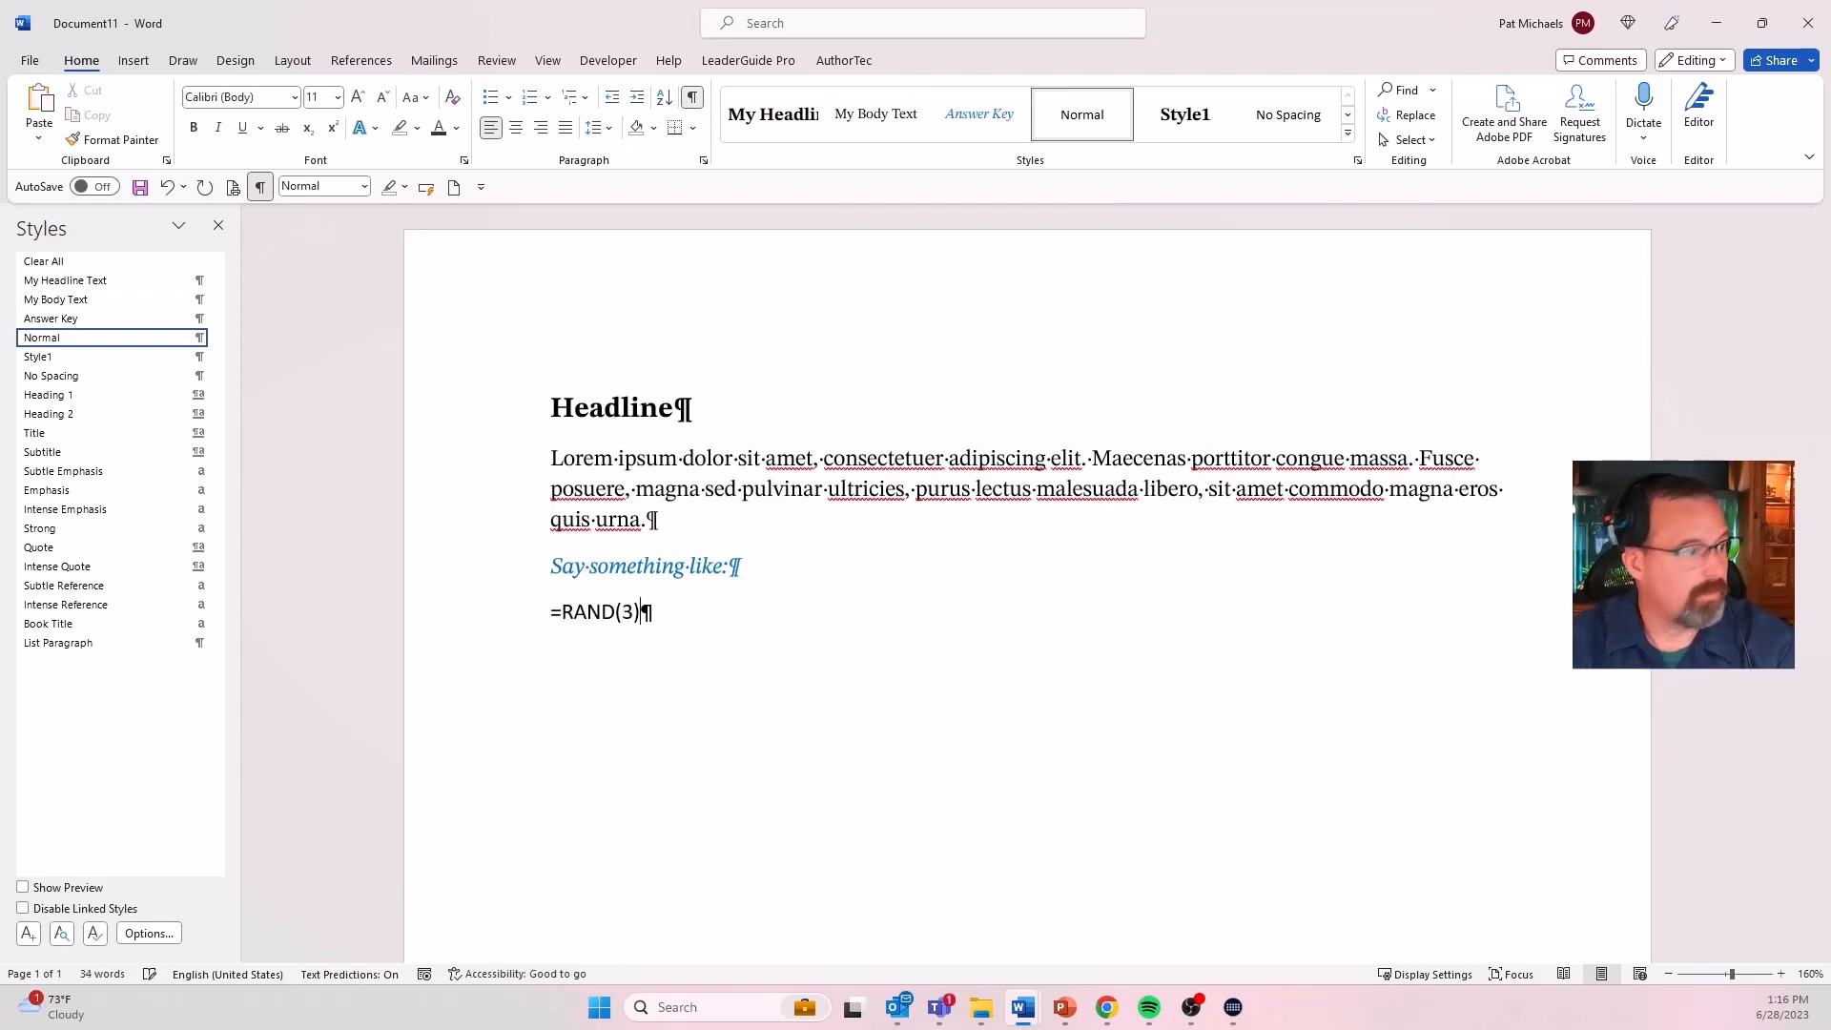
type("(3)")
key("Return")
left_click_drag(551, 611, 1440, 913)
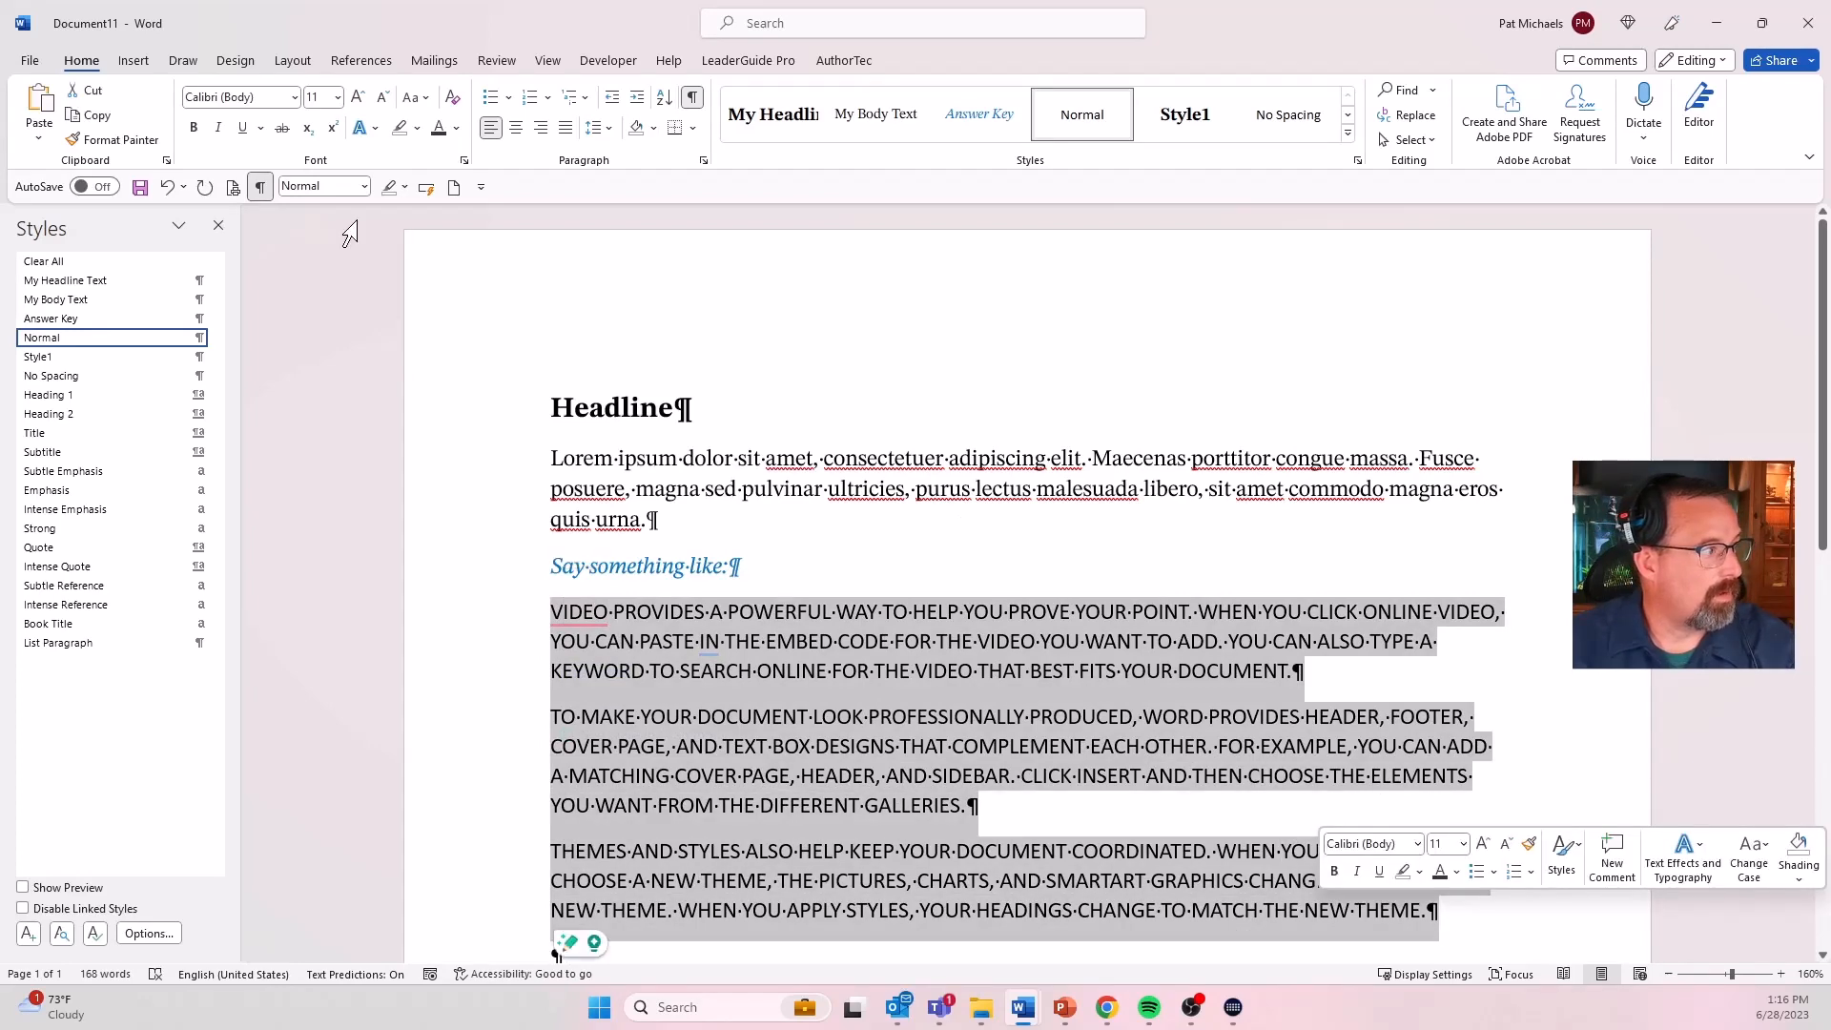
left_click(55, 300)
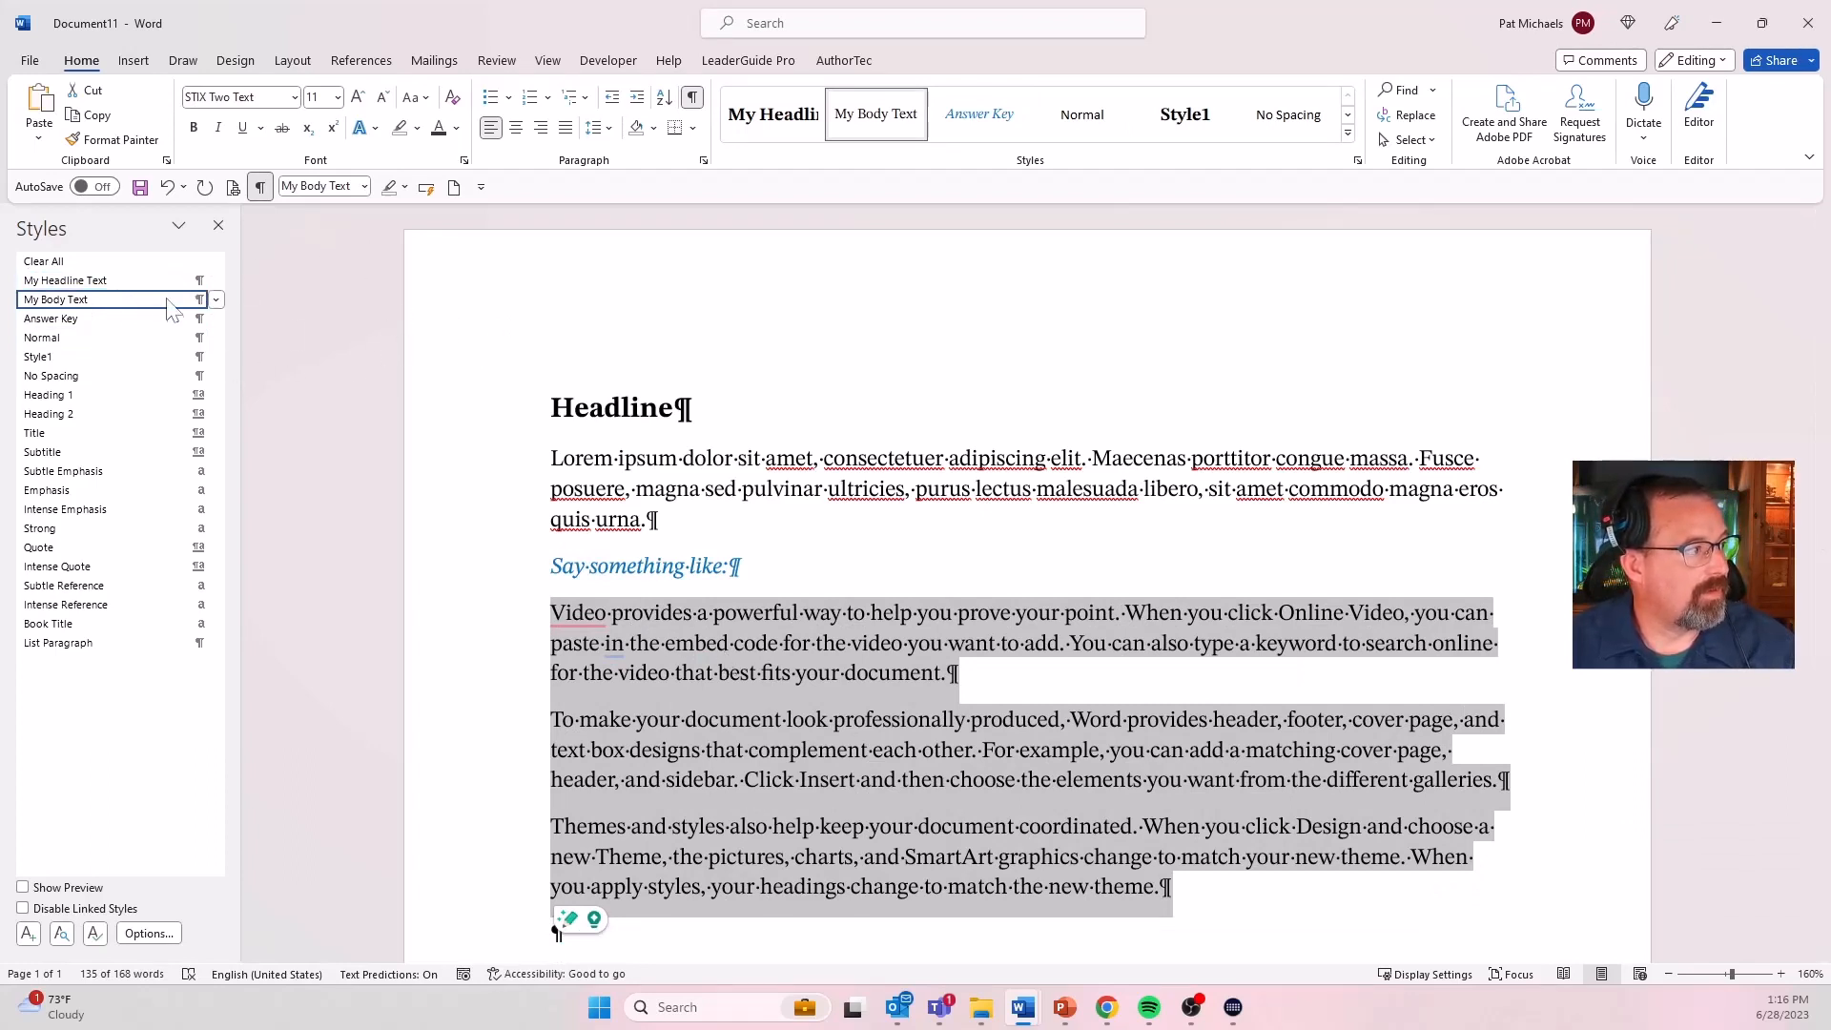
- Modify the My Body Text style to use the Algerian font
left_click(217, 299)
left_click(59, 351)
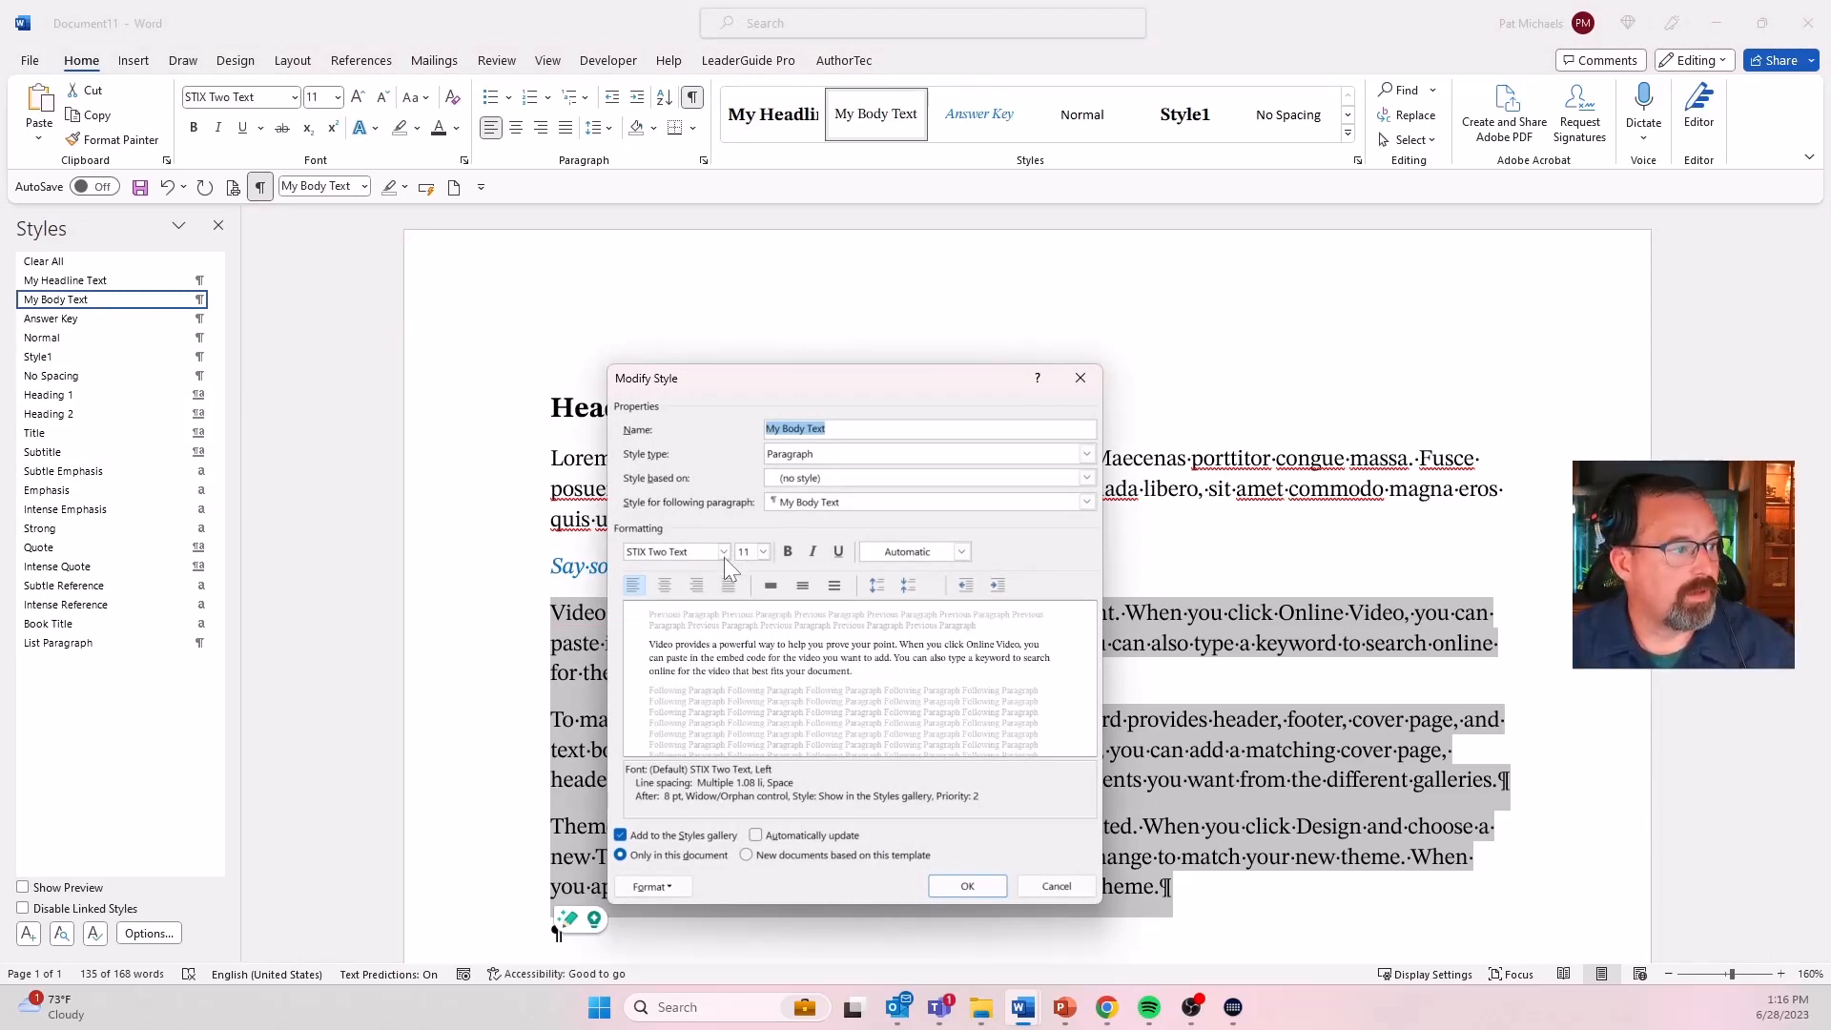
left_click(724, 552)
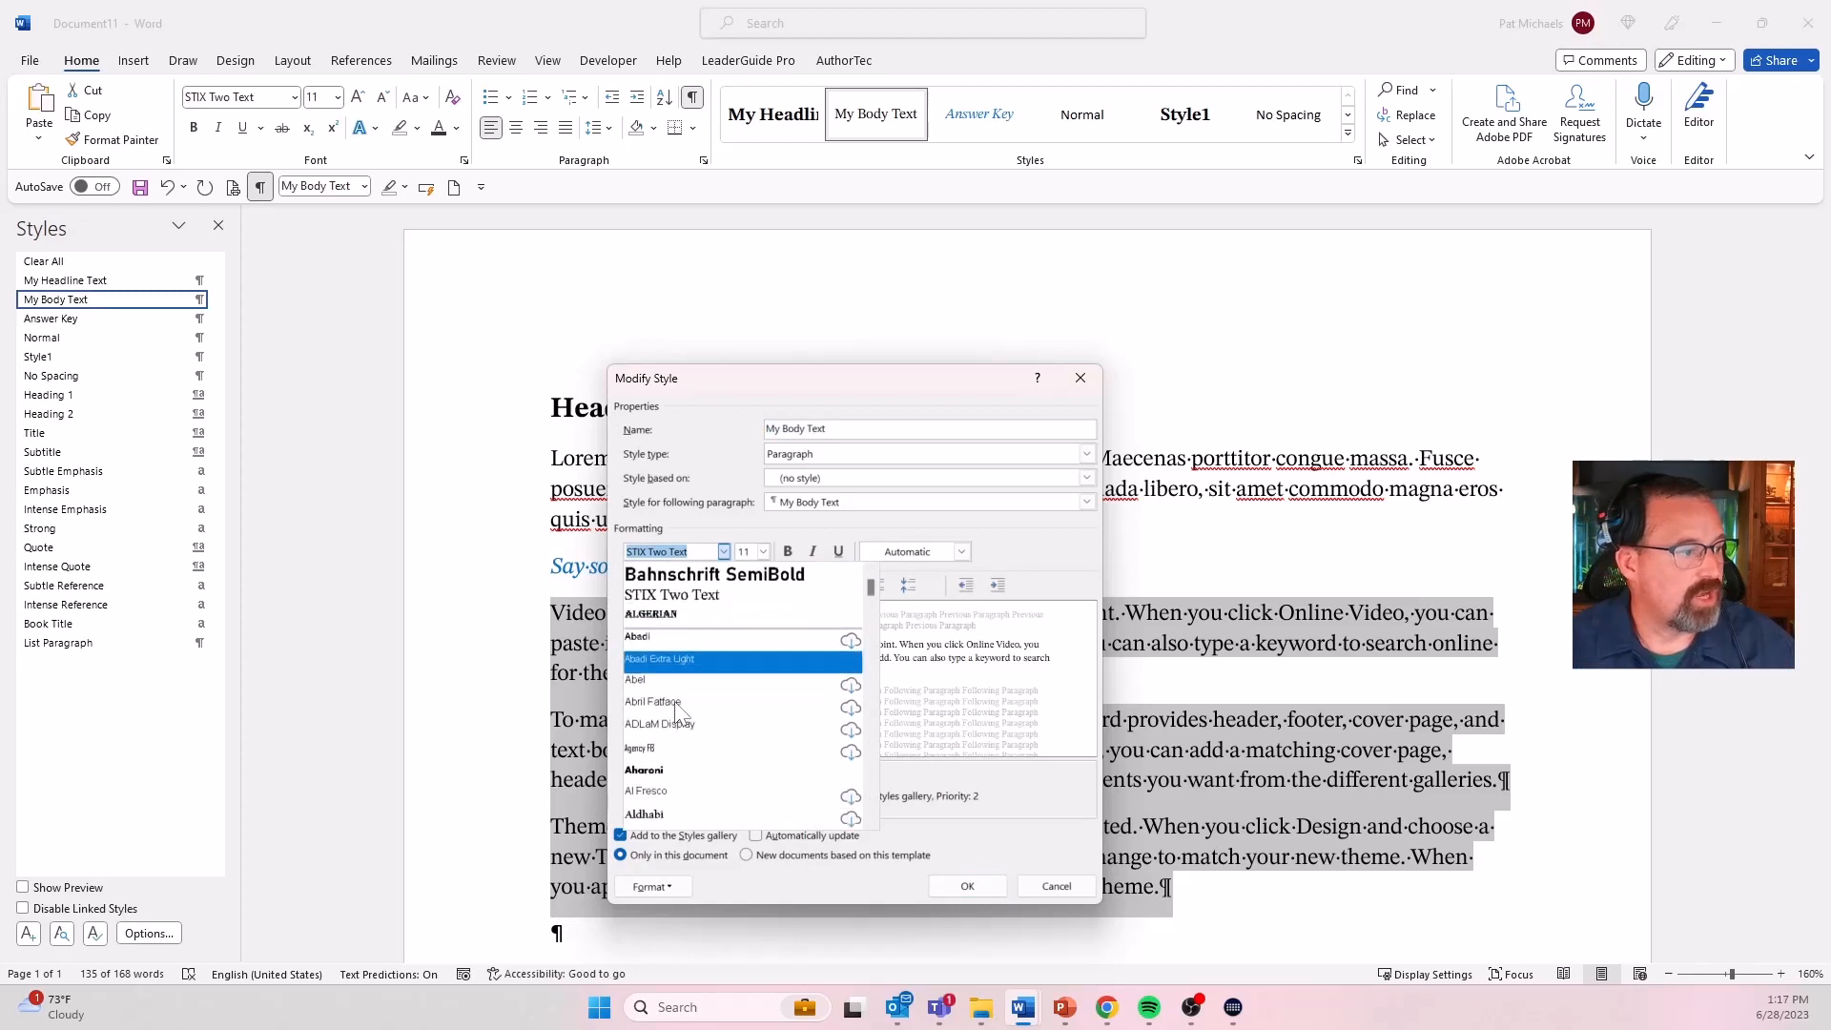
scroll(675, 724, "down", 2)
left_click(671, 808)
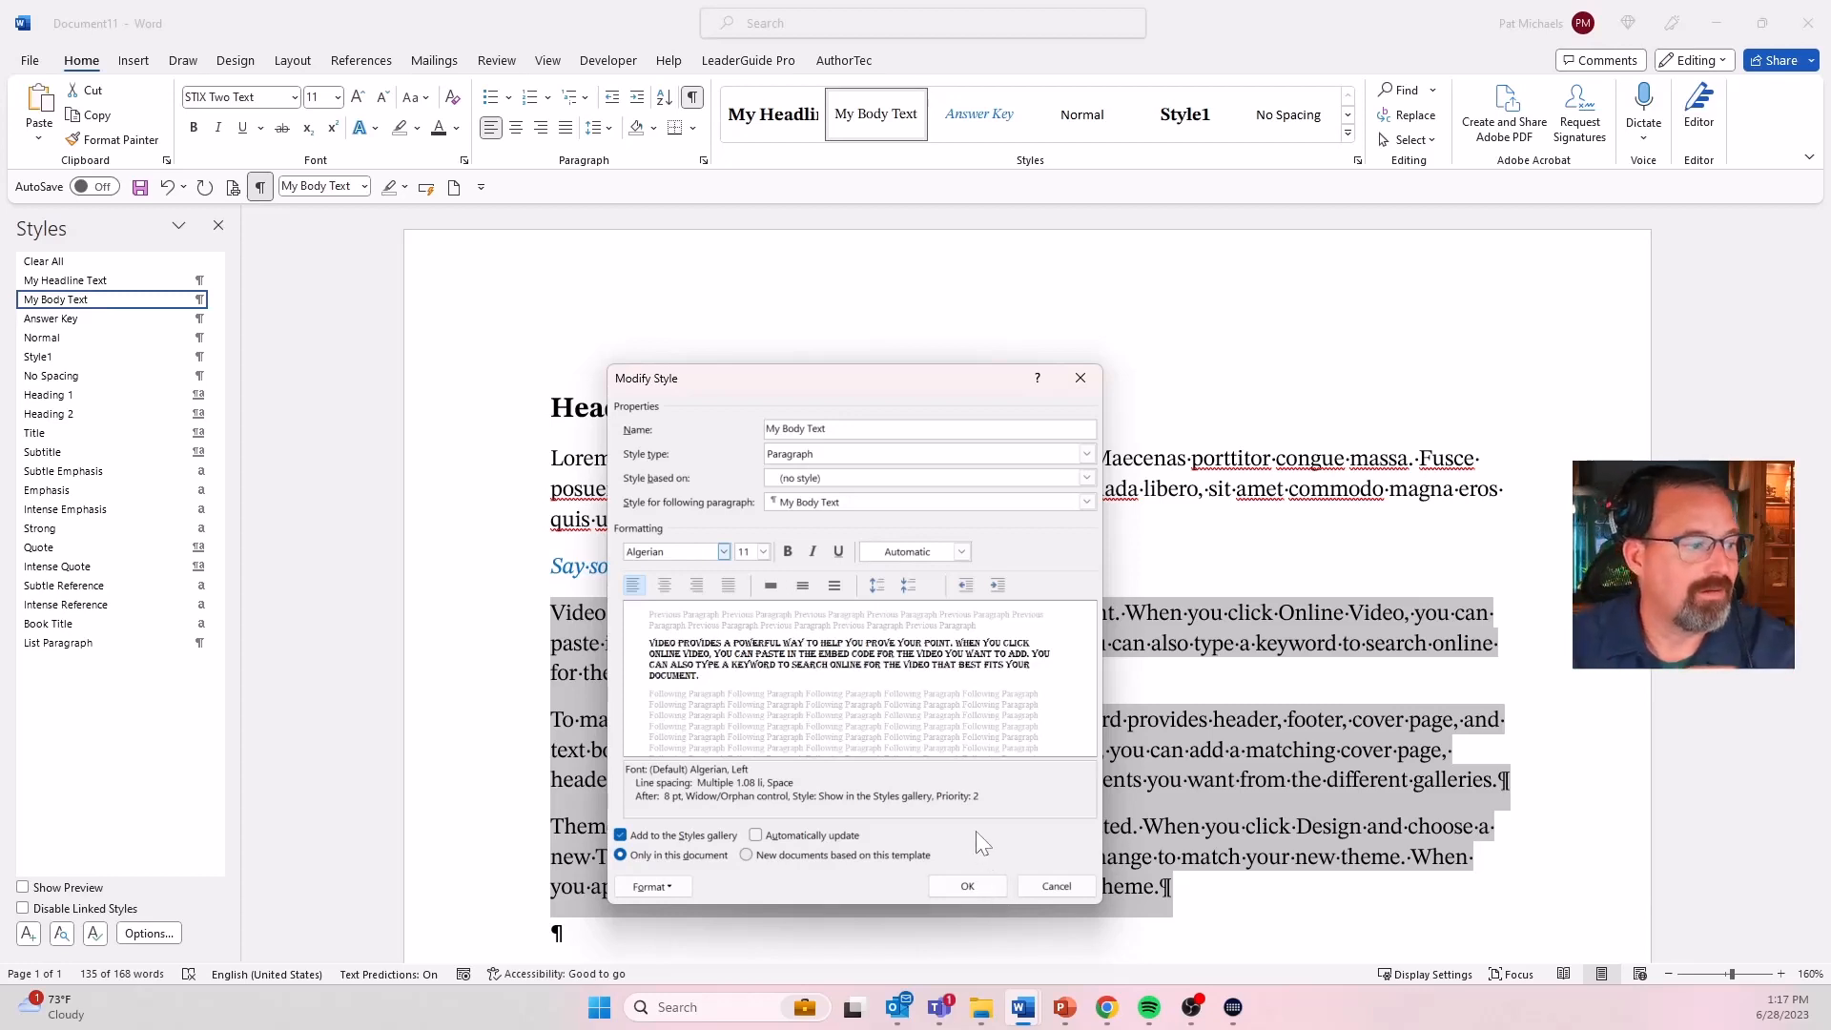
left_click(953, 892)
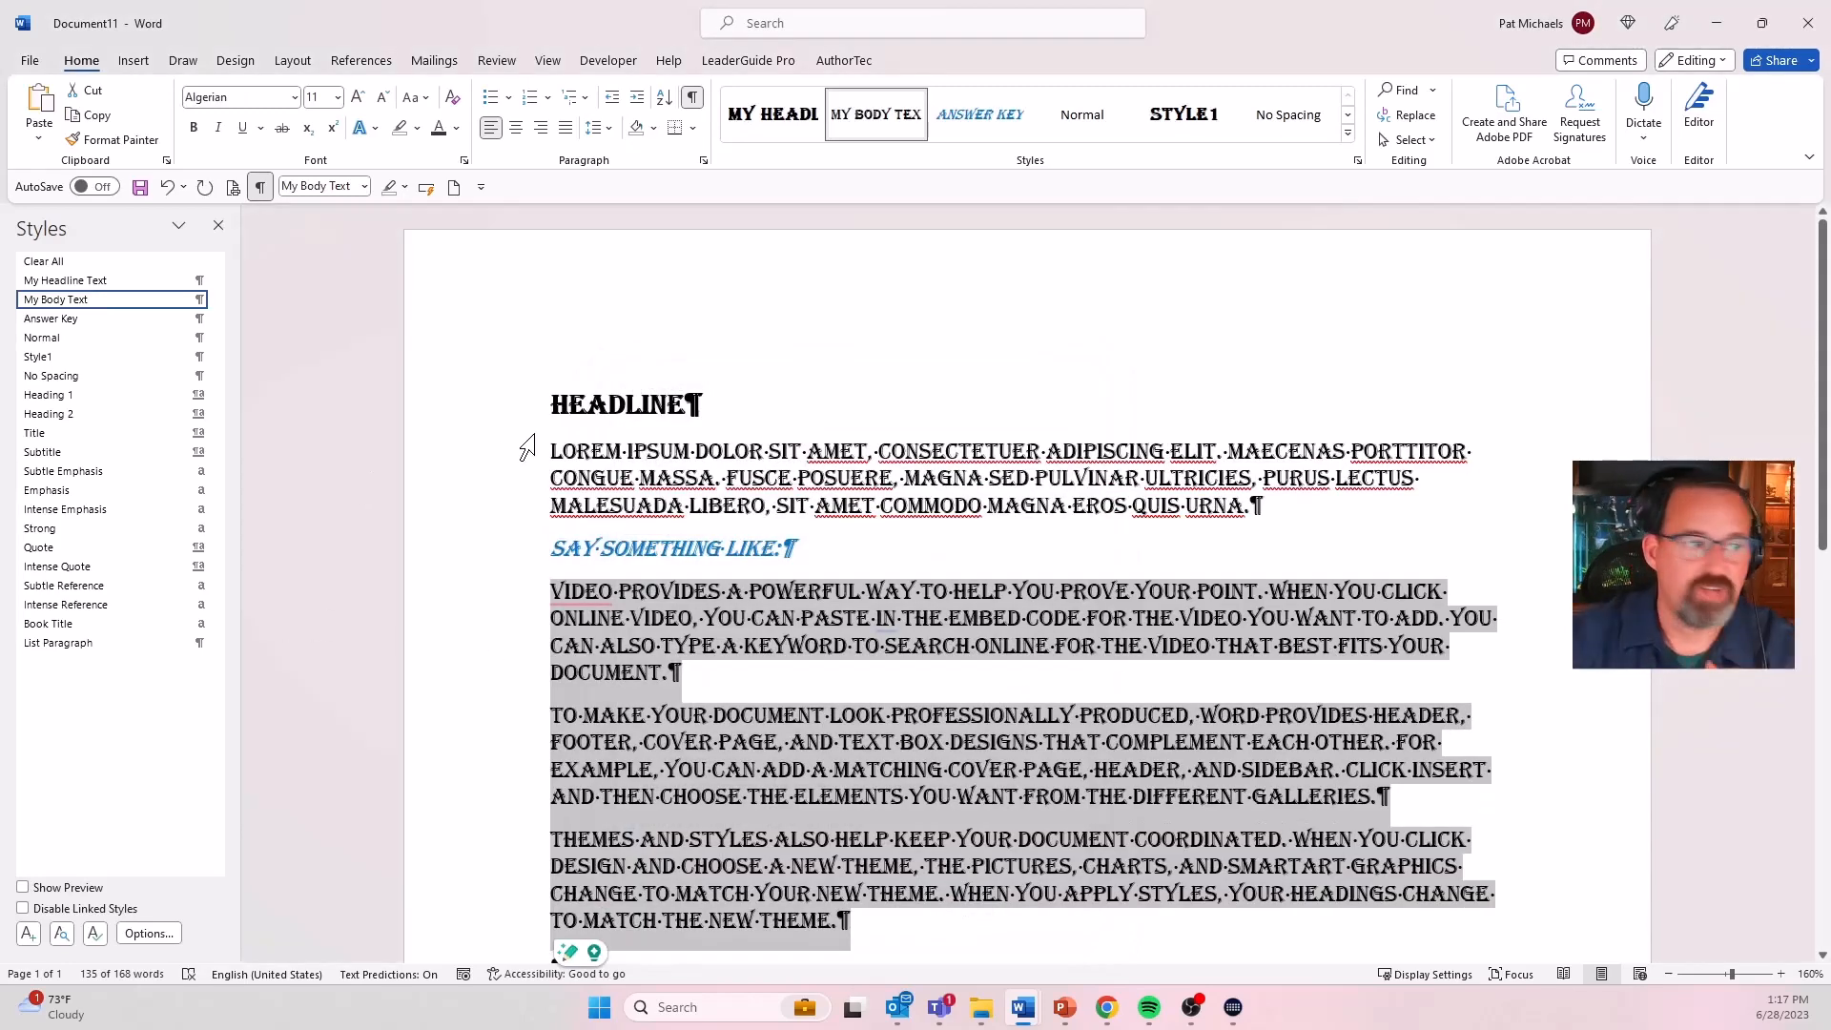
left_click(1106, 451)
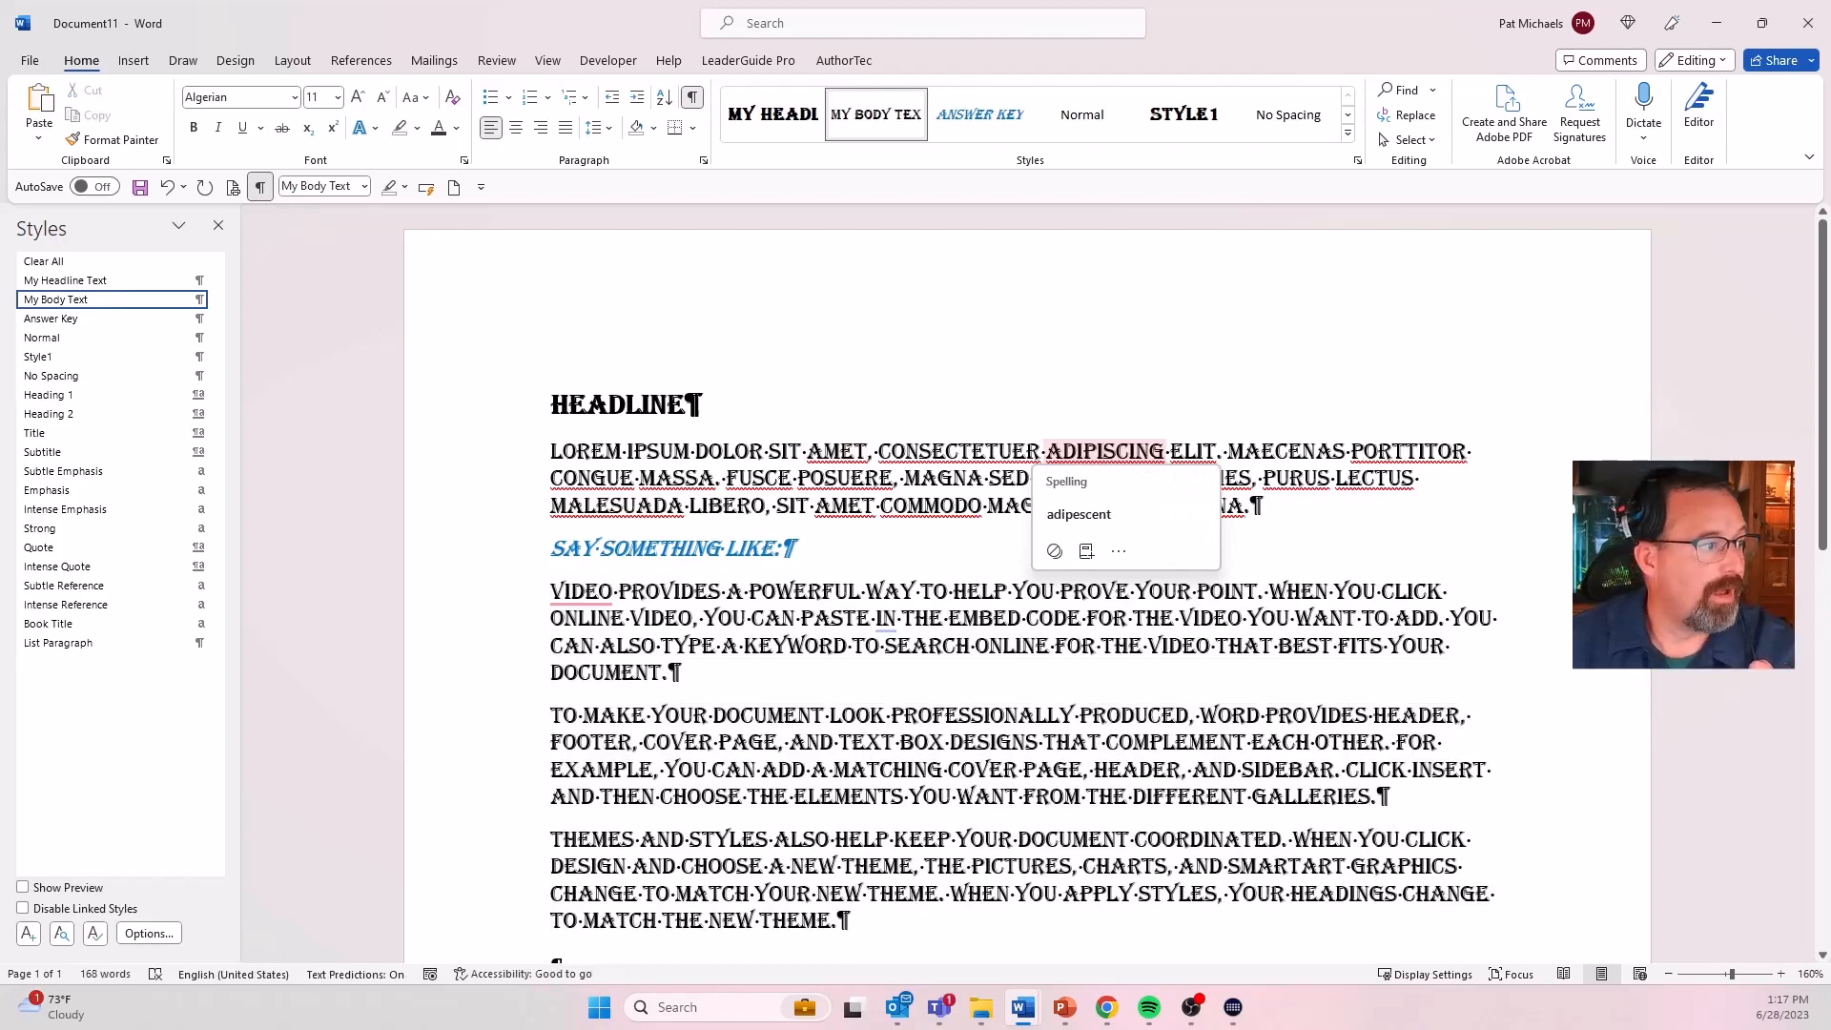
left_click_drag(551, 451, 1314, 510)
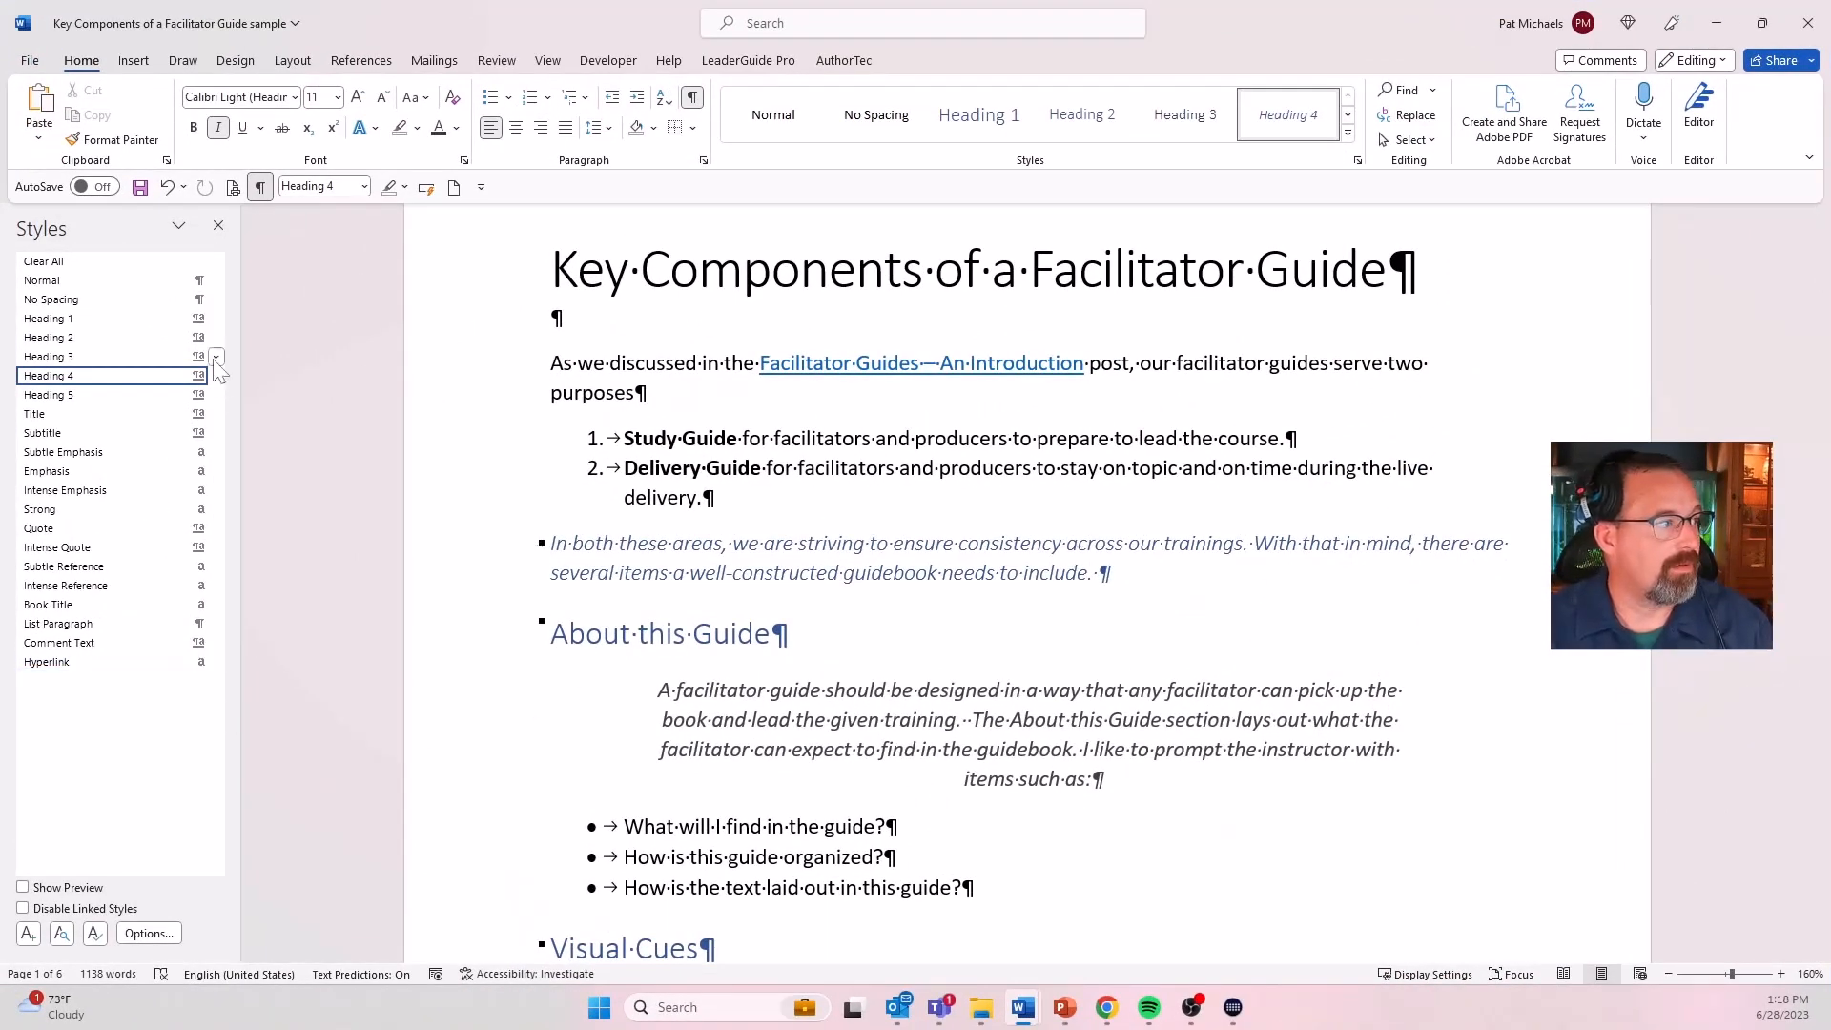
- Close the Styles pane and search the document for "guidebook", clearing the search after viewing the matches and find options
left_click(218, 226)
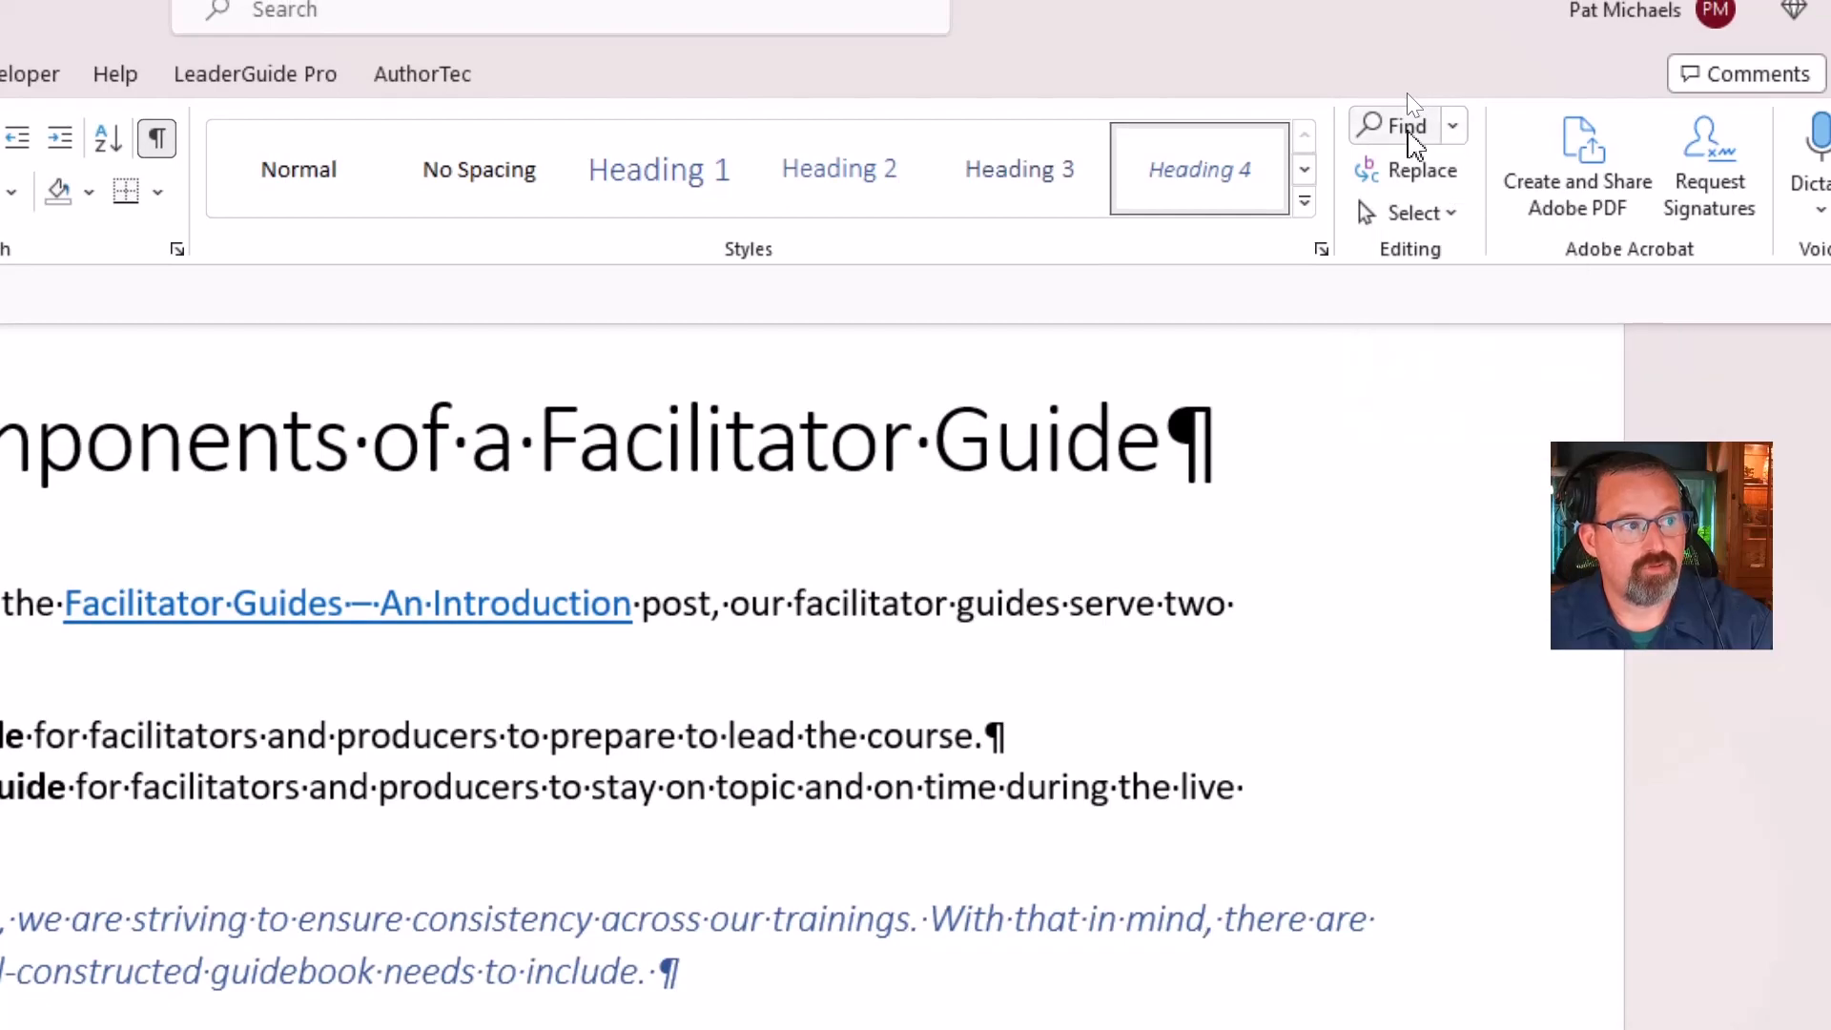
left_click(1408, 128)
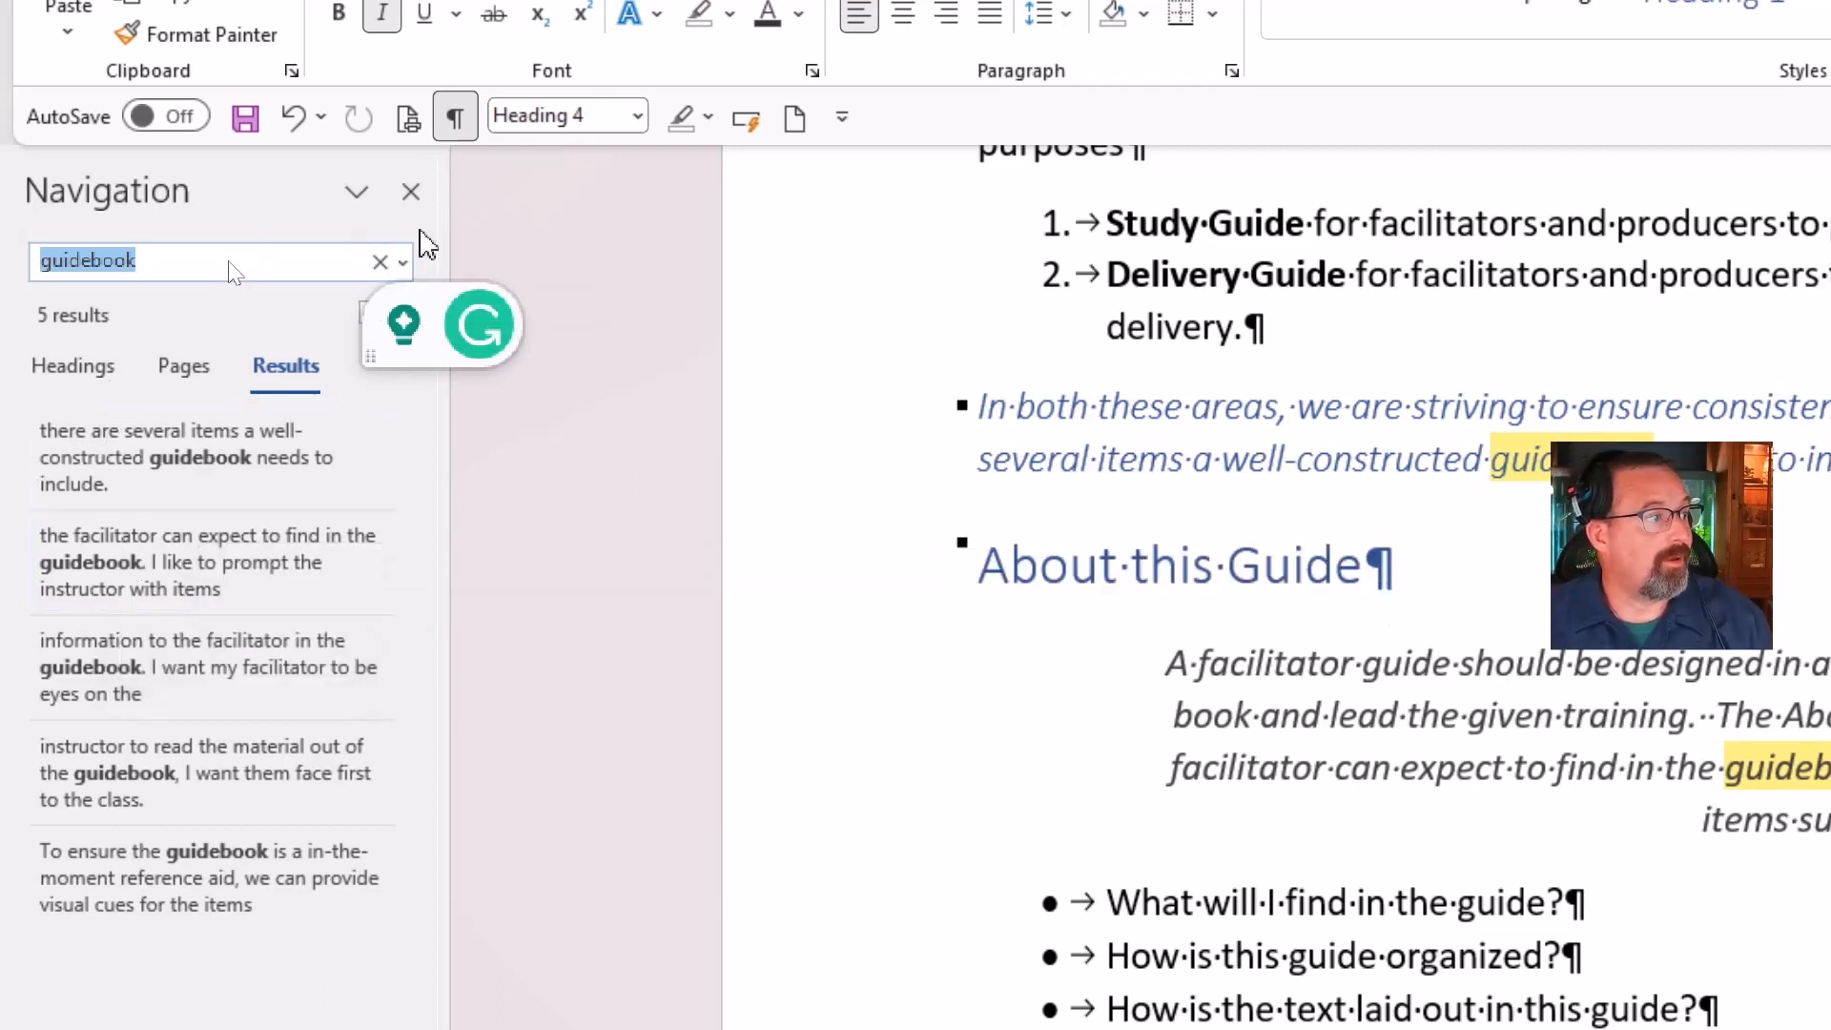
left_click(405, 265)
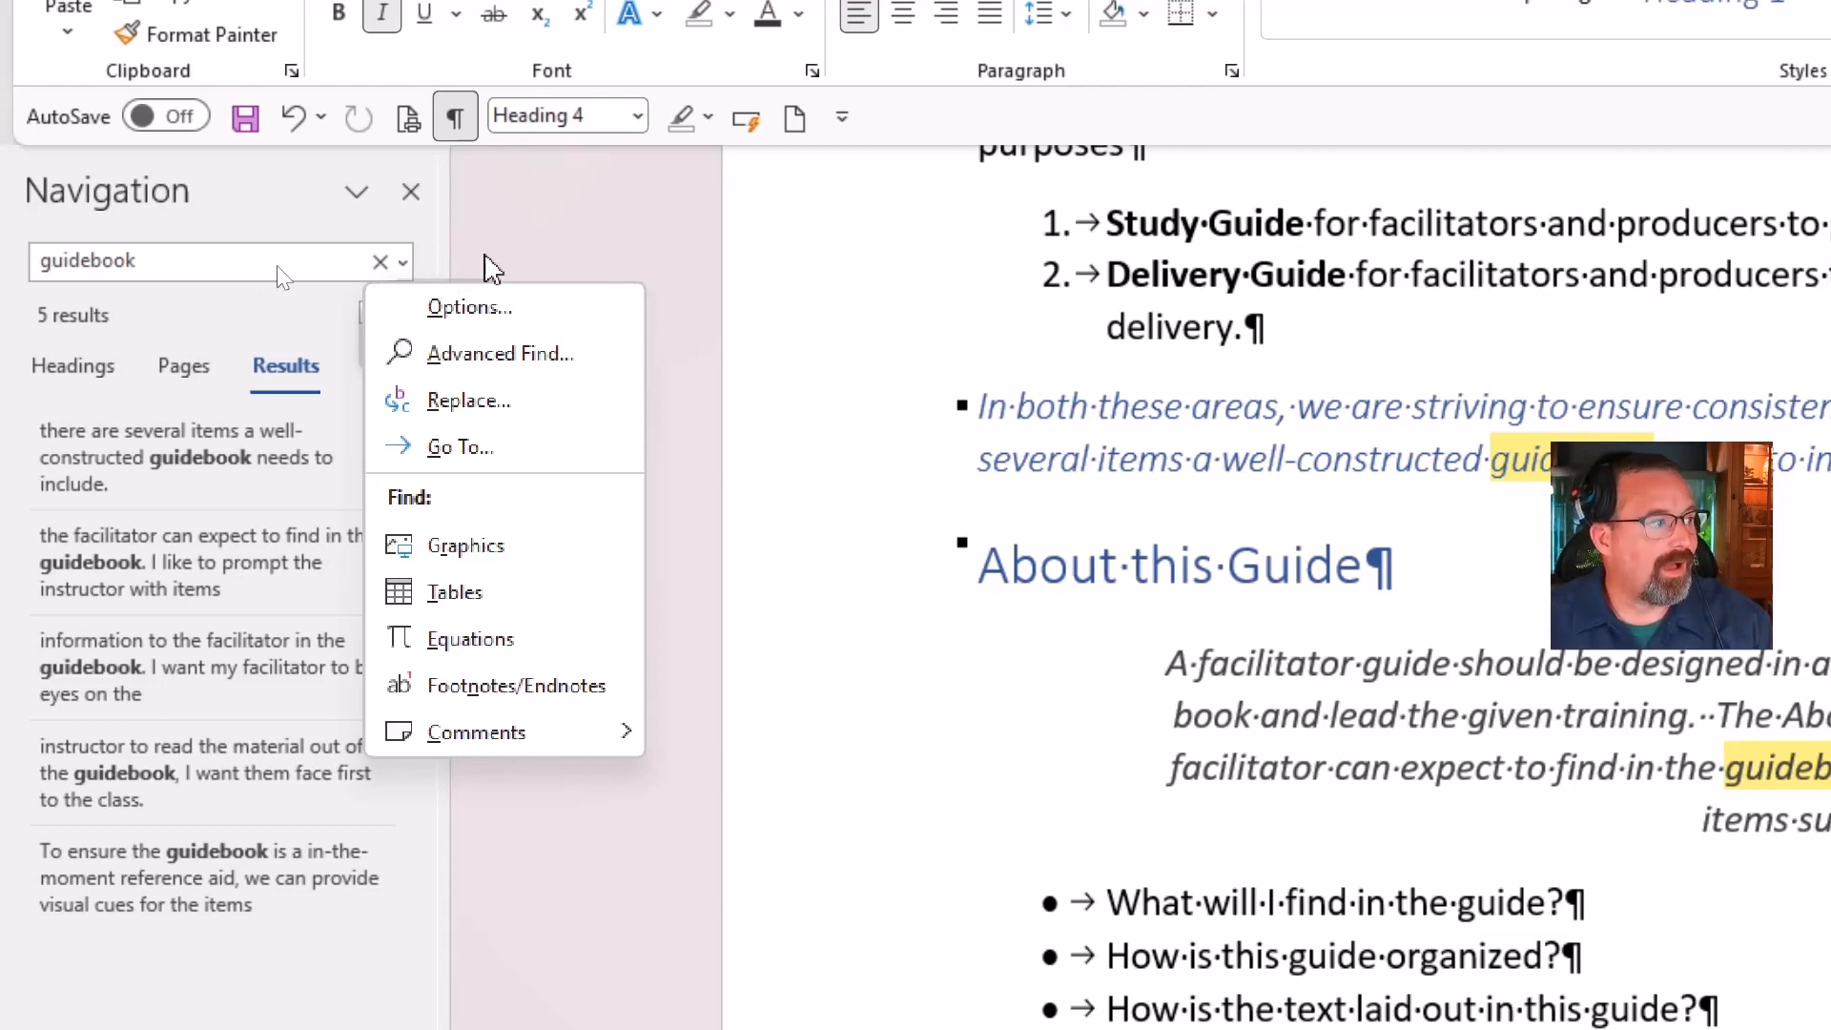
left_click(489, 267)
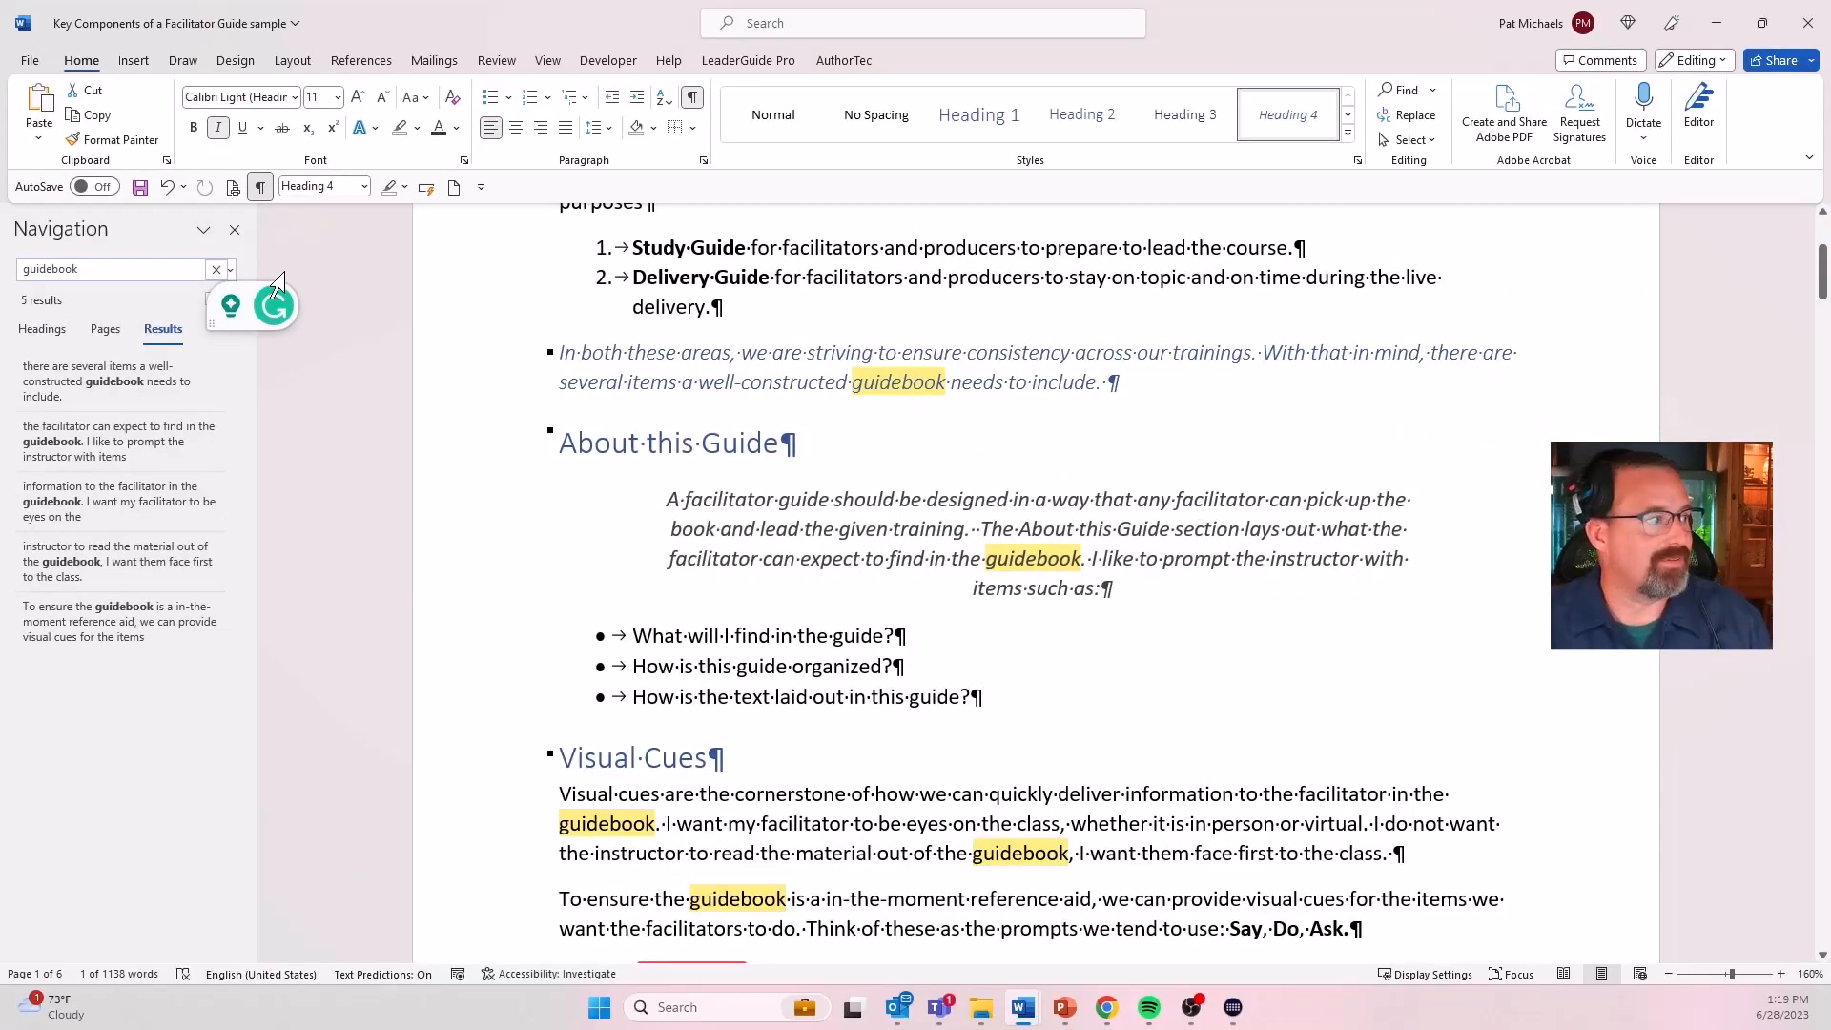
left_click(216, 269)
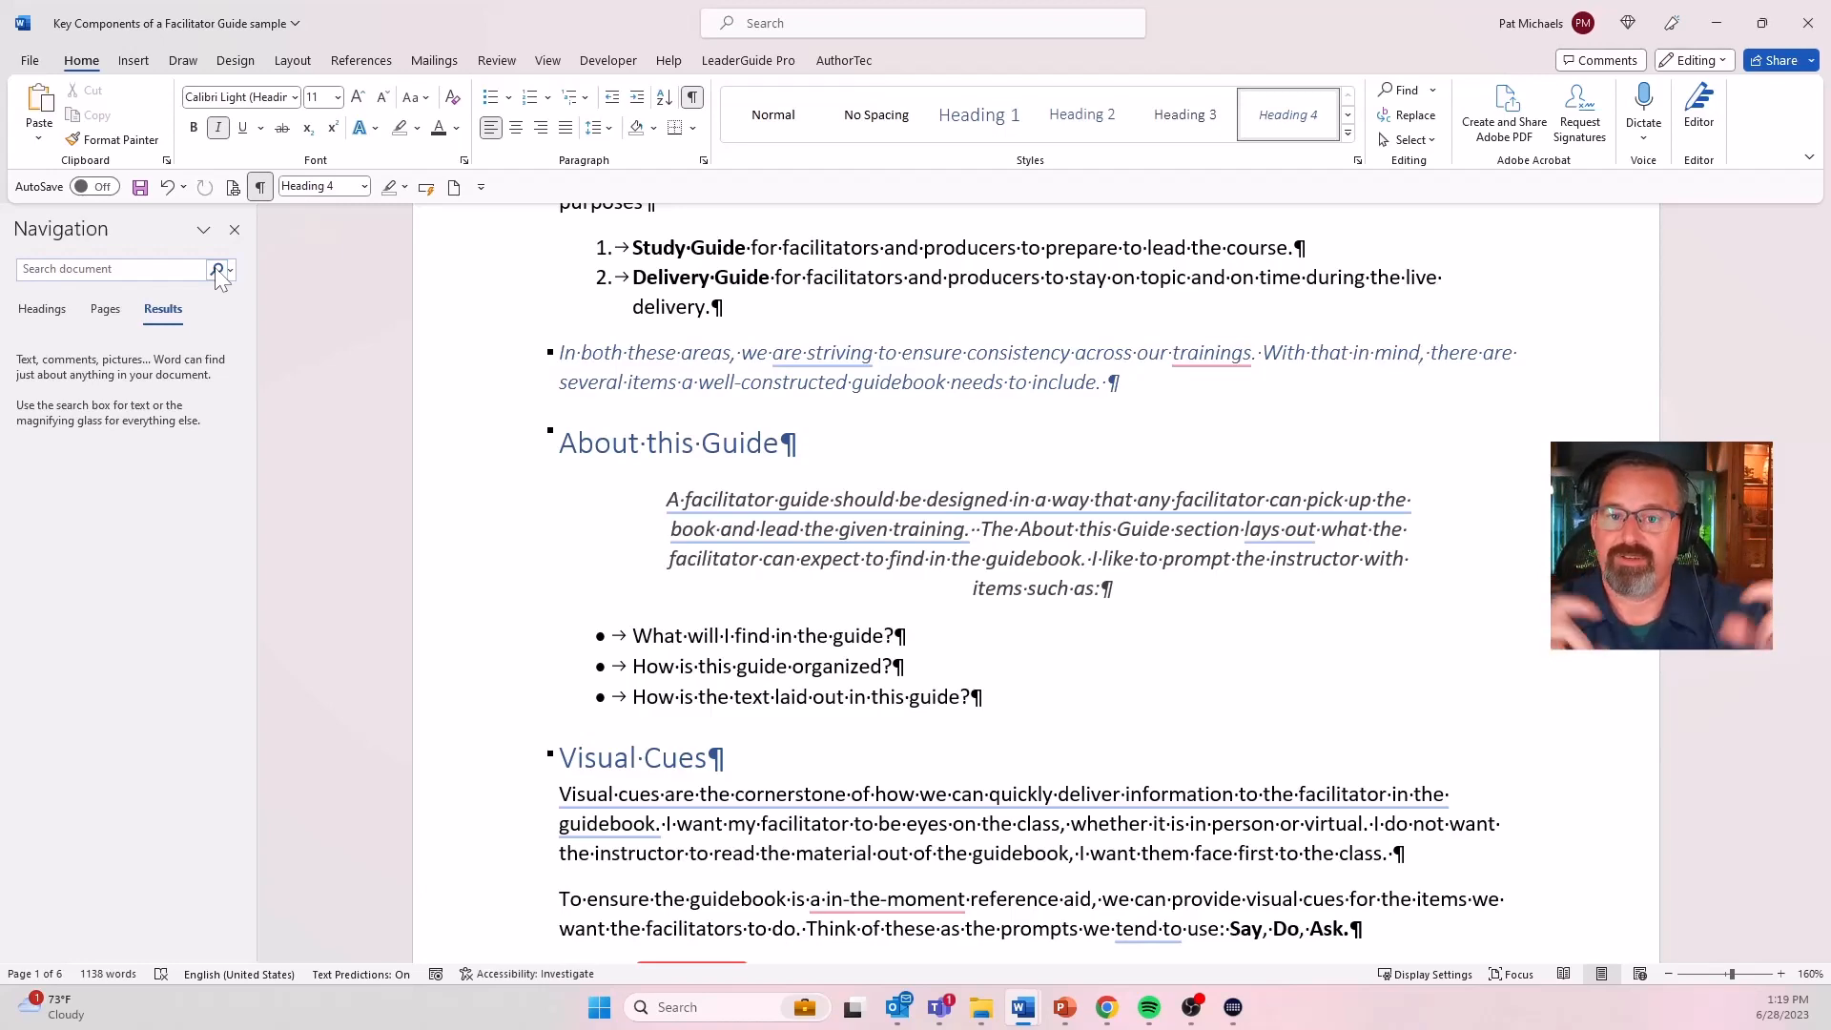
- Start AuthorTec's Find'n Highlight and add "guidebook" to its list of search words and phrases
left_click(844, 61)
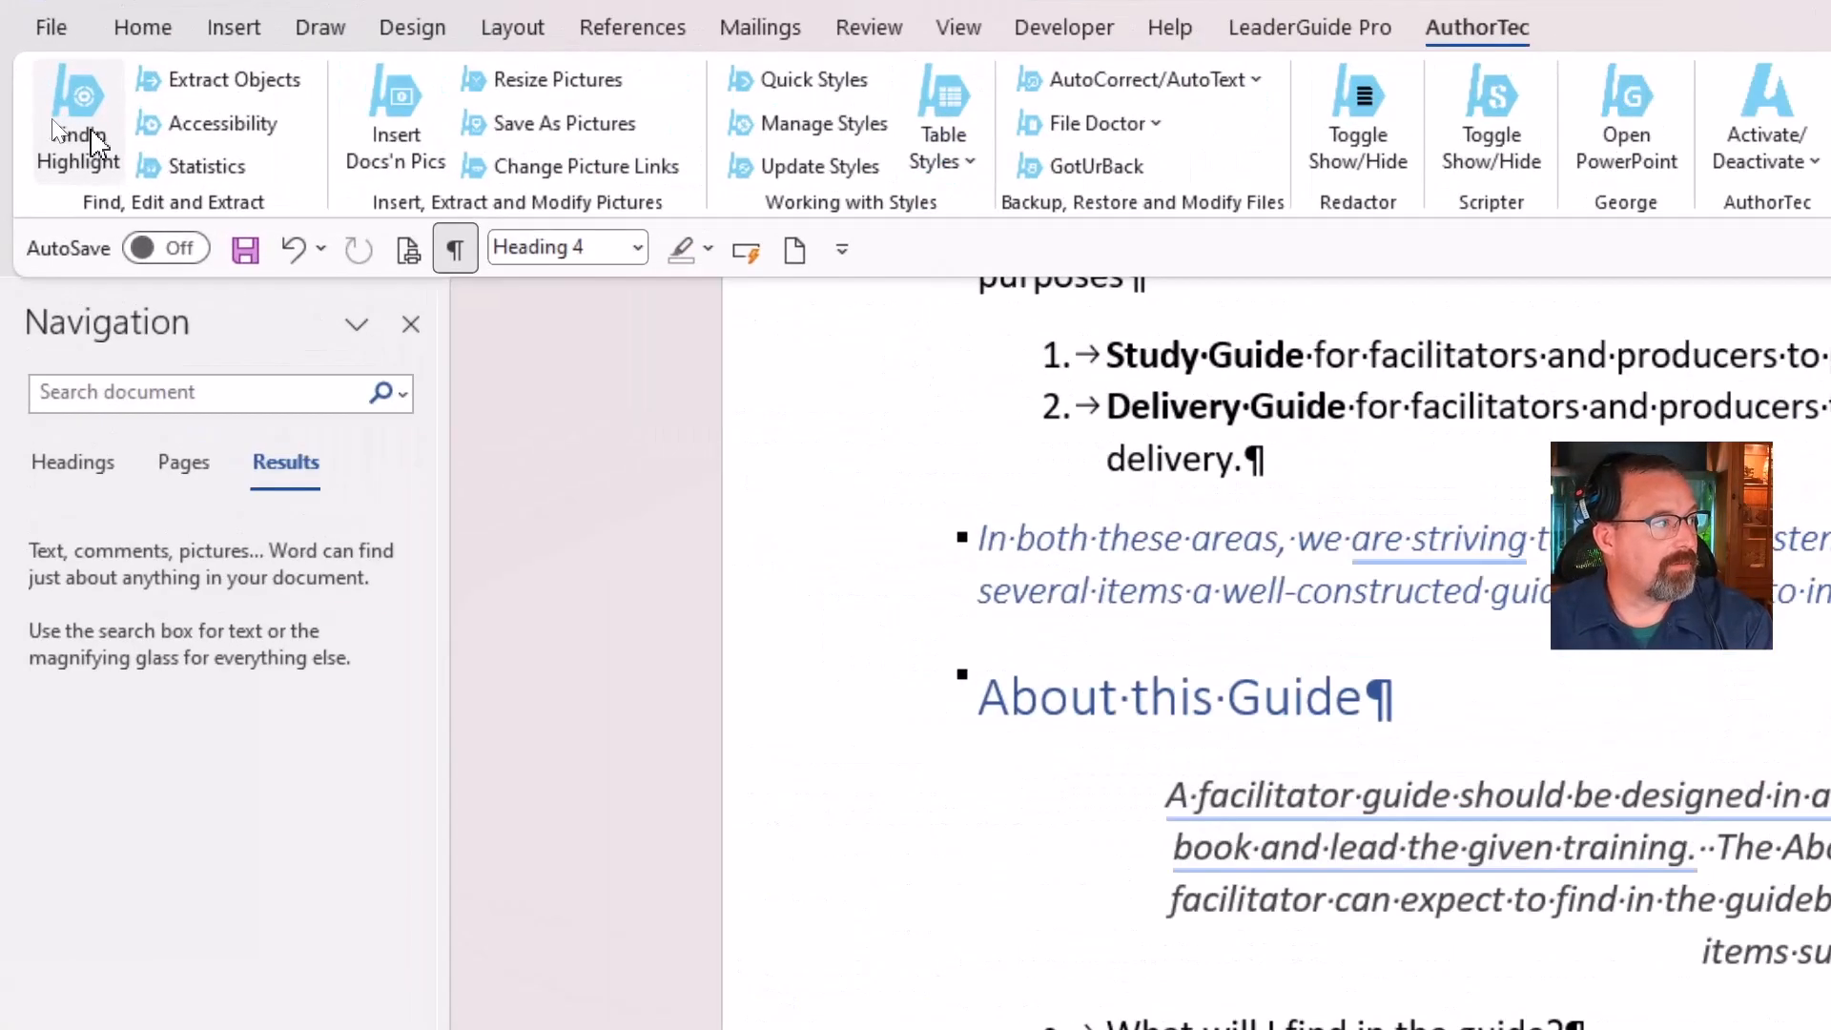
left_click(92, 137)
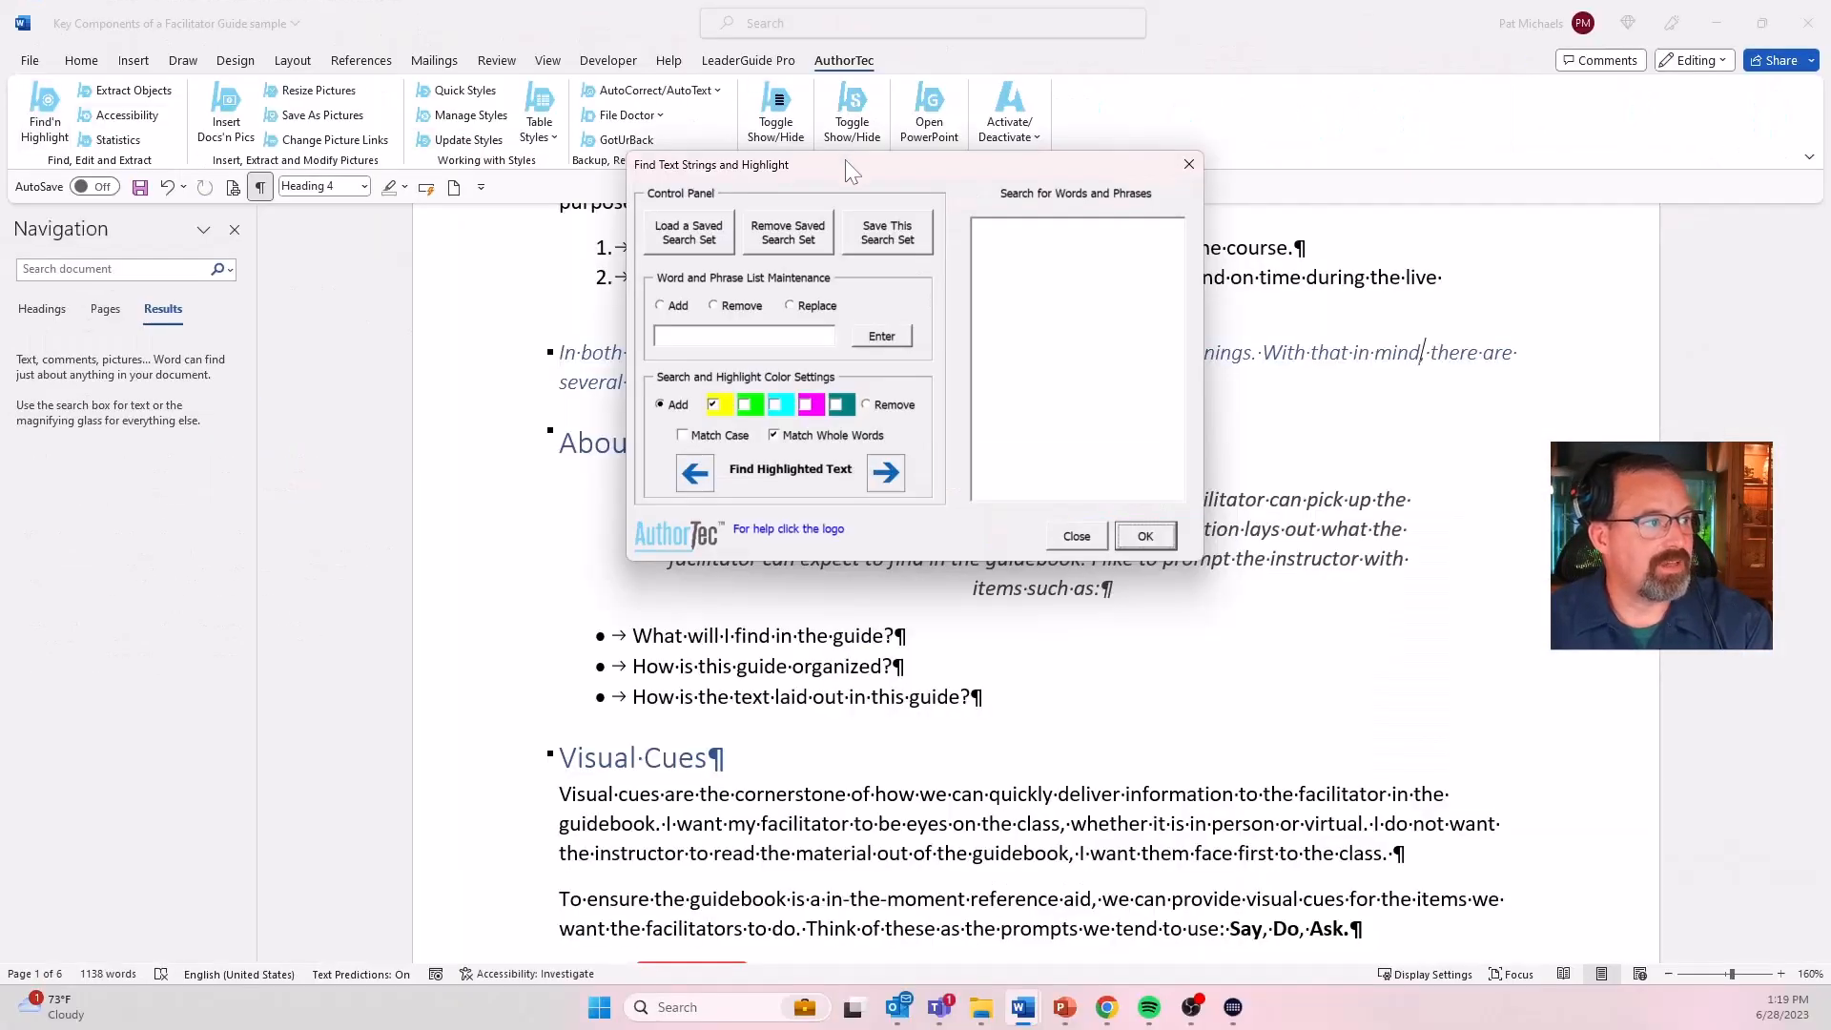
left_click_drag(845, 159, 256, 389)
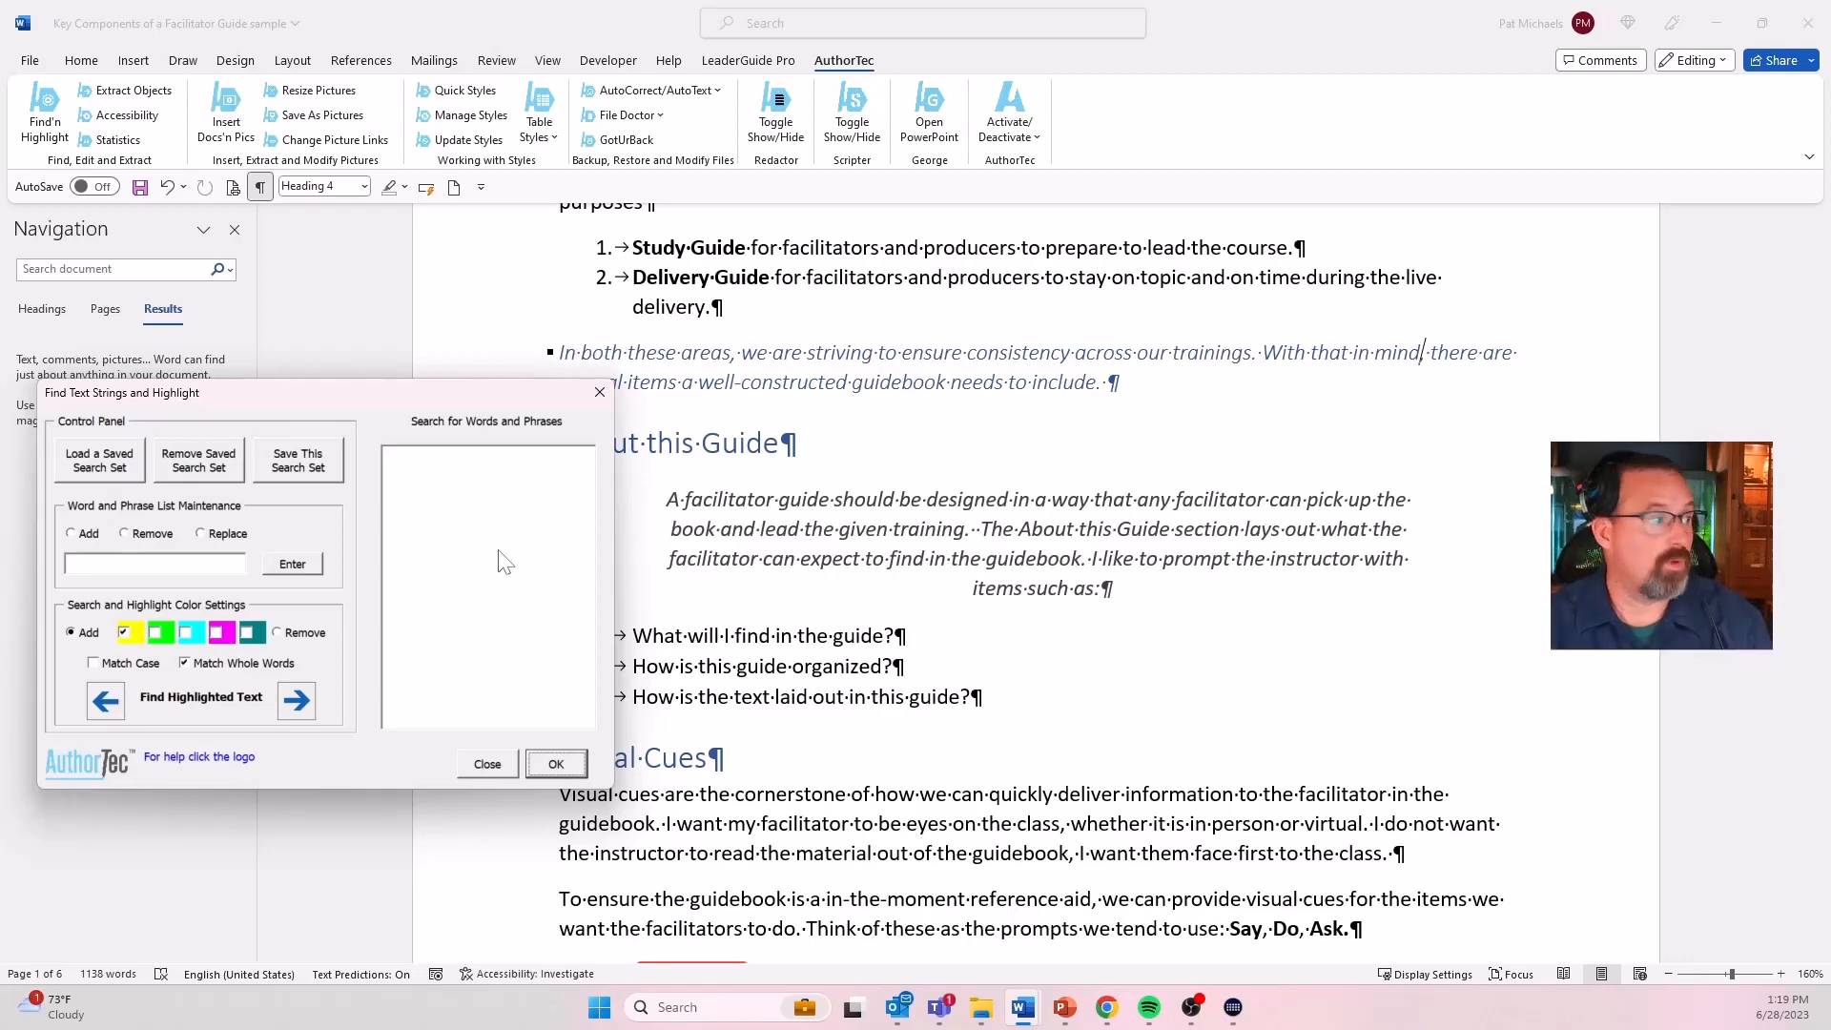
left_click(155, 563)
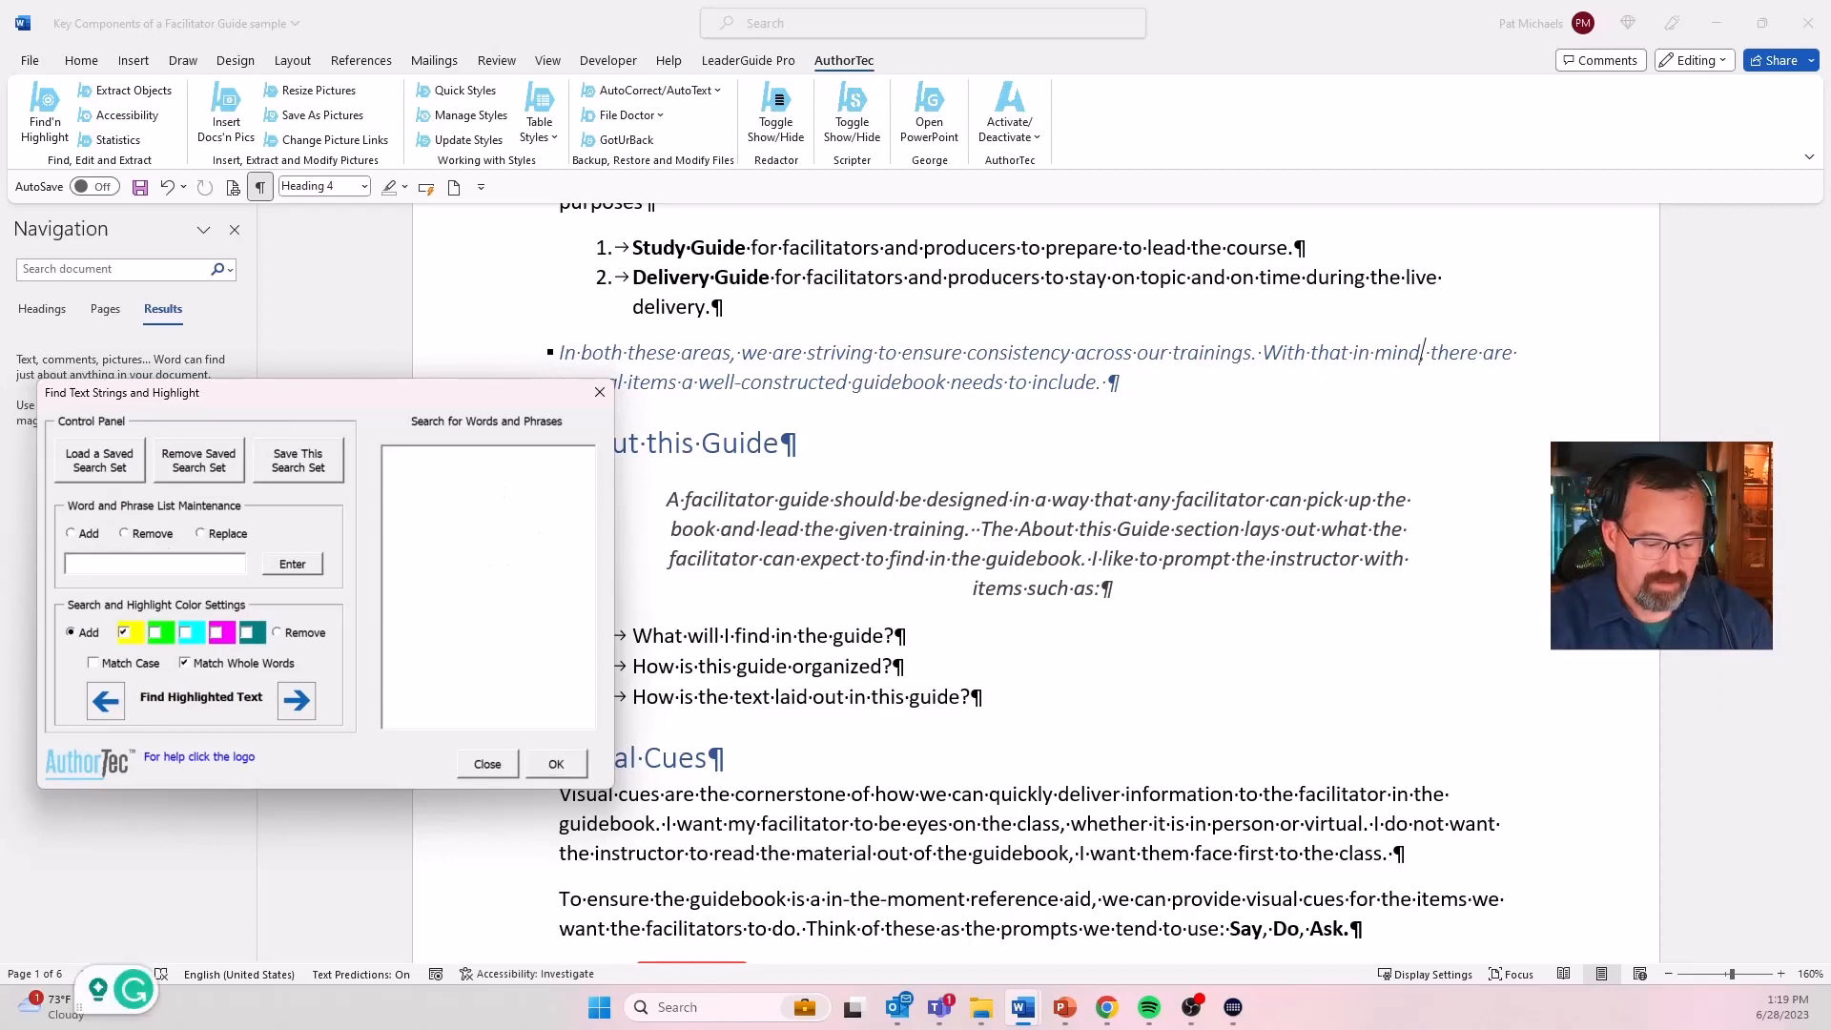
type("guideb")
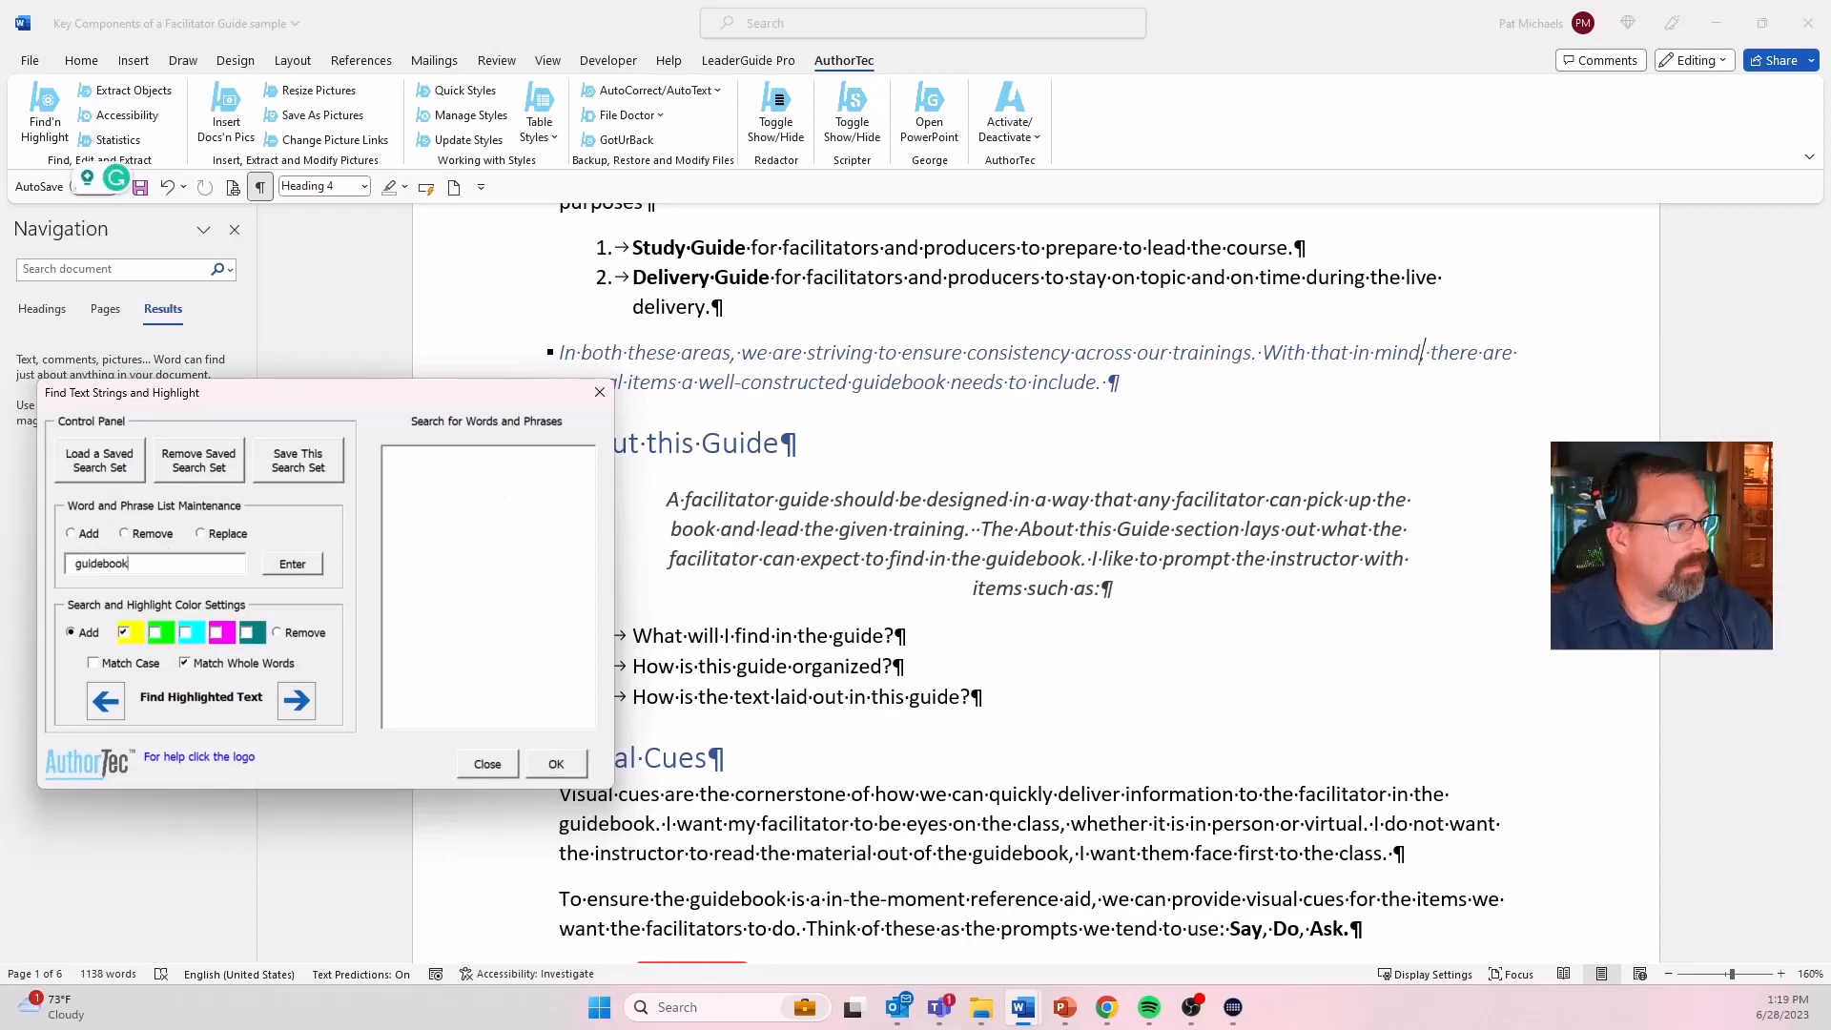
type("ook")
left_click(85, 536)
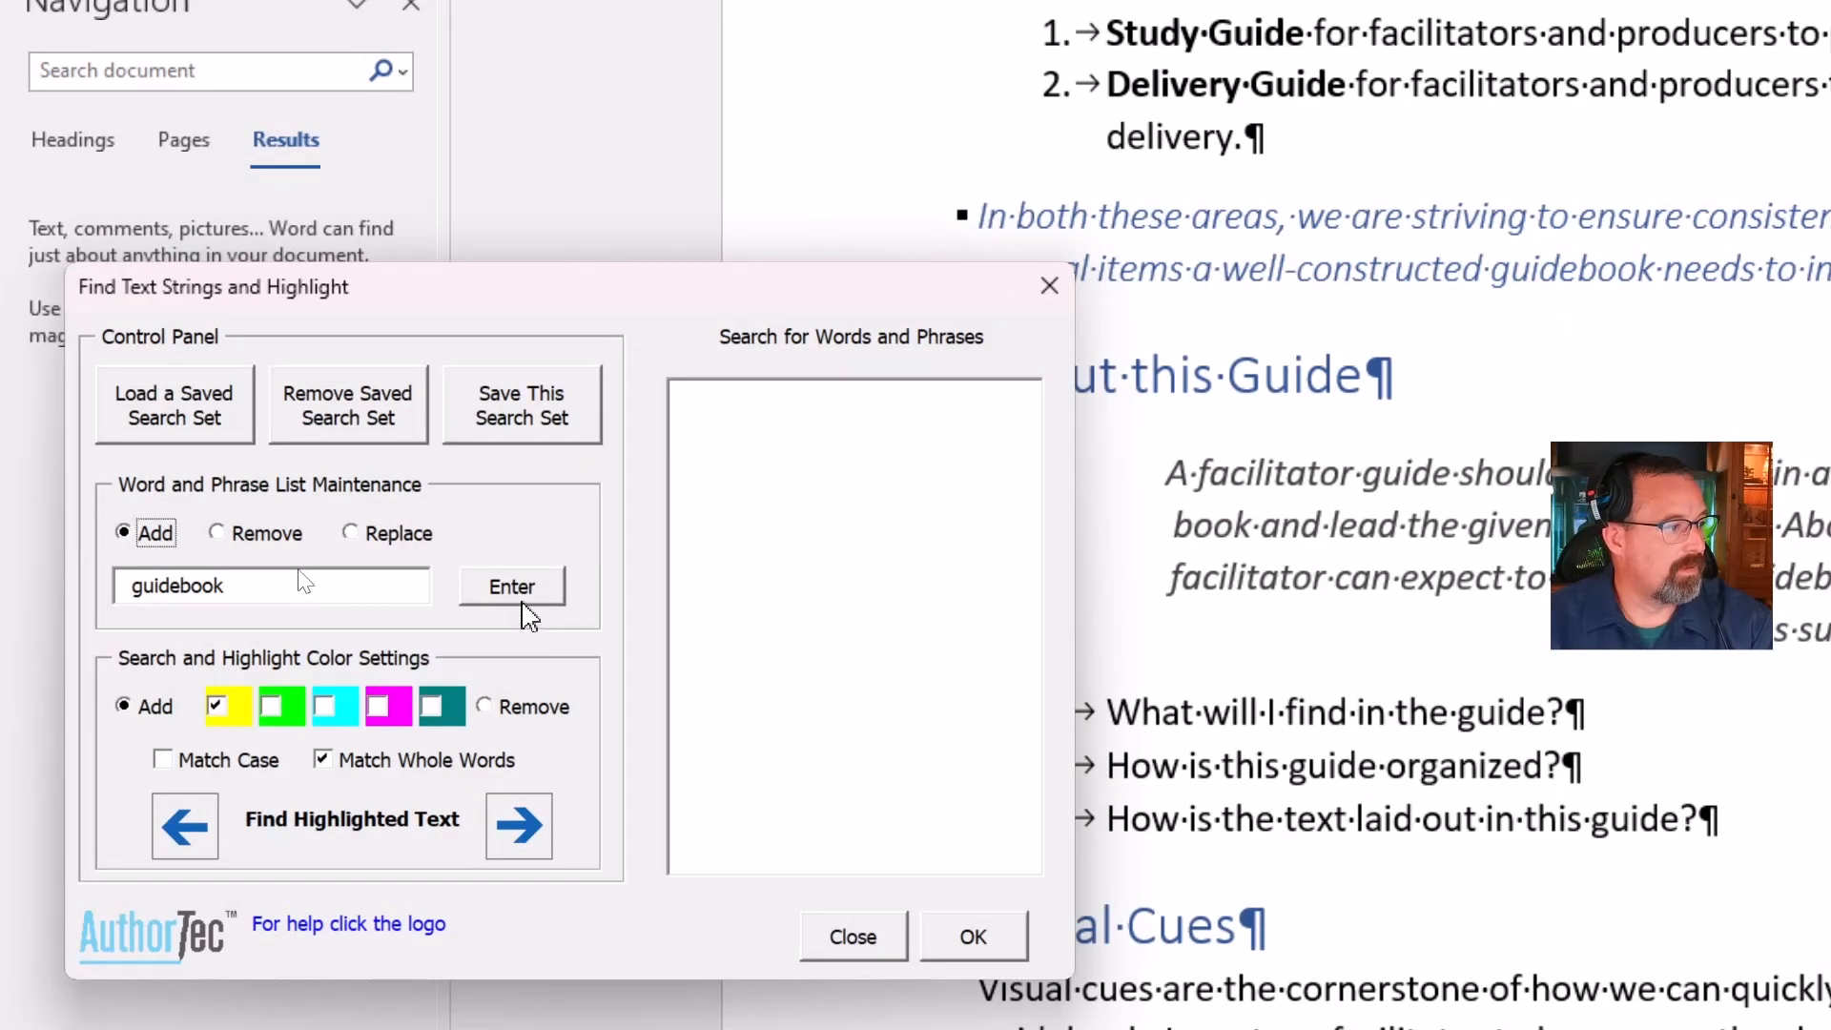
left_click(512, 588)
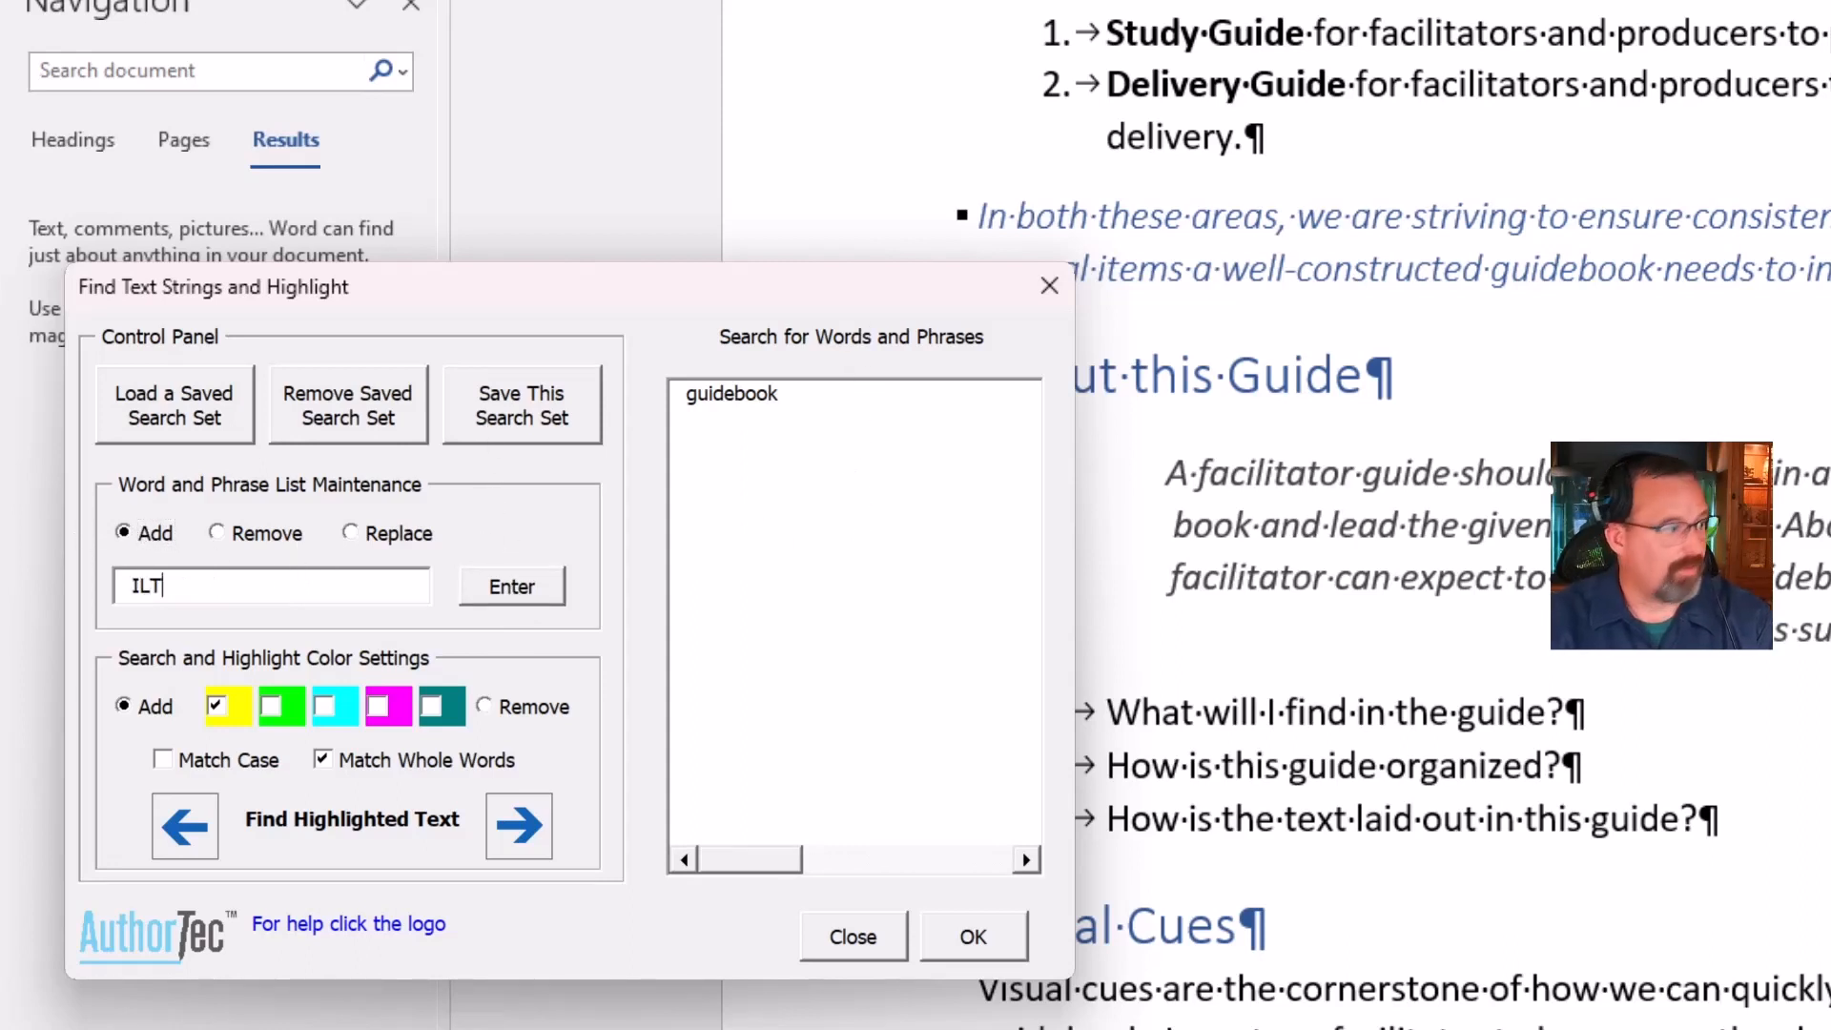
- Add "ILT" and "Organize" to the list of search words and phrases
left_click(532, 589)
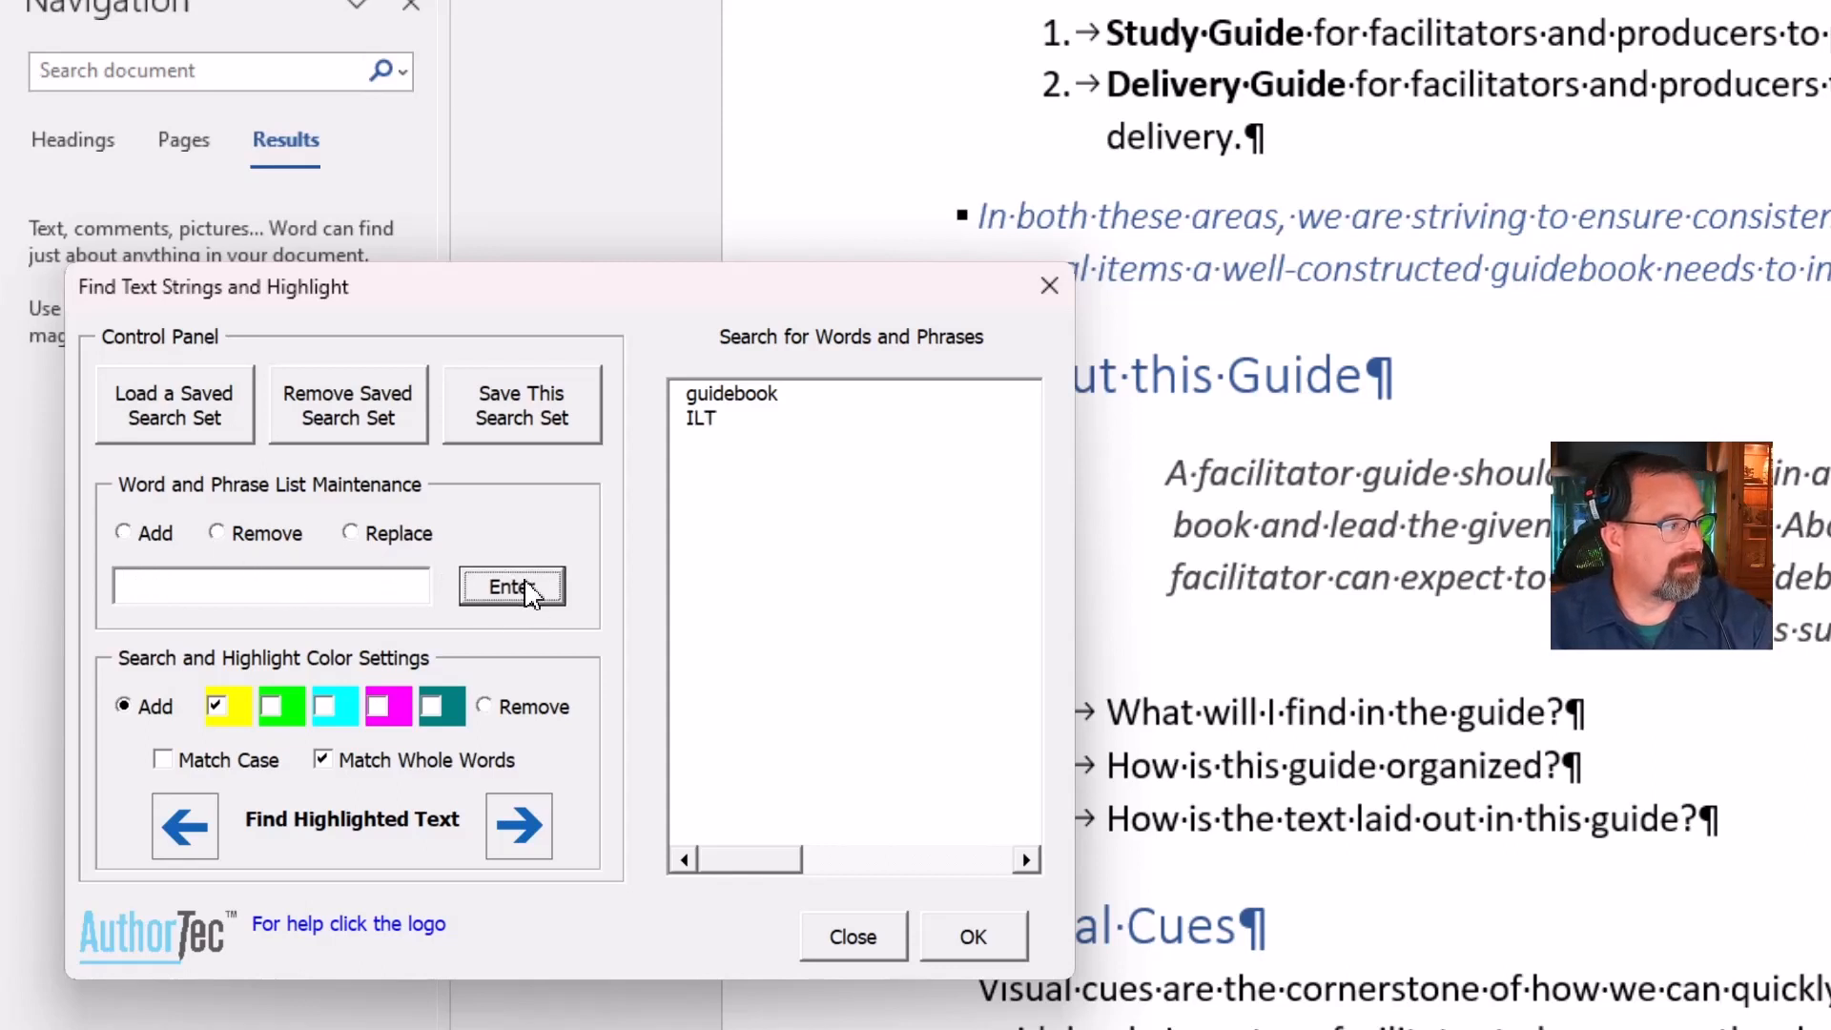
left_click(308, 595)
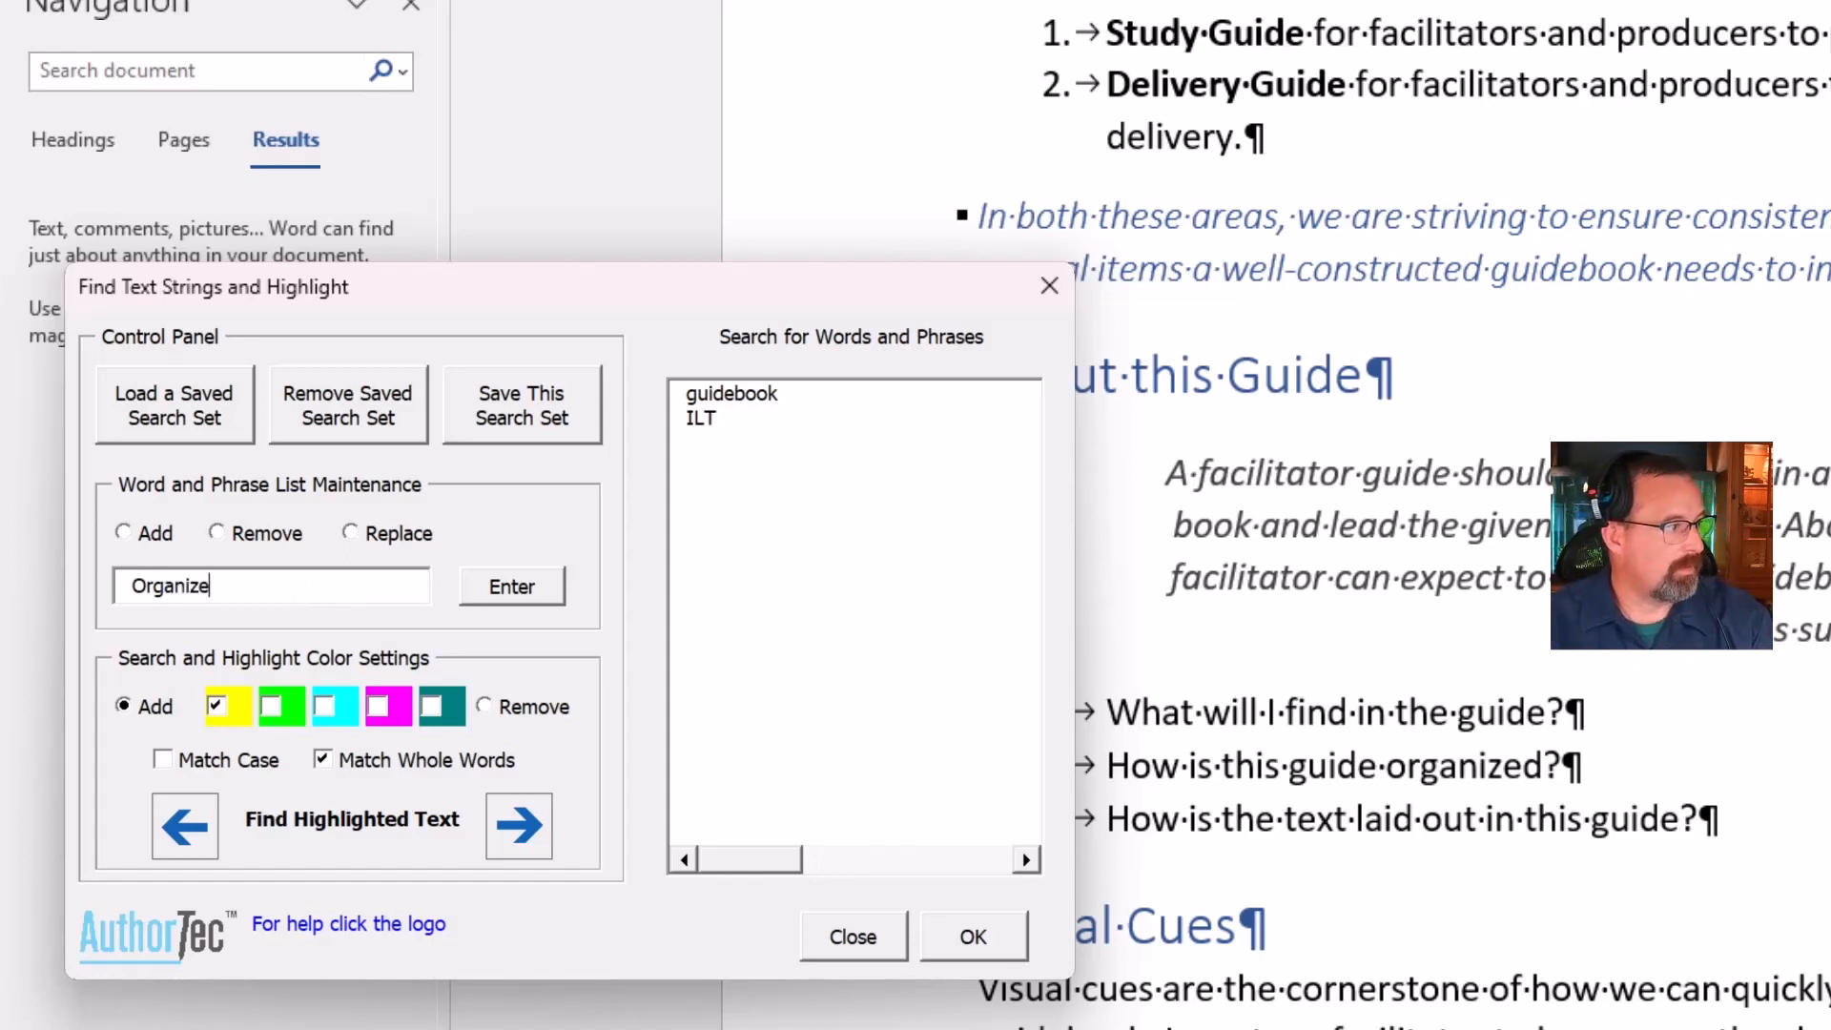
left_click(124, 532)
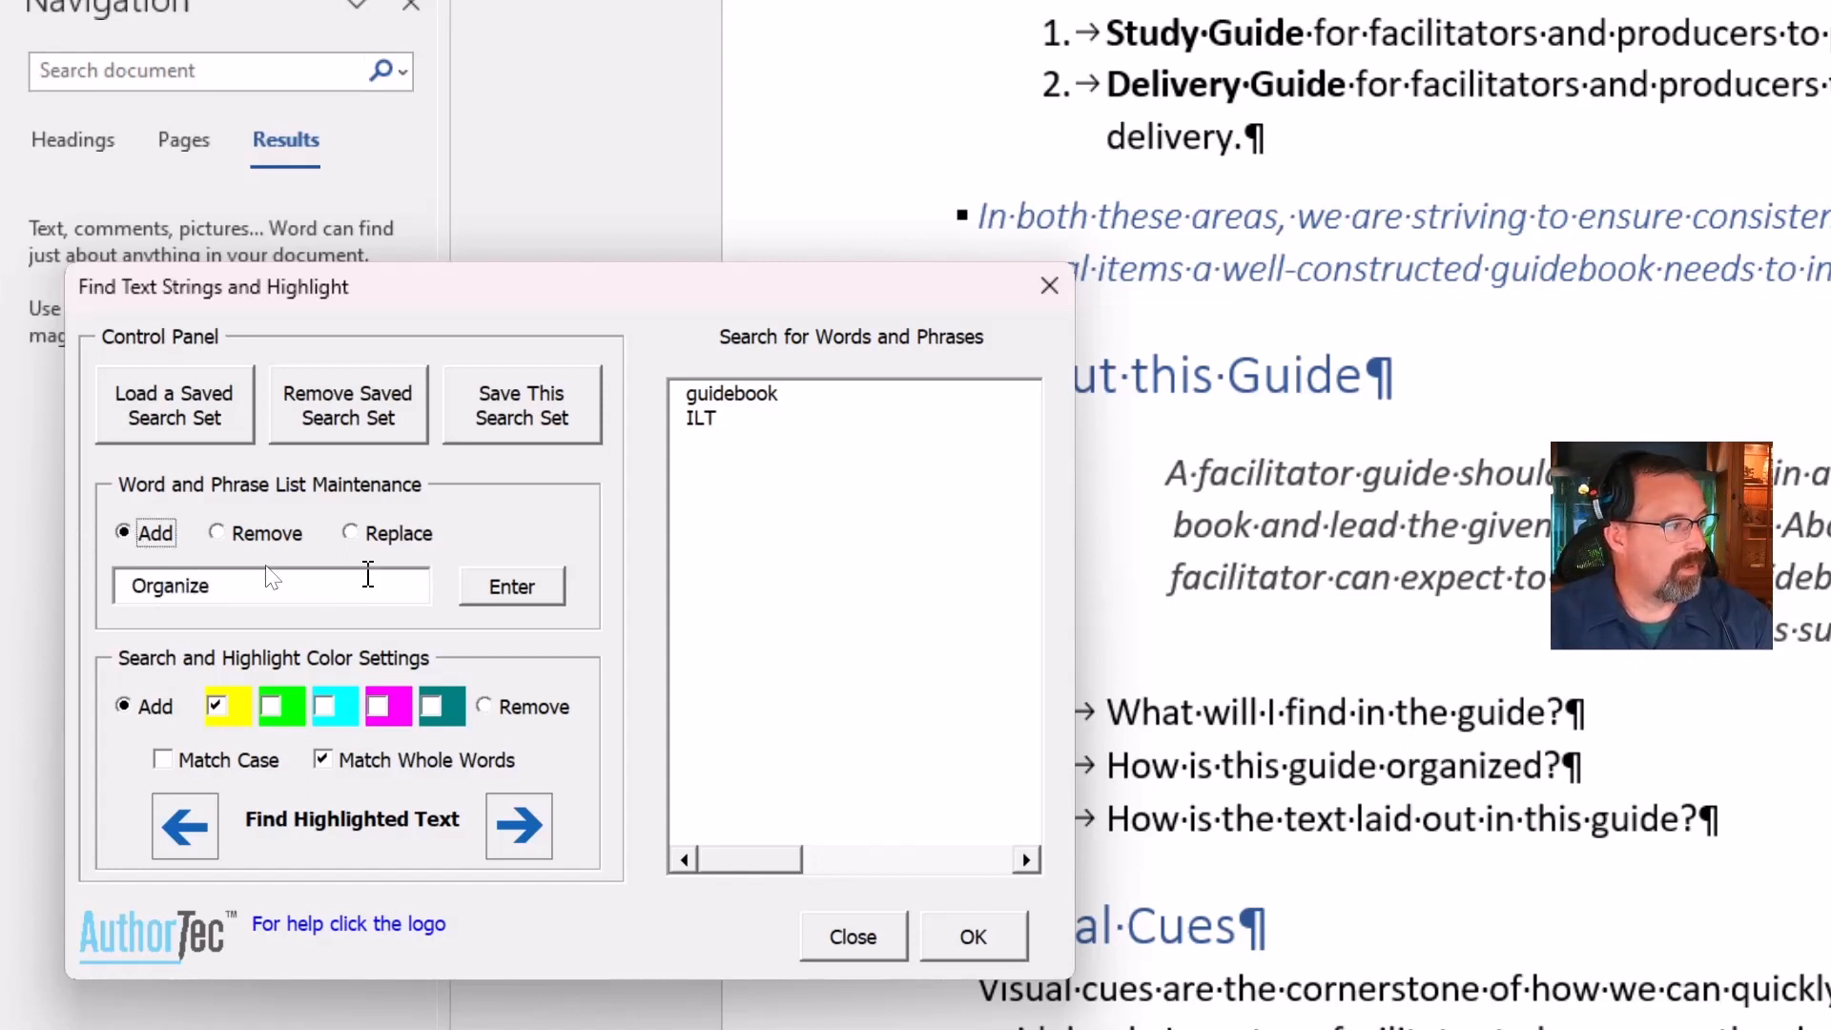
left_click(512, 591)
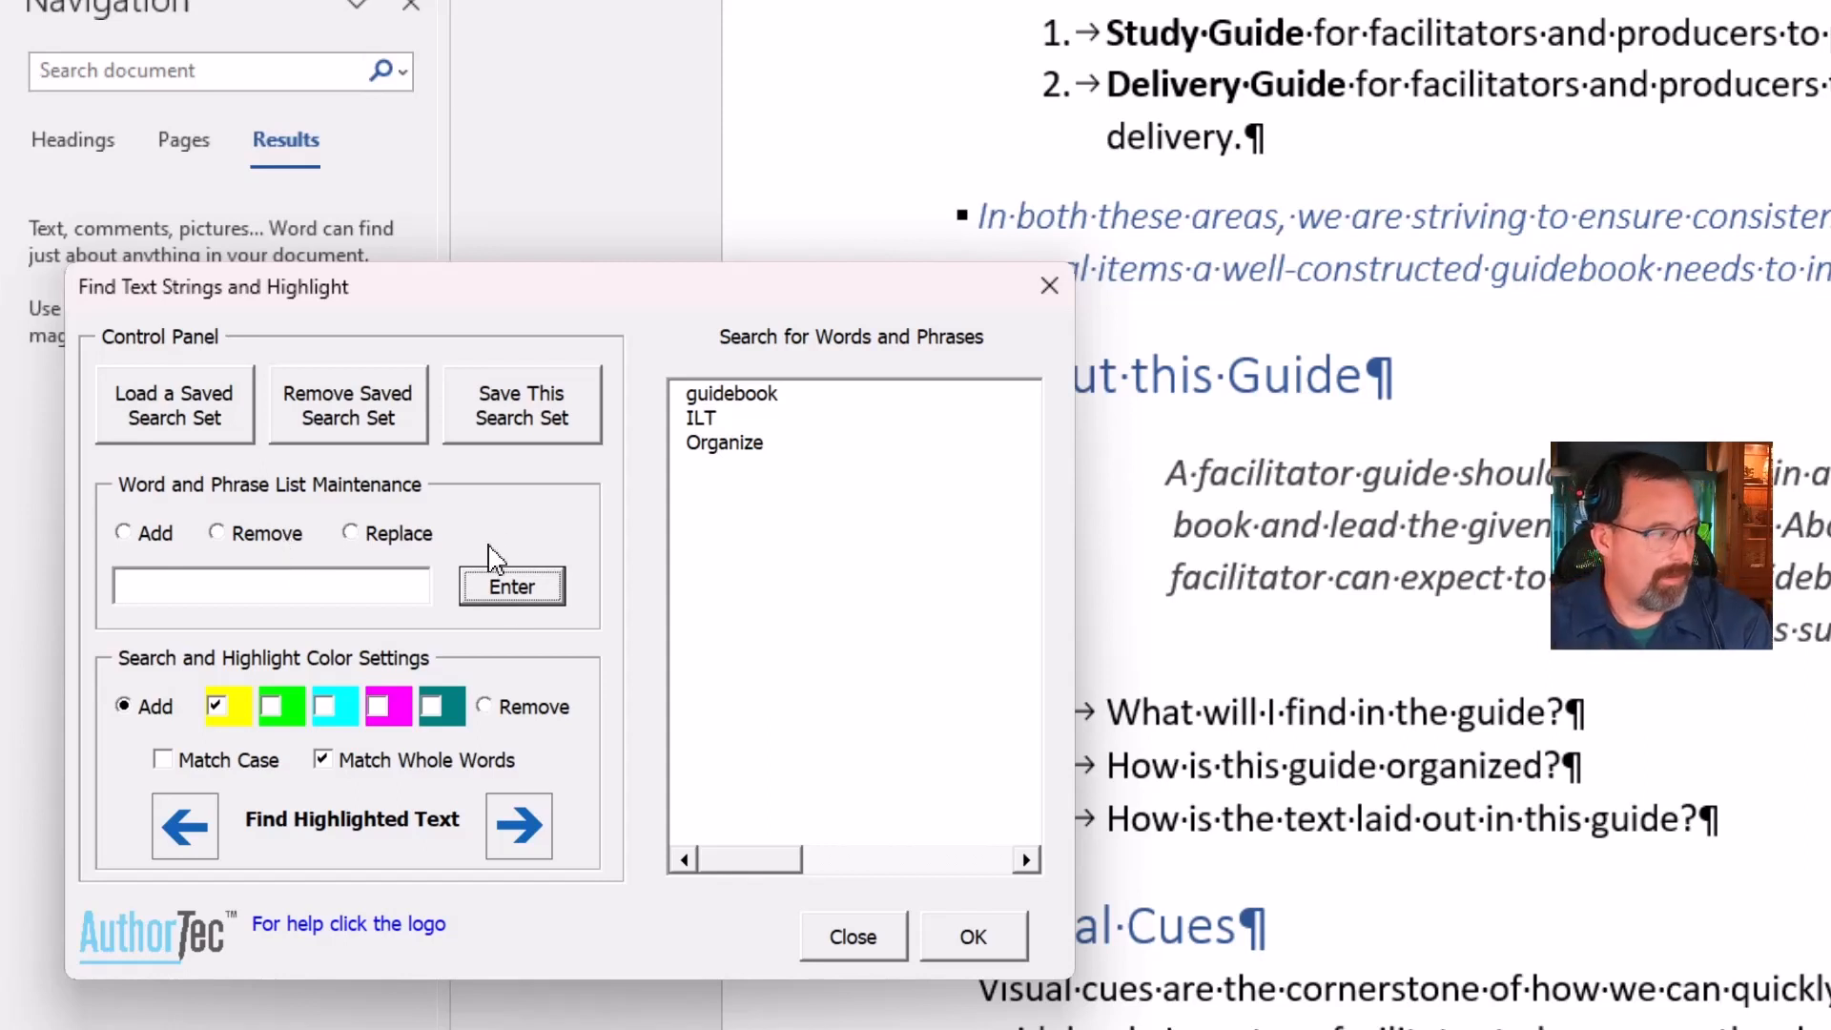
- Highlight all whole-word matches of the listed terms in green and review the highlights in the document
left_click(272, 706)
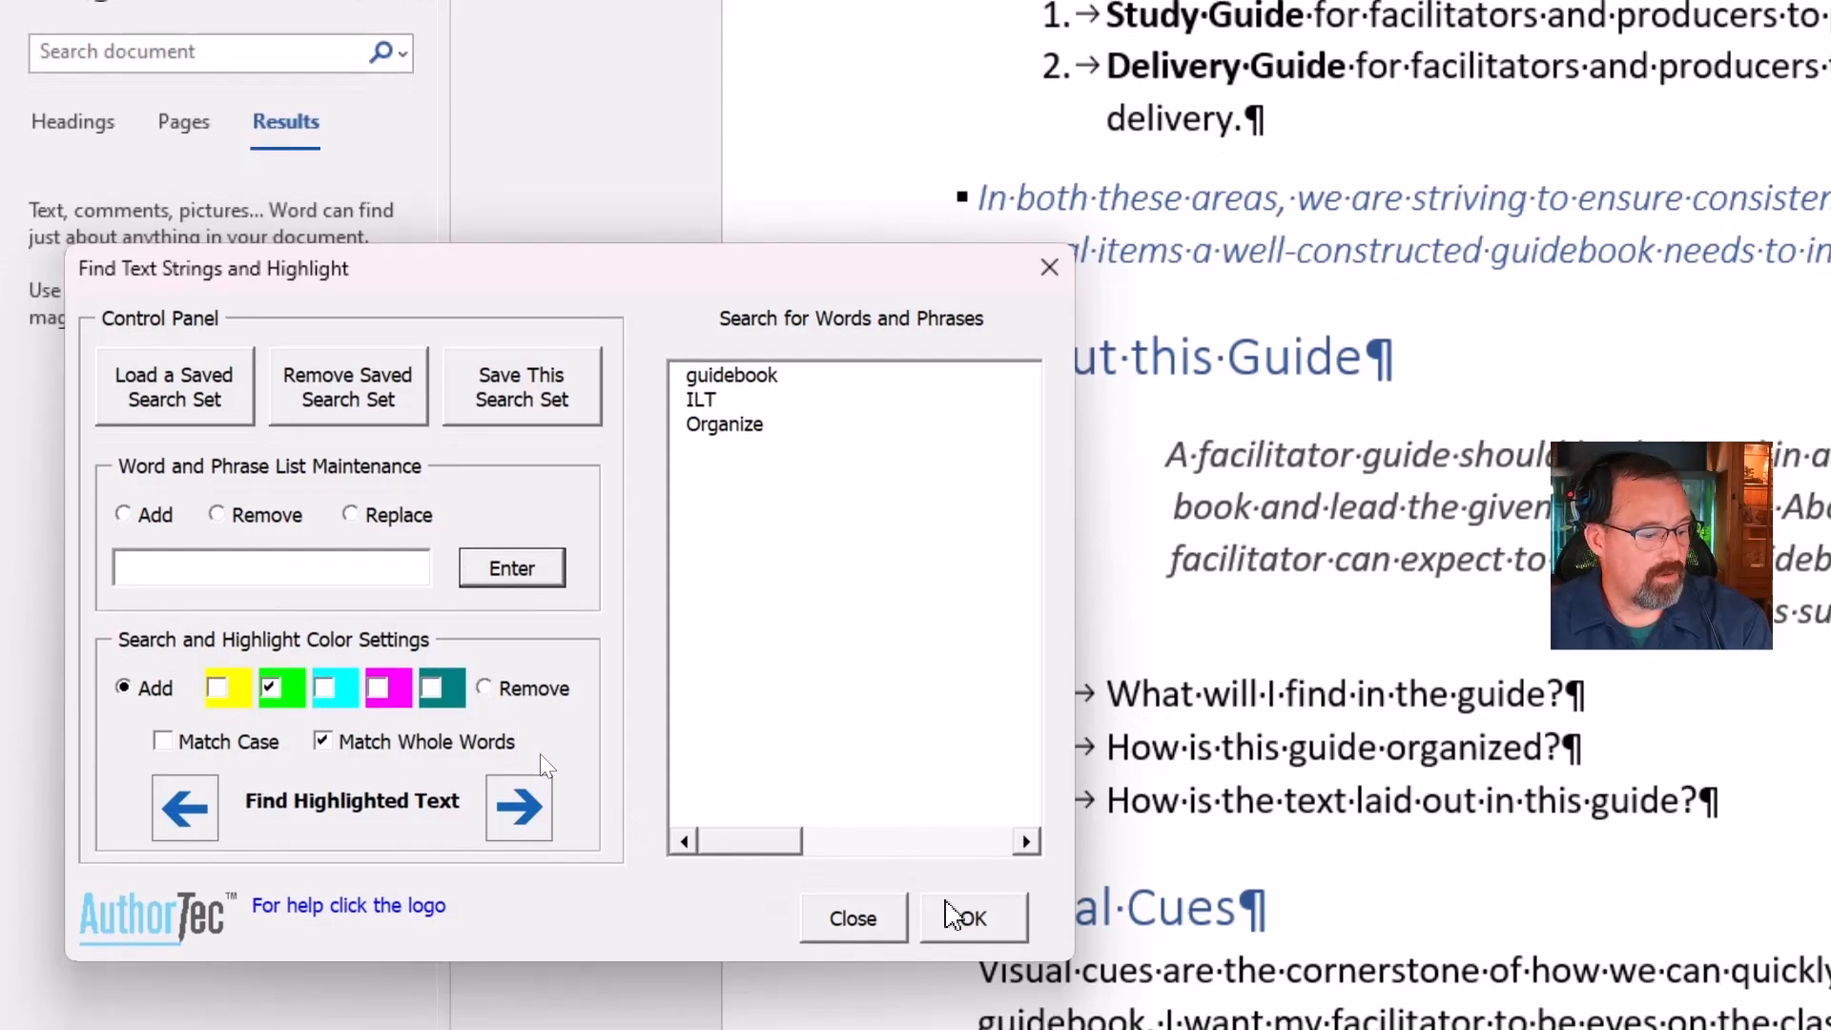
left_click(965, 917)
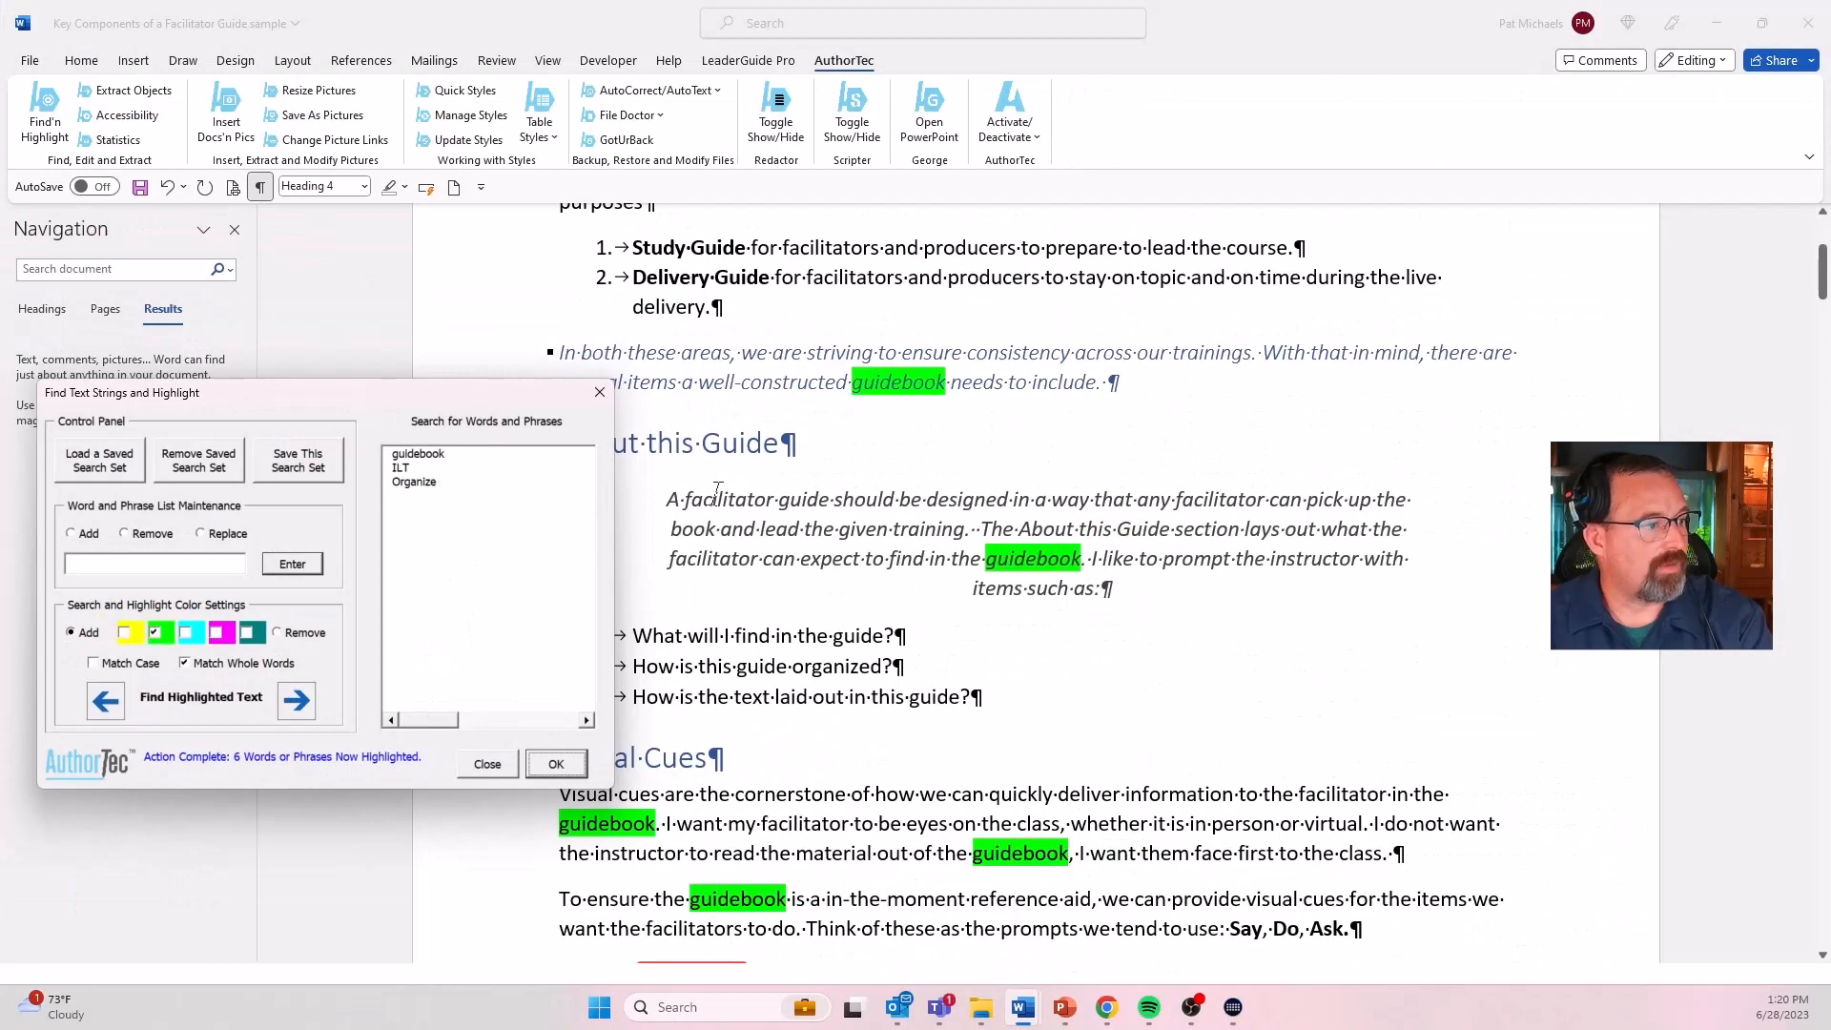
scroll(702, 515, "down", 8)
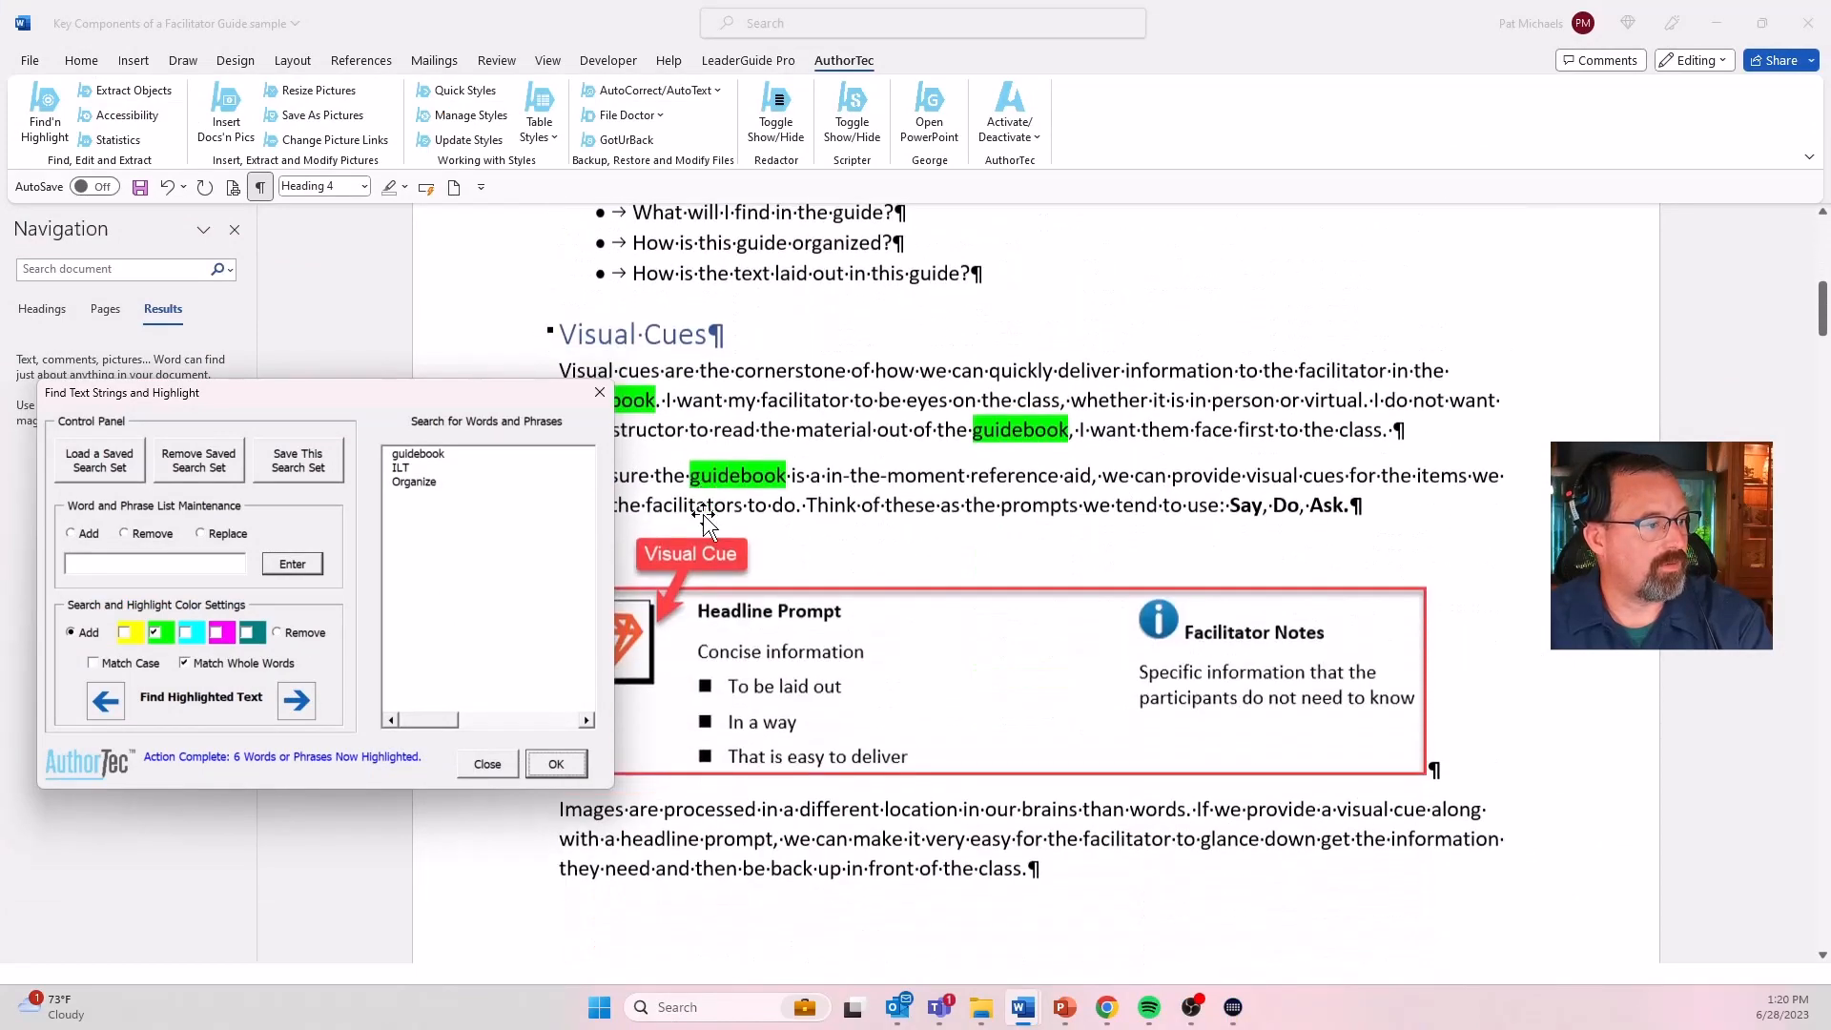
scroll(702, 519, "down", 12)
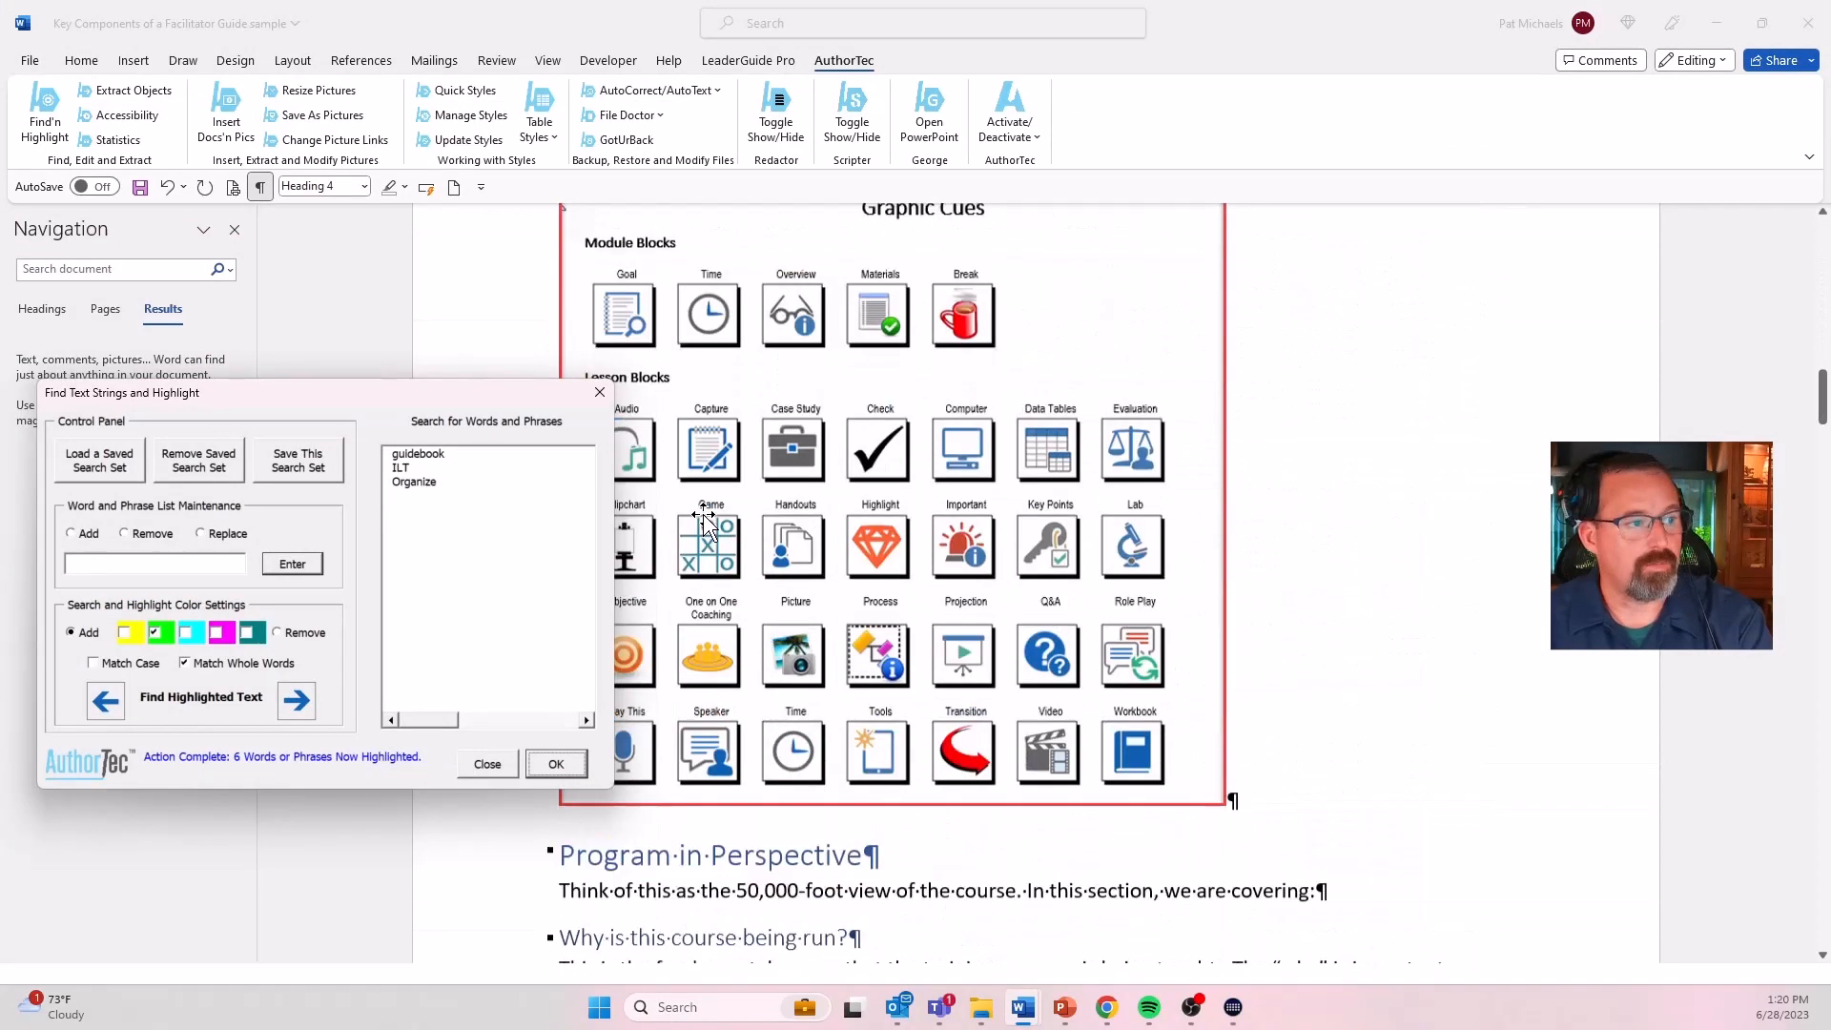
scroll(702, 515, "up", 4)
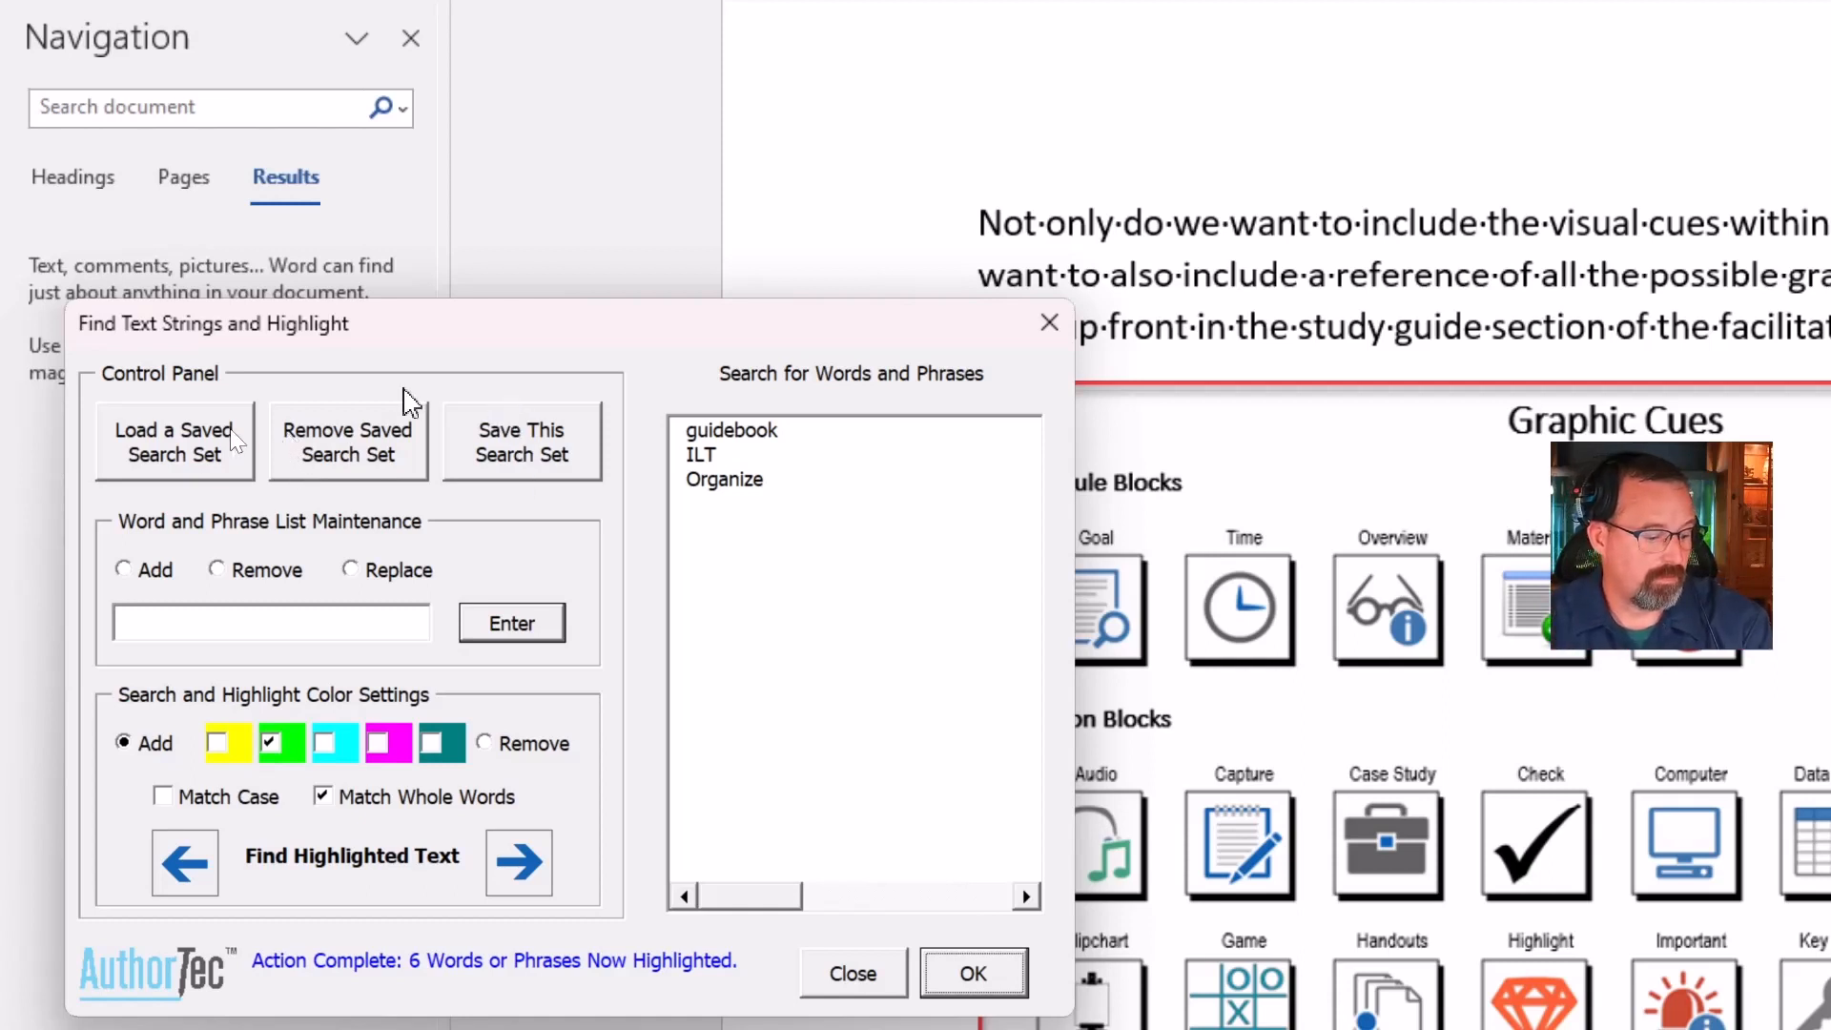
left_click_drag(398, 321, 492, 412)
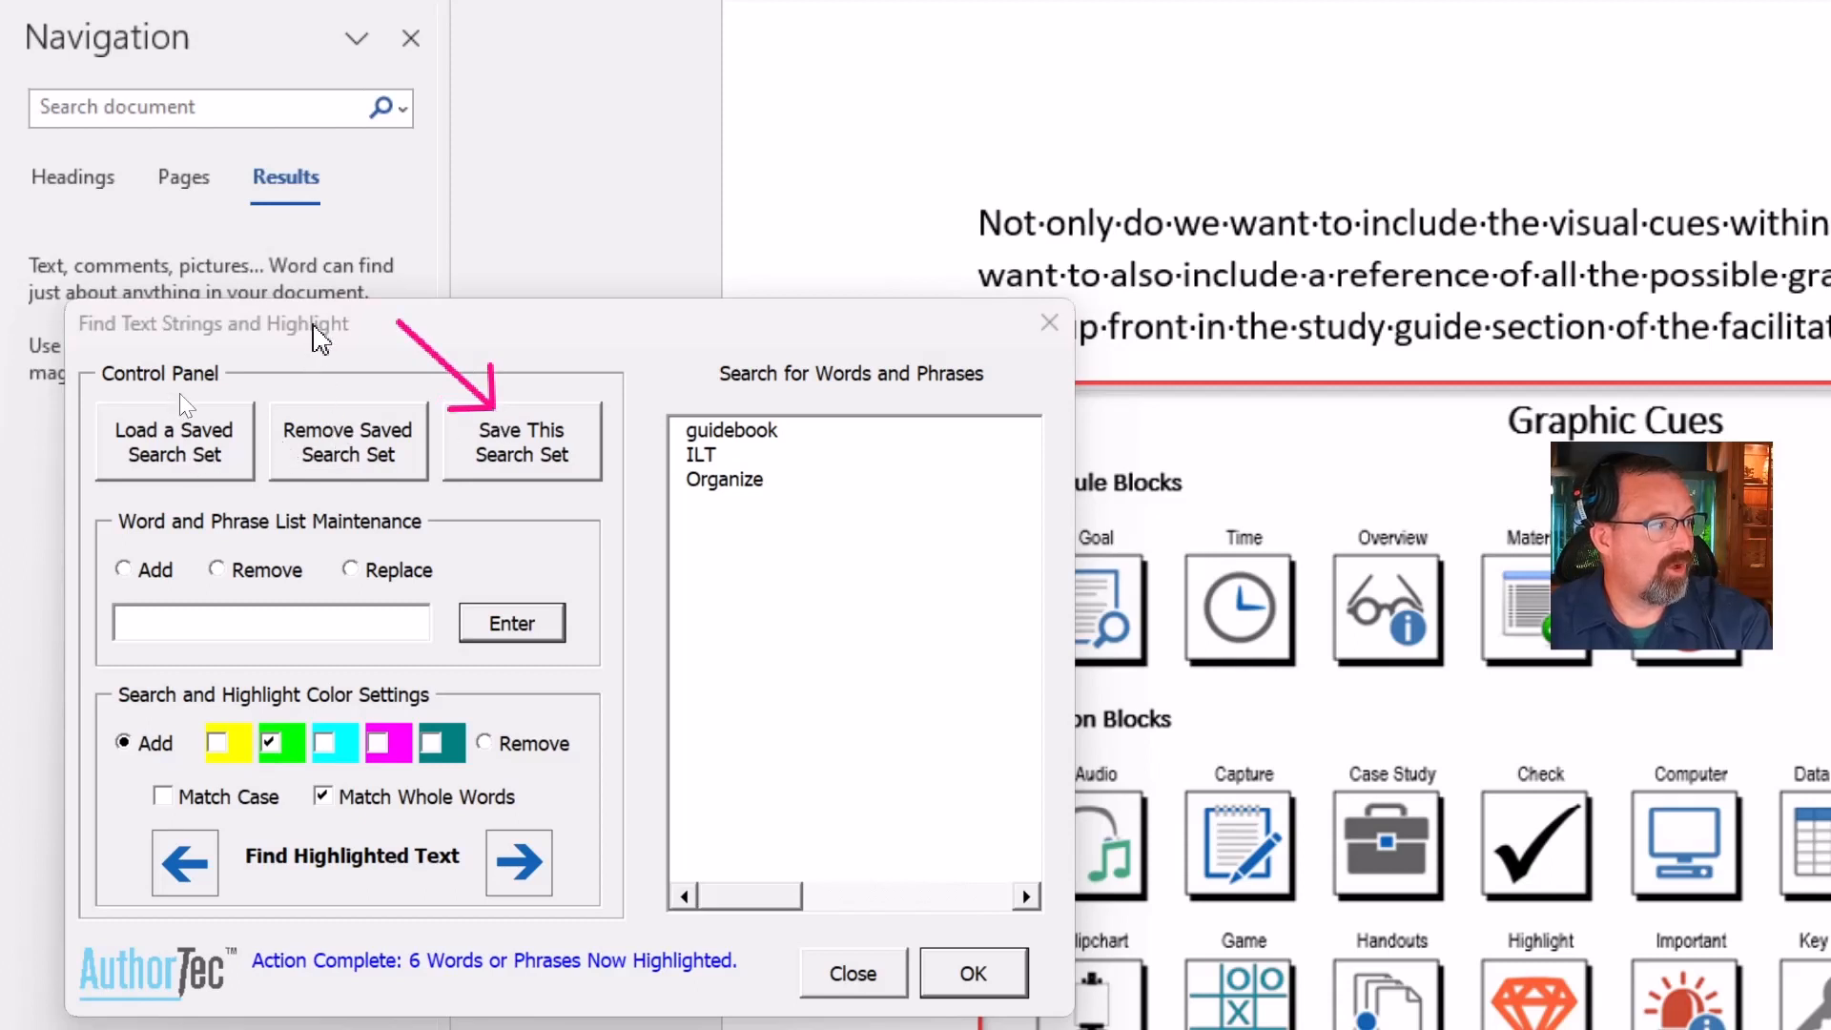
left_click_drag(315, 325, 232, 410)
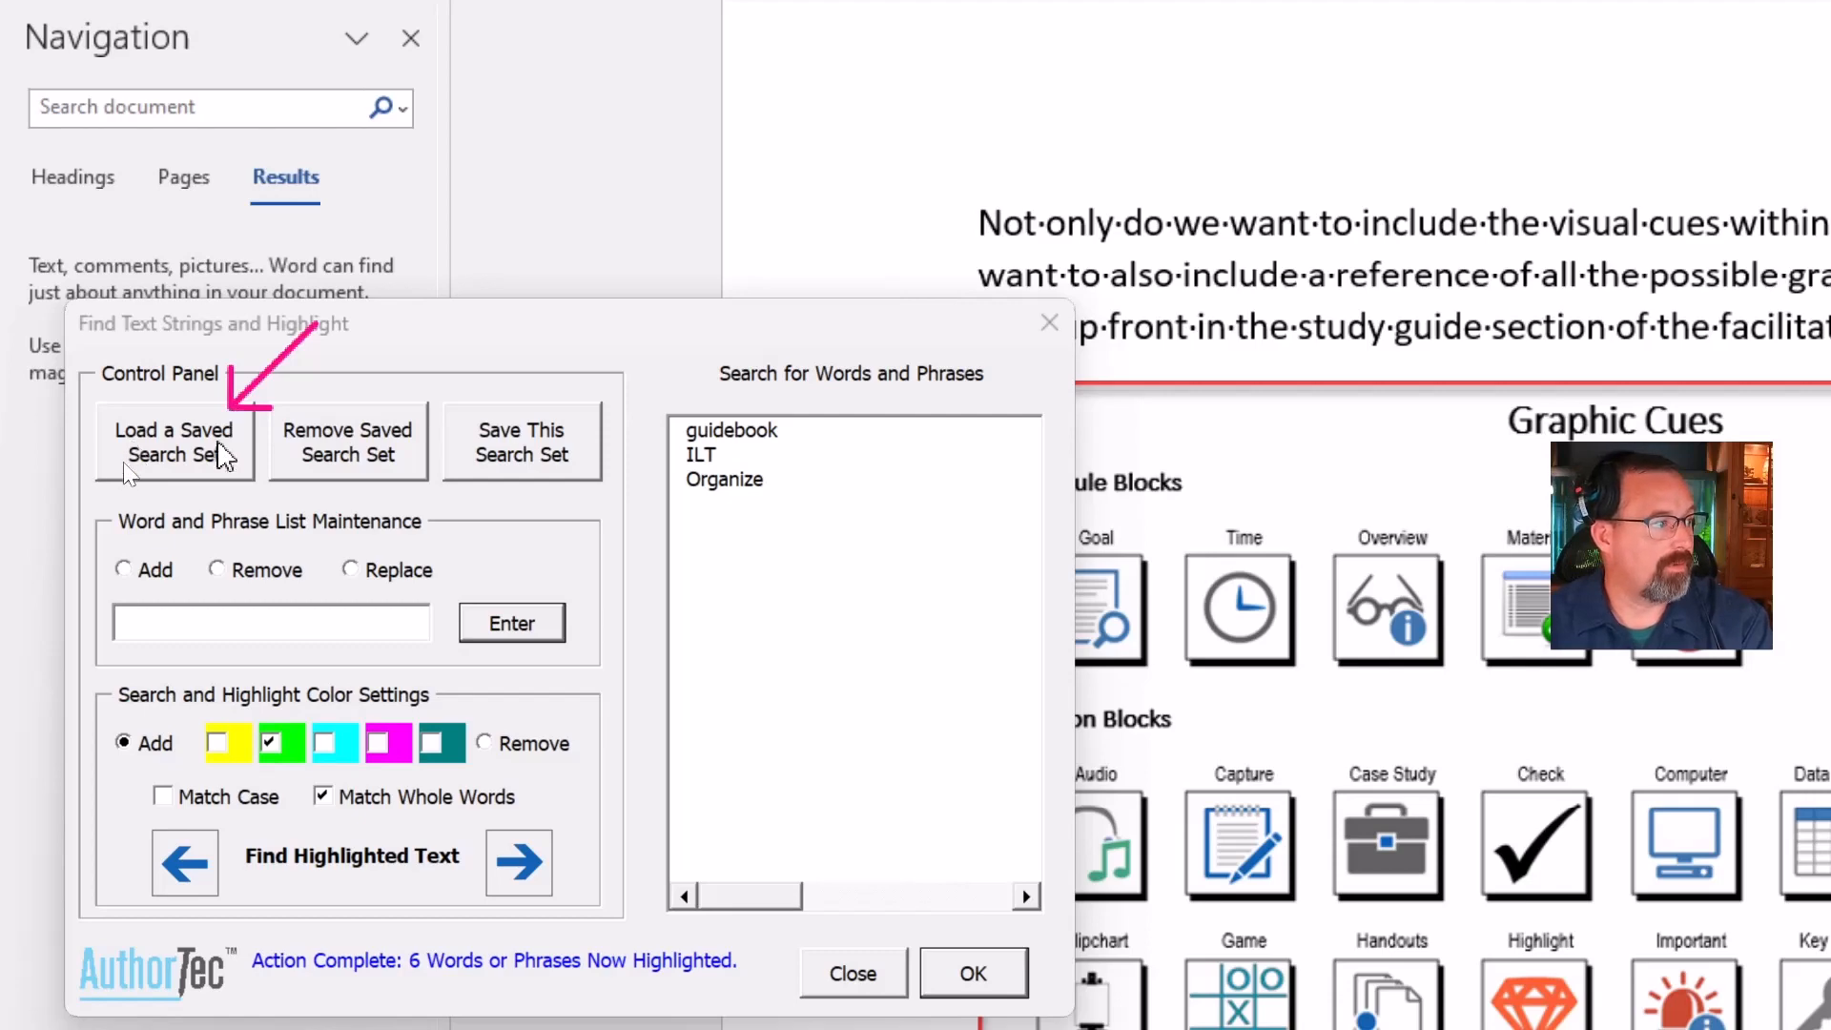
- Load the saved search set ATec_Find_Adjectives and look through its word list
left_click(217, 465)
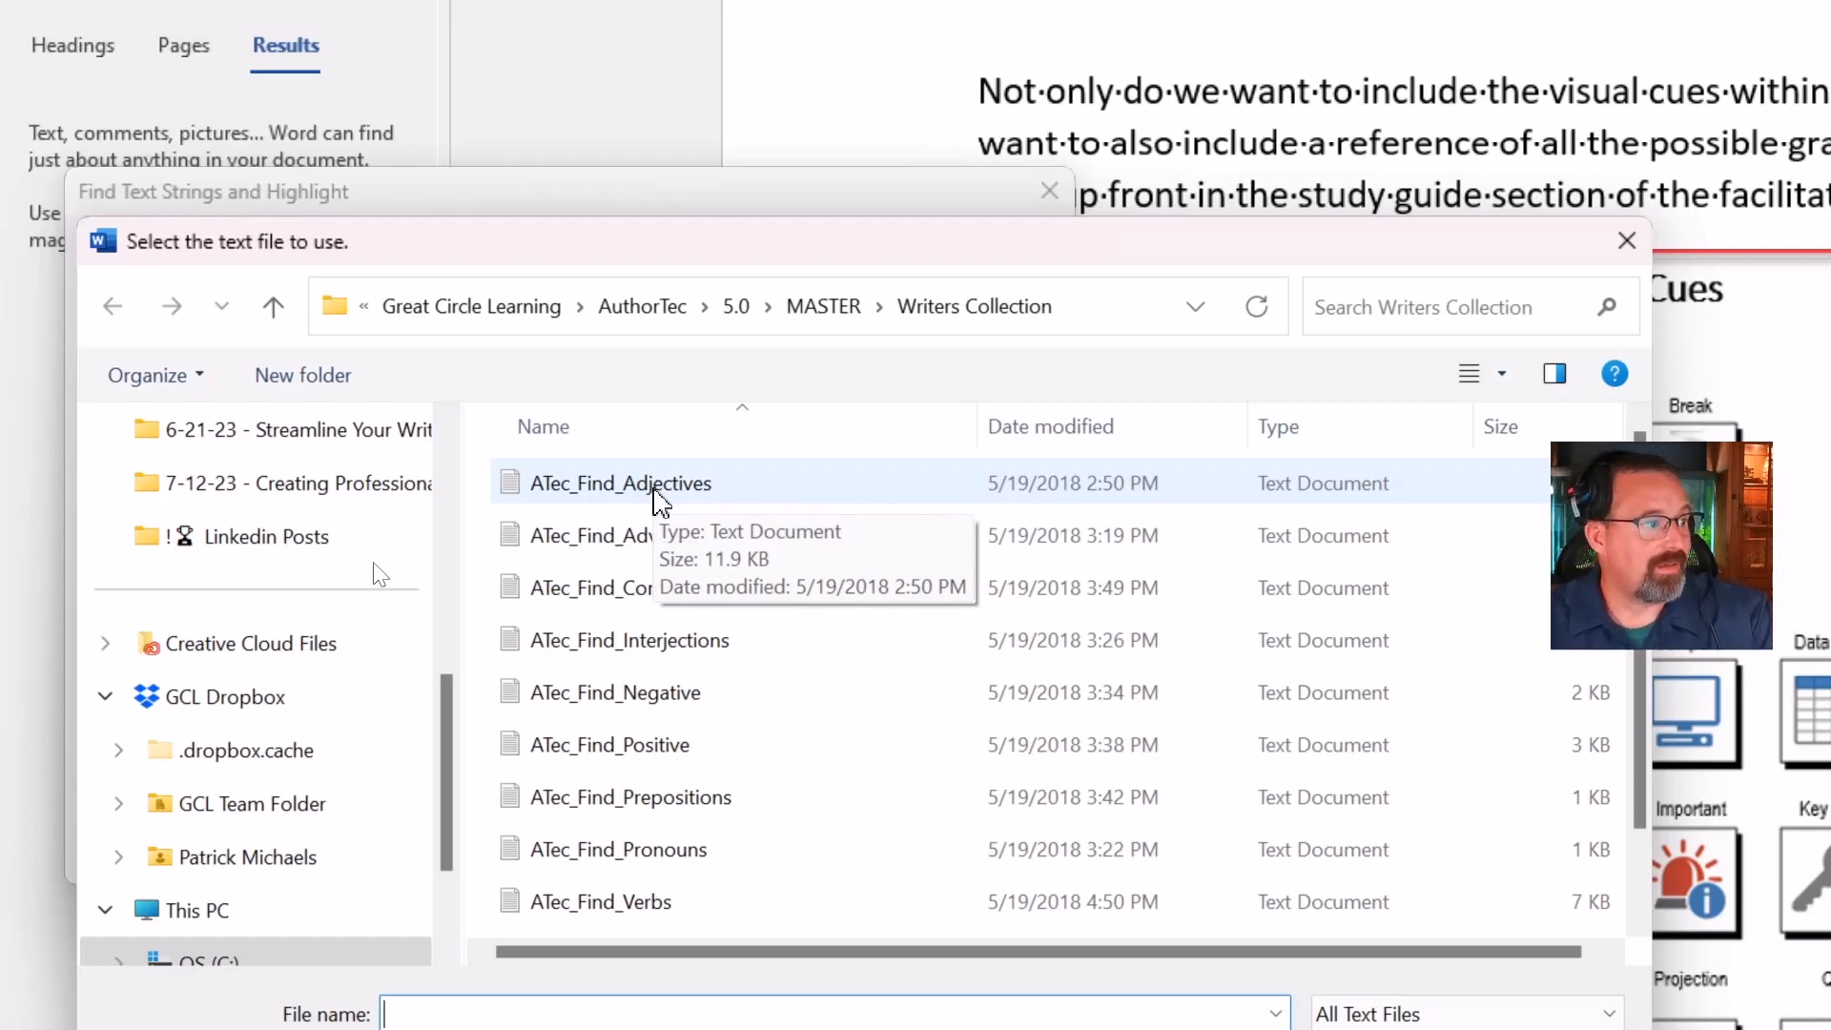
left_click(656, 492)
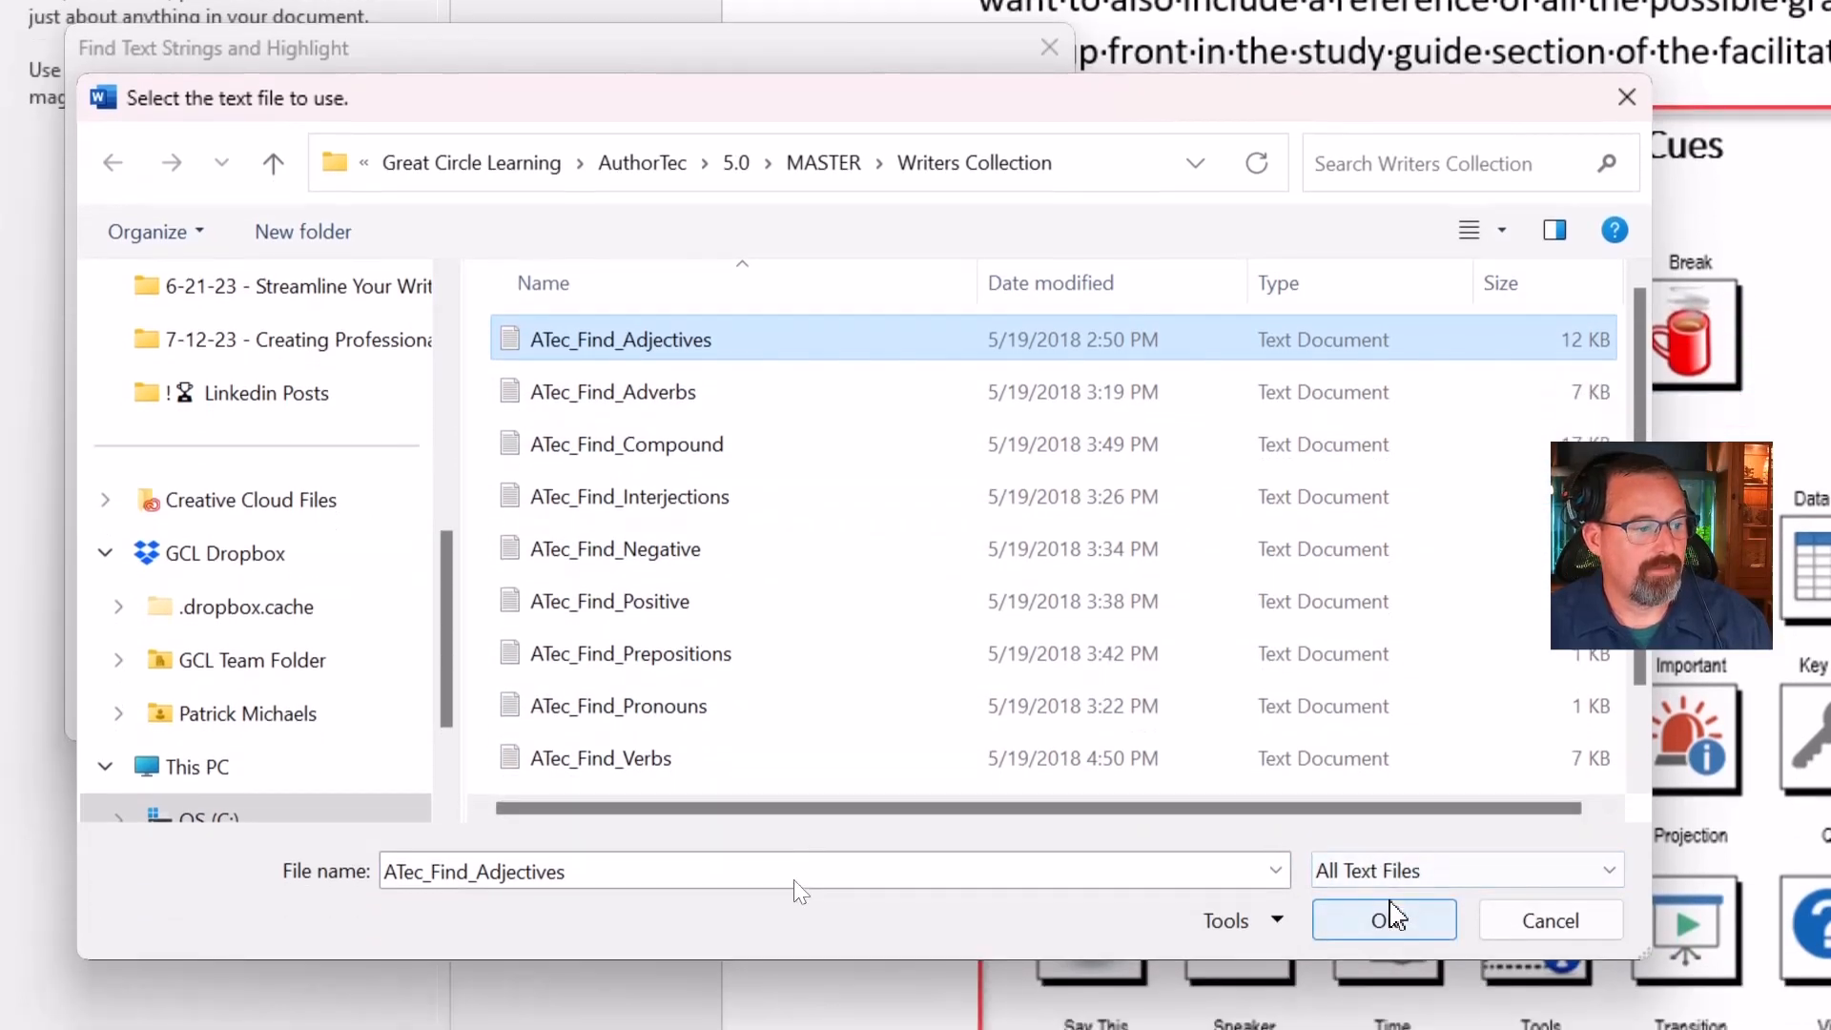
left_click(1389, 952)
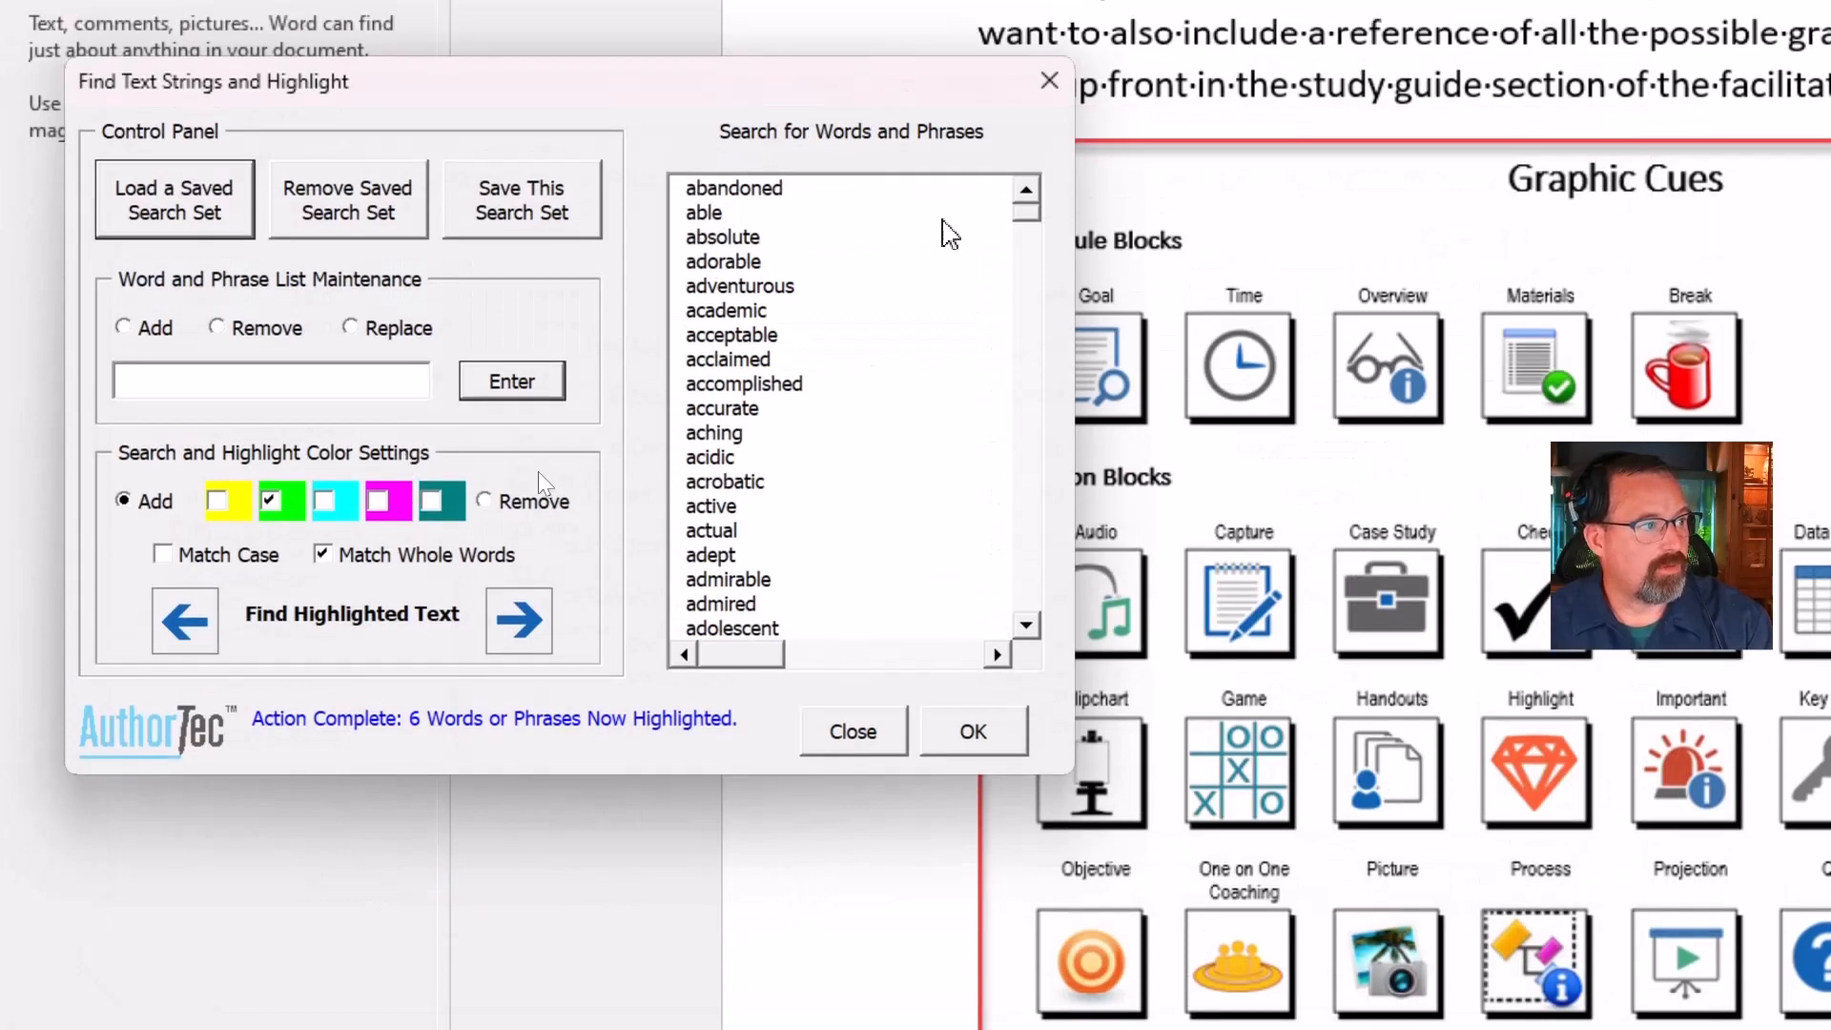
left_click(1025, 216)
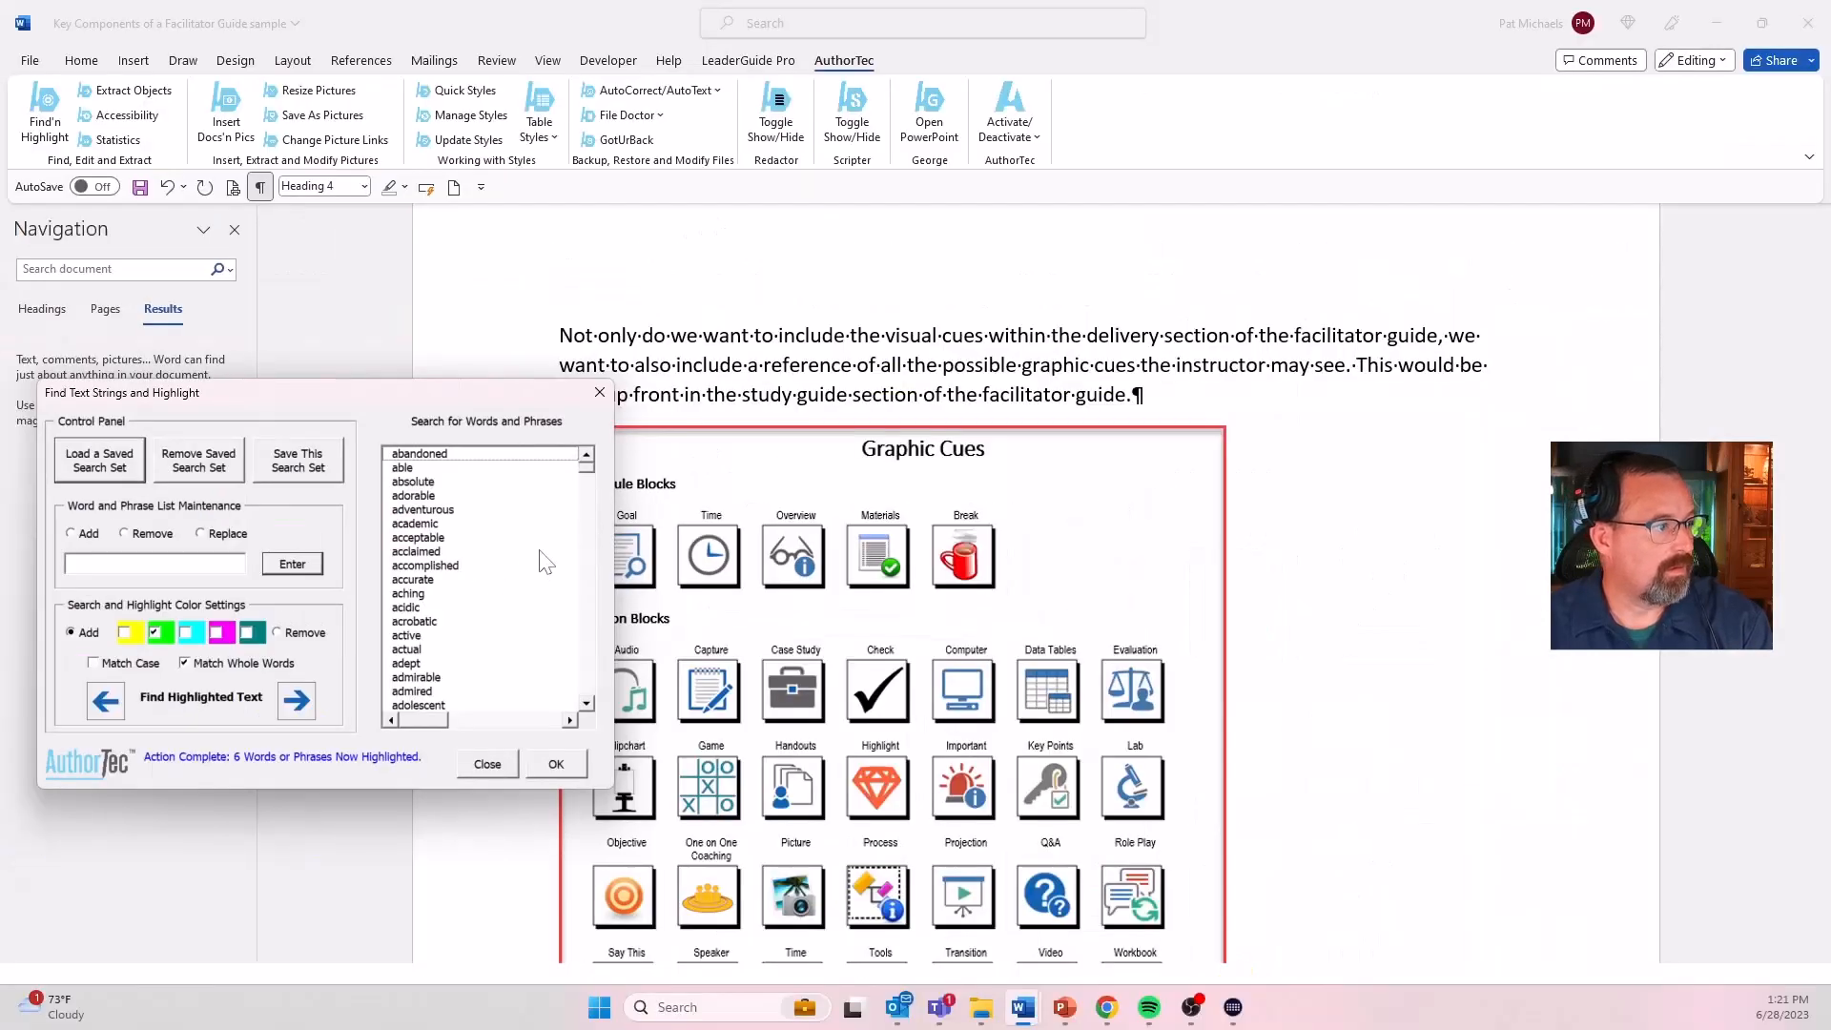
left_click(959, 334)
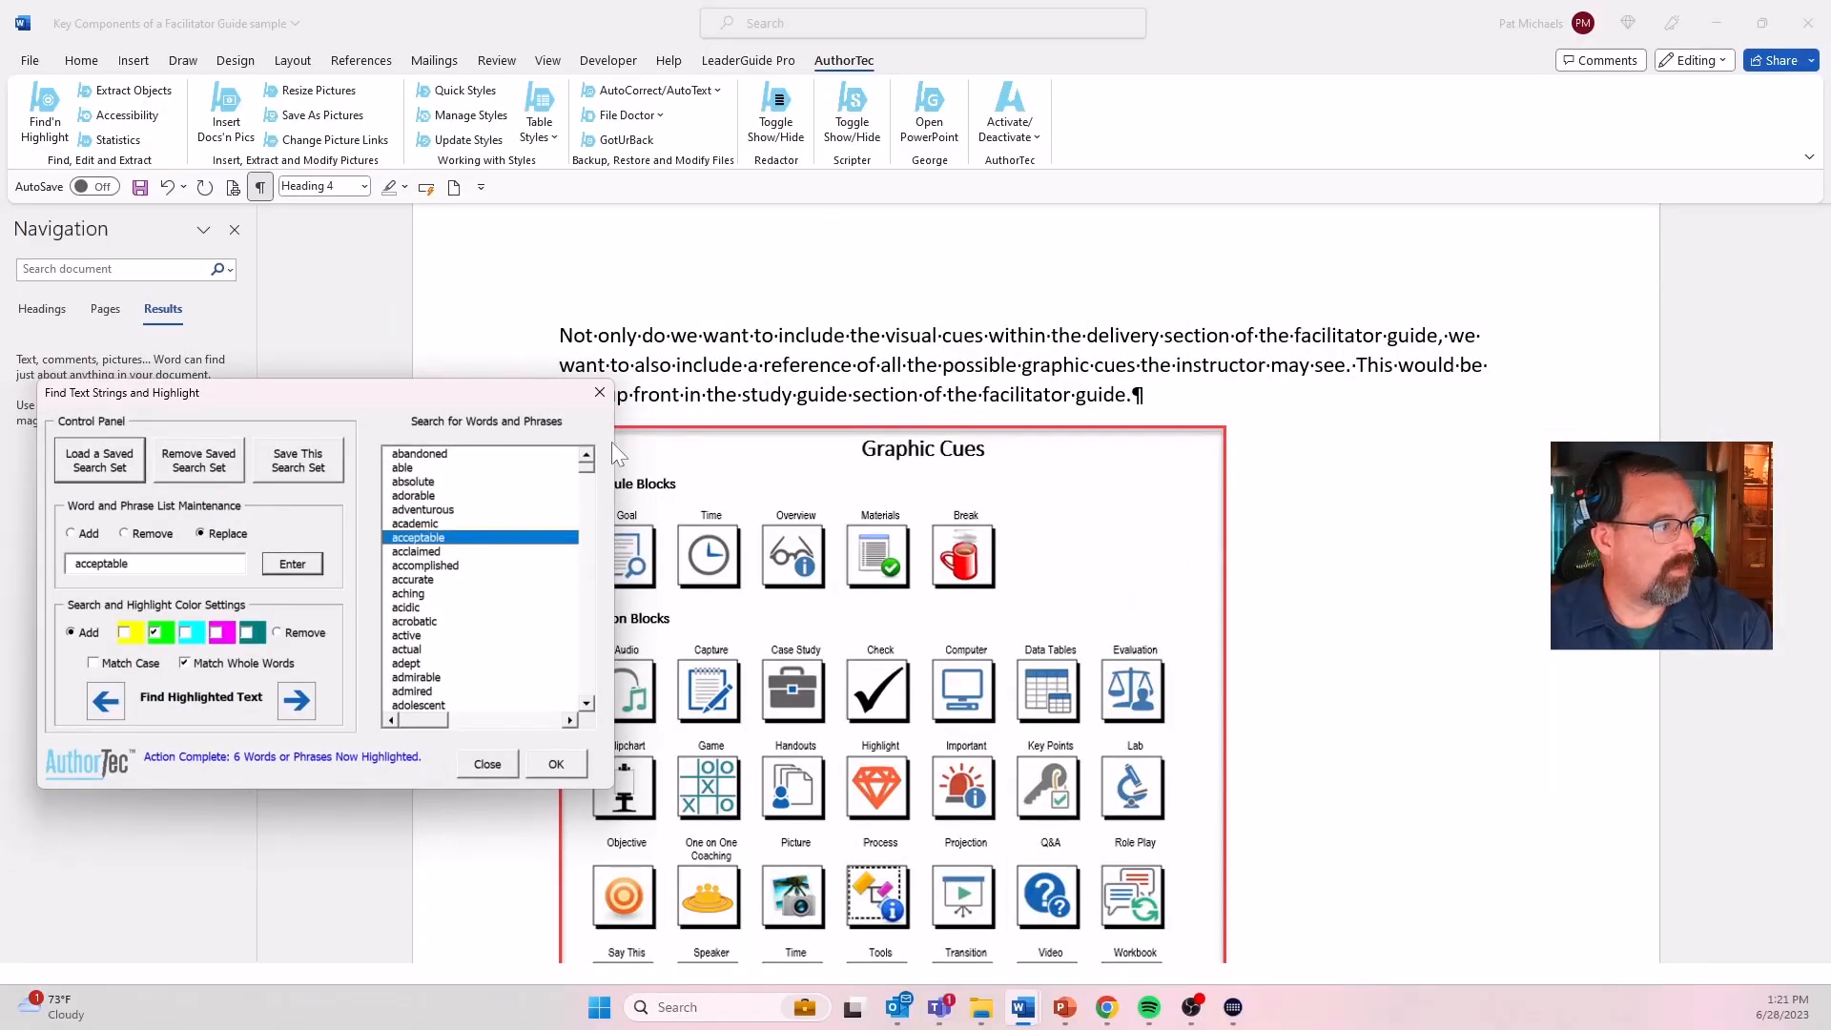
left_click(585, 706)
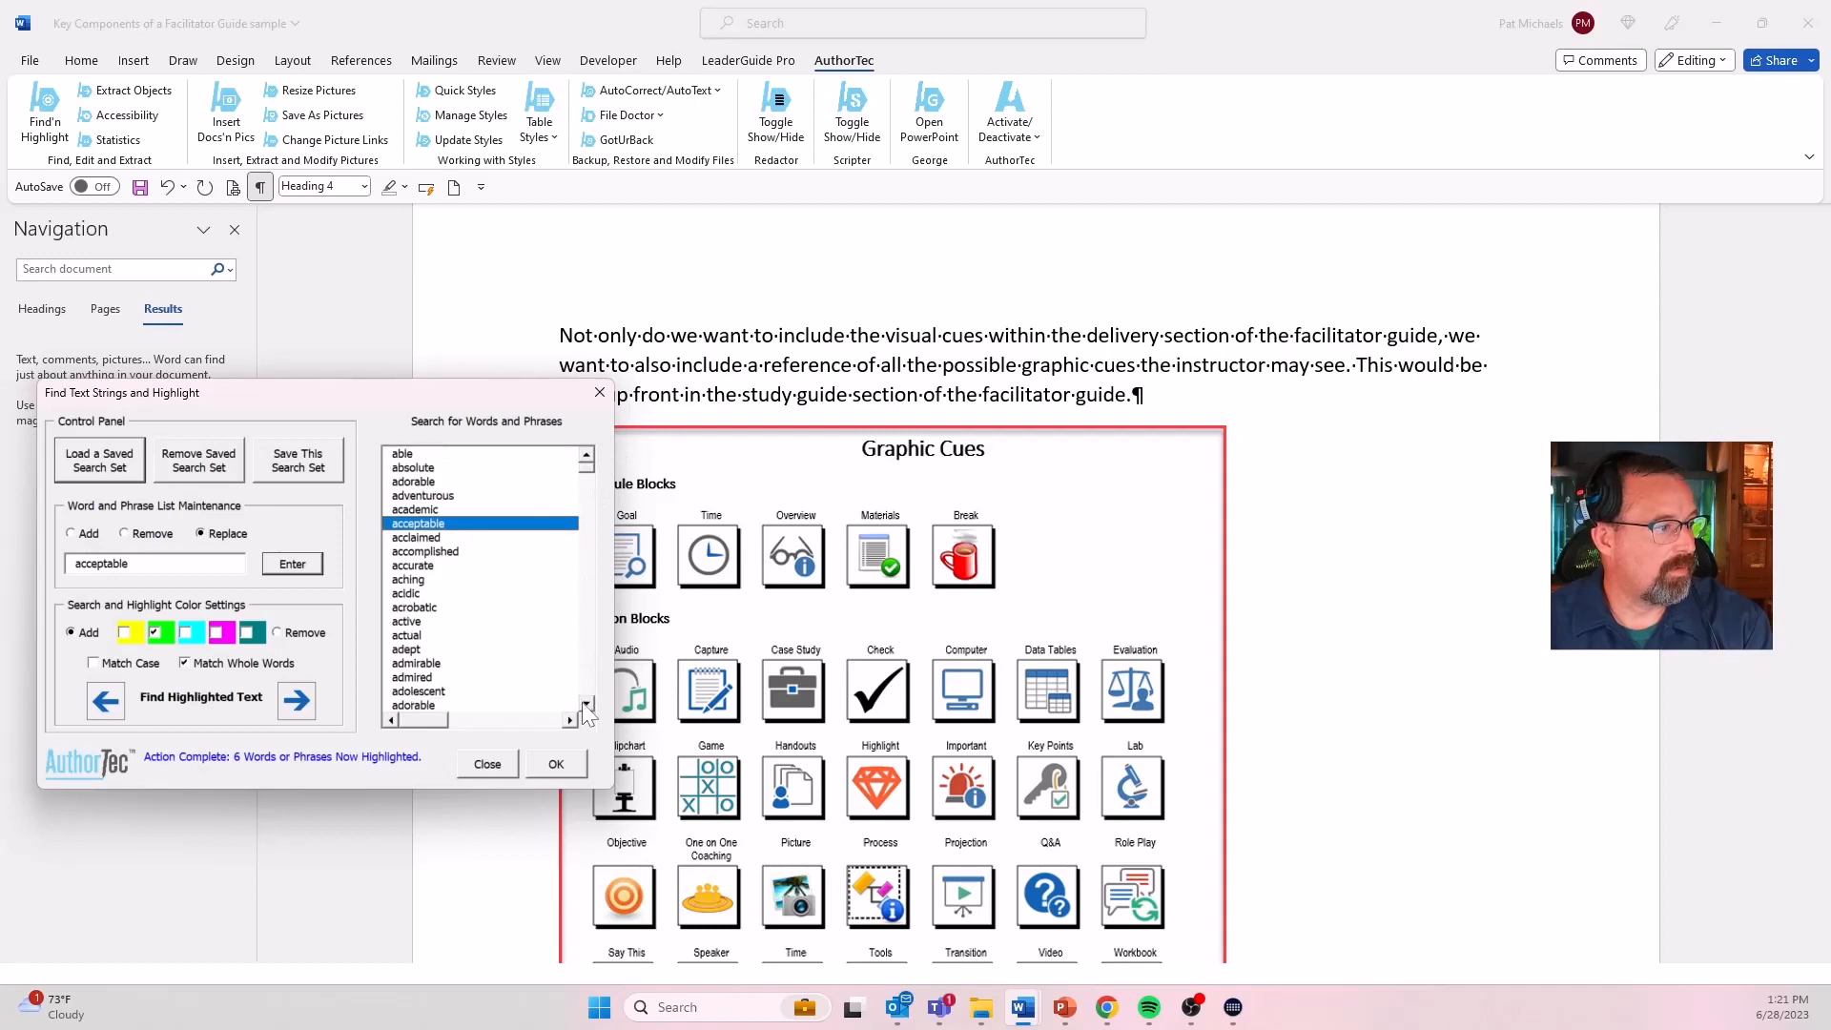
left_click_drag(585, 706, 586, 705)
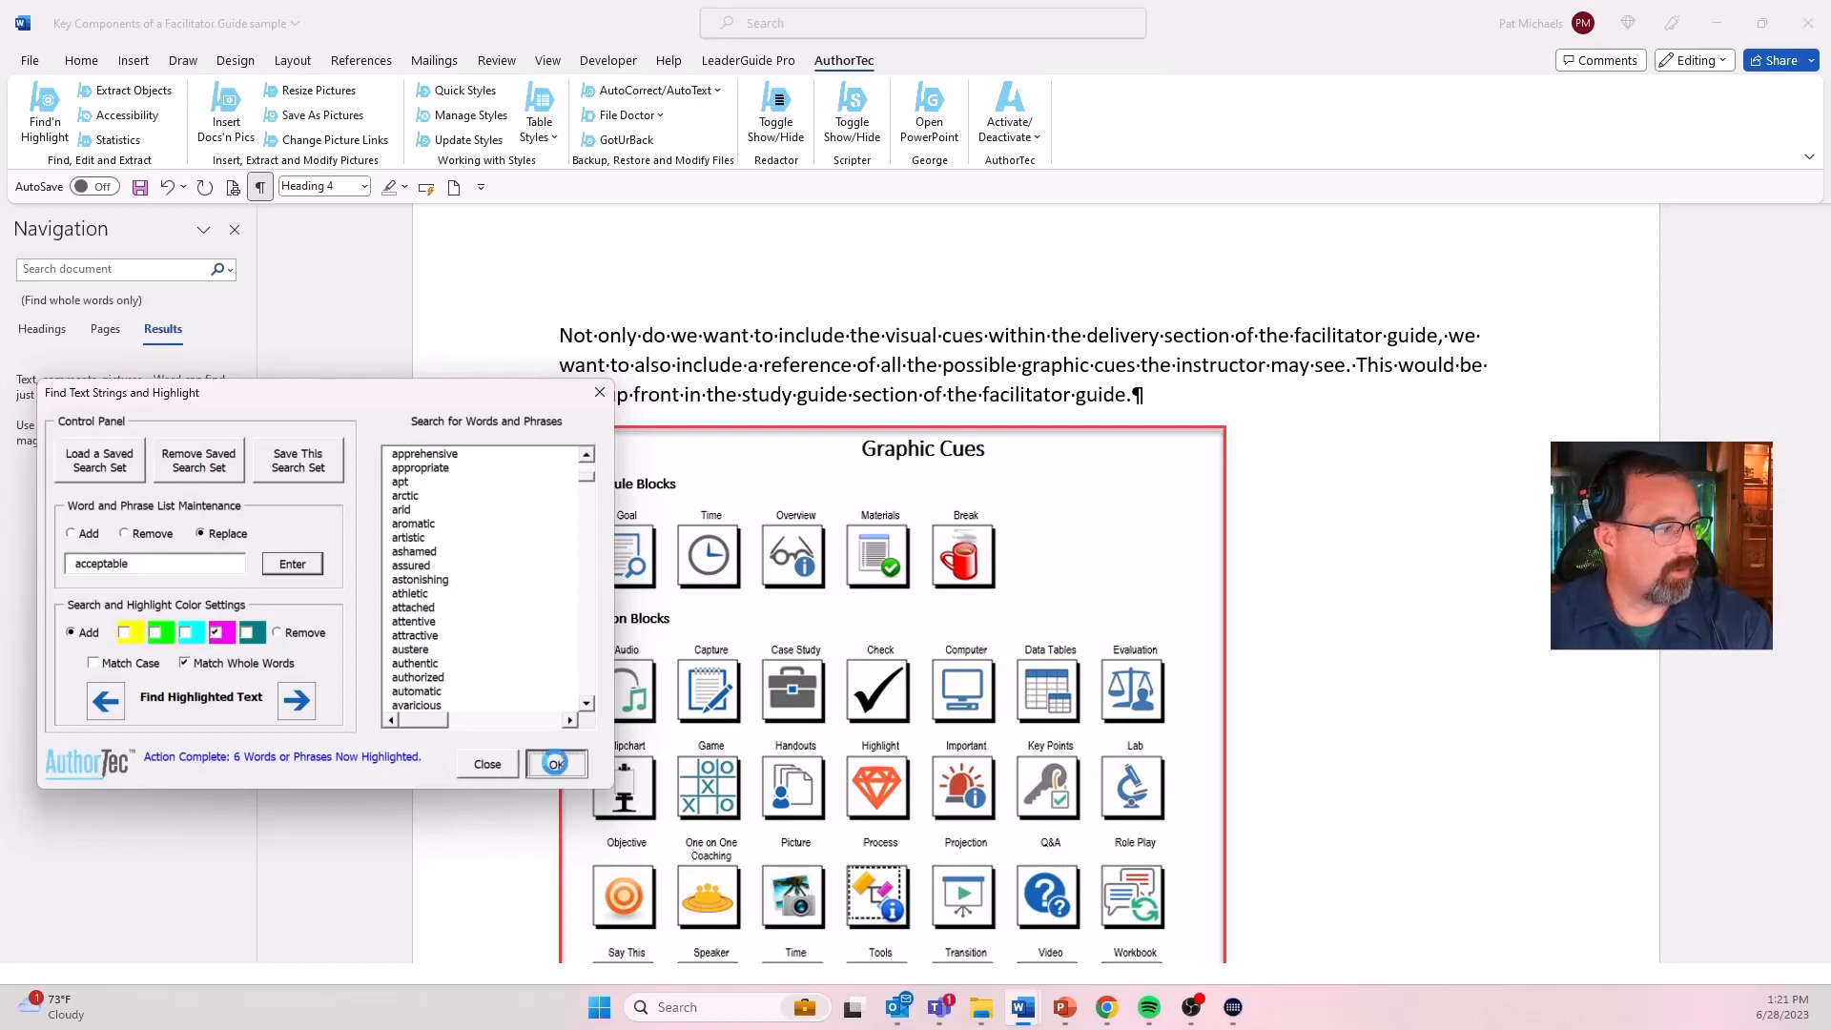
- Highlight all listed adjectives in magenta, close the highlighting dialog, and review the highlights back to the document's title
left_click(555, 763)
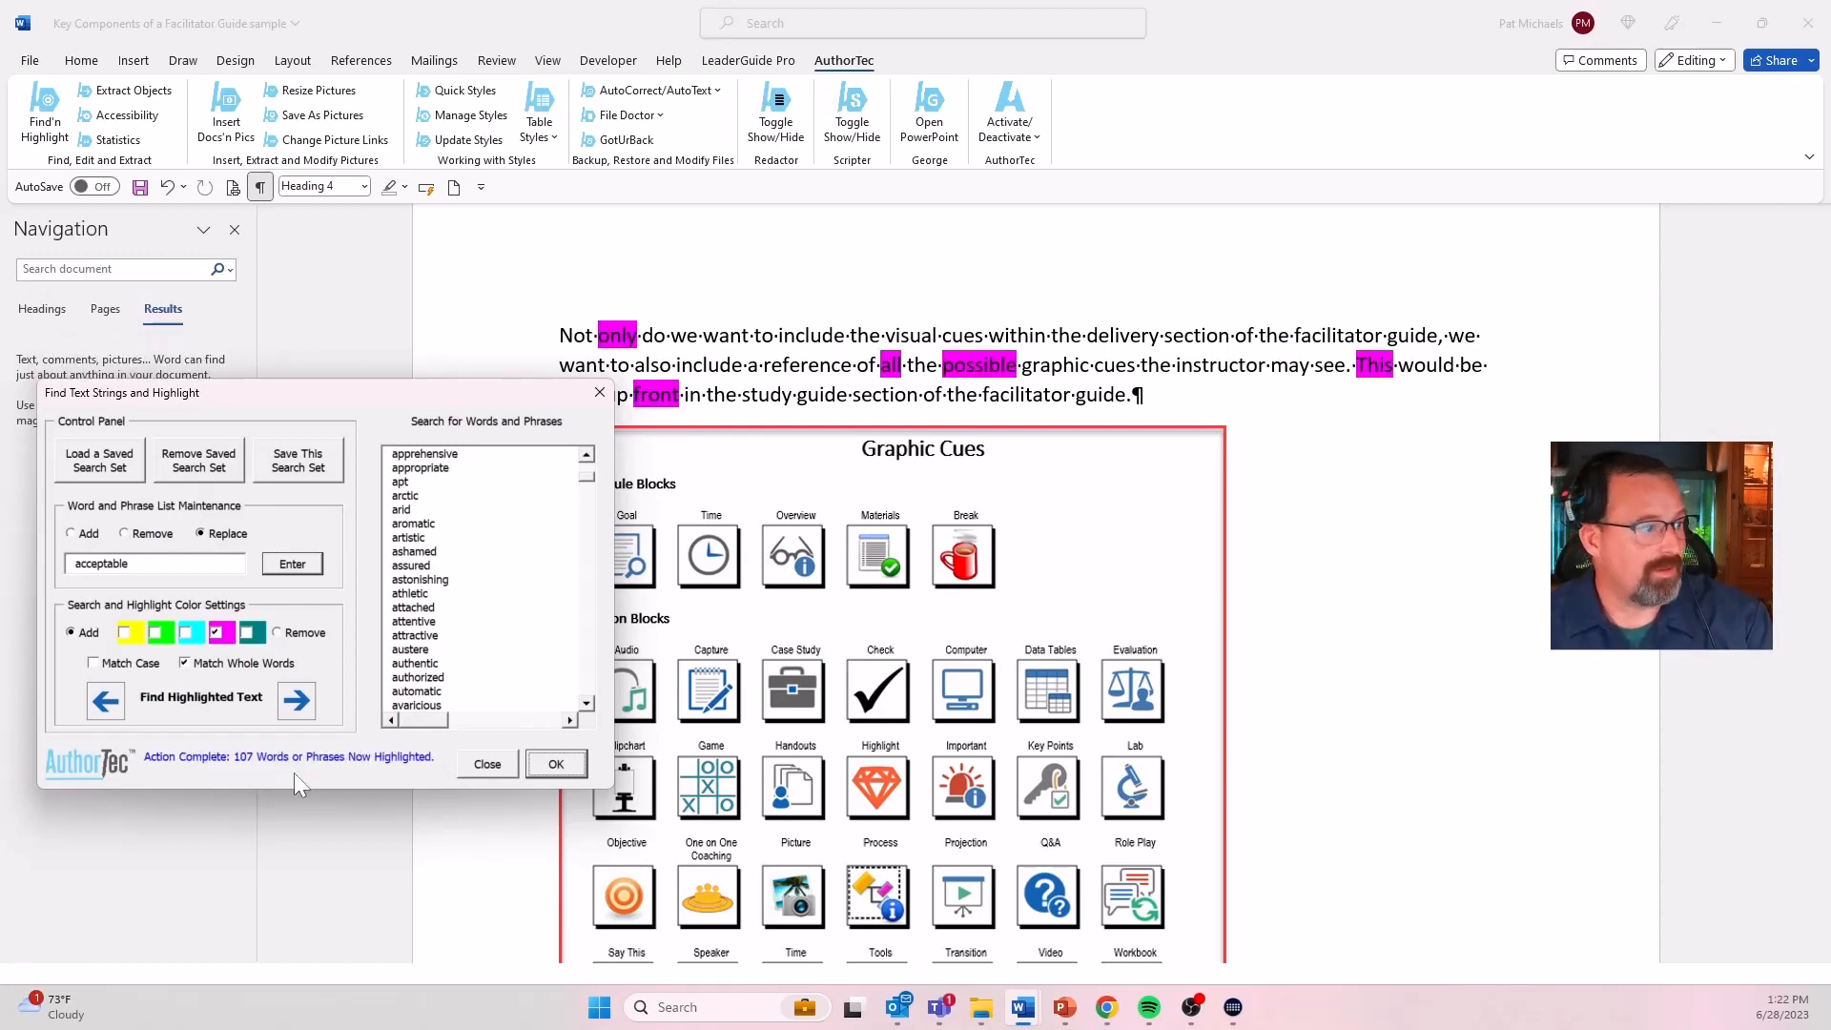
left_click(486, 765)
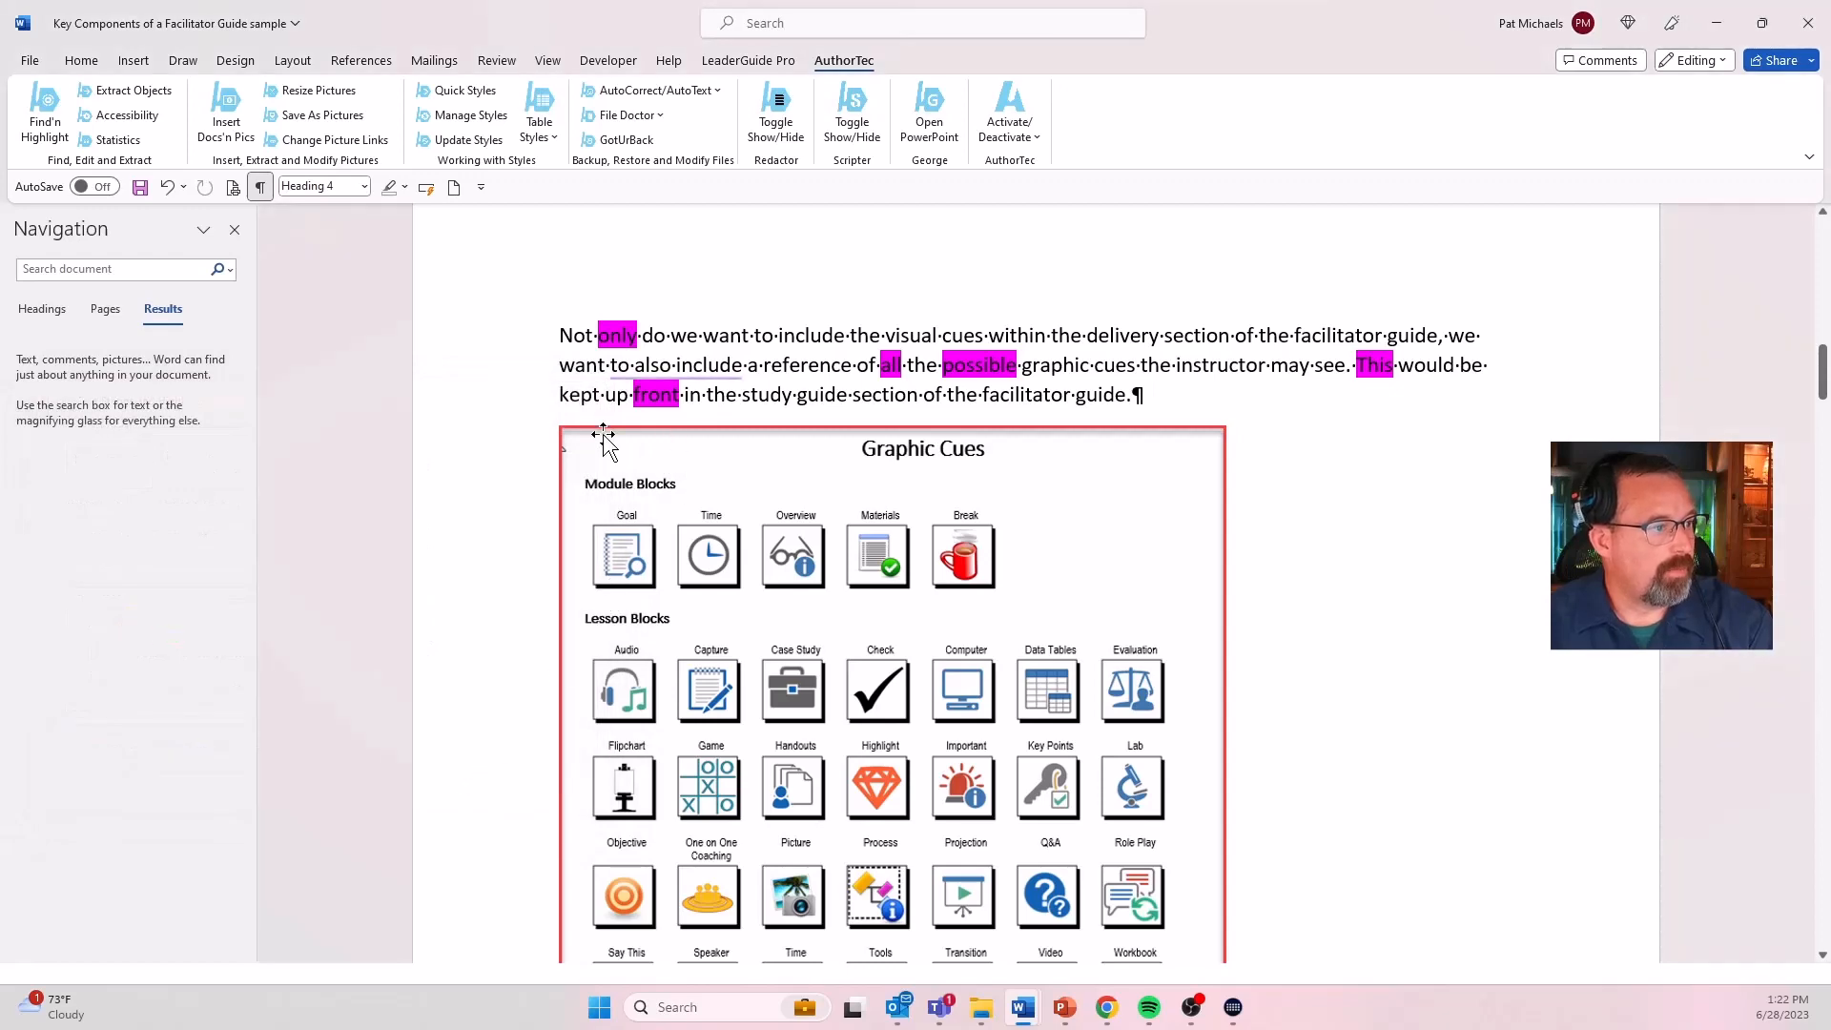
scroll(658, 446, "up", 8)
scroll(602, 437, "up", 4)
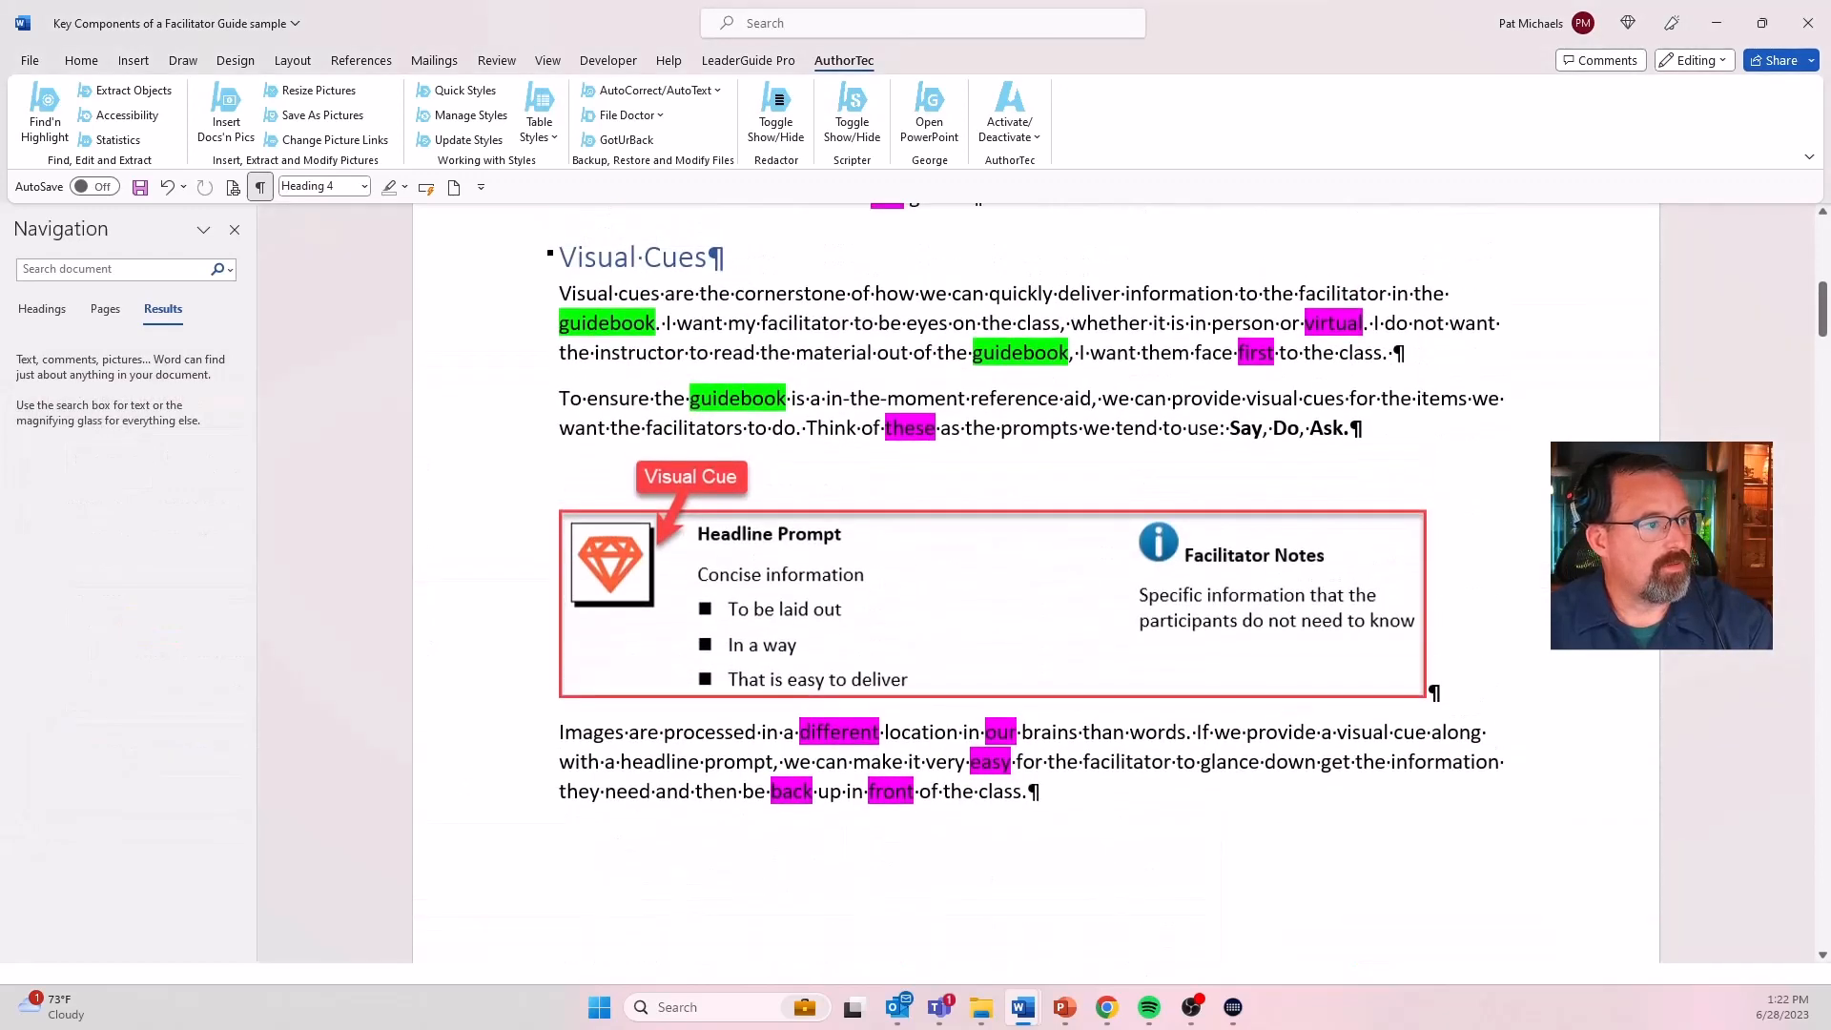
scroll(596, 446, "up", 2)
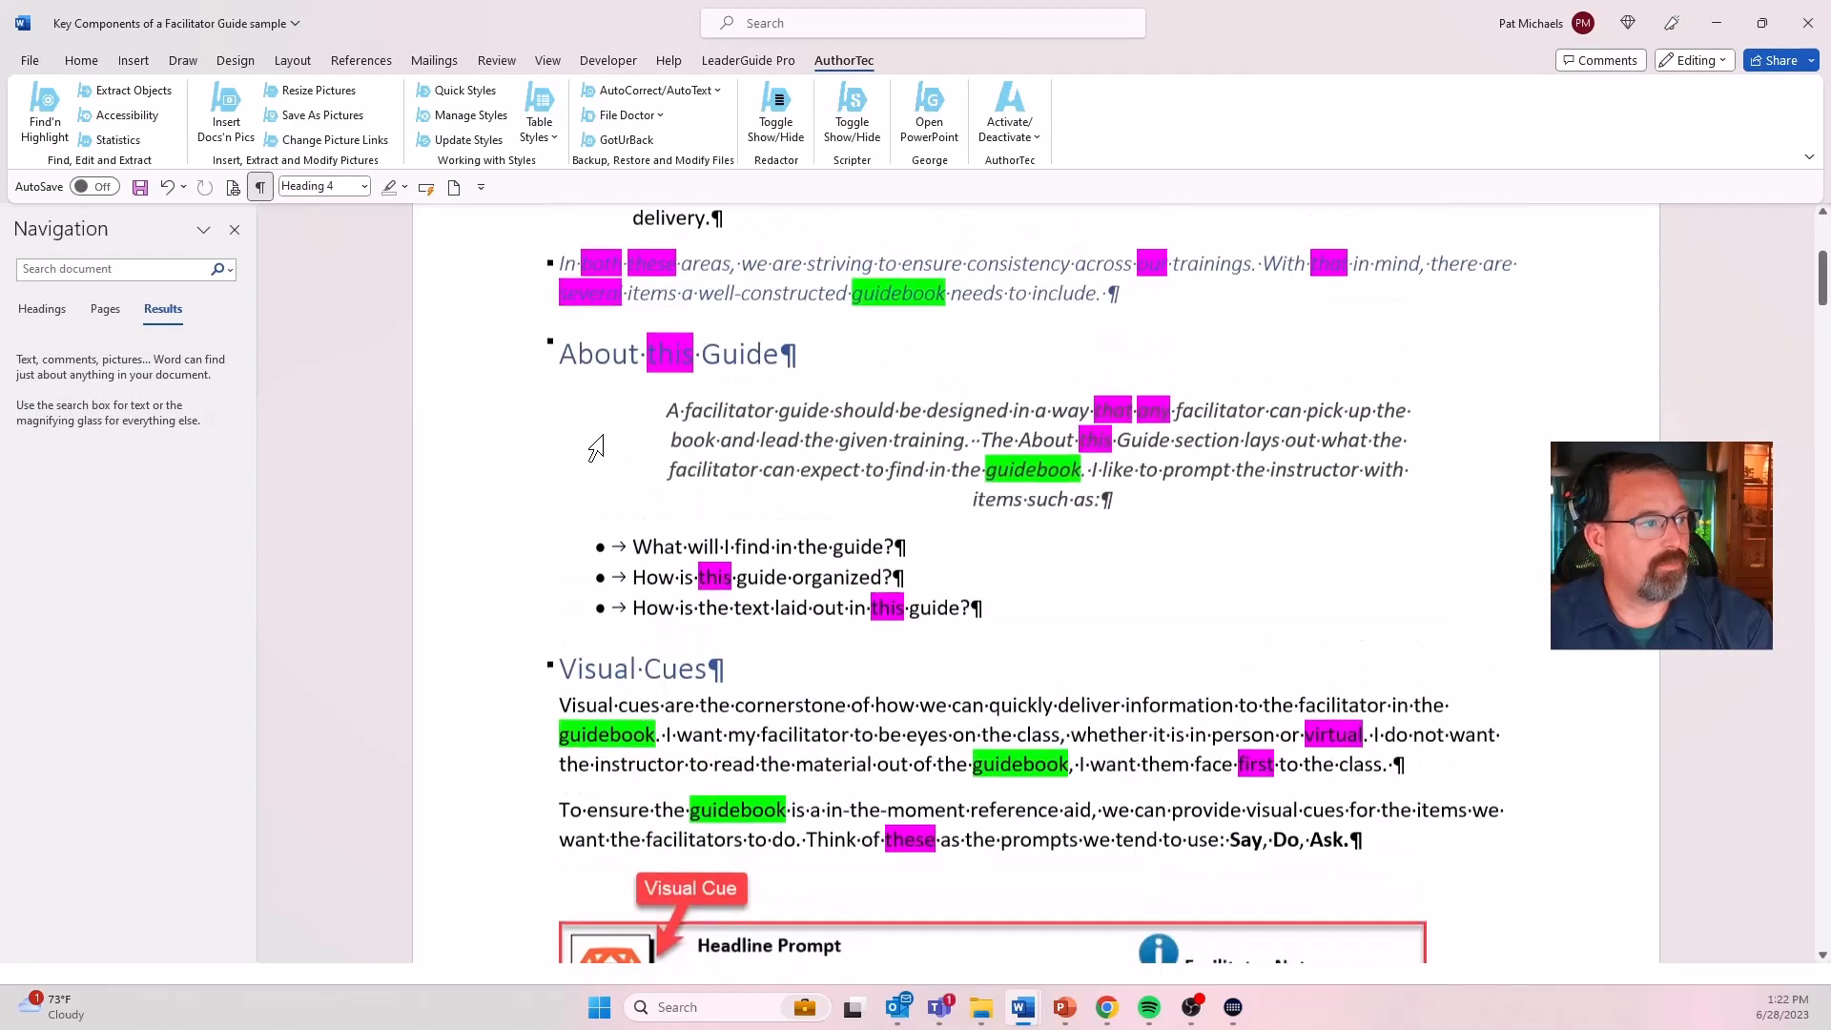
scroll(641, 298, "up", 4)
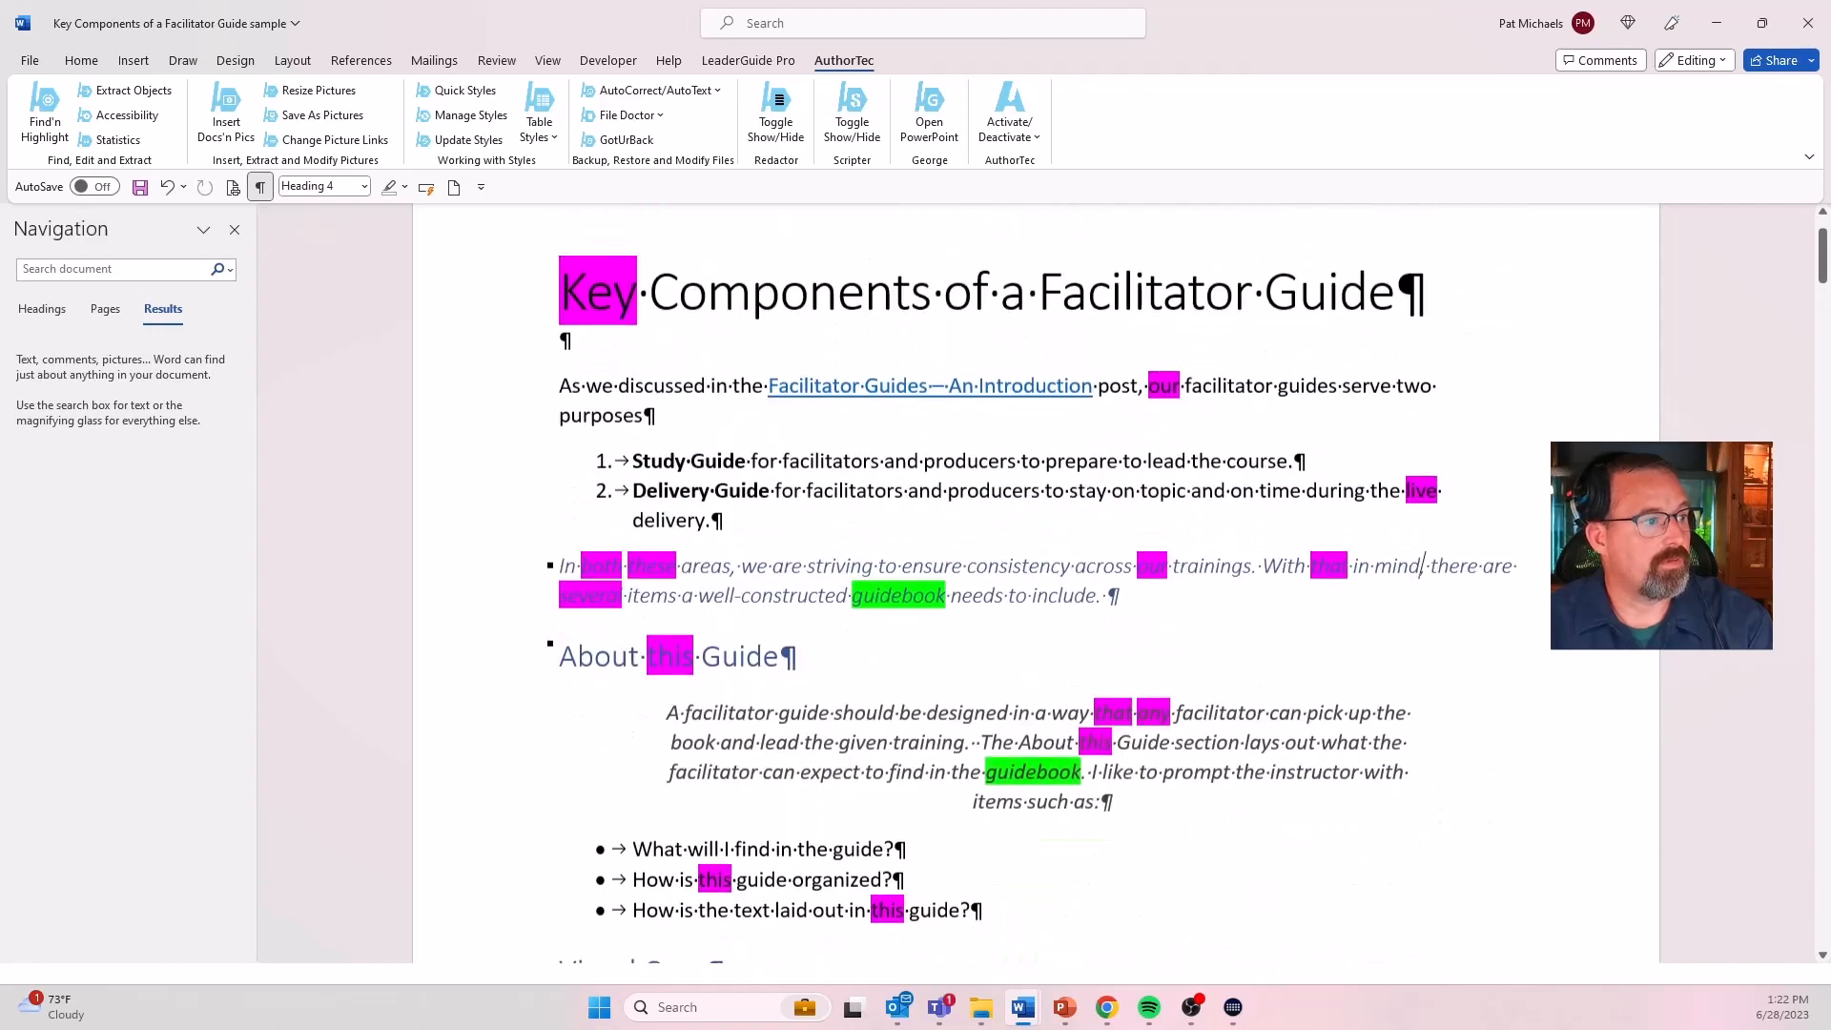
- Remove the highlight from the word "different" in the paragraph under "Why is this course being run?"
scroll(641, 297, "down", 5)
scroll(641, 298, "down", 7)
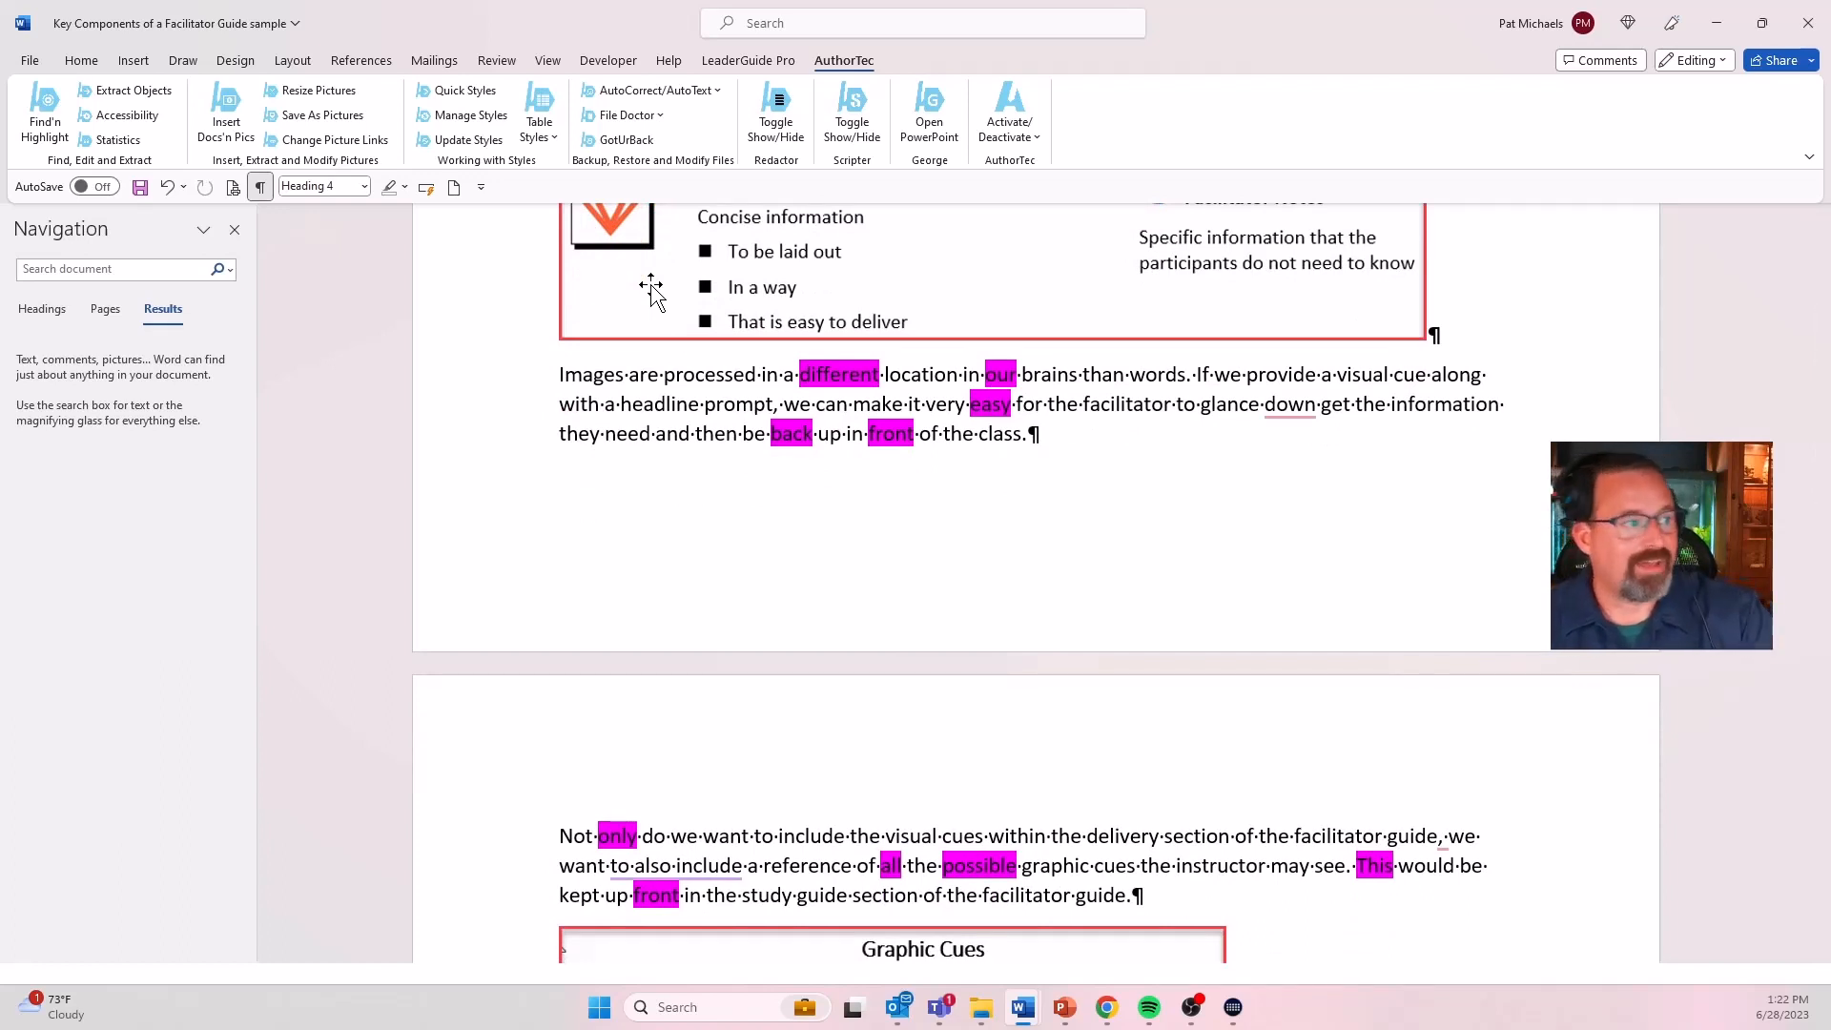
scroll(806, 329, "down", 2)
scroll(815, 334, "down", 12)
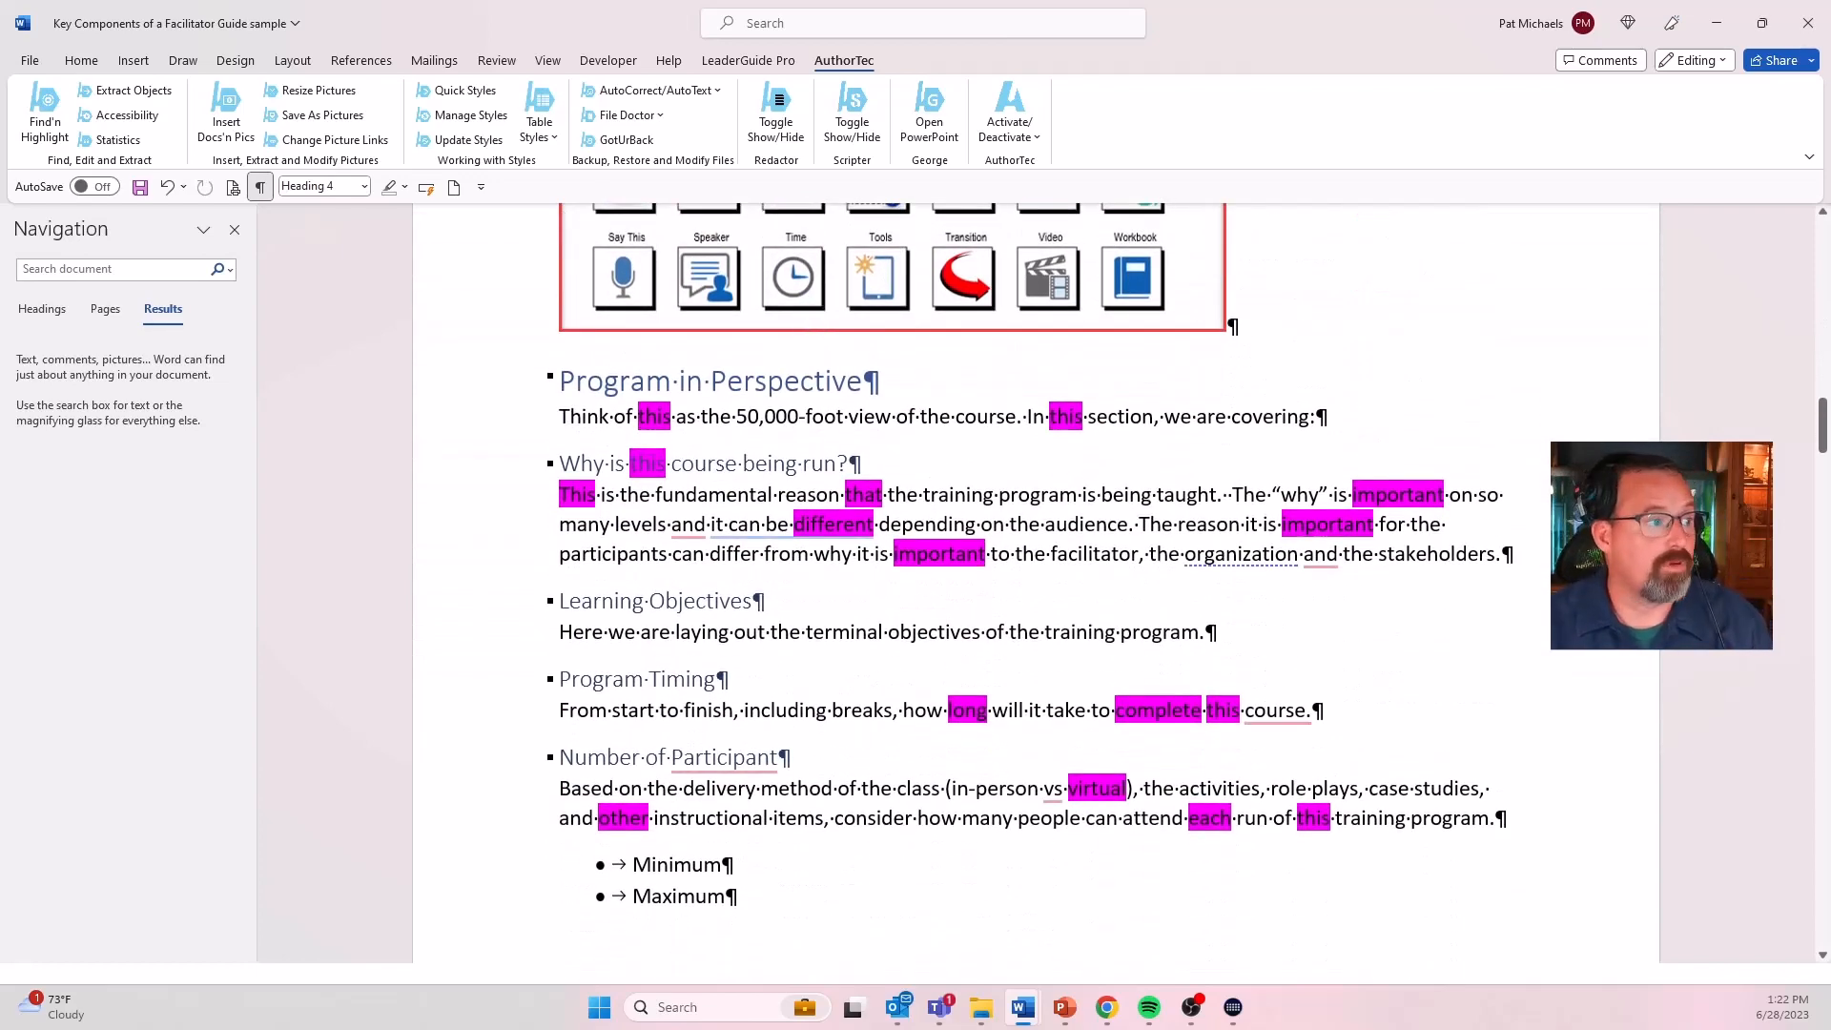
mouse_move(806, 526)
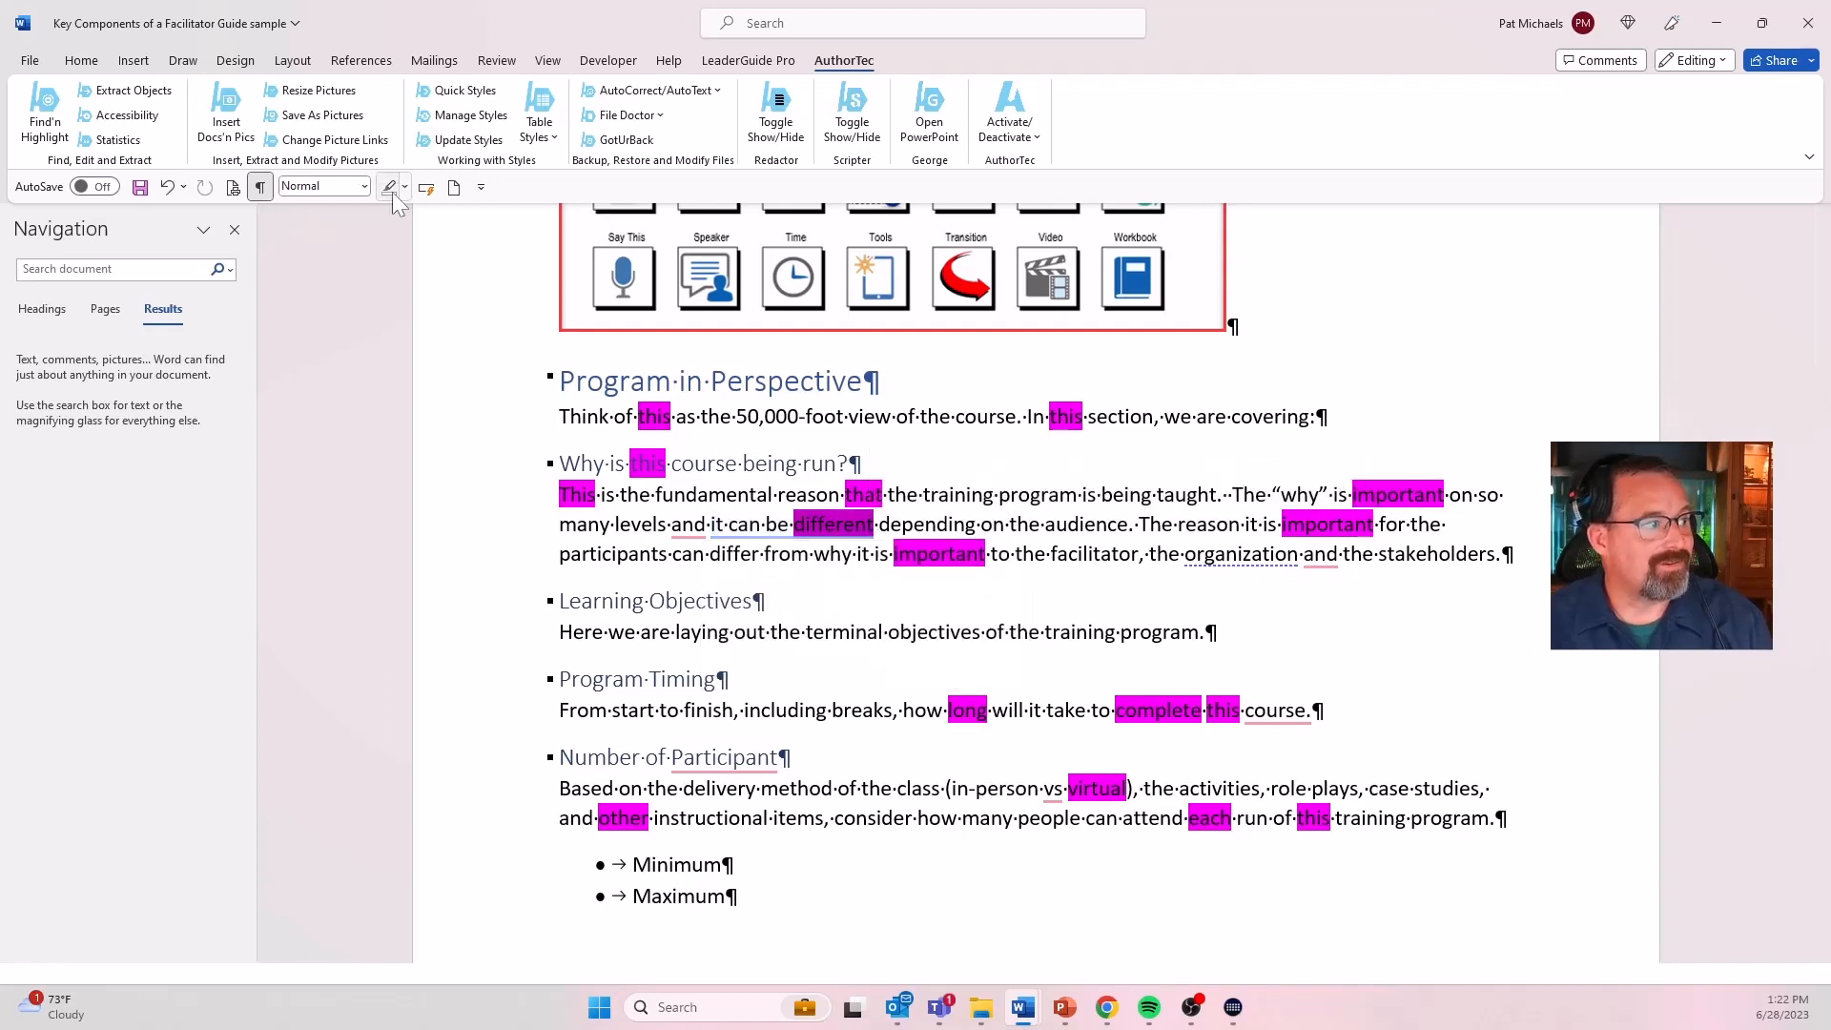
left_click(82, 61)
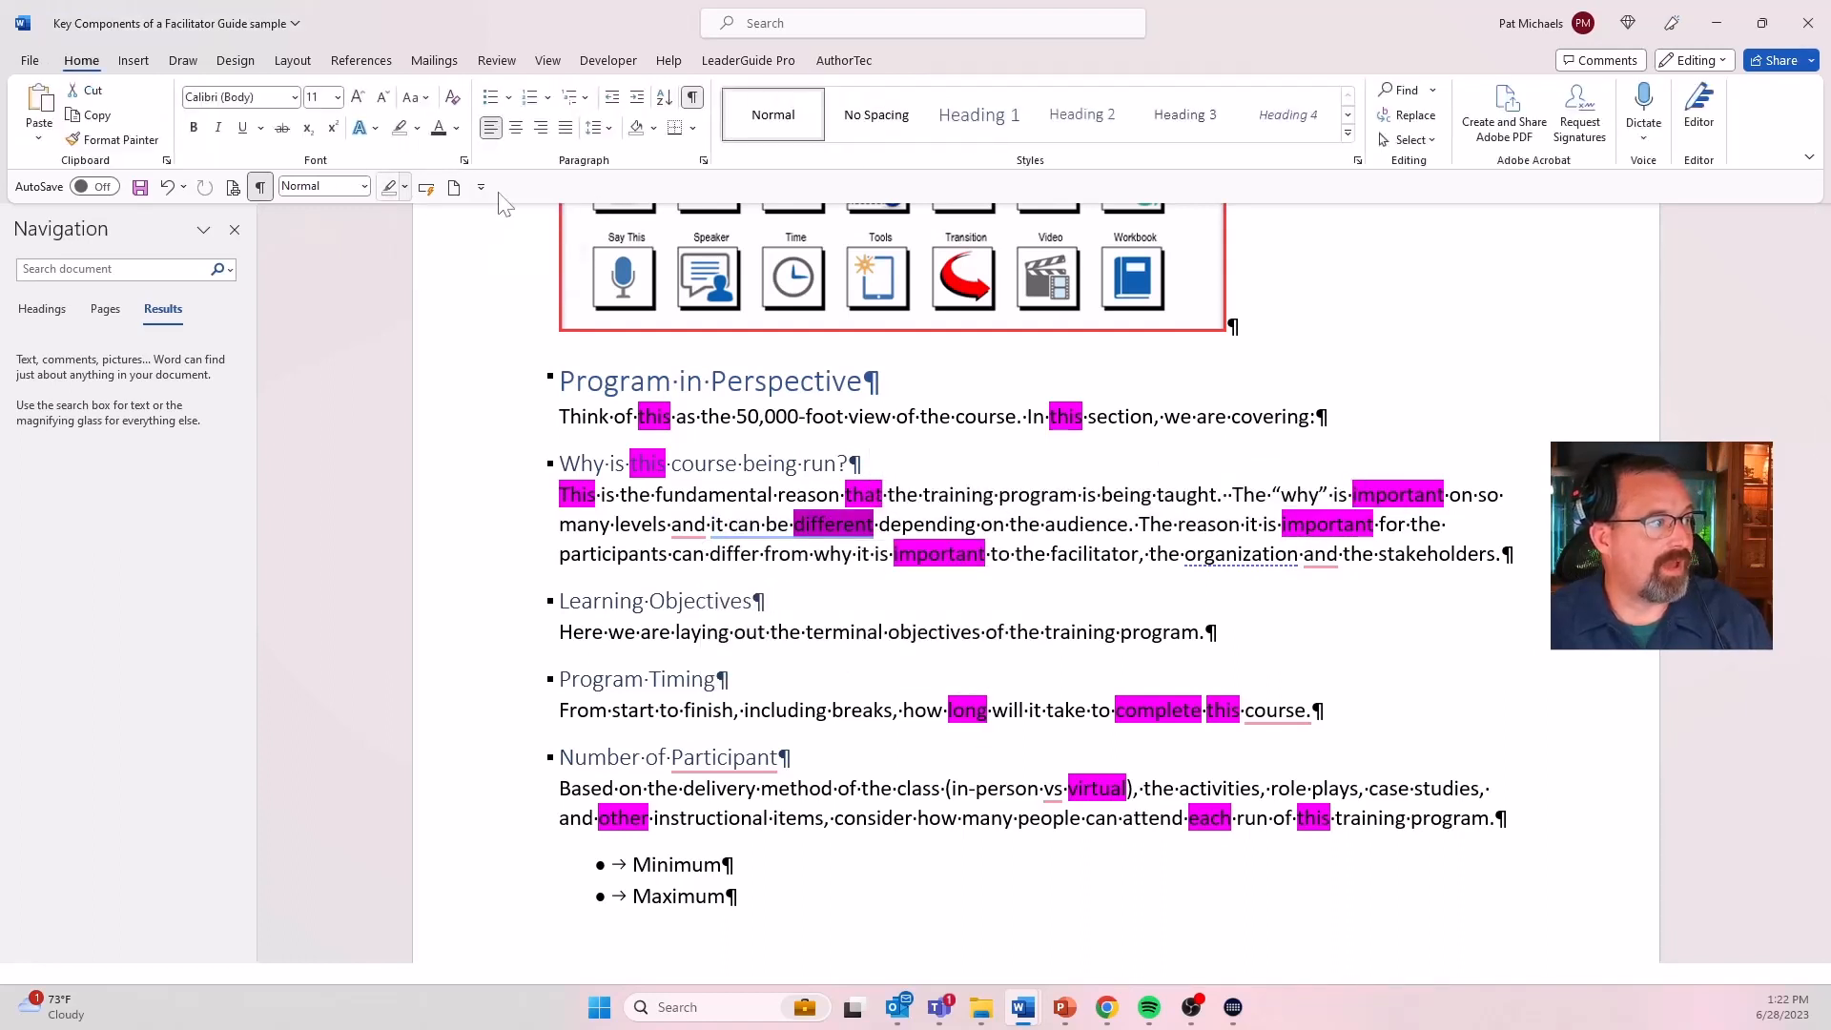
left_click(400, 131)
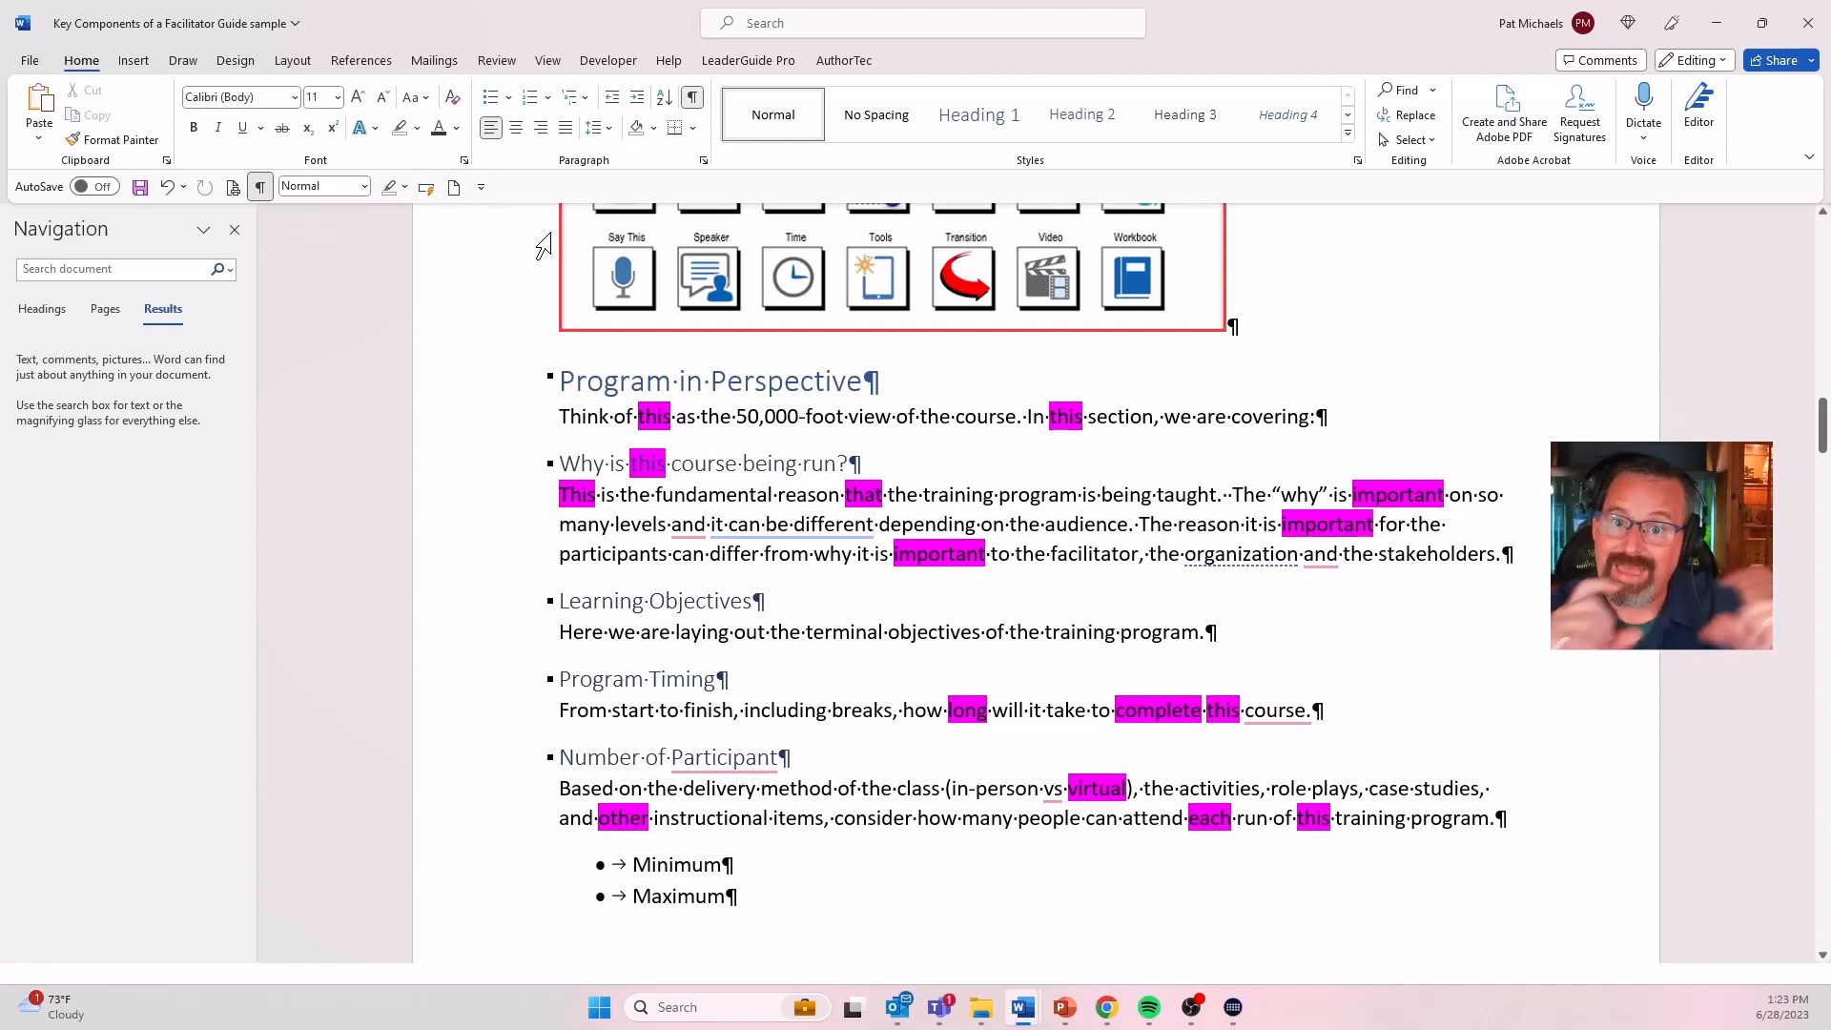
- Remove all magenta highlights from the document with Find'n Highlight
left_click(842, 61)
left_click(65, 133)
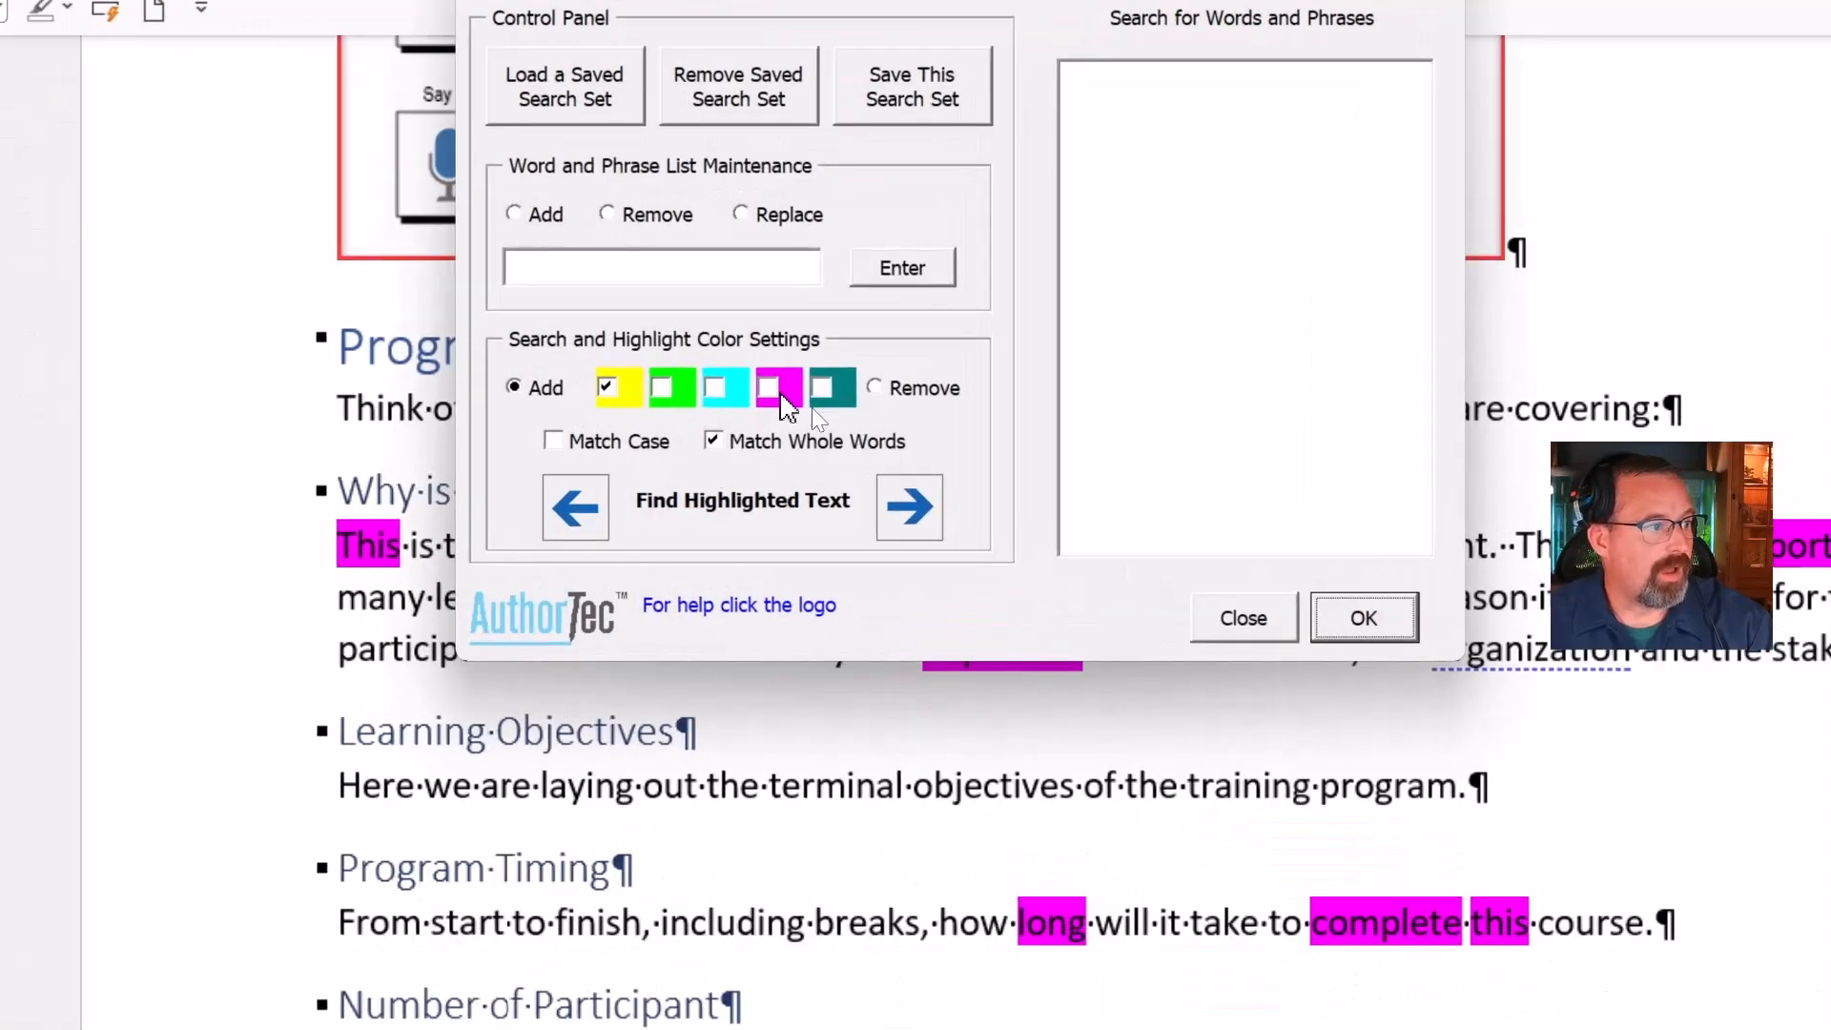
left_click(774, 391)
left_click(875, 389)
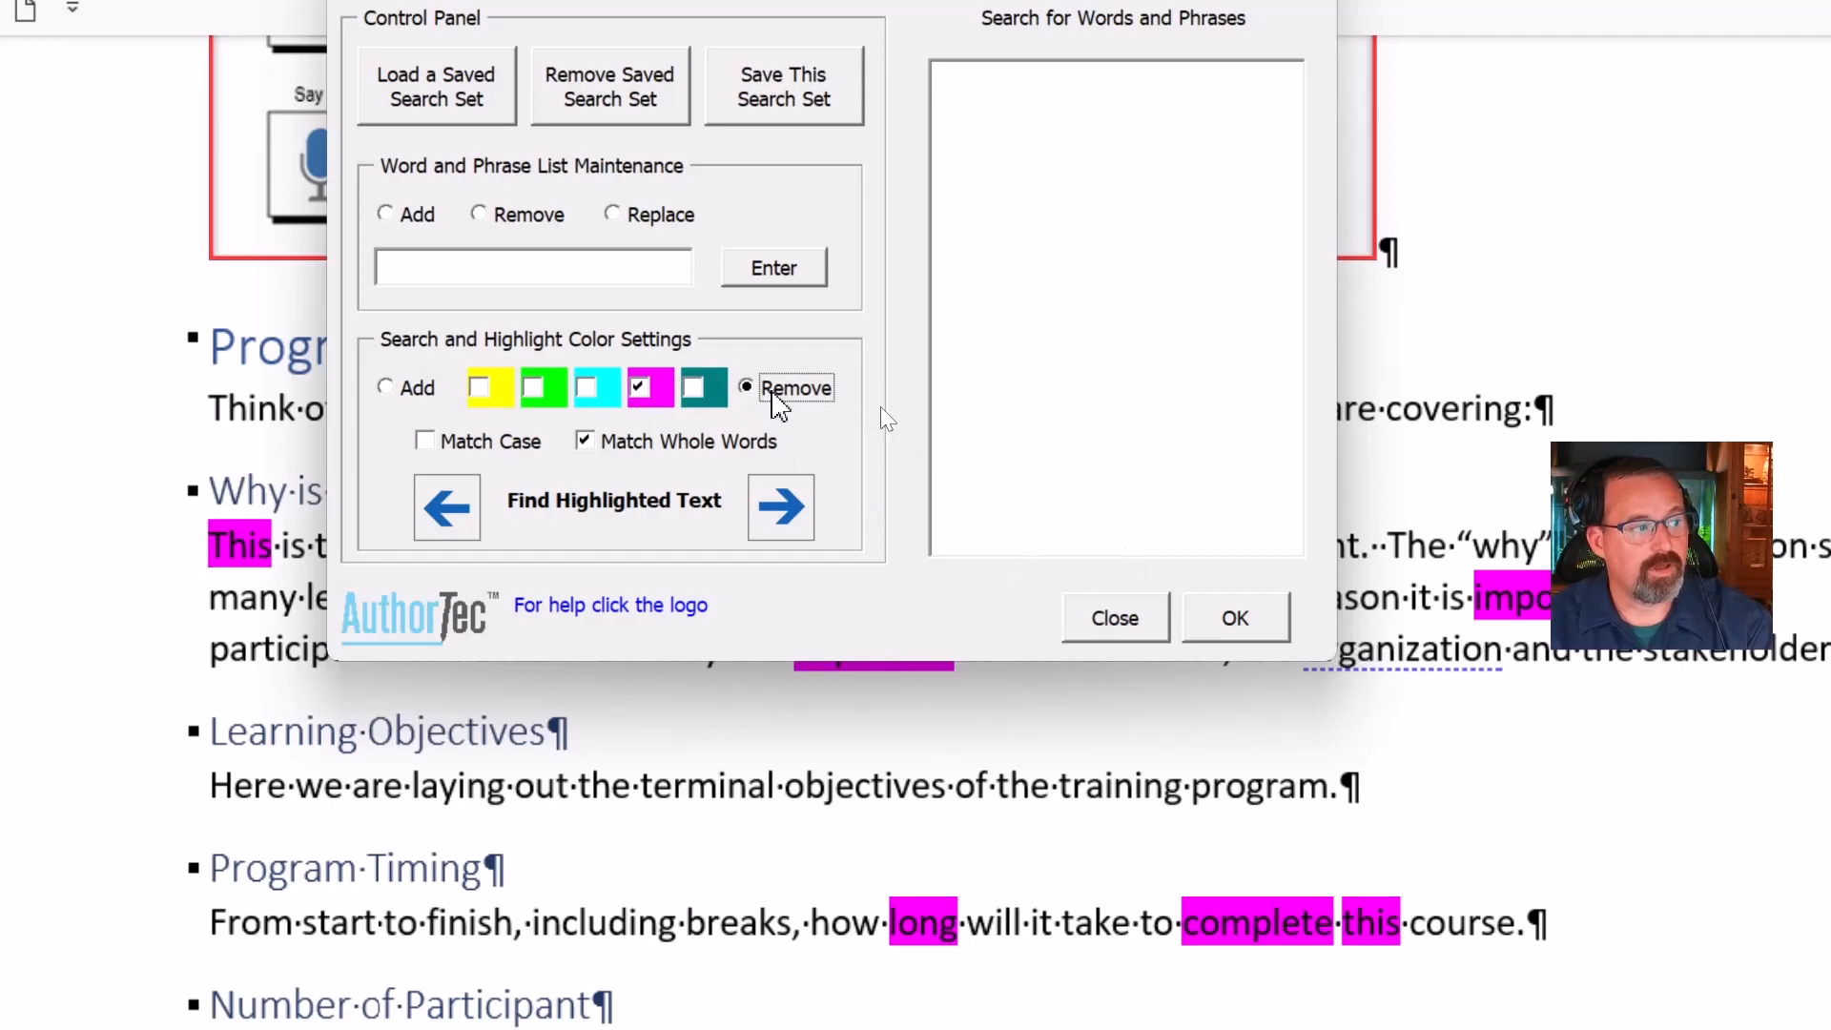
left_click(1232, 620)
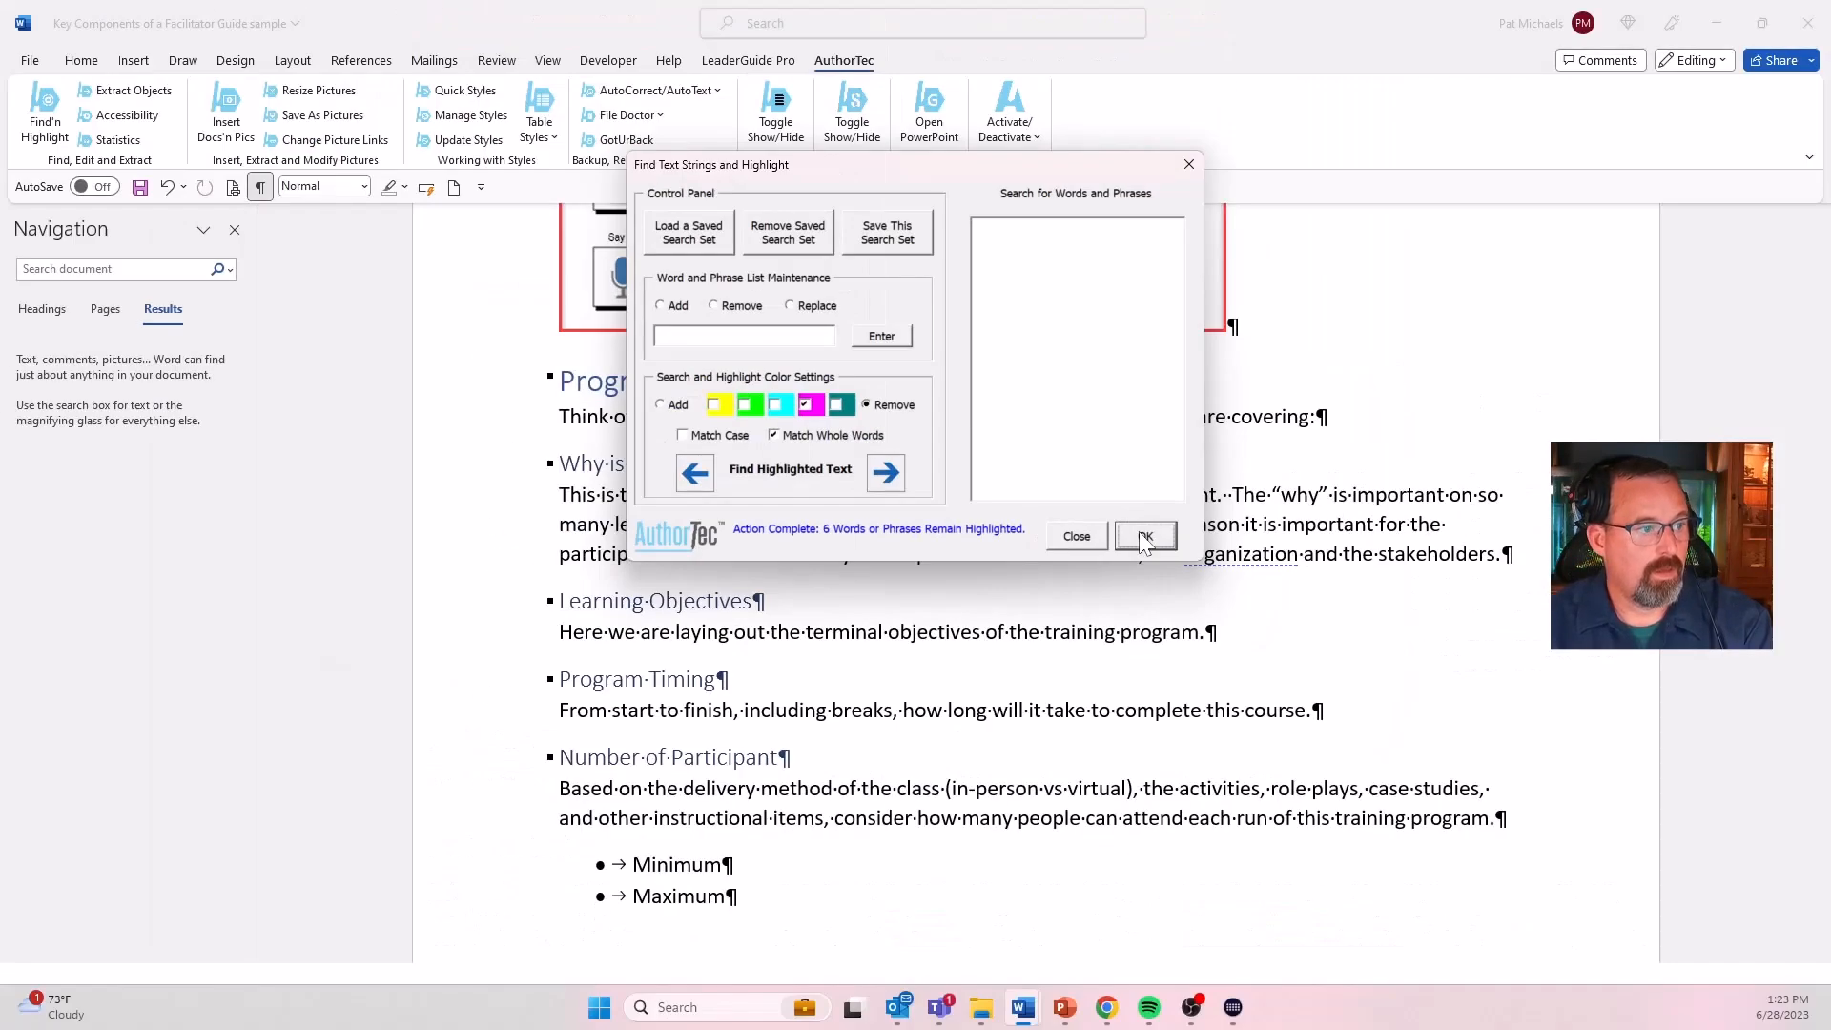
- Remove all green highlights from the document, close the highlighting dialog, and return to the Visual Cues section
left_click(747, 404)
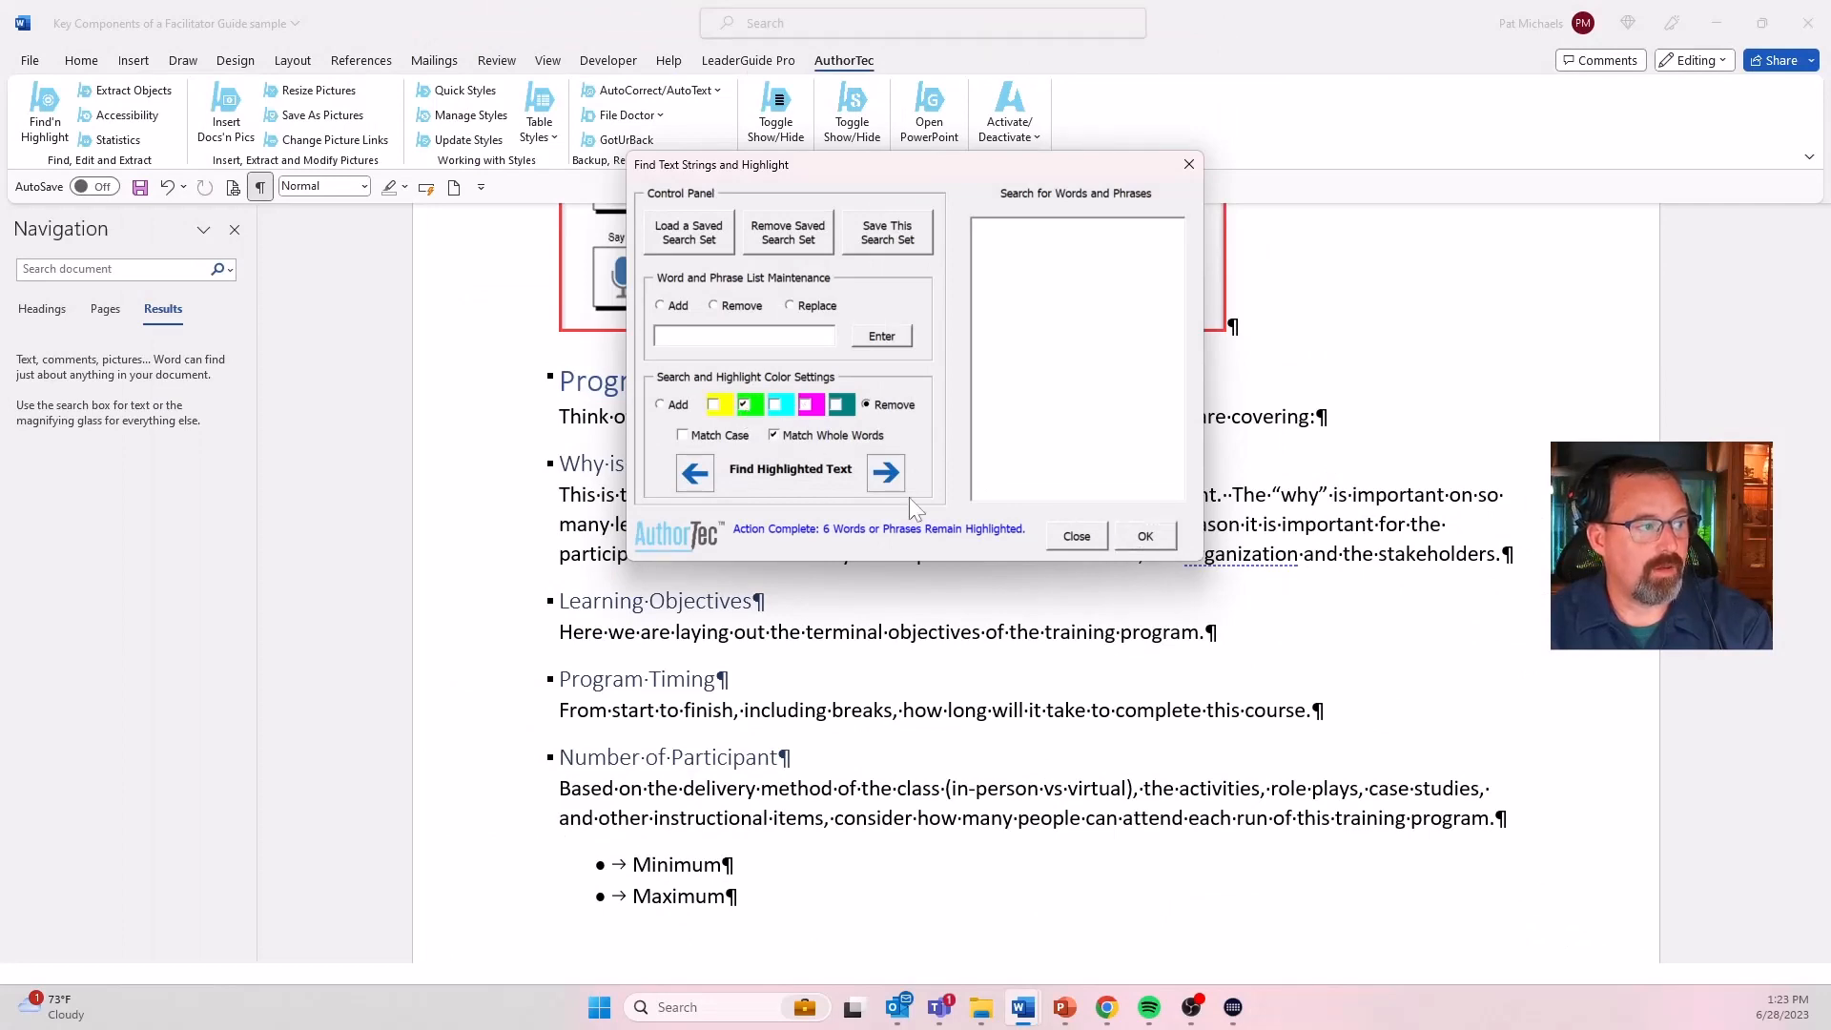
left_click(1143, 537)
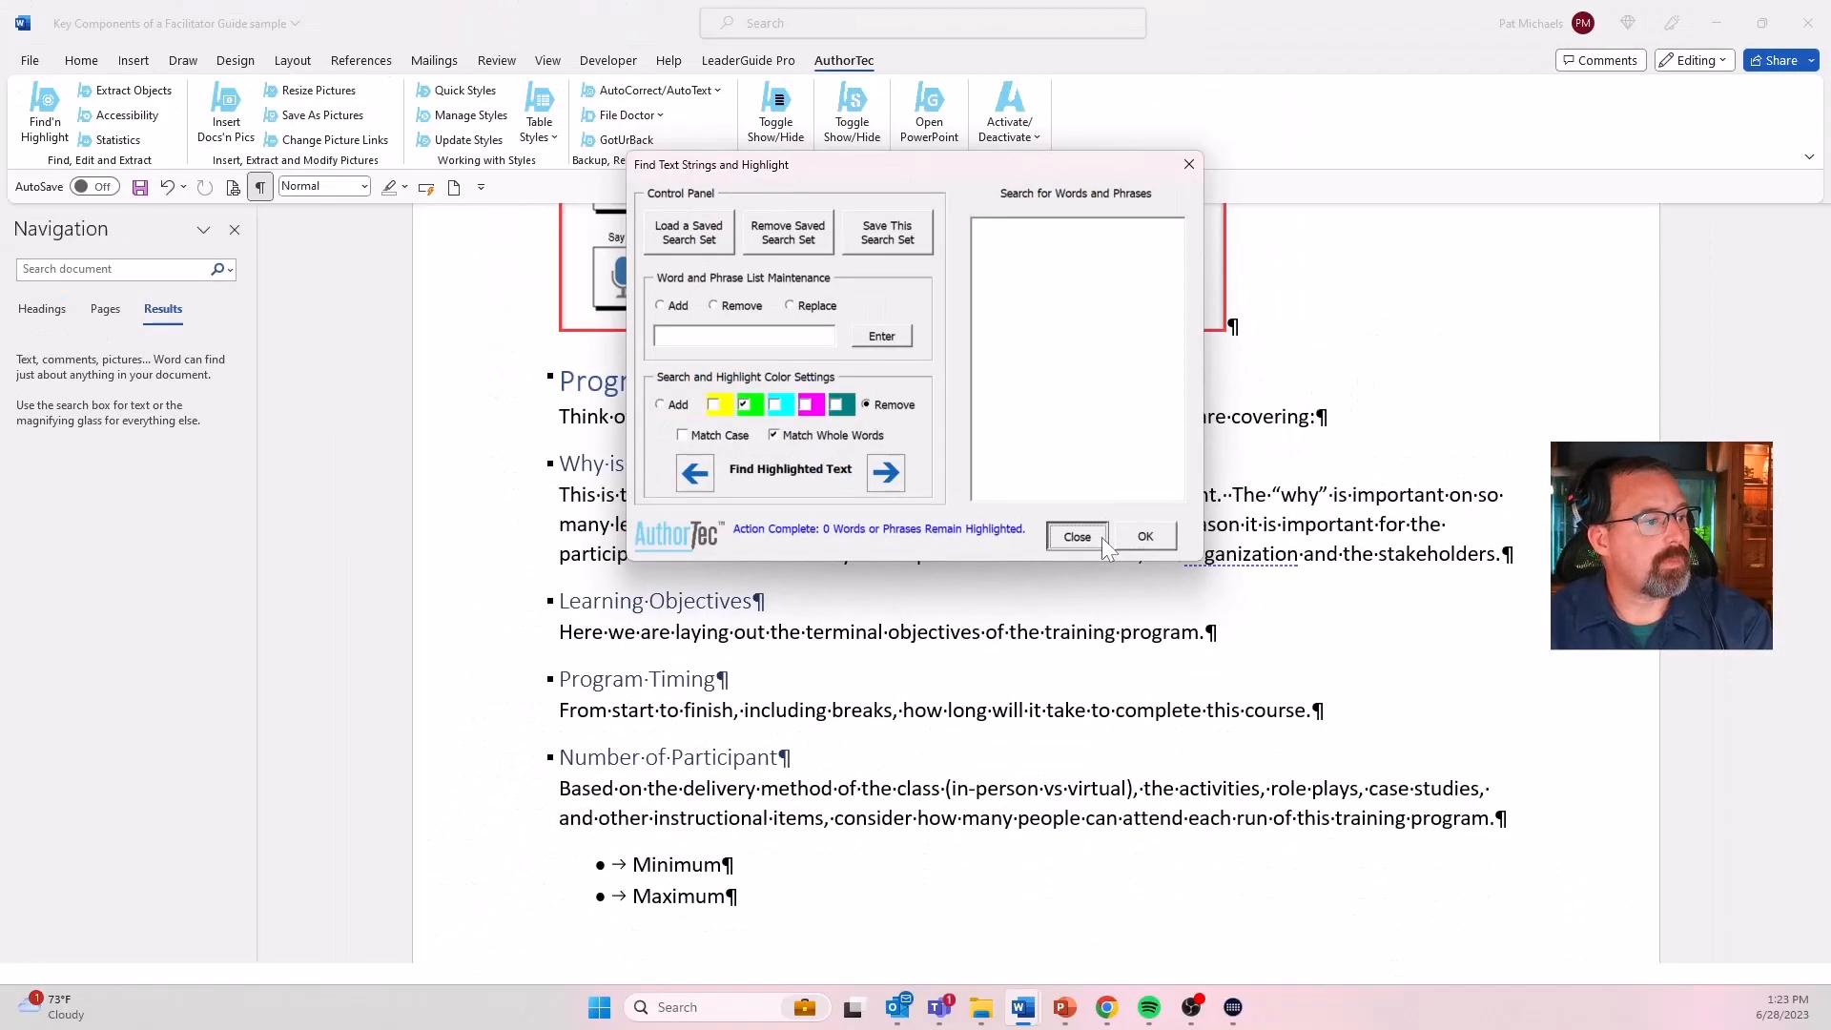
left_click(1063, 542)
scroll(1096, 548, "up", 10)
scroll(1101, 542, "up", 5)
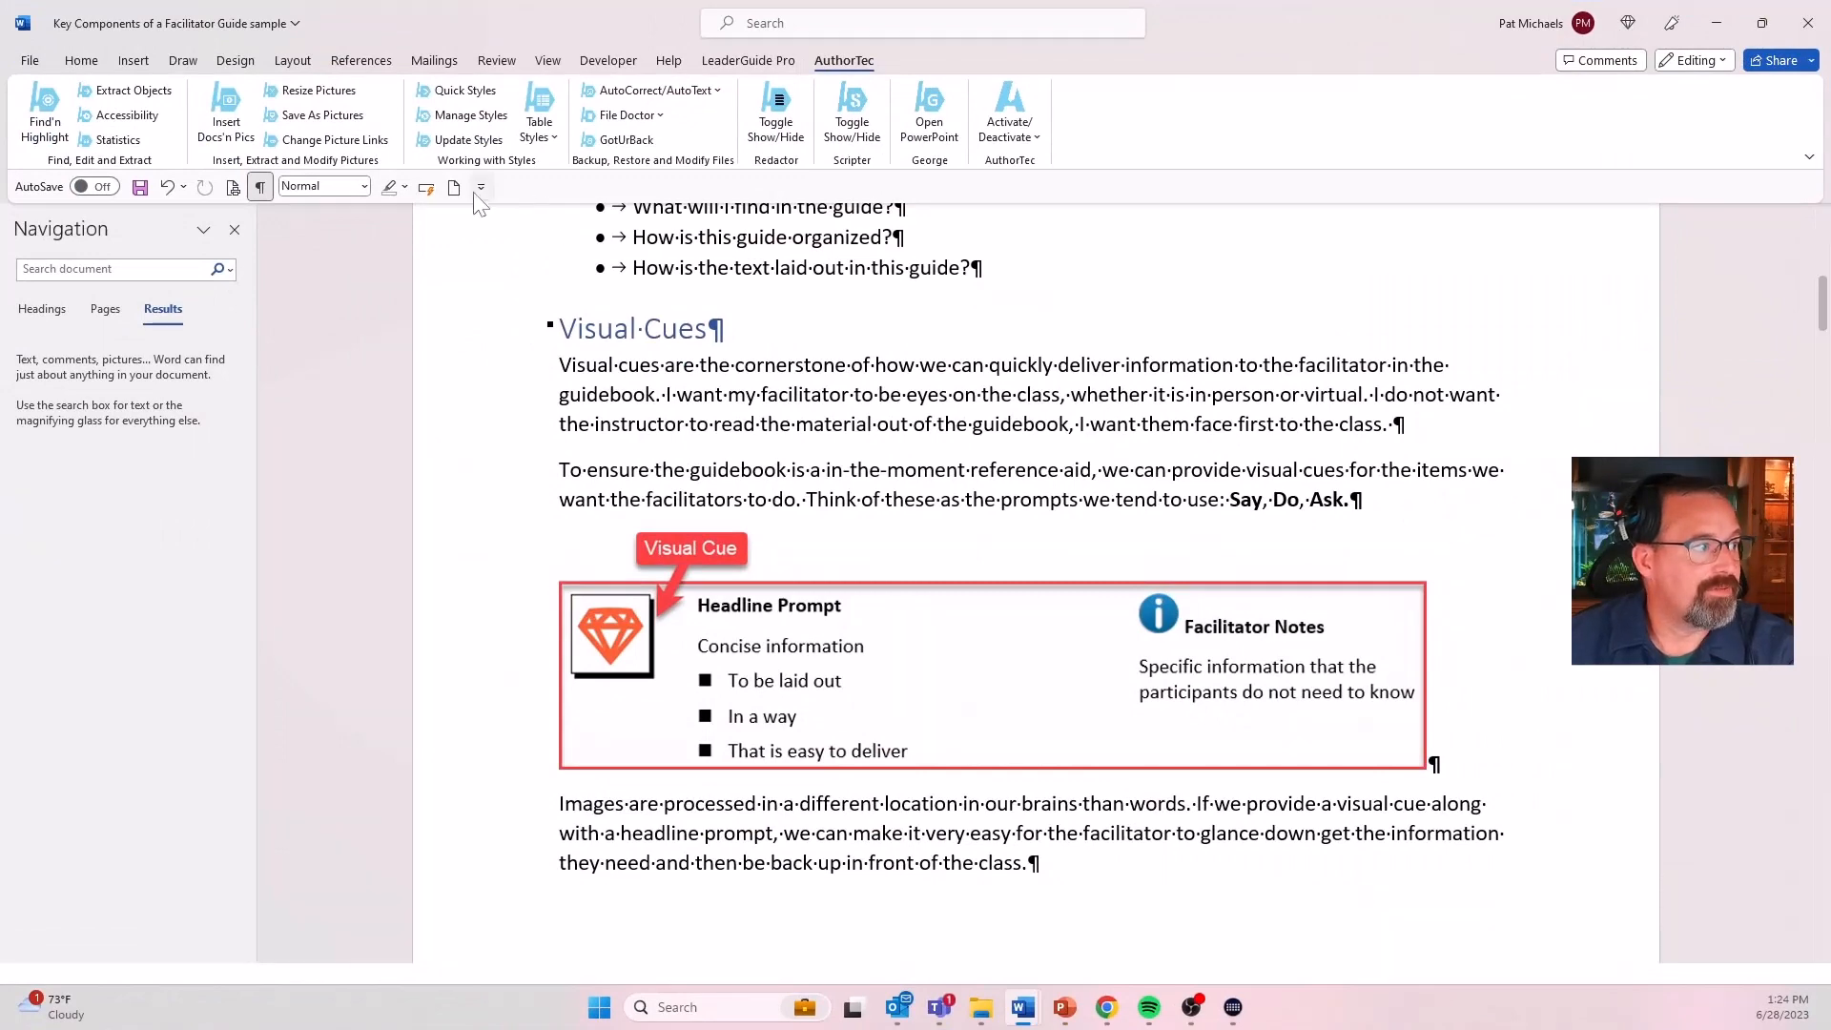
left_click(457, 192)
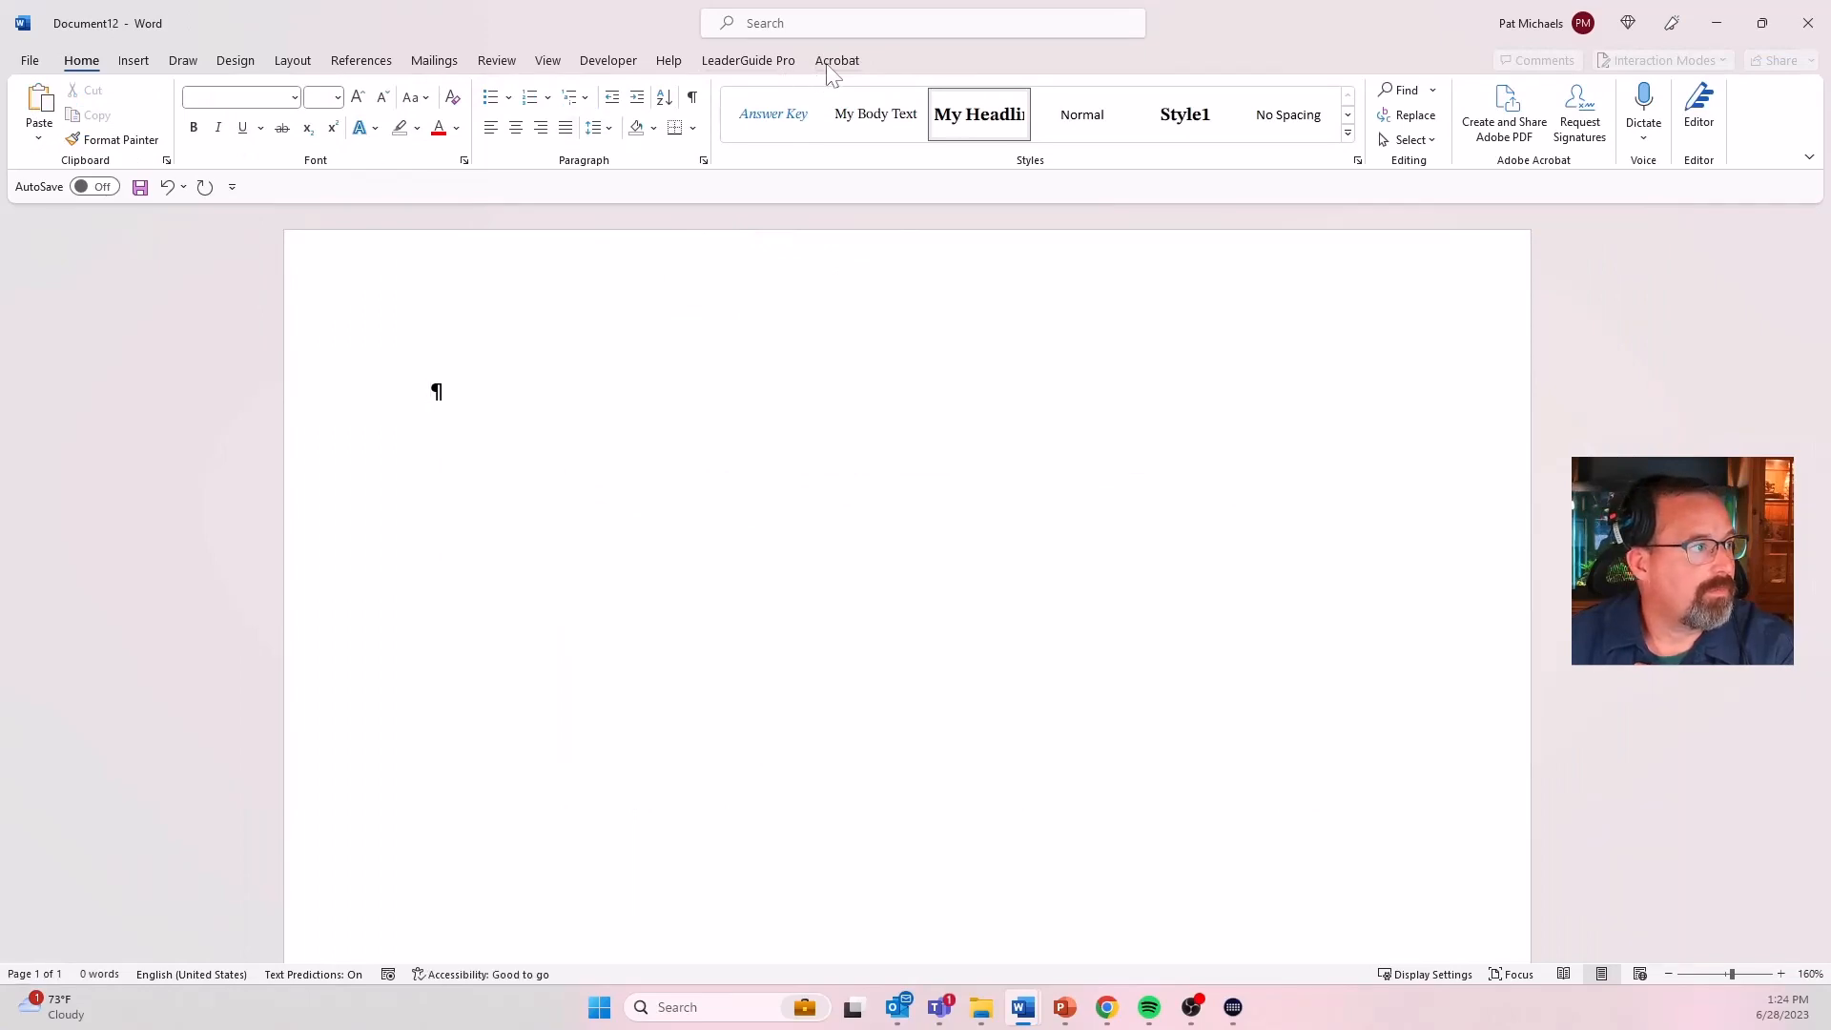
left_click(1809, 32)
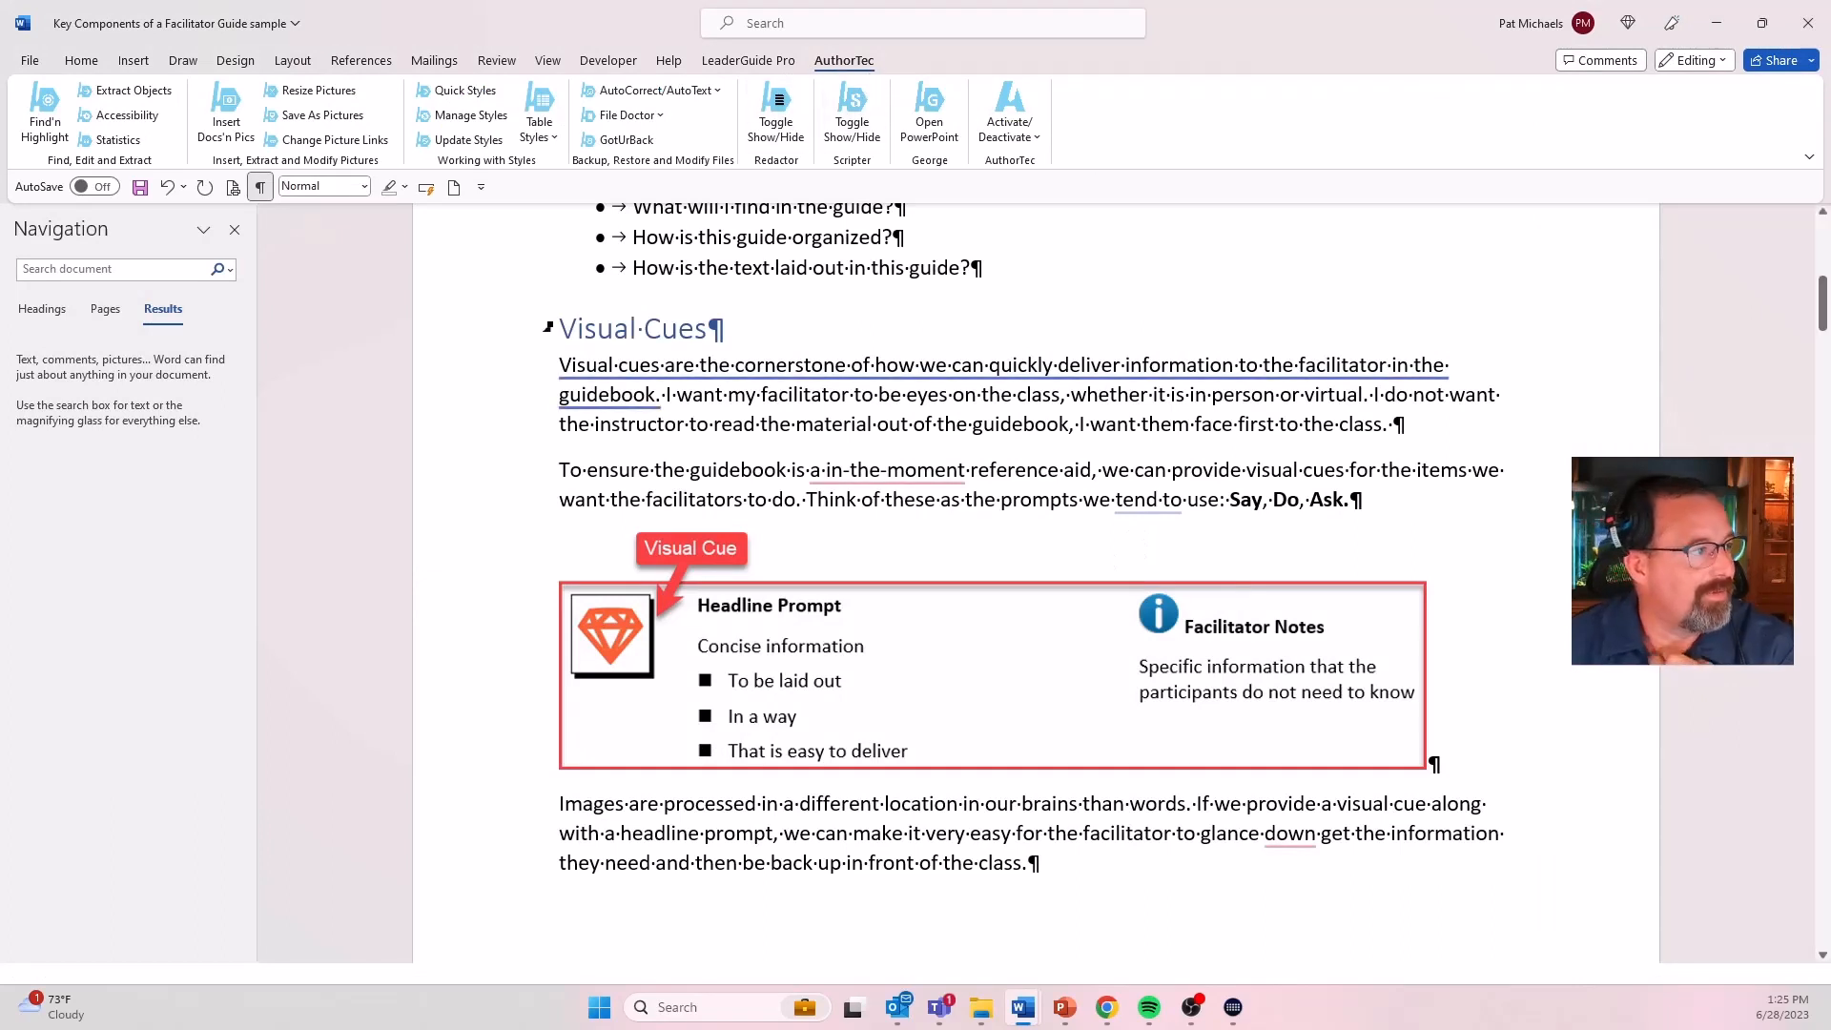
left_click(454, 187)
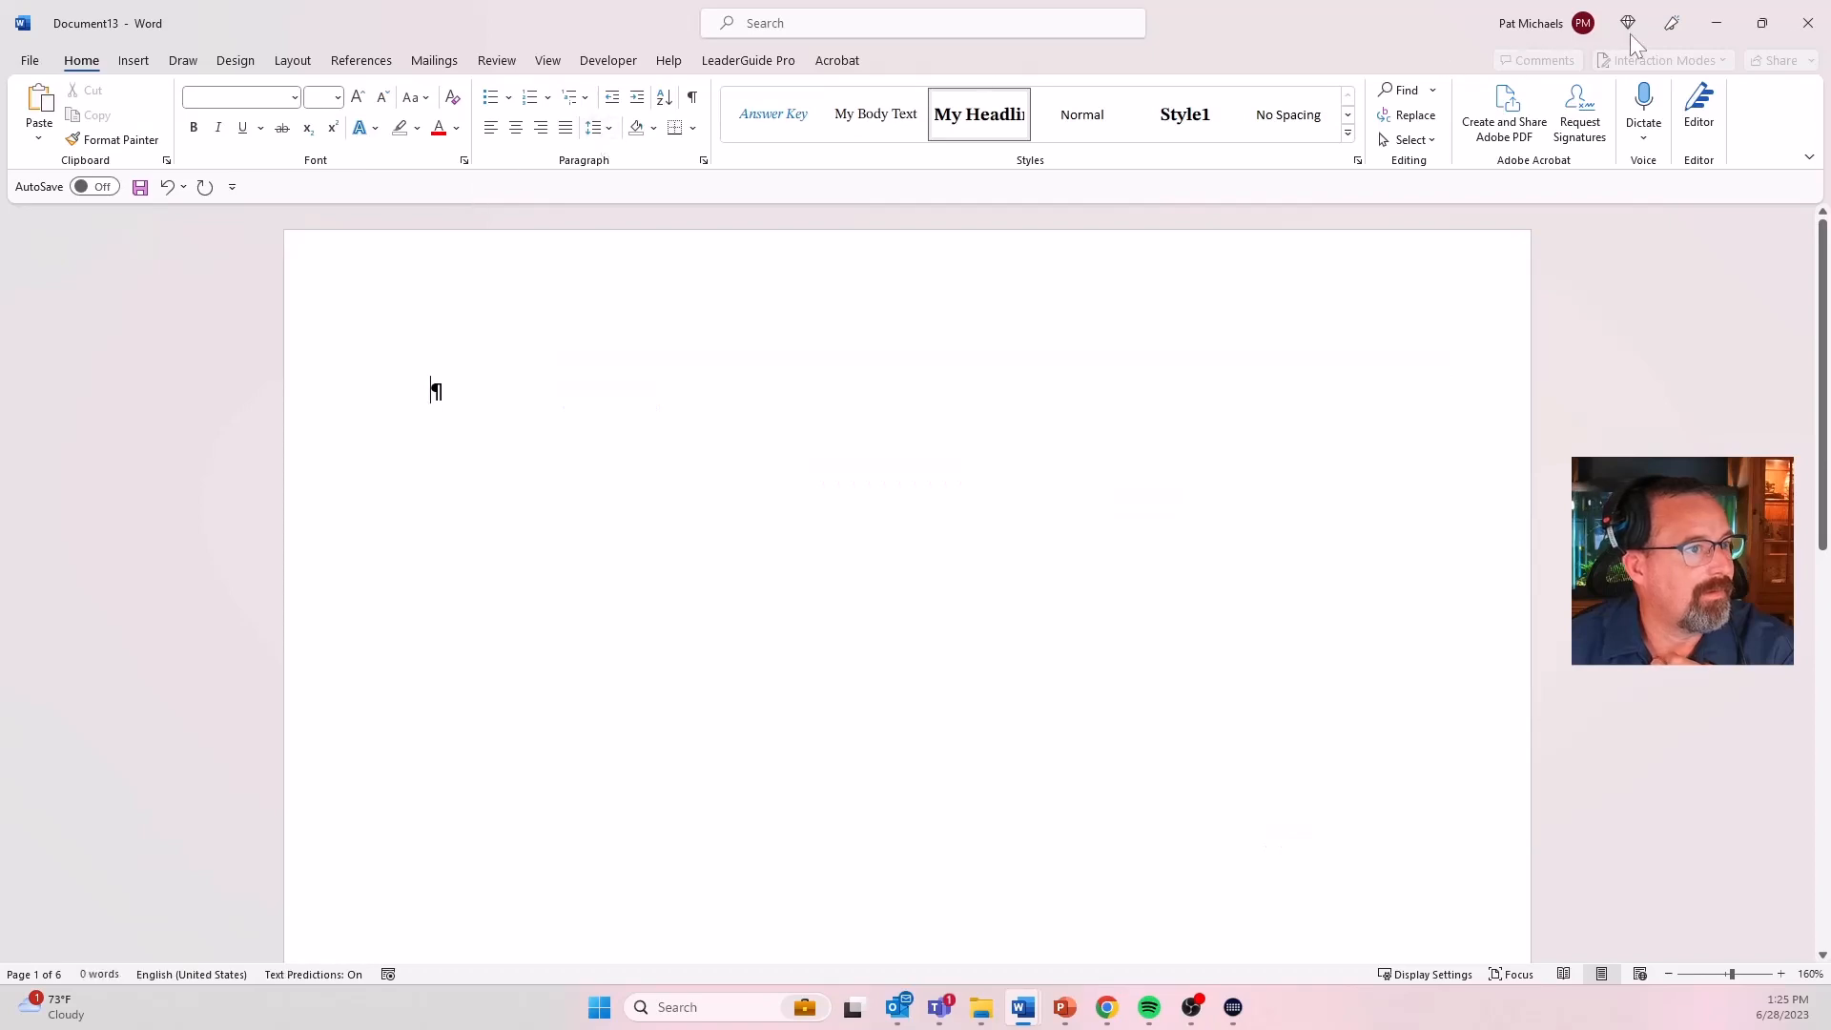
left_click(1805, 23)
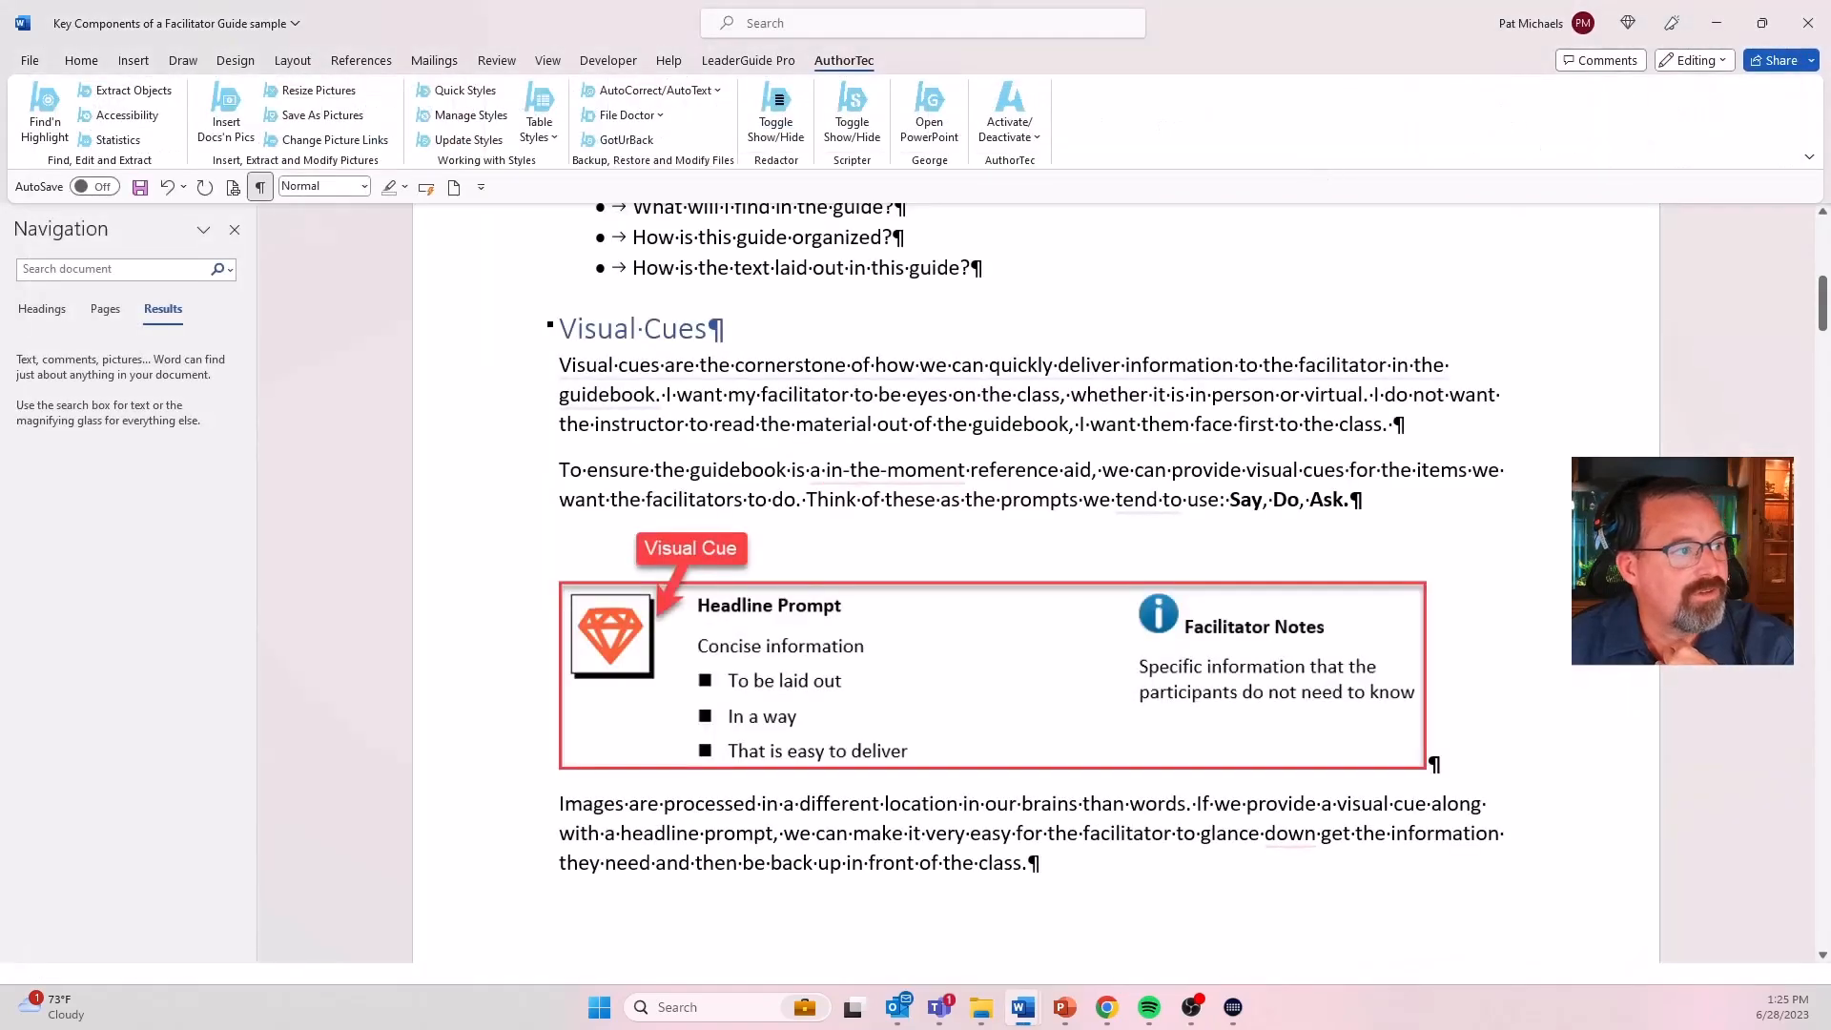
- Insert a page break after the bullet "How is the text laid out in this guide?"
scroll(1053, 279, "up", 6)
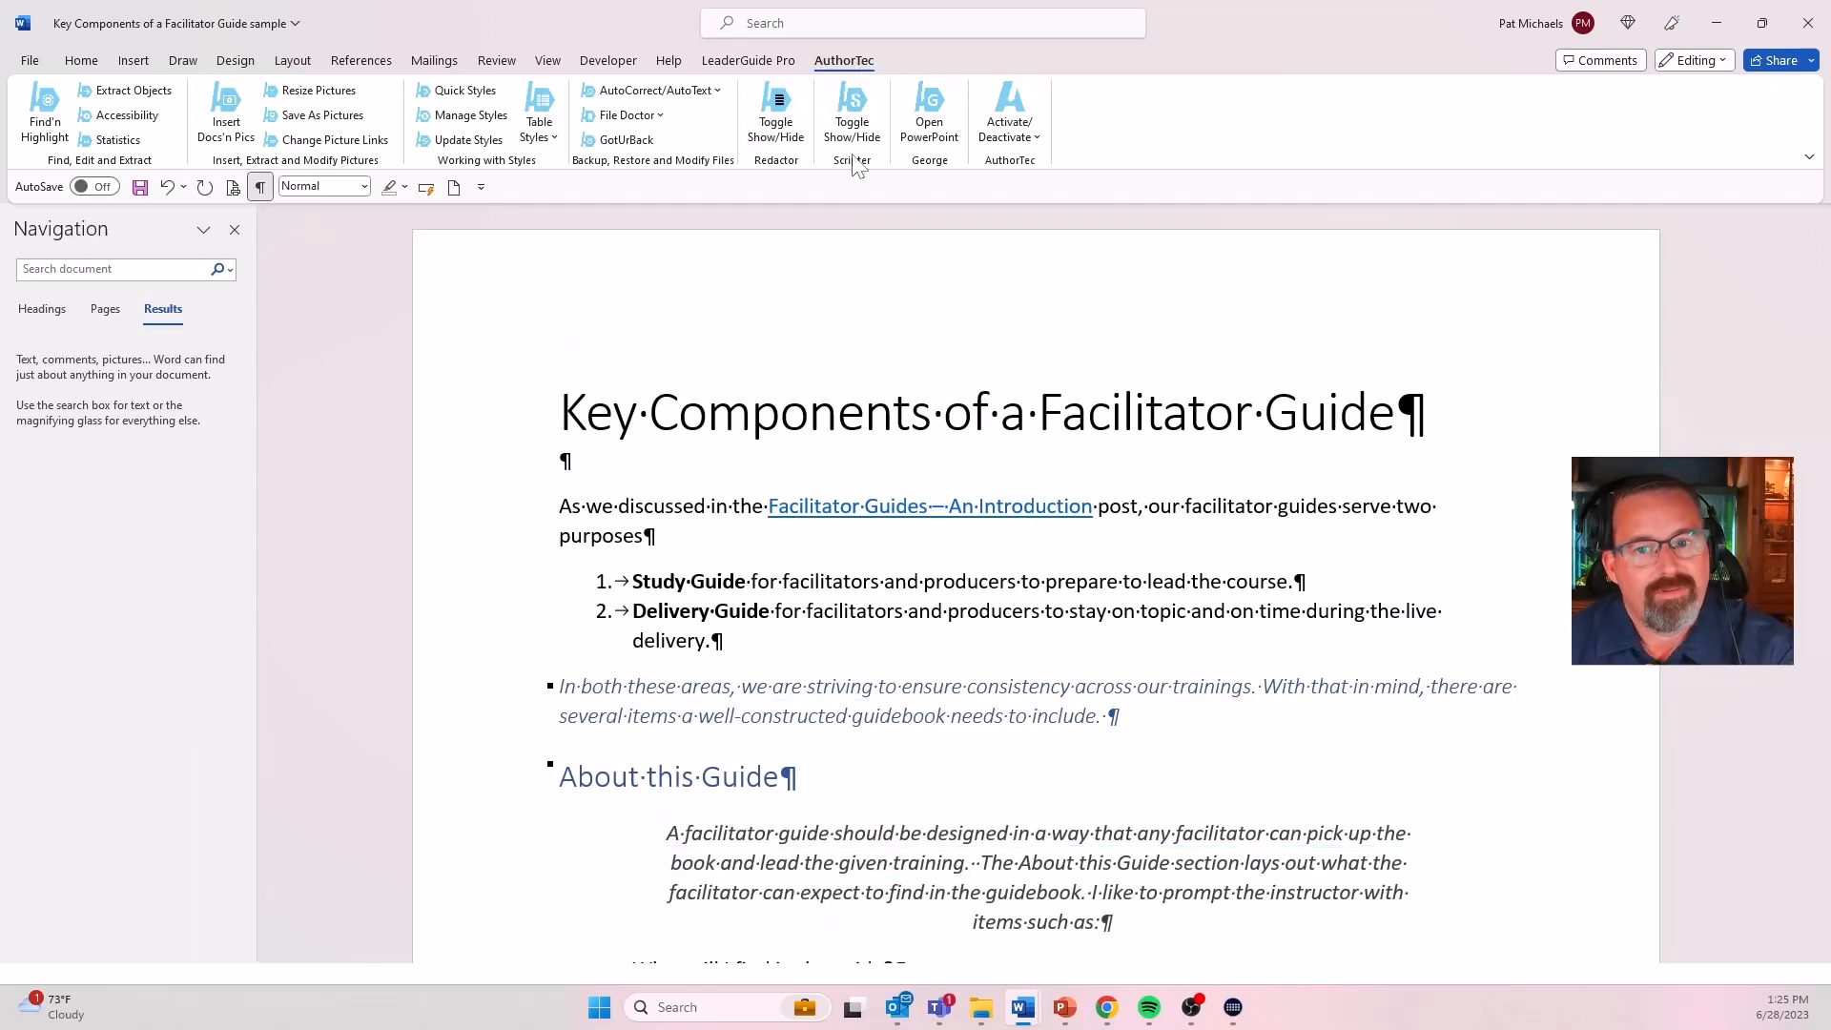
left_click(893, 412)
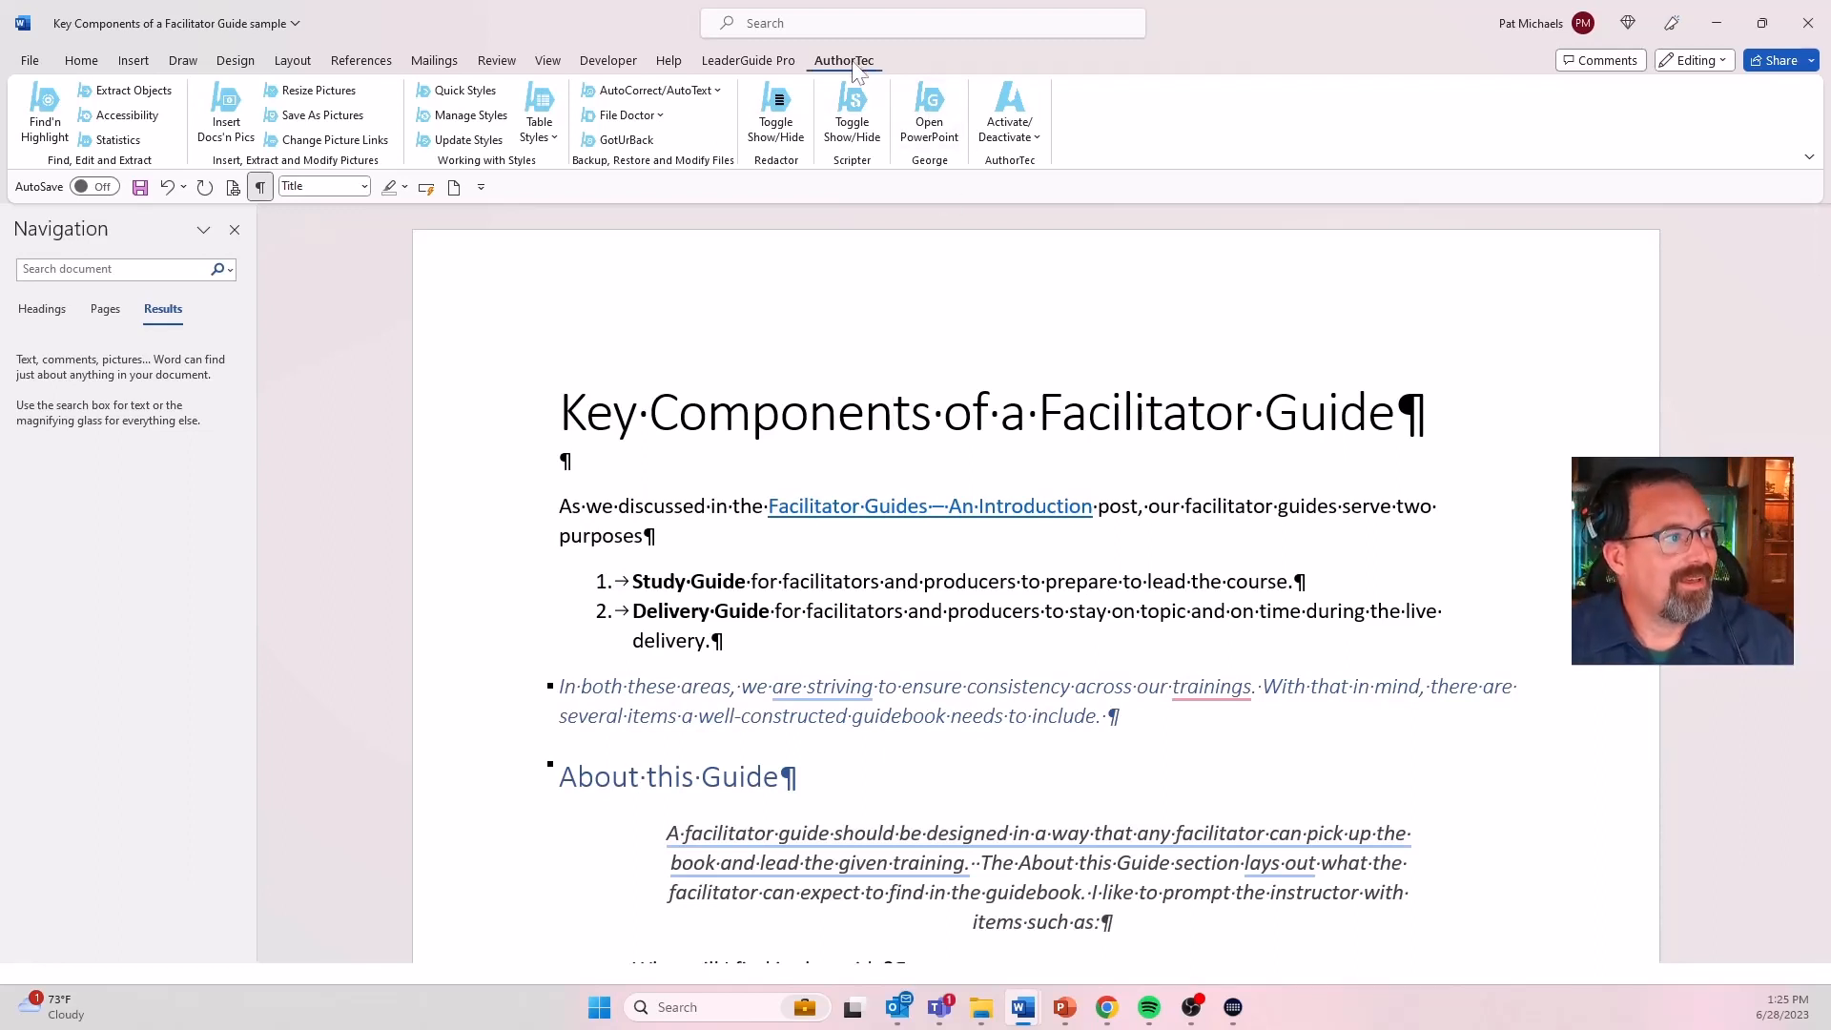
scroll(954, 572, "down", 2)
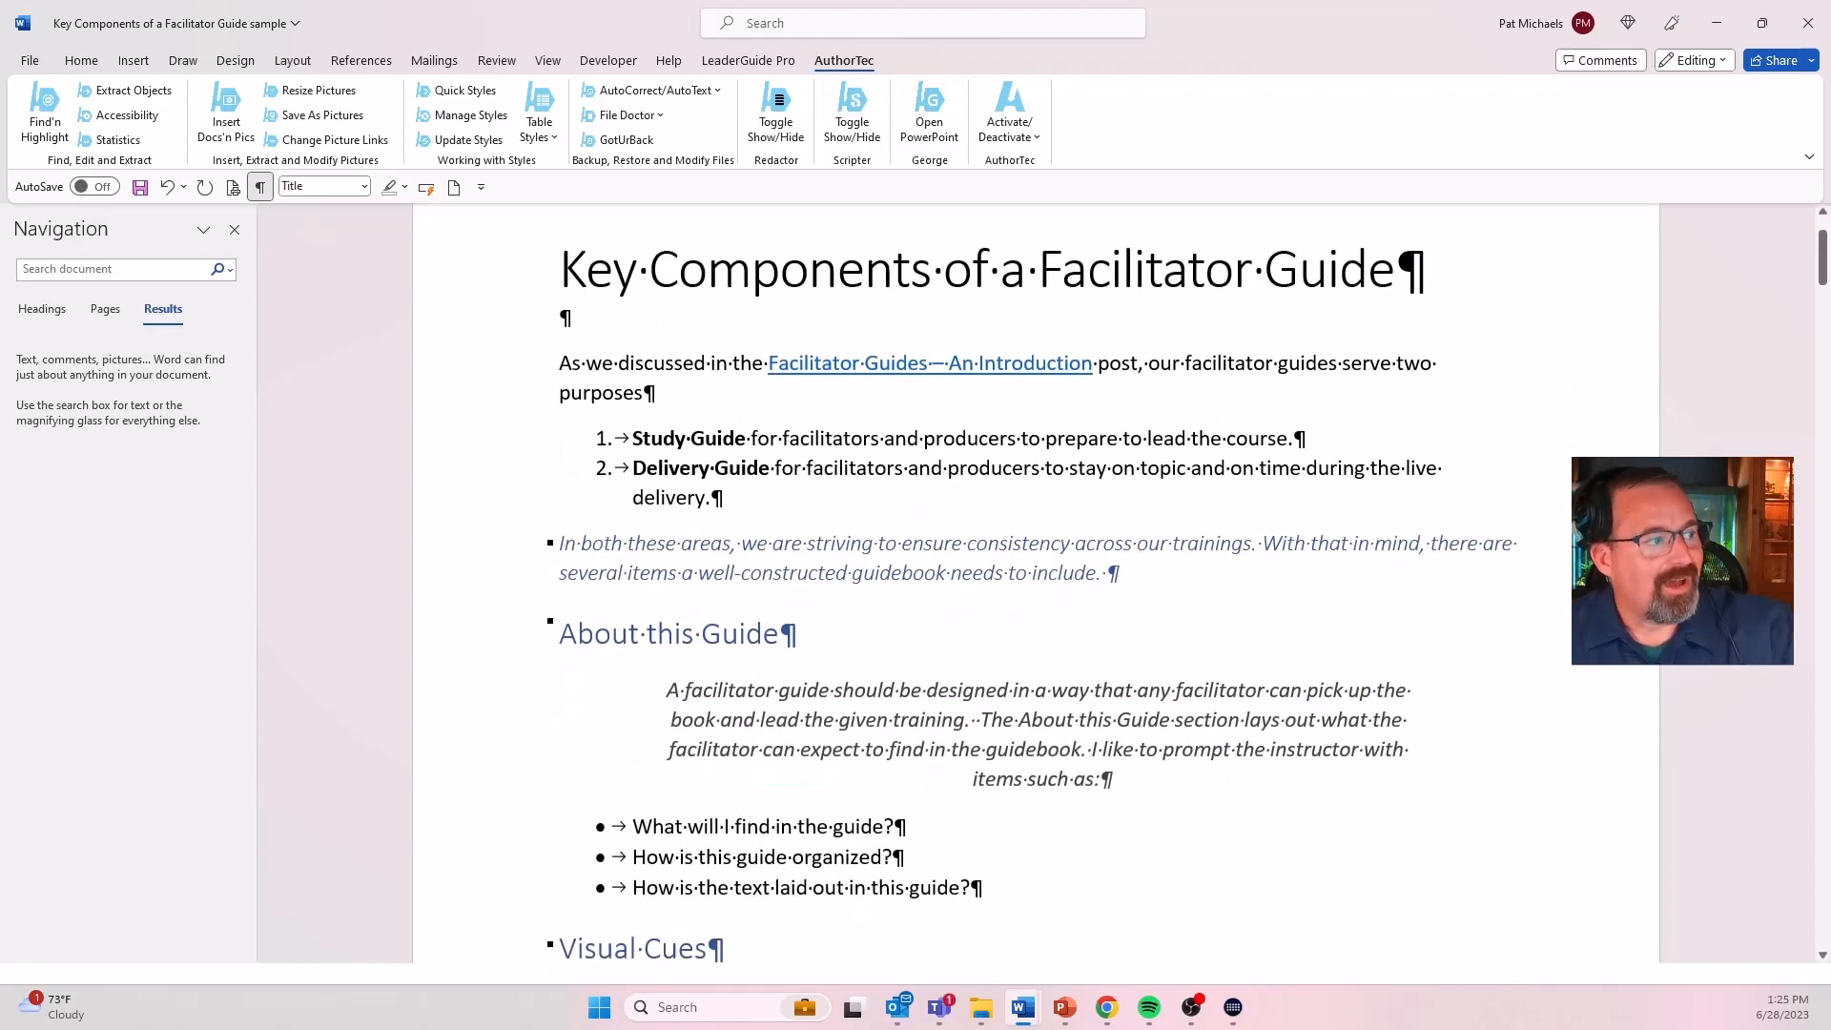
scroll(954, 572, "down", 6)
scroll(954, 572, "up", 2)
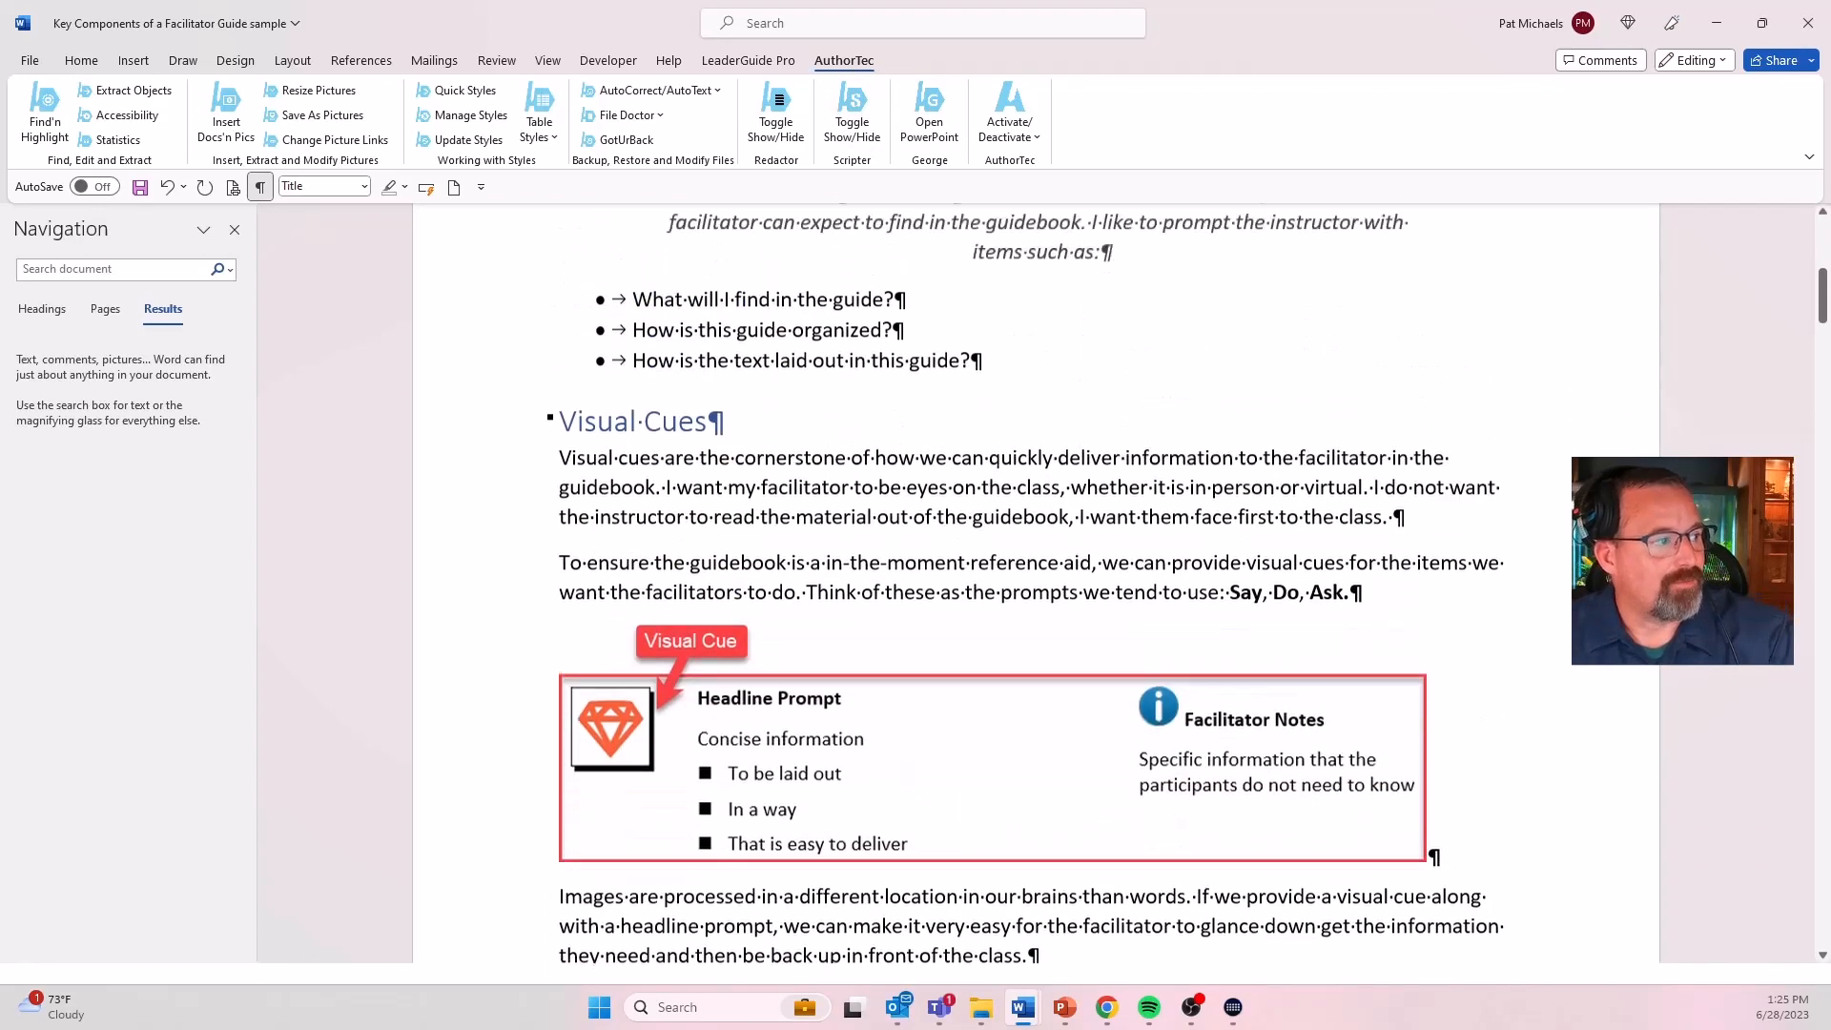
left_click(972, 387)
scroll(954, 381, "up", 2)
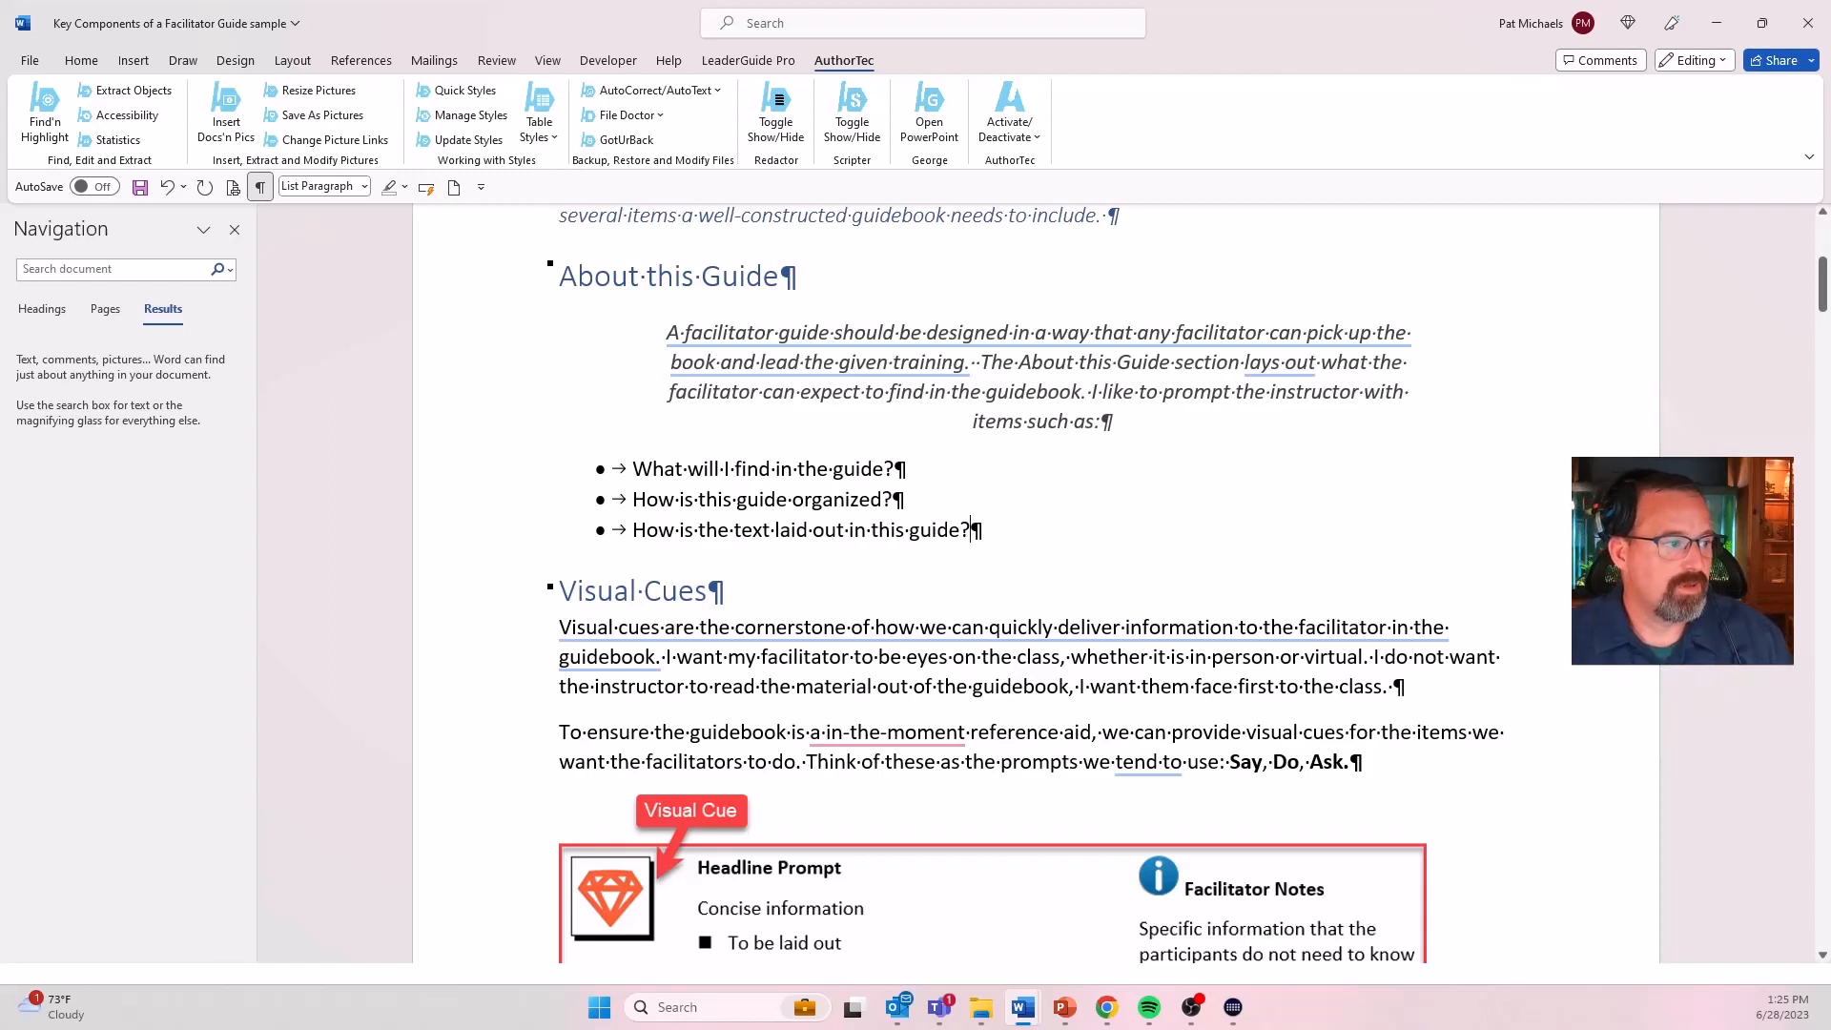
key("ctrl+Return")
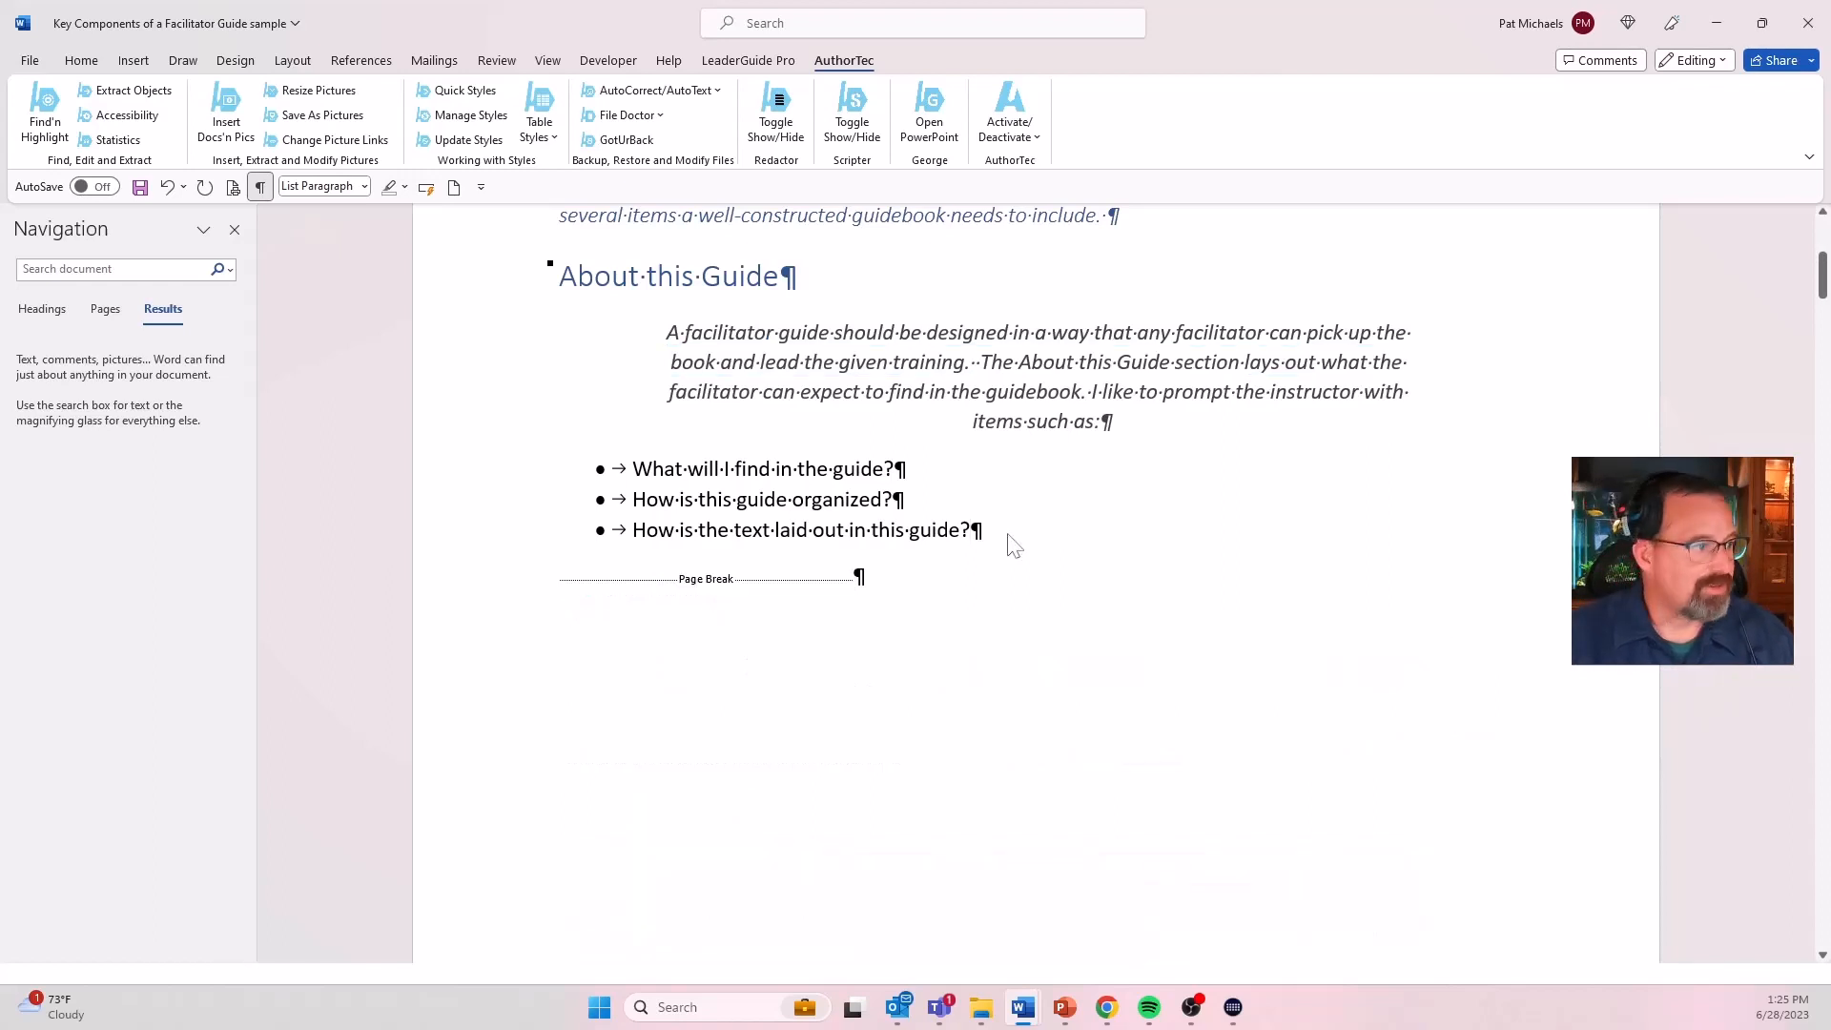
- Remove the bullet from the empty paragraph above the Visual Cues heading
scroll(1047, 668, "down", 2)
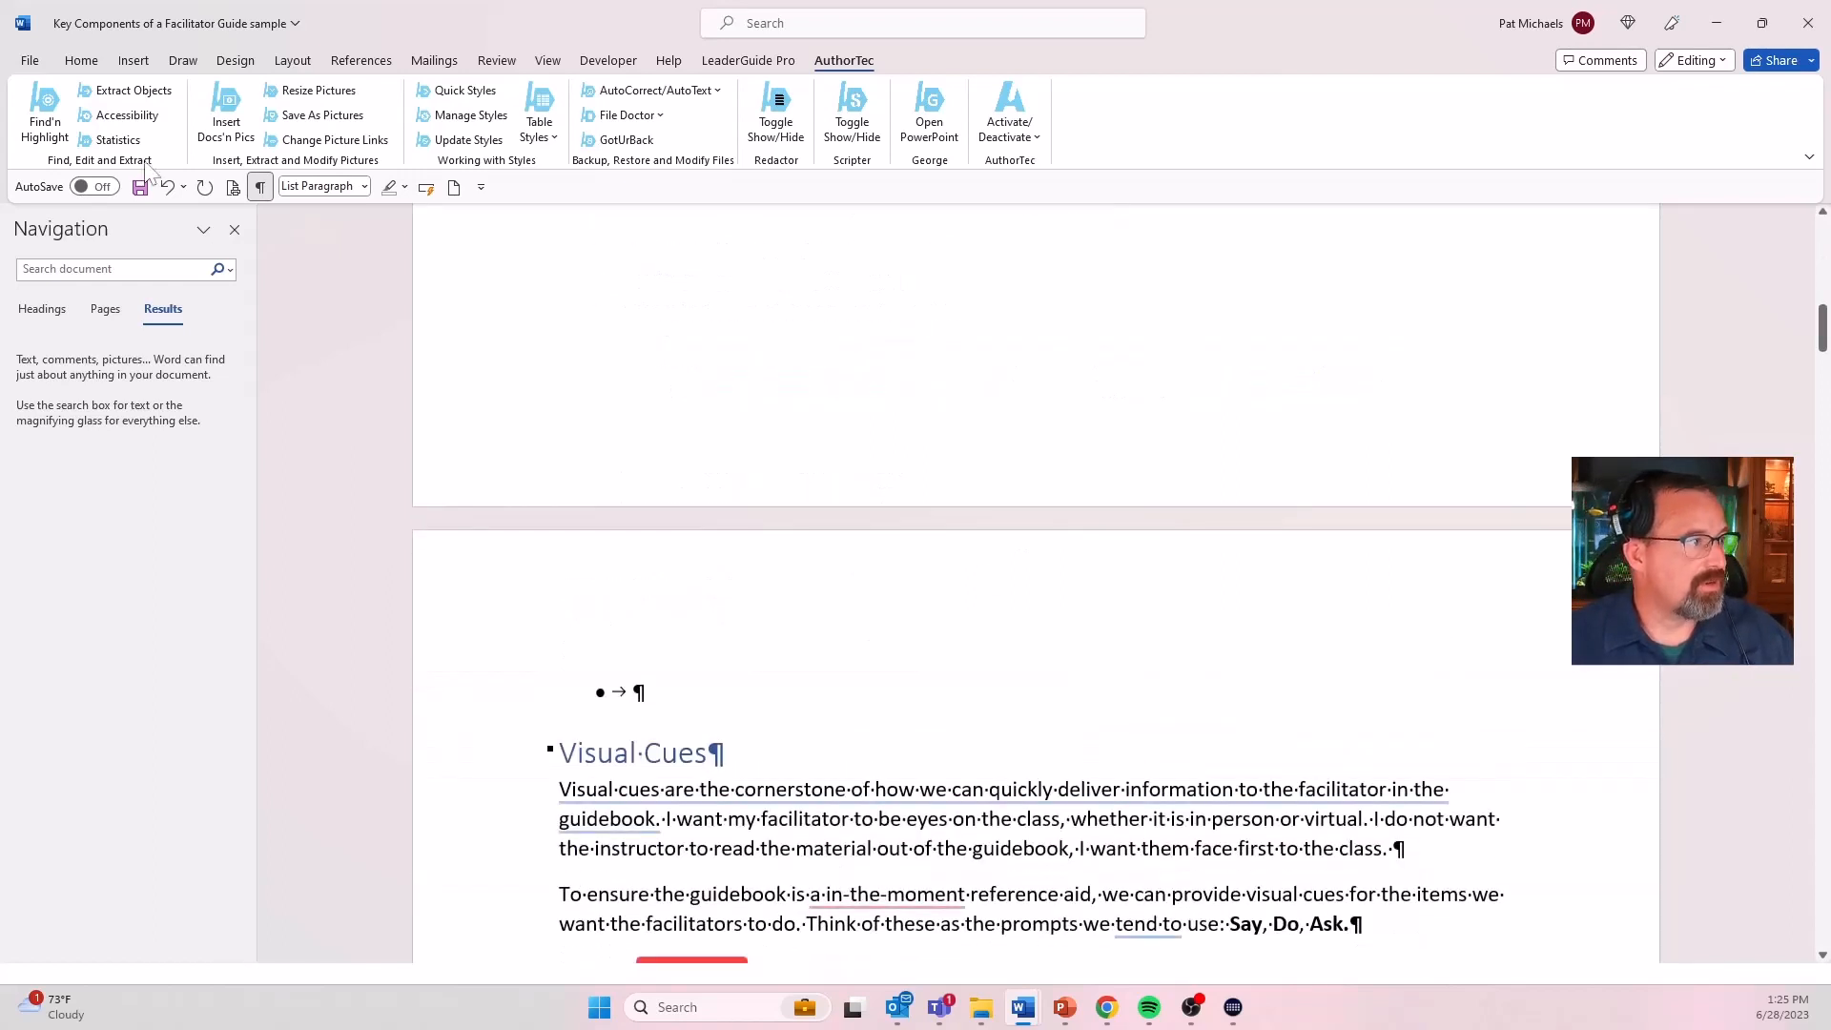
left_click(82, 61)
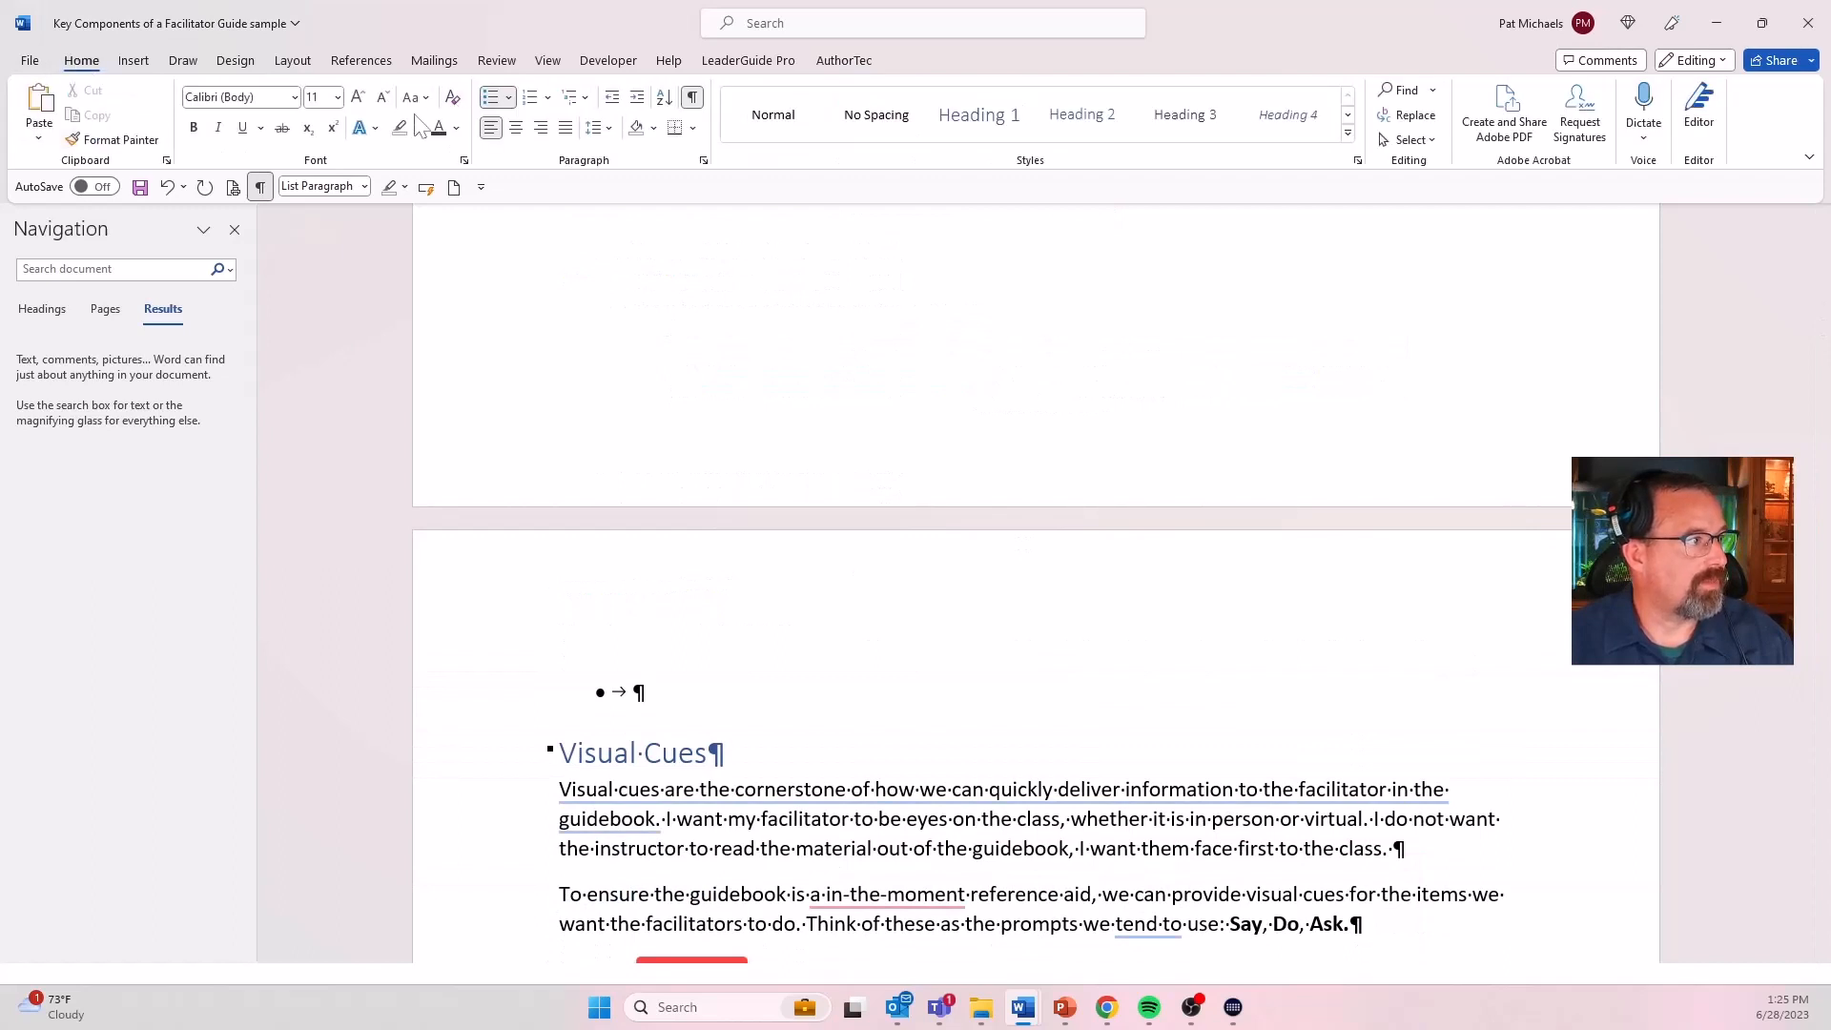
left_click(486, 98)
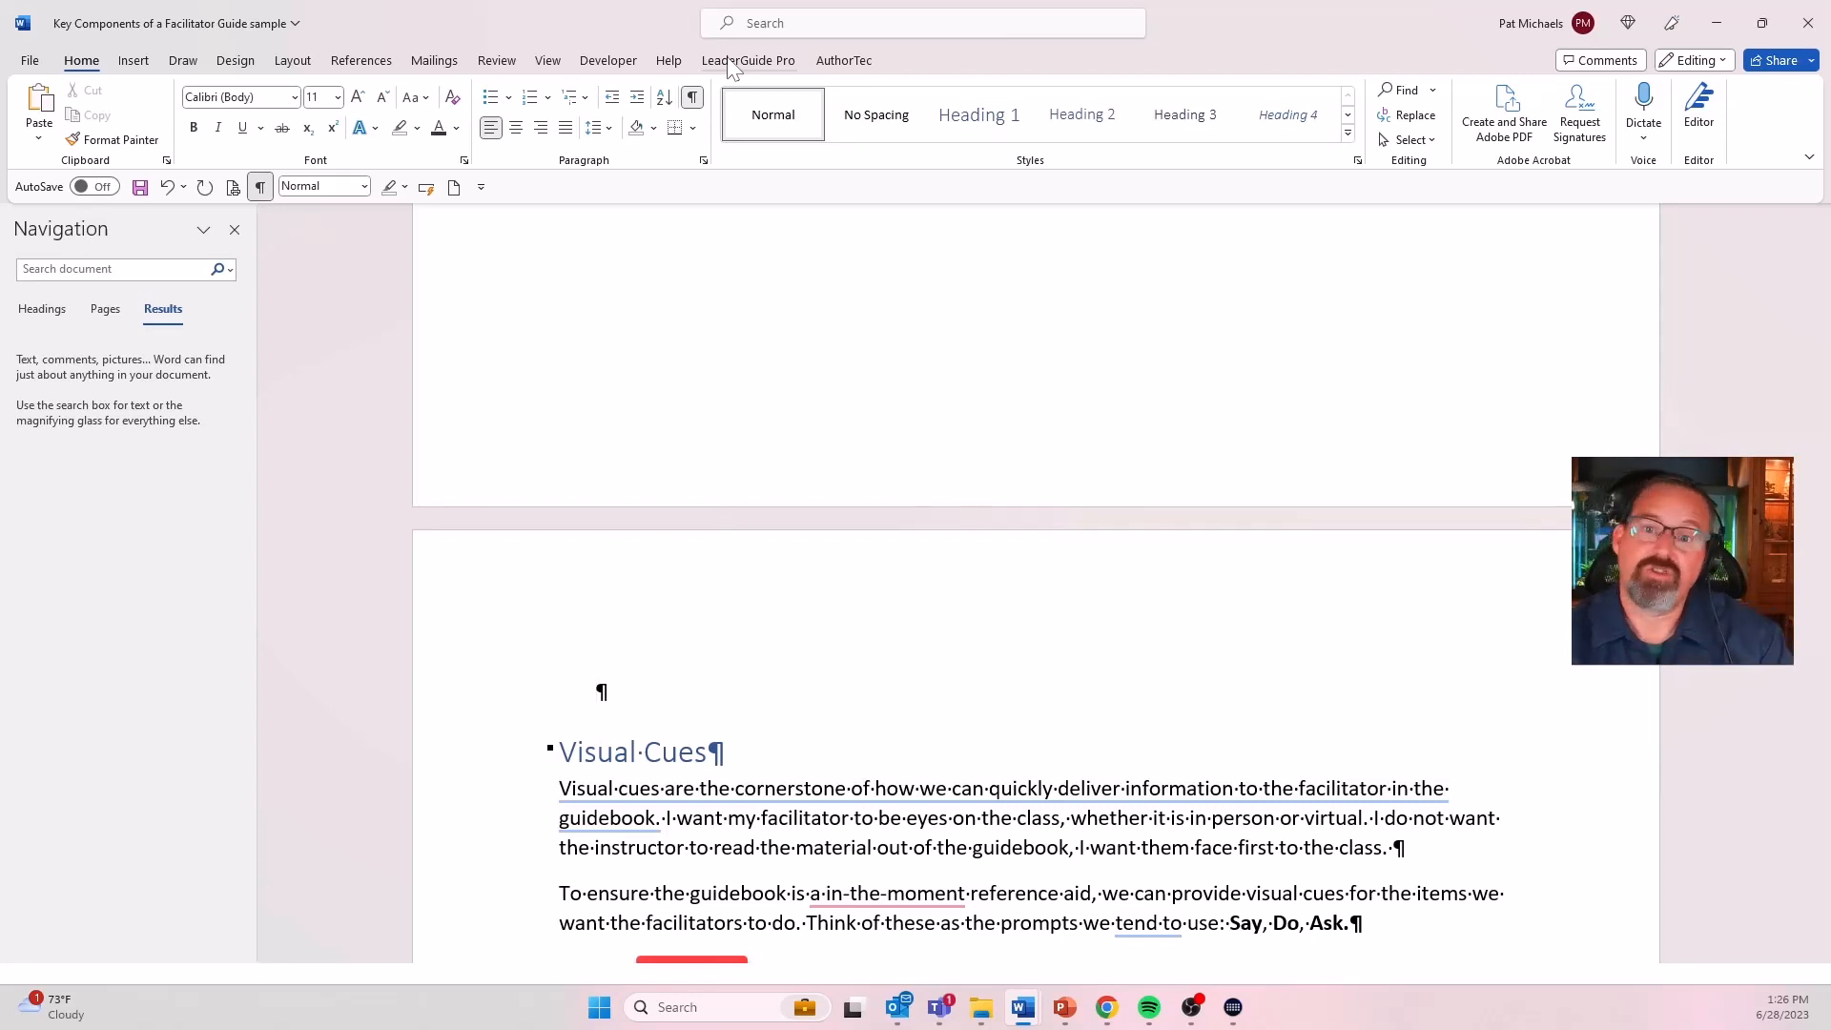
- Open Insert Docs'n Pics, look through its Document, Picture and PowerPoint options, and dismiss the PowerPoint file selection
left_click(825, 63)
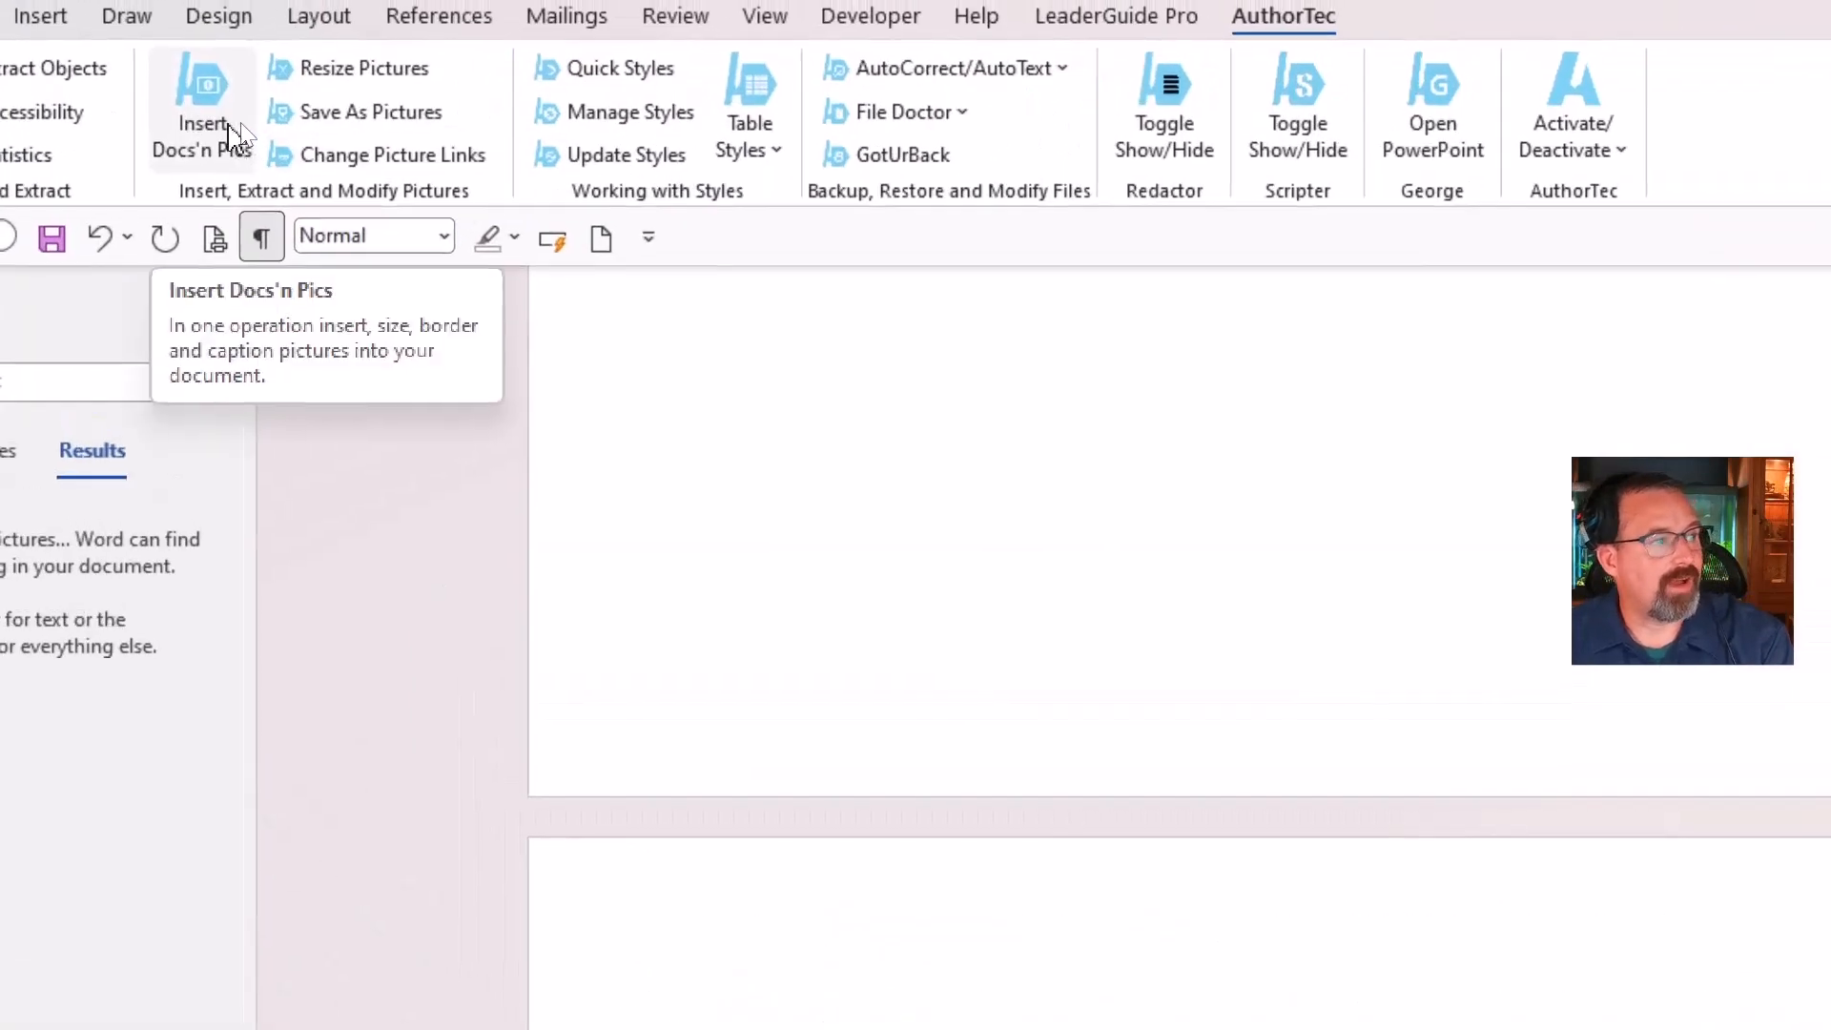
left_click(209, 101)
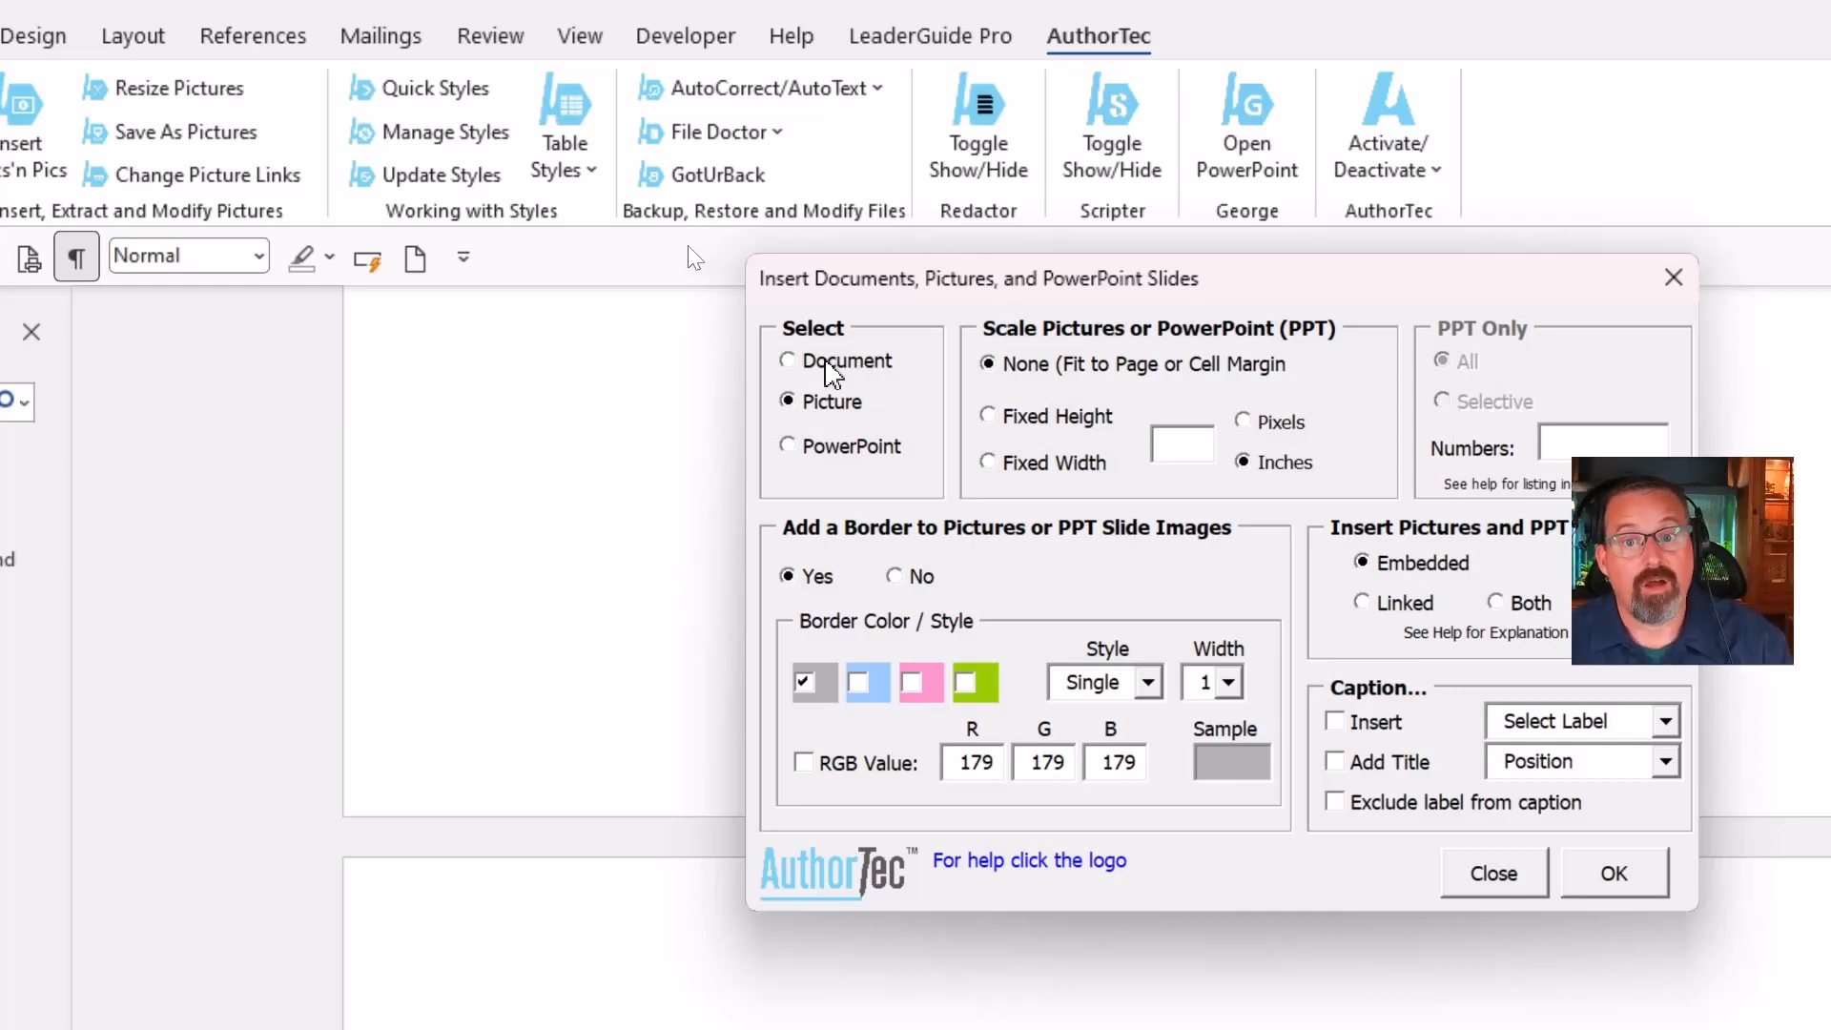
left_click(825, 361)
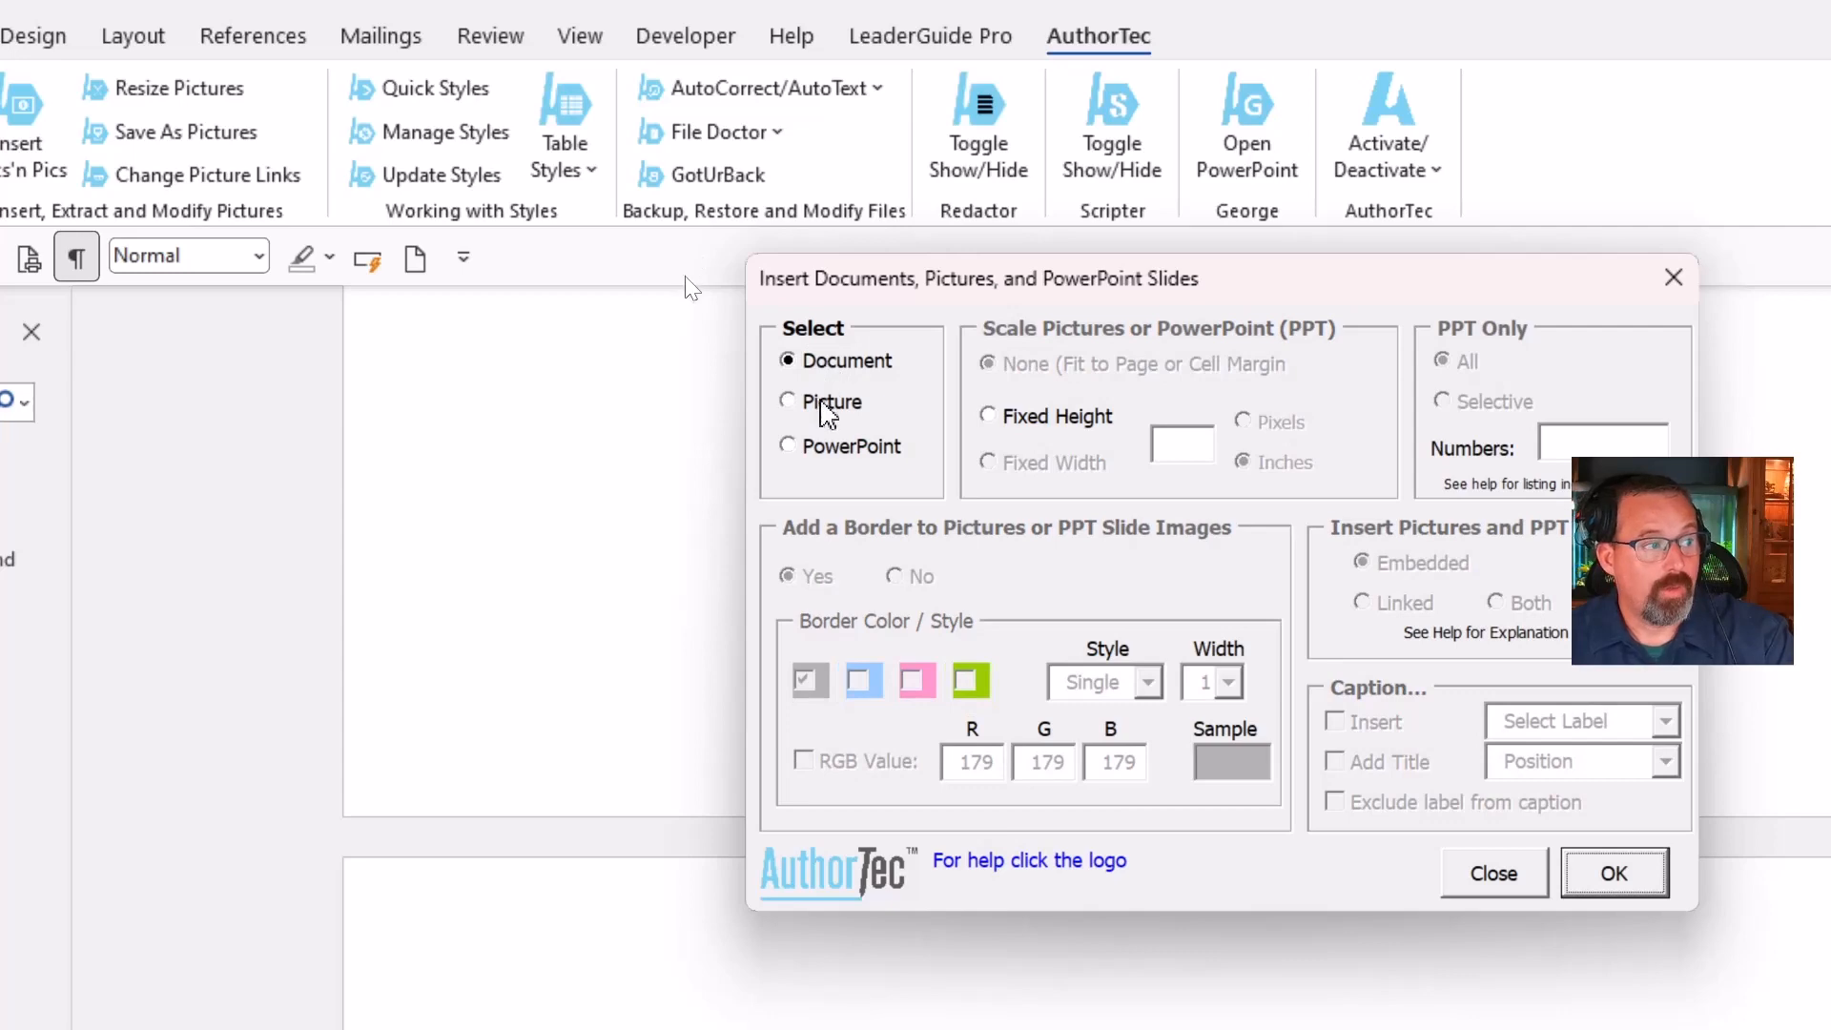
left_click(821, 411)
left_click(815, 444)
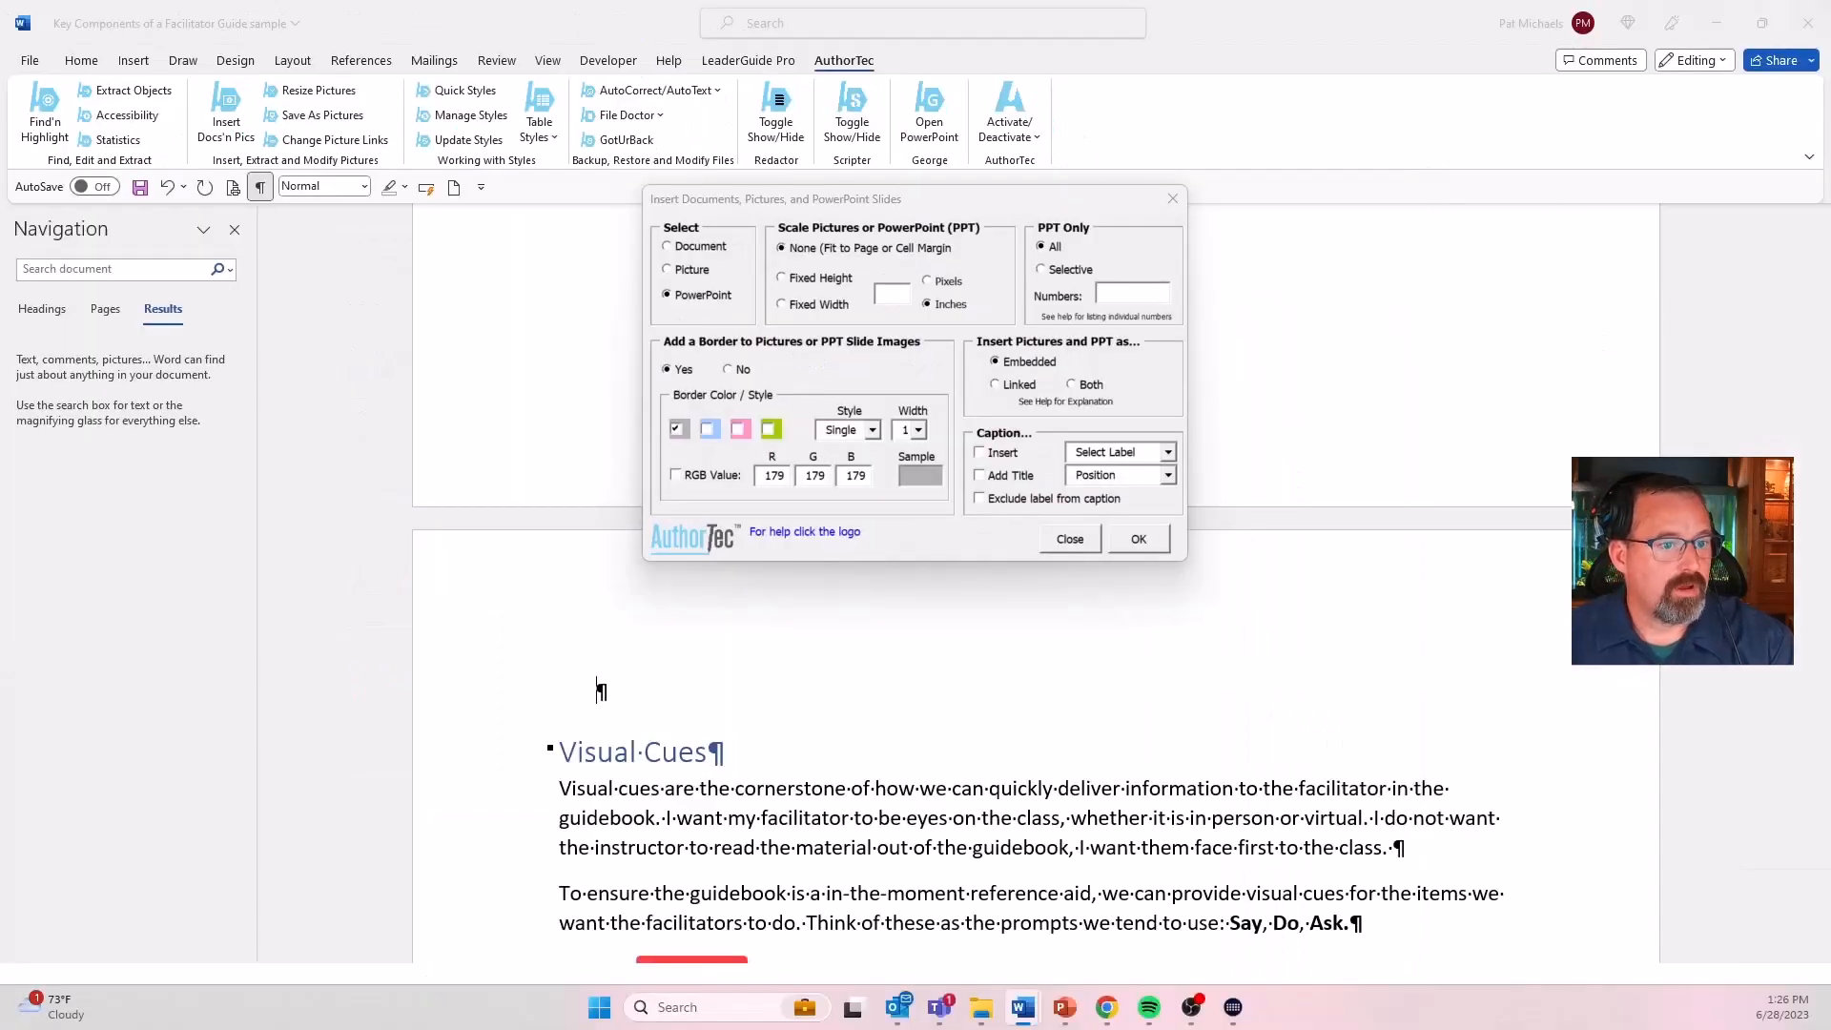
key("Return")
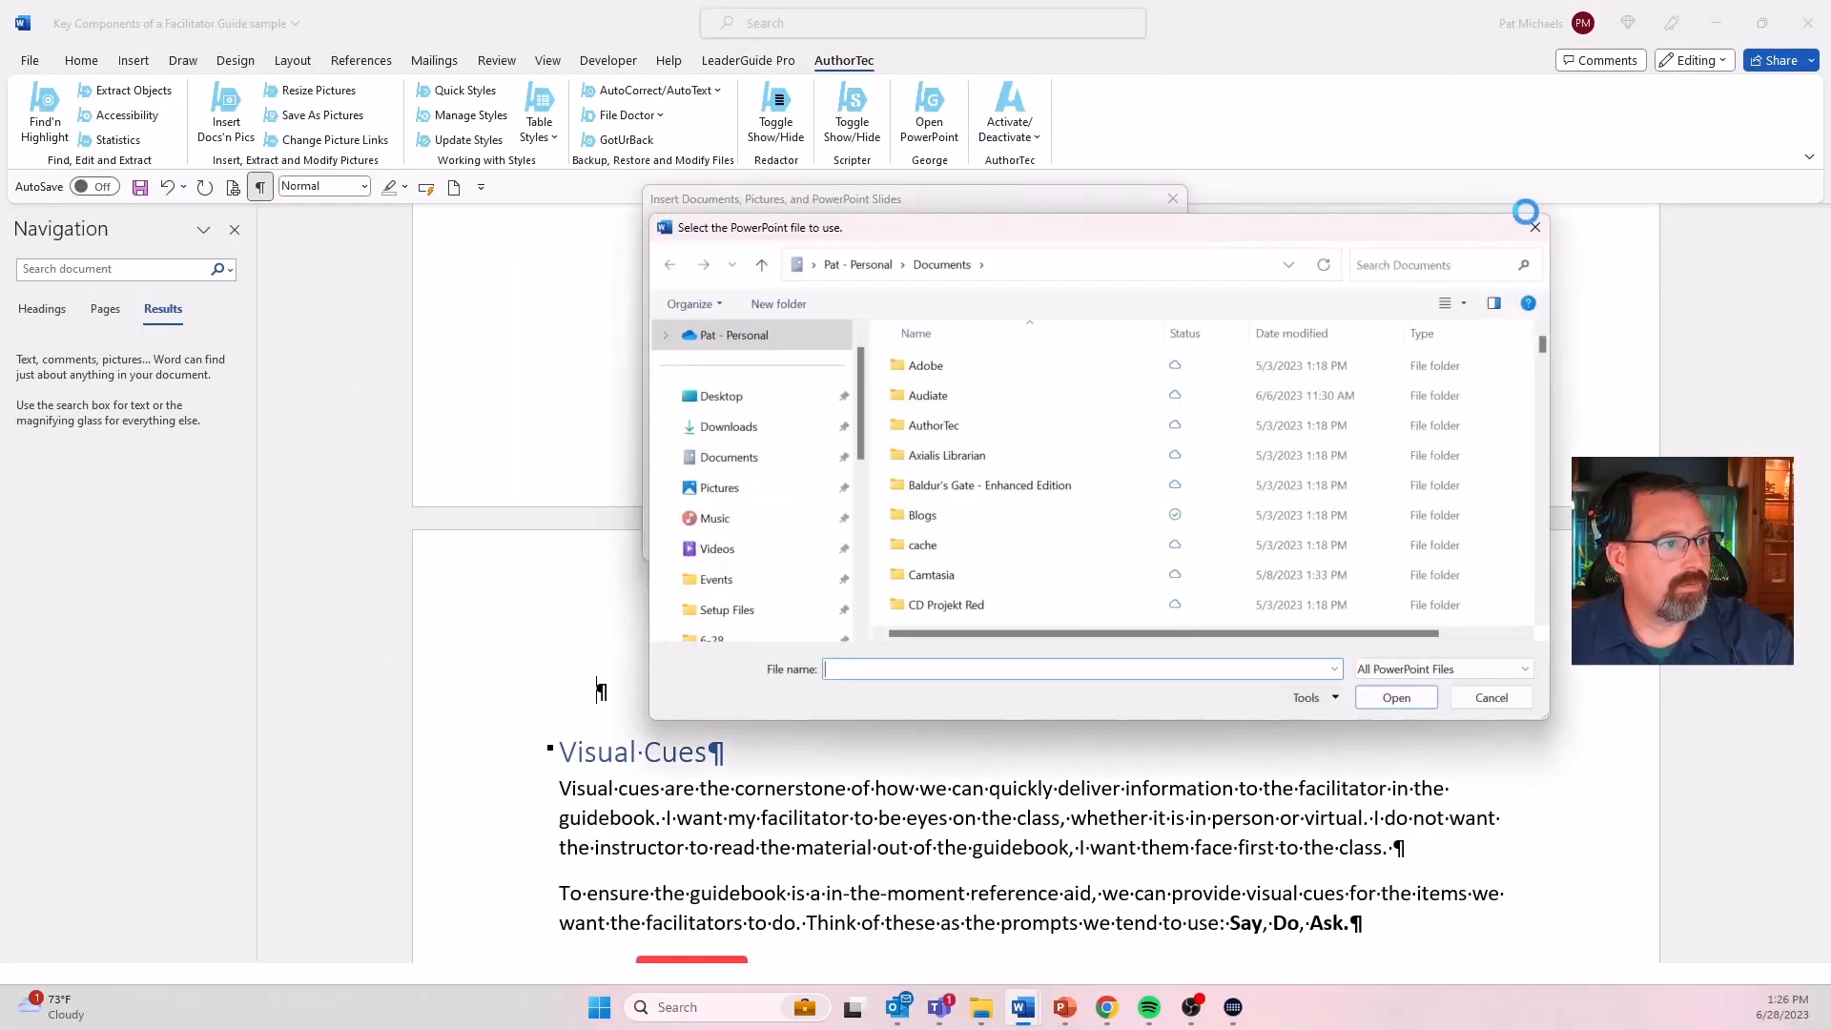
left_click(1535, 227)
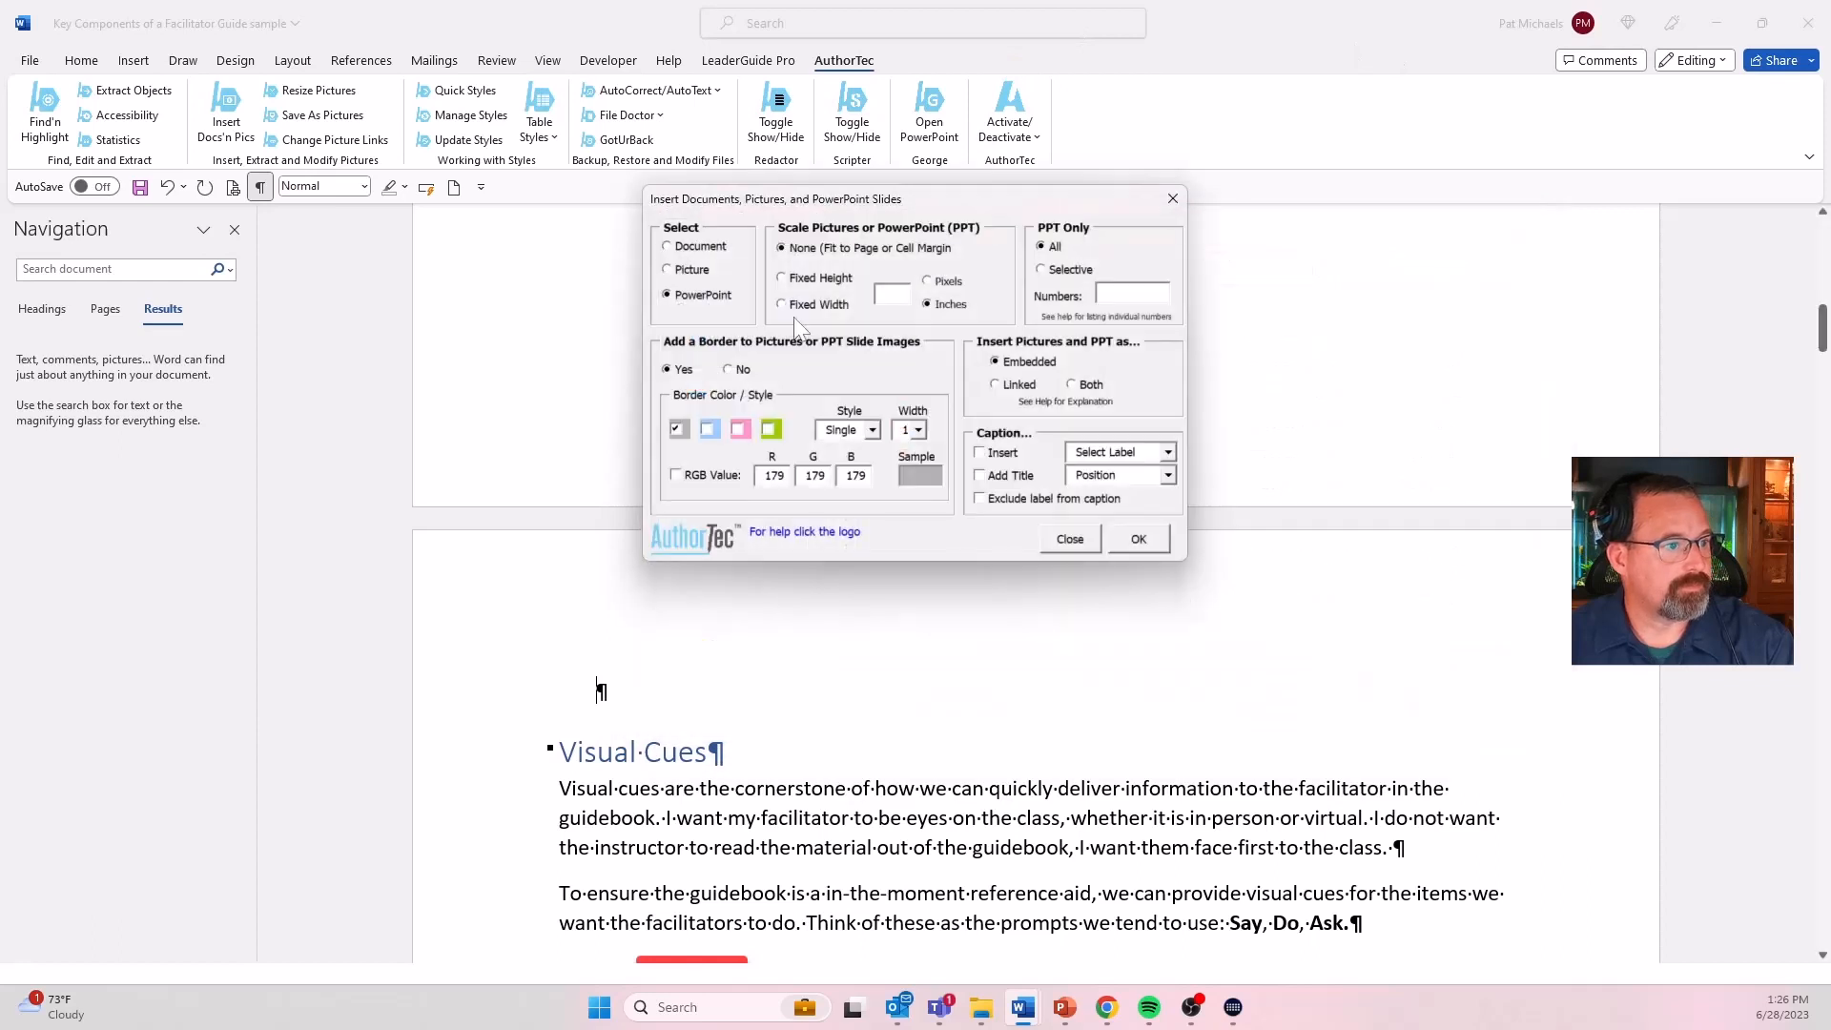
- Insert the document "4-11-22 - Small Wins" from the 6-28 folder above the Visual Cues heading
left_click(671, 247)
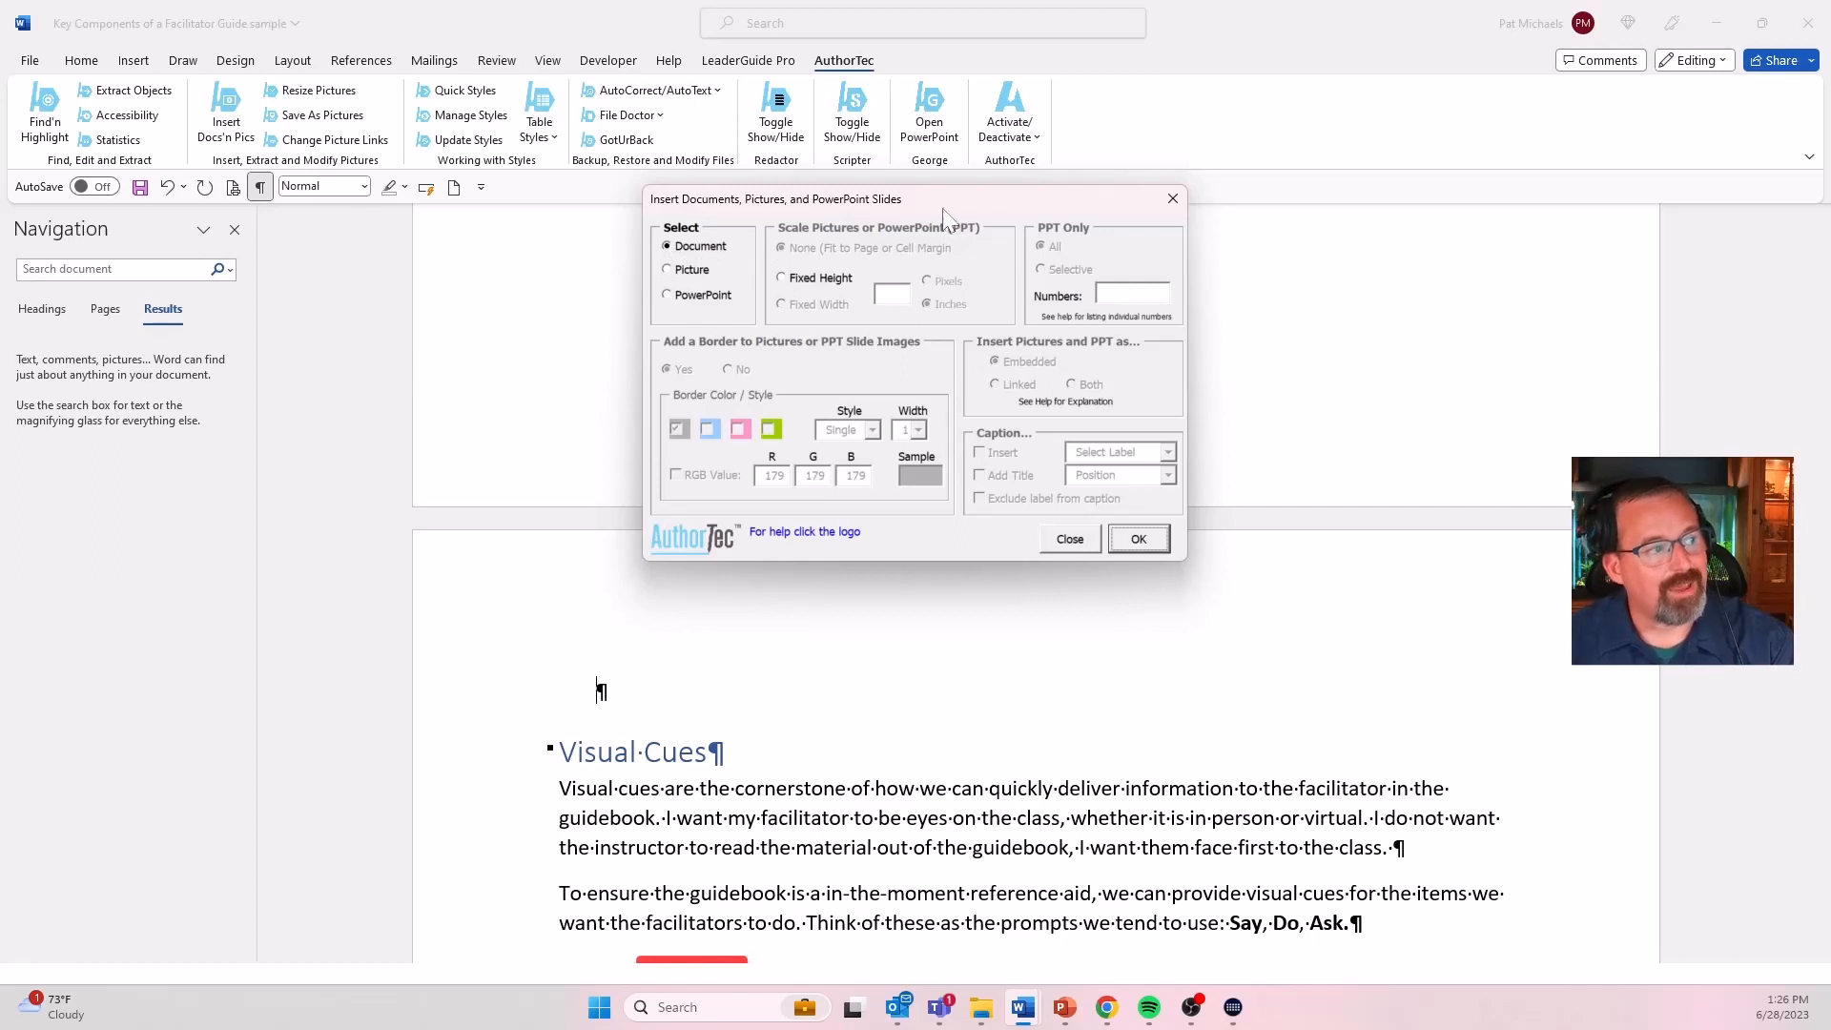
left_click(1139, 540)
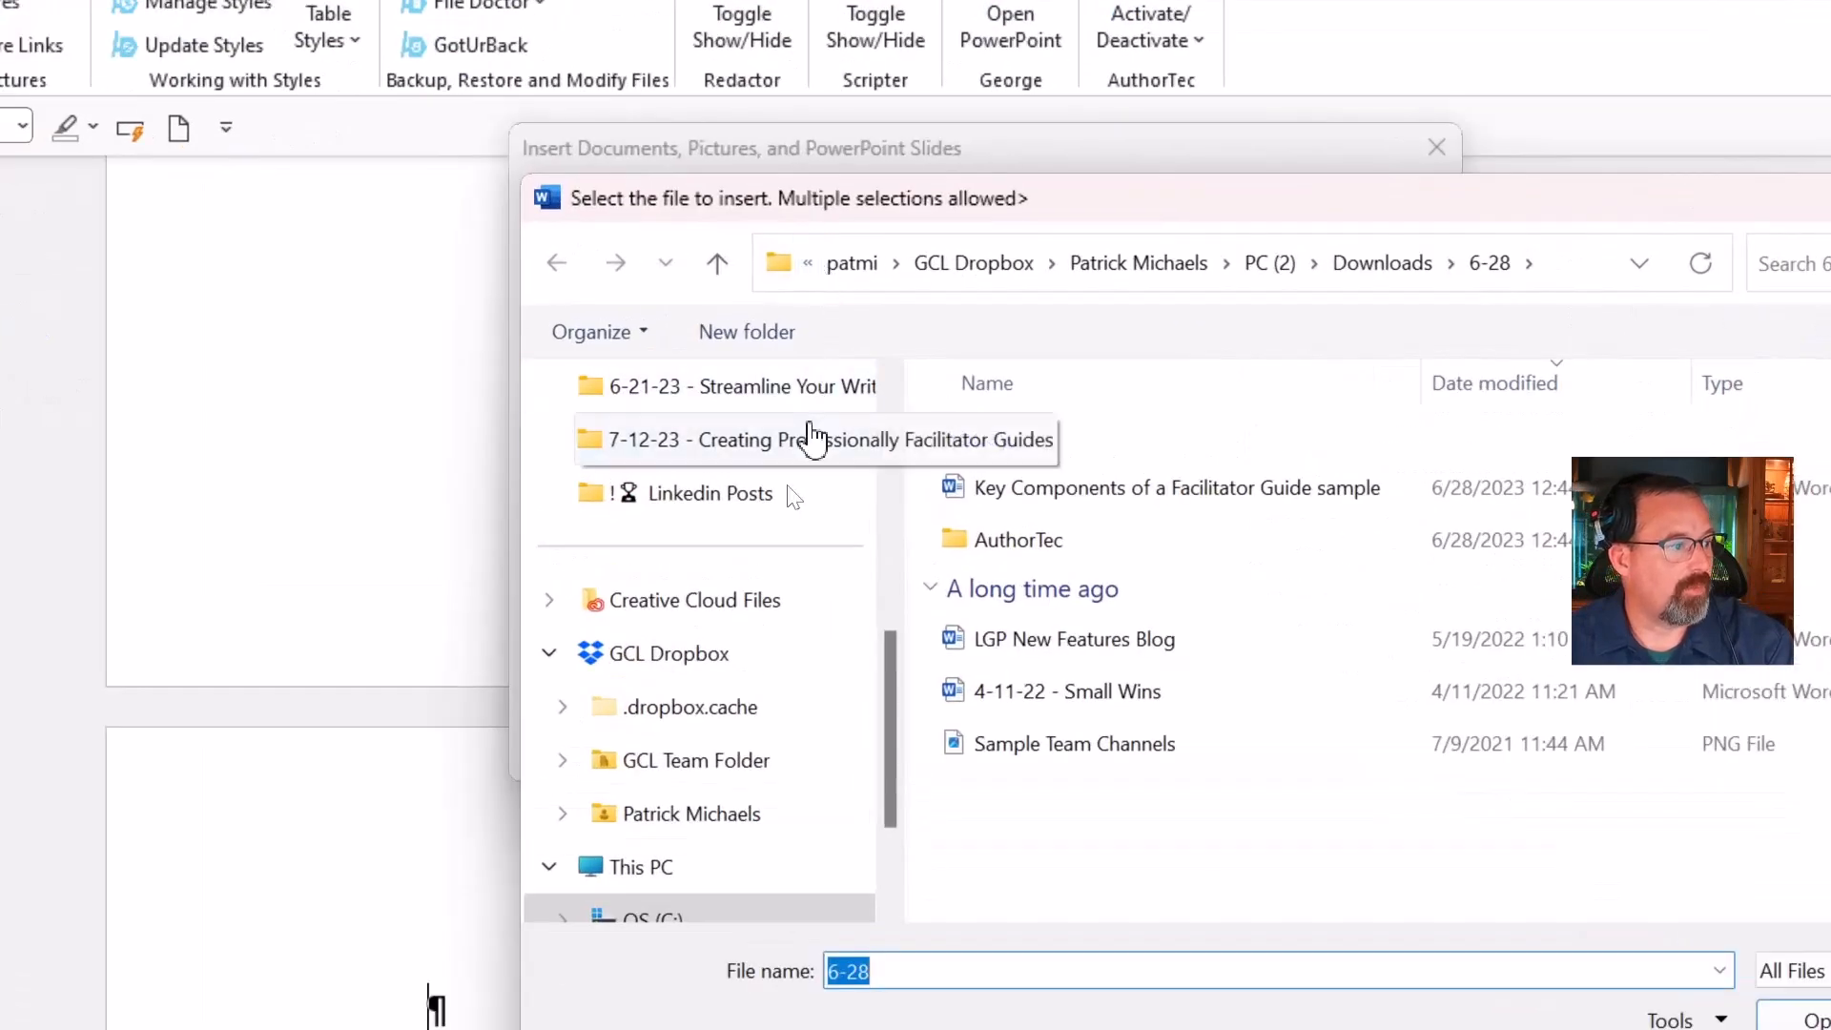
scroll(755, 637, "up", 1)
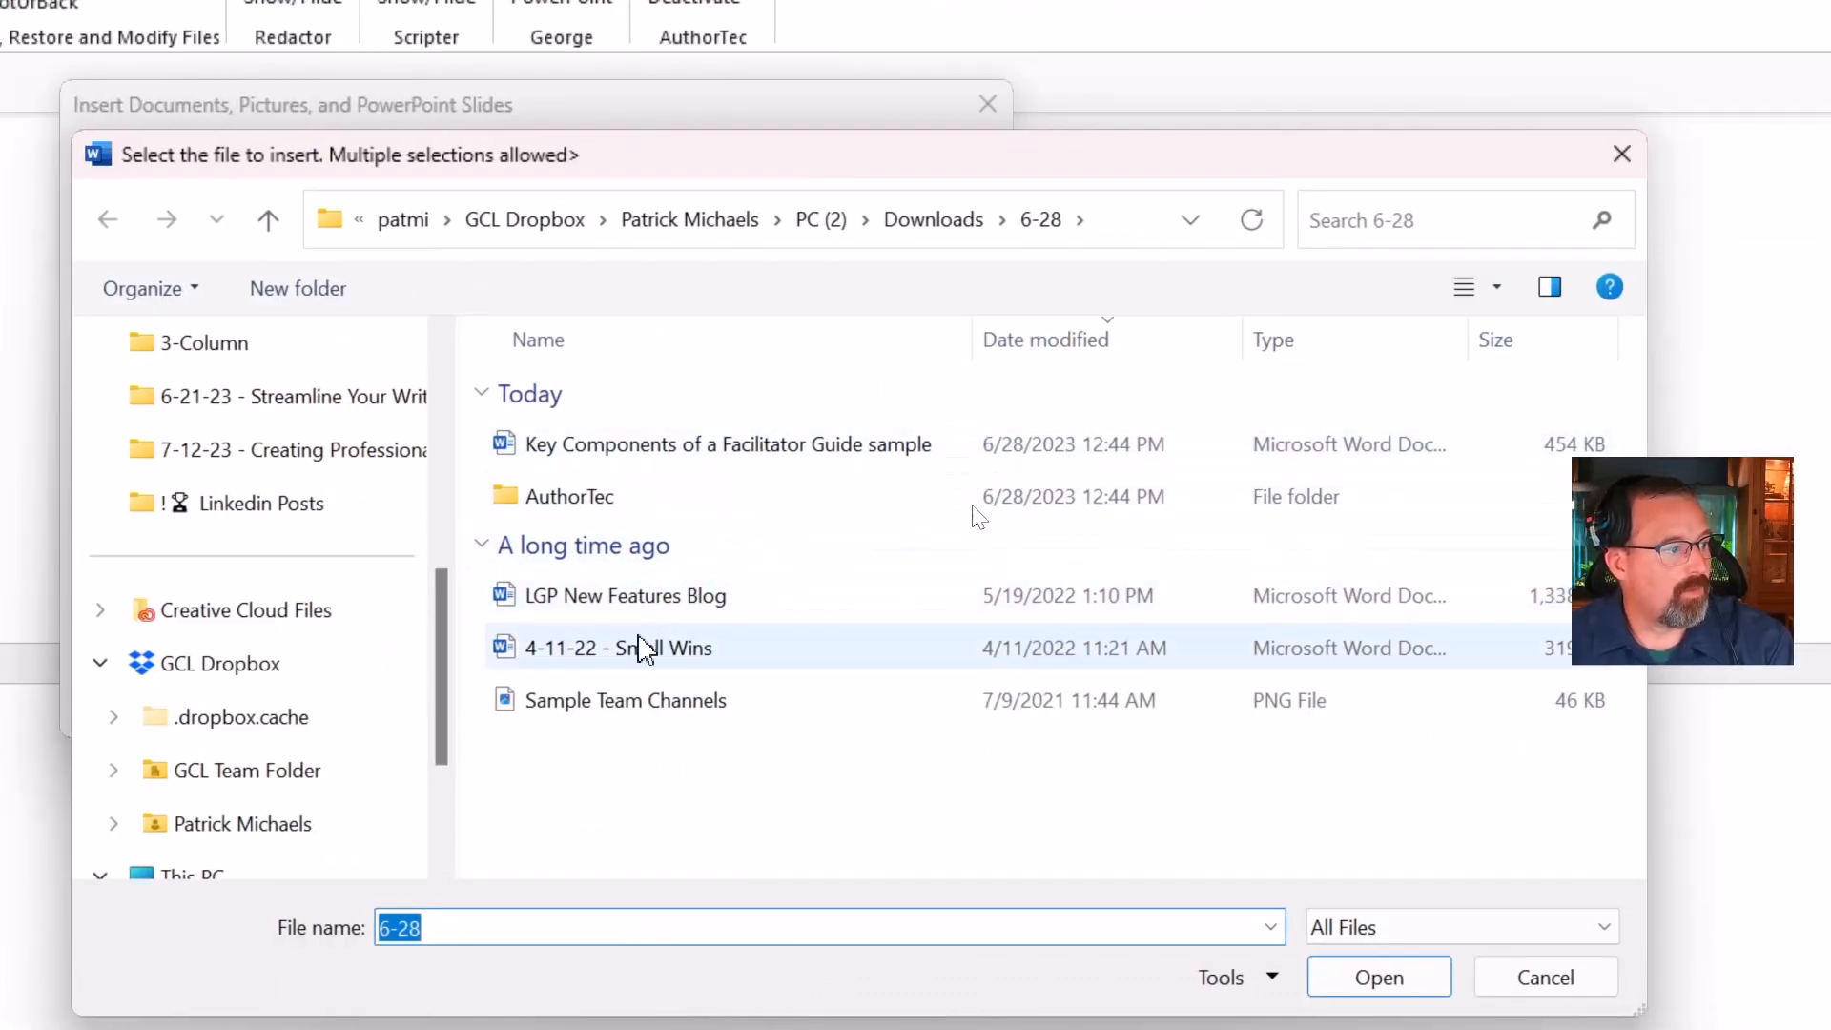
left_click(644, 651)
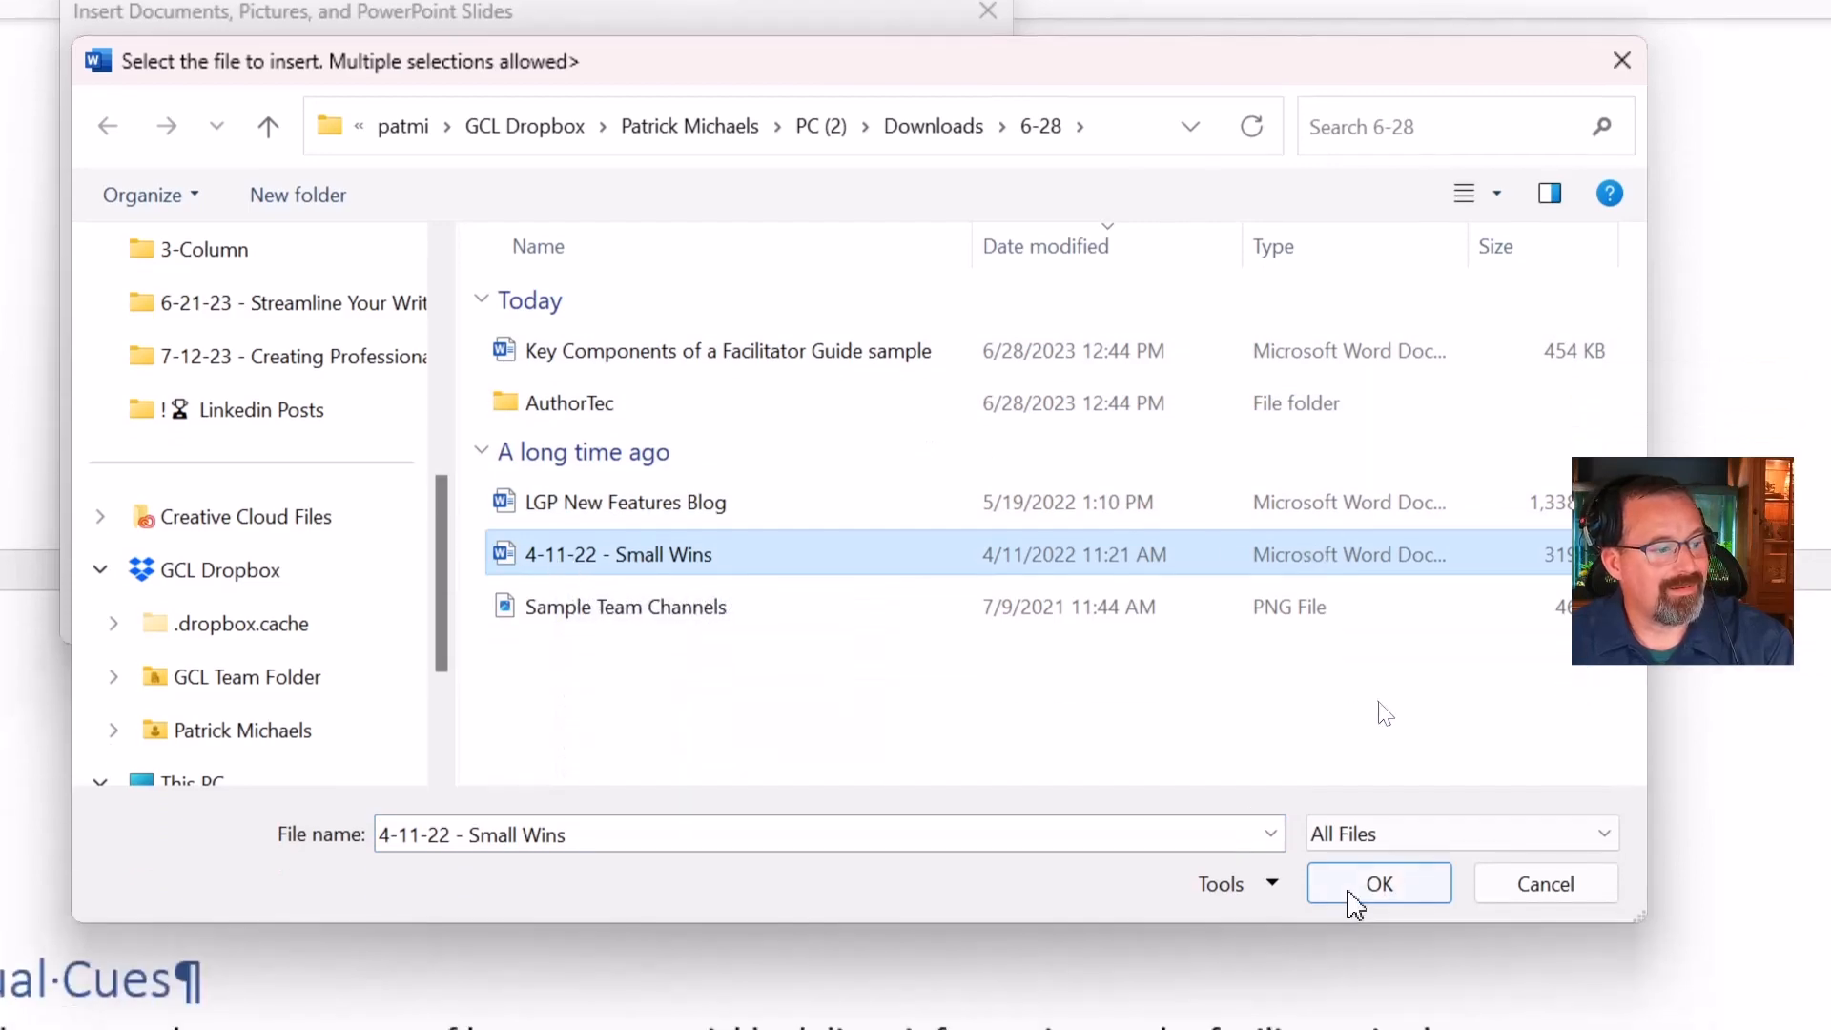
left_click(1351, 887)
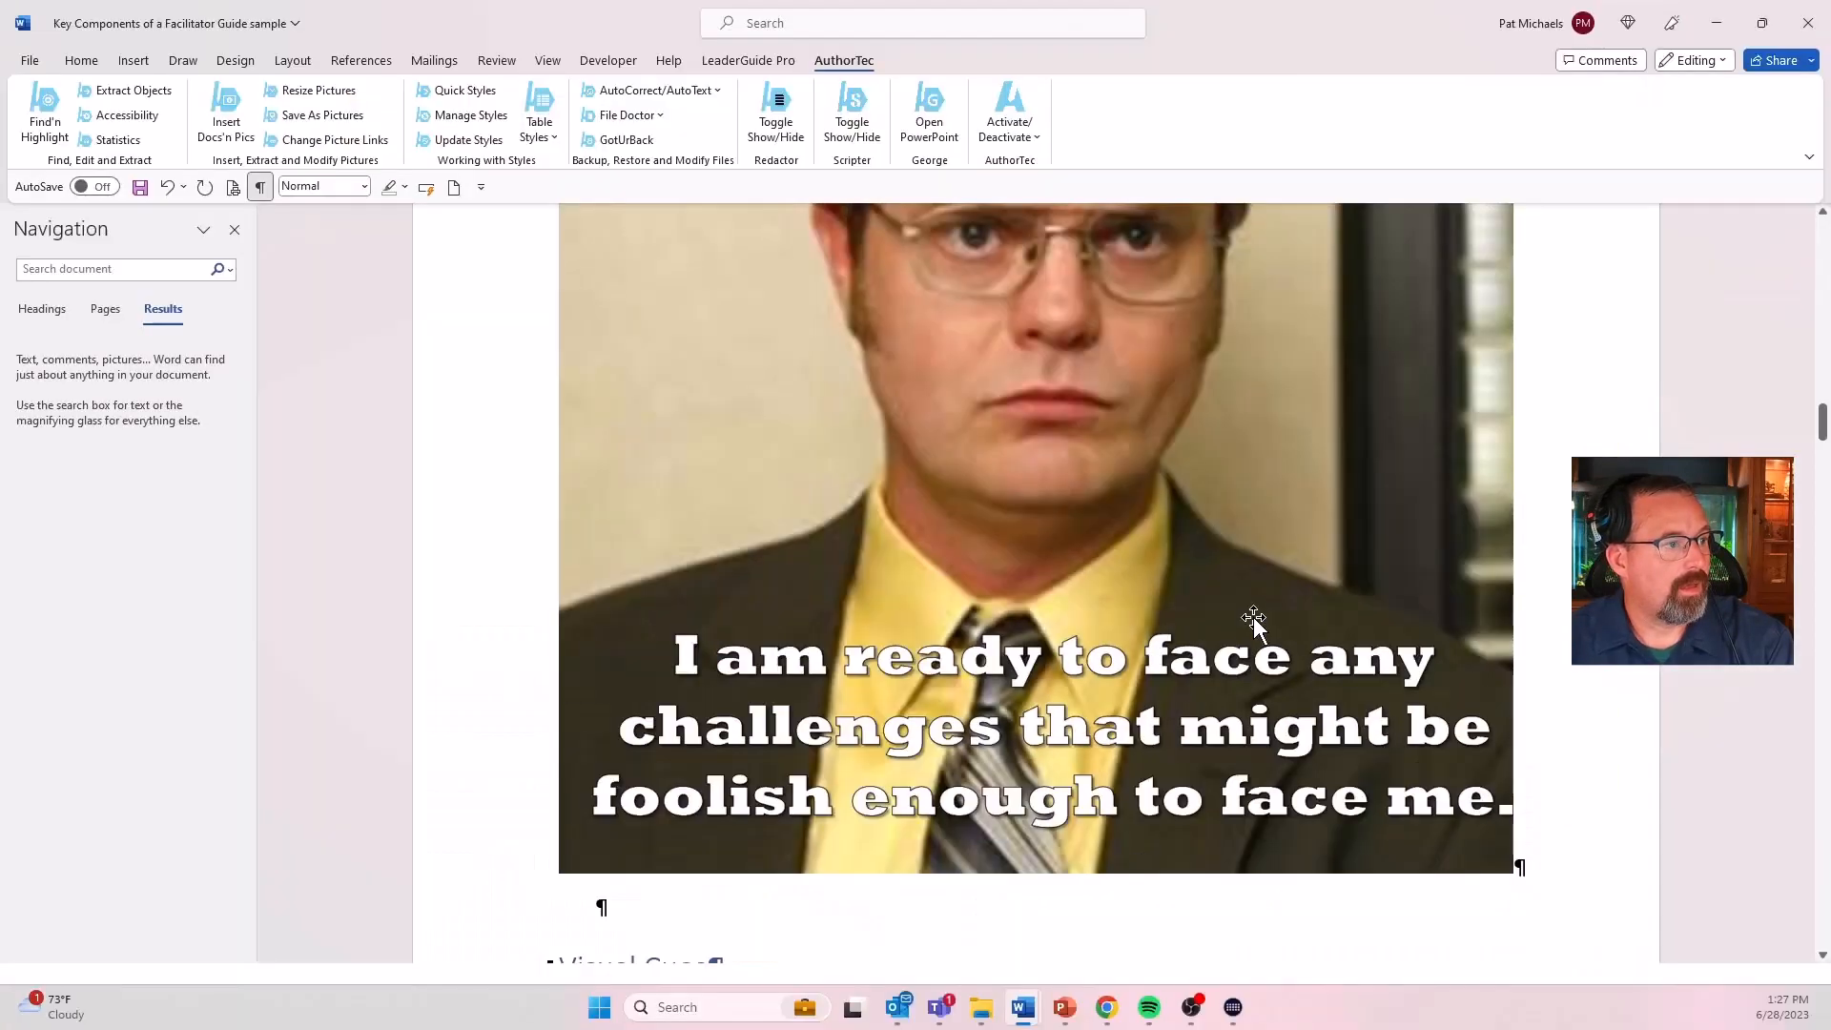
- Examine the inserted Small Wins text and picture between the About this Guide section and the Visual Cues heading
scroll(1251, 546, "down", 2)
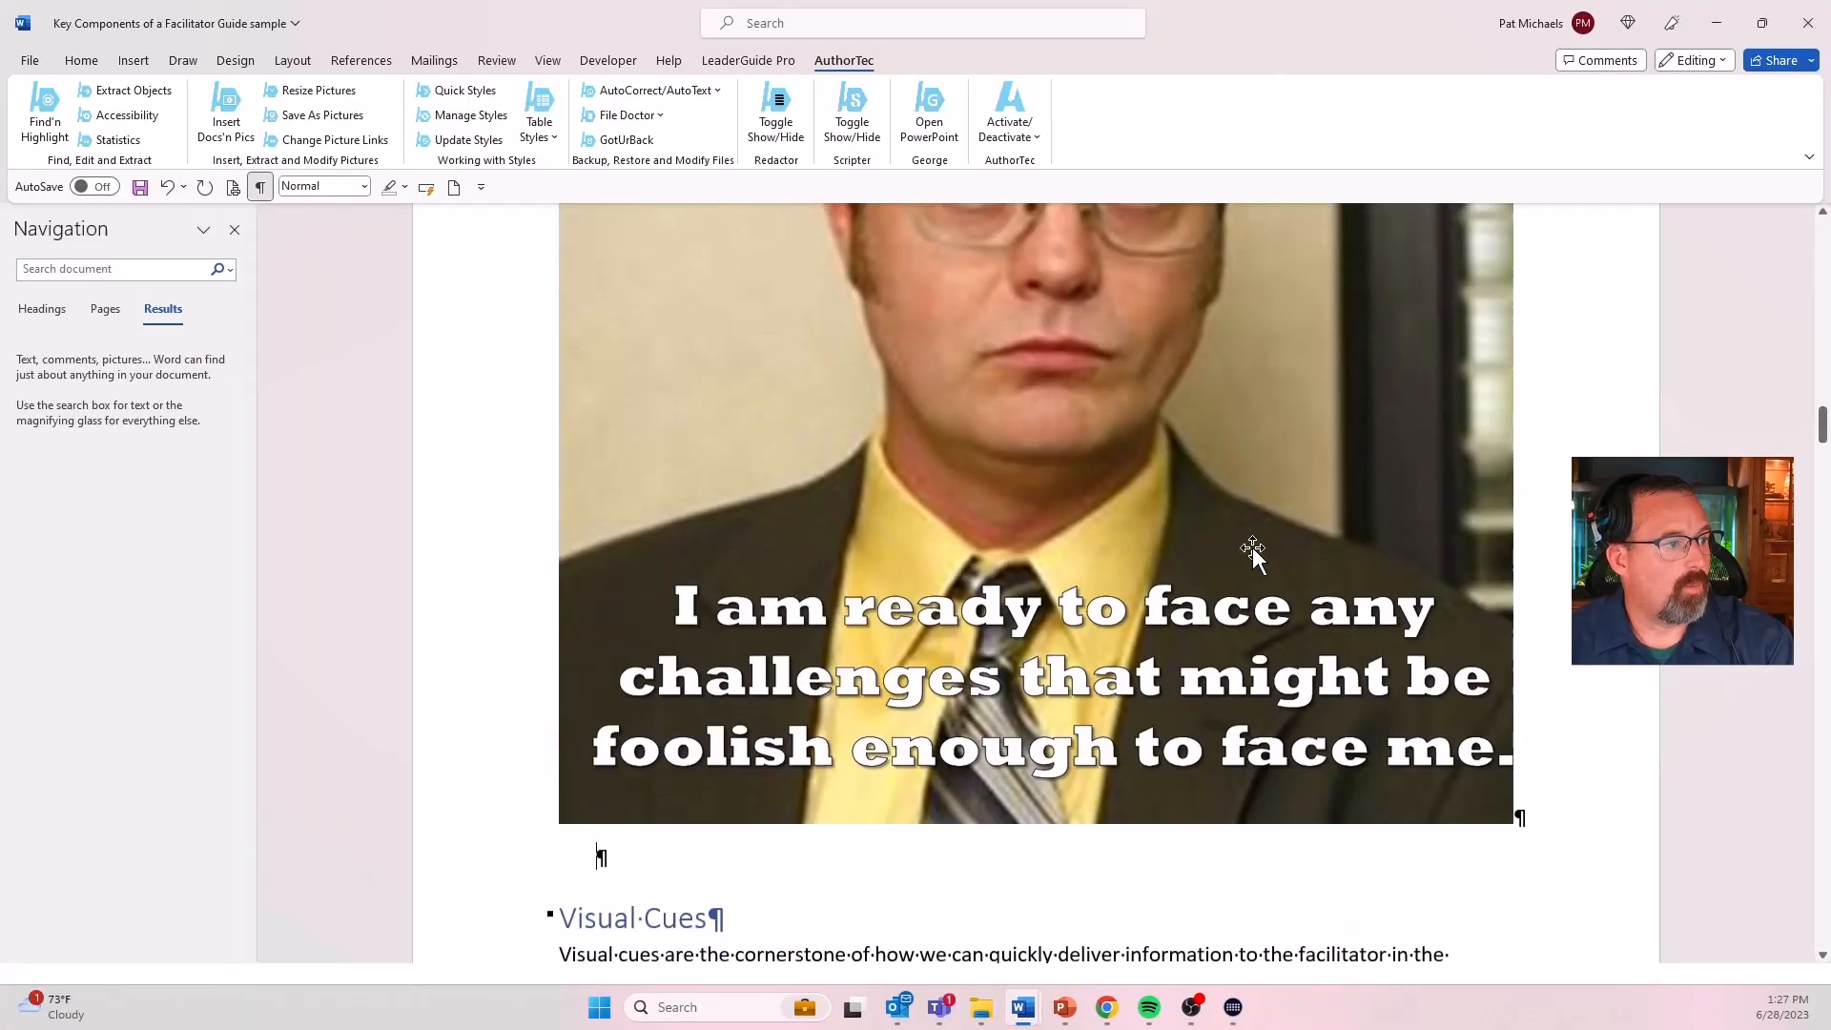
scroll(1251, 546, "up", 15)
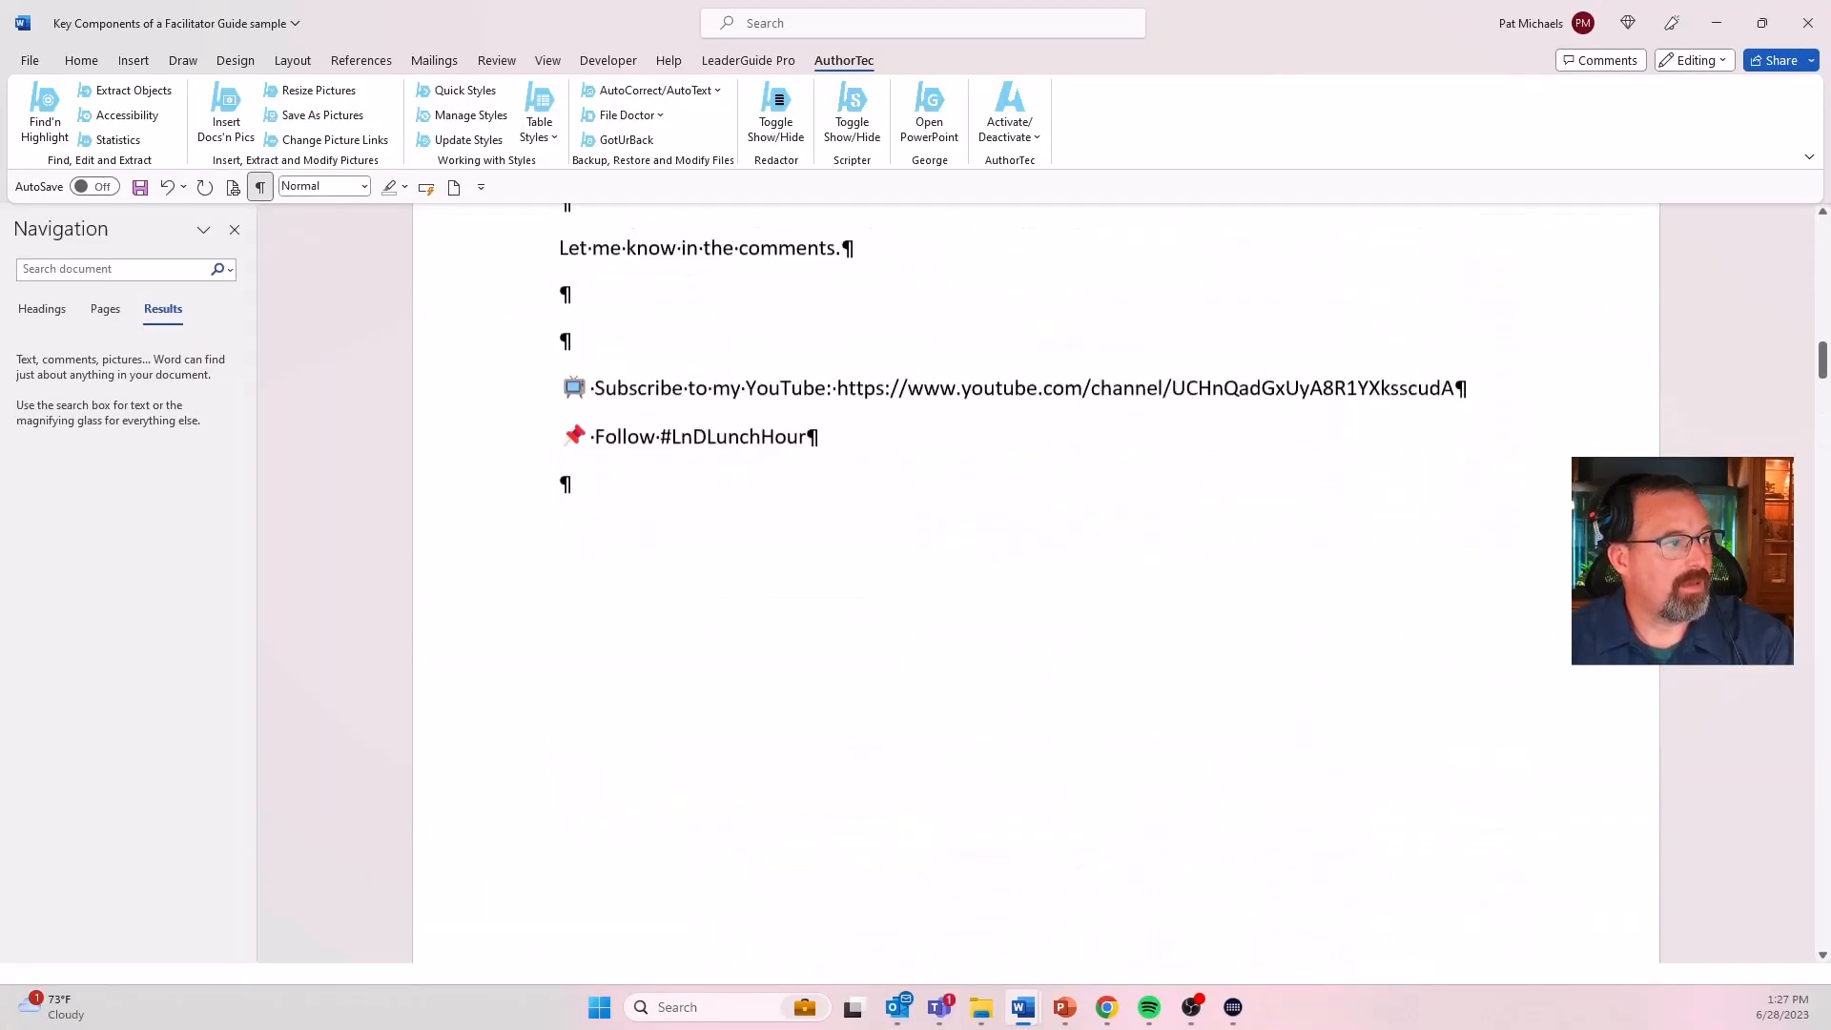
scroll(1251, 547, "up", 12)
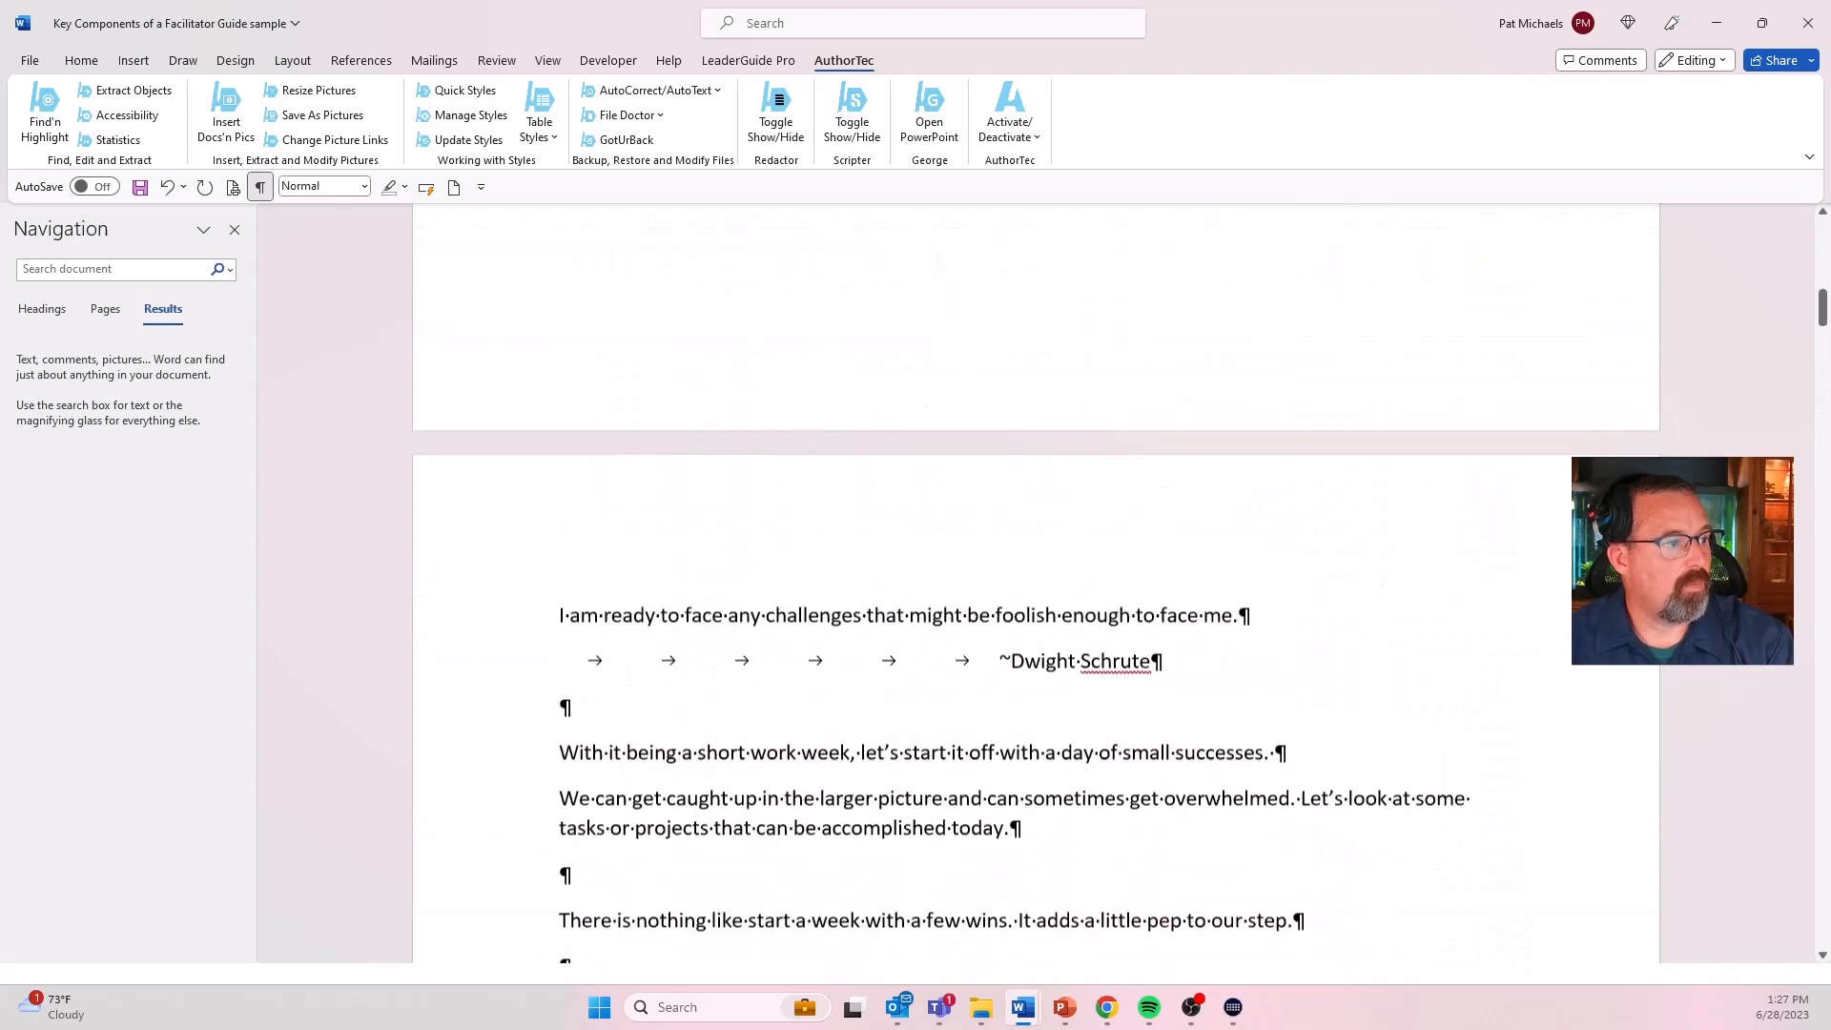
scroll(1035, 581, "up", 10)
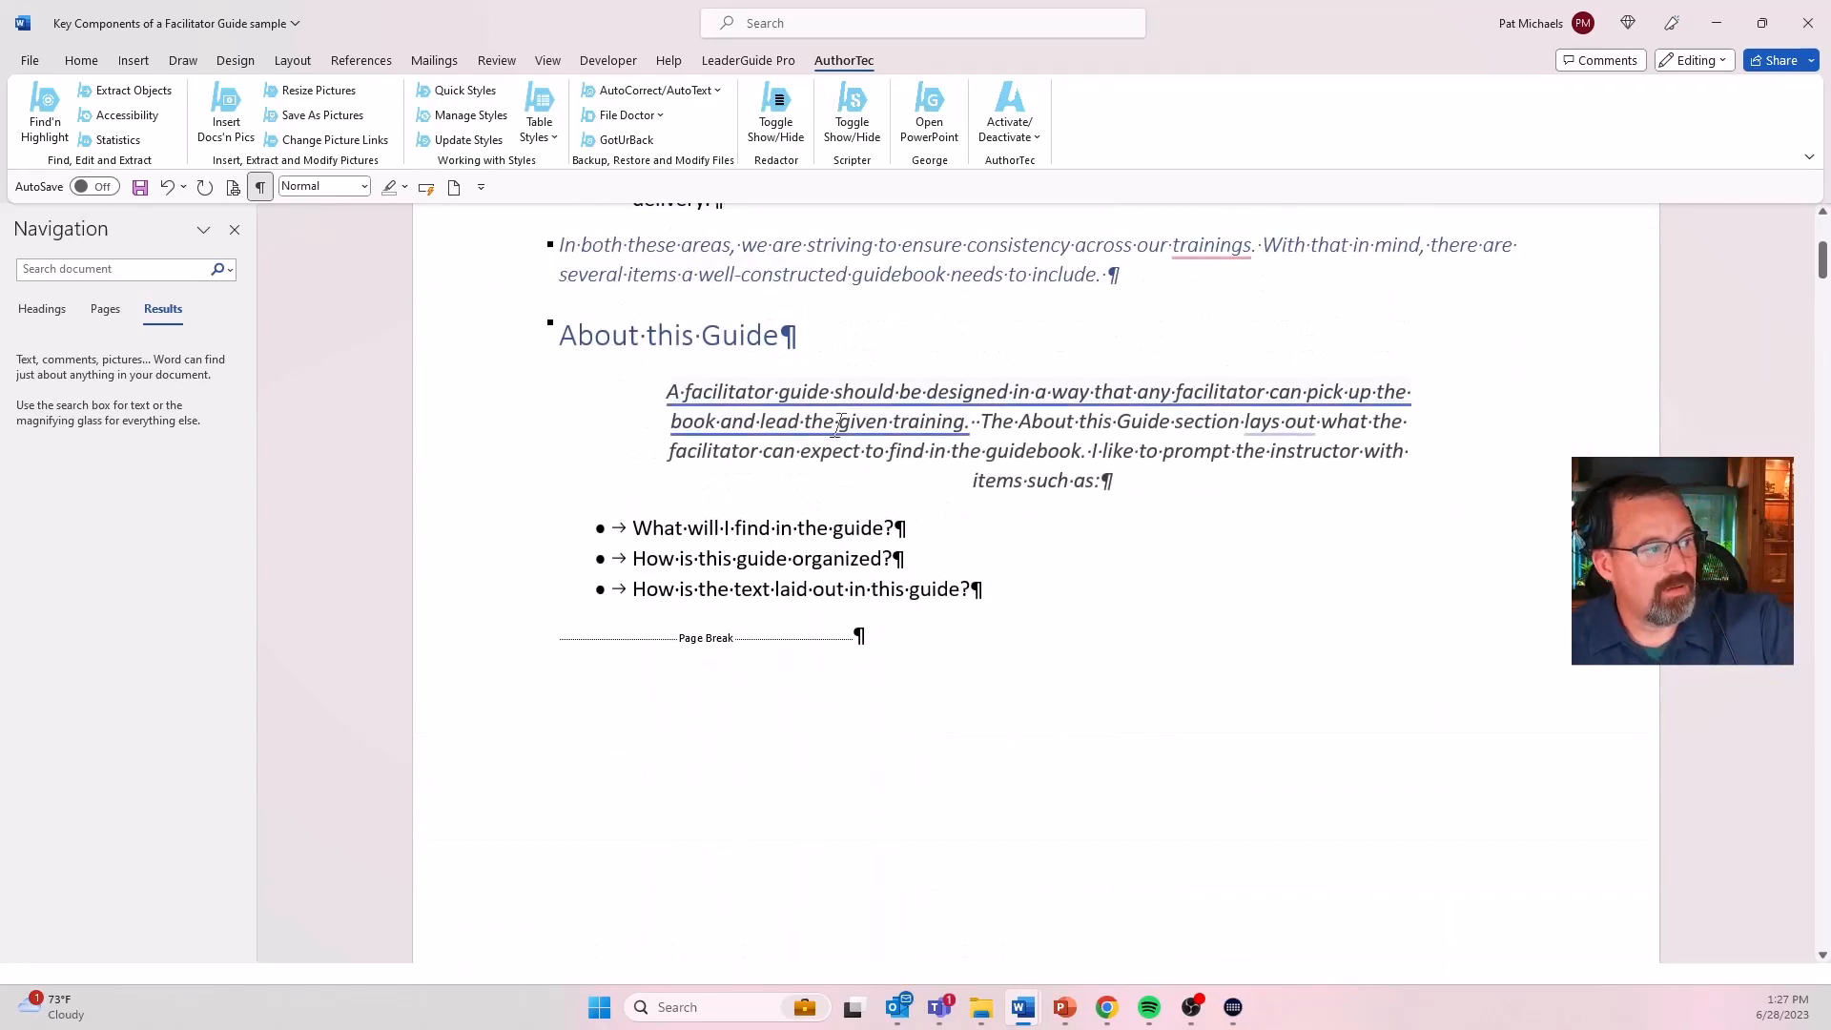
mouse_move(836, 424)
scroll(1035, 582, "down", 10)
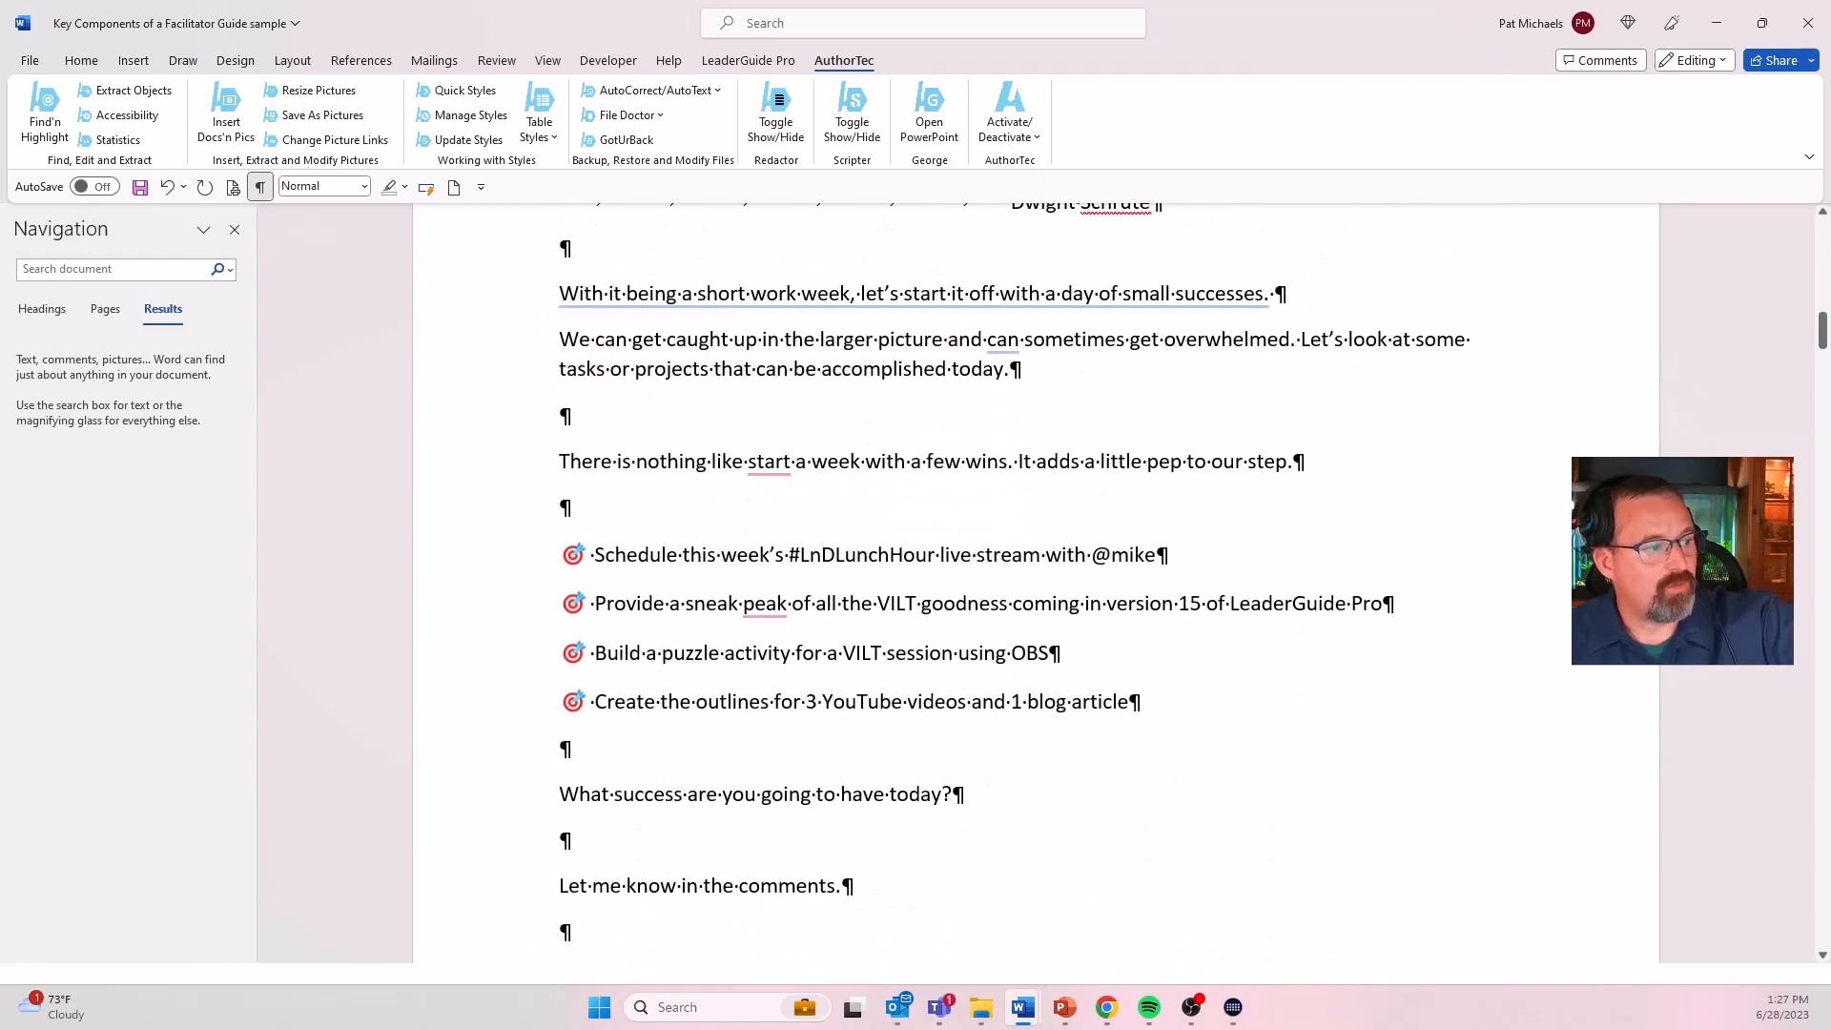
scroll(1035, 582, "down", 3)
scroll(885, 660, "down", 8)
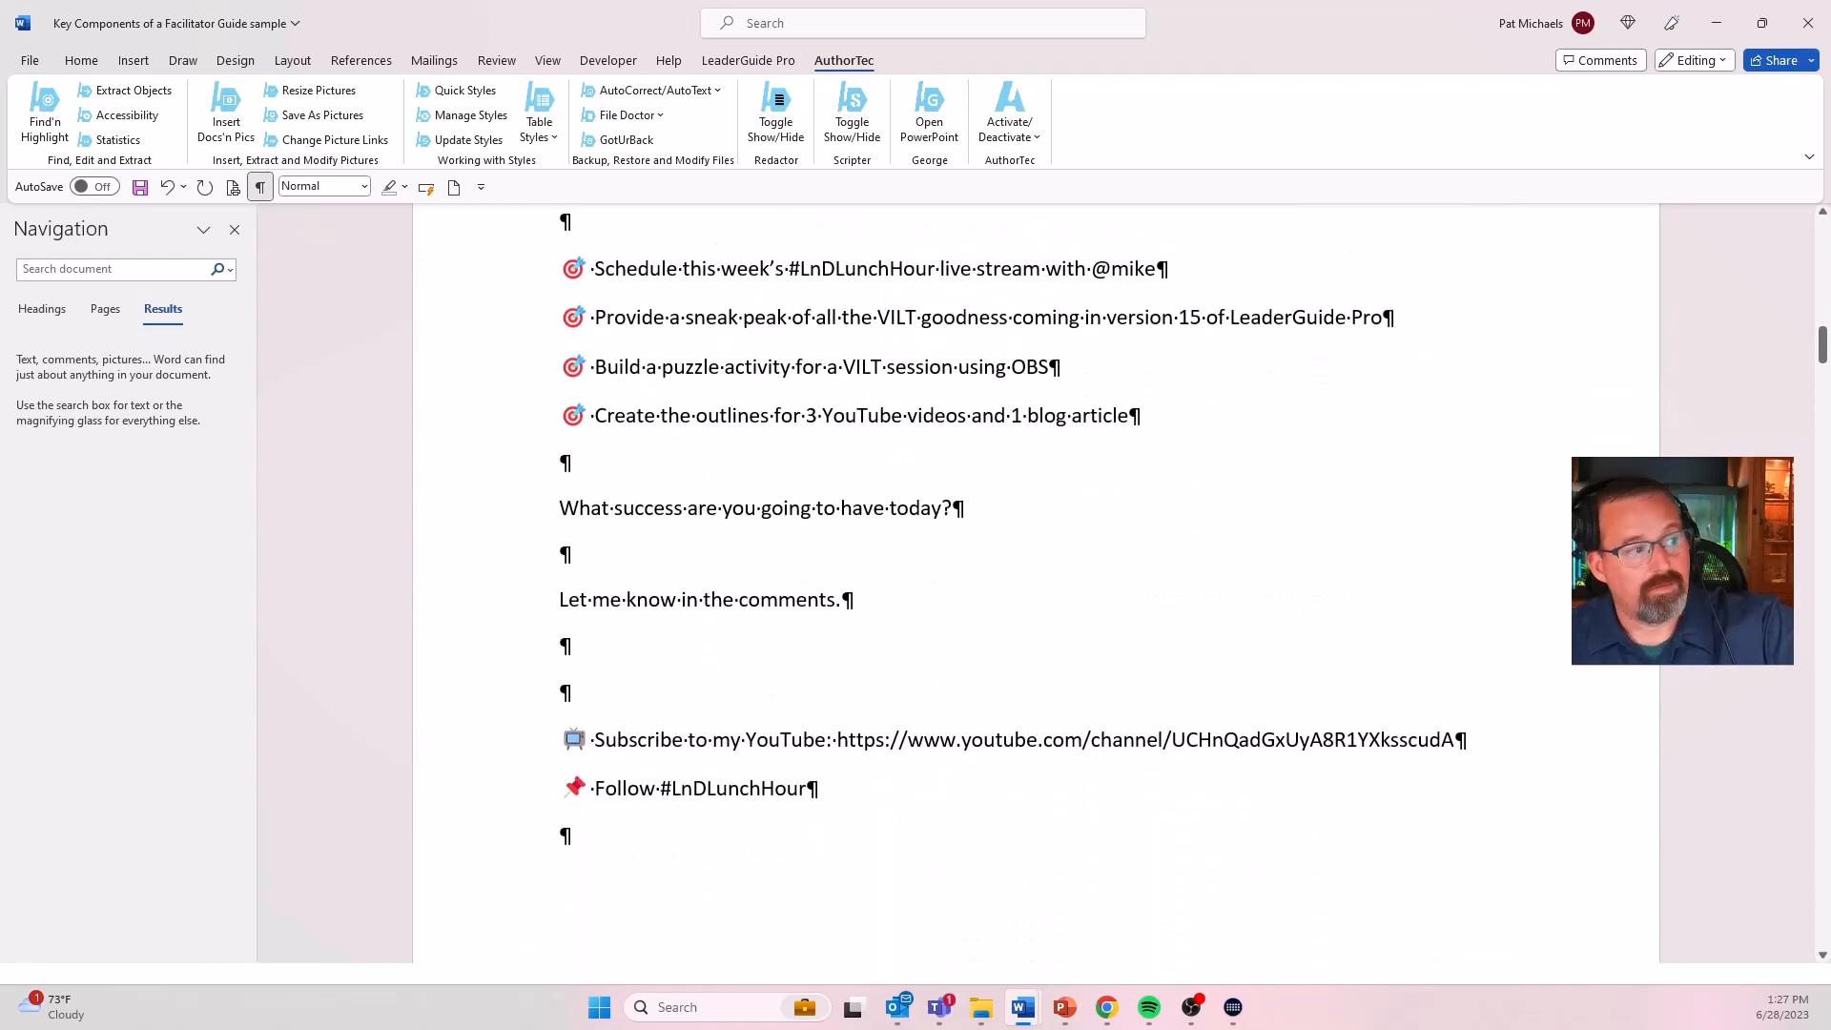
scroll(884, 658, "down", 10)
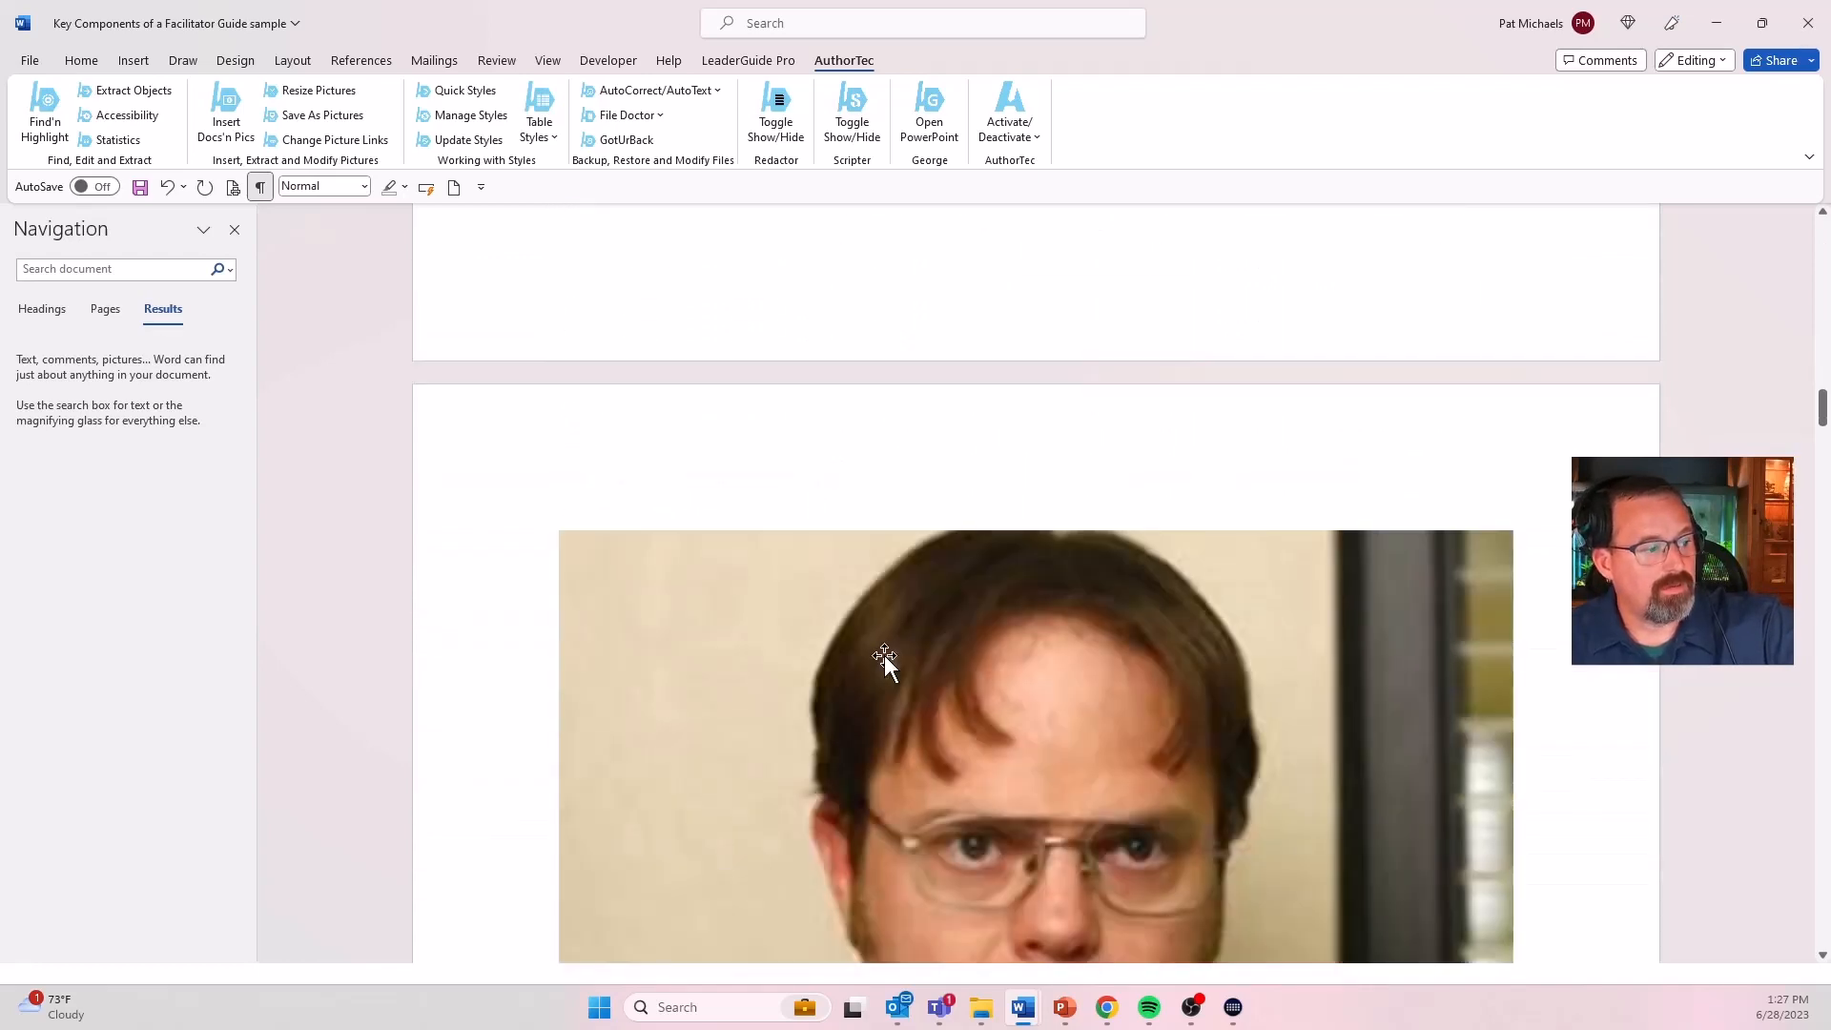
scroll(885, 659, "down", 5)
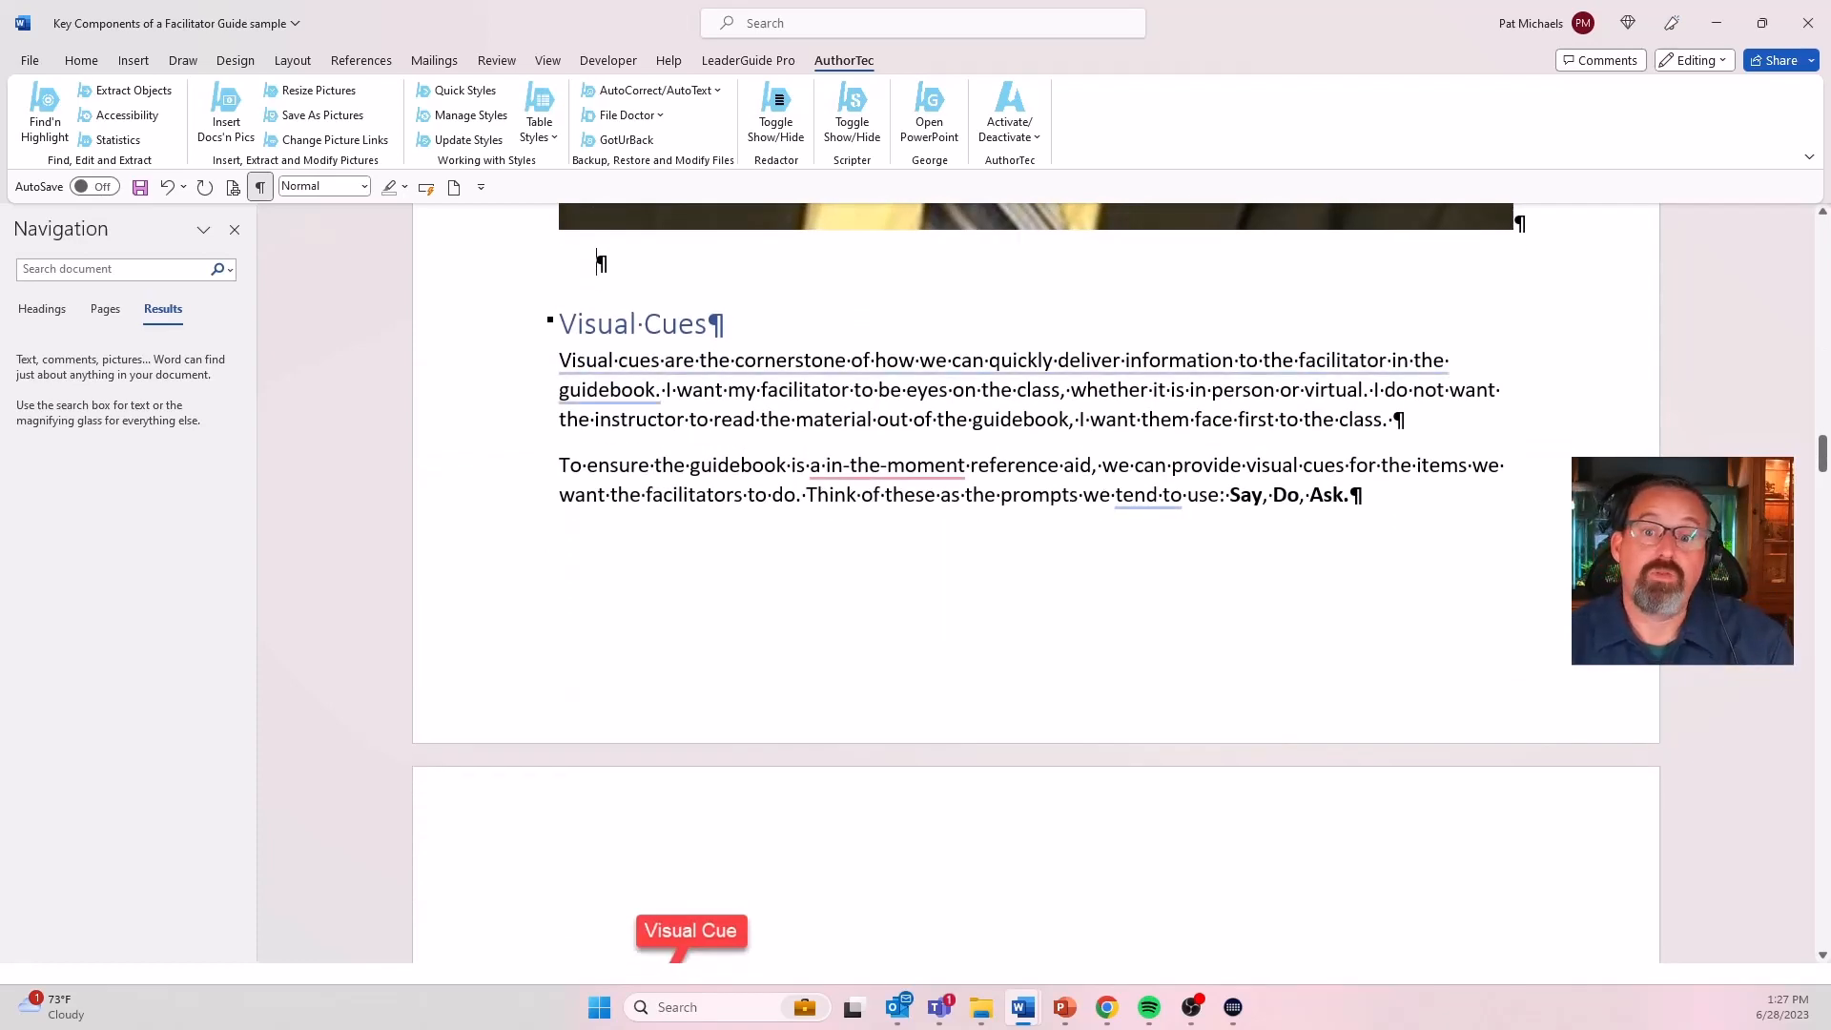
scroll(879, 511, "up", 10)
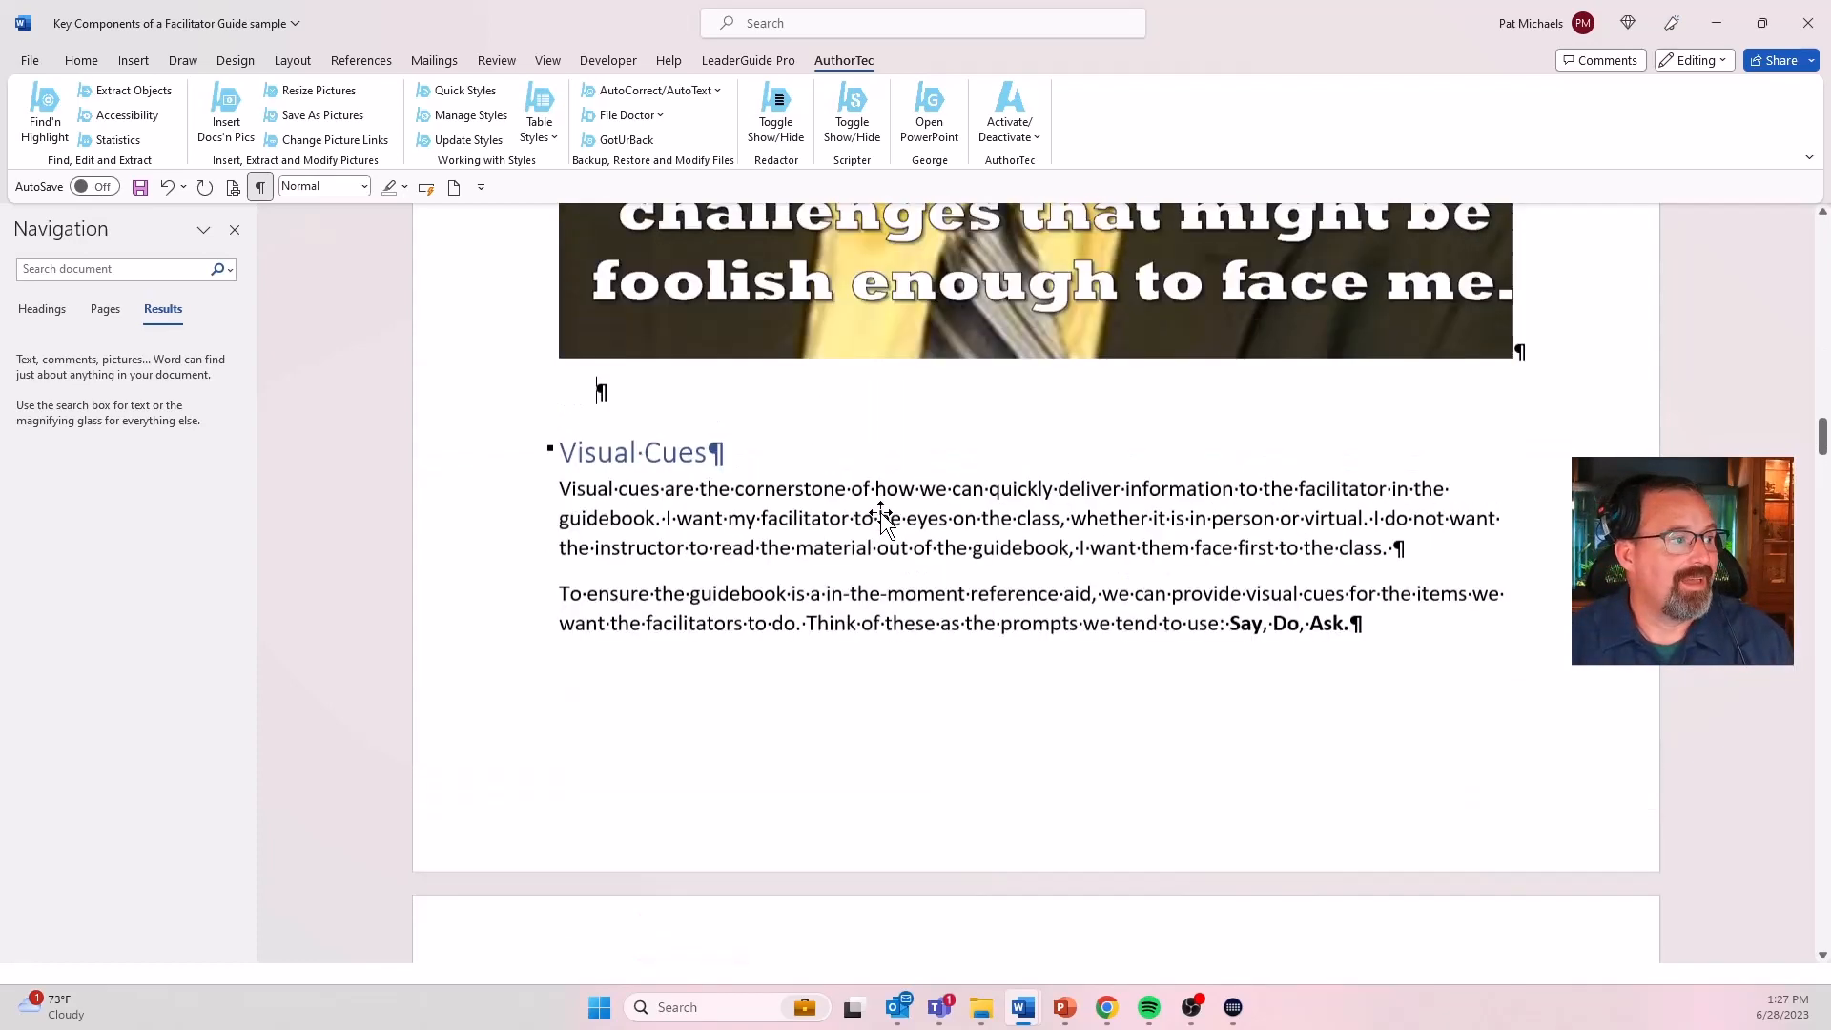
- Set up Insert Docs'n Pics to place a linked picture with a fixed width of 3 inches above the YouTube subscribe line
scroll(879, 511, "up", 5)
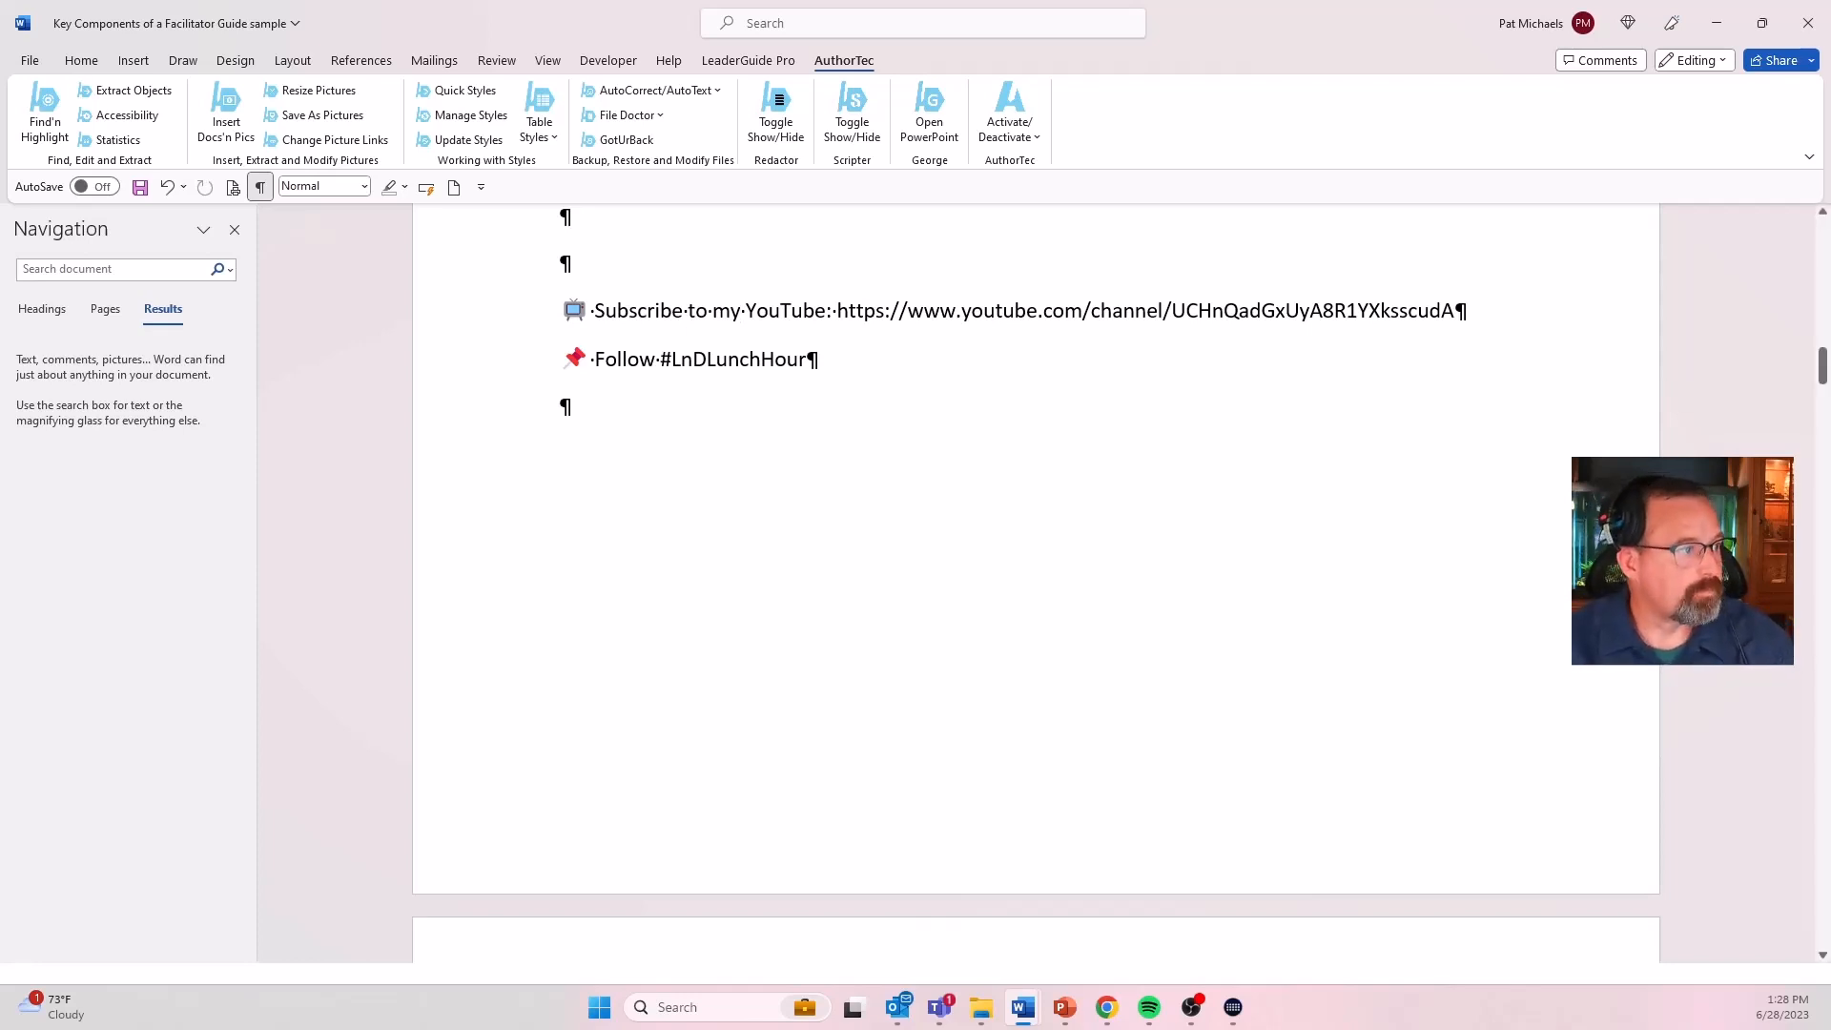
scroll(1035, 581, "up", 4)
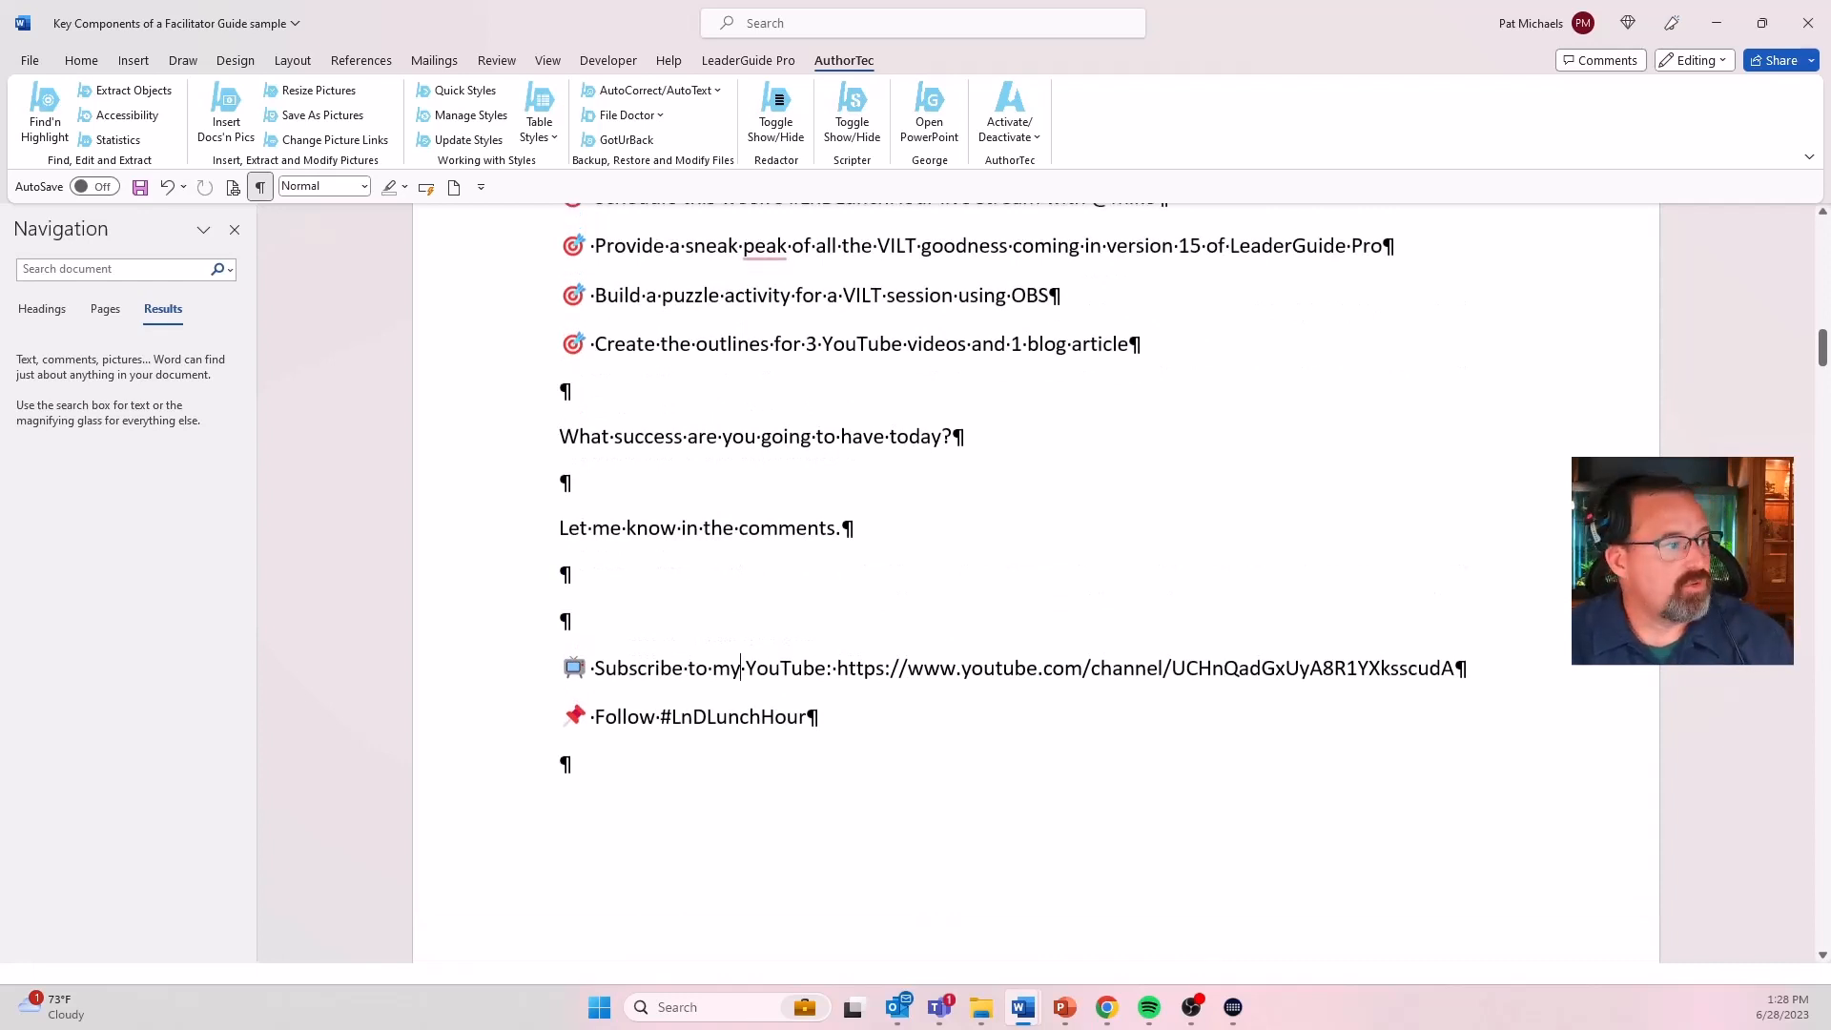
left_click(226, 114)
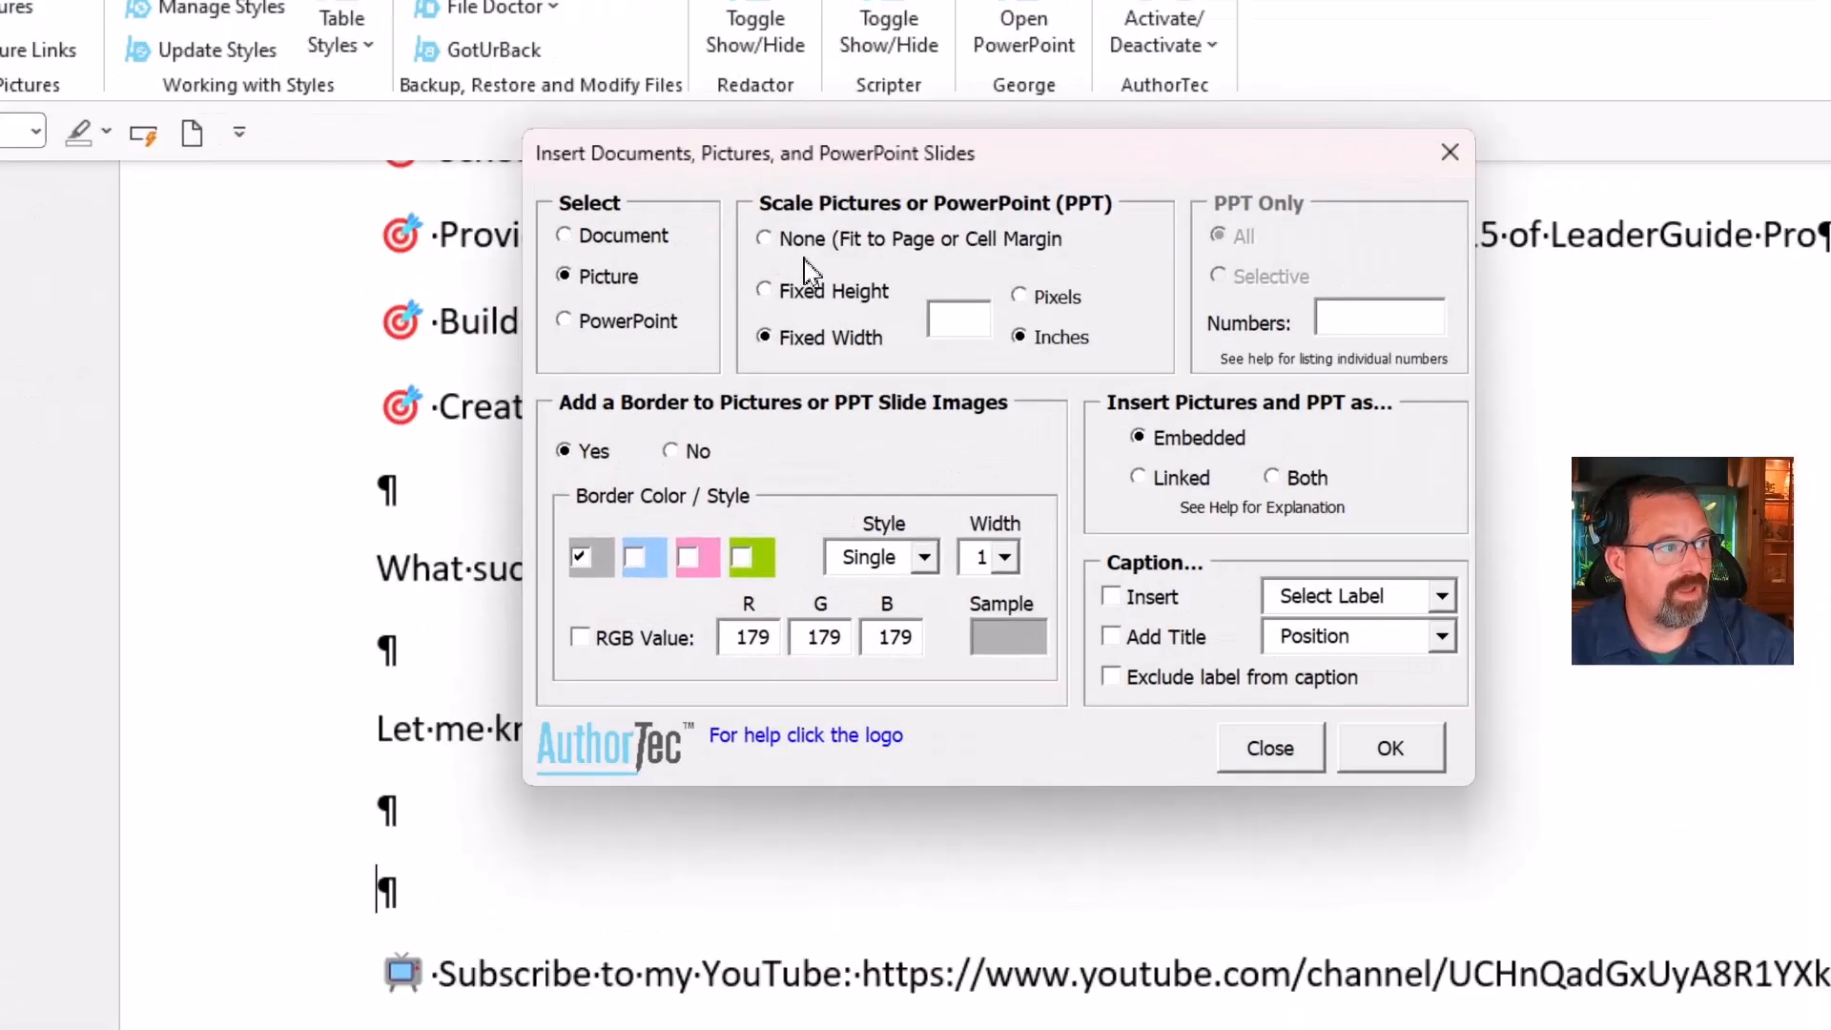
left_click(965, 321)
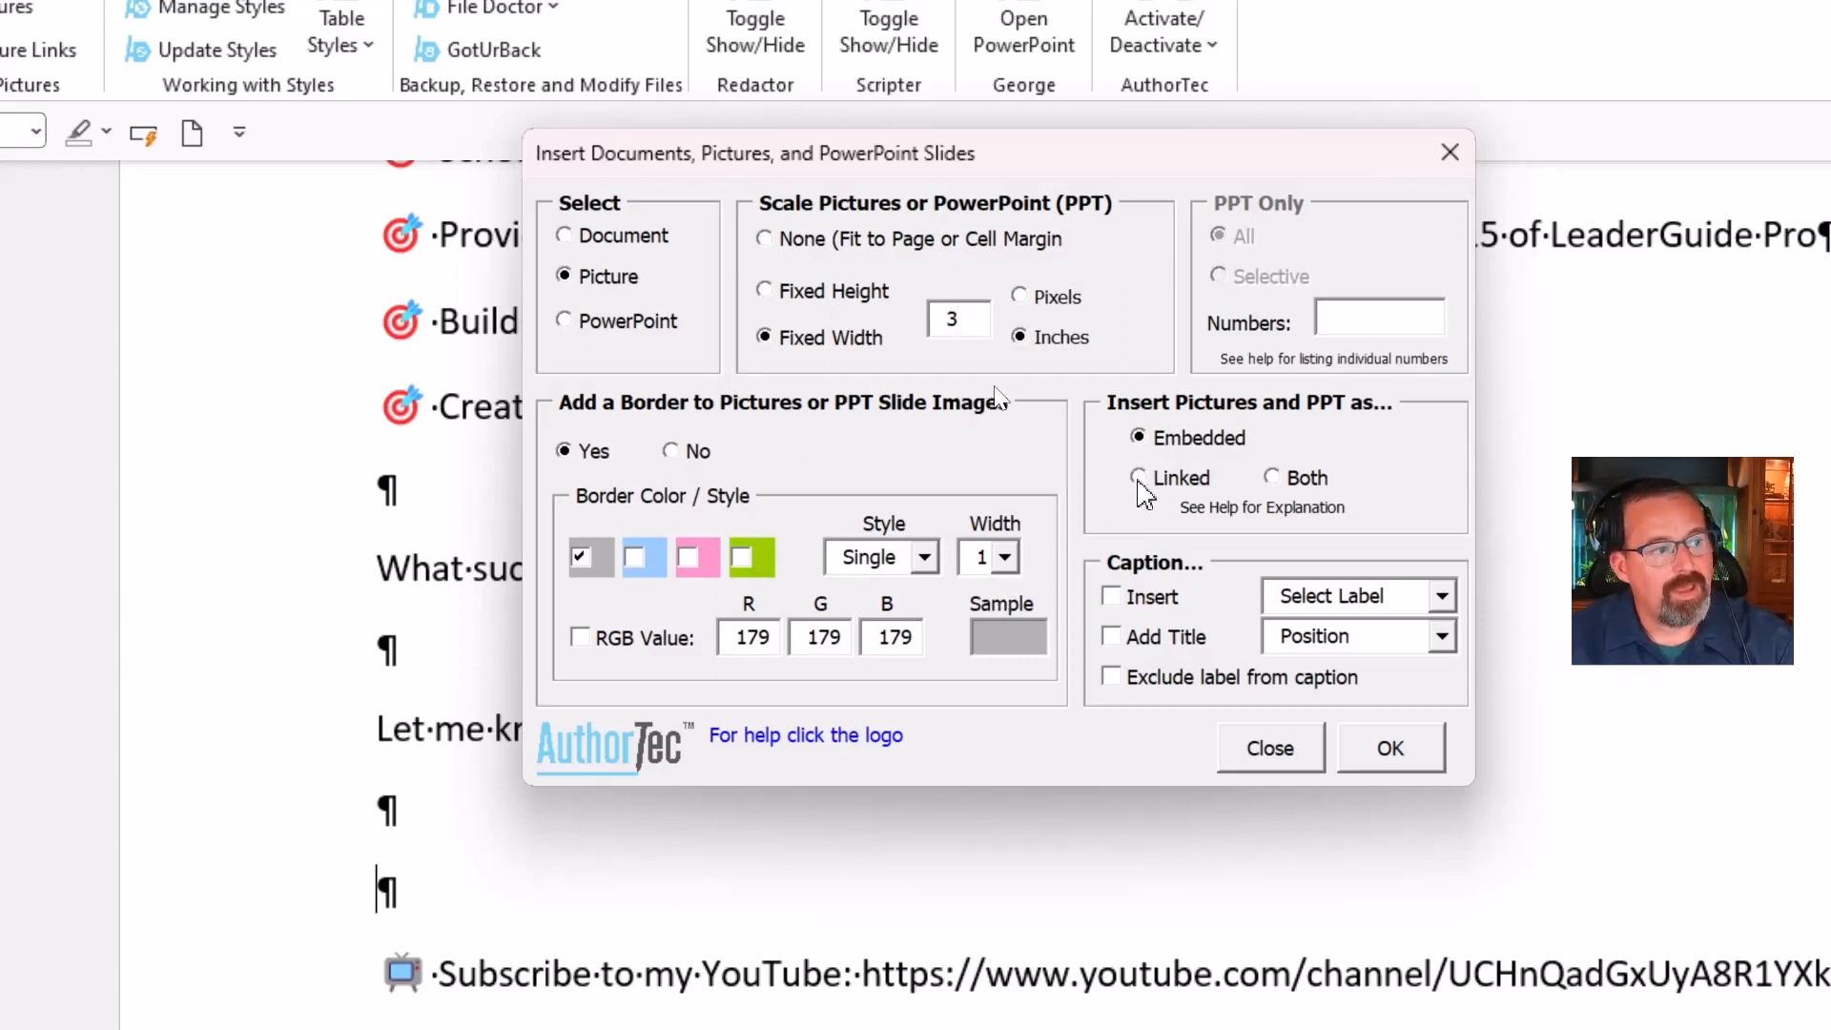
left_click(1139, 480)
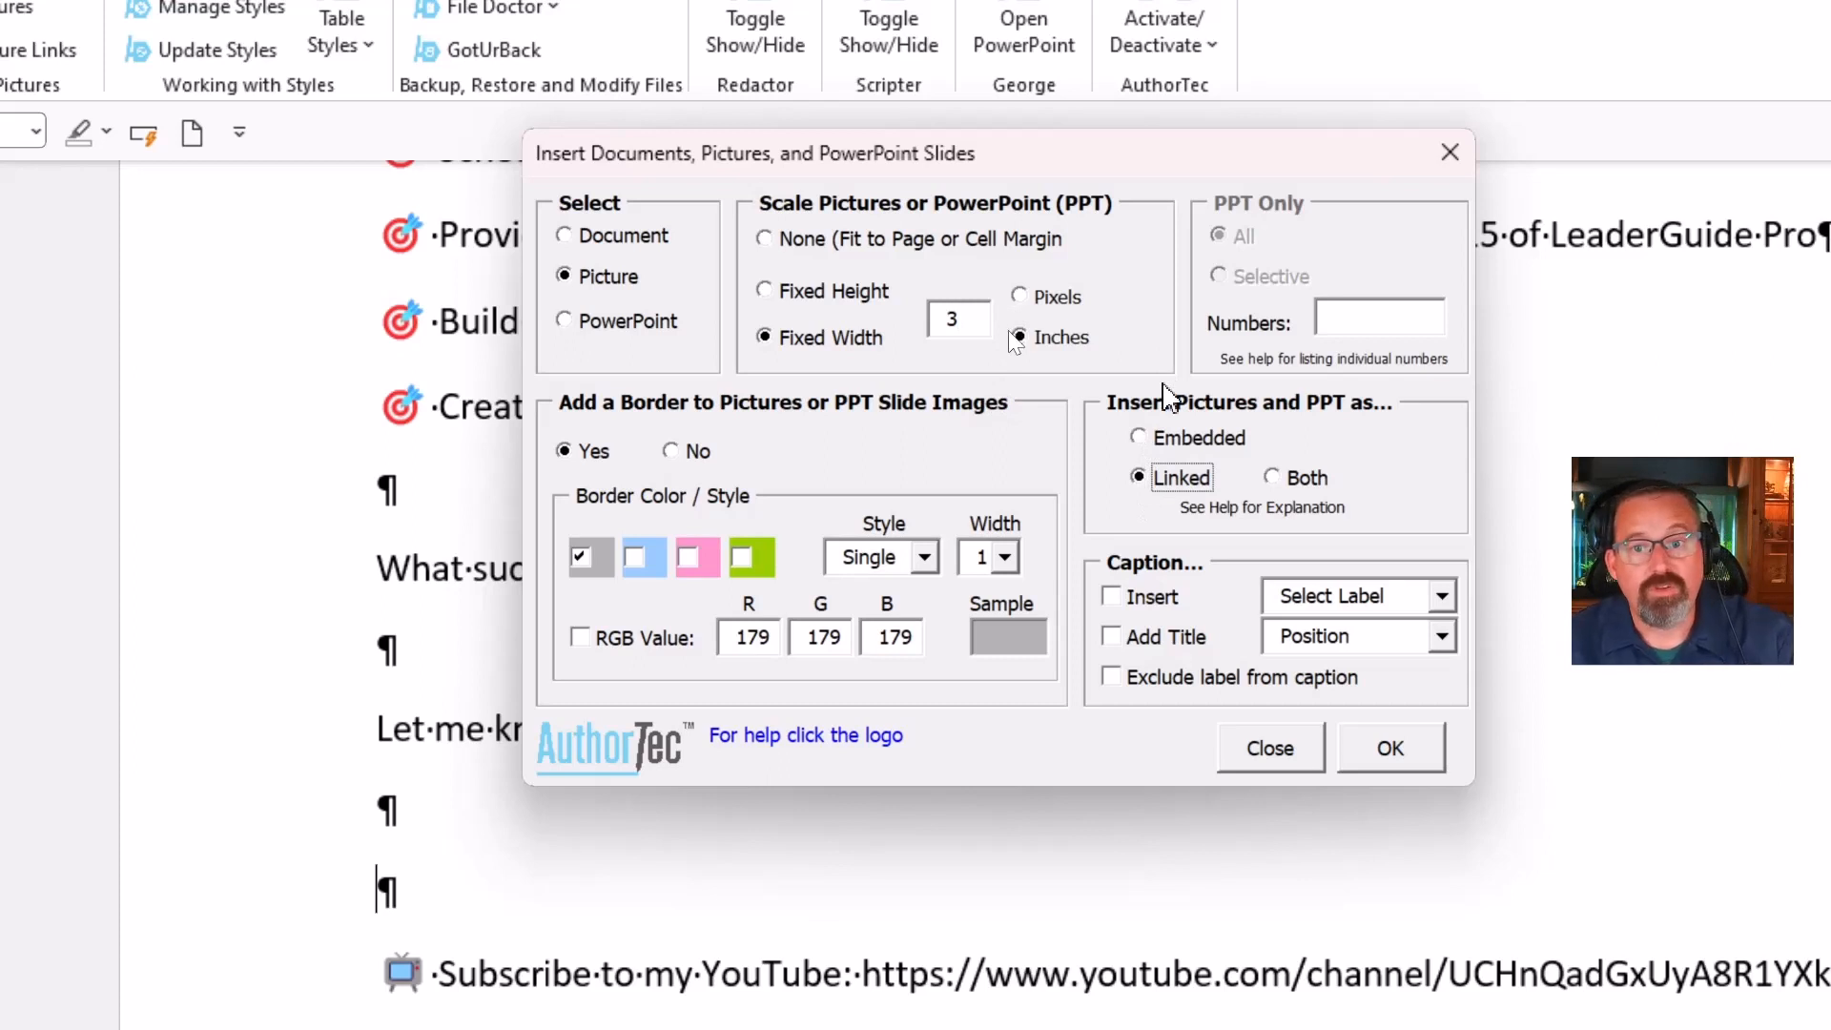
- Insert the picture "Sample Team Channels" from the 6-28 folder with these settings
left_click(1384, 755)
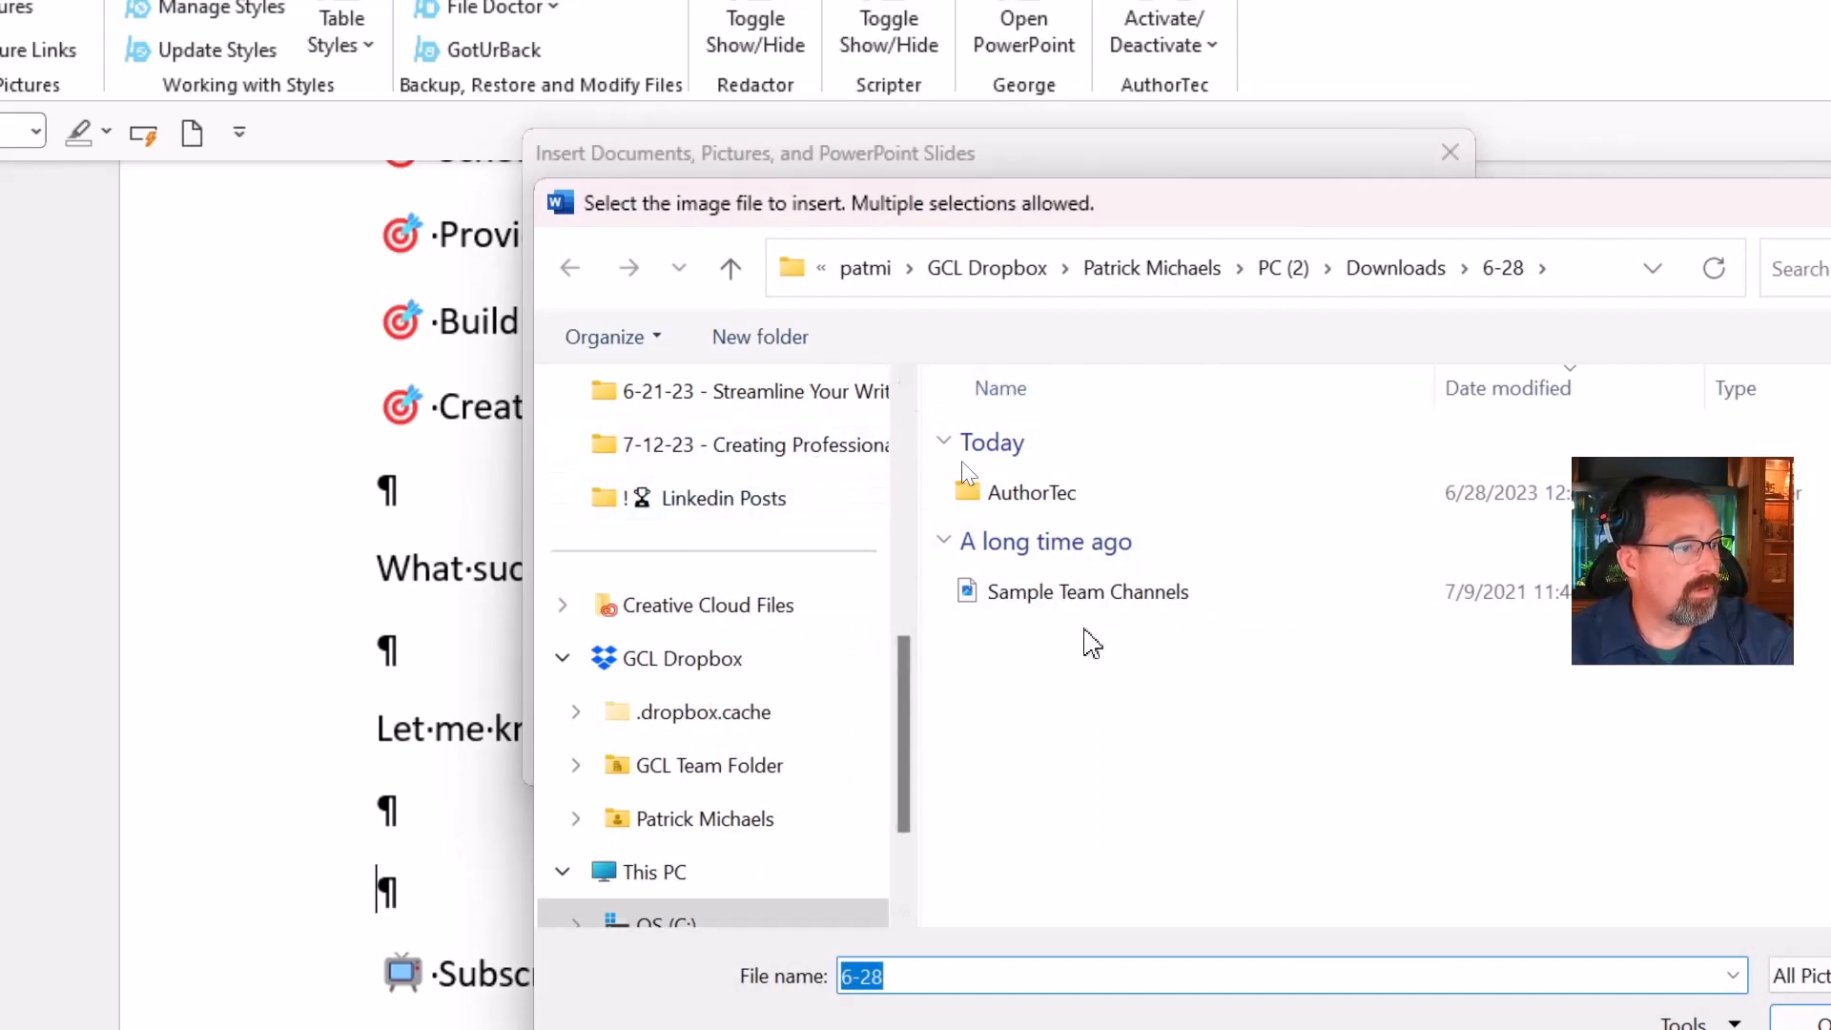
left_click(1087, 611)
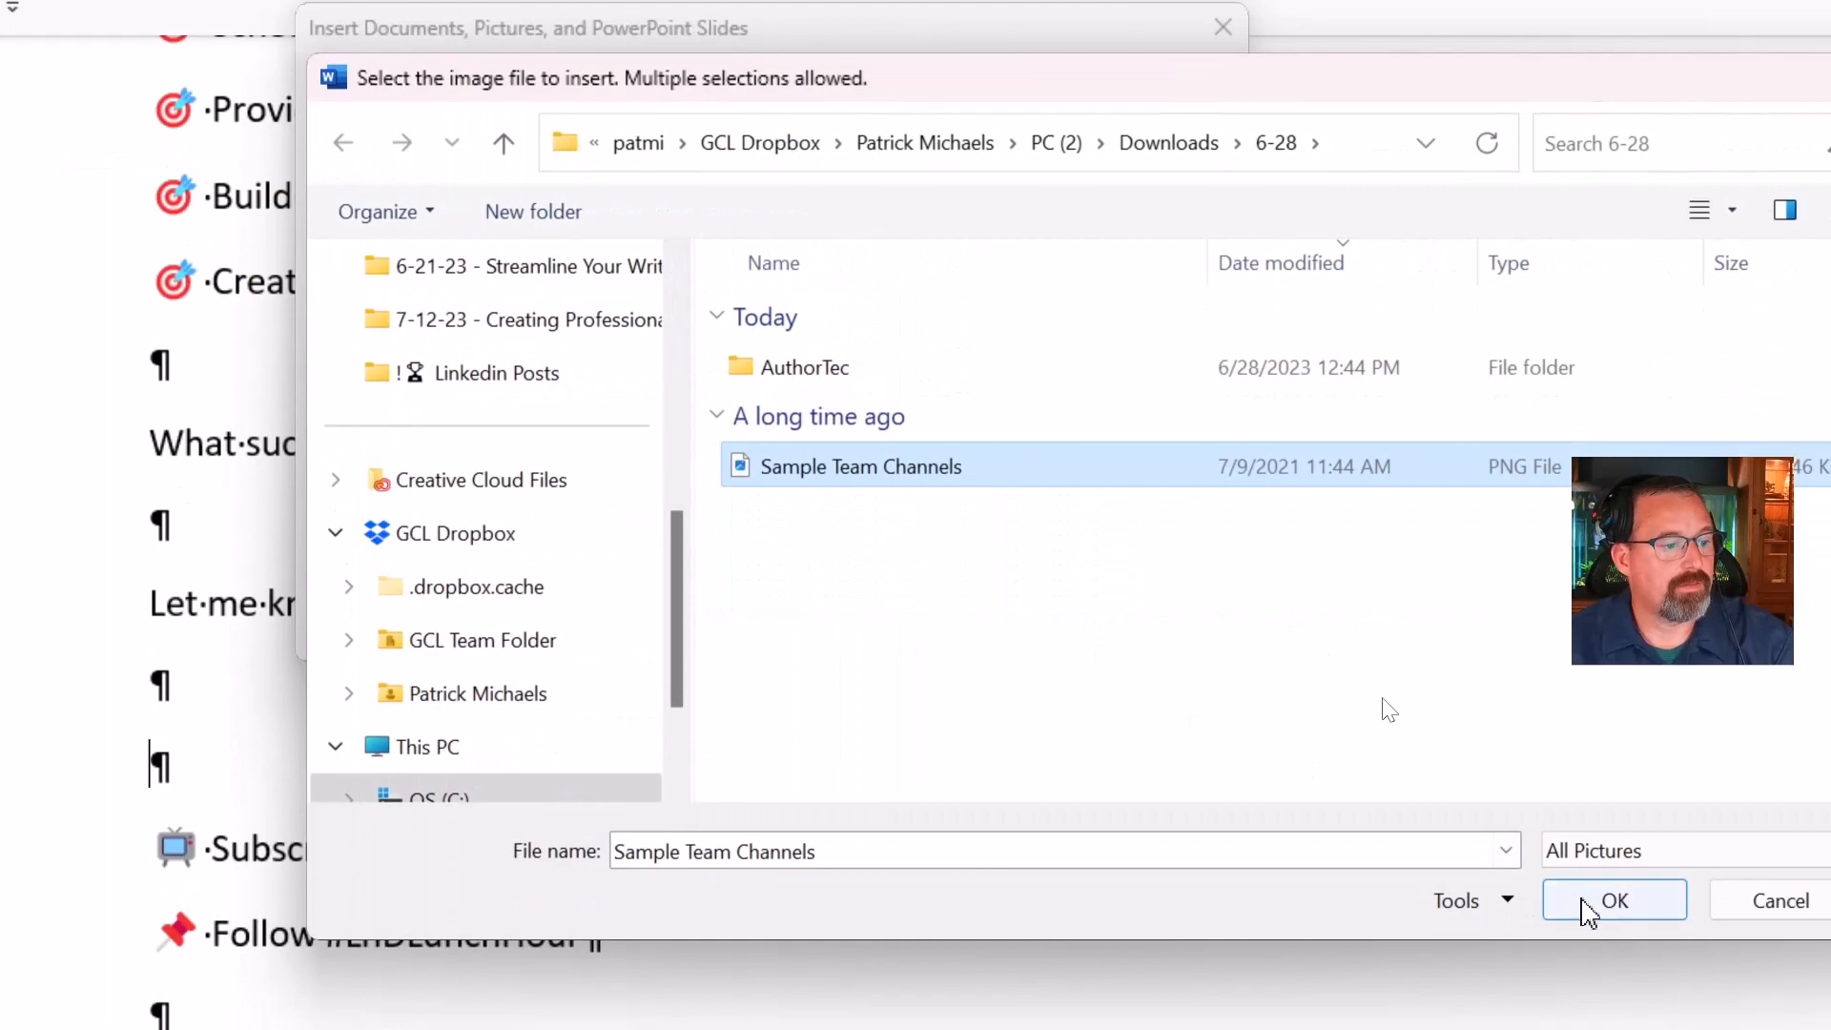
left_click(1611, 900)
key("Return")
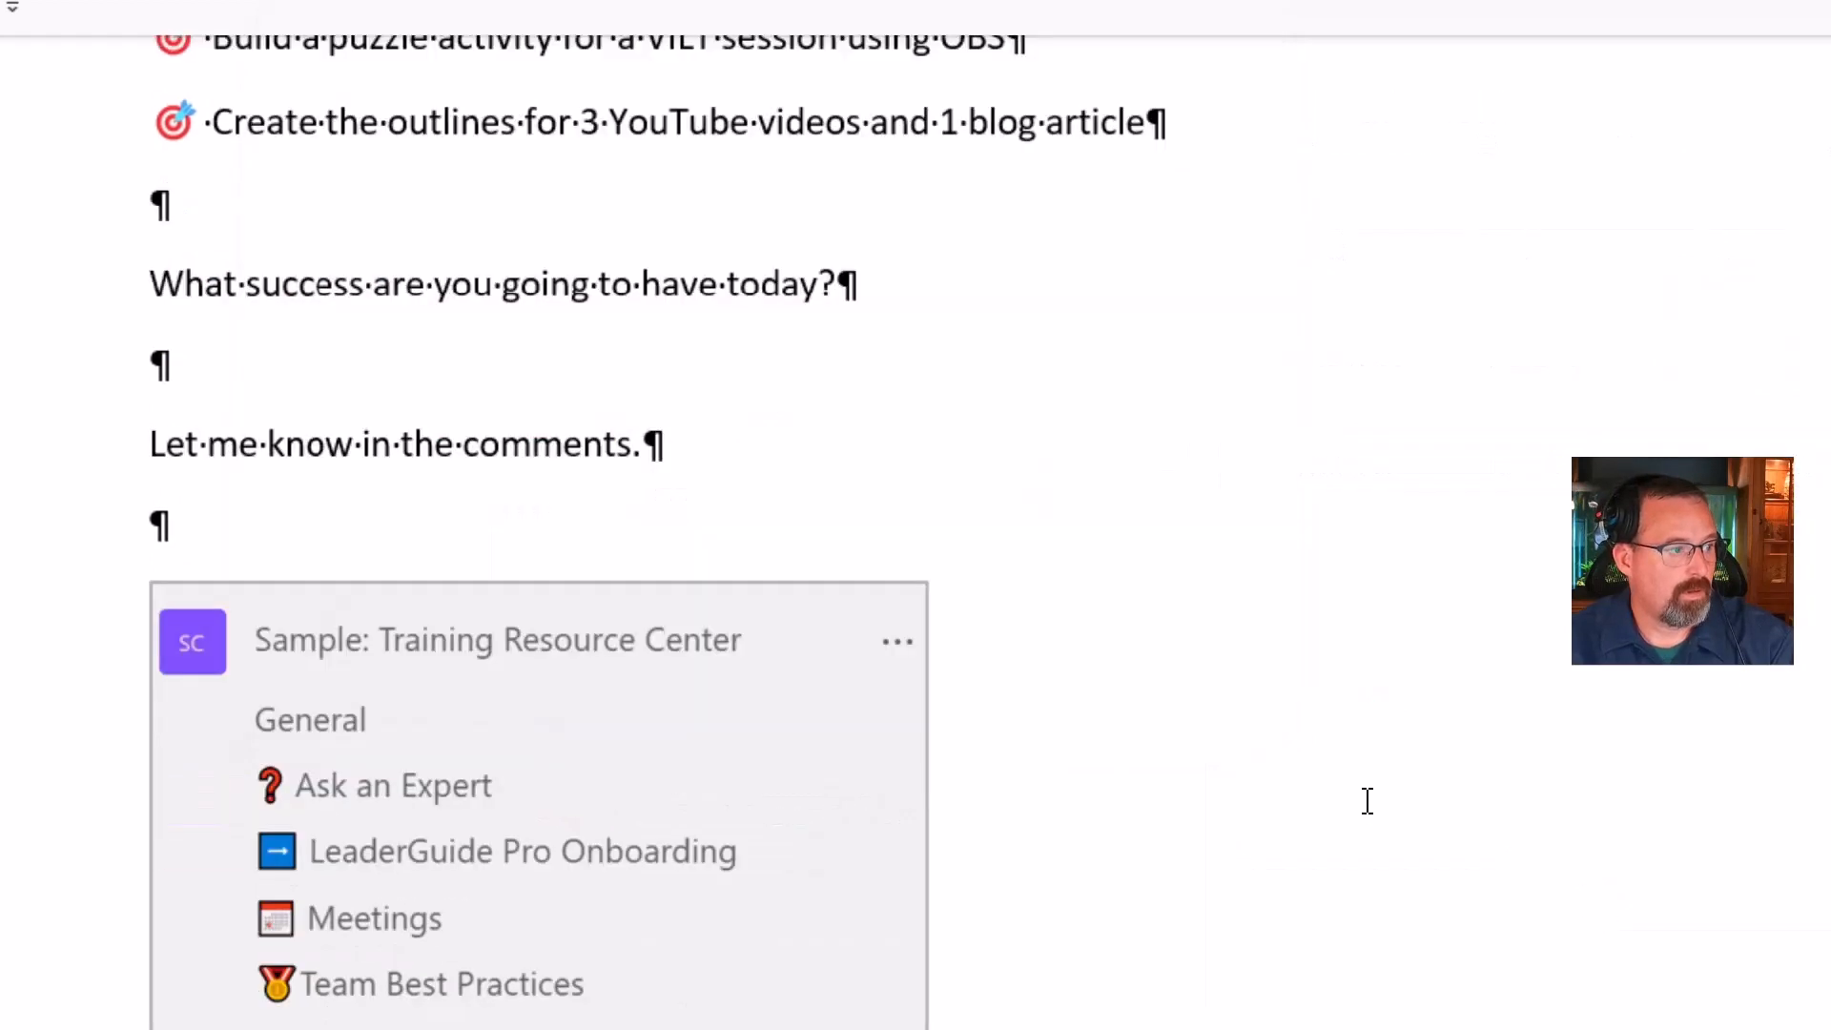
- Insert a page break in the empty paragraph between the "I am ready to face any challenges" picture and the Visual Cues heading
scroll(873, 529, "down", 5)
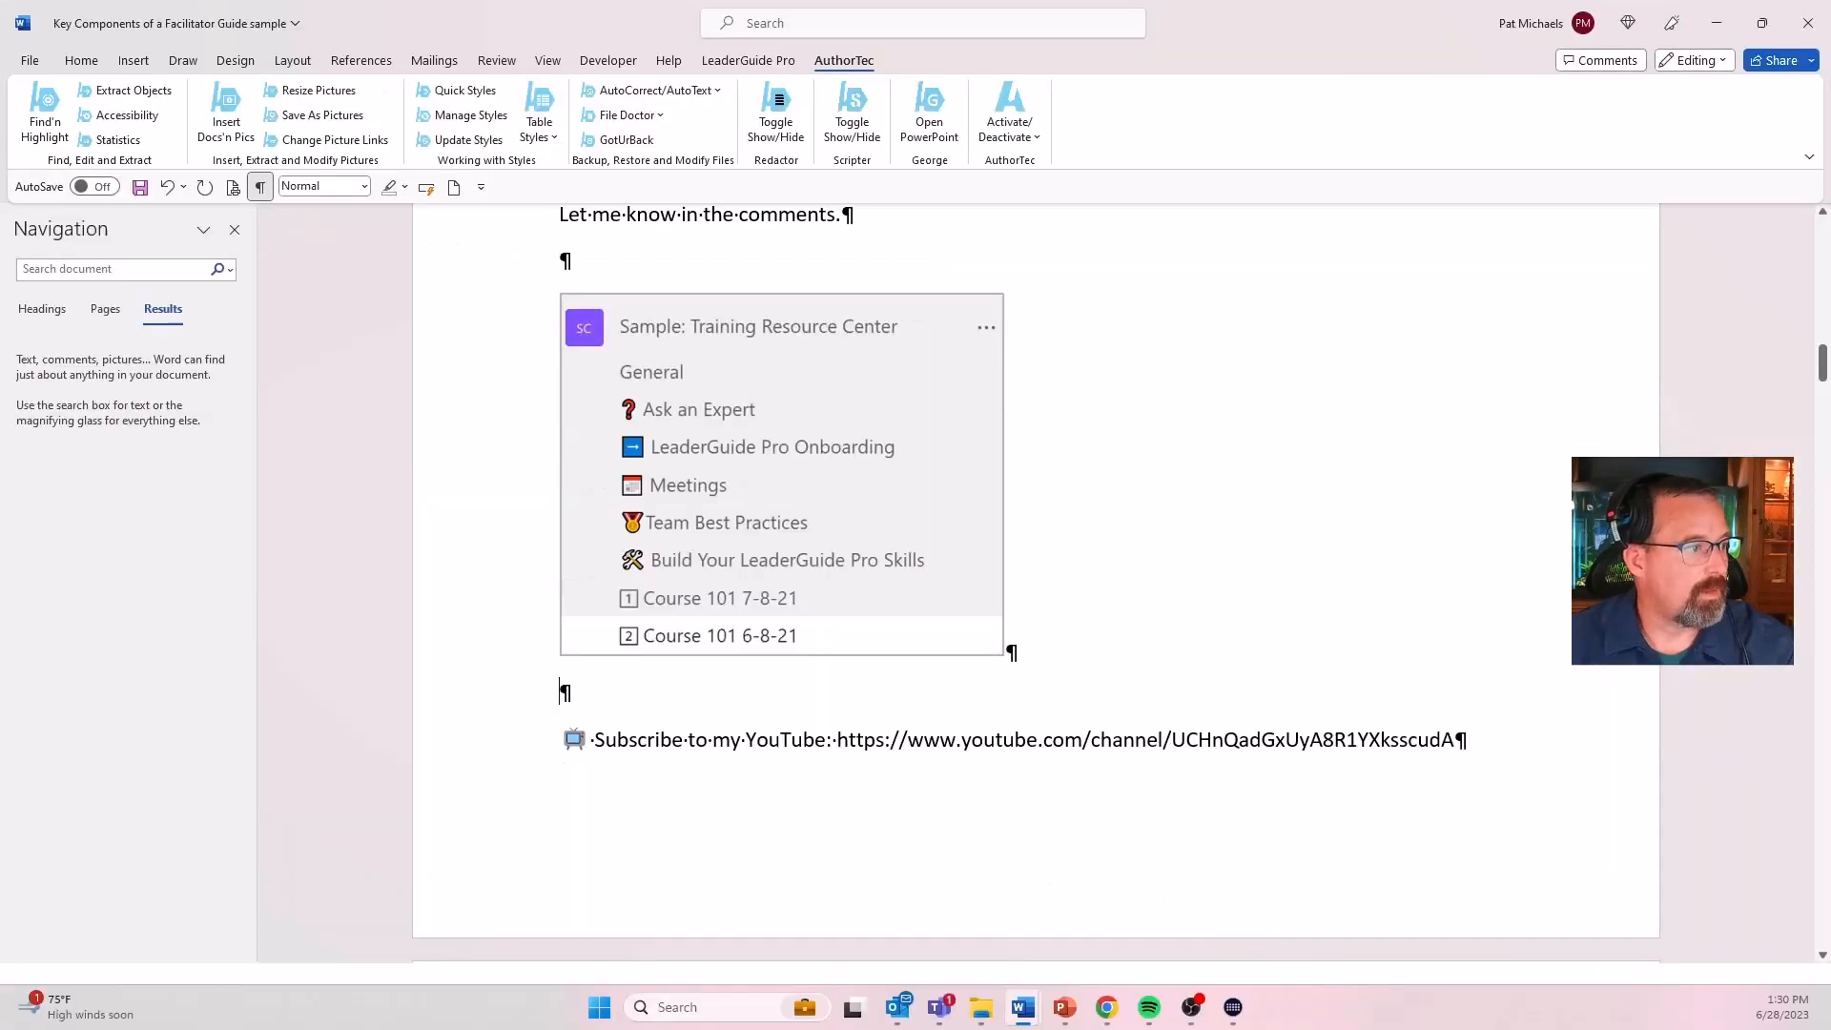
scroll(1177, 388, "down", 15)
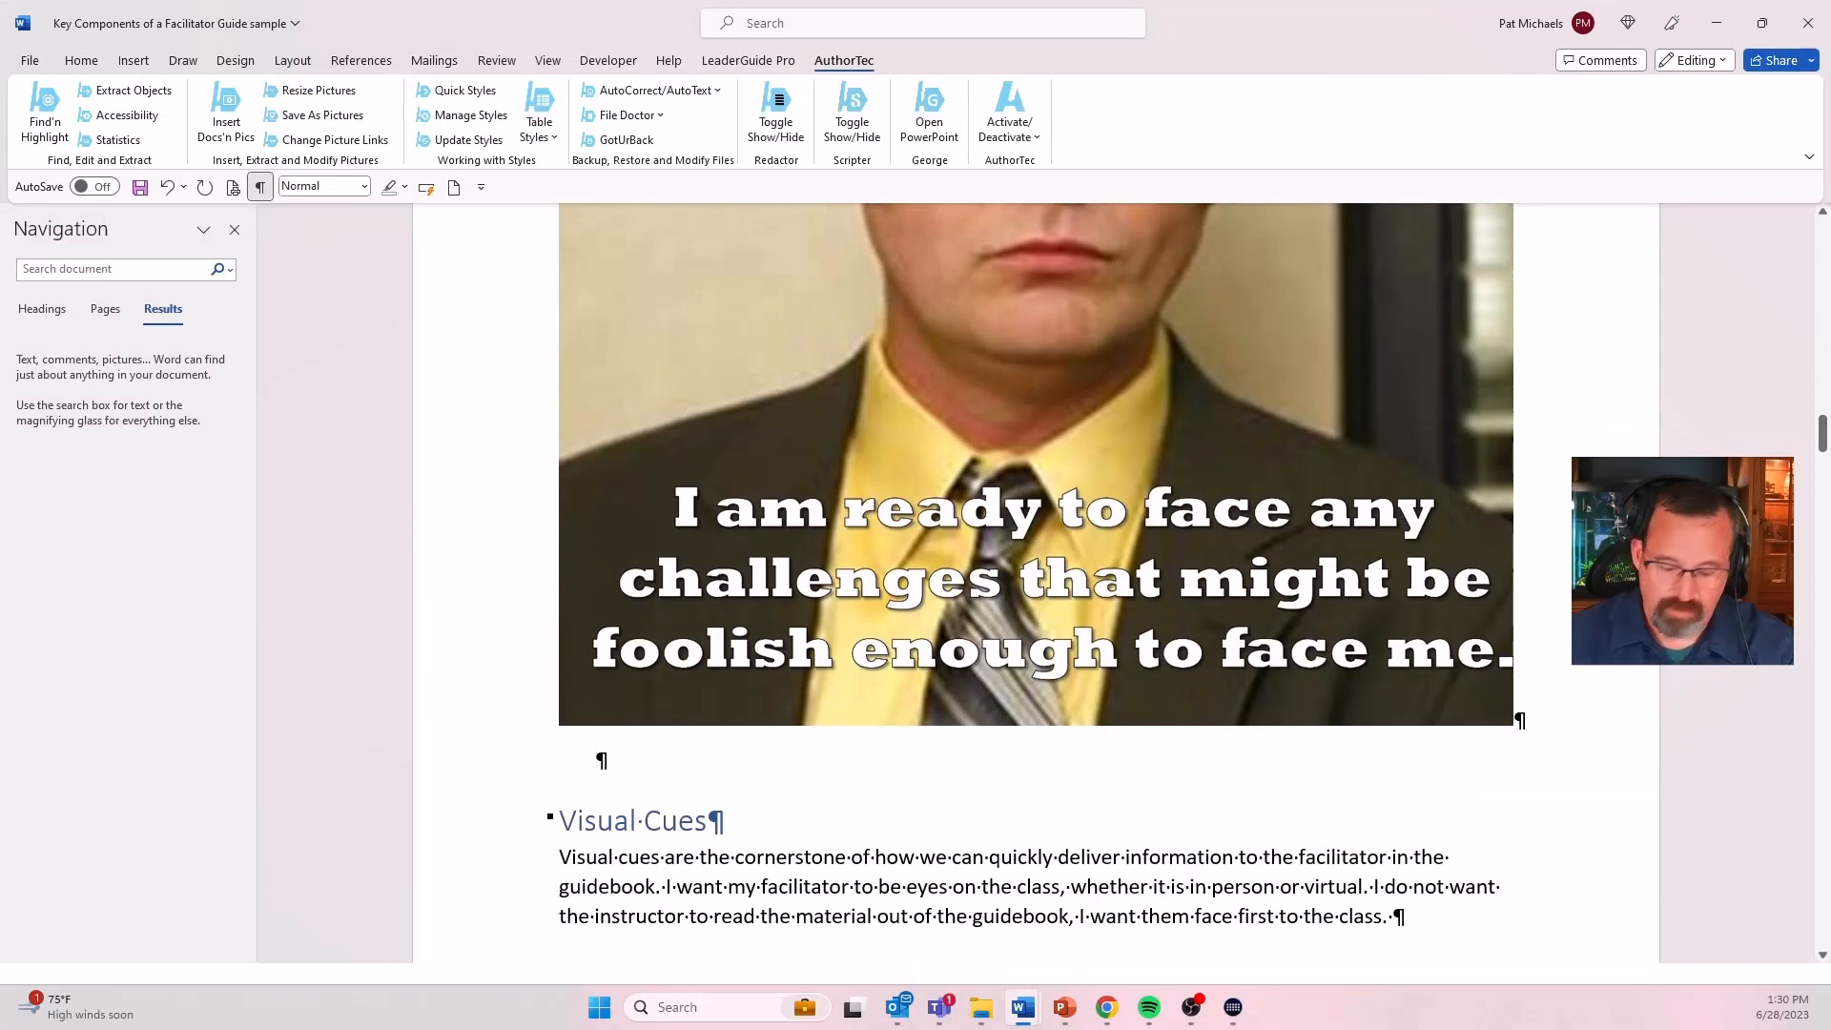
key("ctrl+Return")
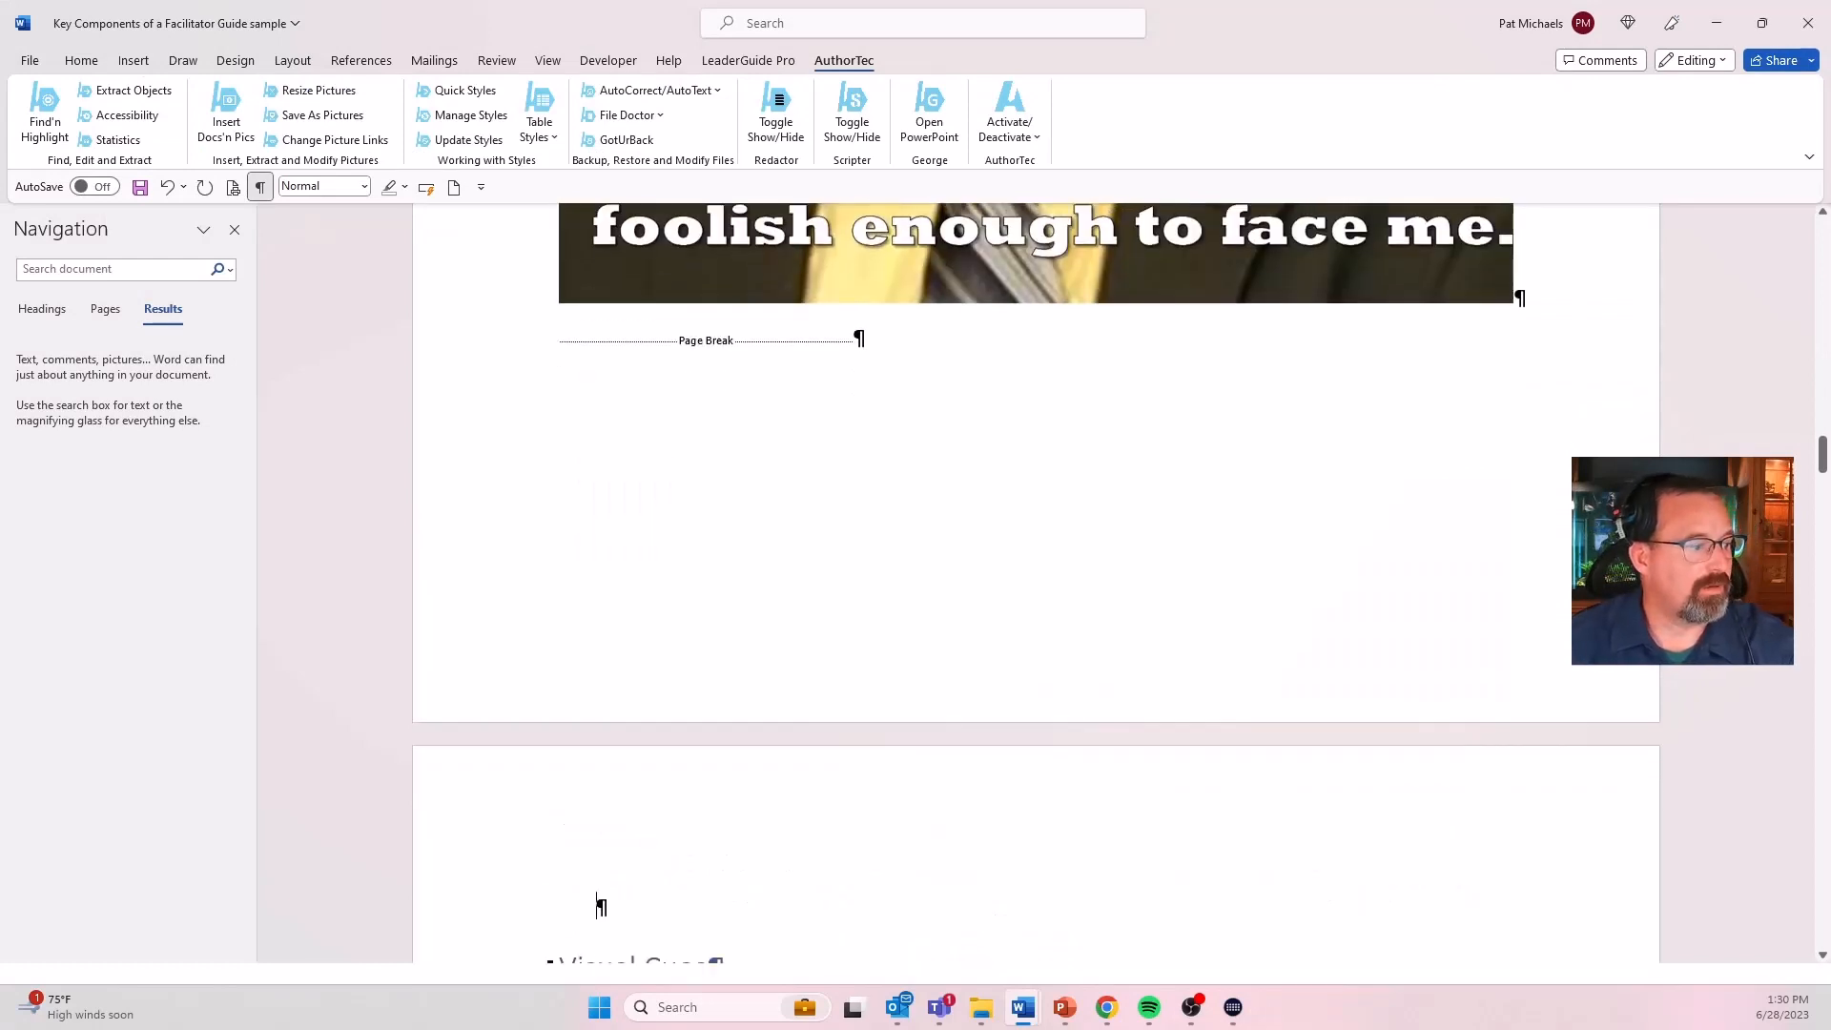
- Enter the misspelling "Teusday" above the Visual Cues heading and let AutoCorrect turn it into "Tuesday", zooming in on it
scroll(1035, 581, "down", 2)
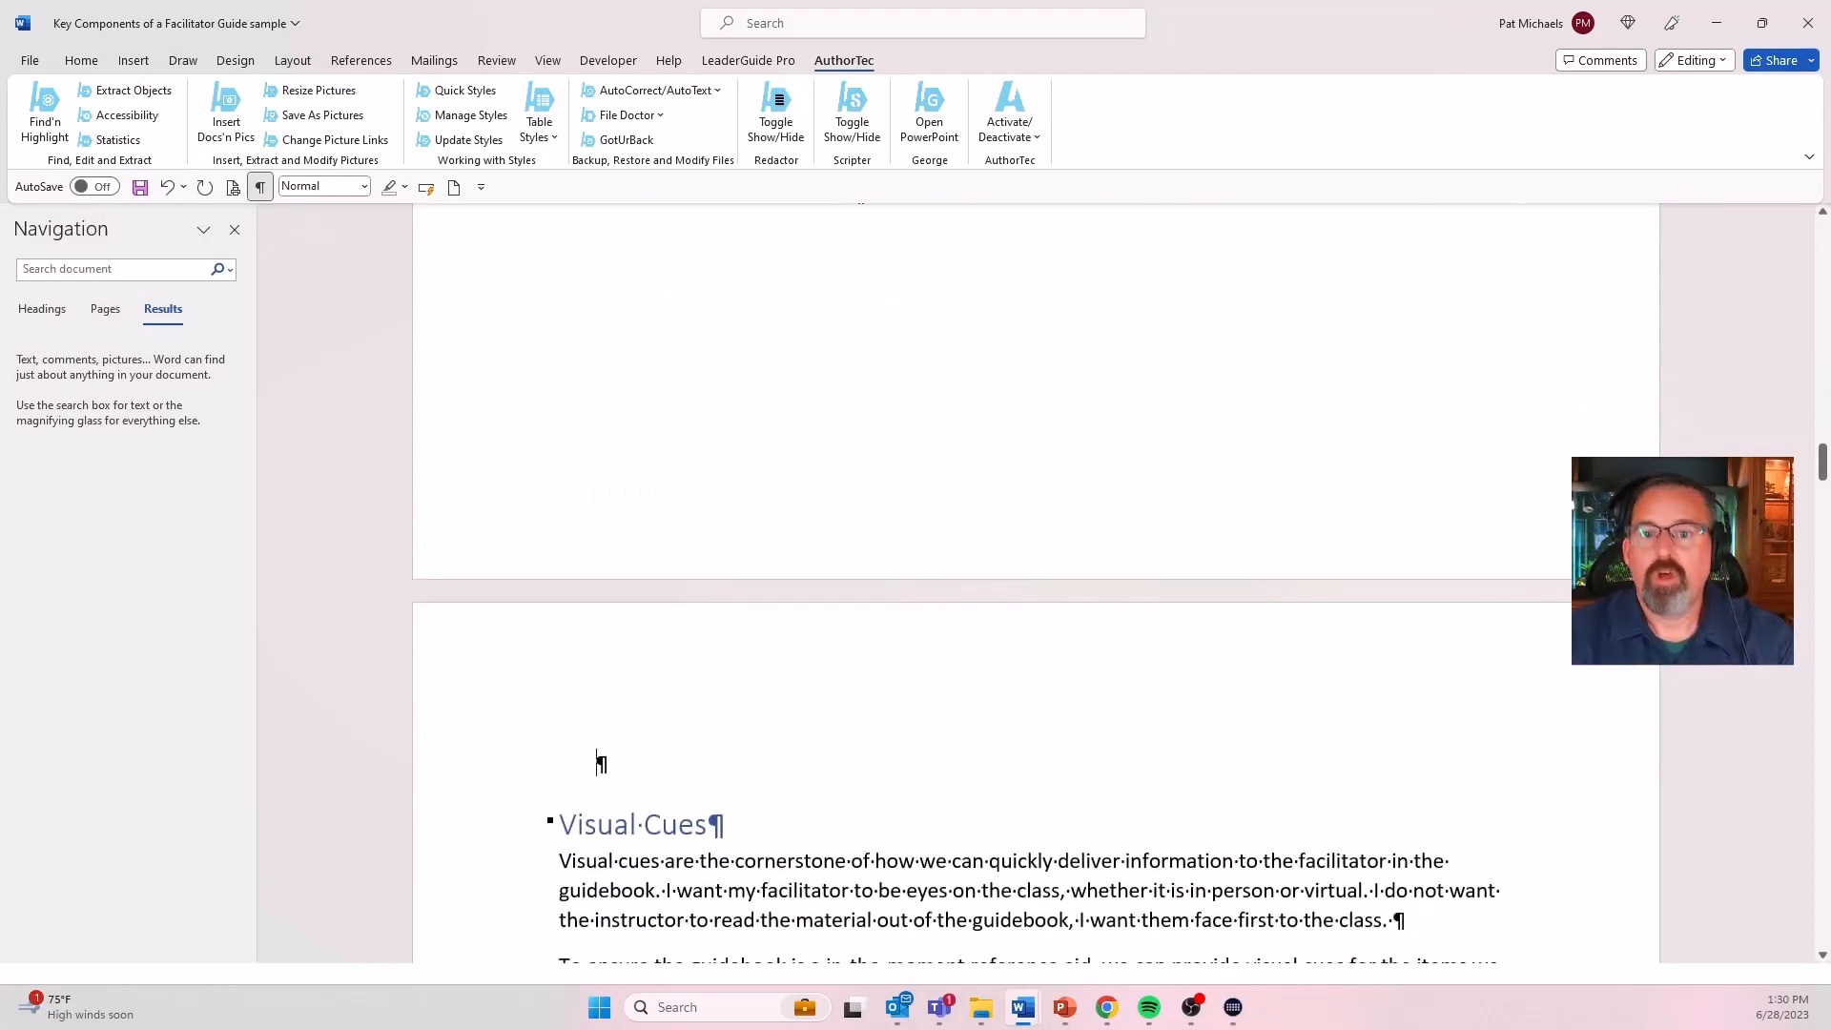
type("T")
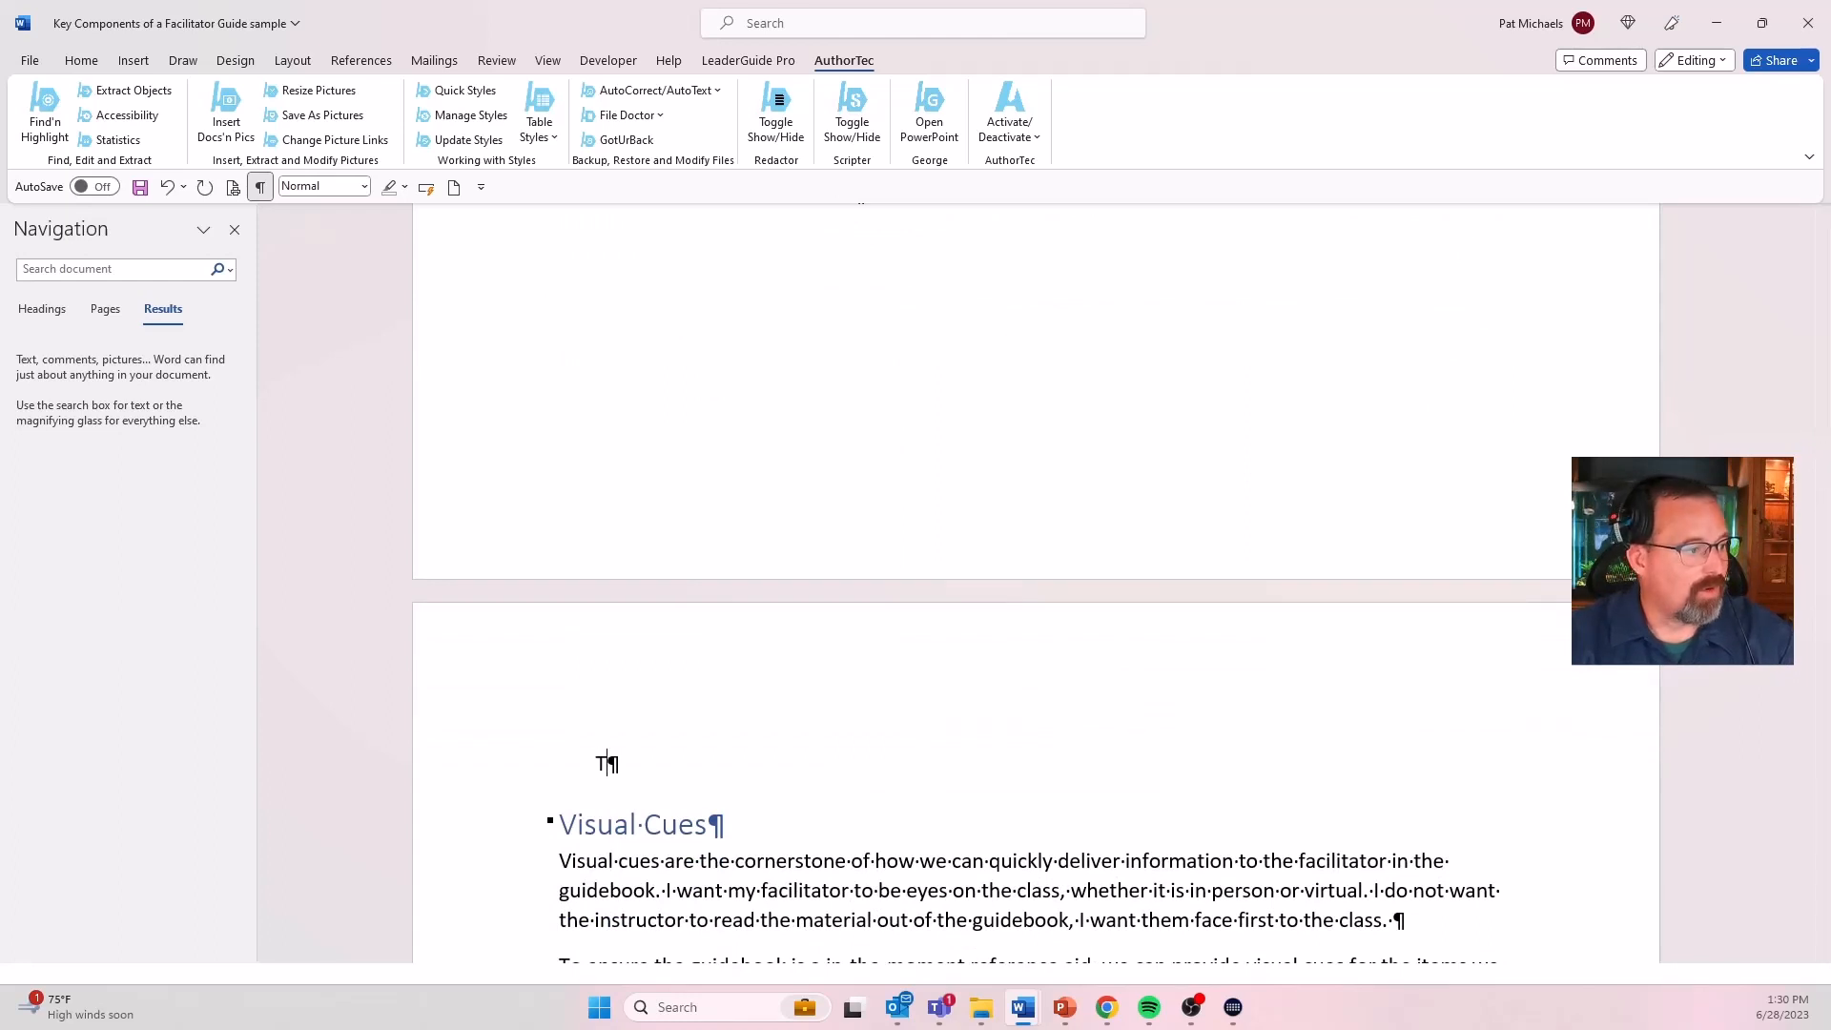
type("eusday")
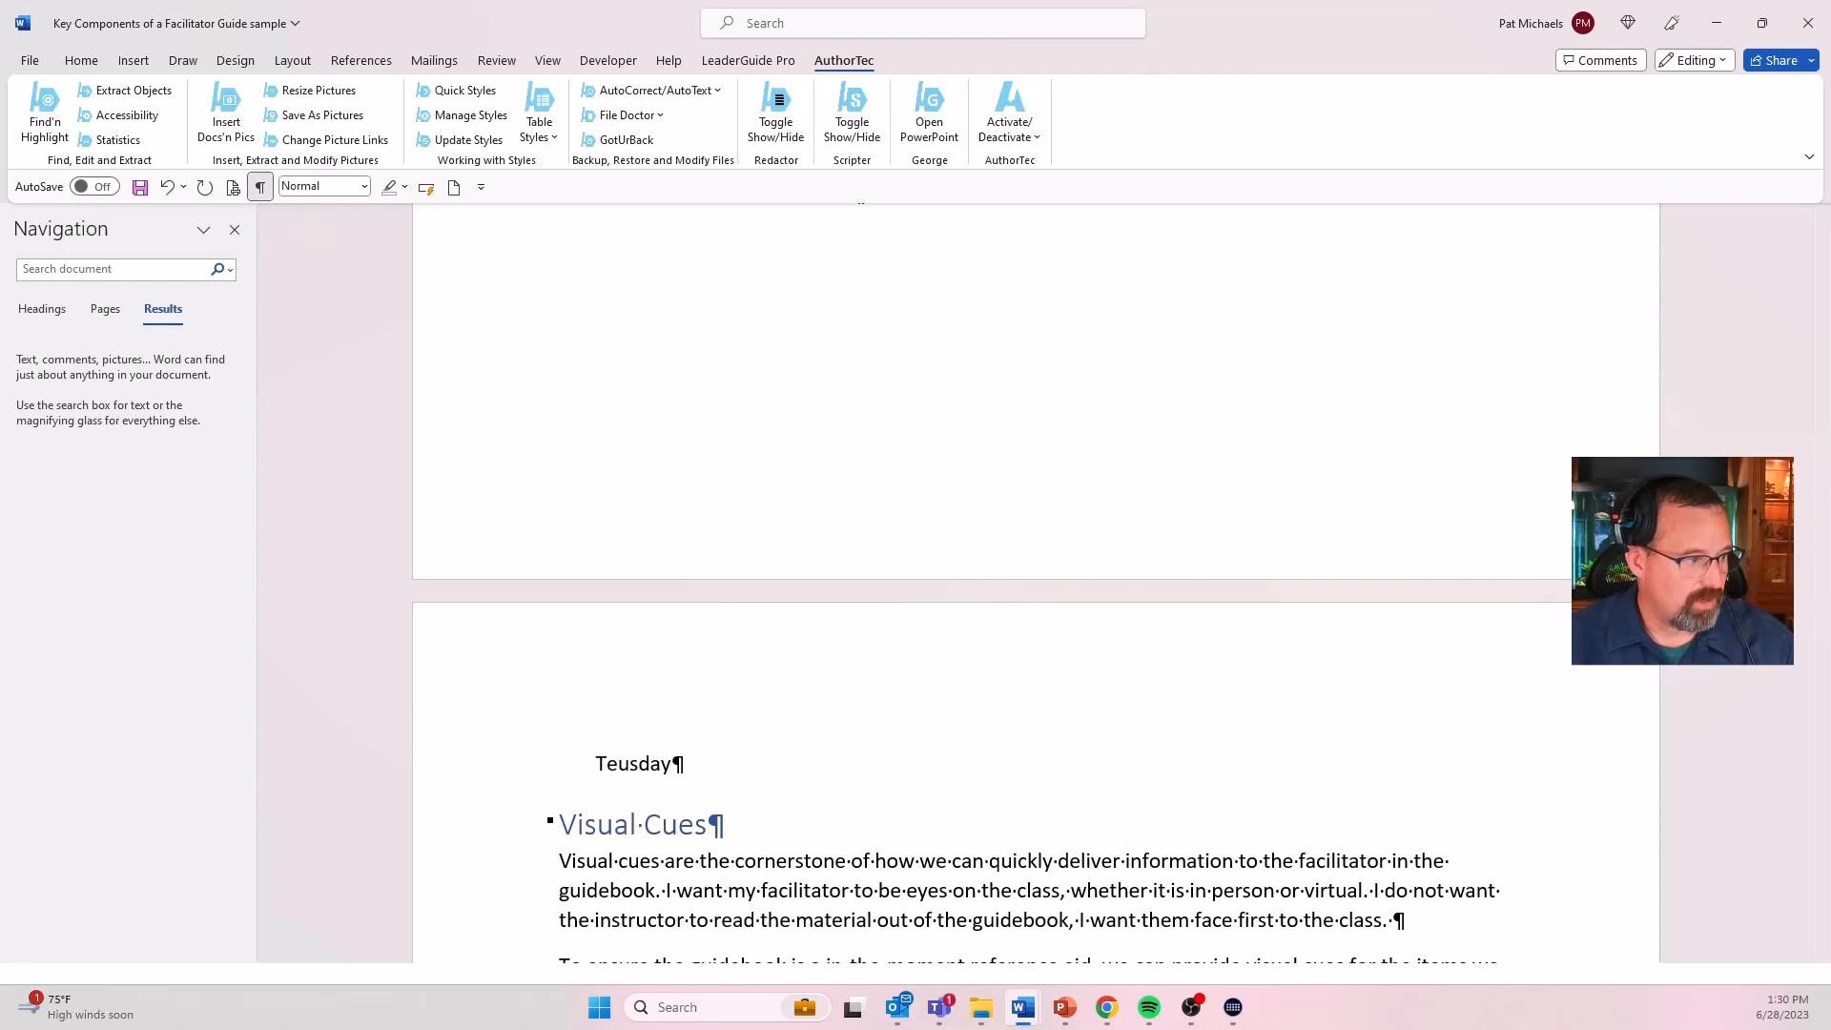
scroll(1035, 582, "up", 5)
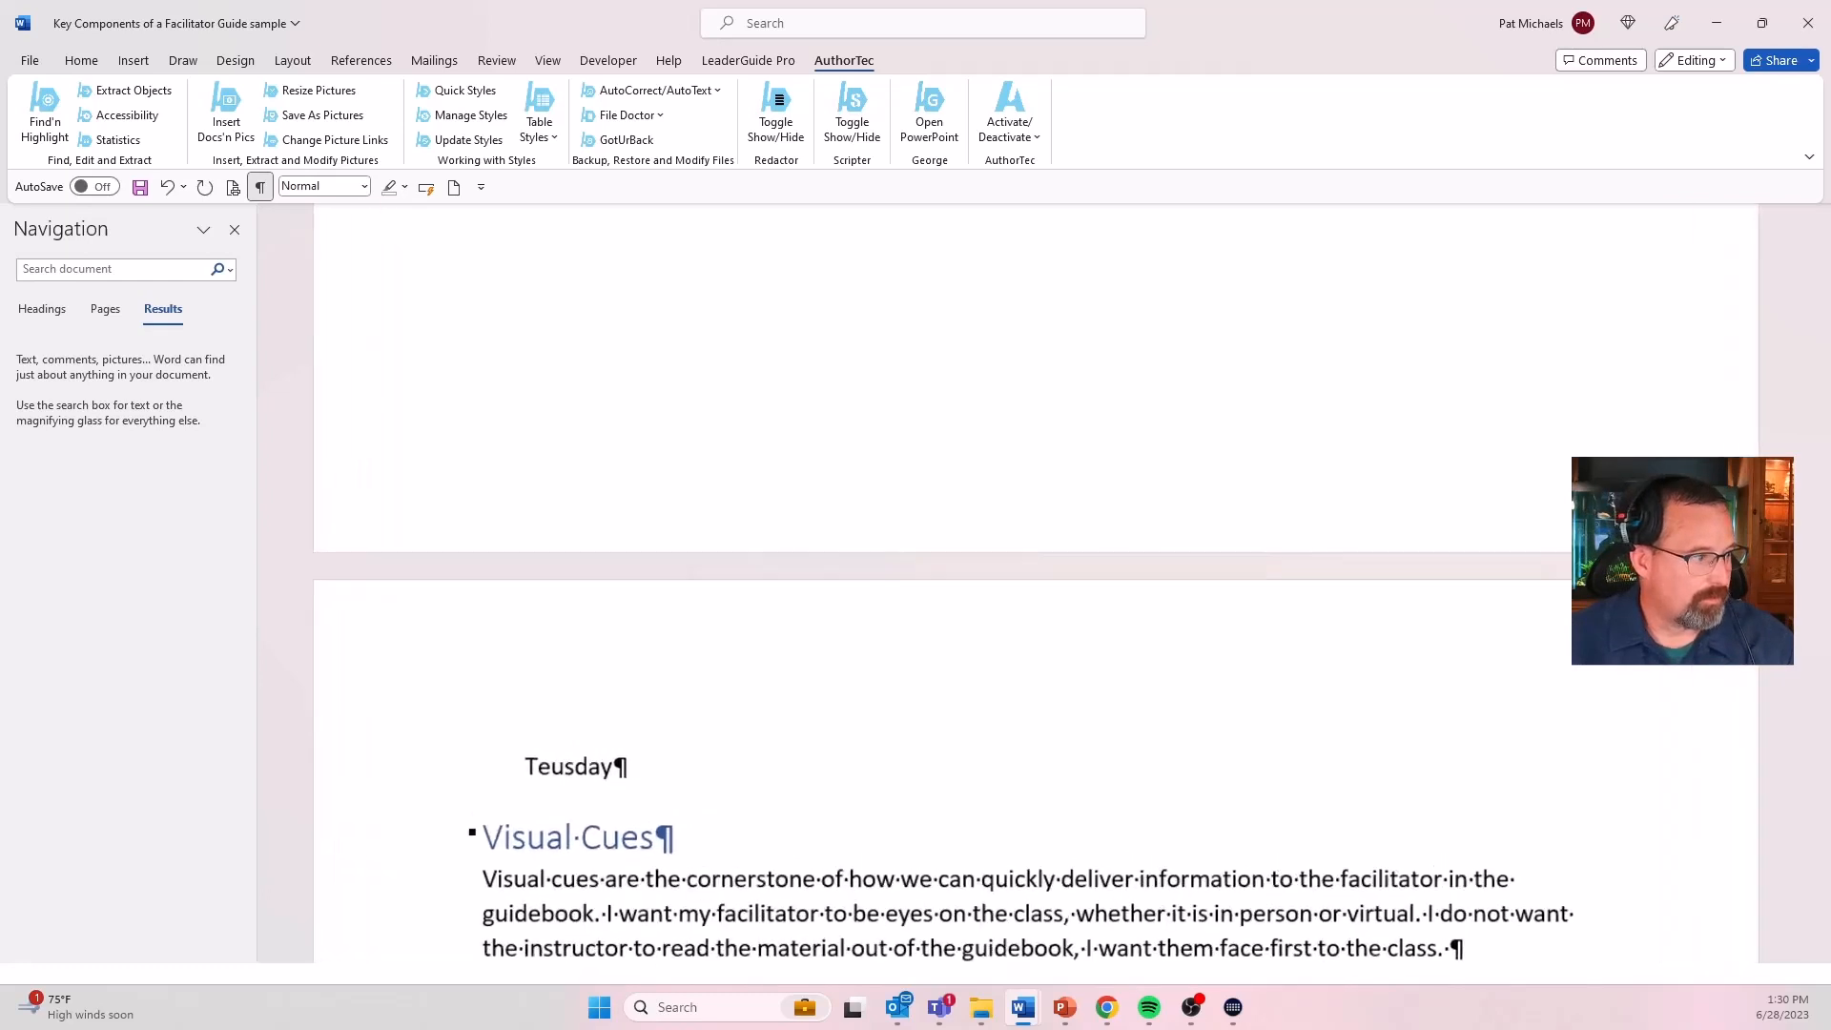
scroll(1035, 582, "up", 2)
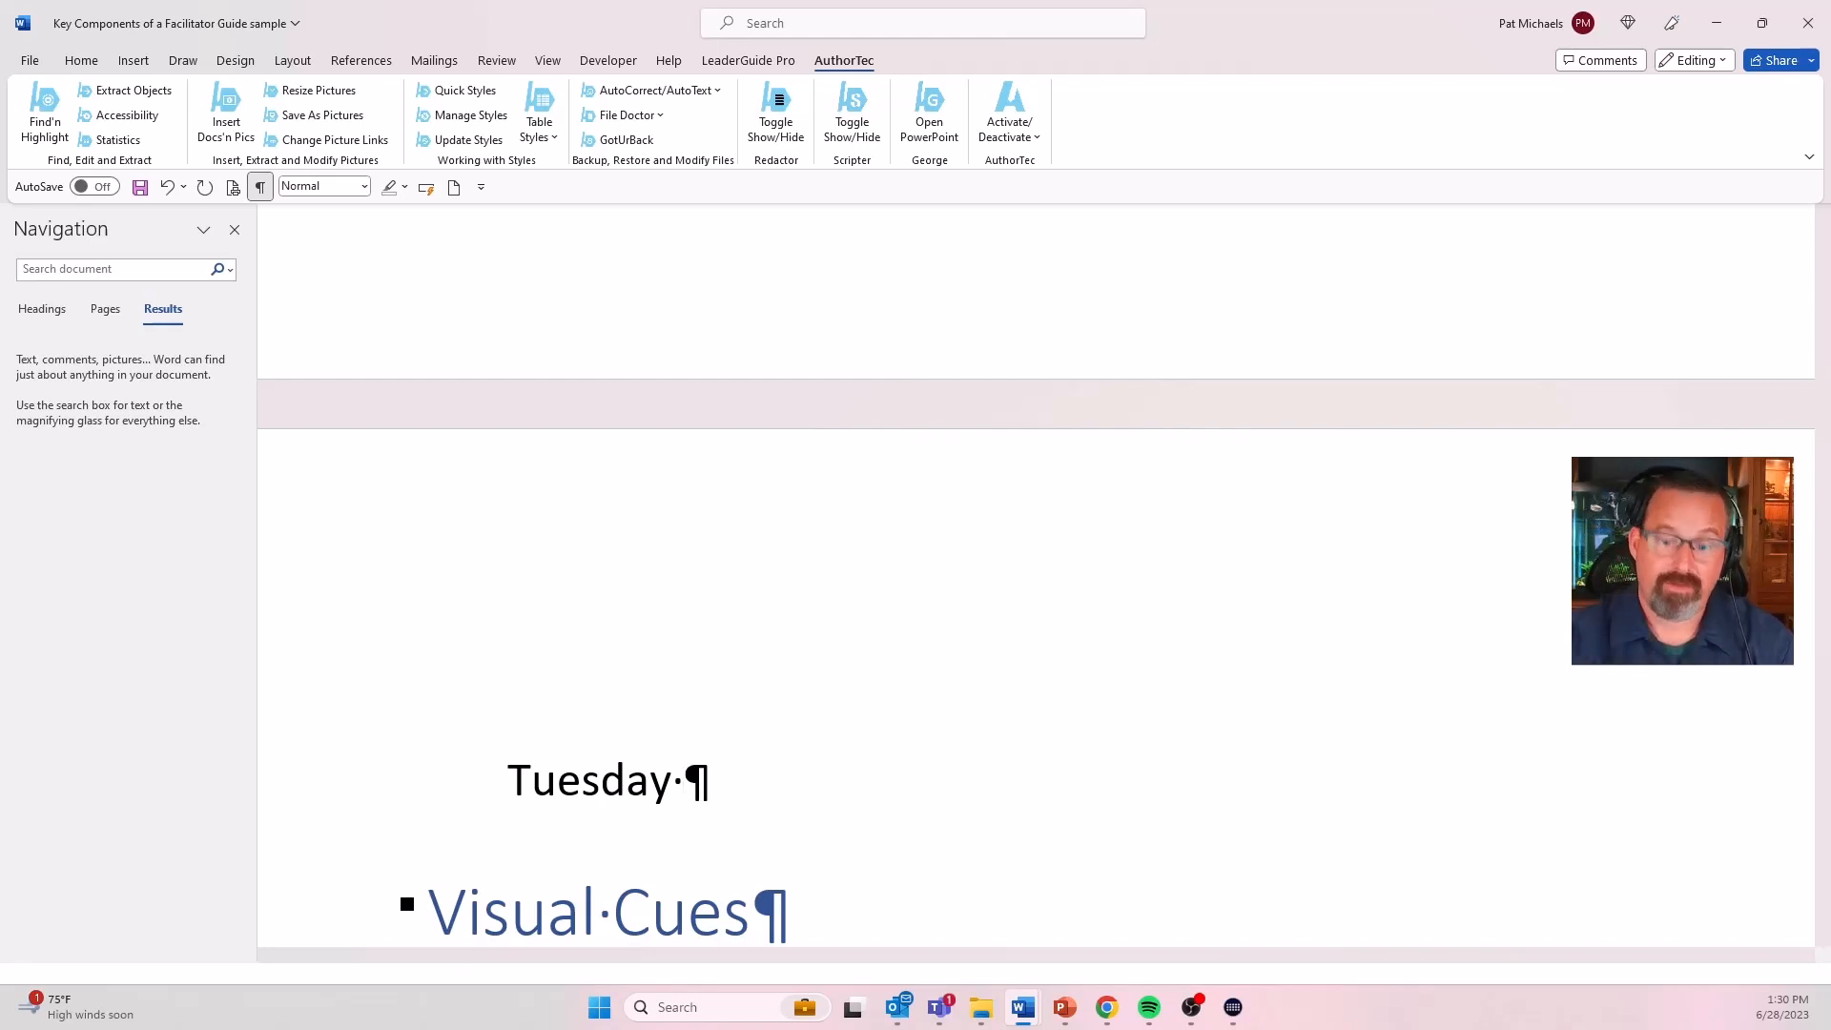
- Enter the AutoCorrect shortcut "=ssl" on a new line below Tuesday to produce "Say something like:"
key("Return")
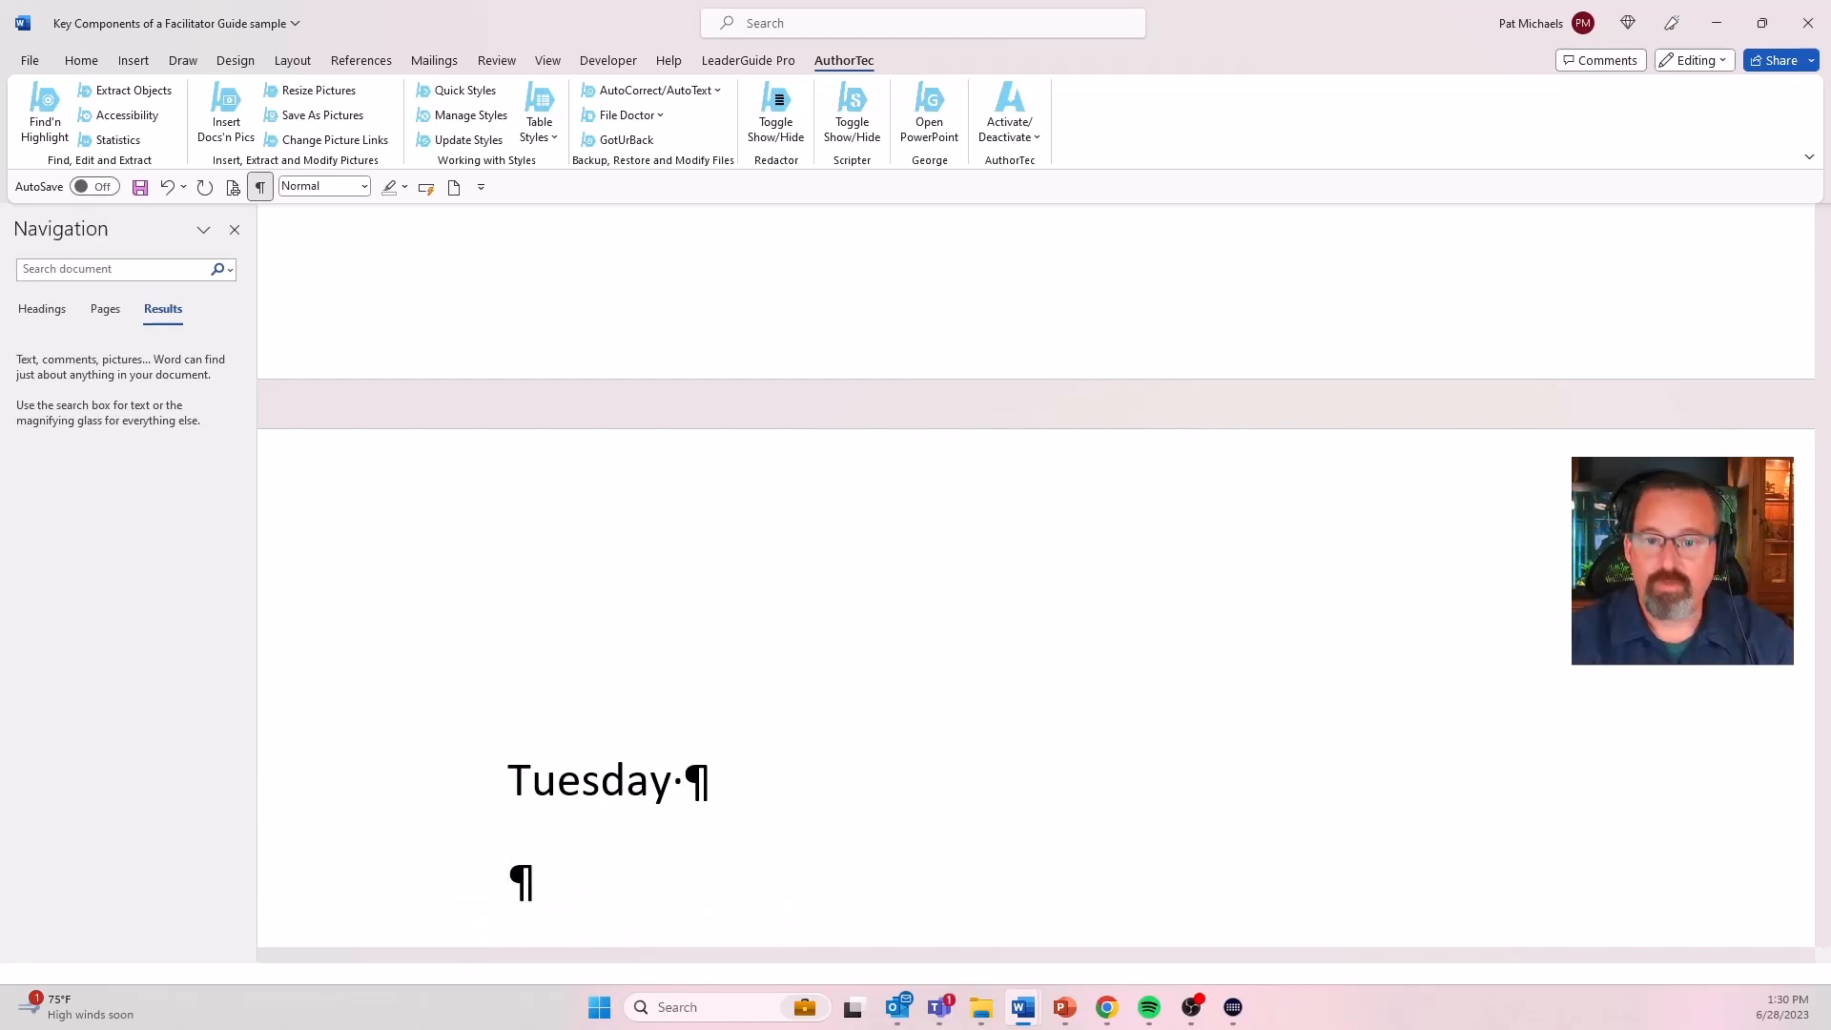
type("=")
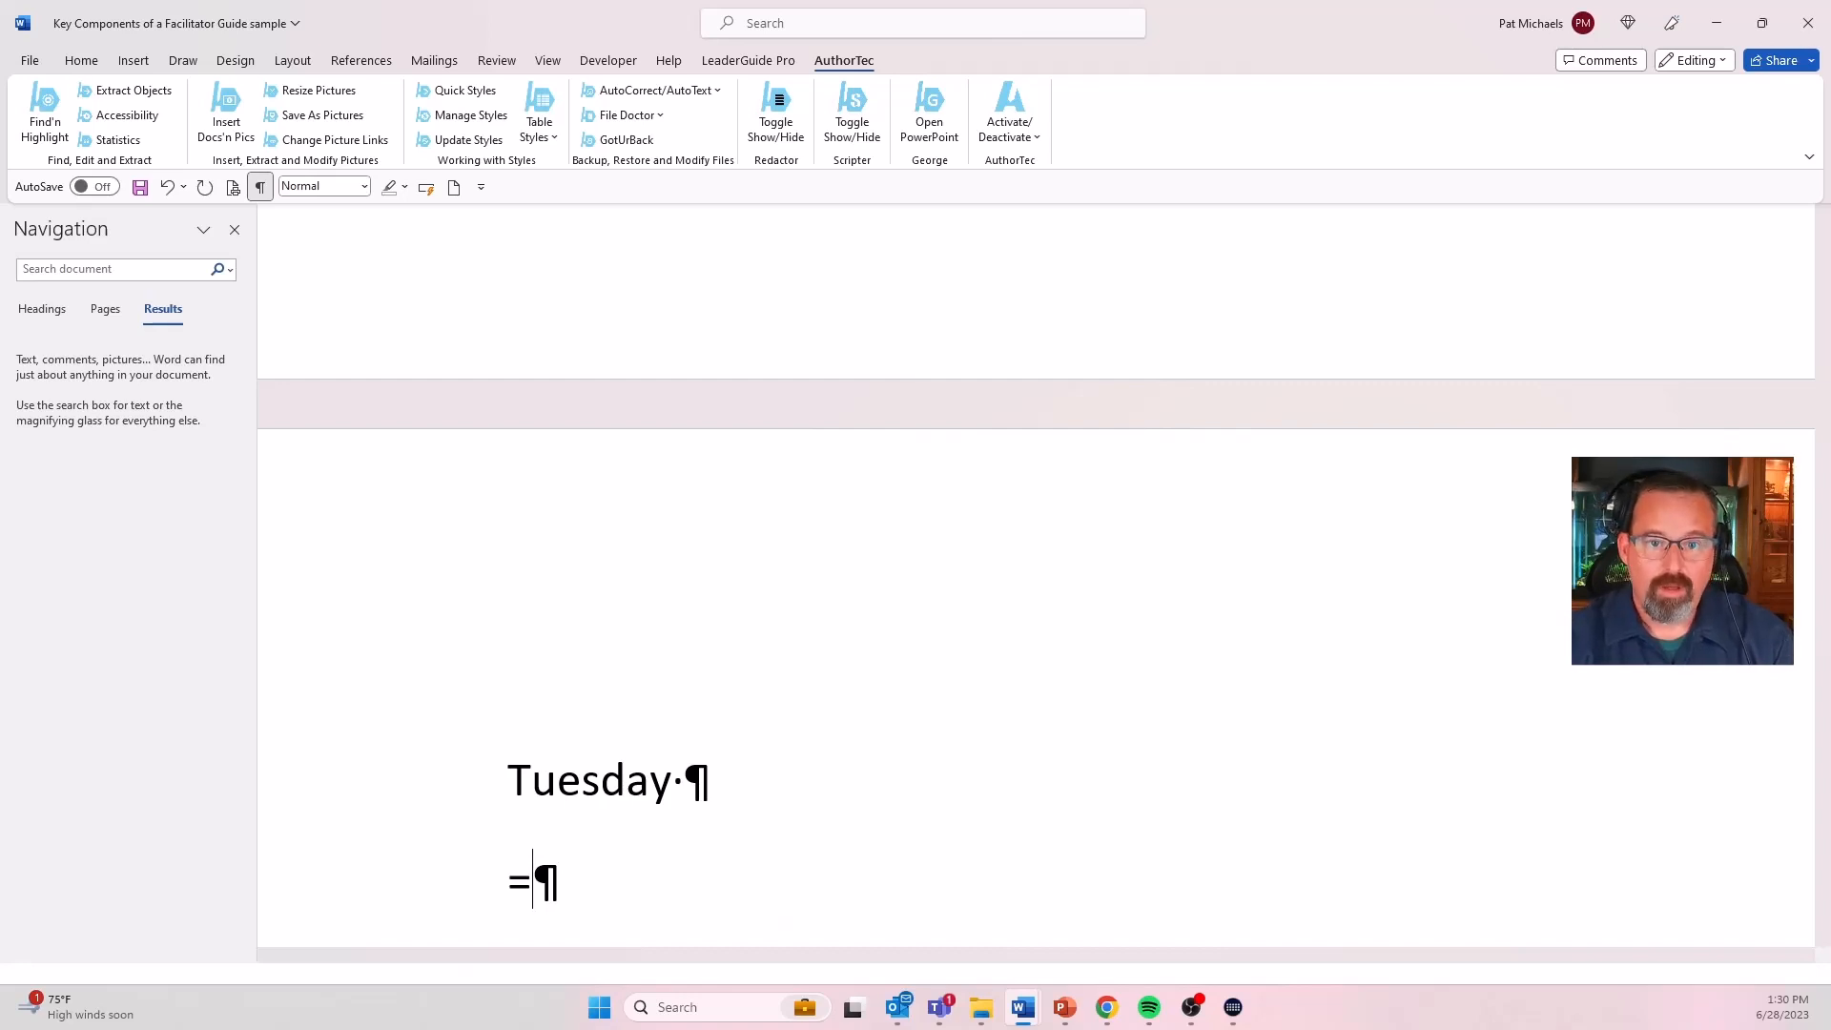
type("ssl")
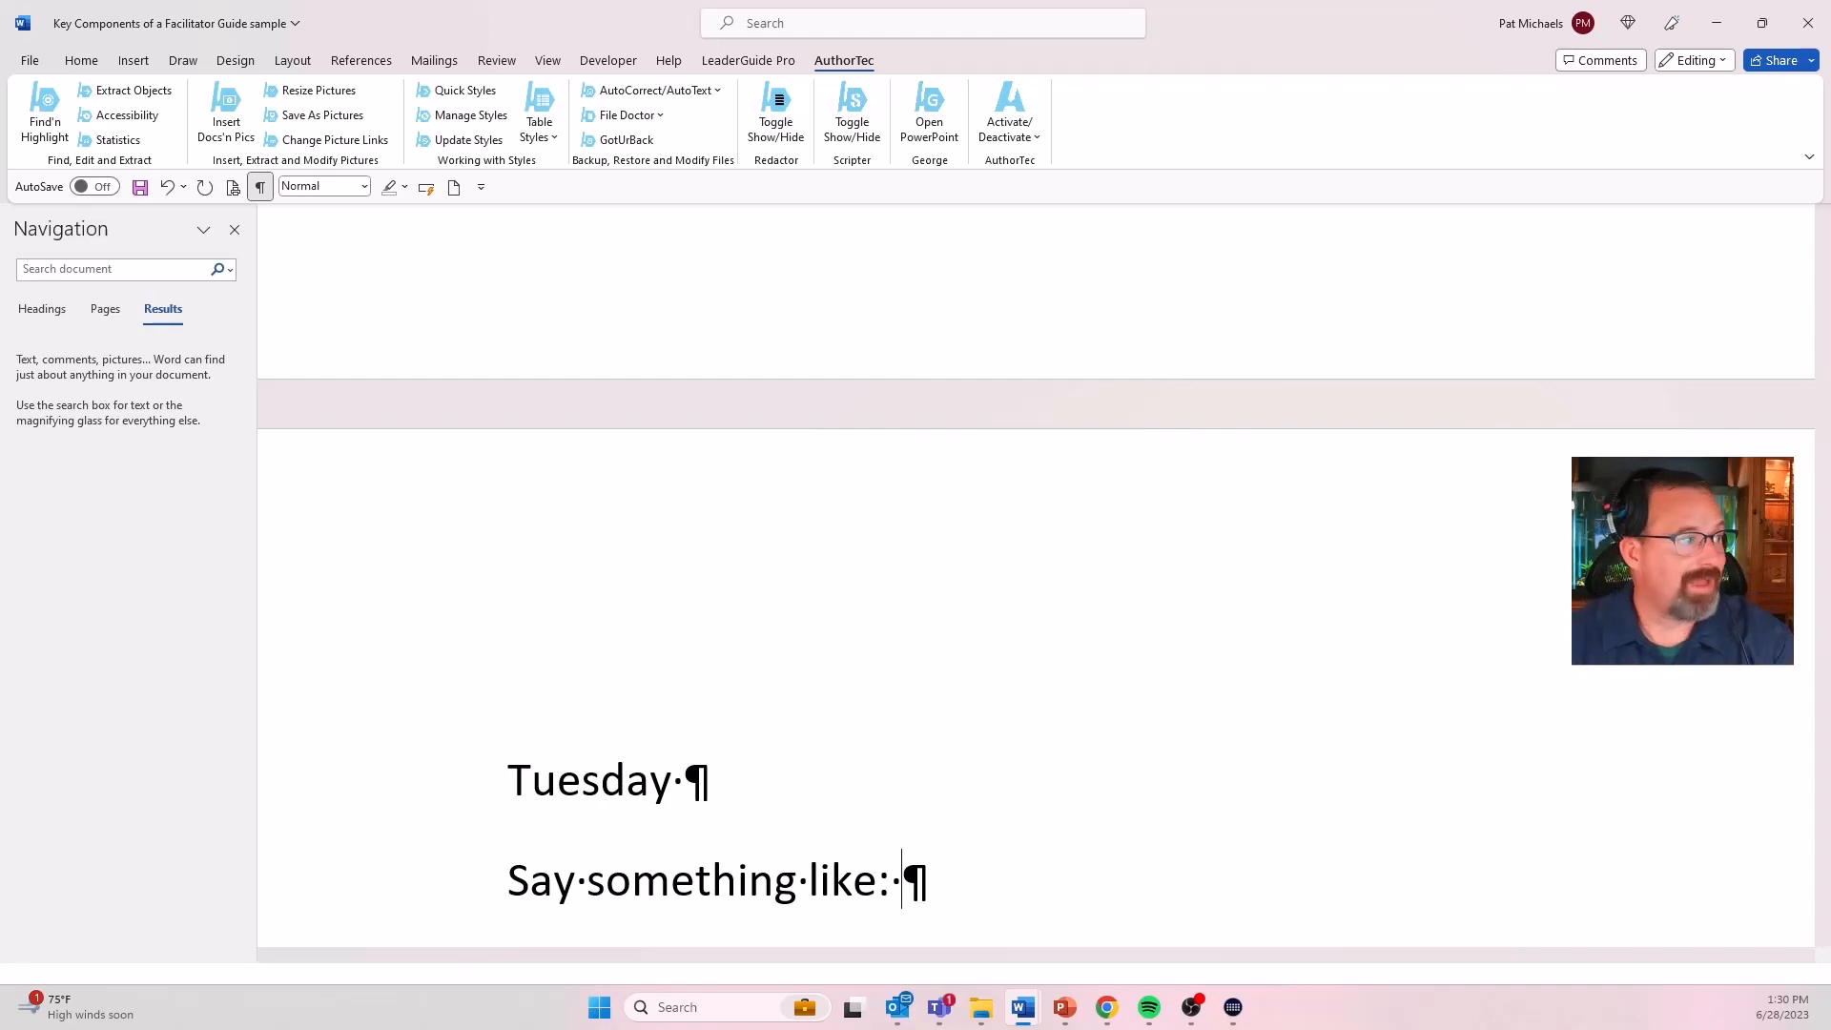
- Replace the navigation view with the styles list and apply the Title style to the "Say something like:" line
left_click(234, 230)
left_click(90, 61)
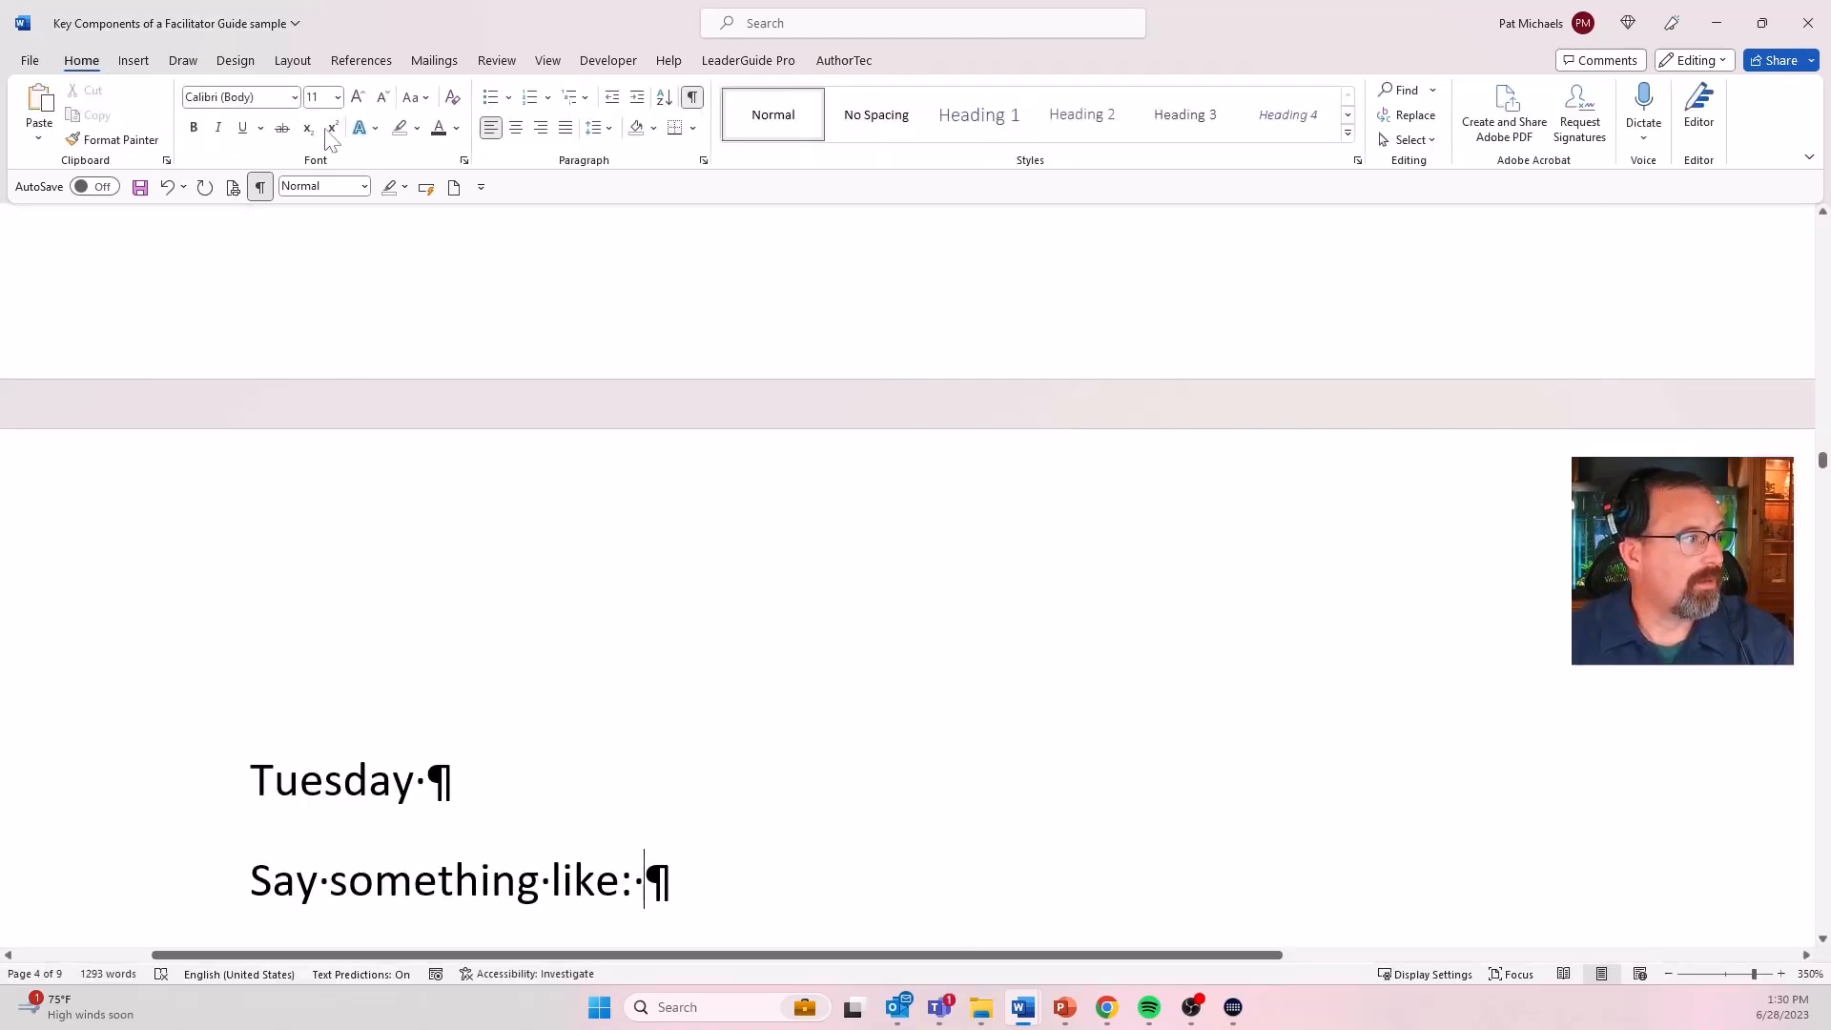
left_click(1357, 162)
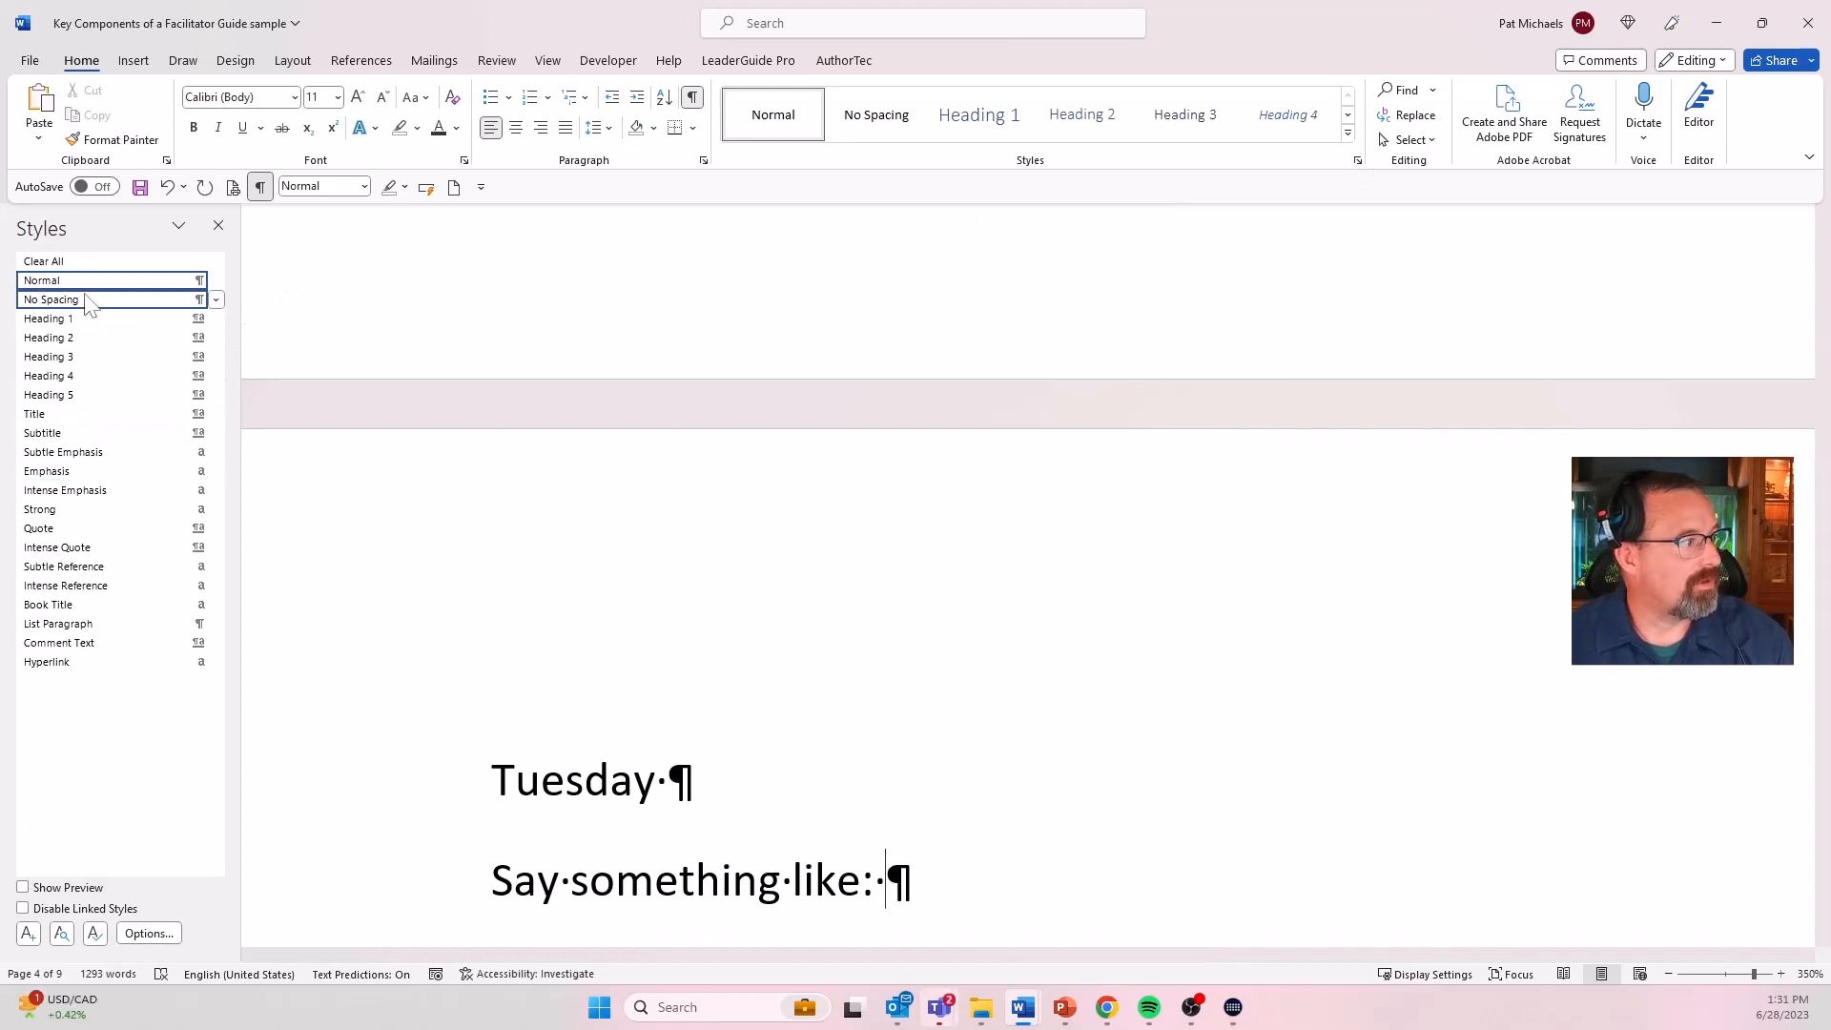
left_click(59, 420)
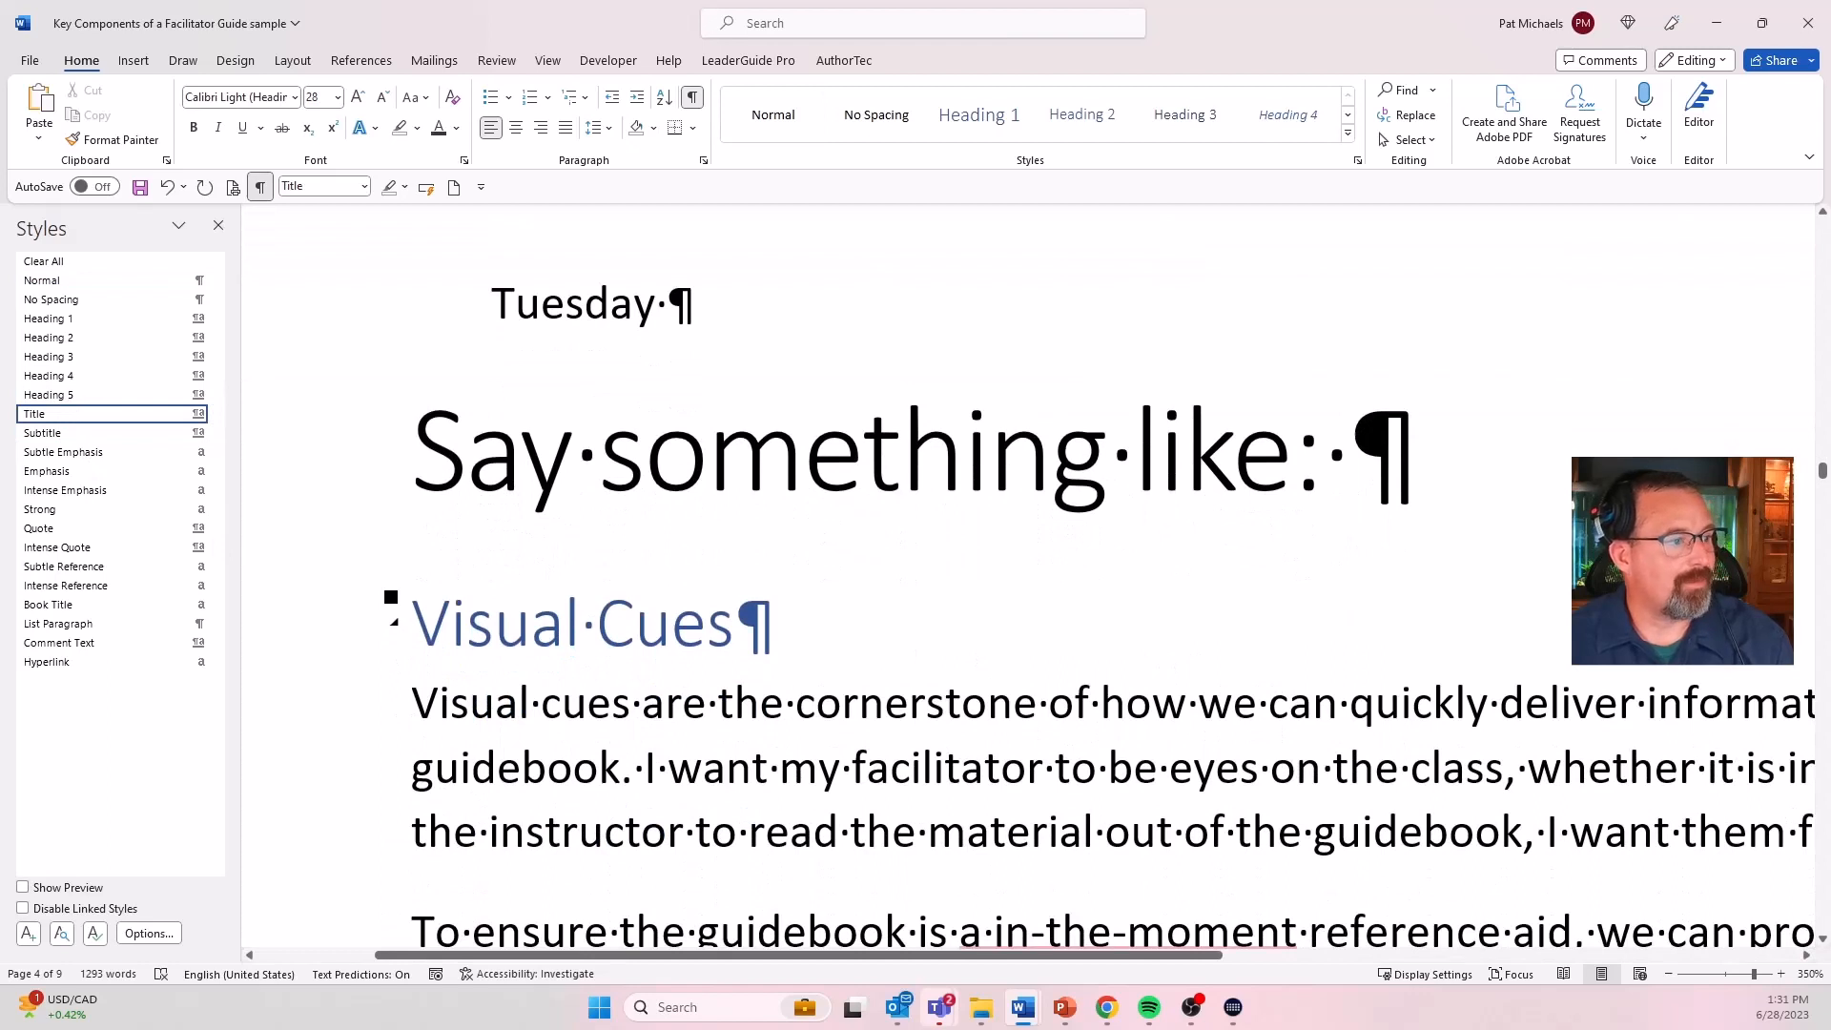
- Enter the AutoCorrect shortcut "=plmk" two lines below the "Say something like:" title and expand it into the "Please let me know" text
key("Return")
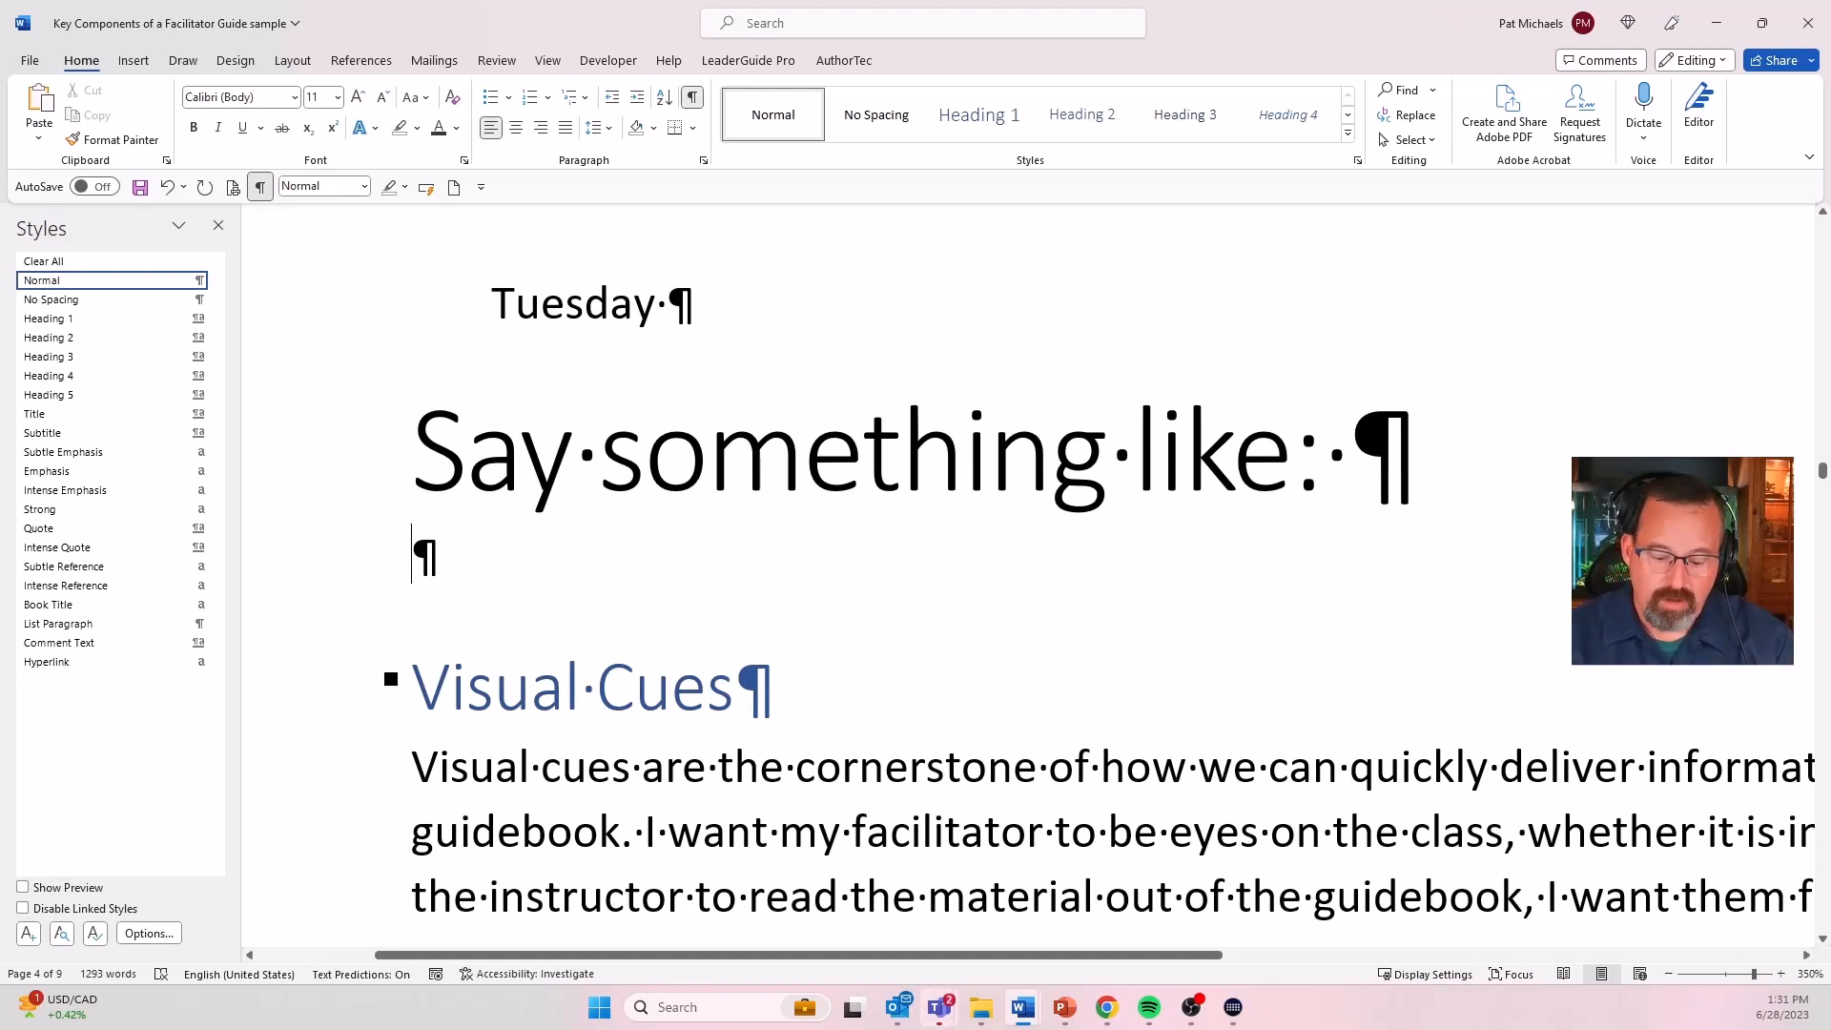
key("Return")
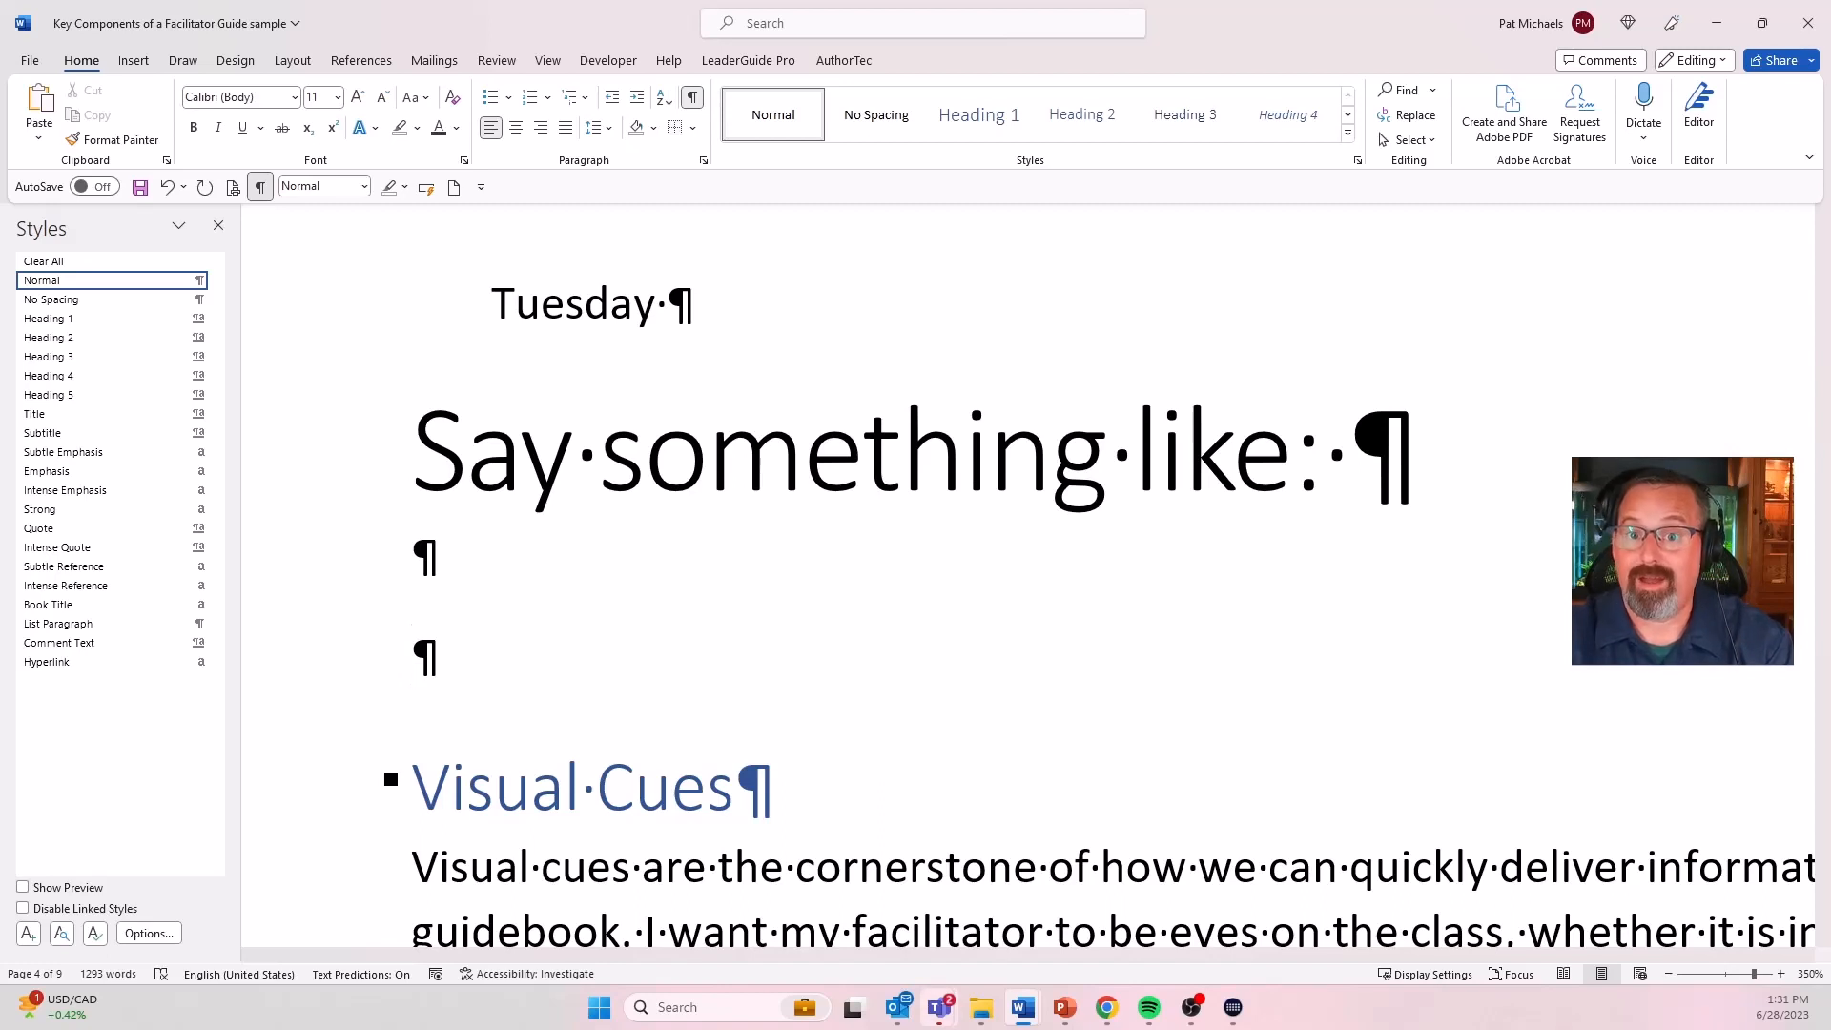
type("=")
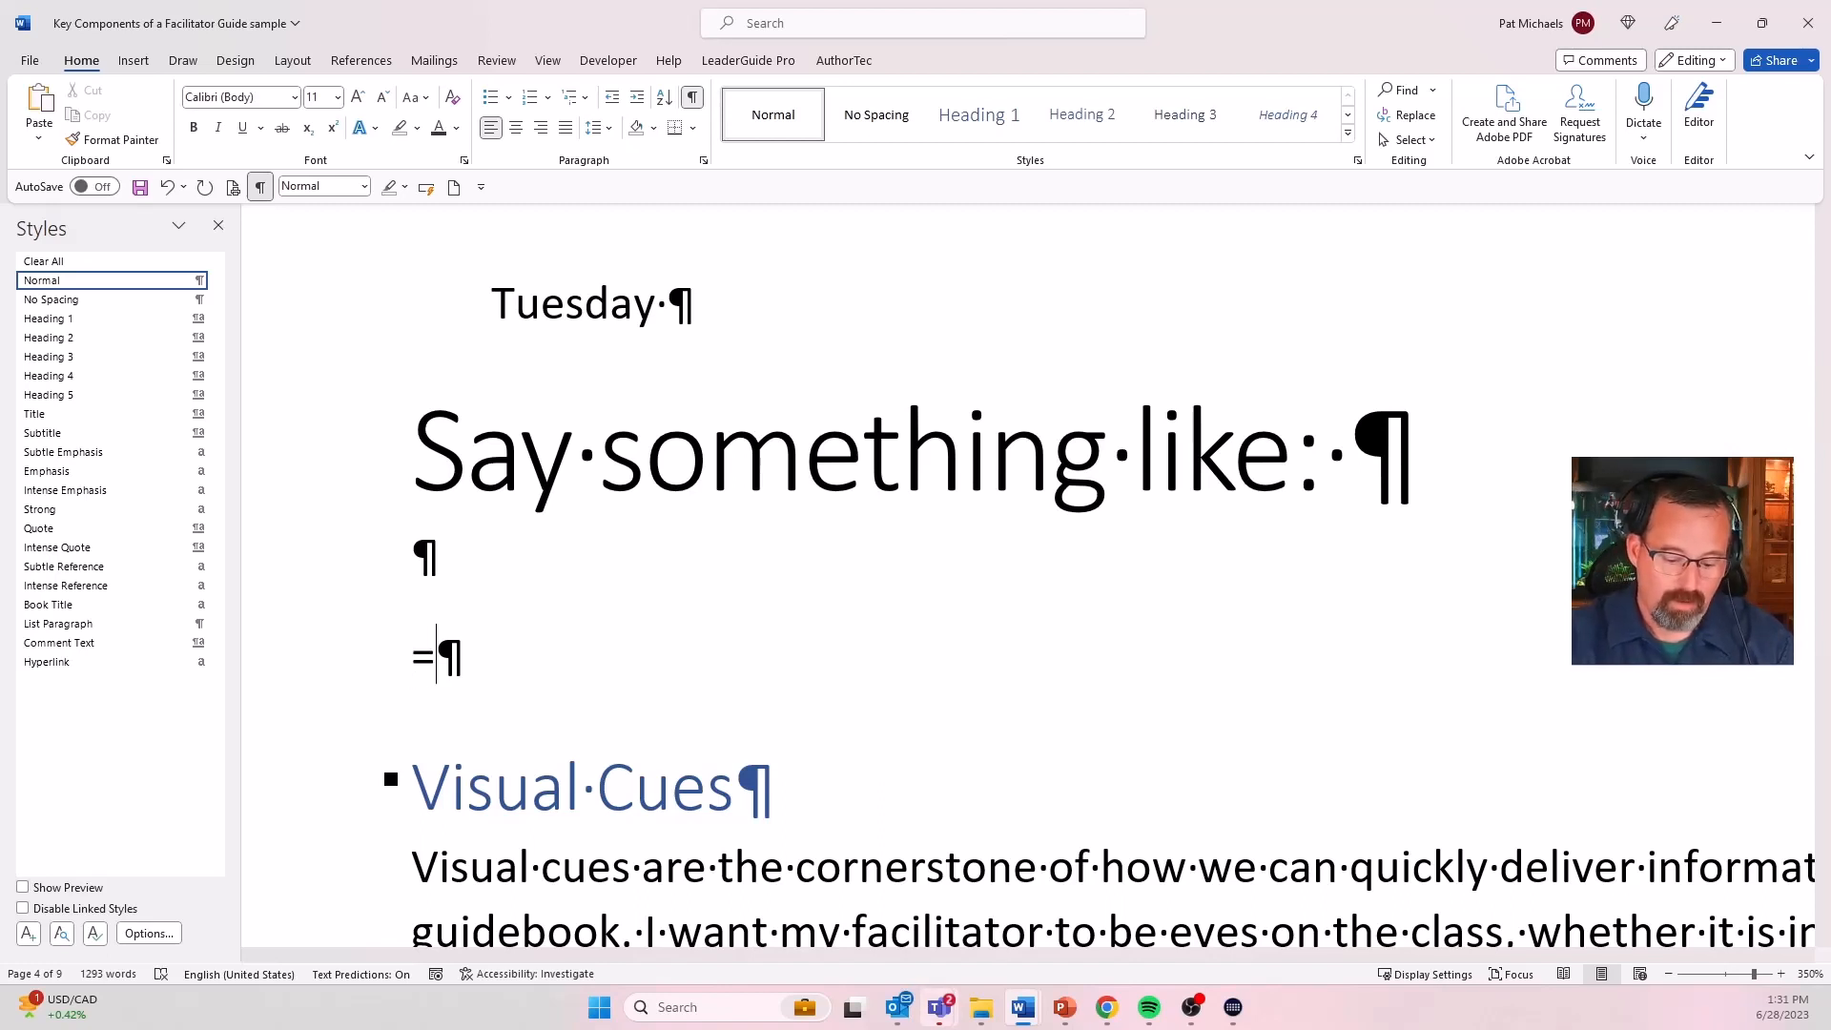
type("pl")
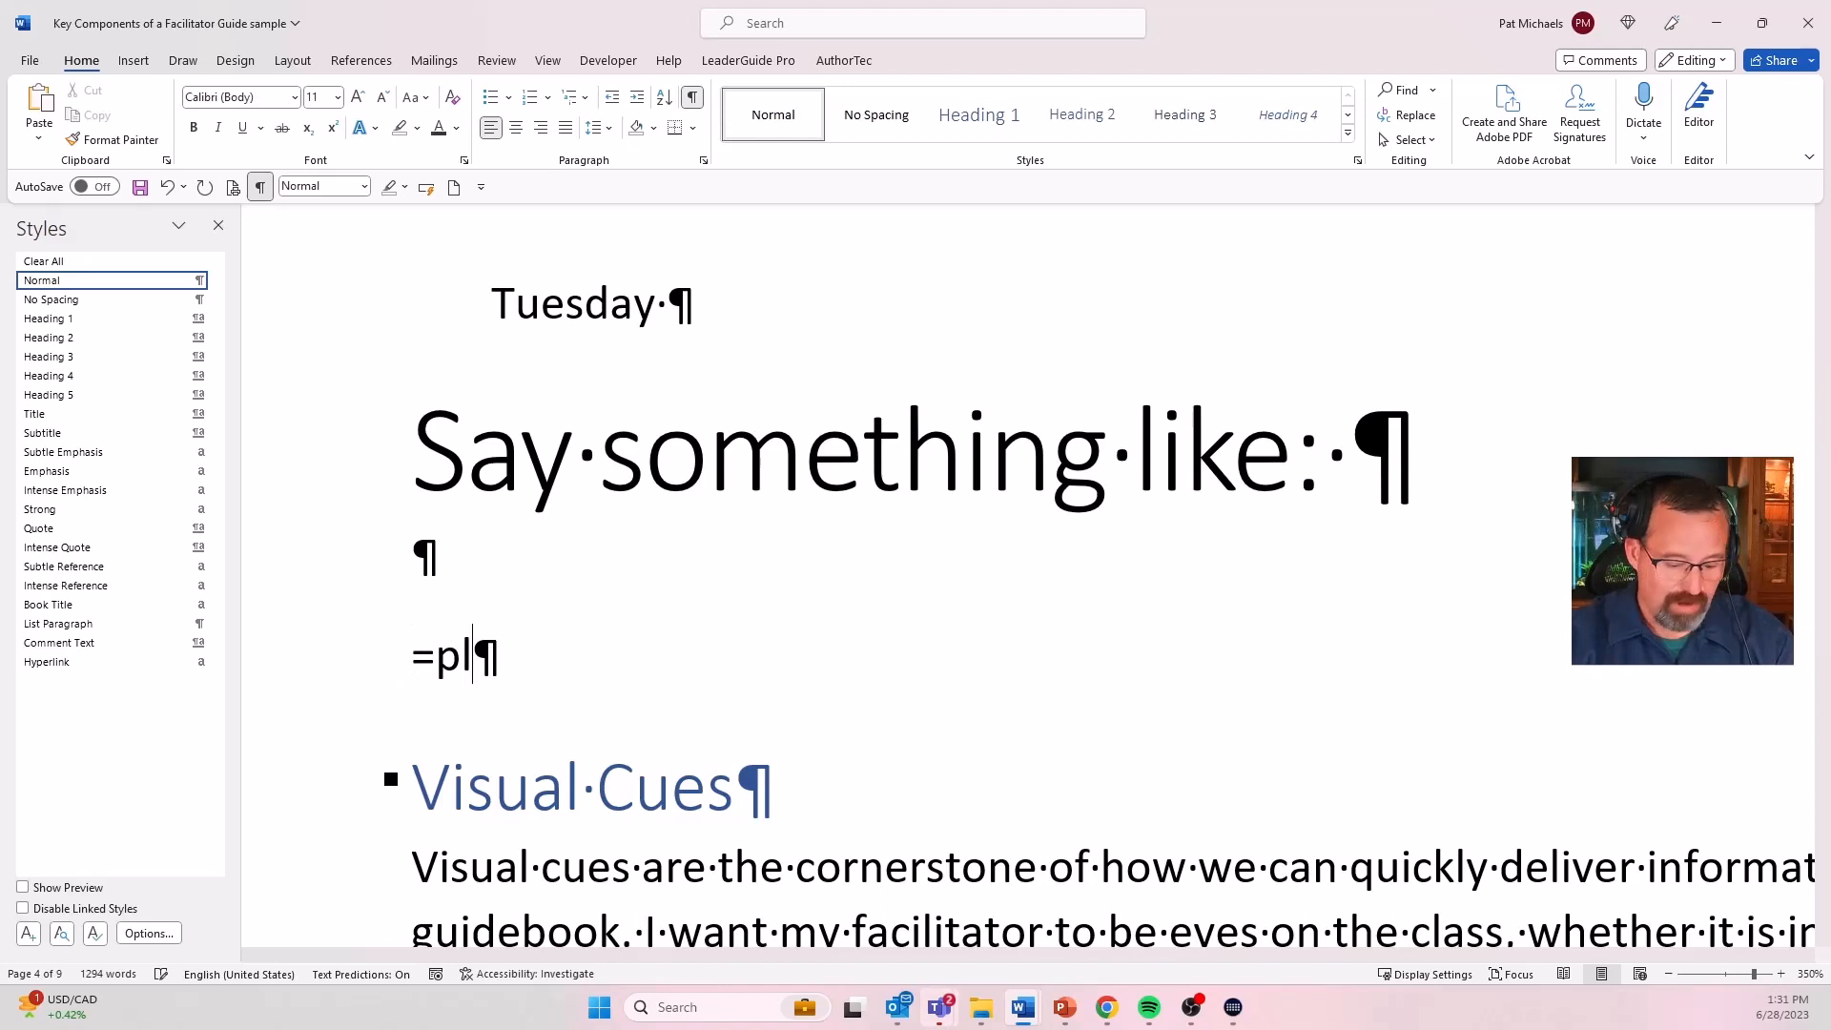
type("mk")
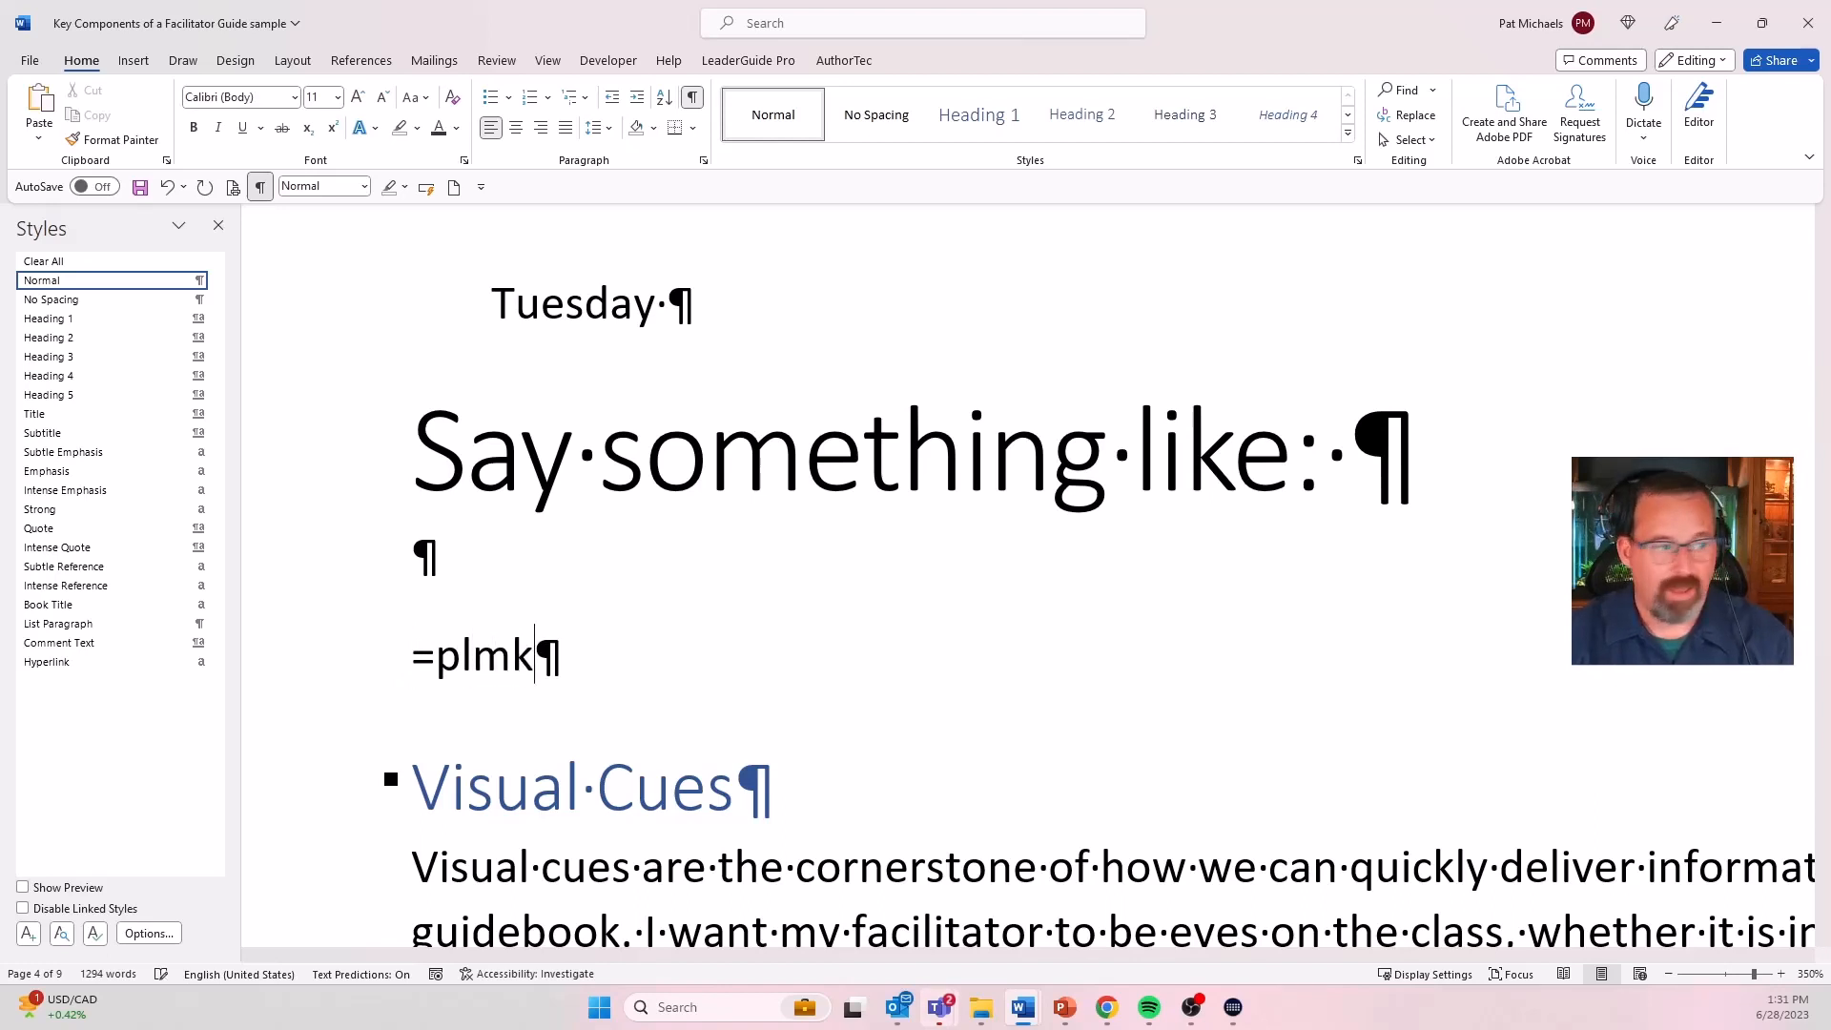
key("F3")
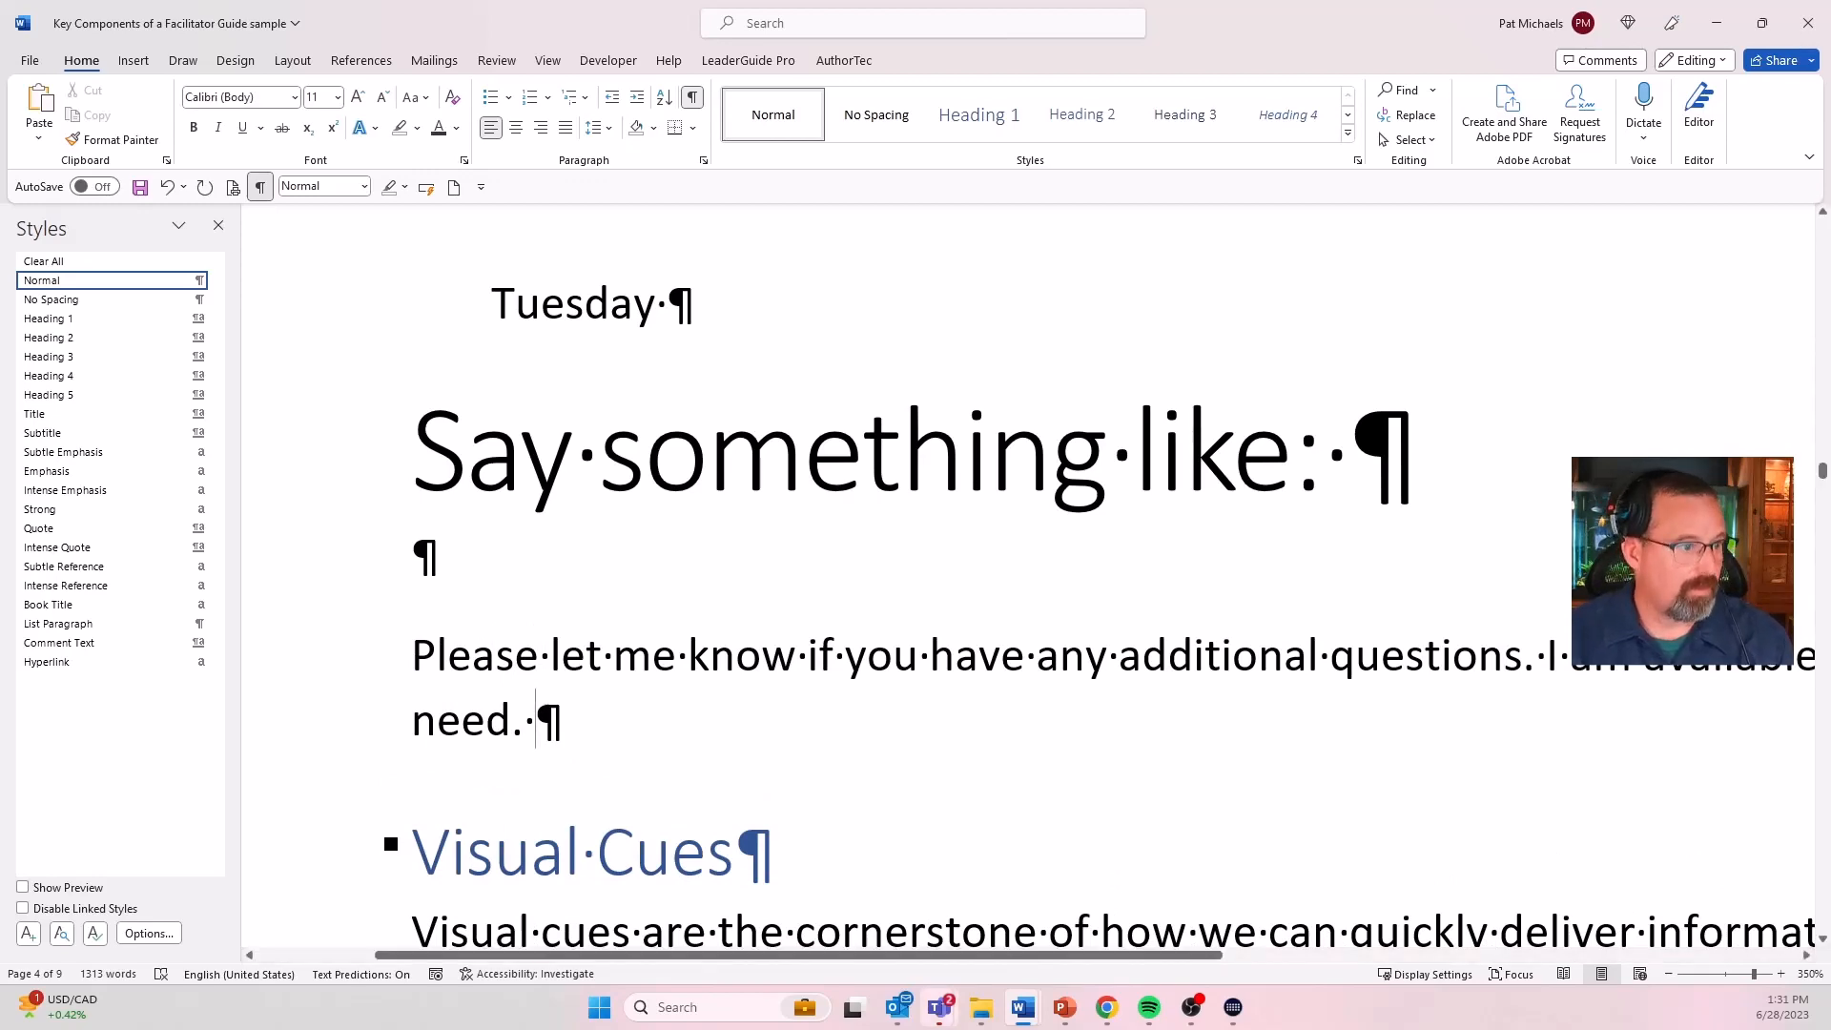
- Generate one paragraph of sample text with "=rand(1)" on a new line below the "Please let me know" text
scroll(1029, 572, "down", 9)
scroll(1030, 572, "down", 5)
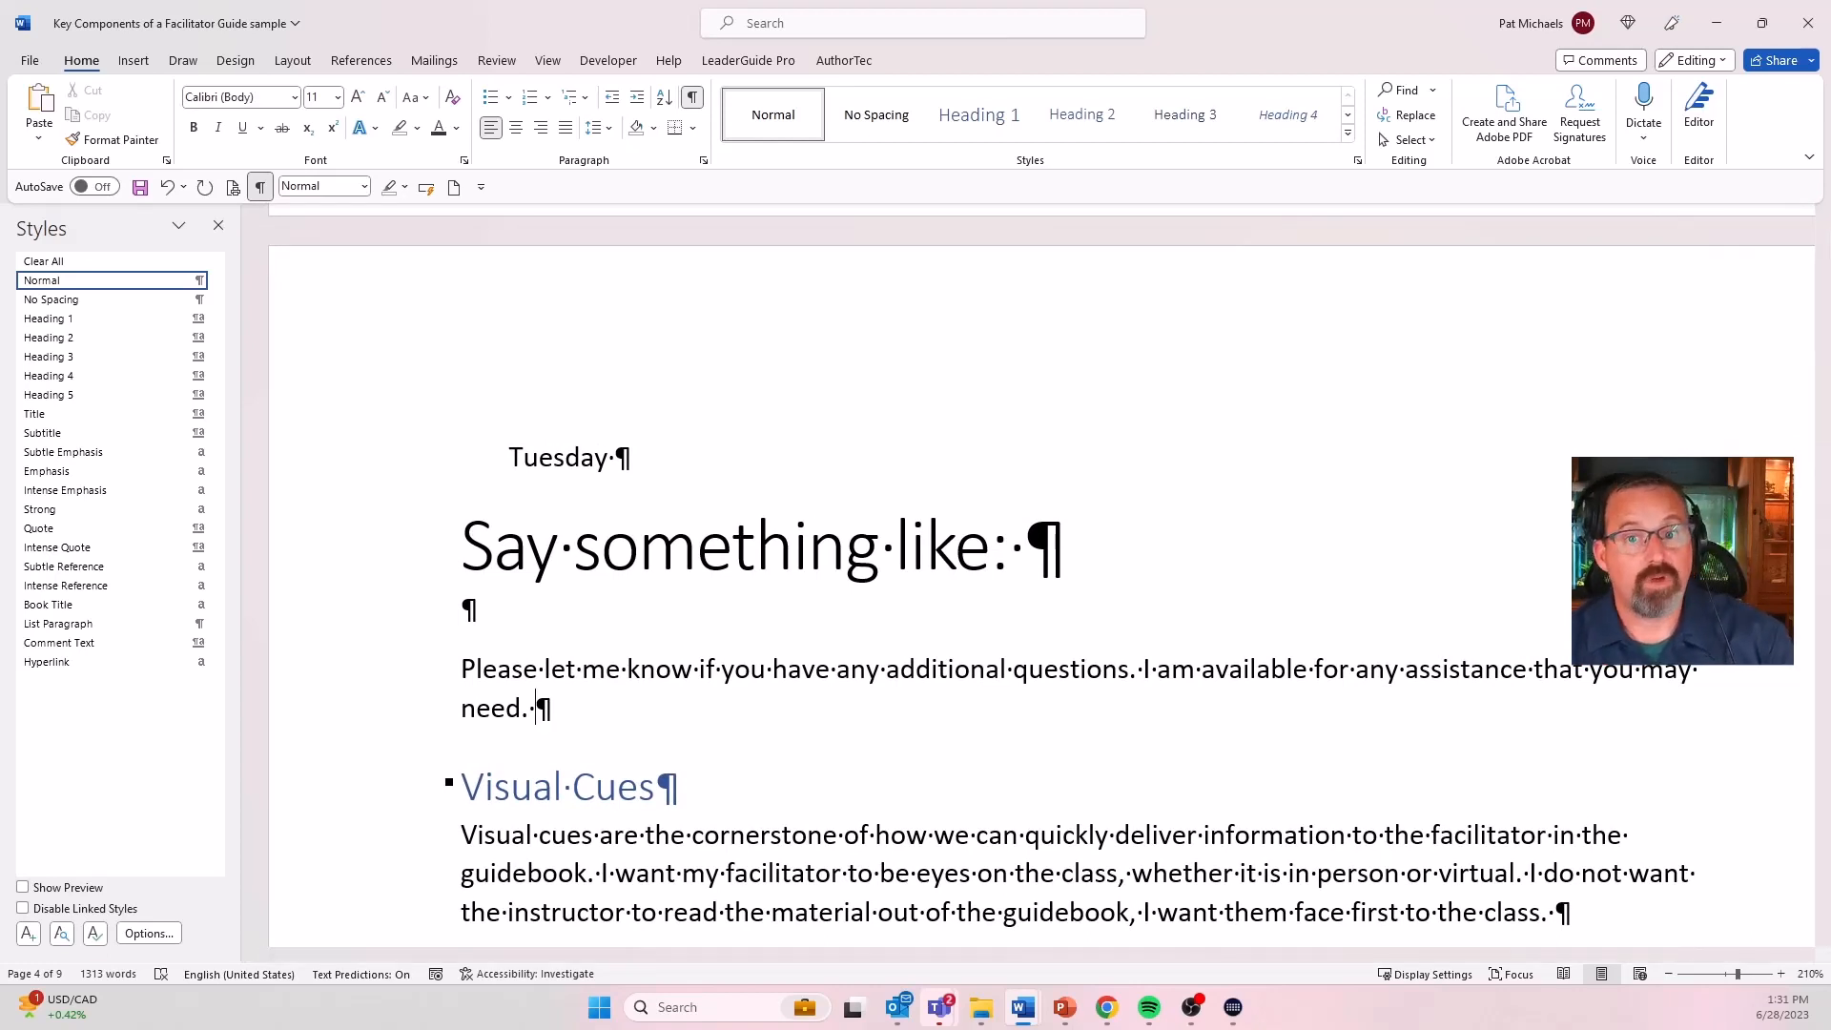
key("Return")
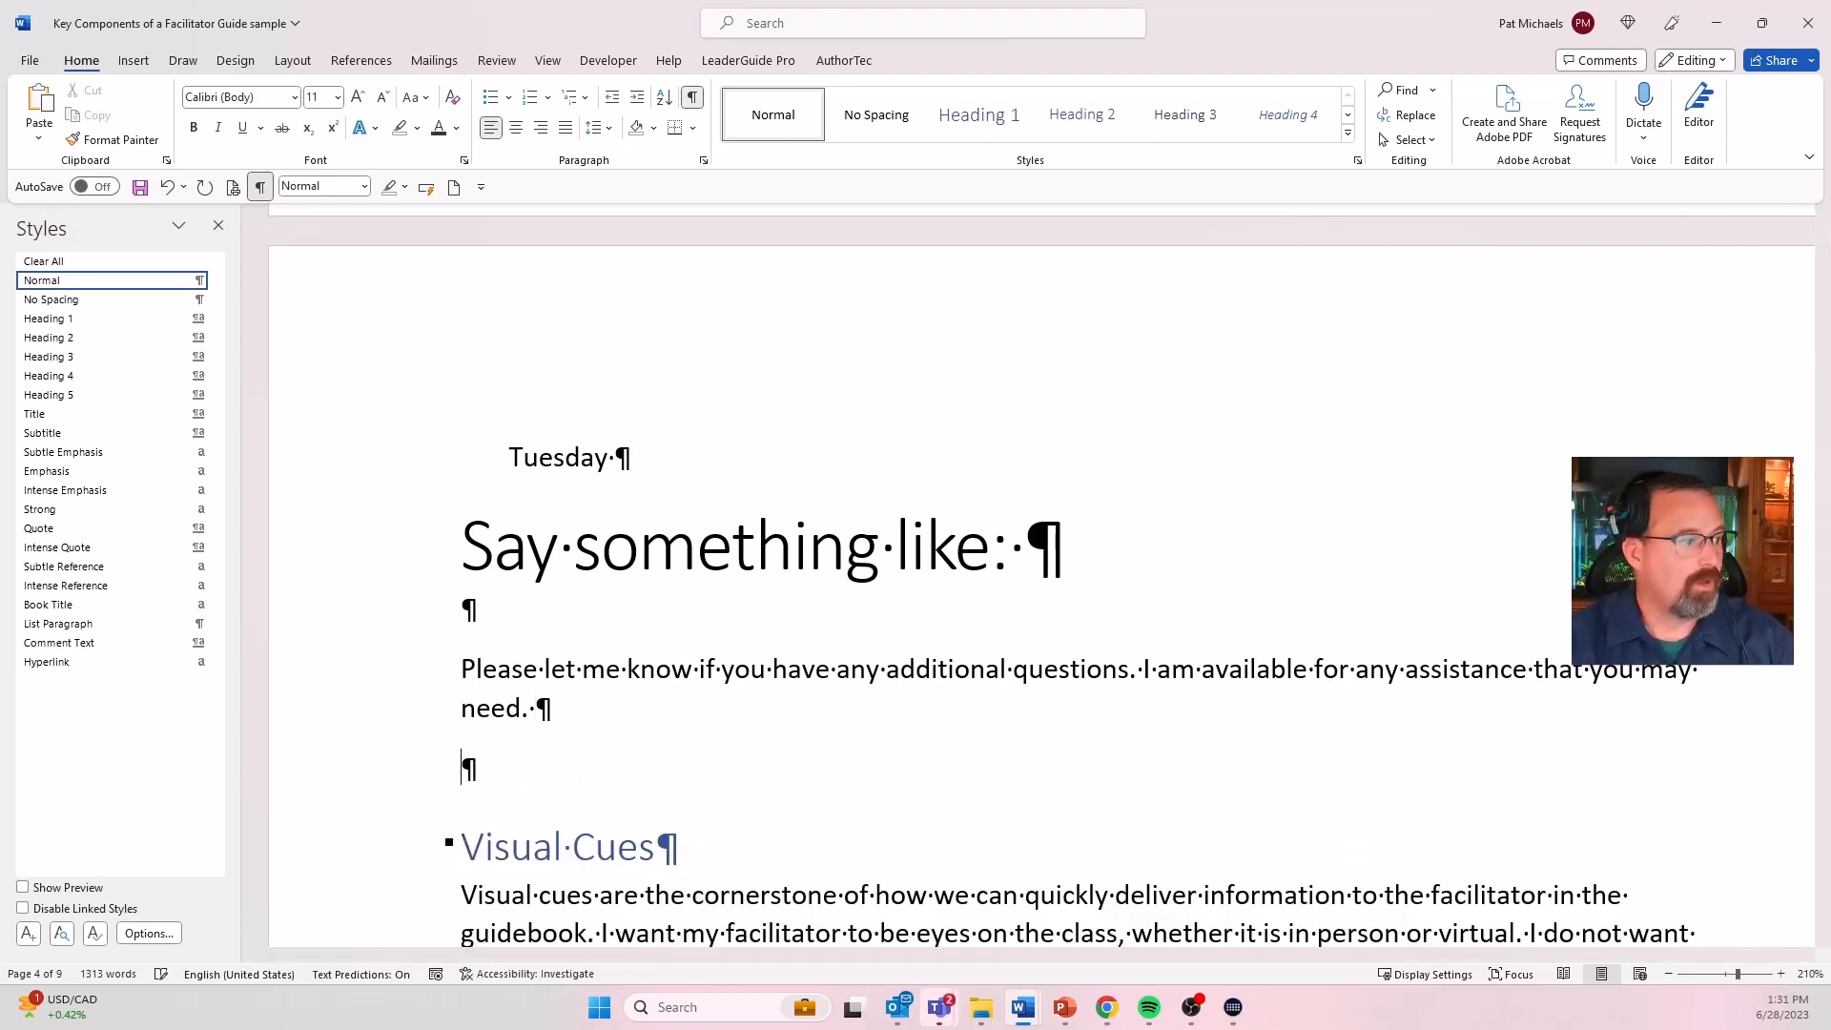
type("=rand")
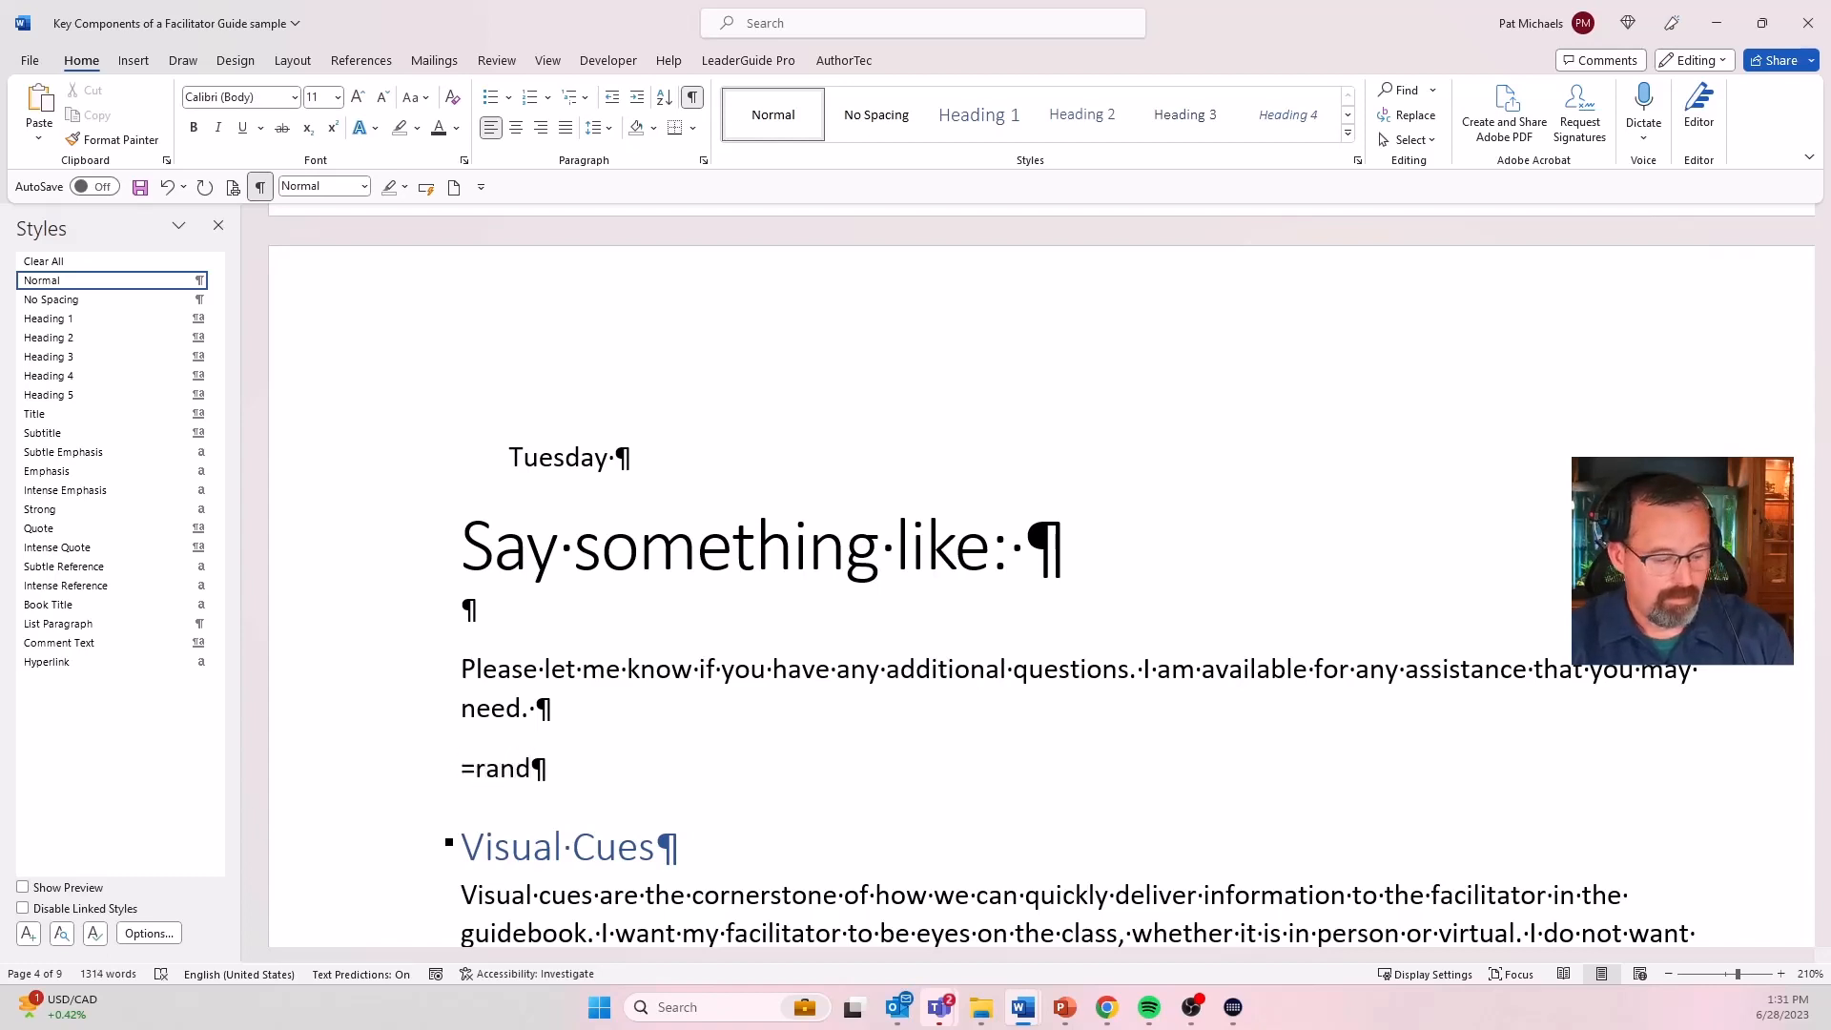
type("(1)")
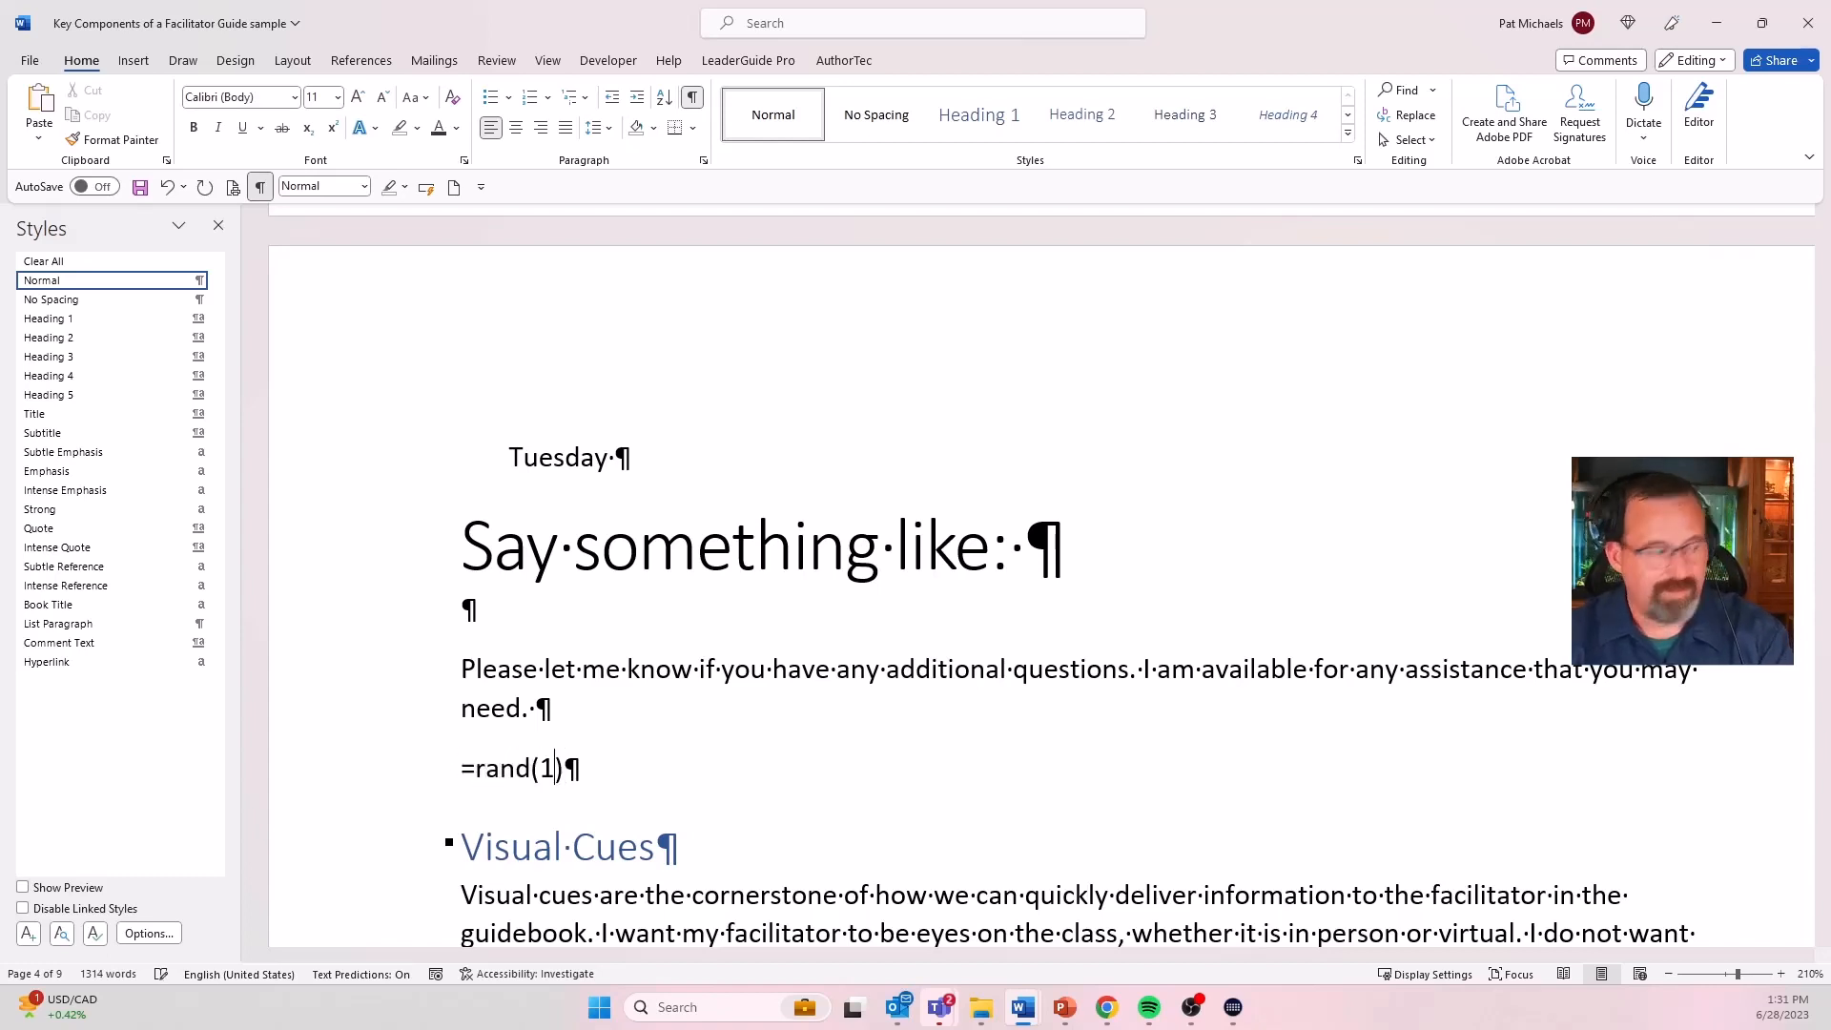
key("Return")
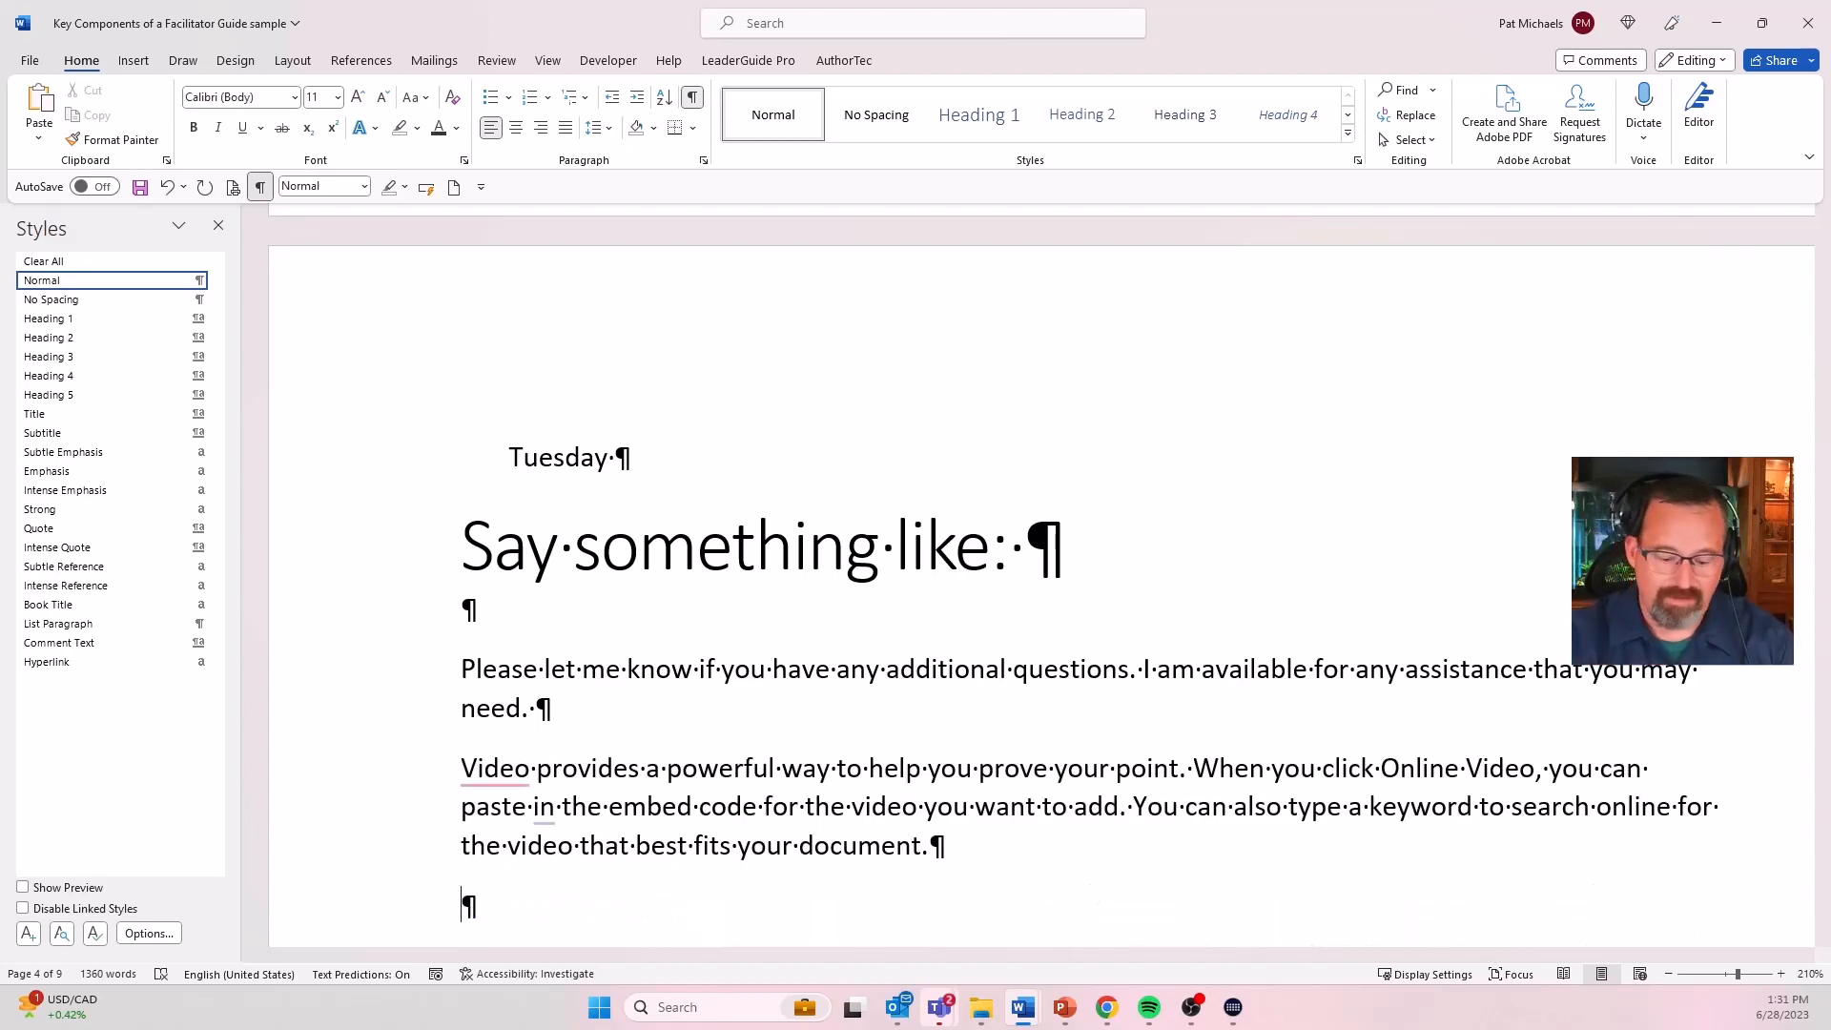
- Expand the "=plmk" AutoCorrect shortcut again on the empty line below the sample video paragraph
type("=plmk")
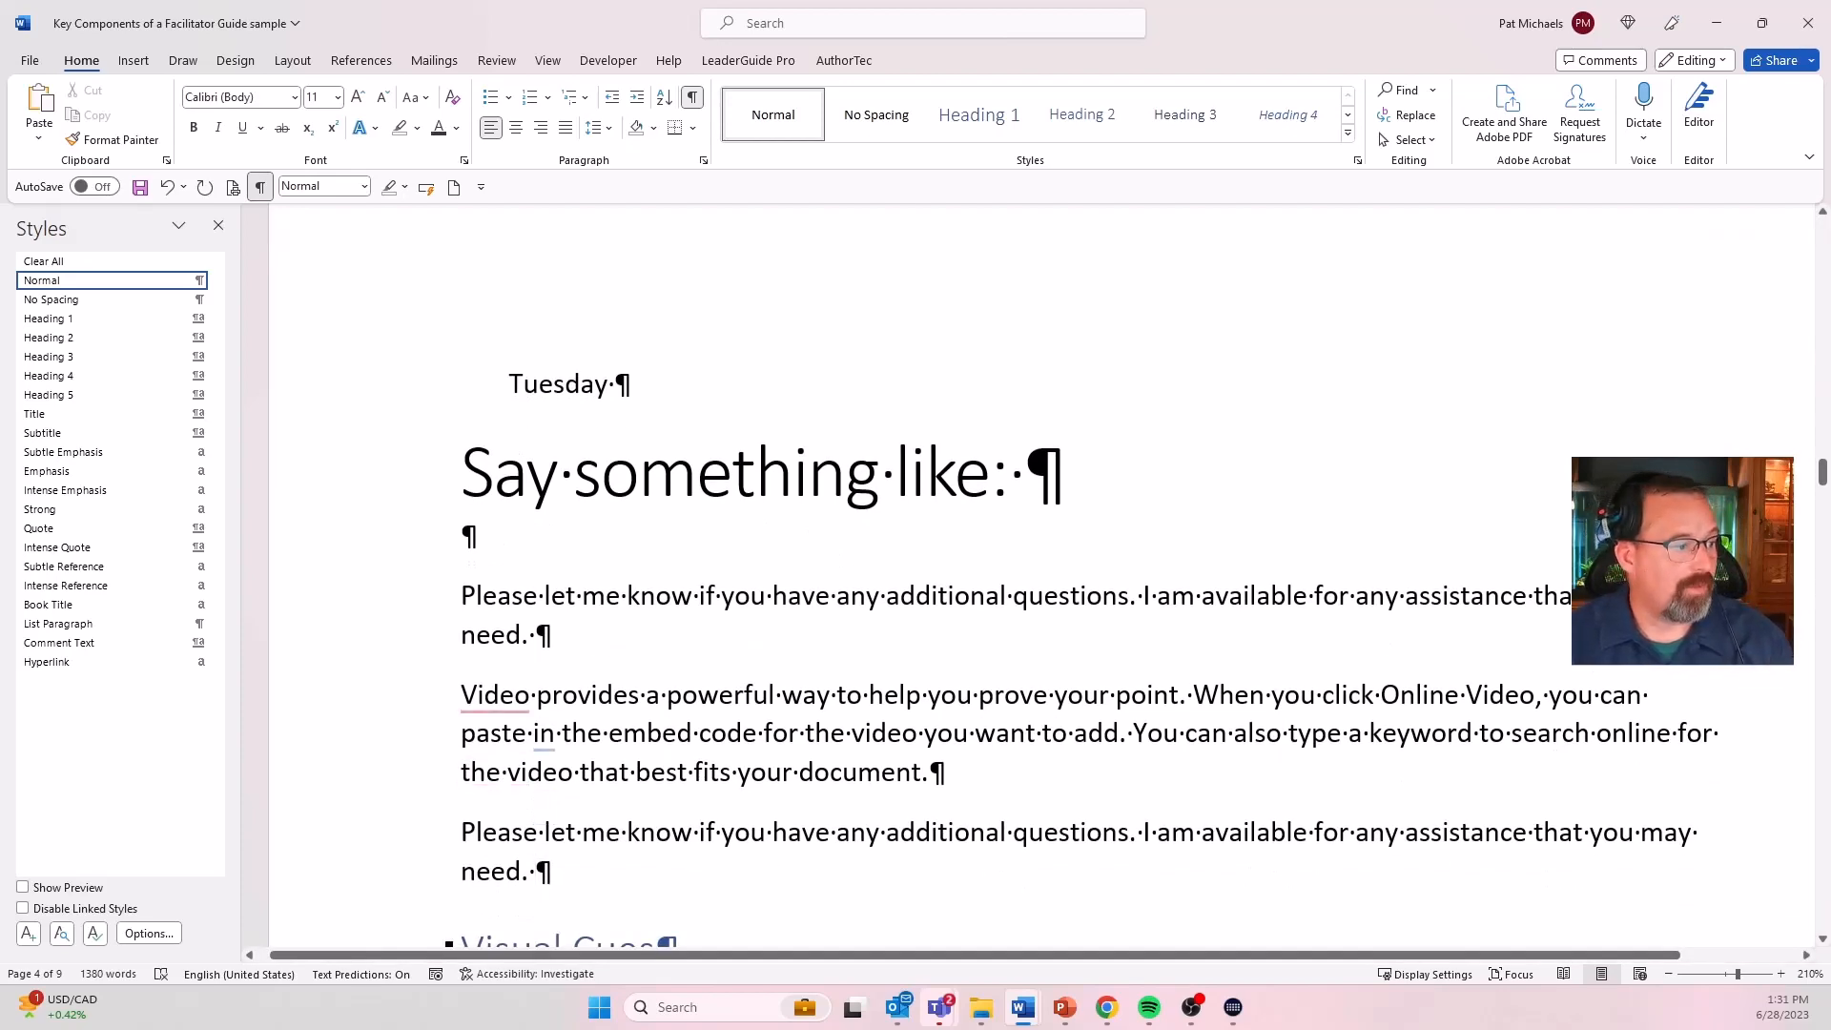
scroll(1075, 624, "down", 2)
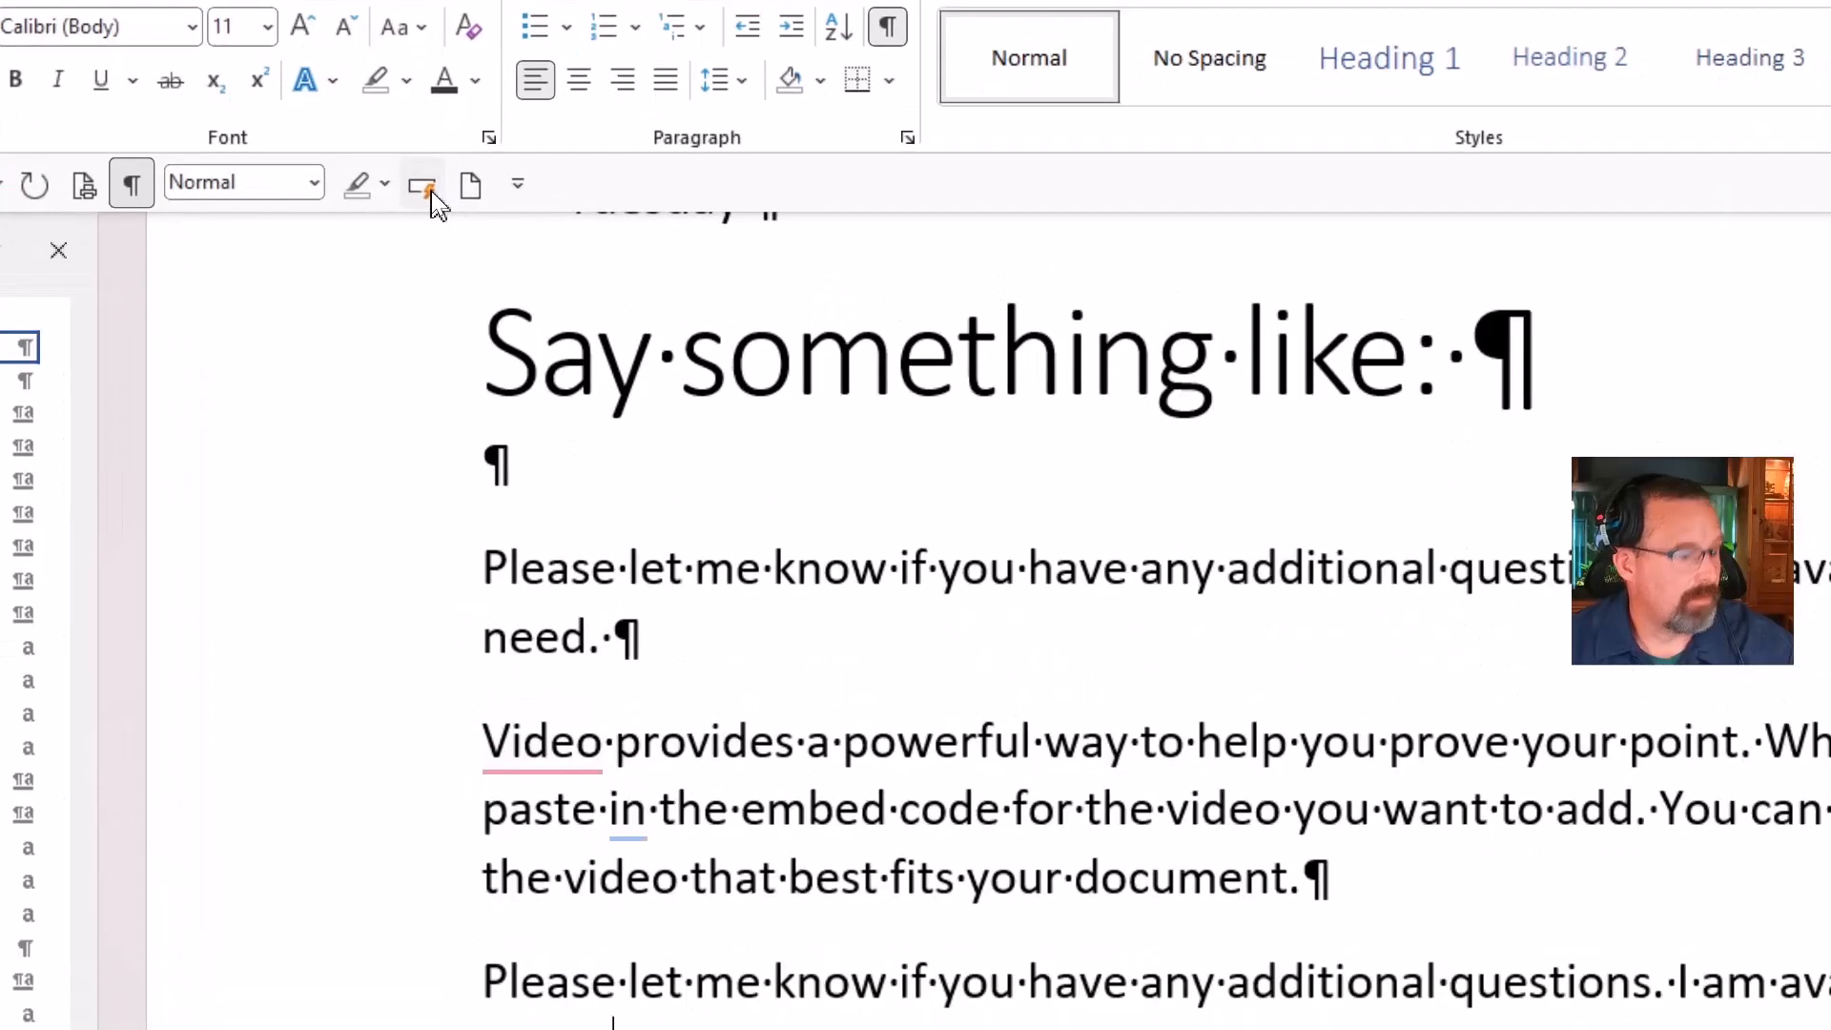
left_click_drag(402, 345, 423, 228)
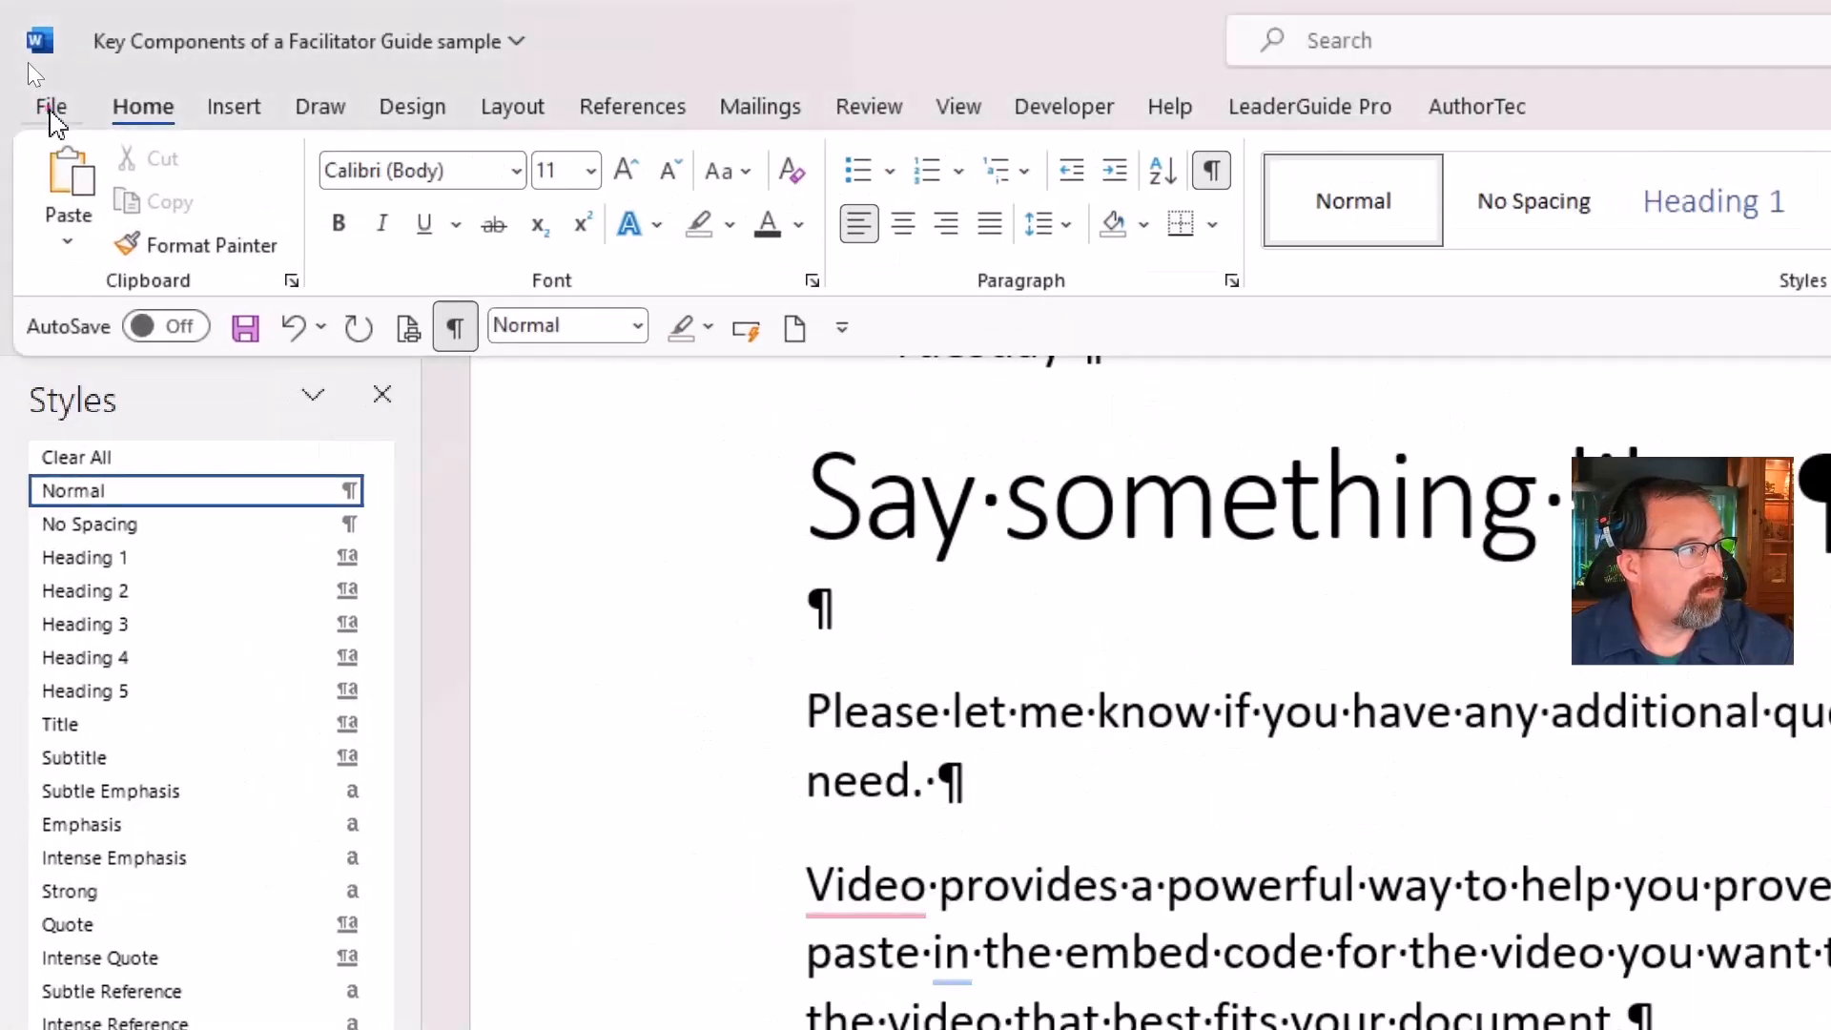
- Look at the AutoCorrect settings reached through Word's Proofing options, and close both dialogs
left_click(50, 109)
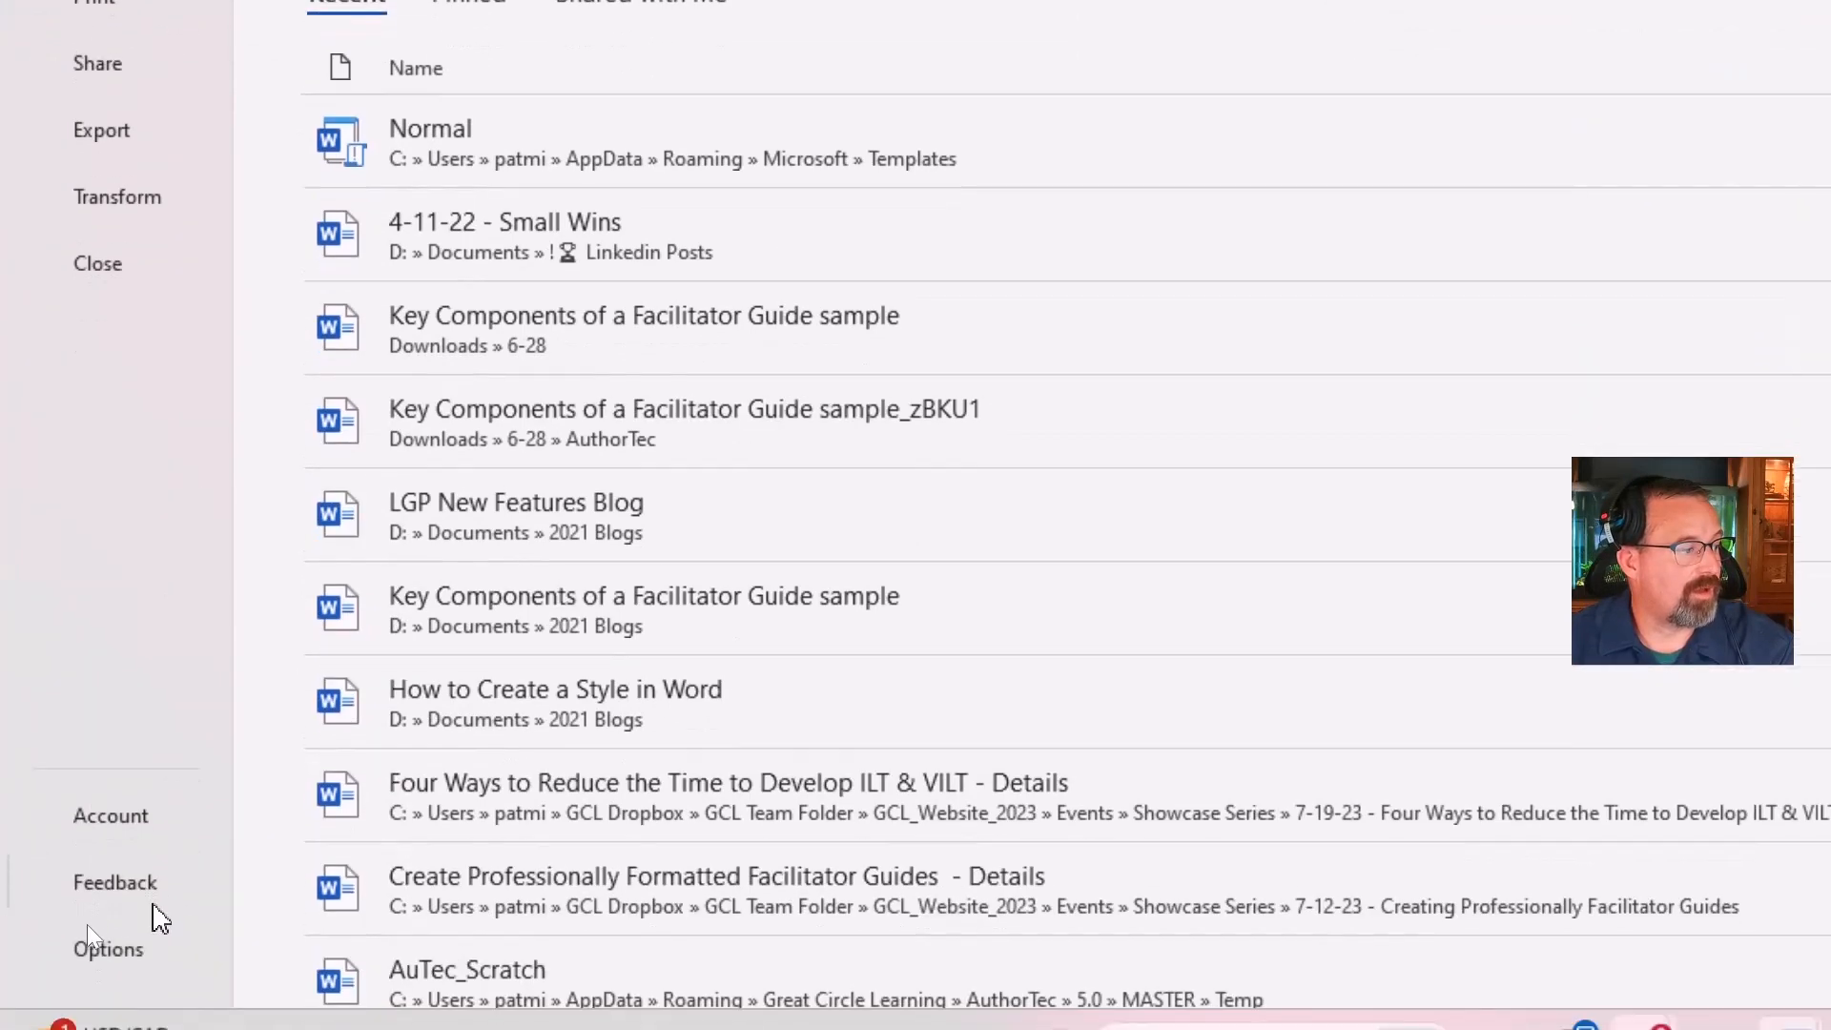
left_click(139, 900)
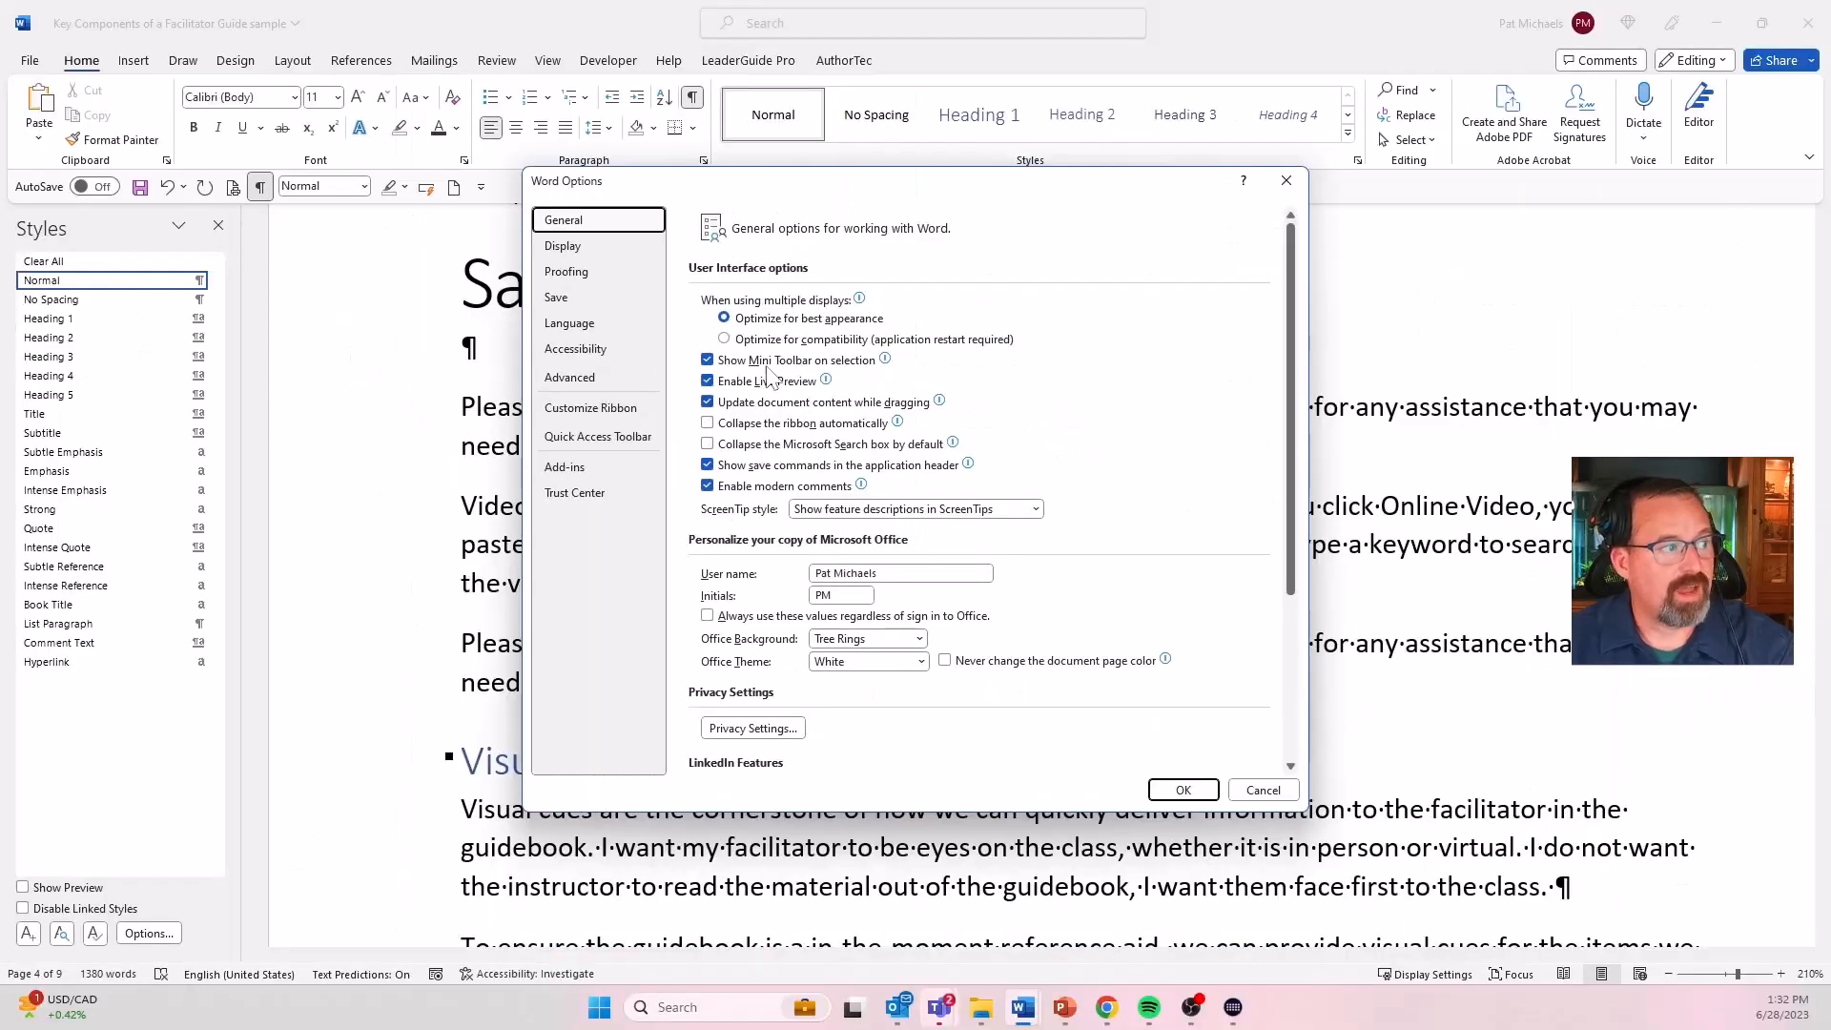
left_click(602, 276)
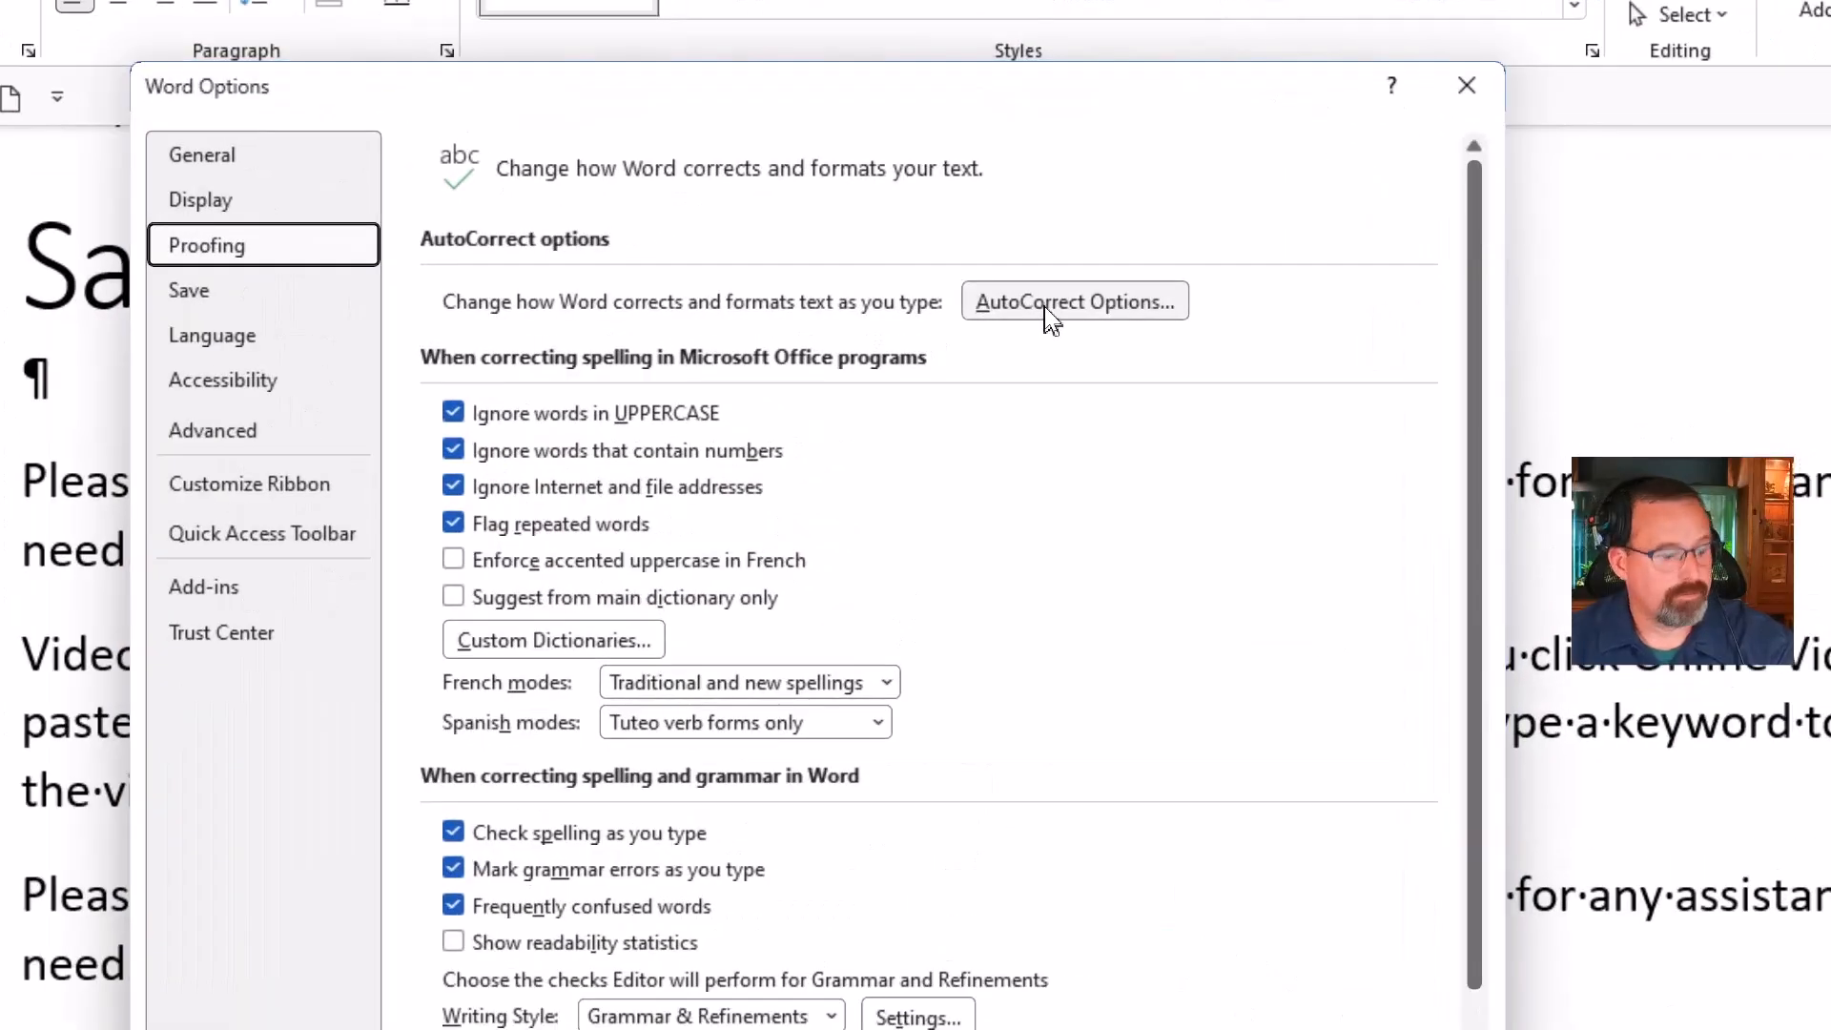
left_click(1044, 306)
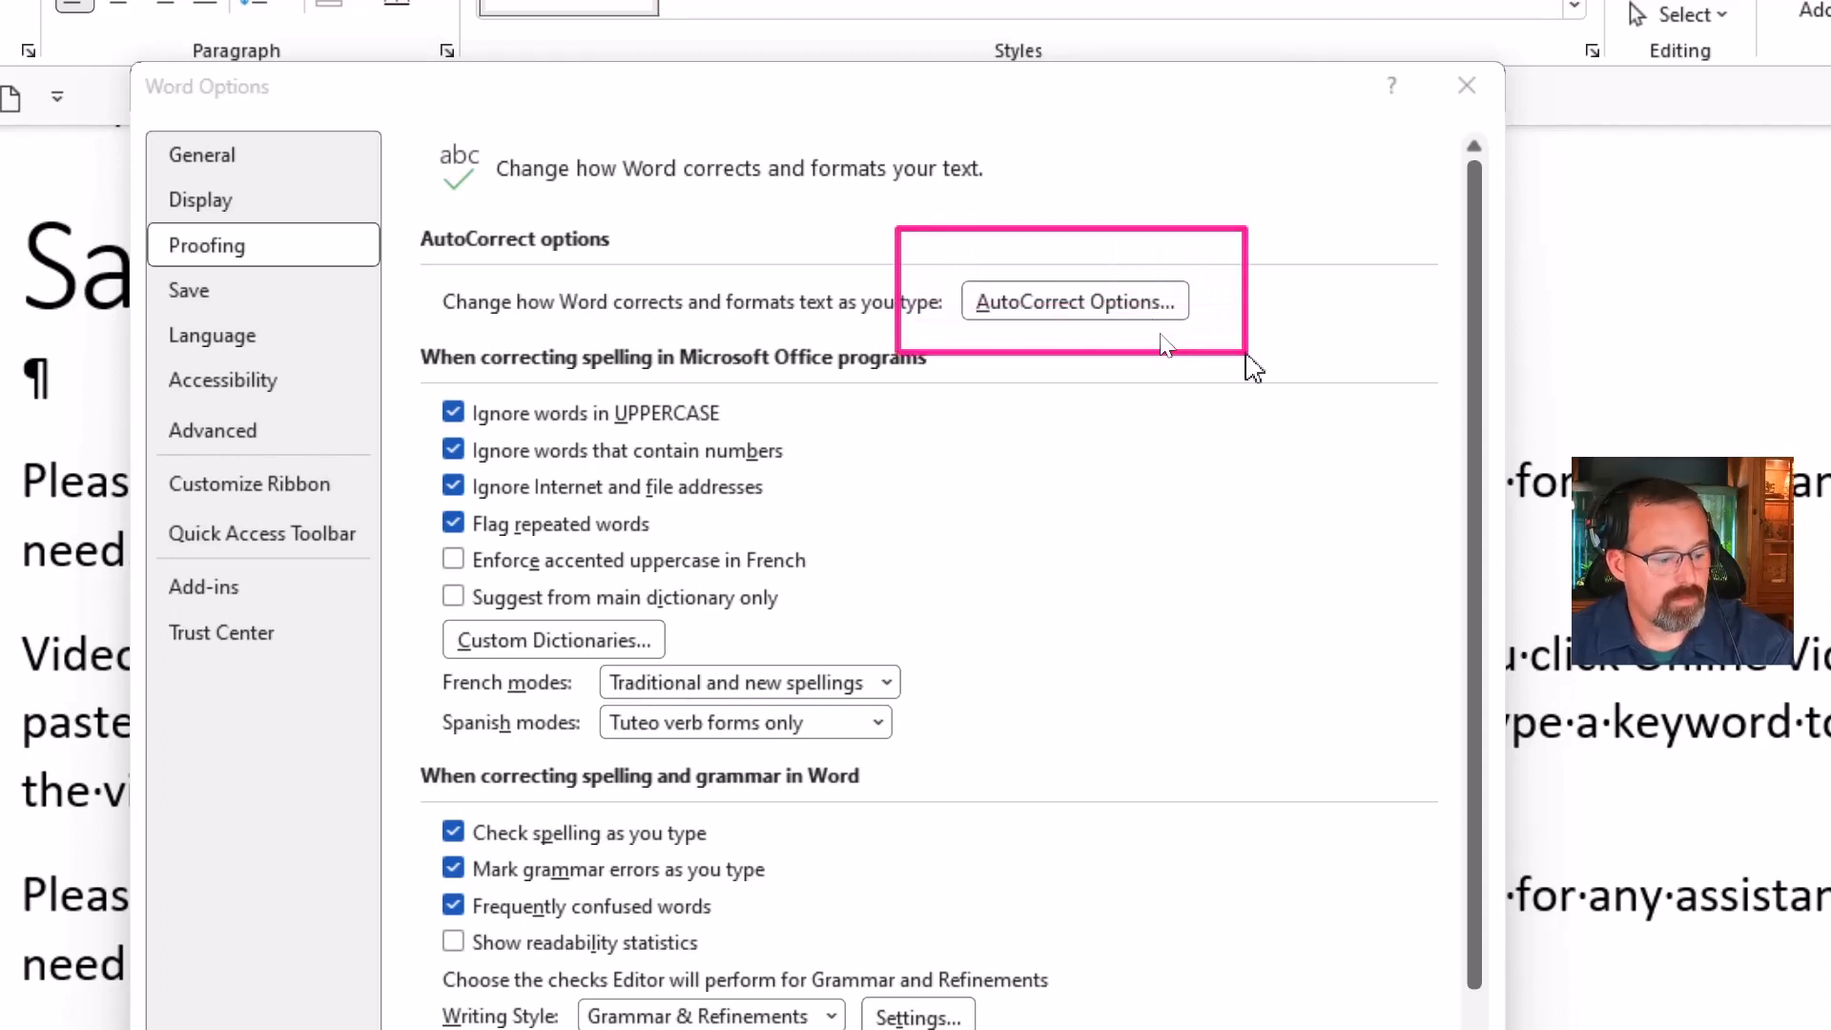
left_click(1093, 302)
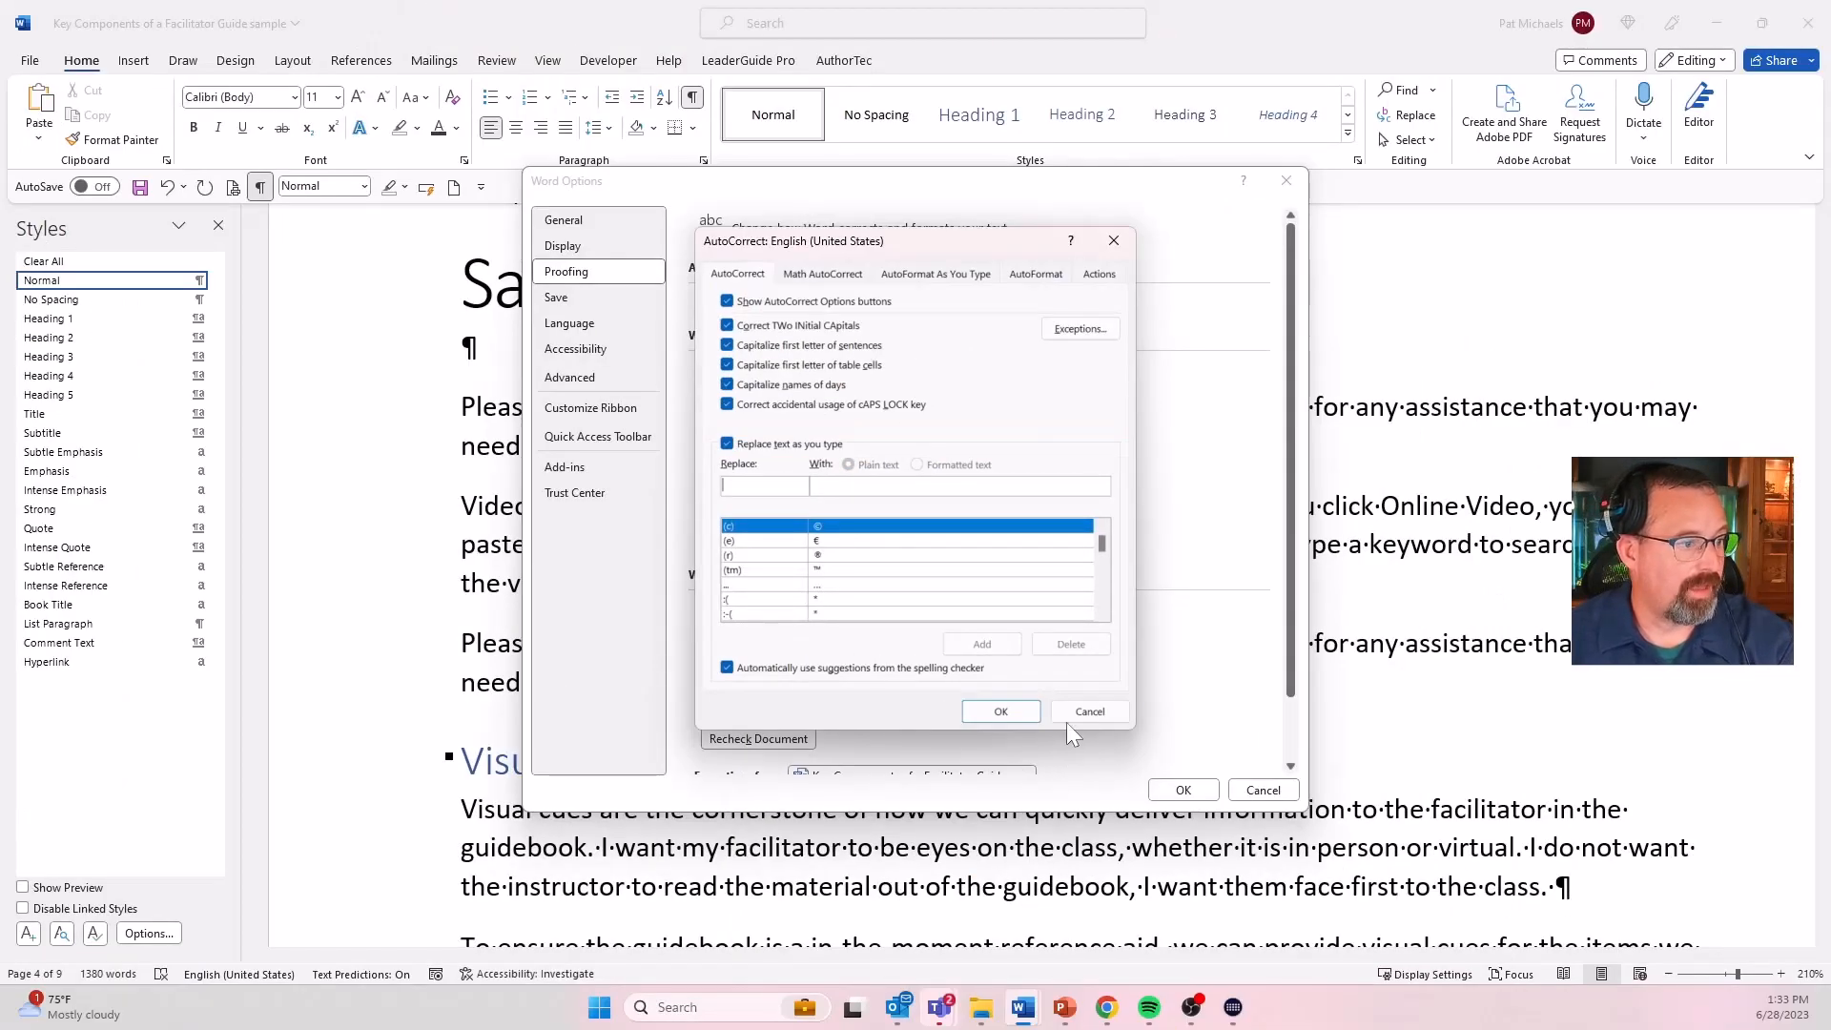
left_click(1087, 711)
left_click(1262, 789)
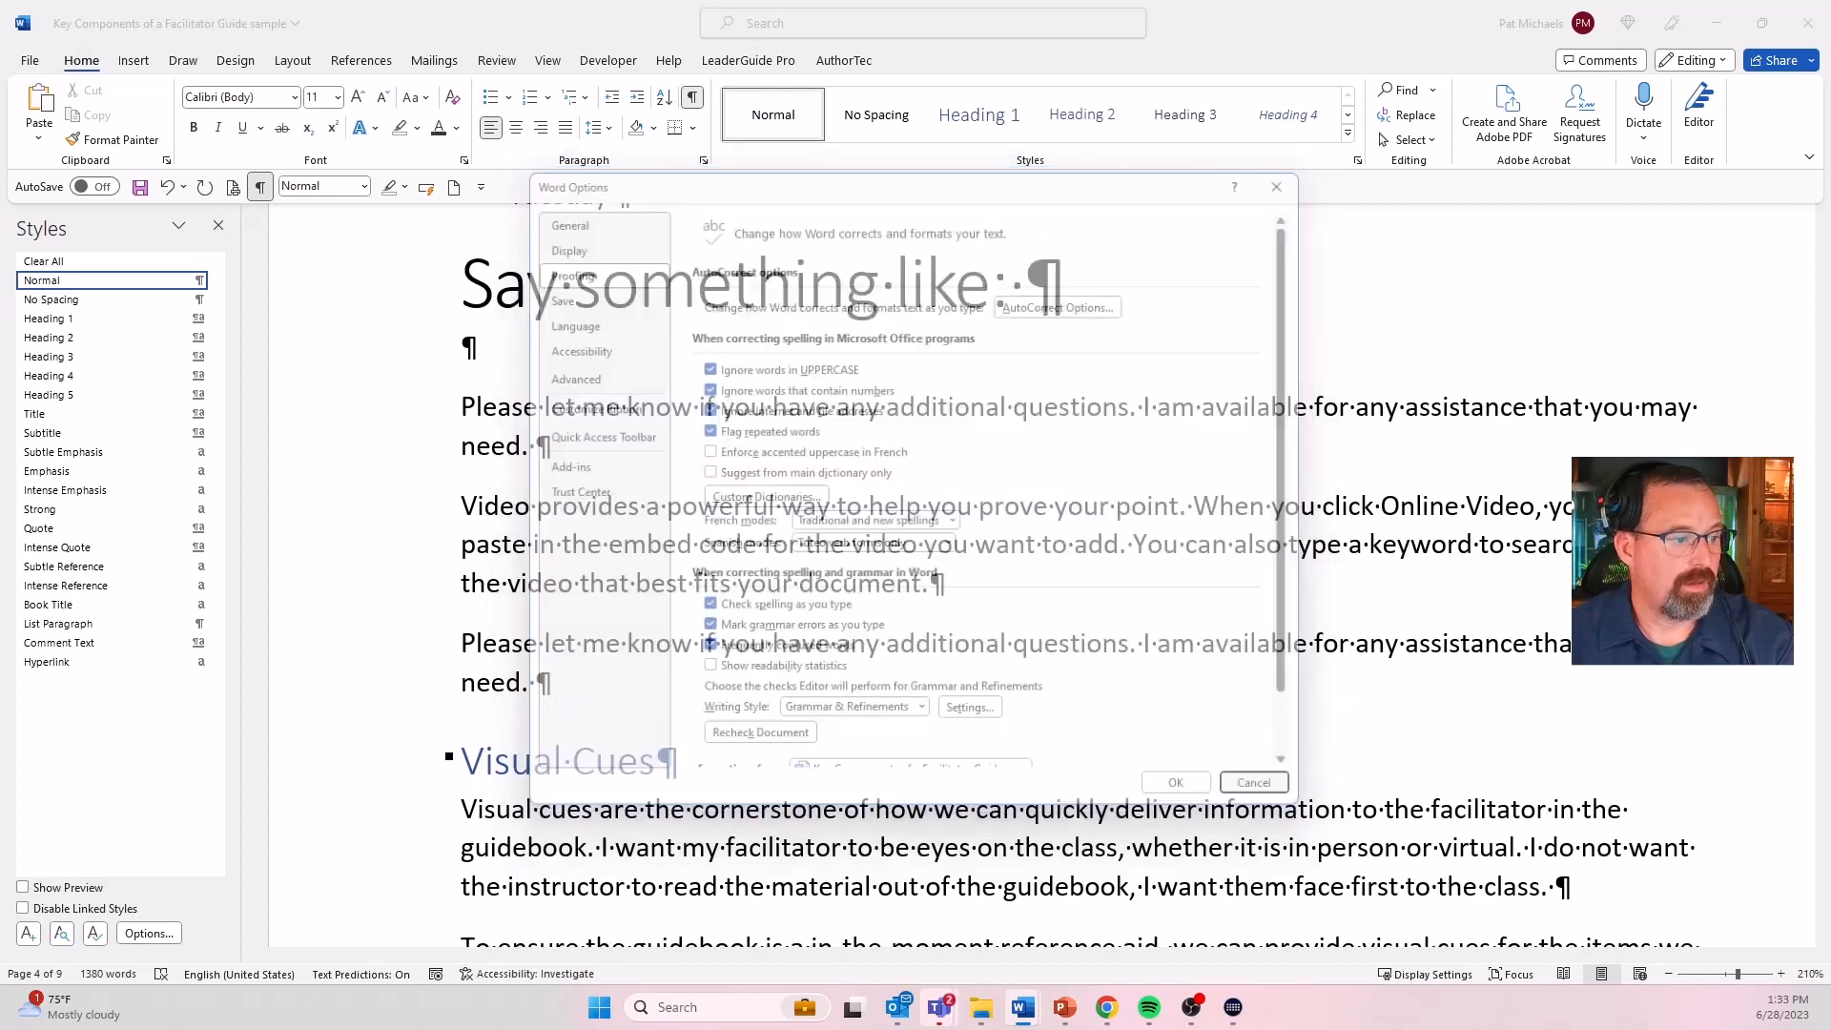
- Bring up the LeaderGuide Pro commands and open the AutoCorrect dialog directly at its text to replace
left_click(748, 60)
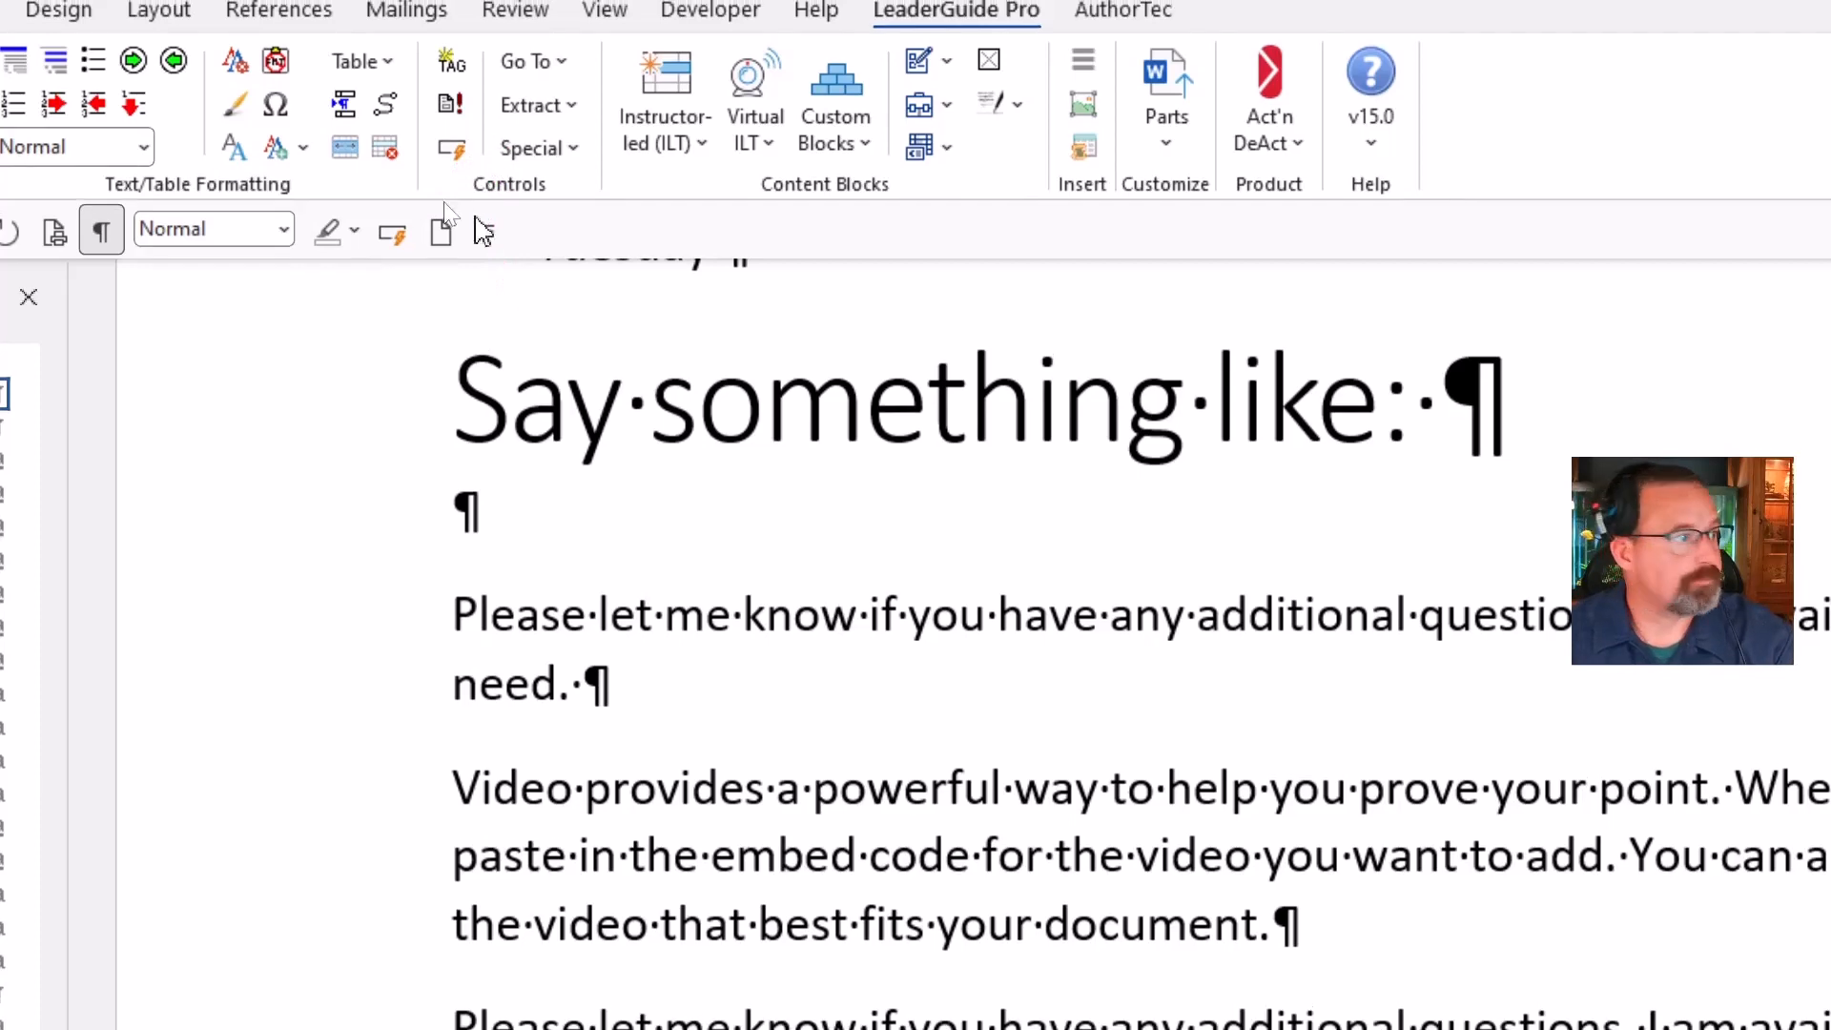
left_click(398, 241)
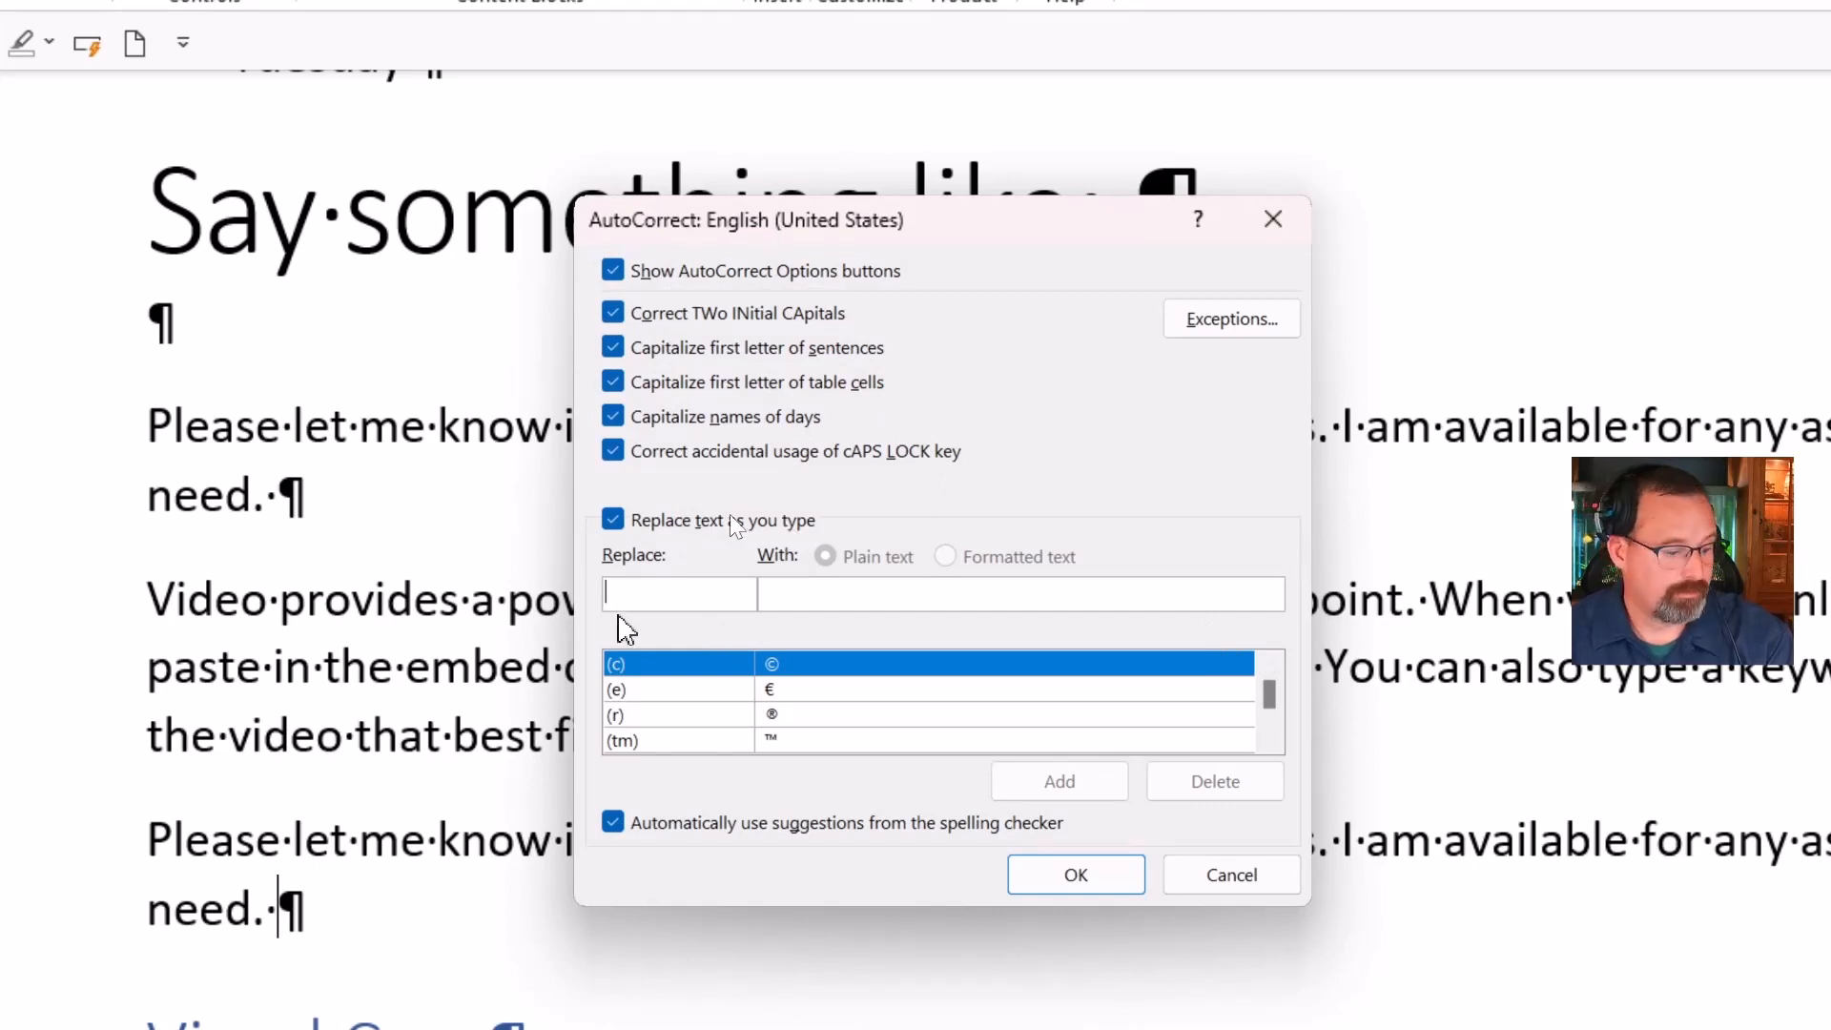
mouse_move(555, 556)
left_mouse_down()
mouse_move(1005, 579)
mouse_move(1247, 682)
mouse_move(1376, 886)
left_mouse_up()
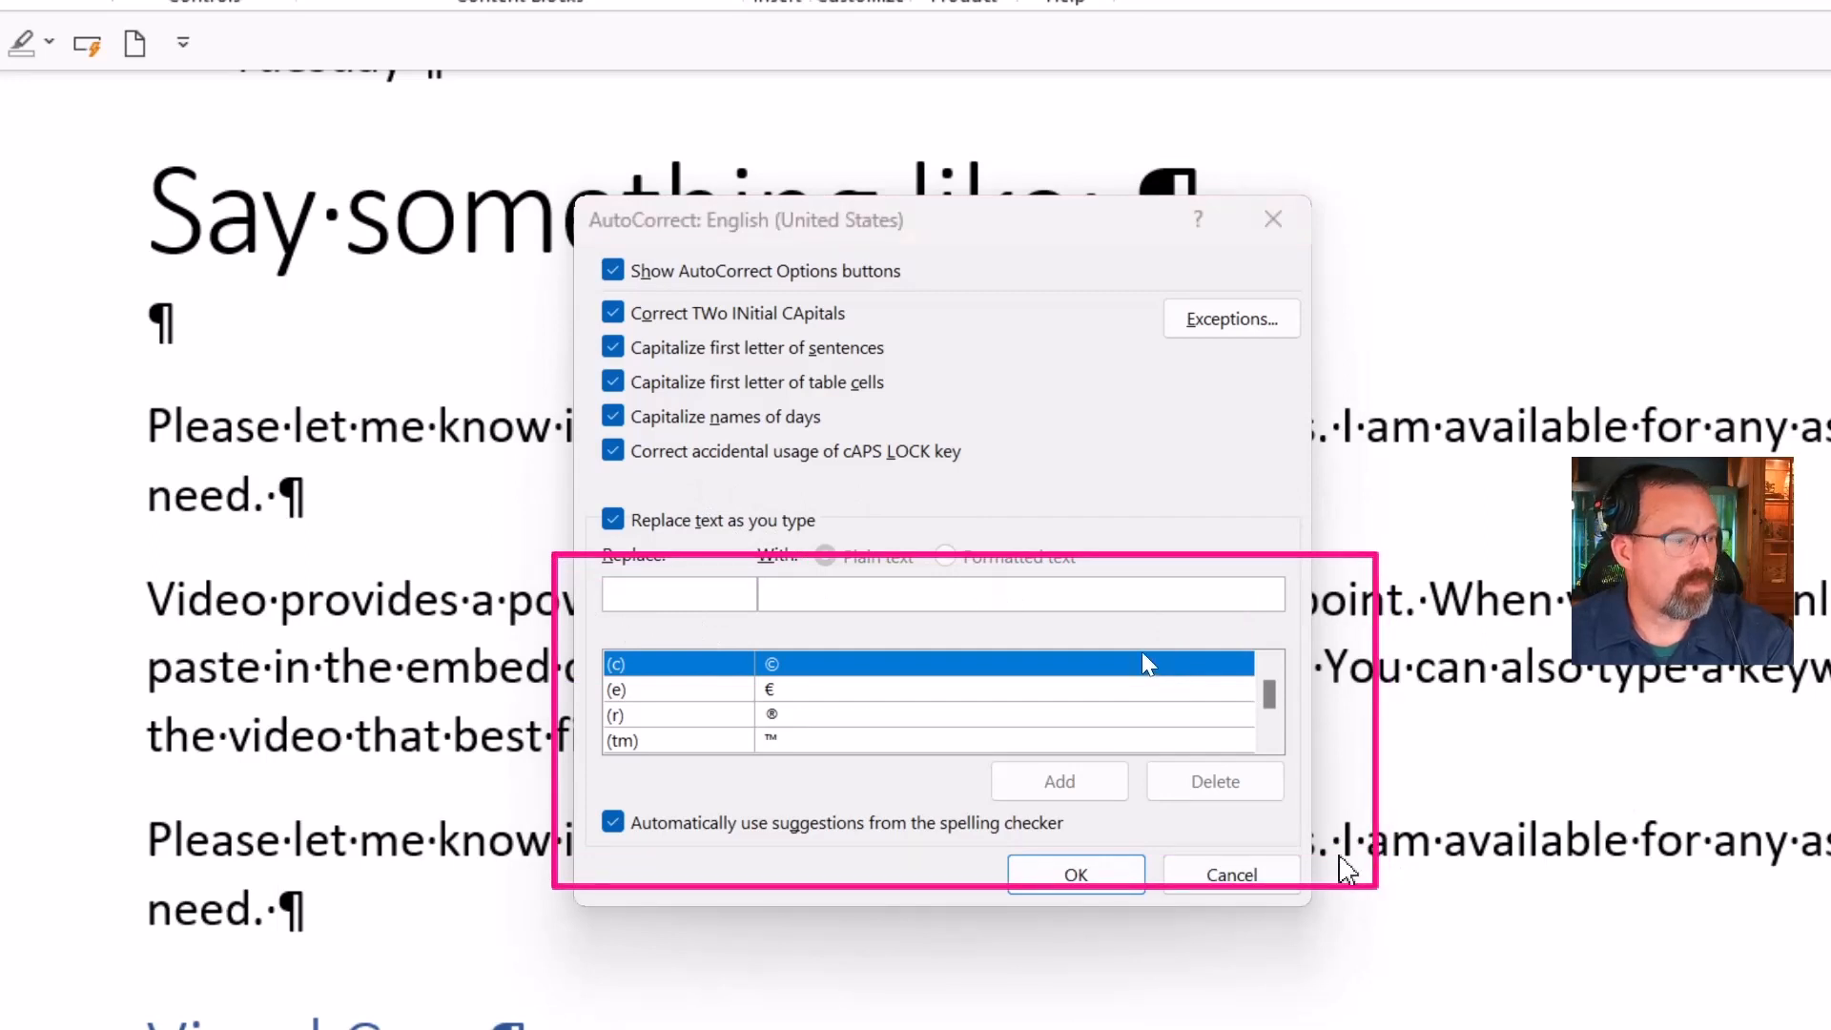
left_click(701, 602)
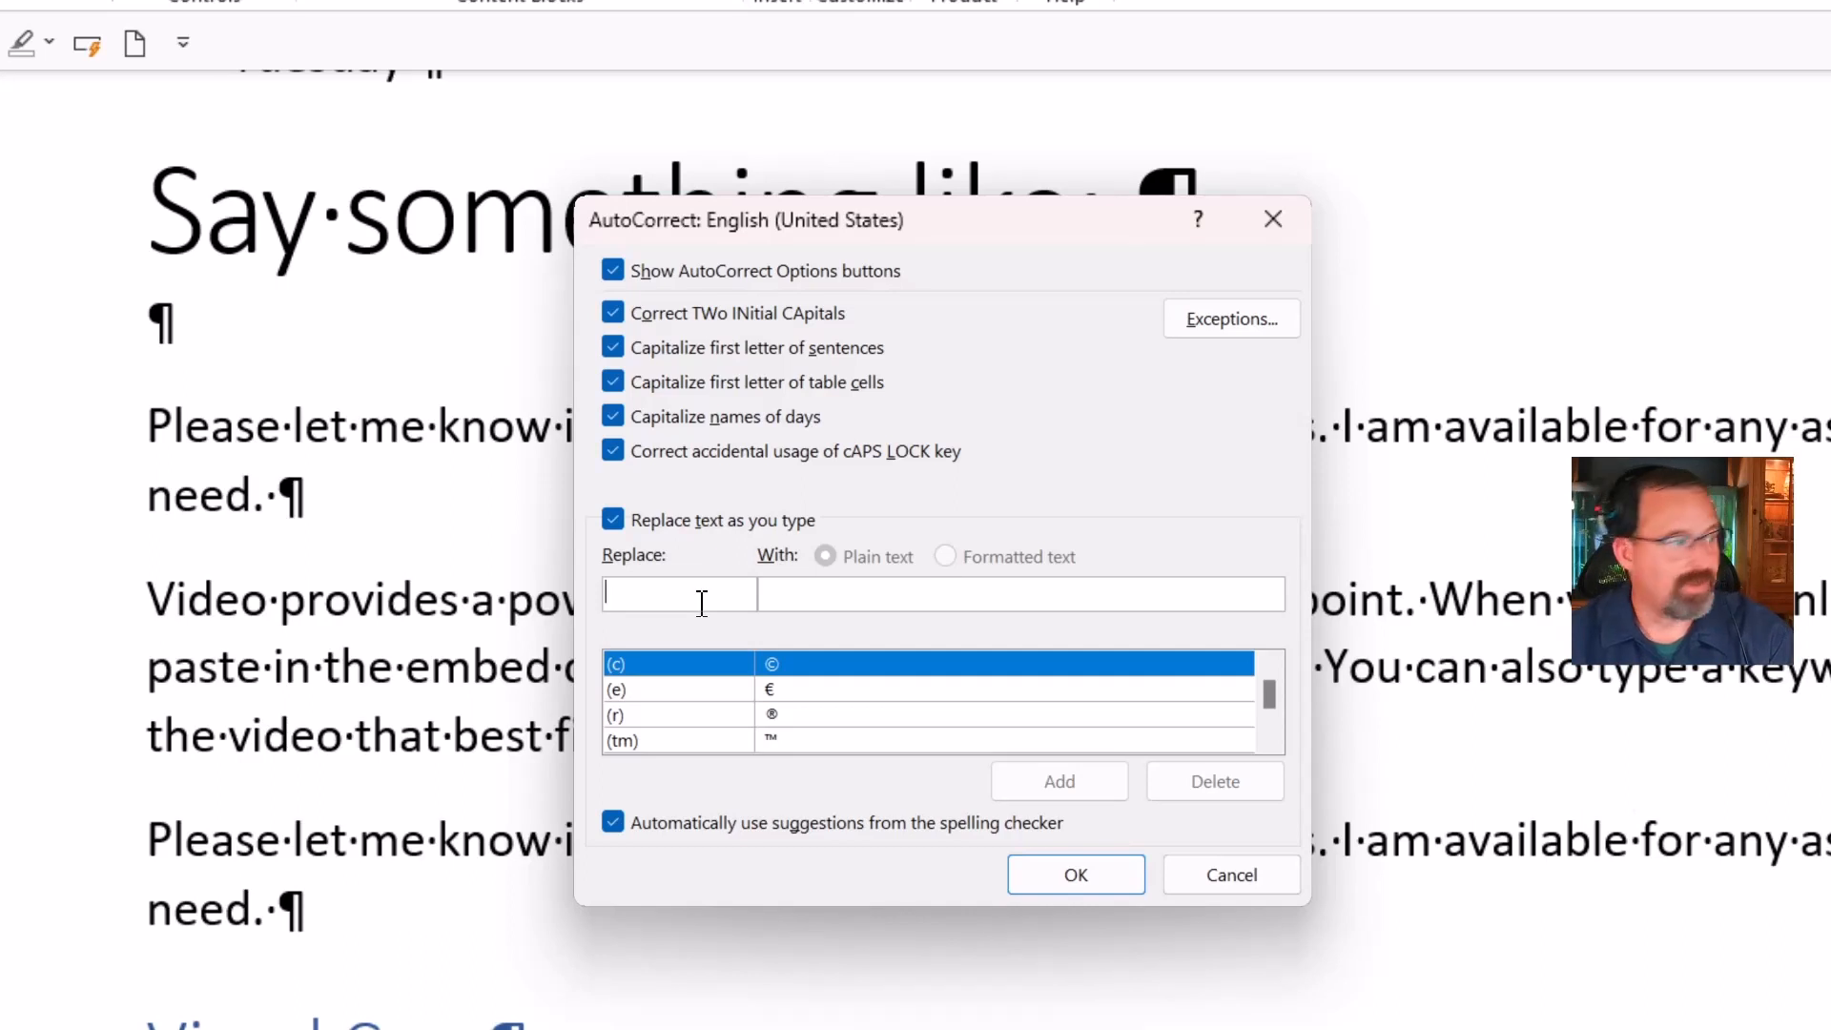
type("-")
key("BackSpace")
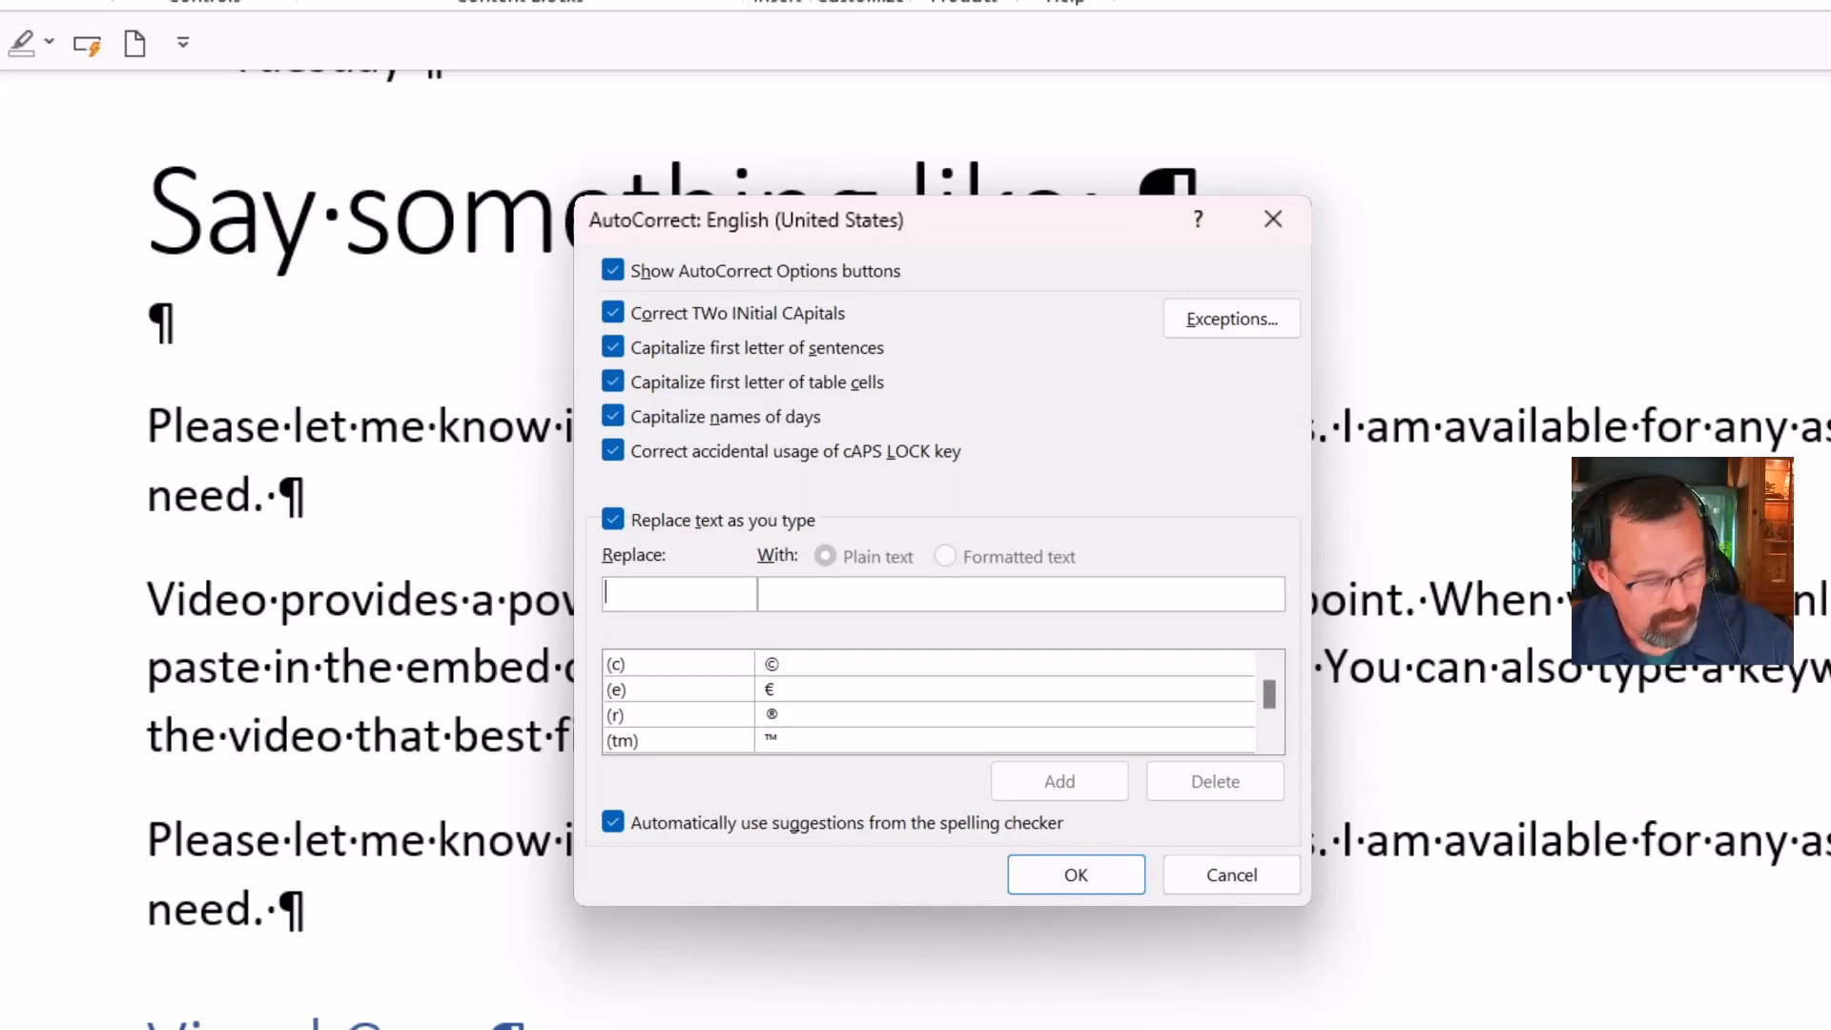
type("@")
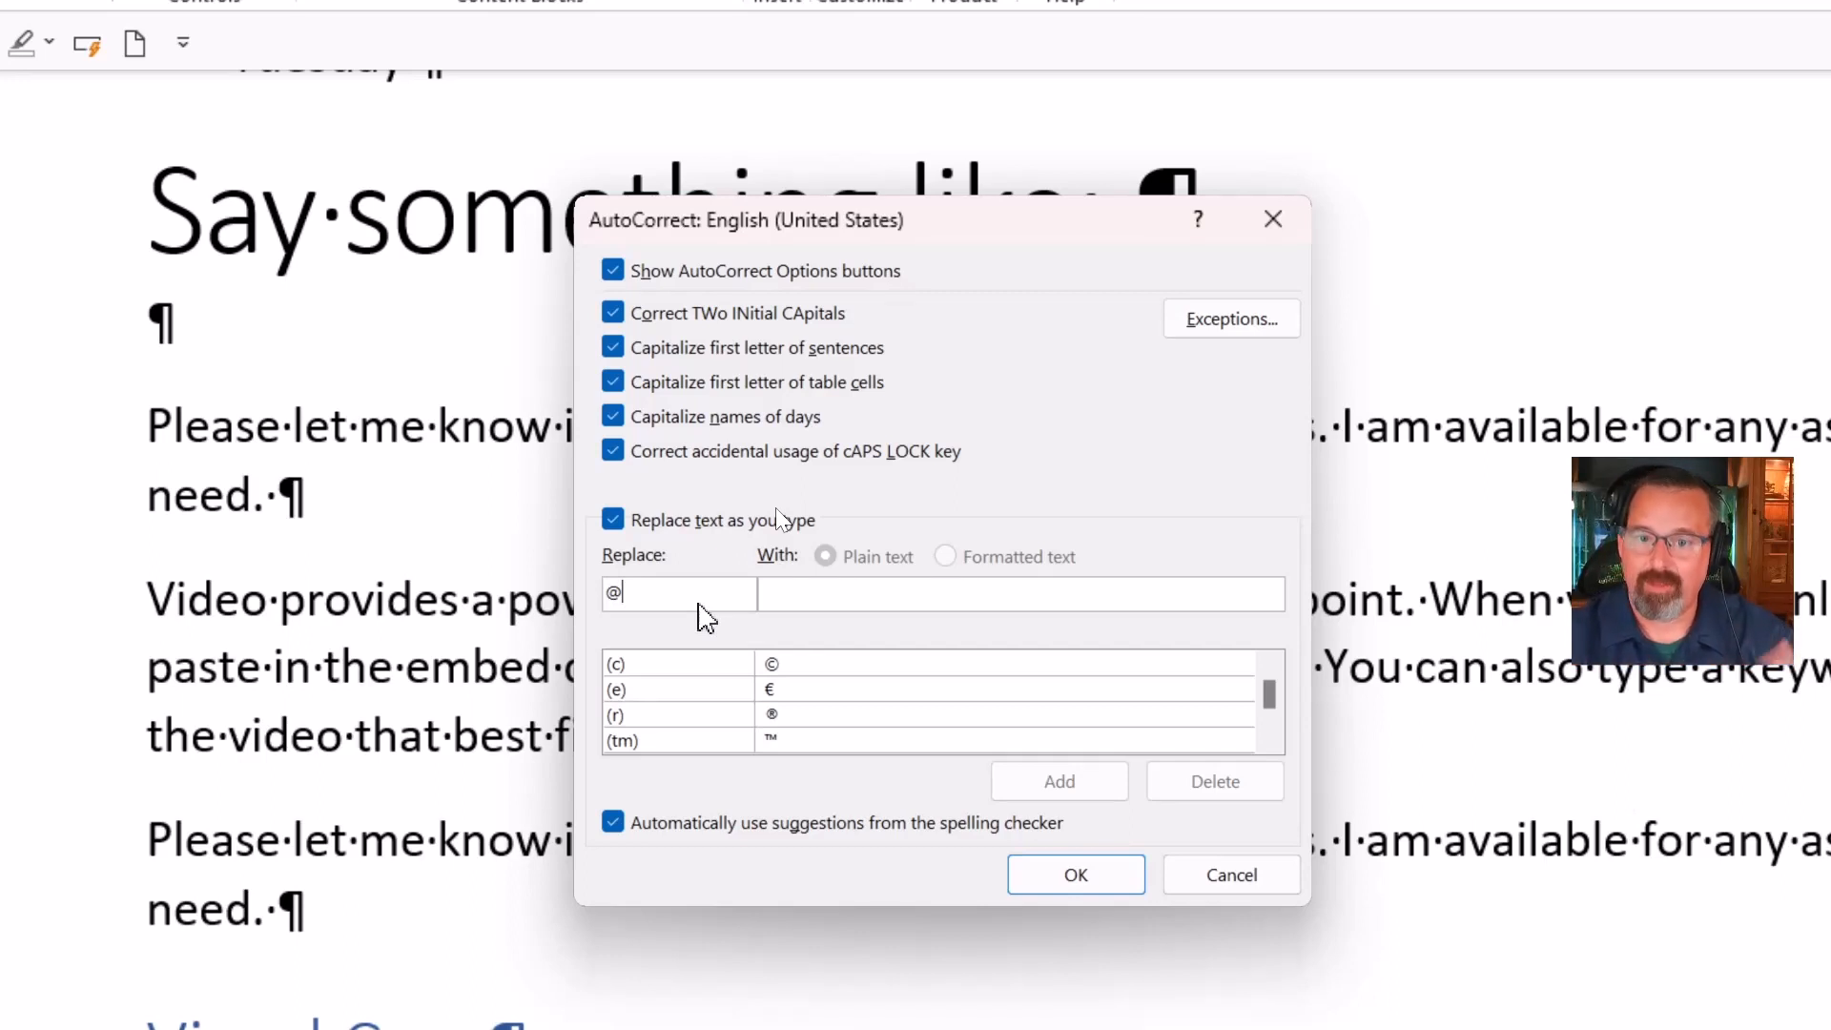
key("BackSpace")
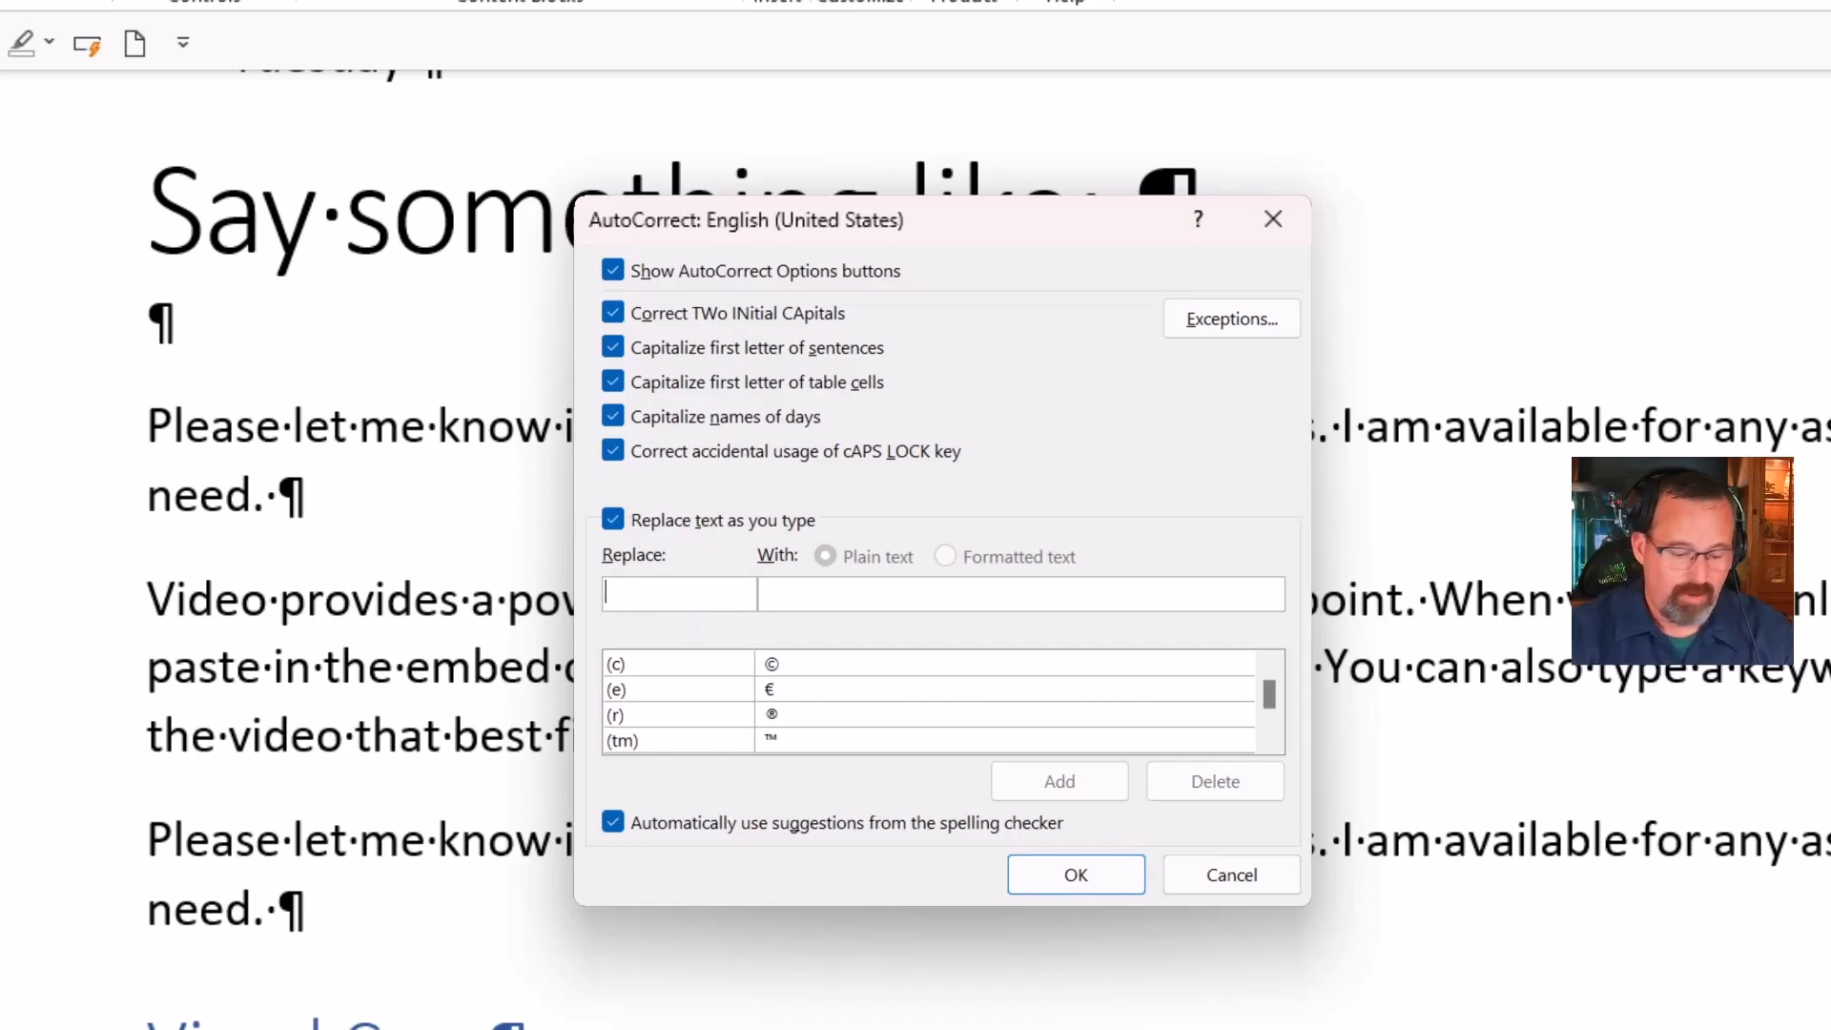
- Define an AutoCorrect entry that replaces "=TGIF" with "Thankfully it is Friday!"
type("=")
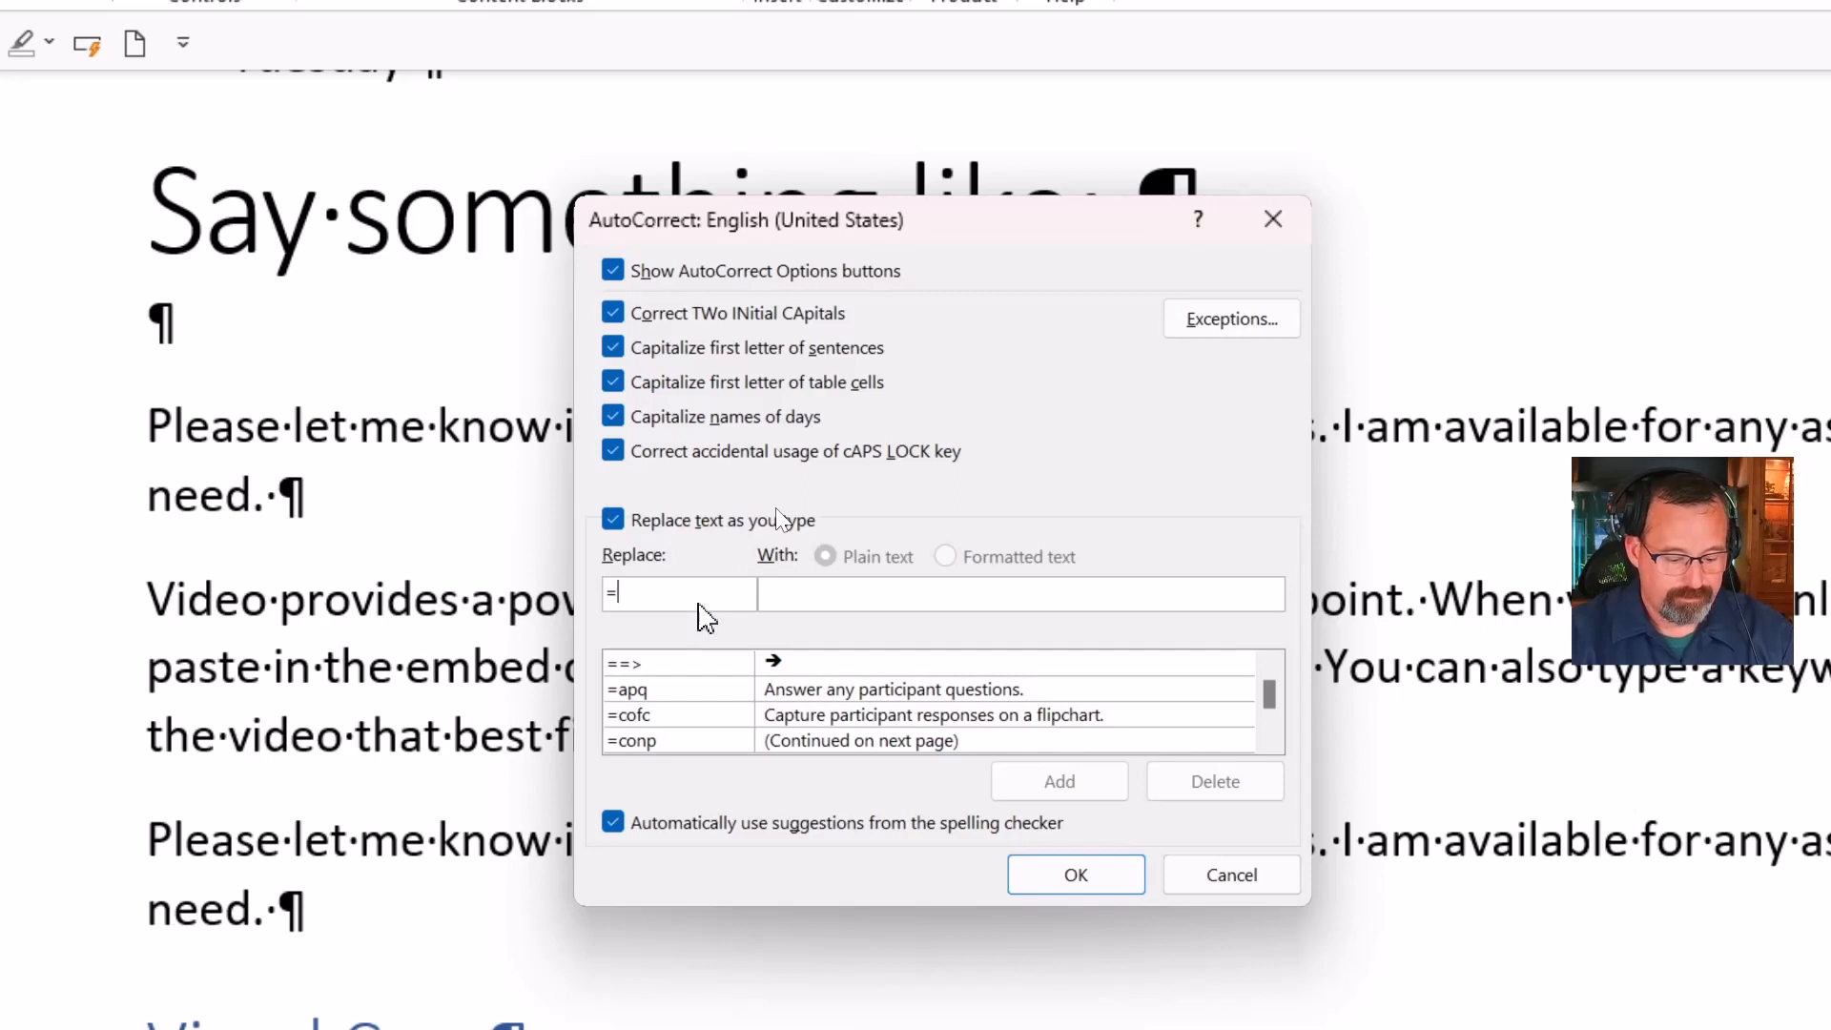
type("tGIF")
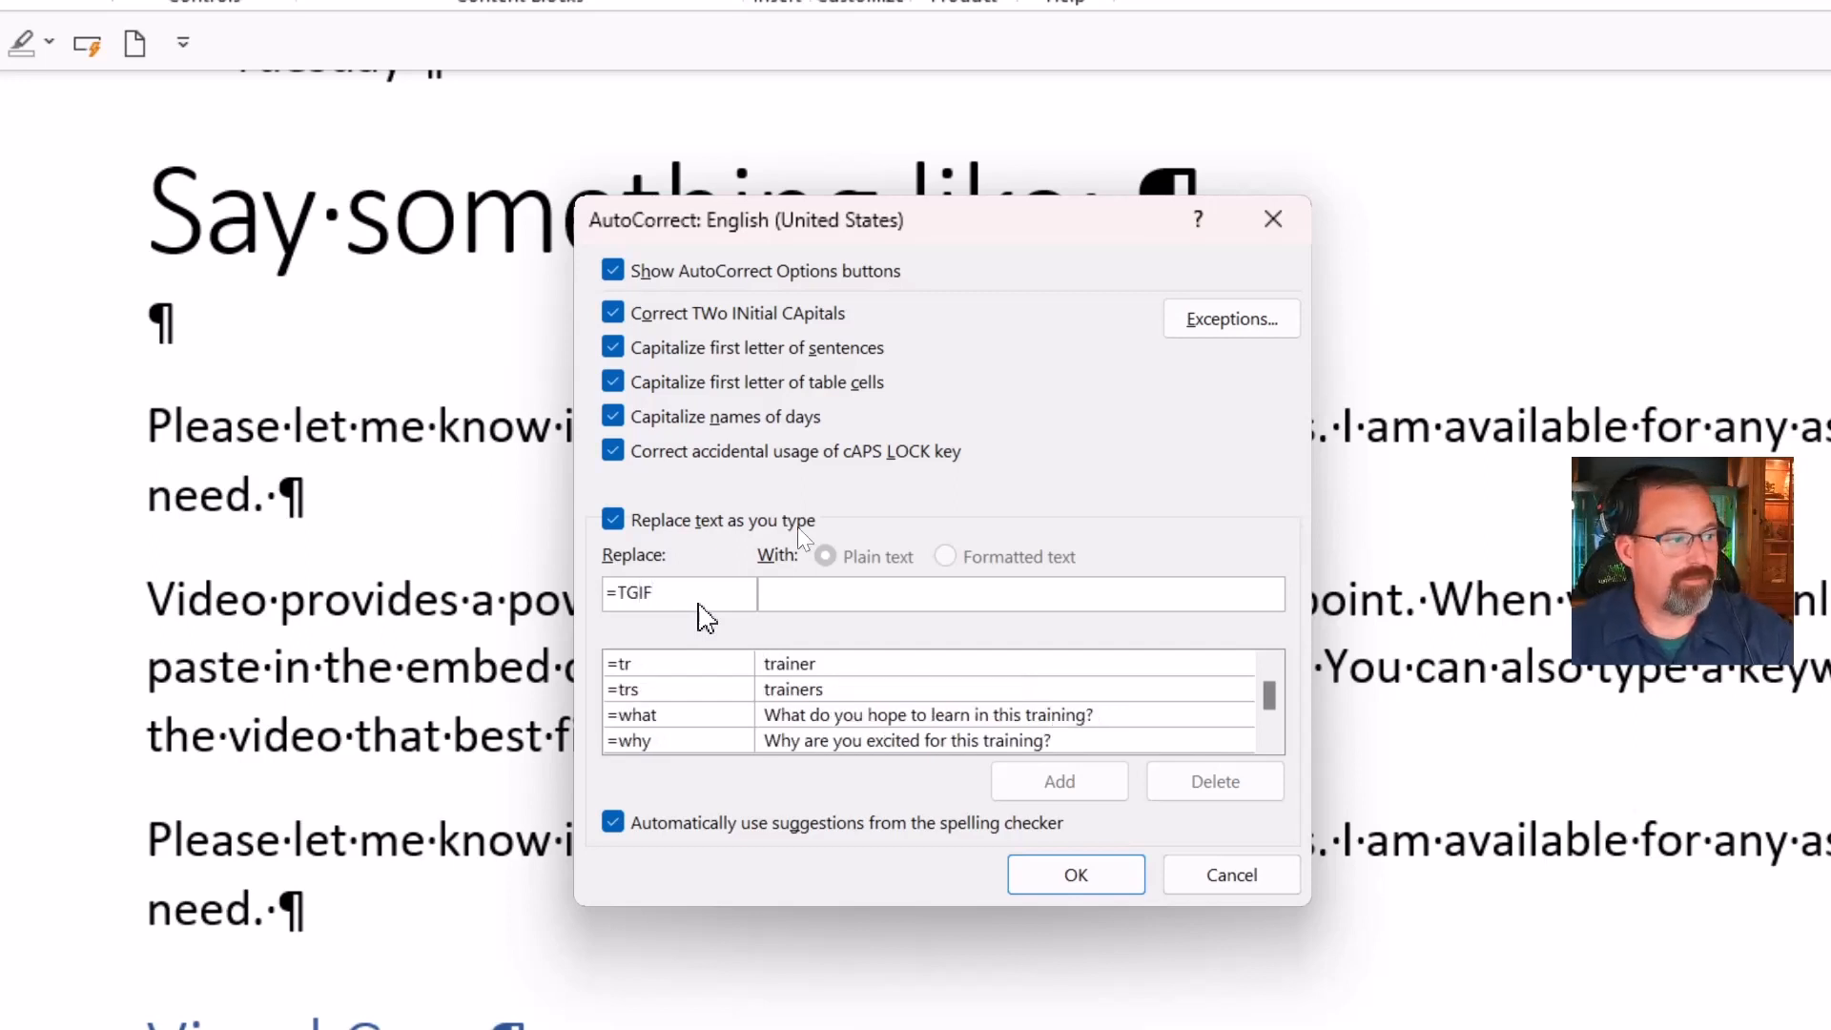
left_click(815, 591)
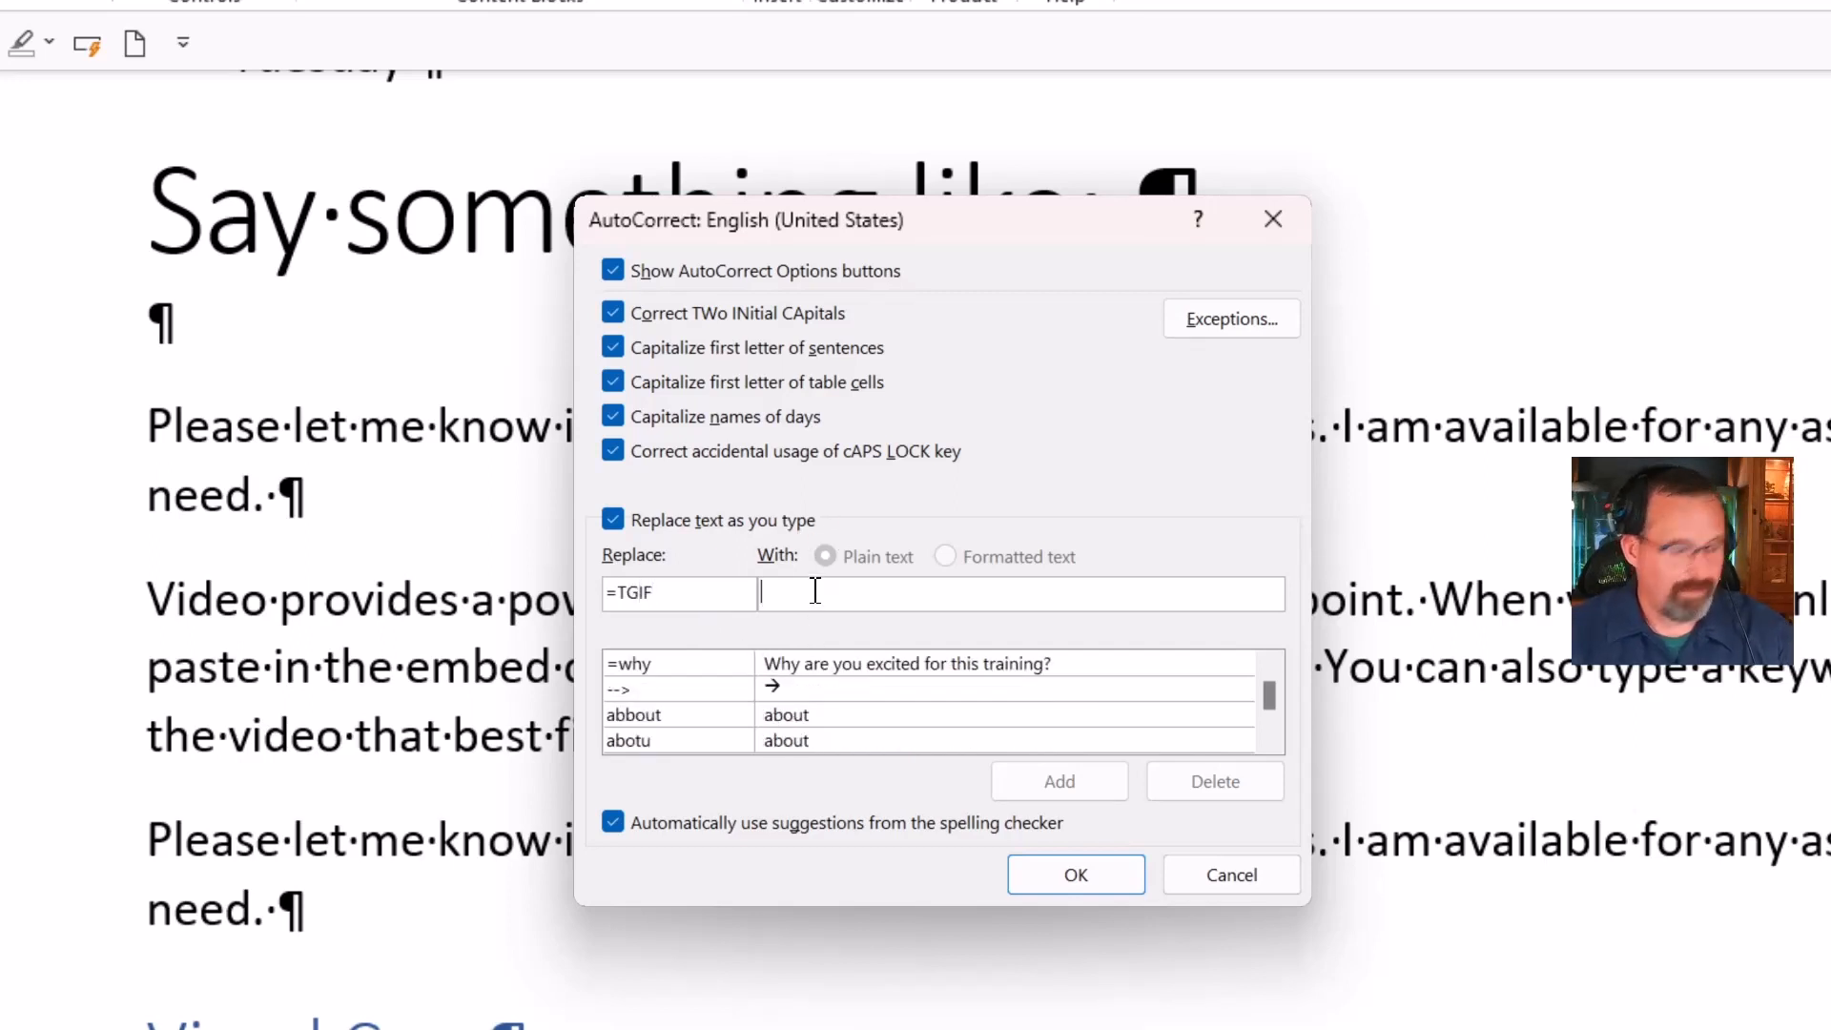
type("Thanks")
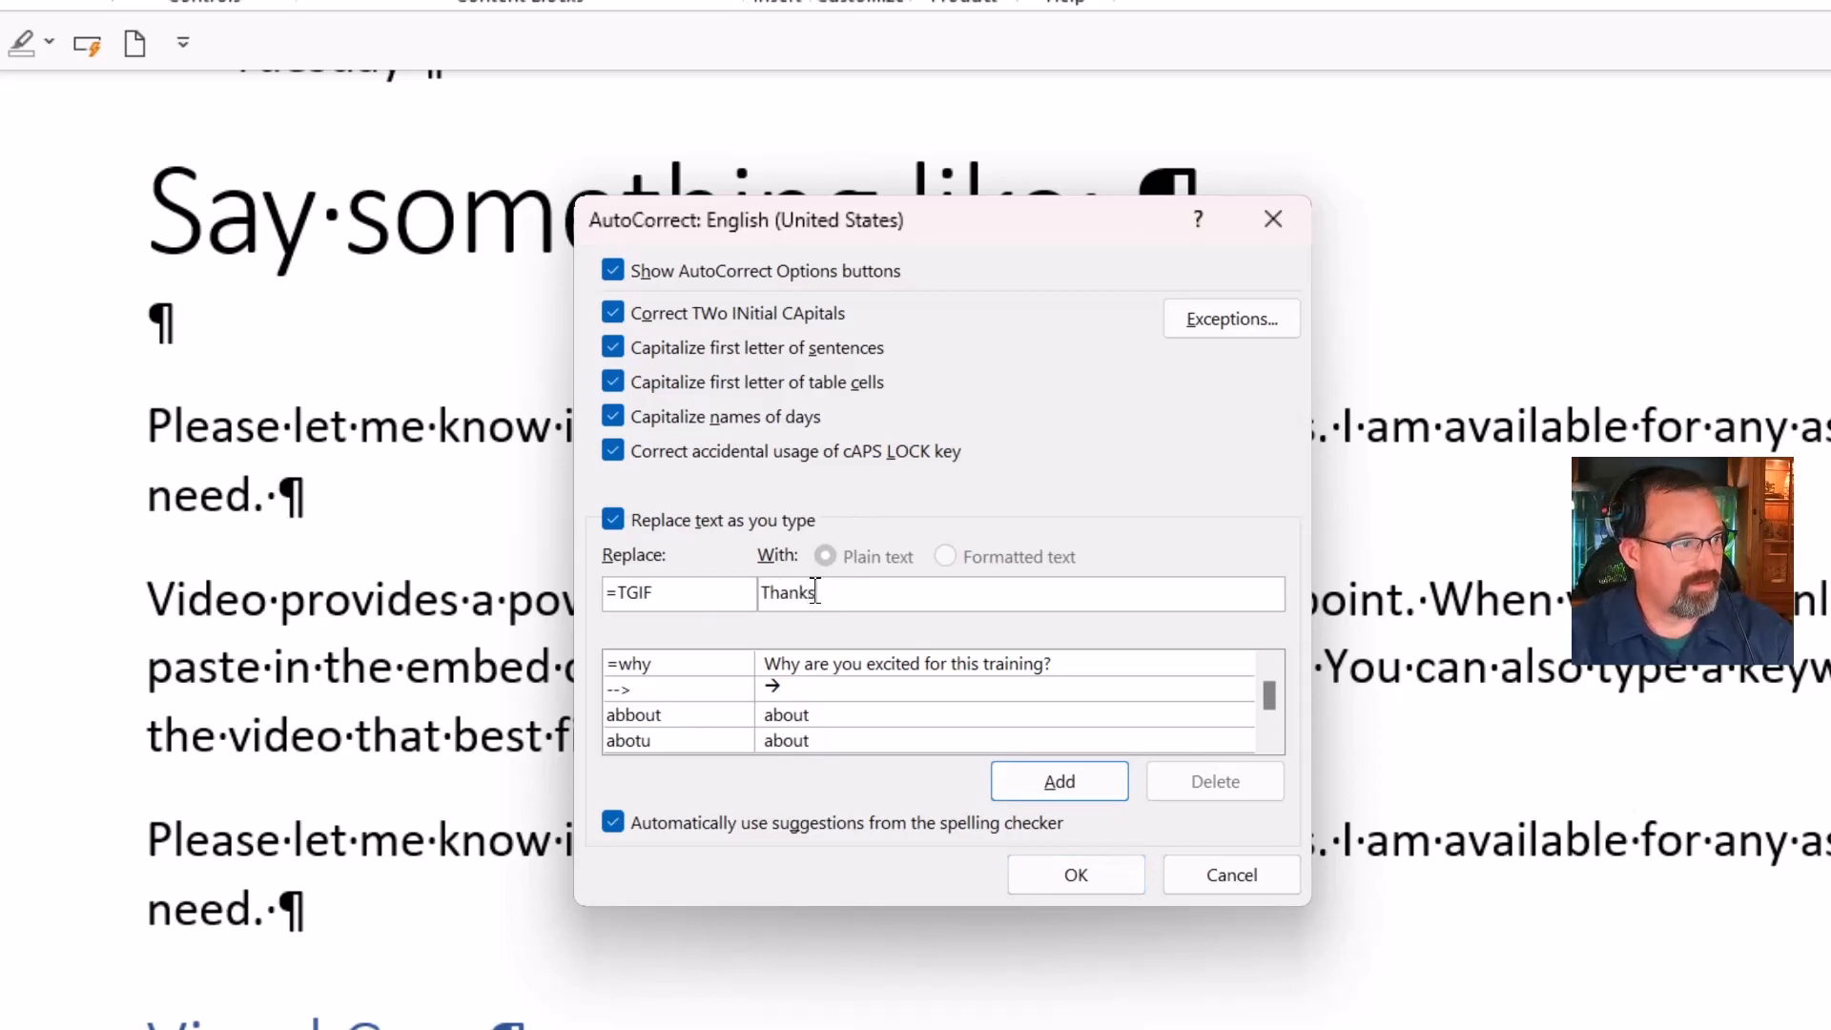
key("BackSpace")
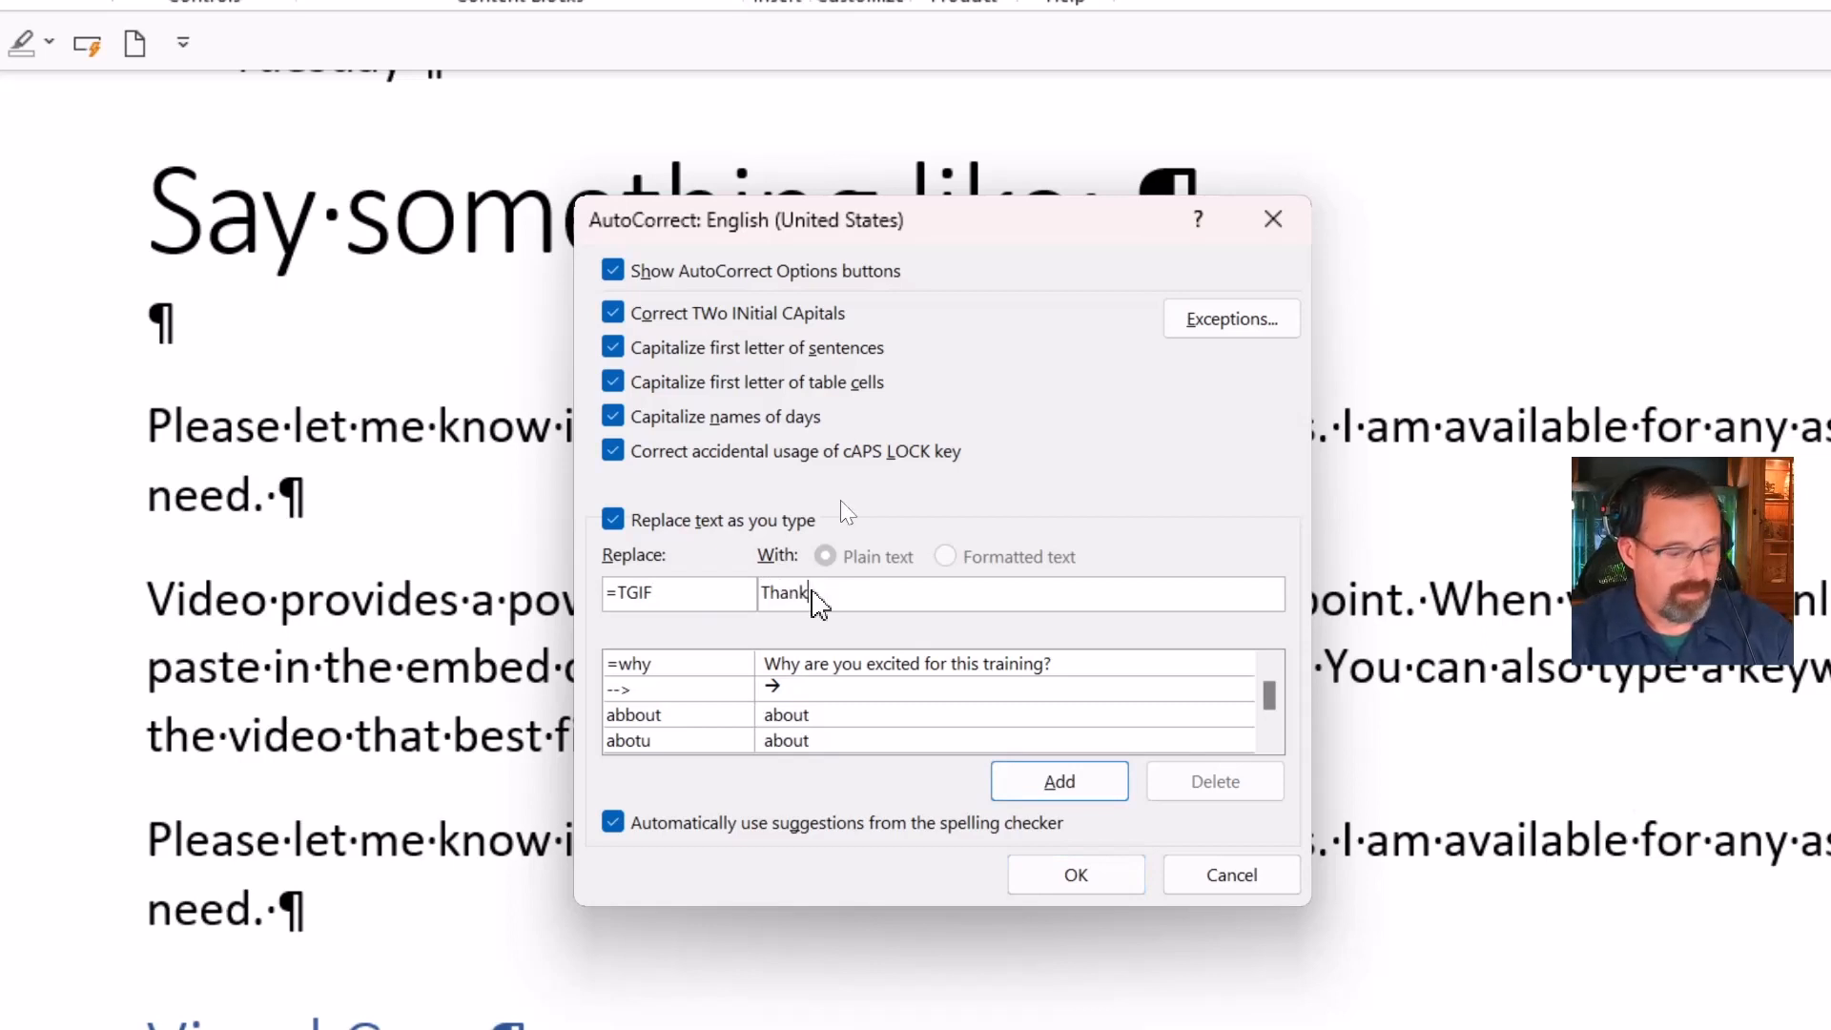
type("fully it")
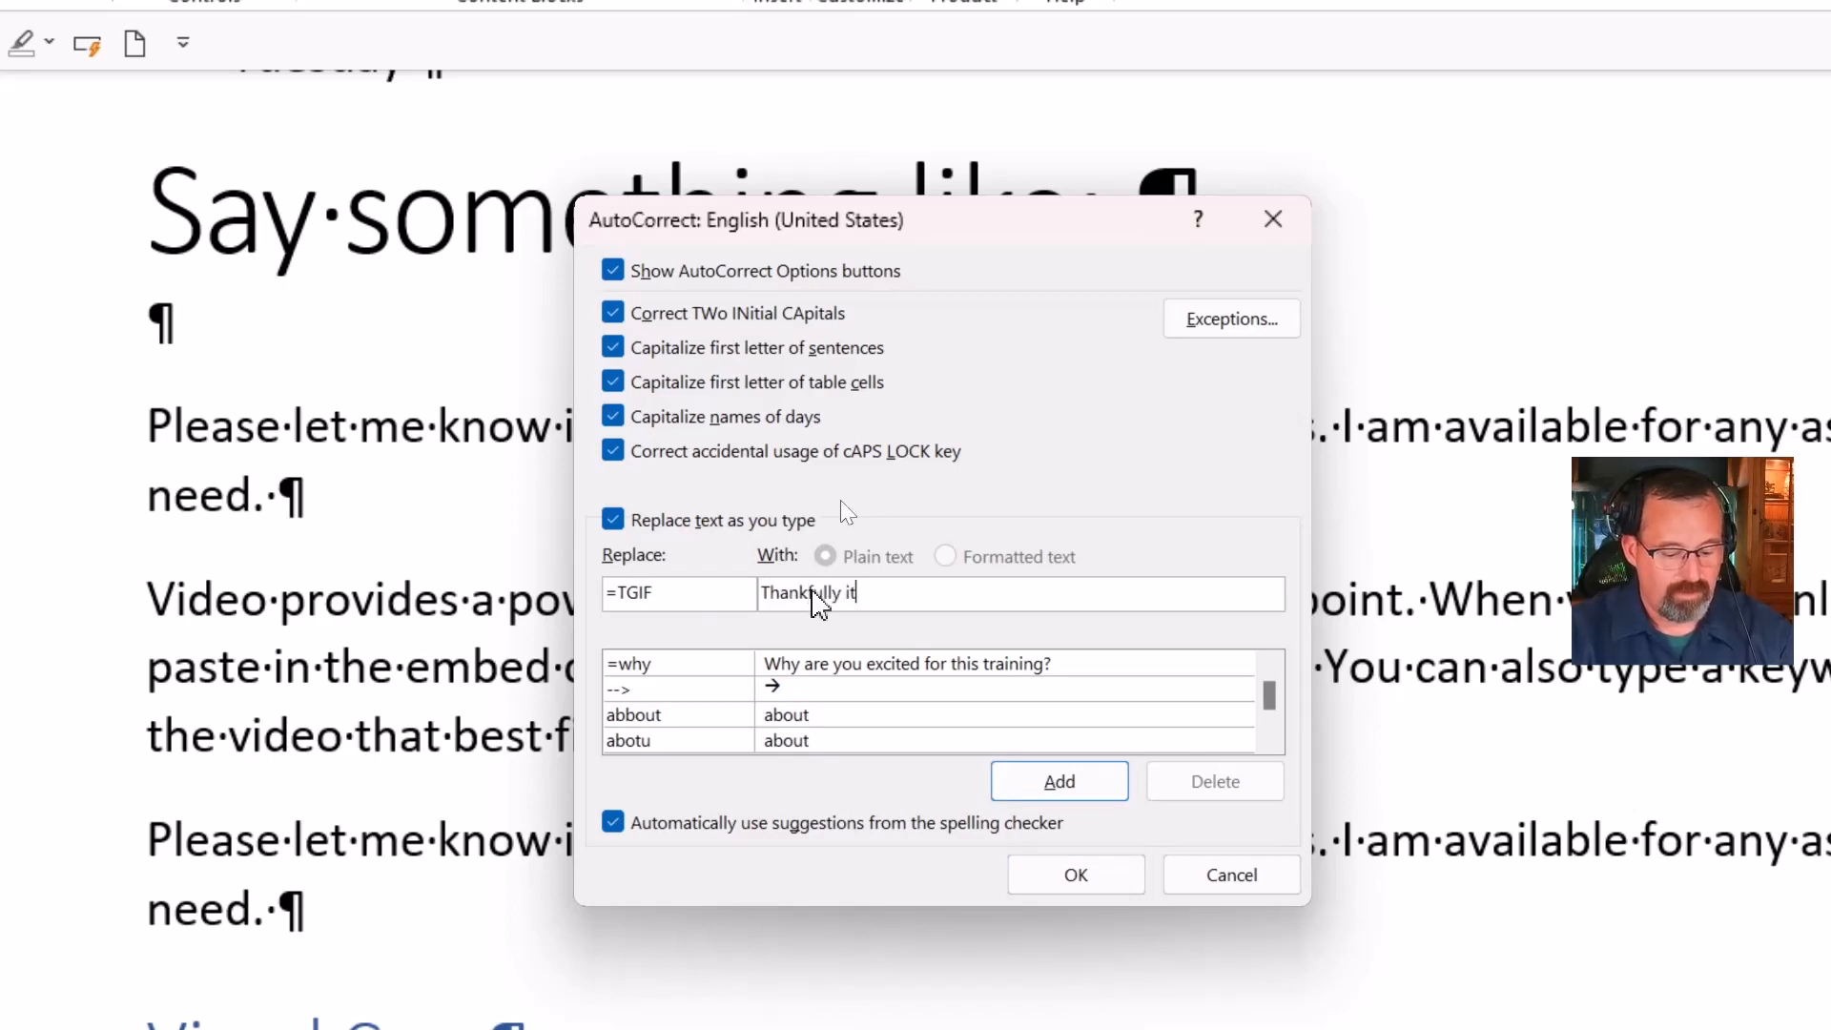
type(" is Friday")
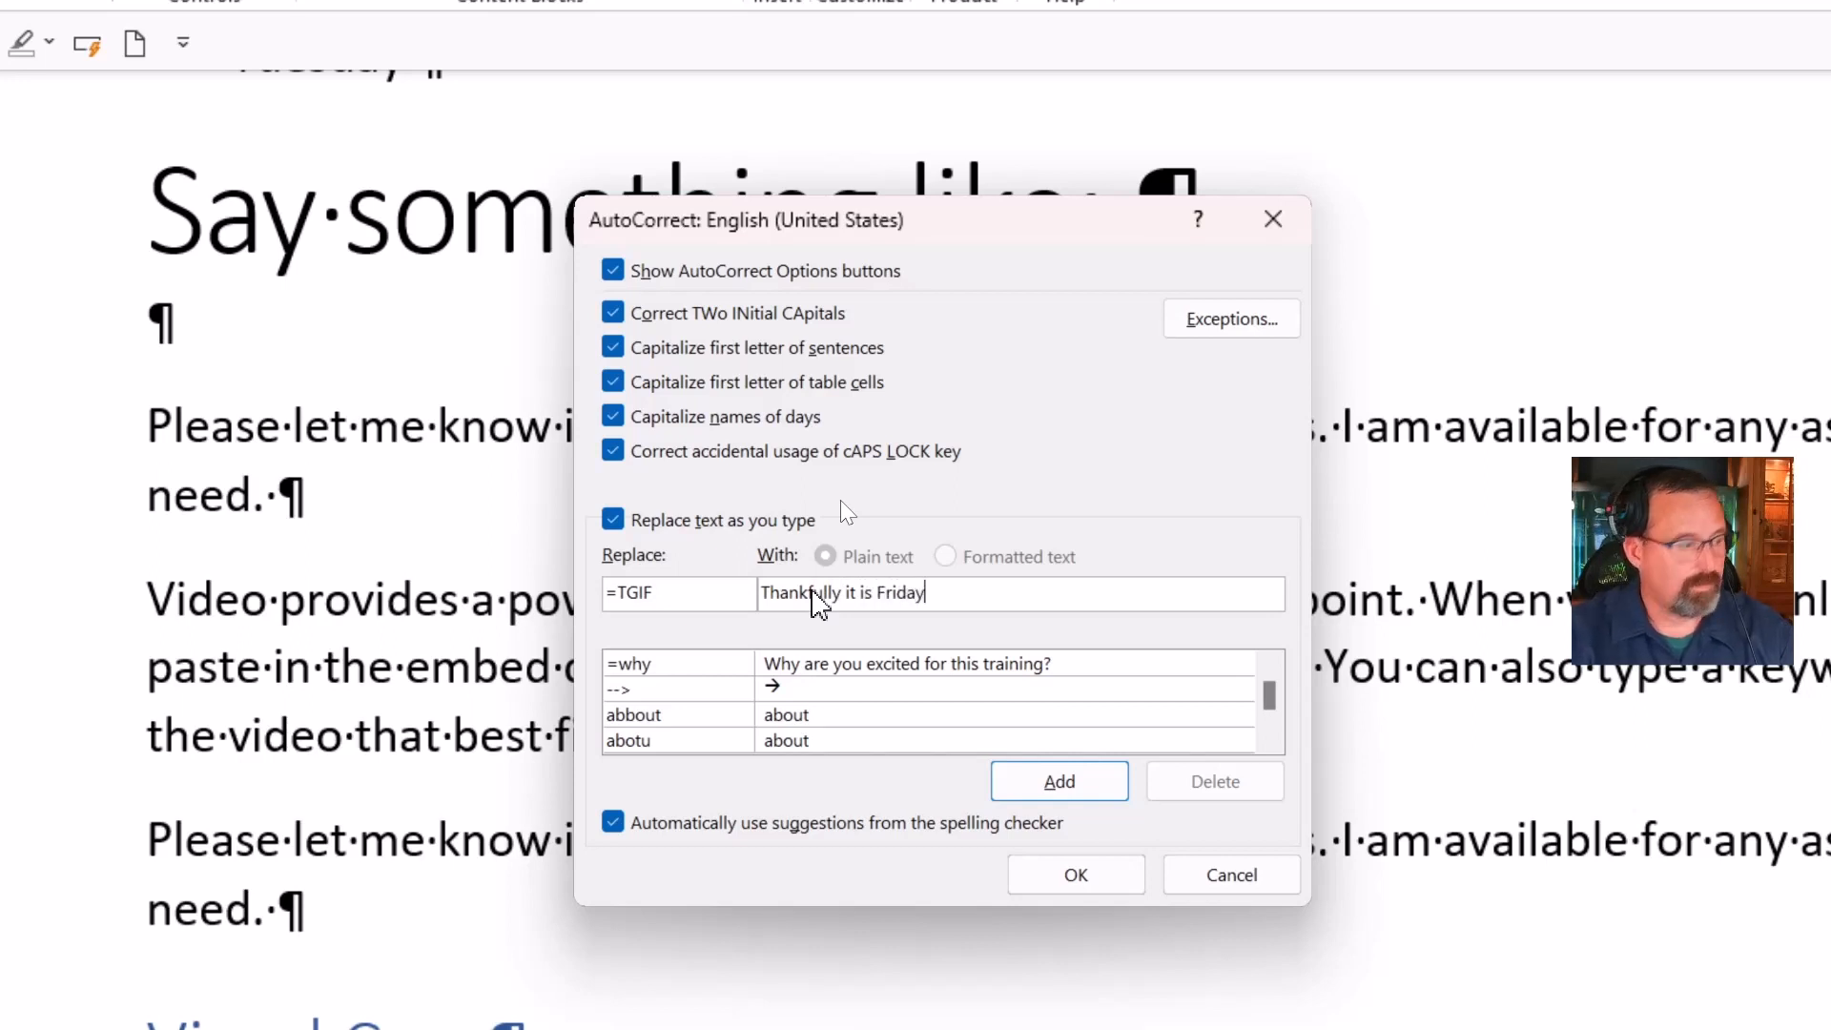
type("!")
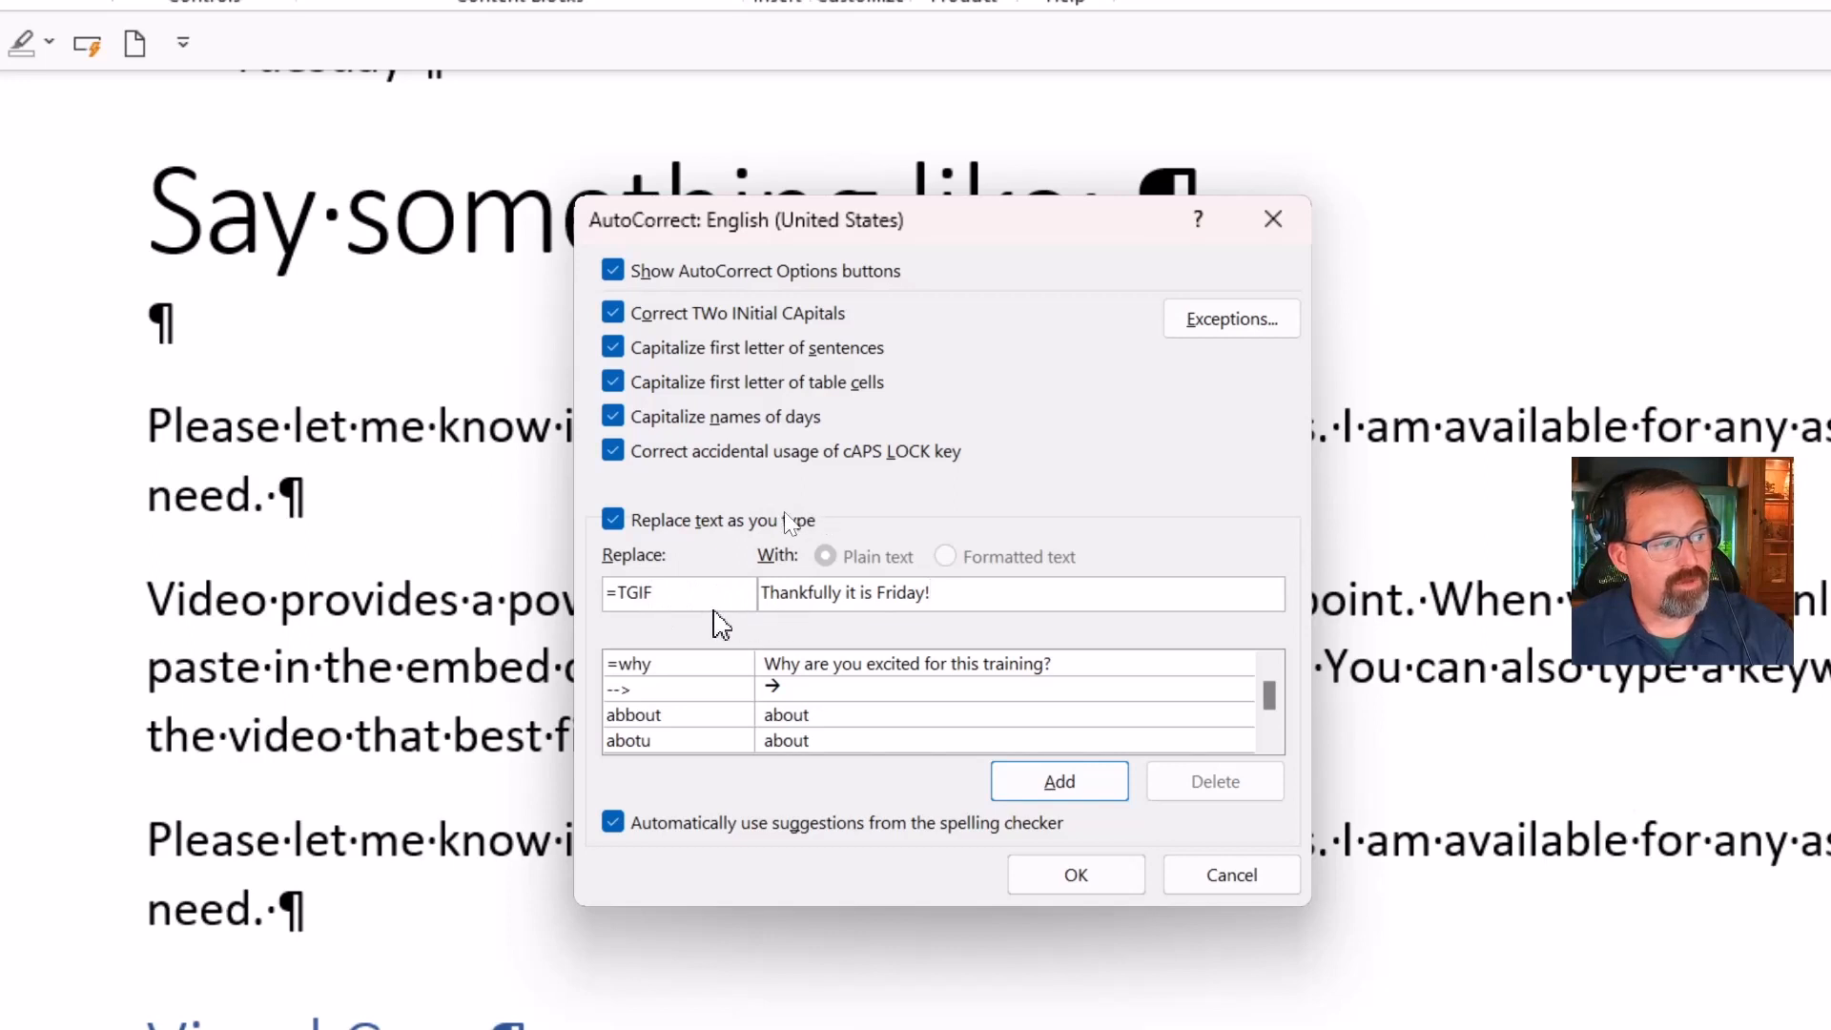
- Add the "=TGIF" entry to the AutoCorrect list and accept the dialog
left_click_drag(642, 592, 599, 591)
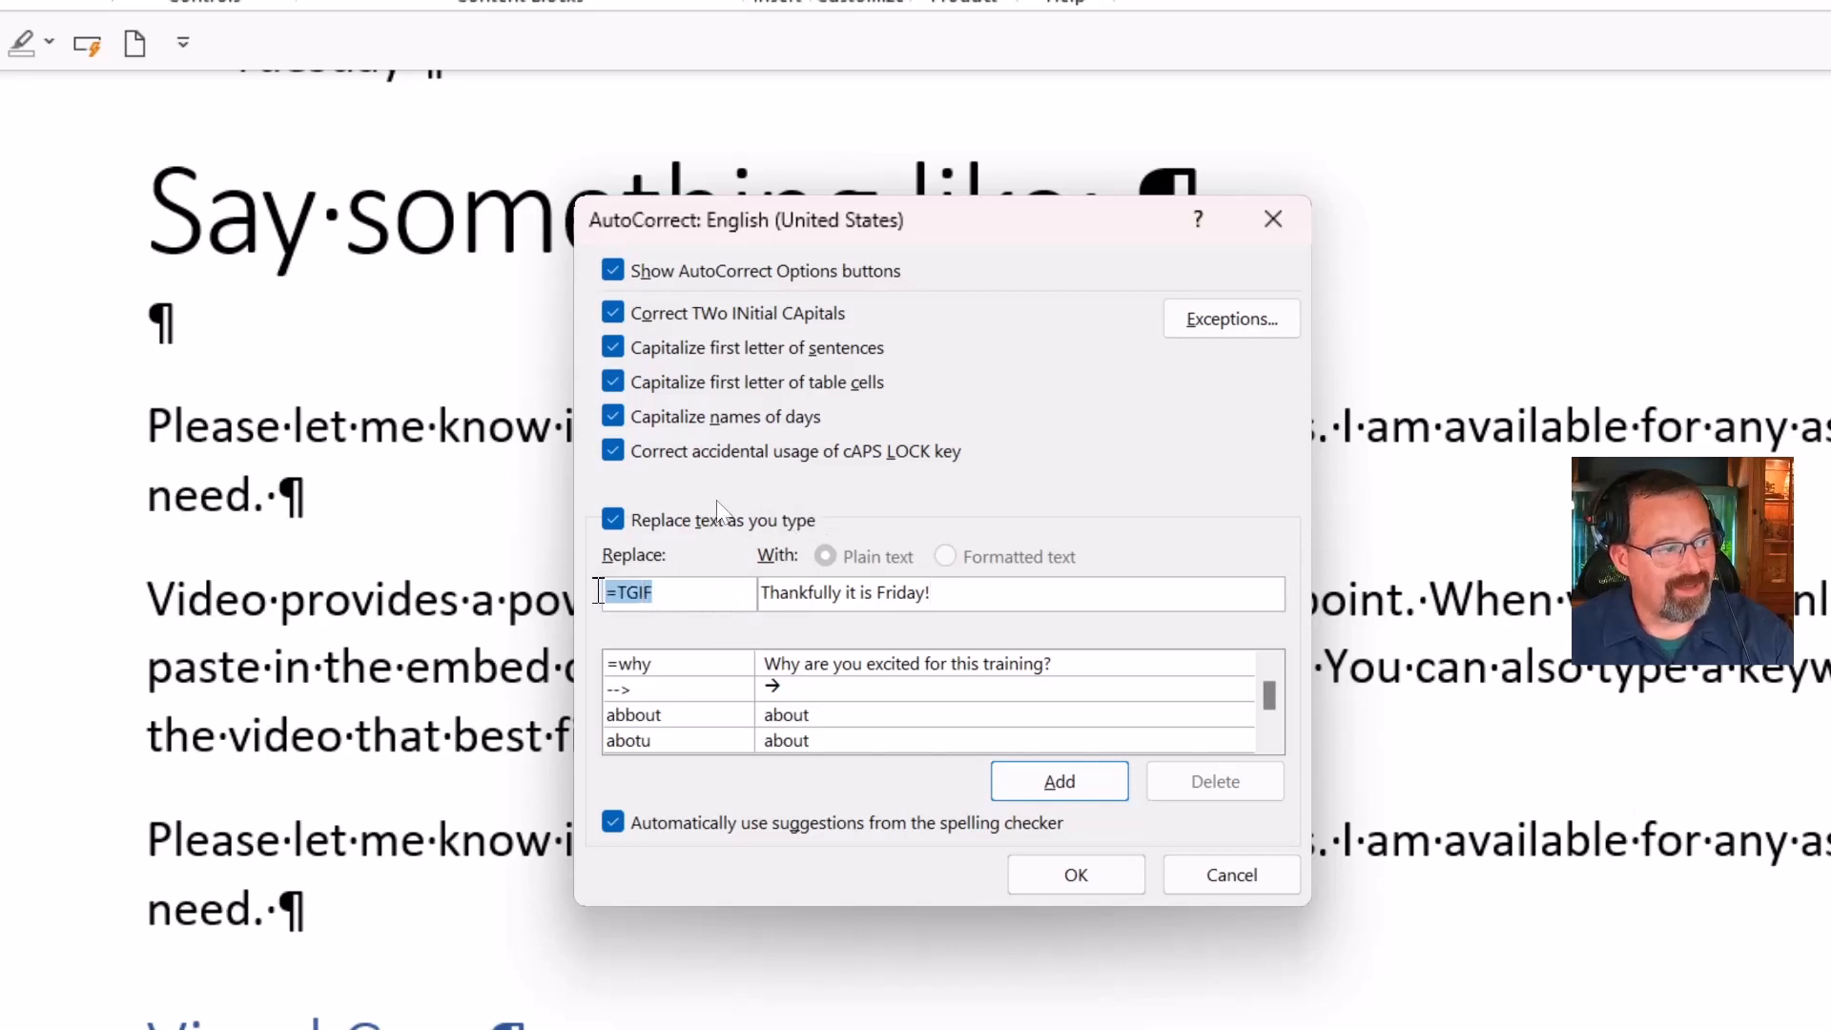
left_click(930, 592)
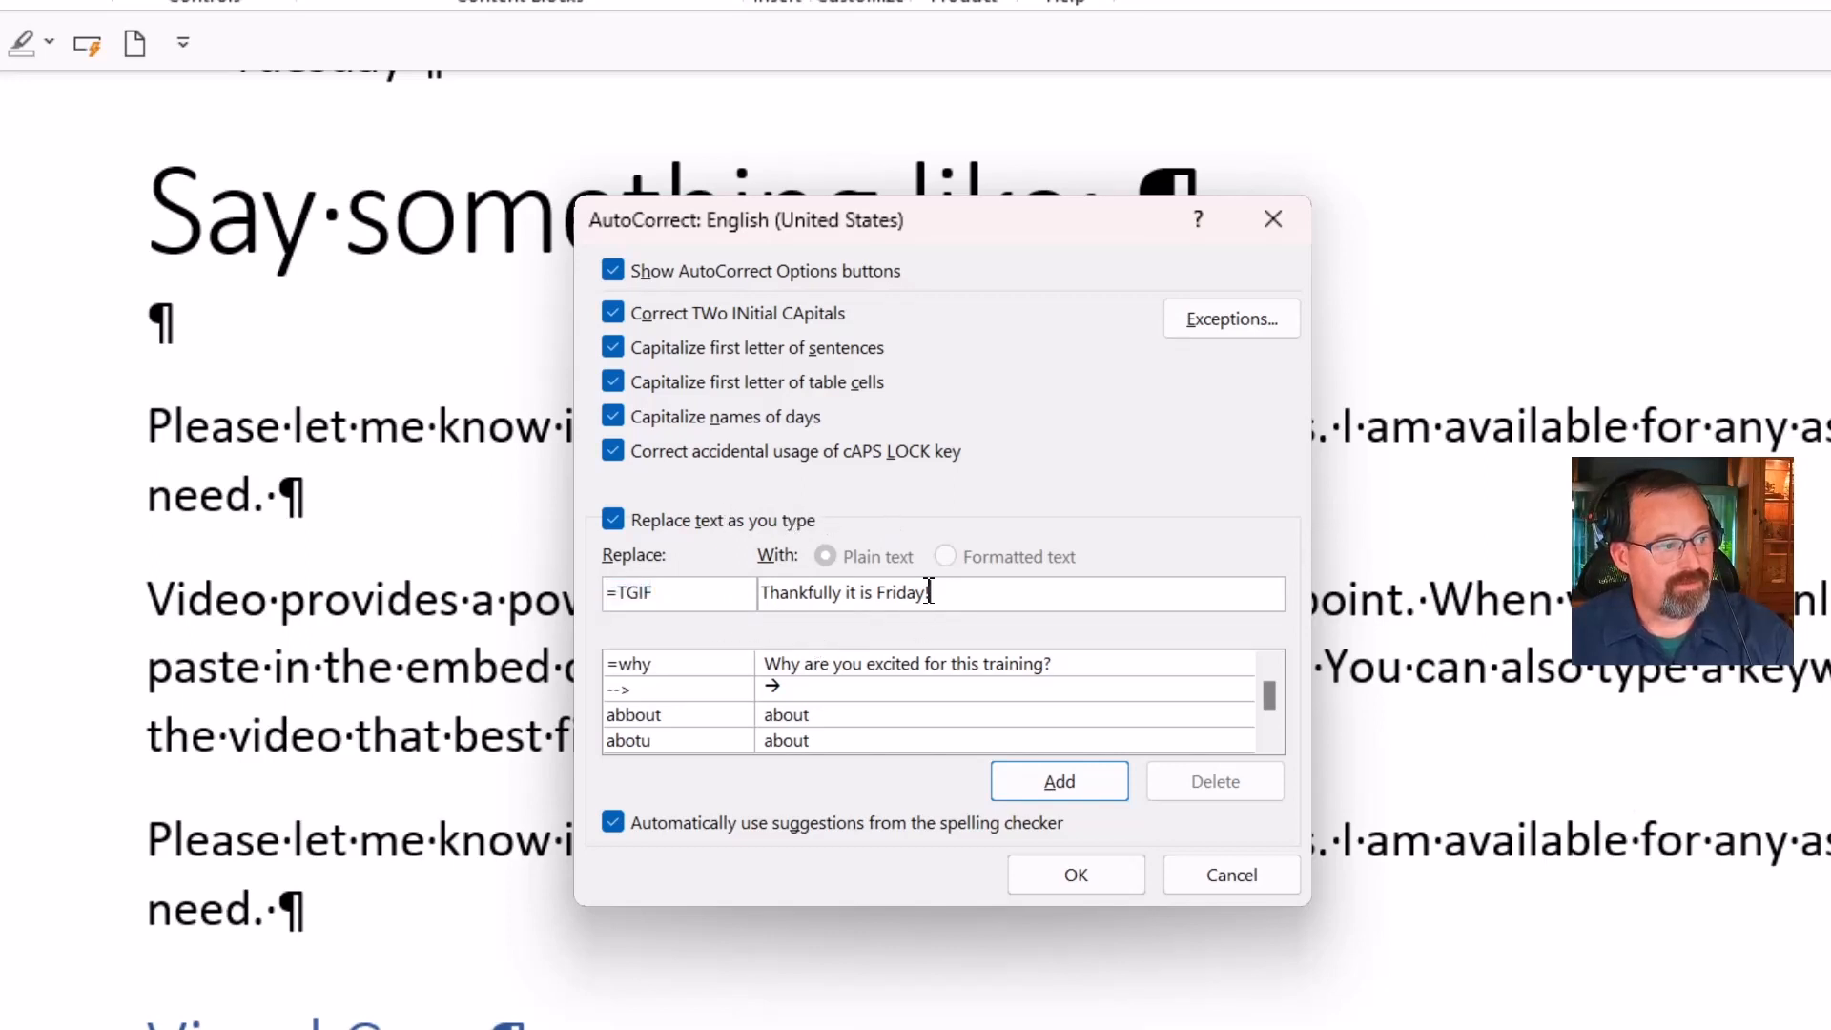
left_click_drag(929, 592, 748, 591)
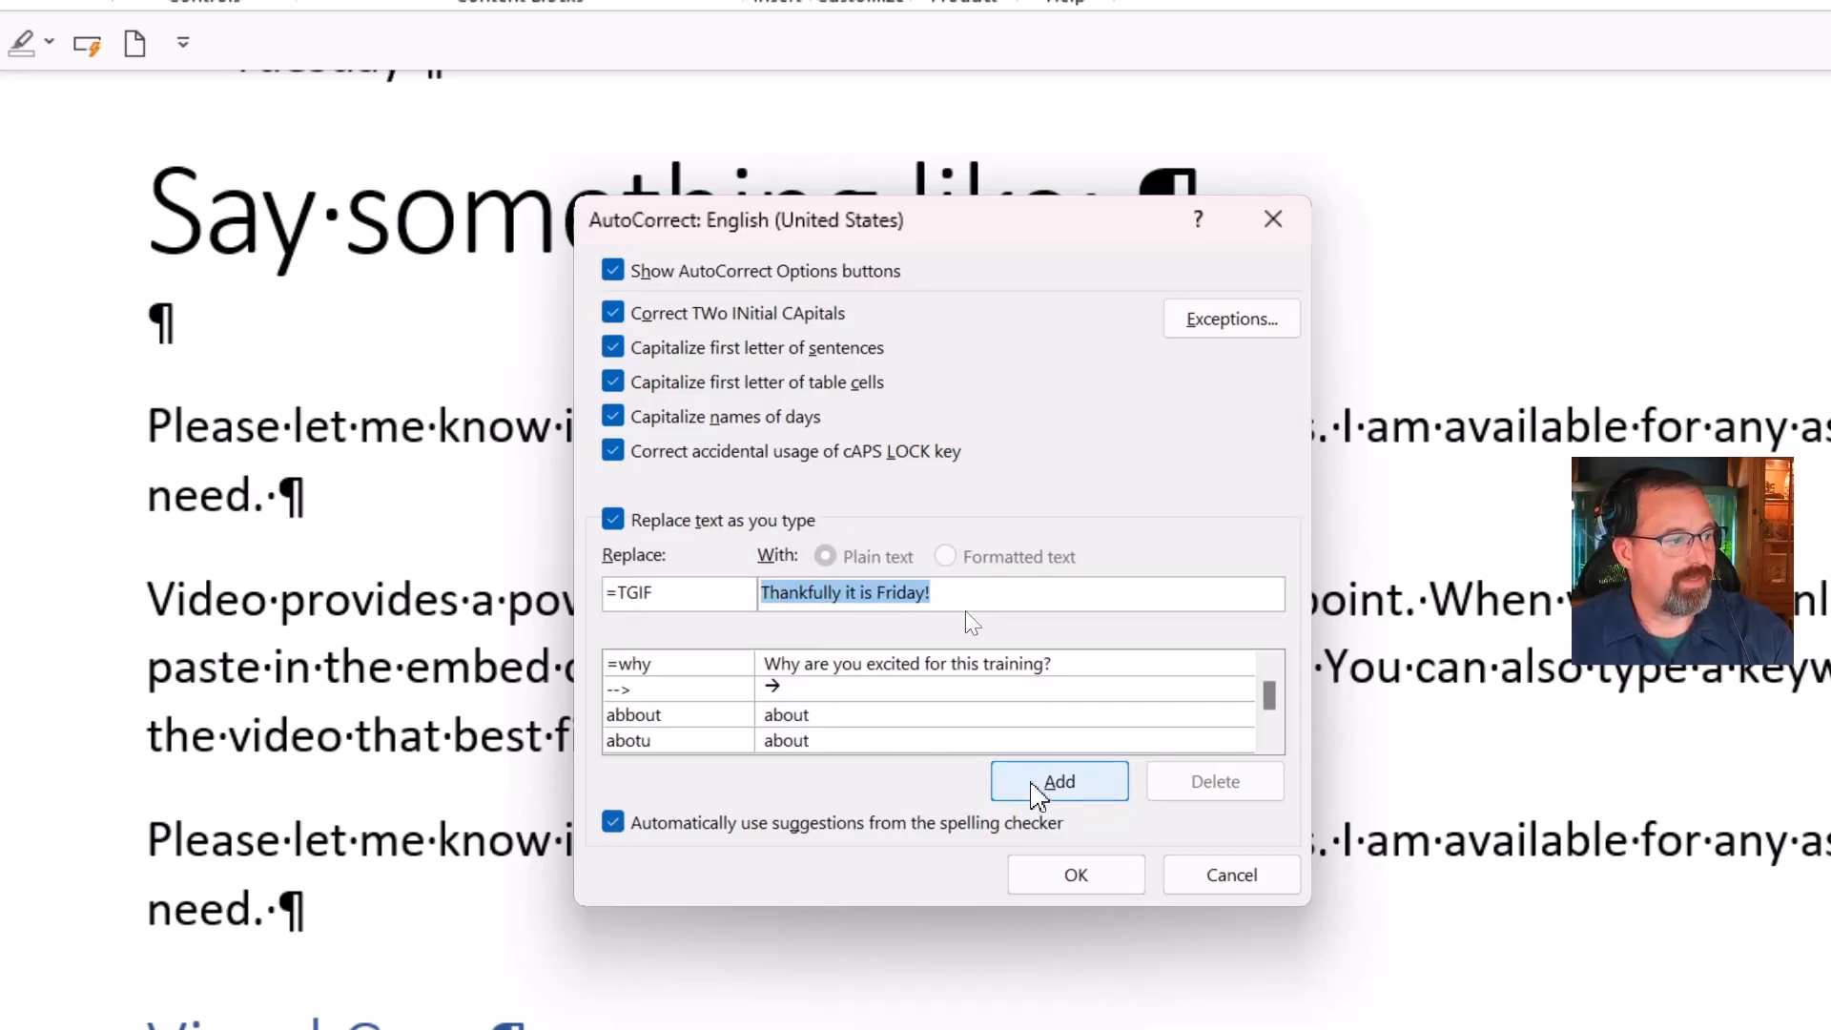
left_click(1040, 784)
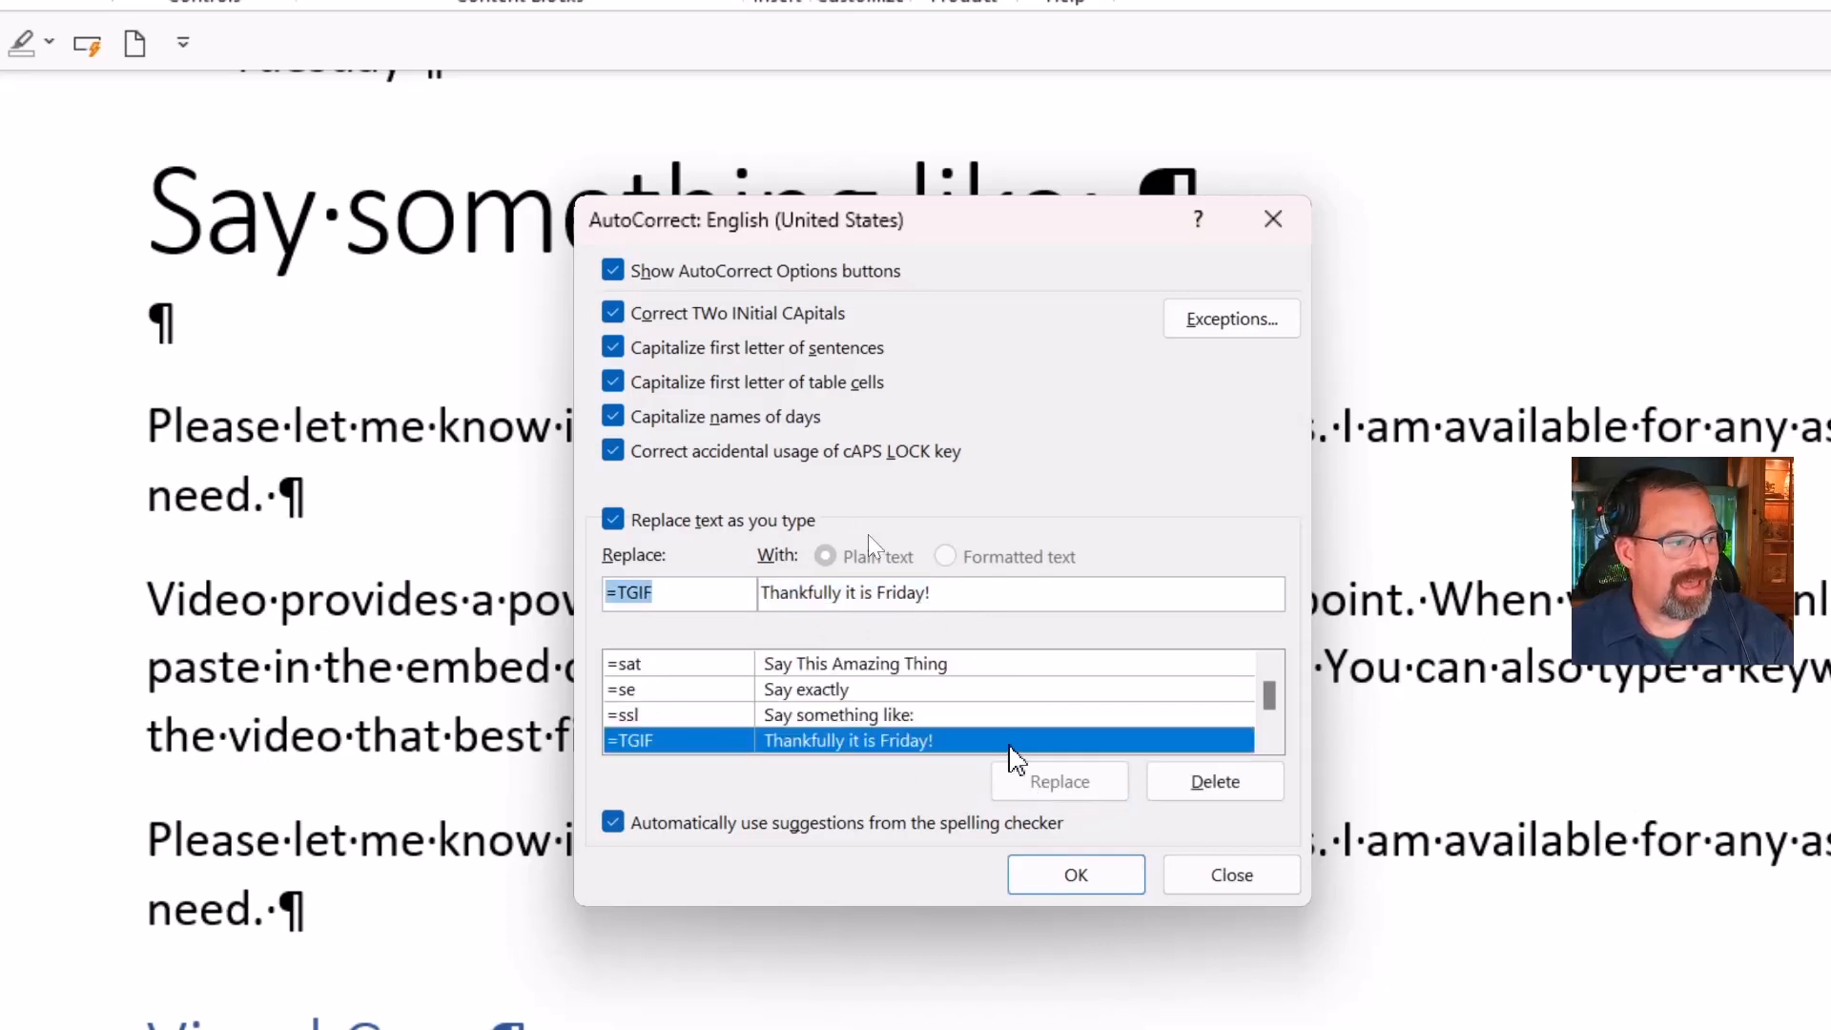
left_click(1076, 858)
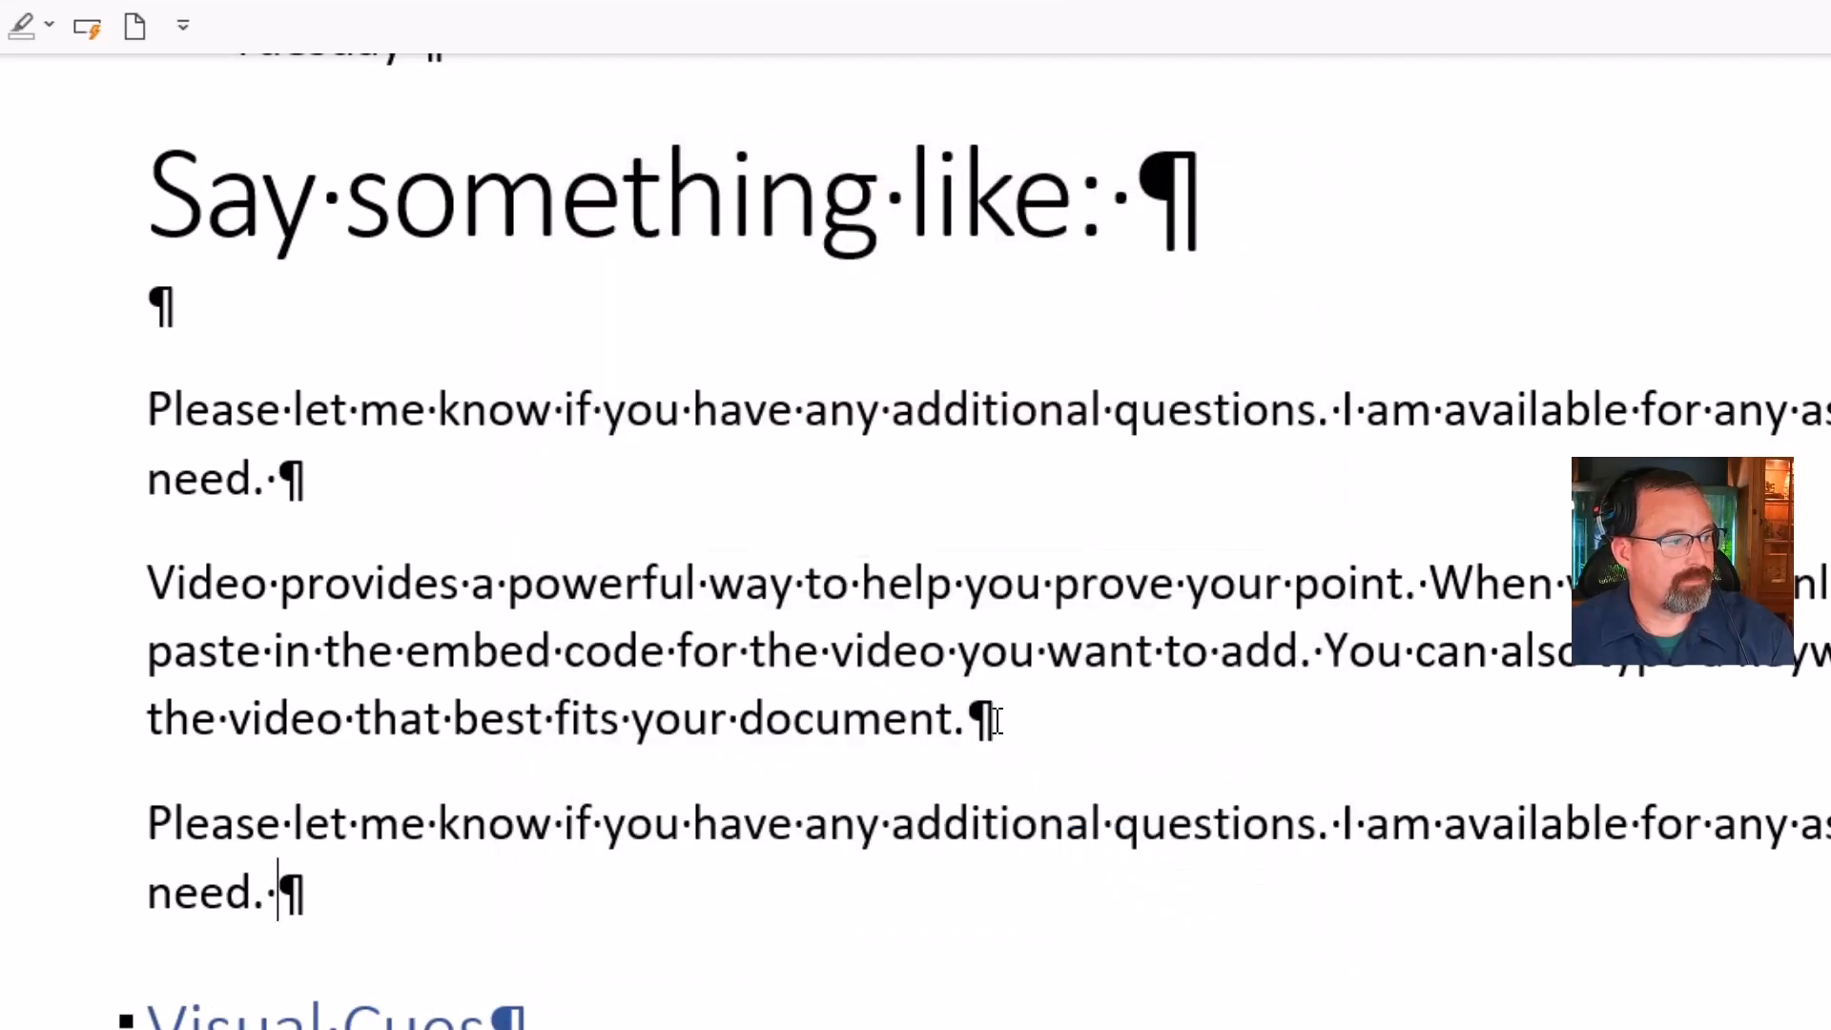
- Expand the "=TGIF" AutoCorrect shortcut on a new line above the Visual Cues heading
scroll(997, 720, "down", 5)
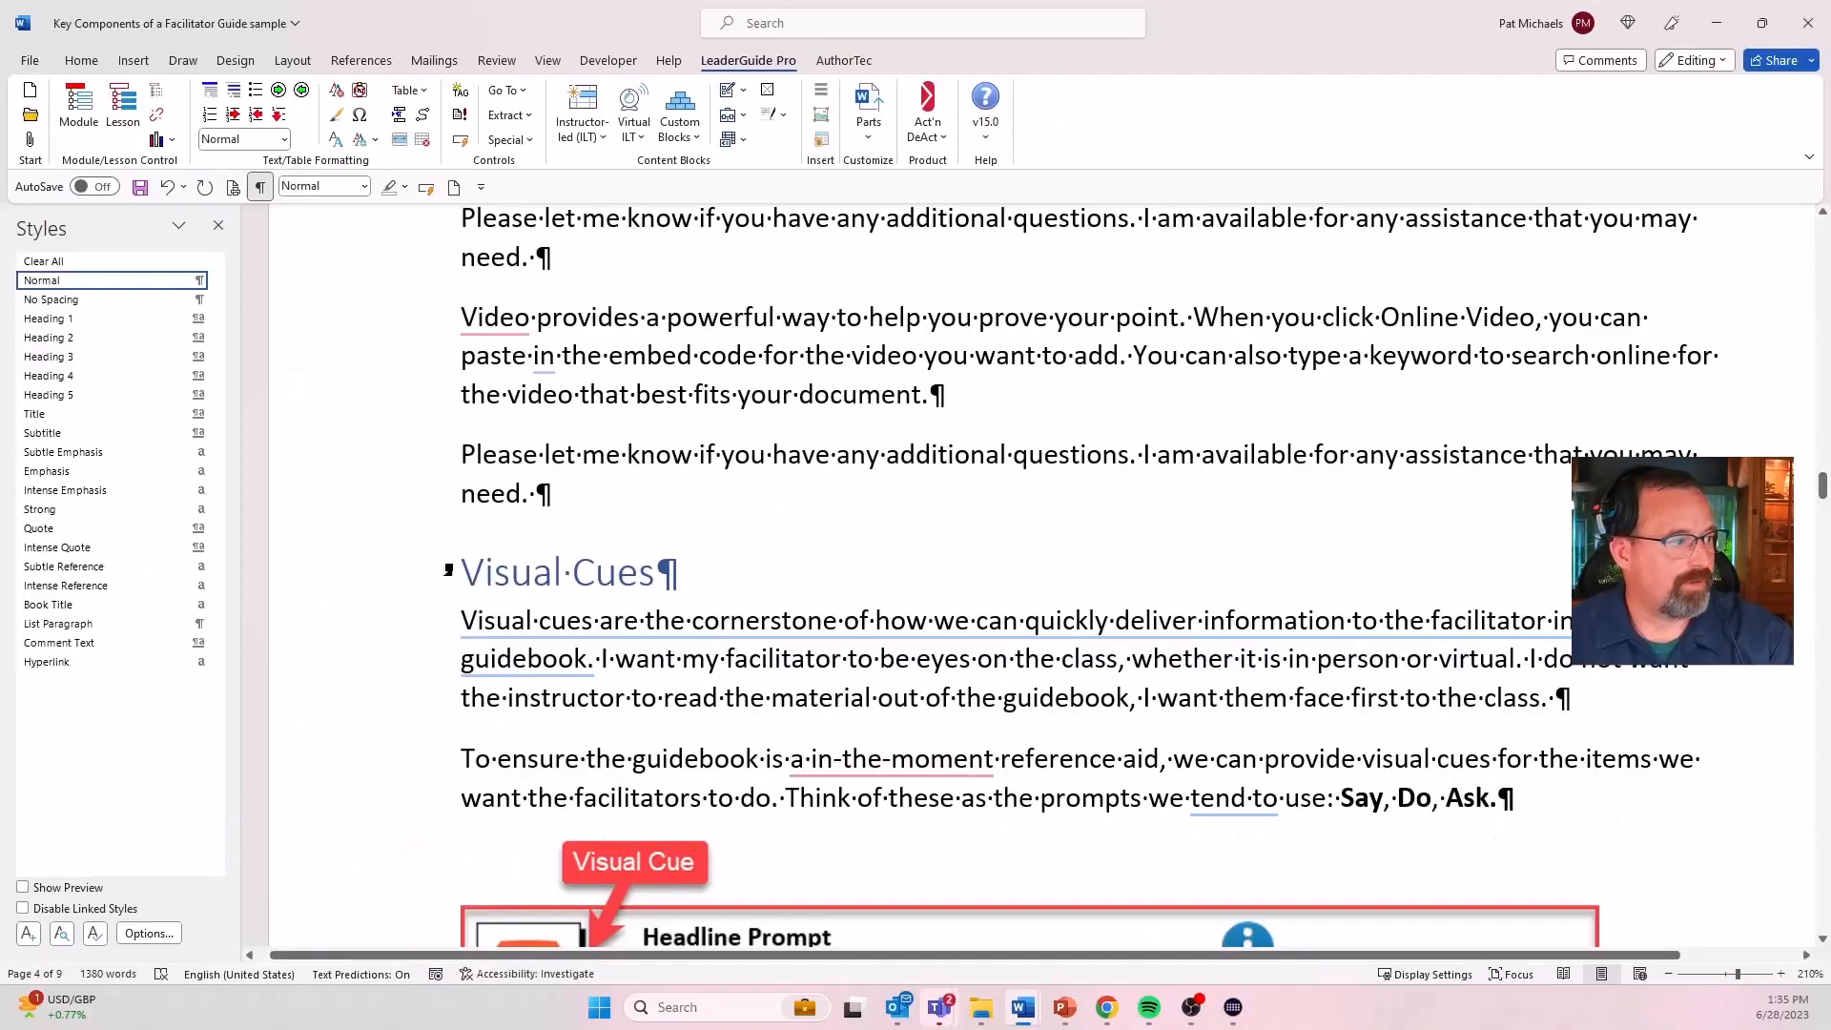
key("Return")
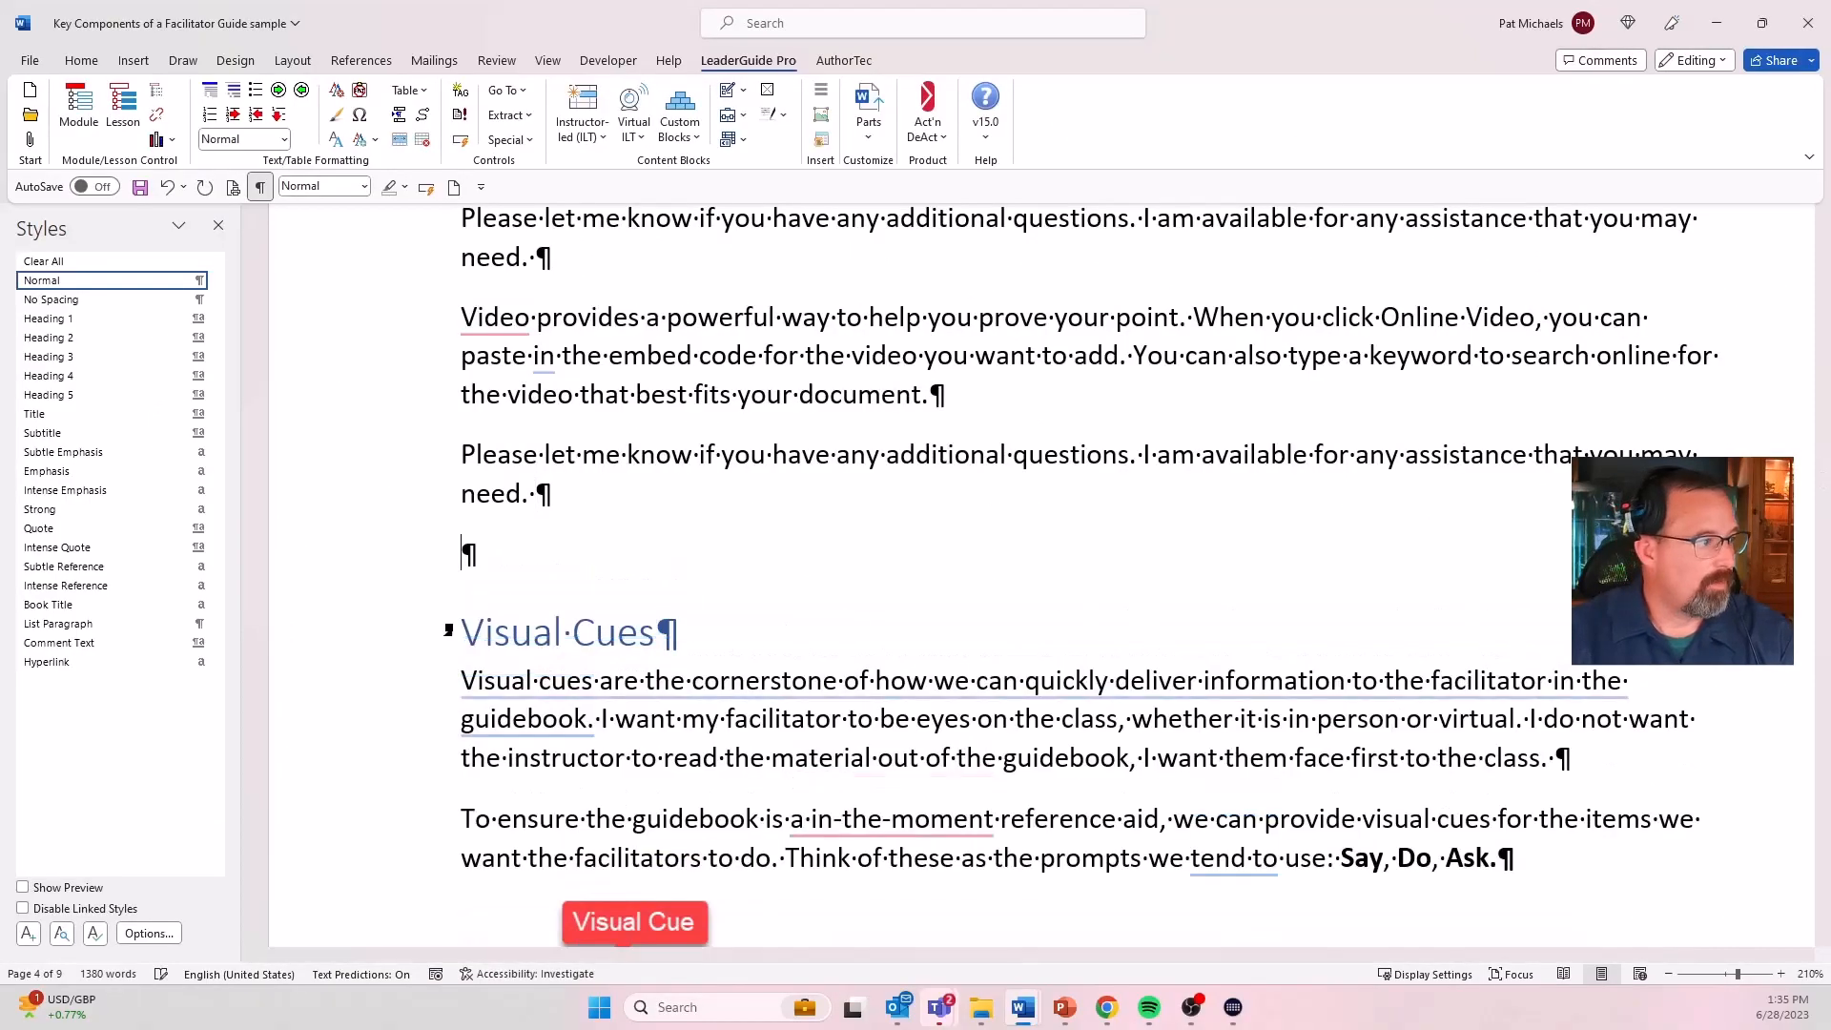
type("=TGIF")
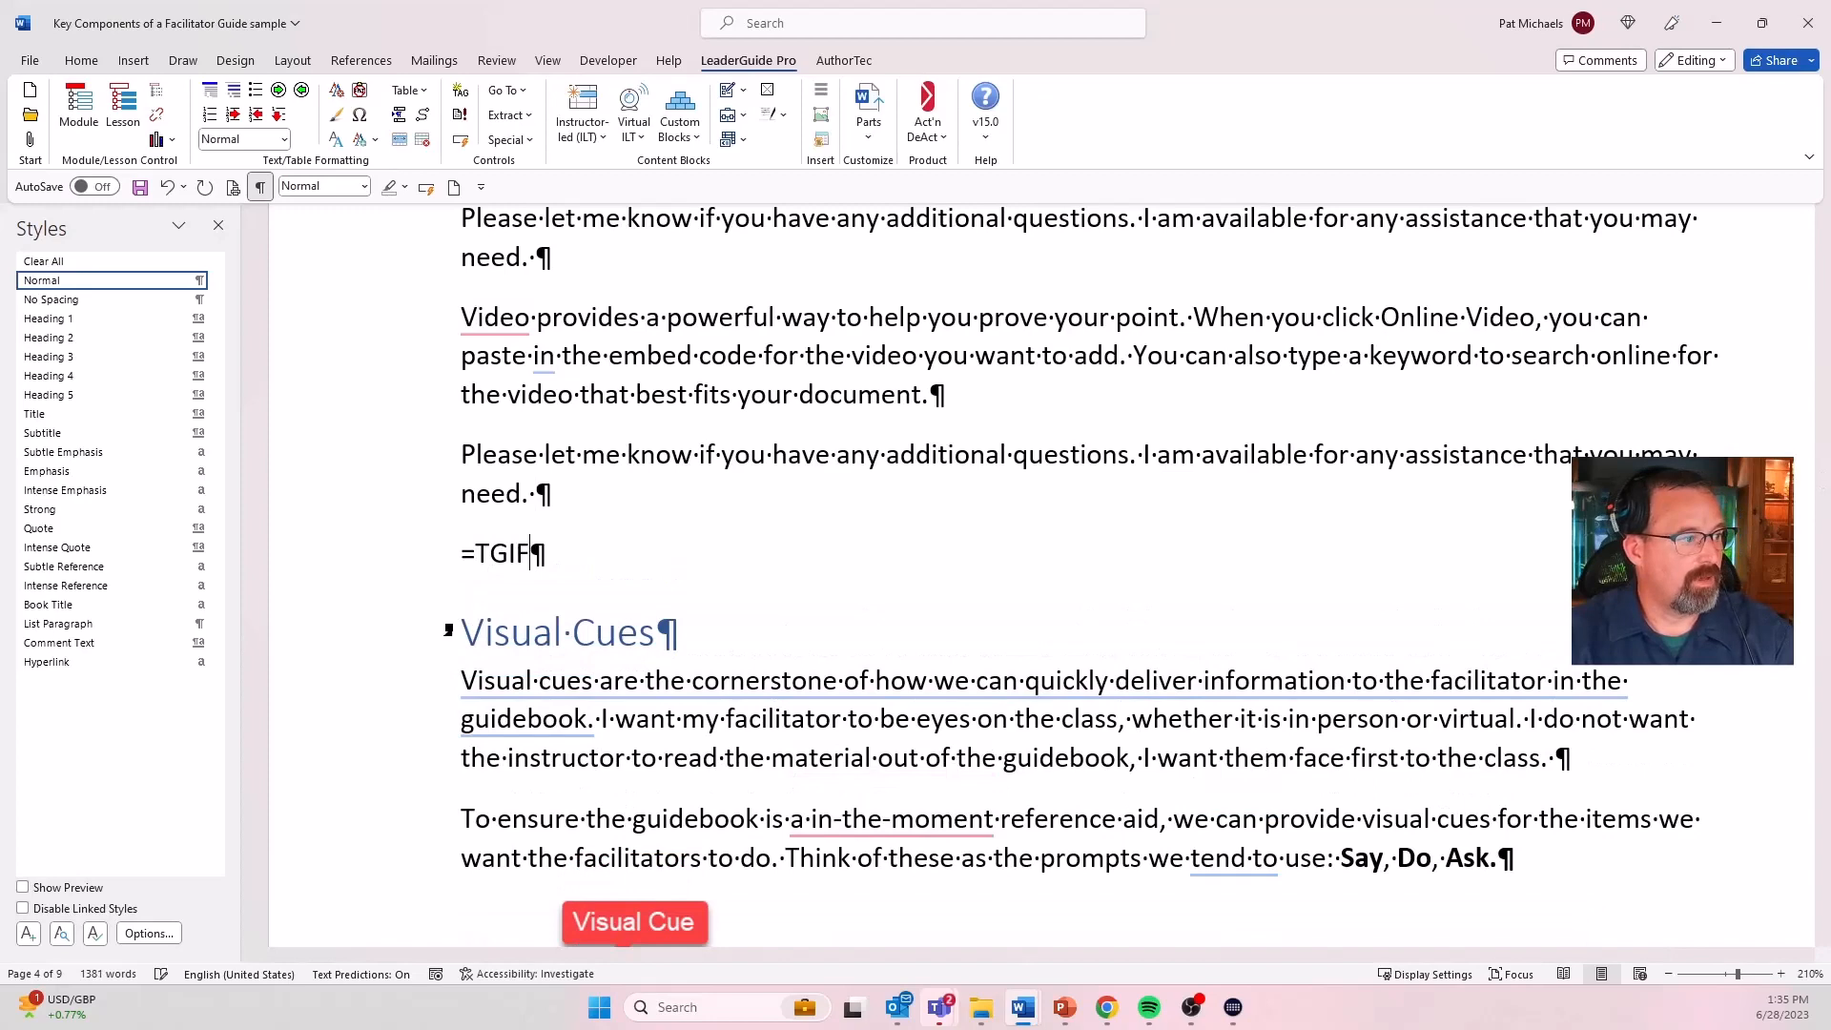
key("Return")
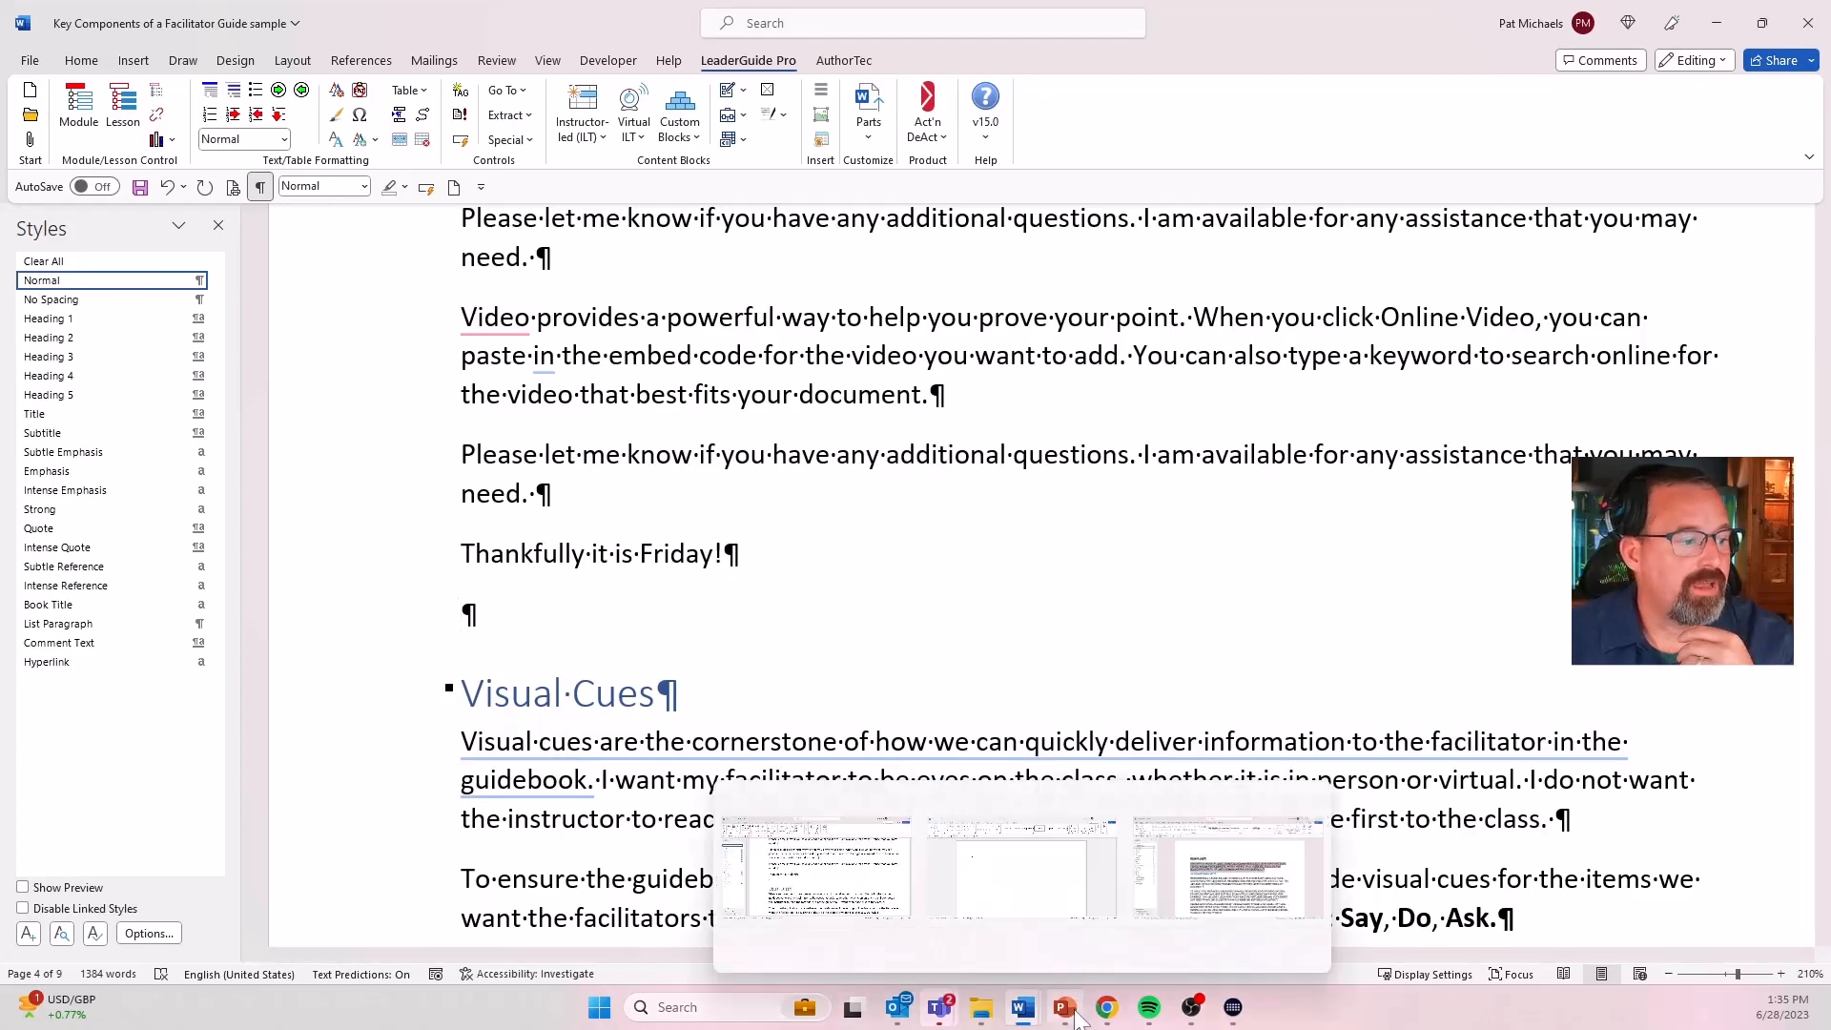
- Switch to PowerPoint and close the open presentation without saving it
mouse_move(1076, 1011)
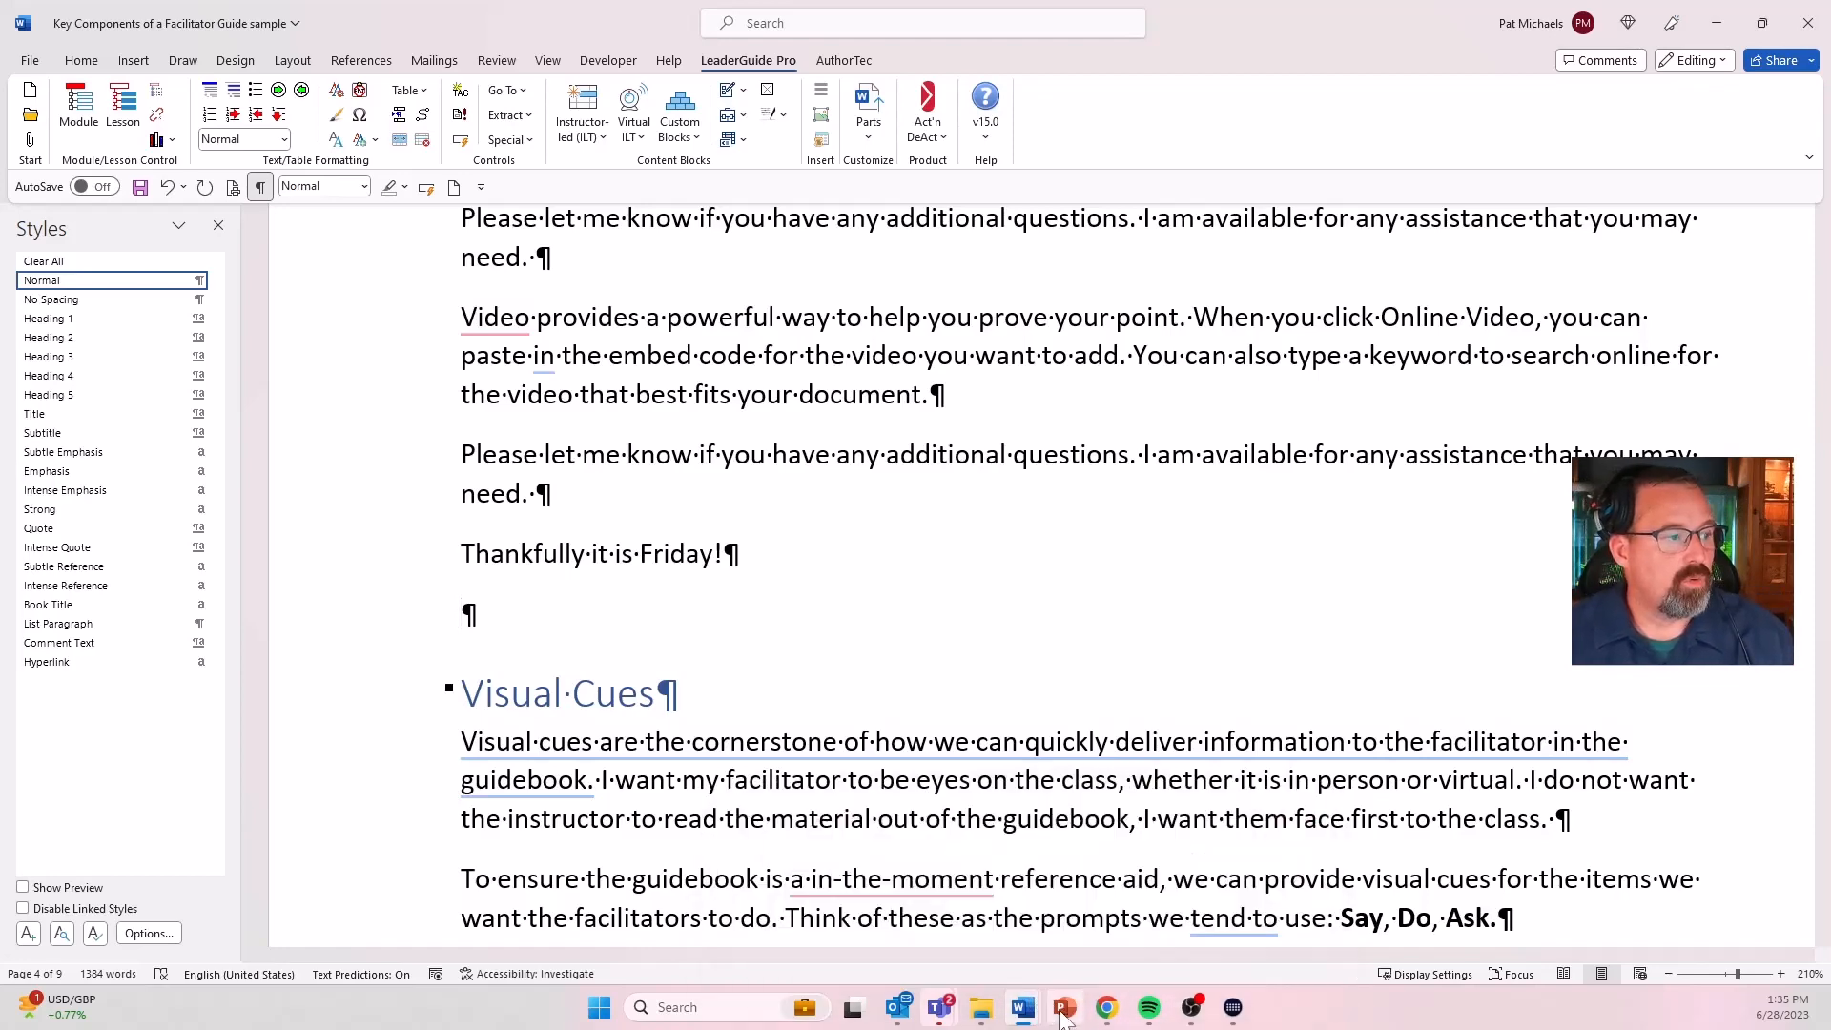
left_click(1064, 1016)
left_click(1805, 23)
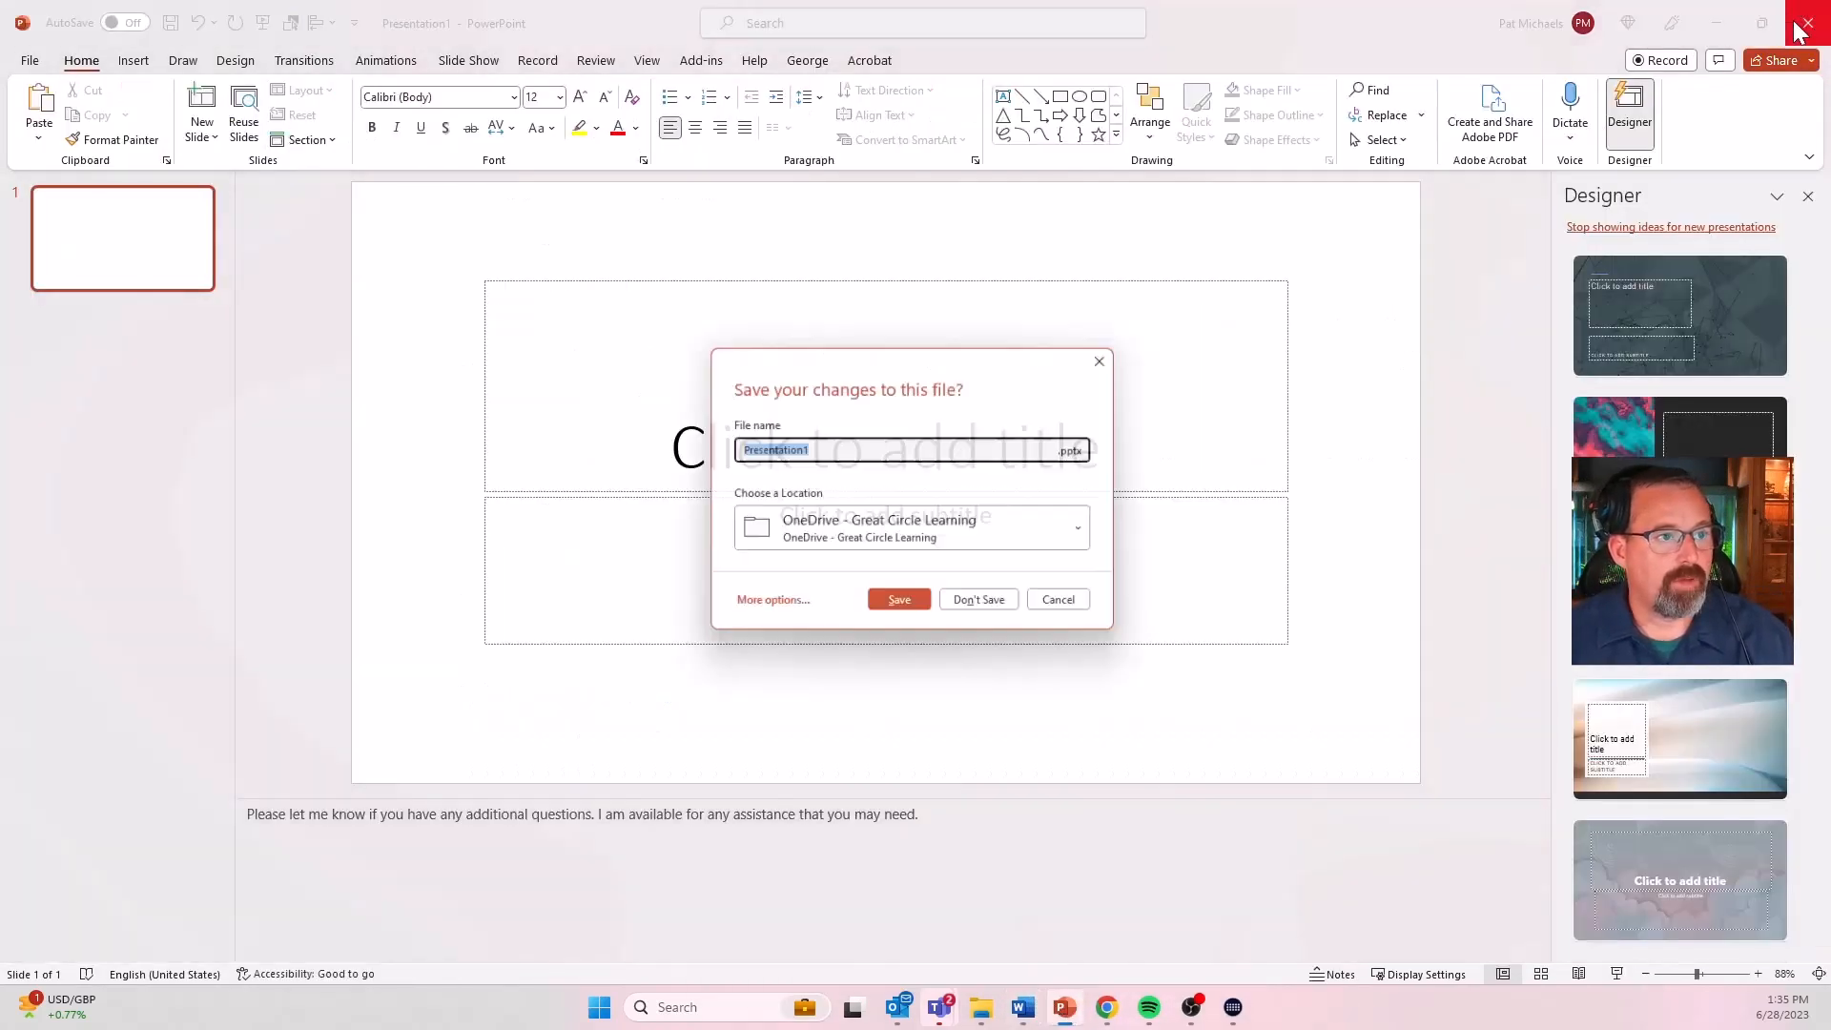
left_click(978, 599)
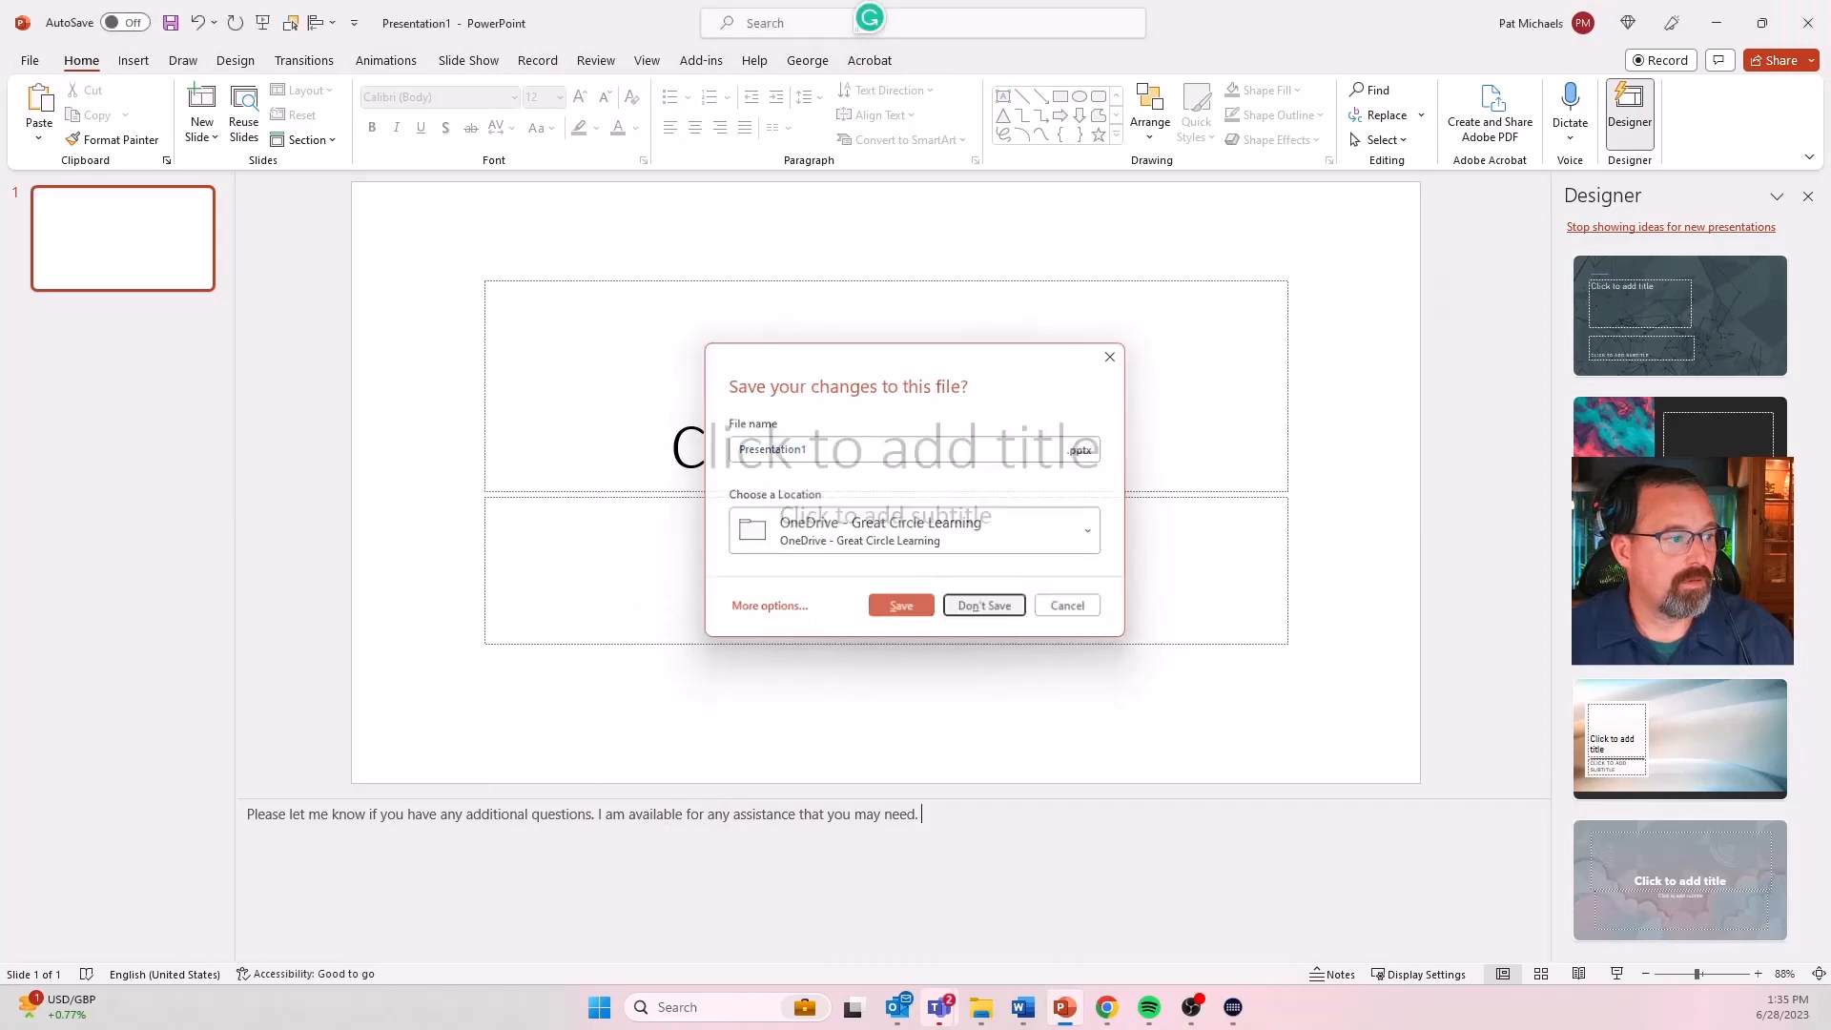
- Restart PowerPoint with a blank presentation and enter the "=TGIF" shortcut in the first slide's notes
left_click(1065, 1011)
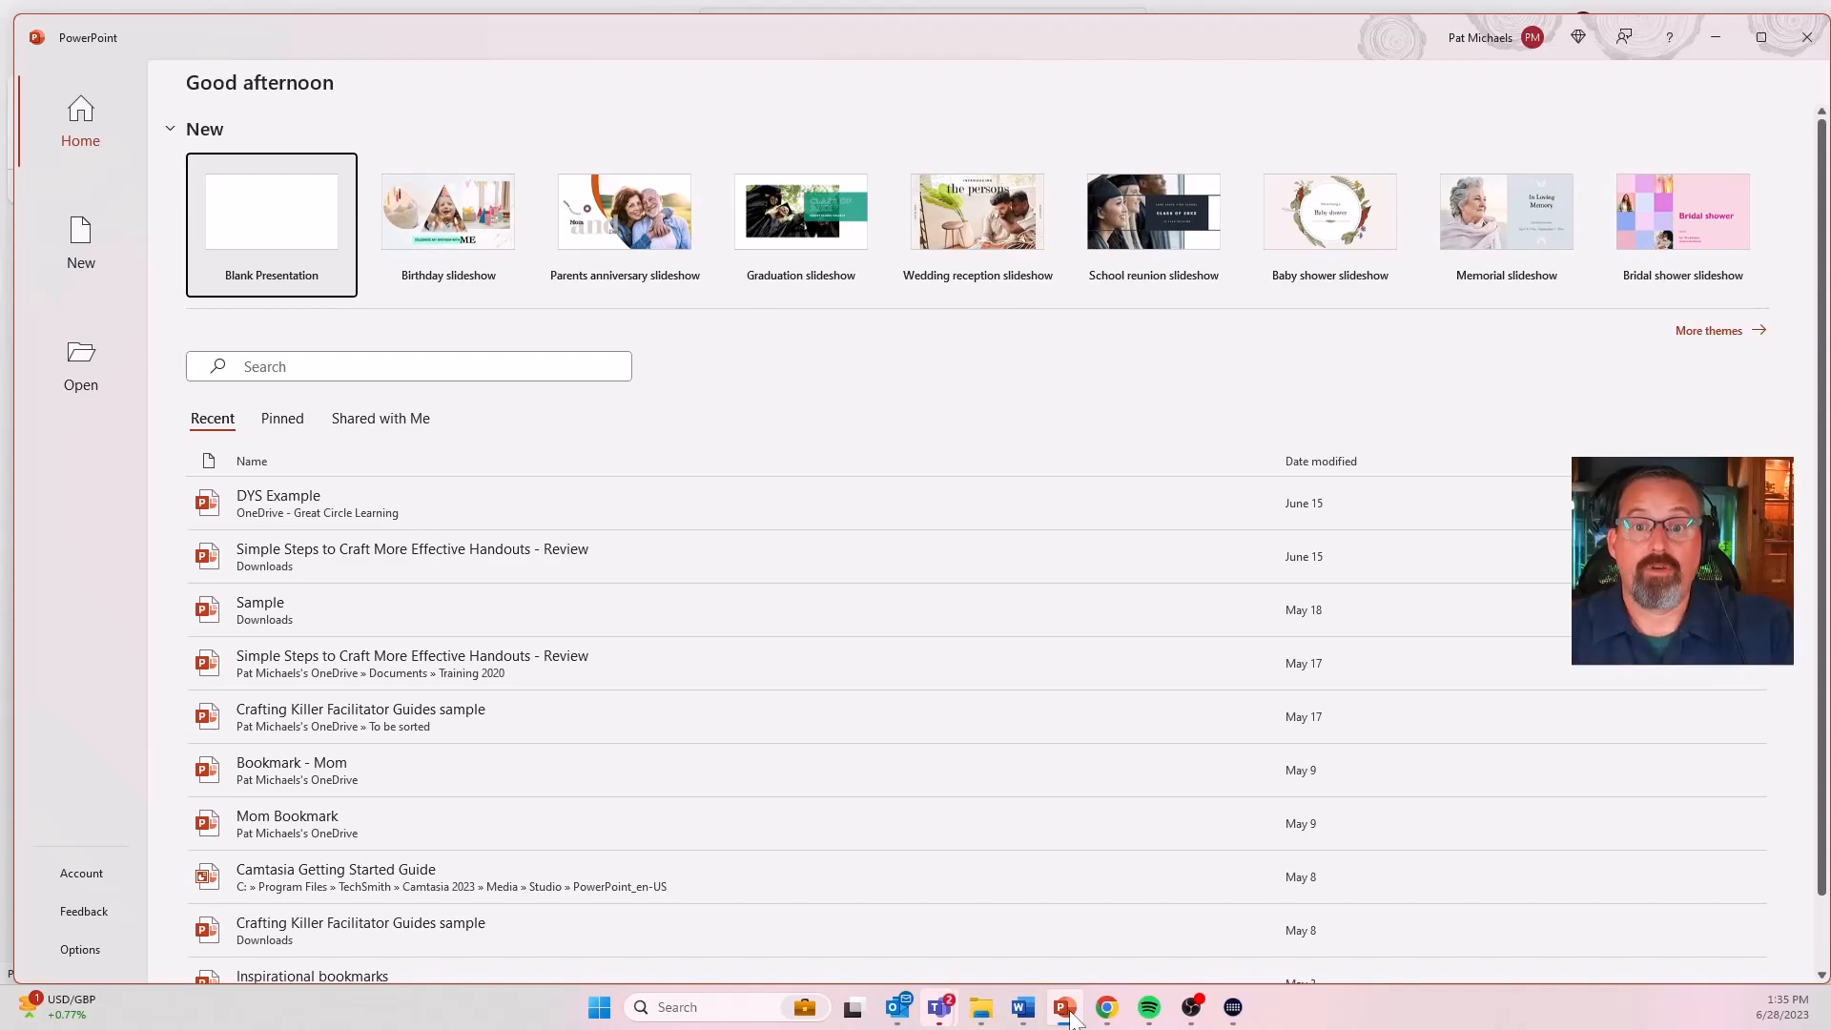
left_click(296, 244)
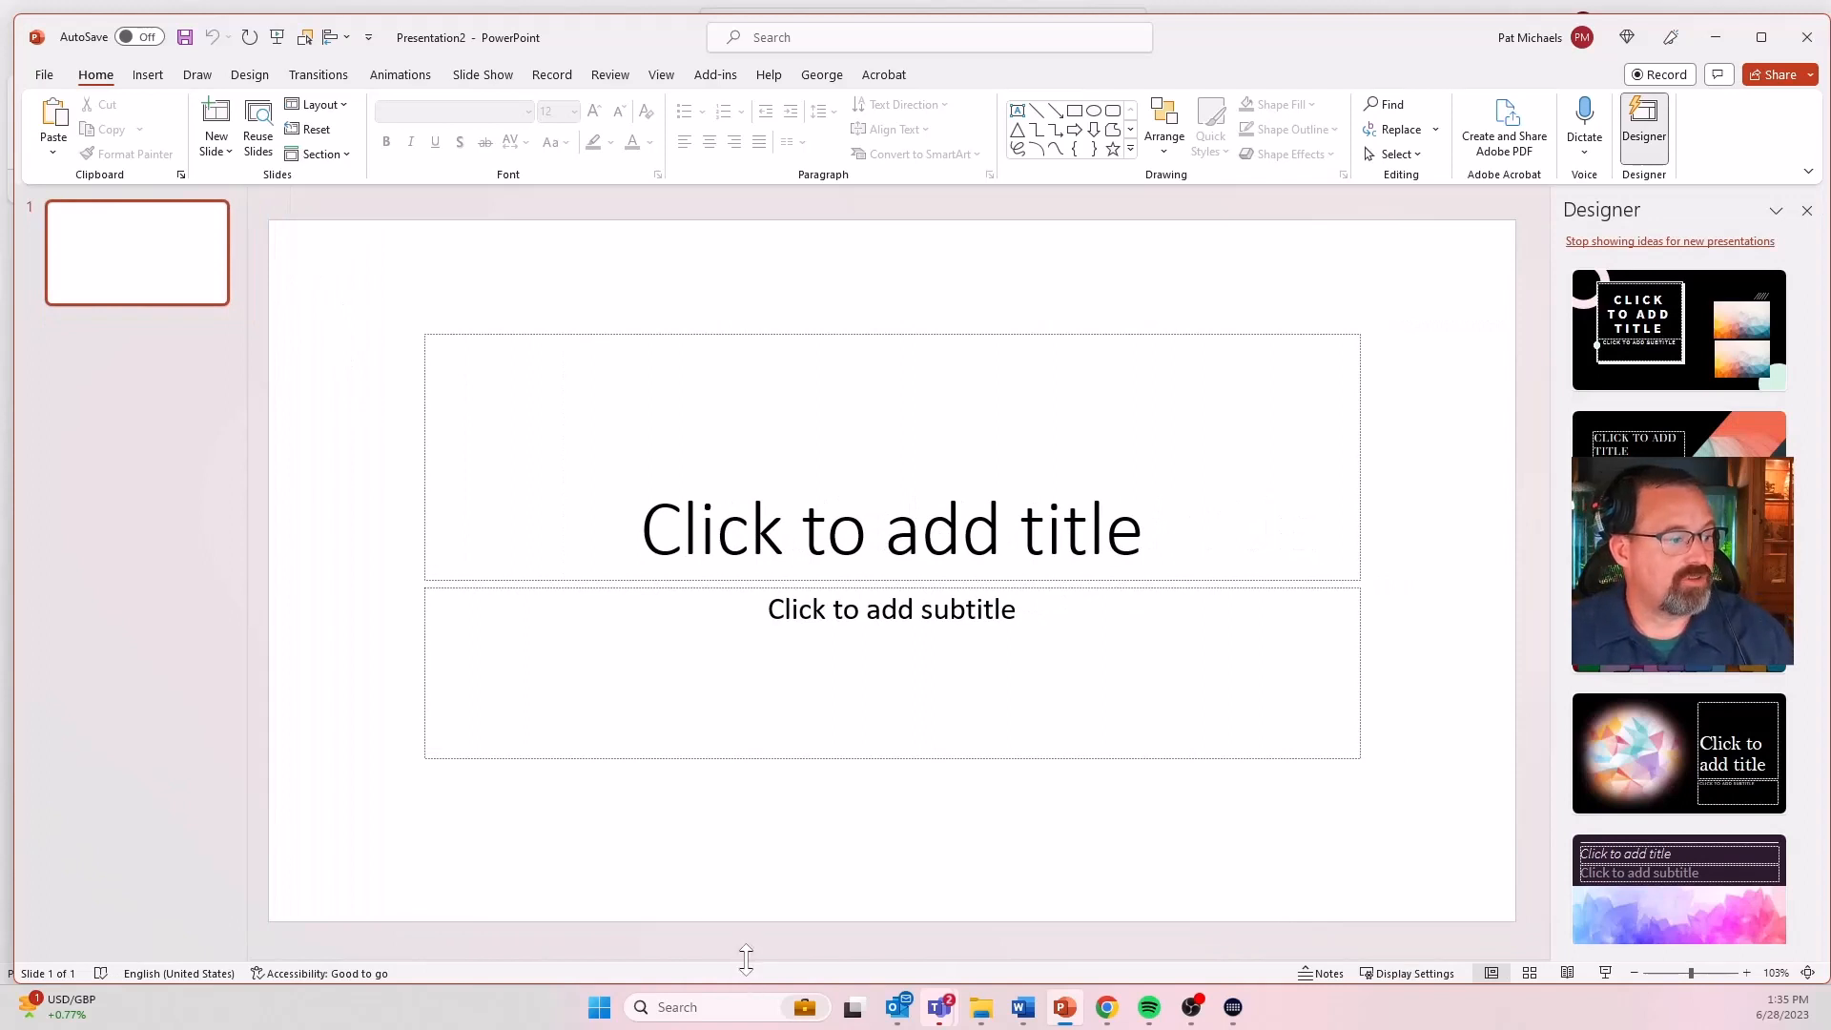
left_click_drag(746, 958, 748, 829)
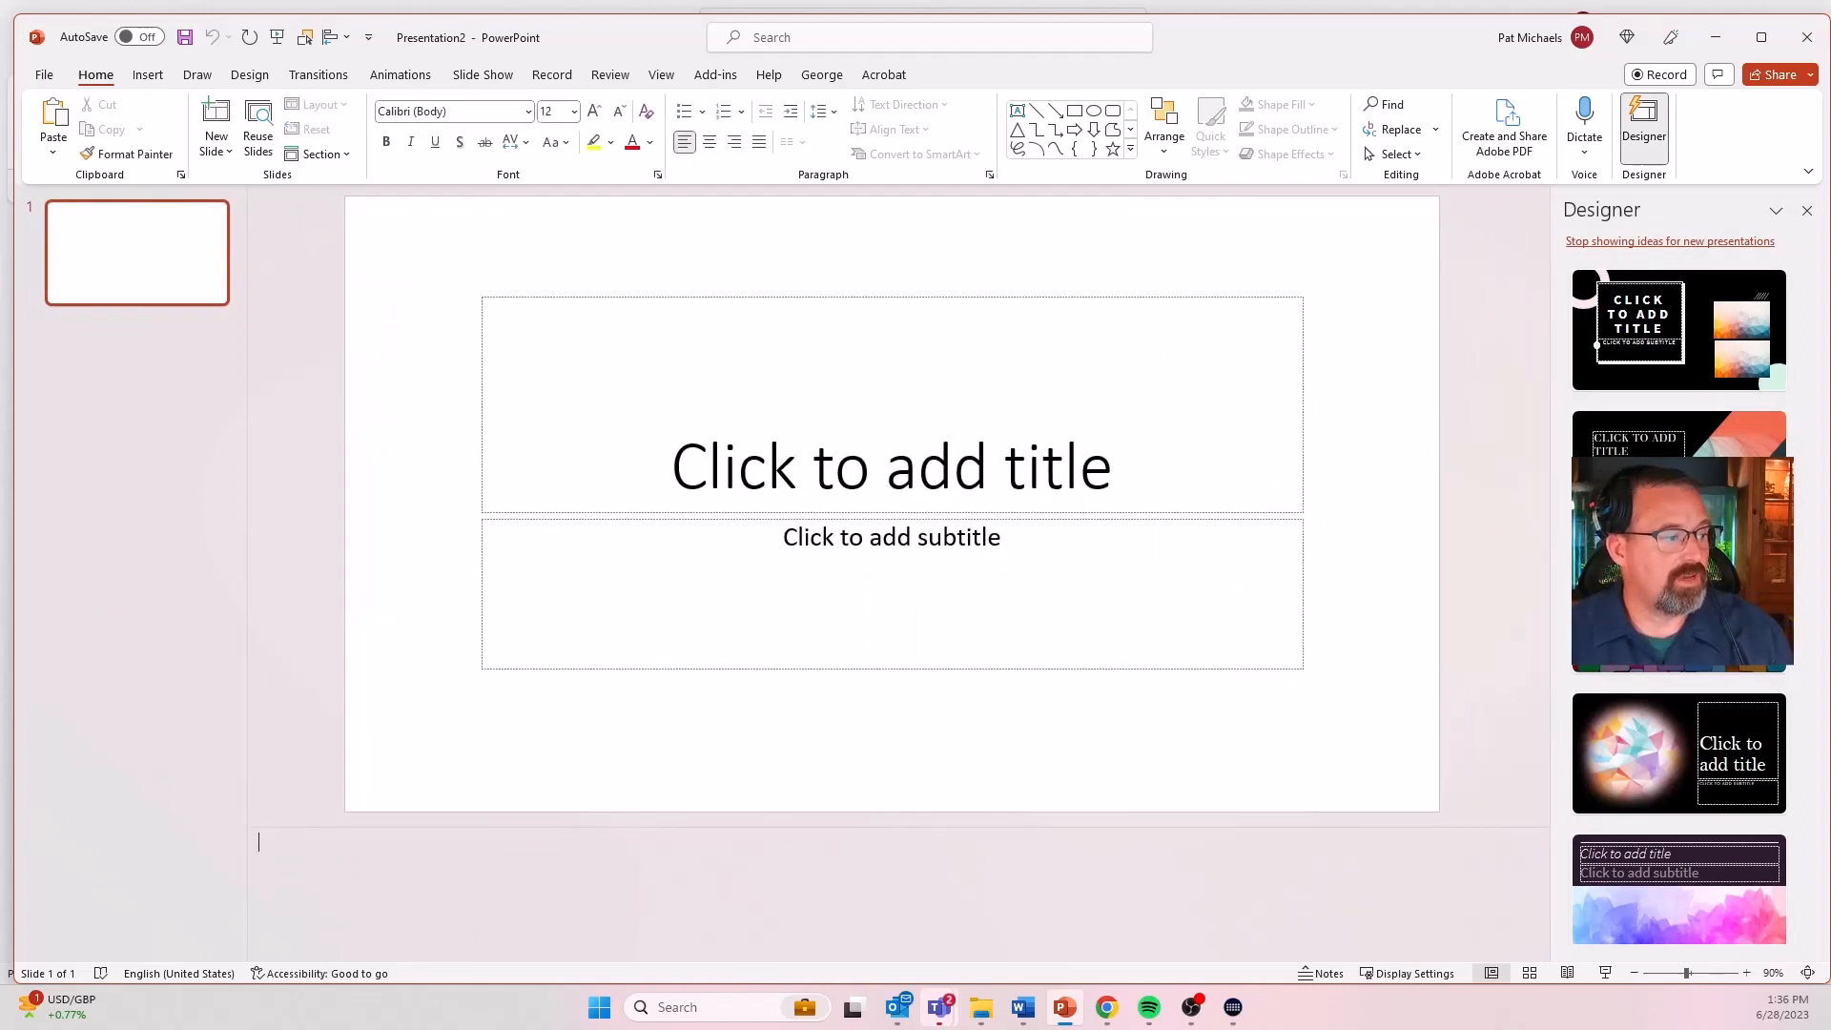
type("=TGI")
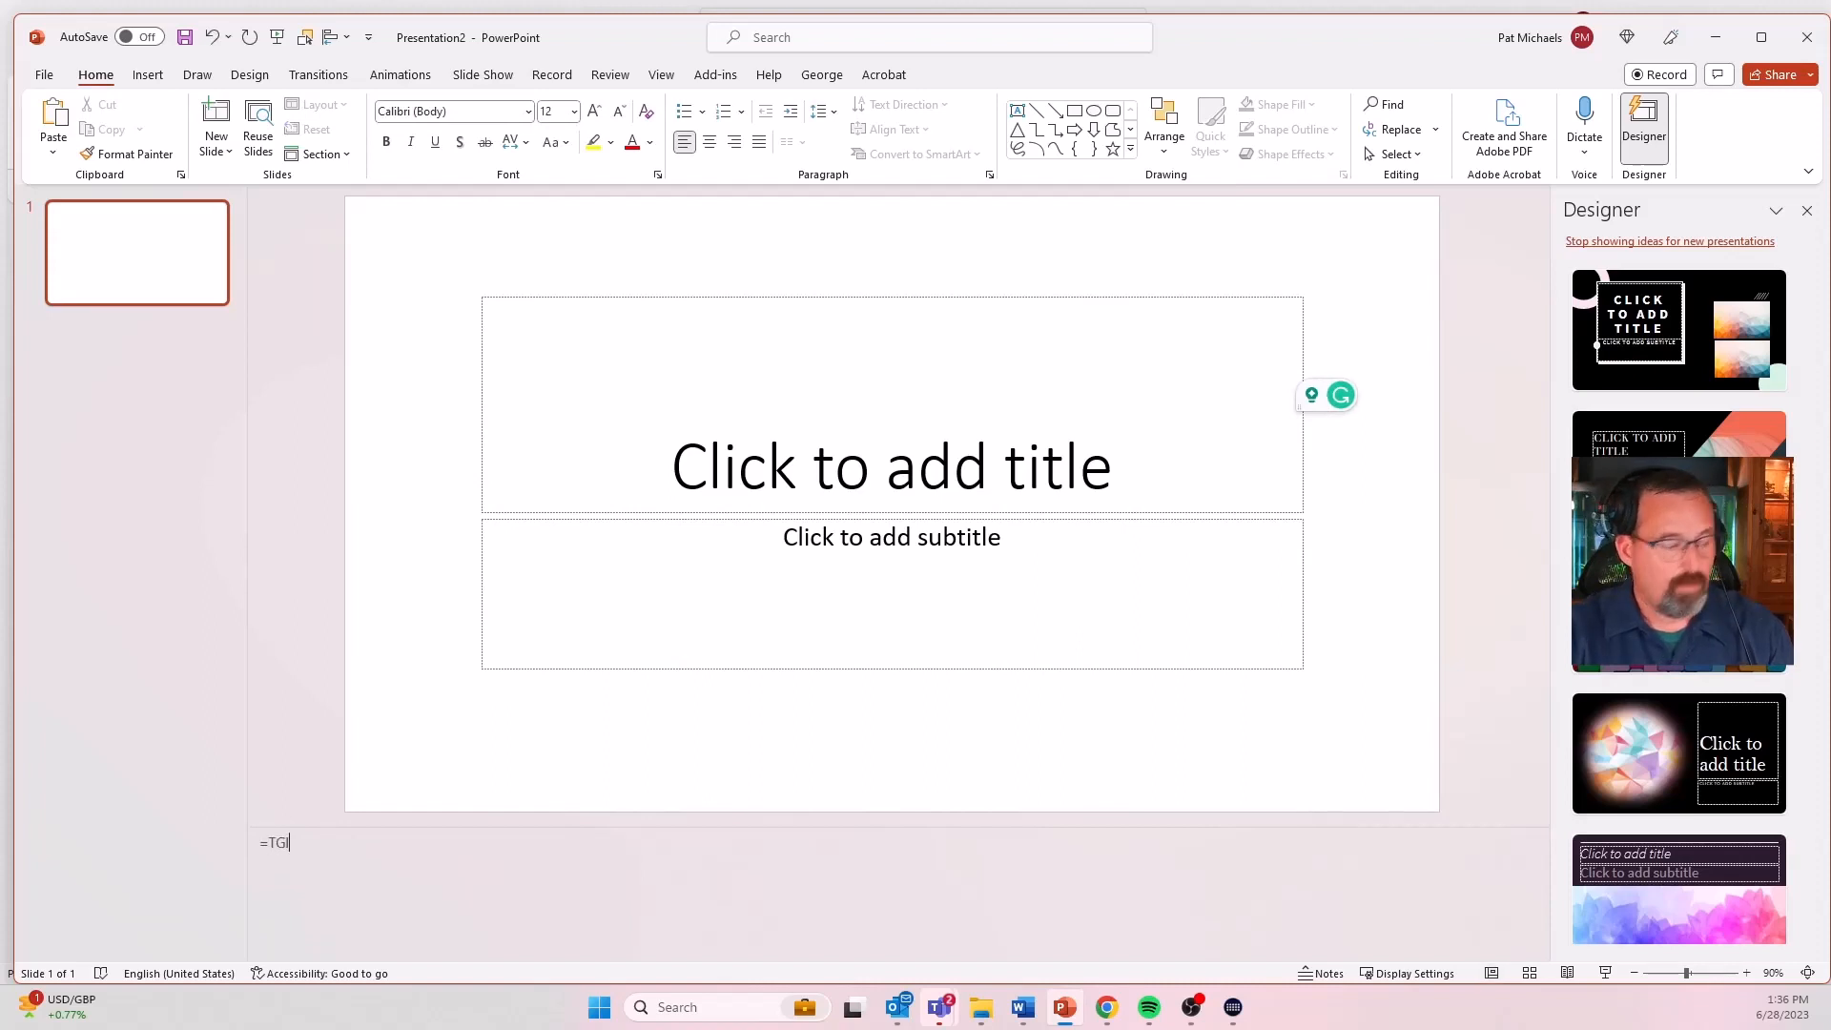
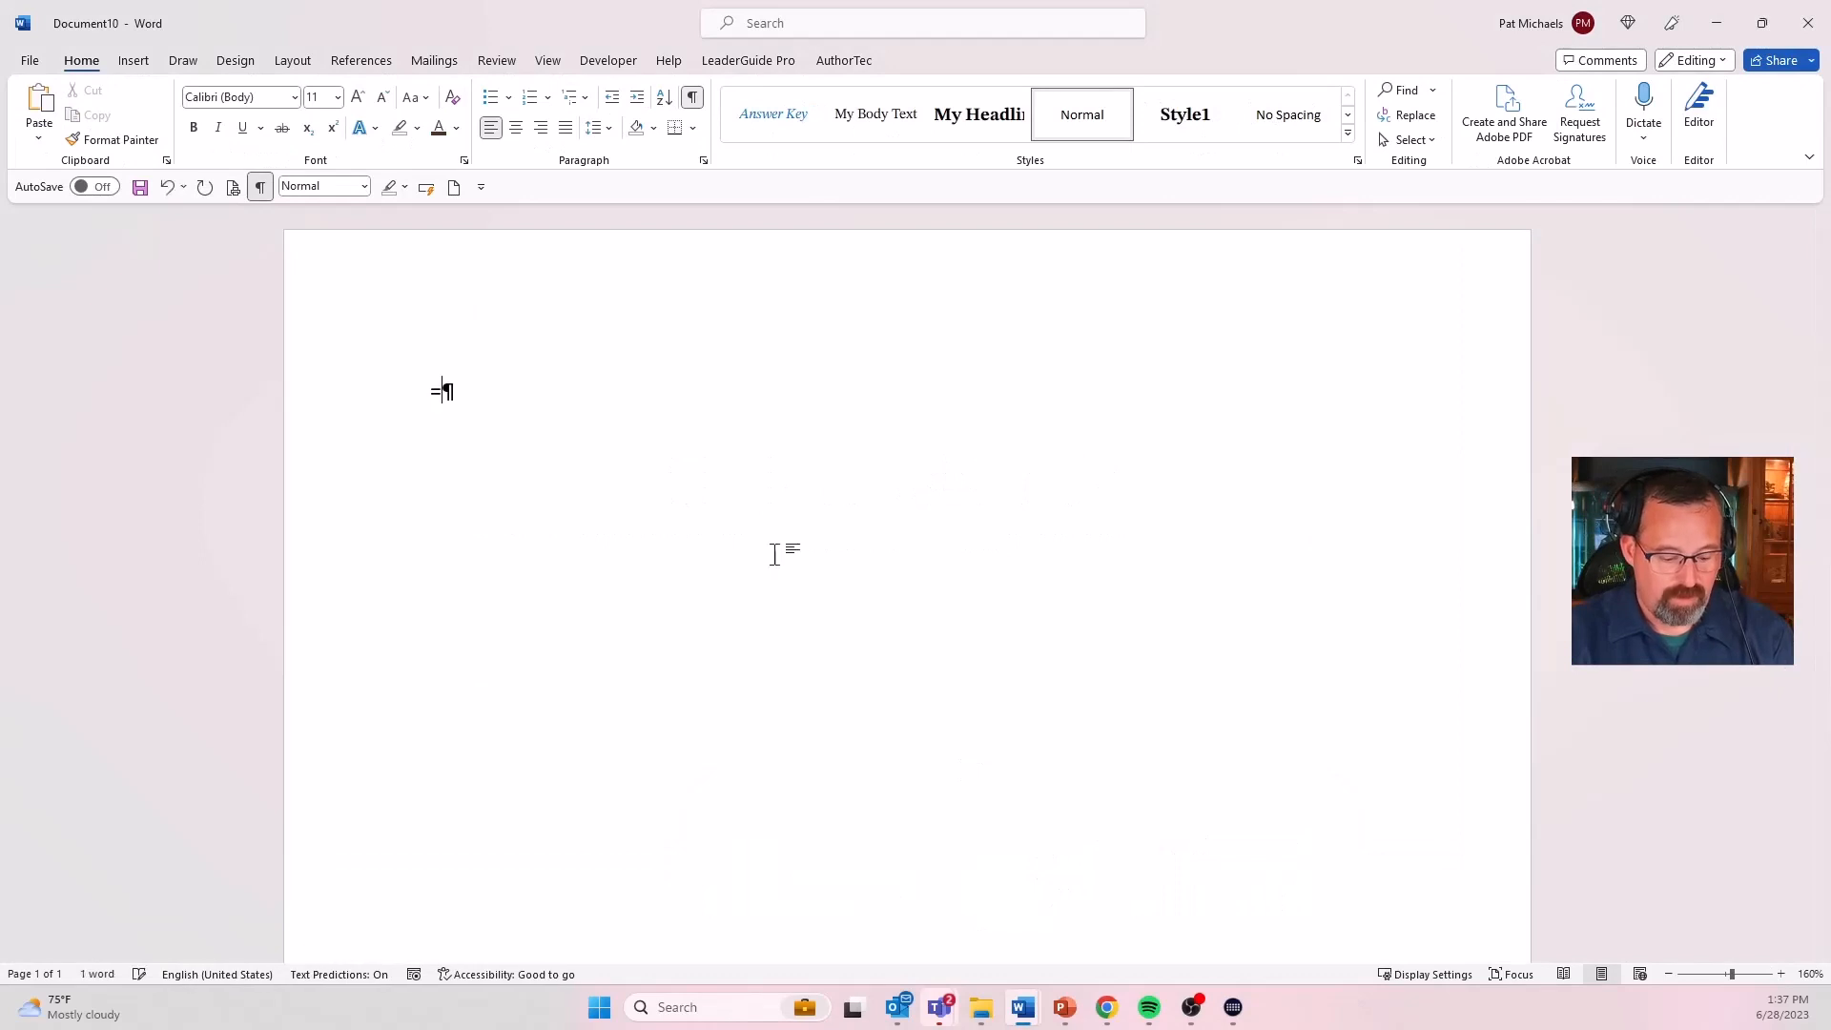
- Clear the stray equals sign in the blank Word document and expand the "=TGIF" AutoCorrect shortcut there
key("Return")
key("BackSpace")
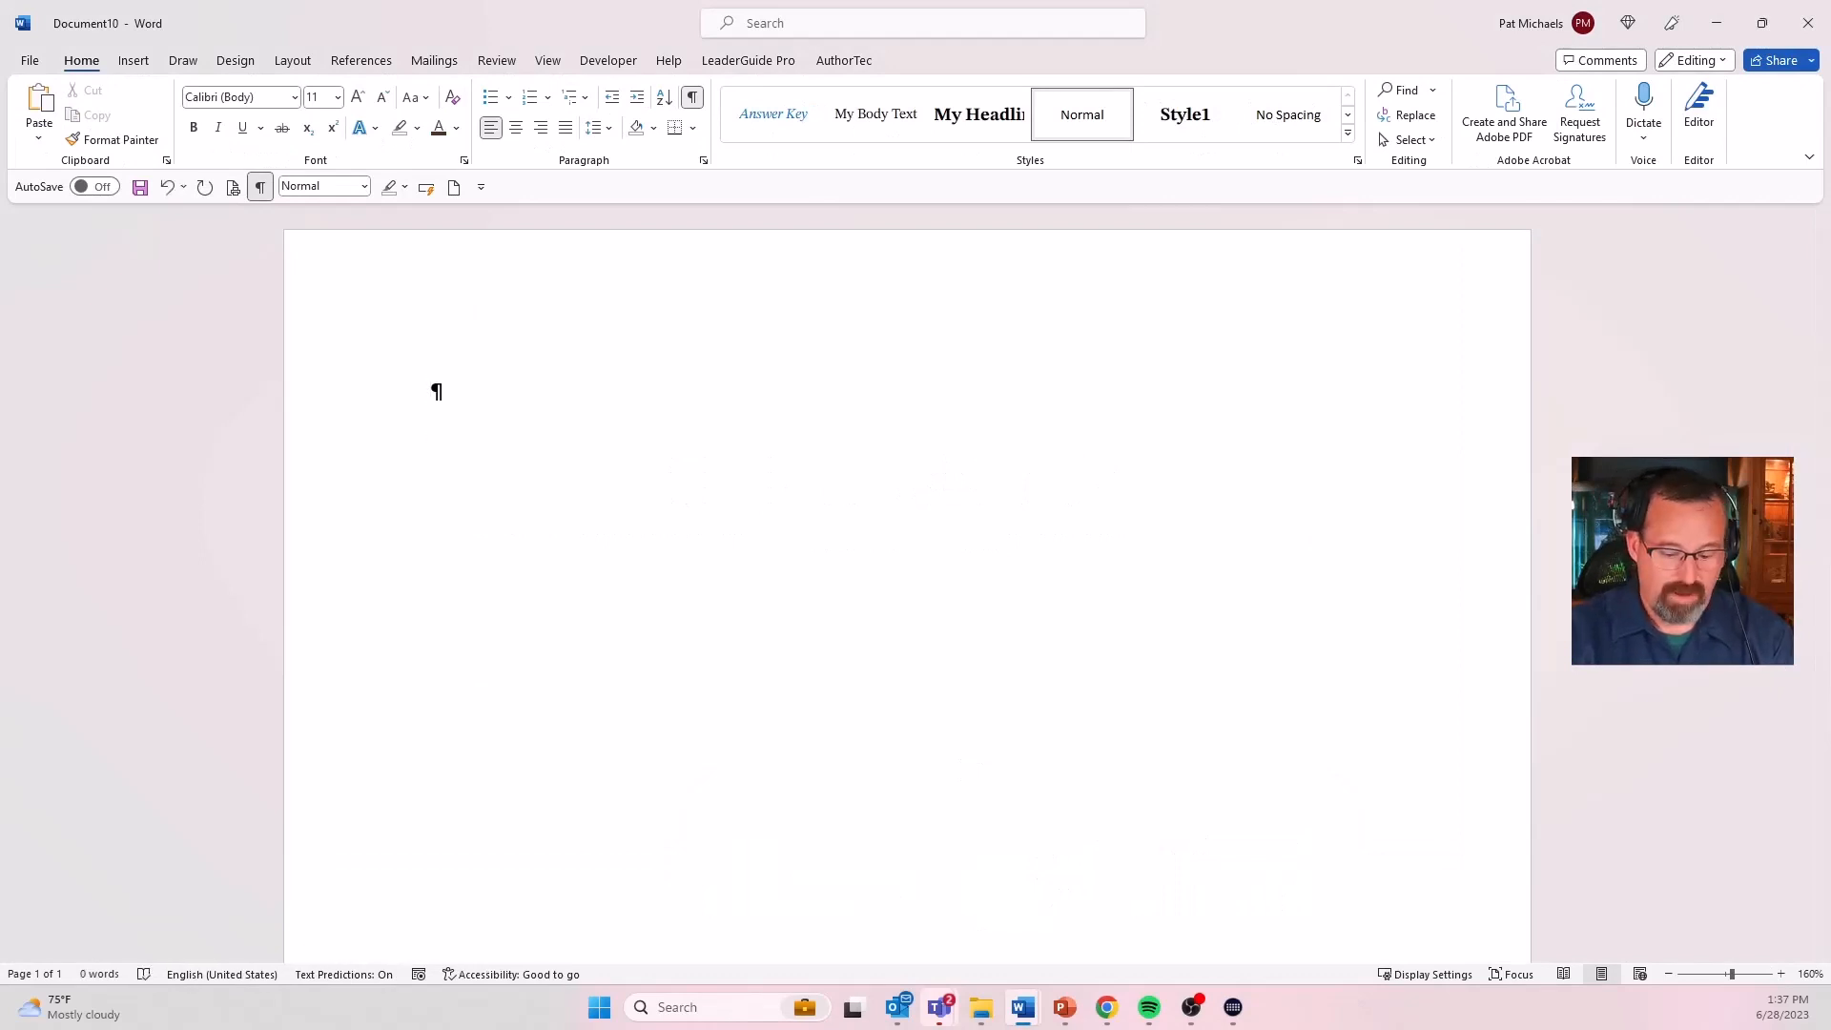
type("=TGIF")
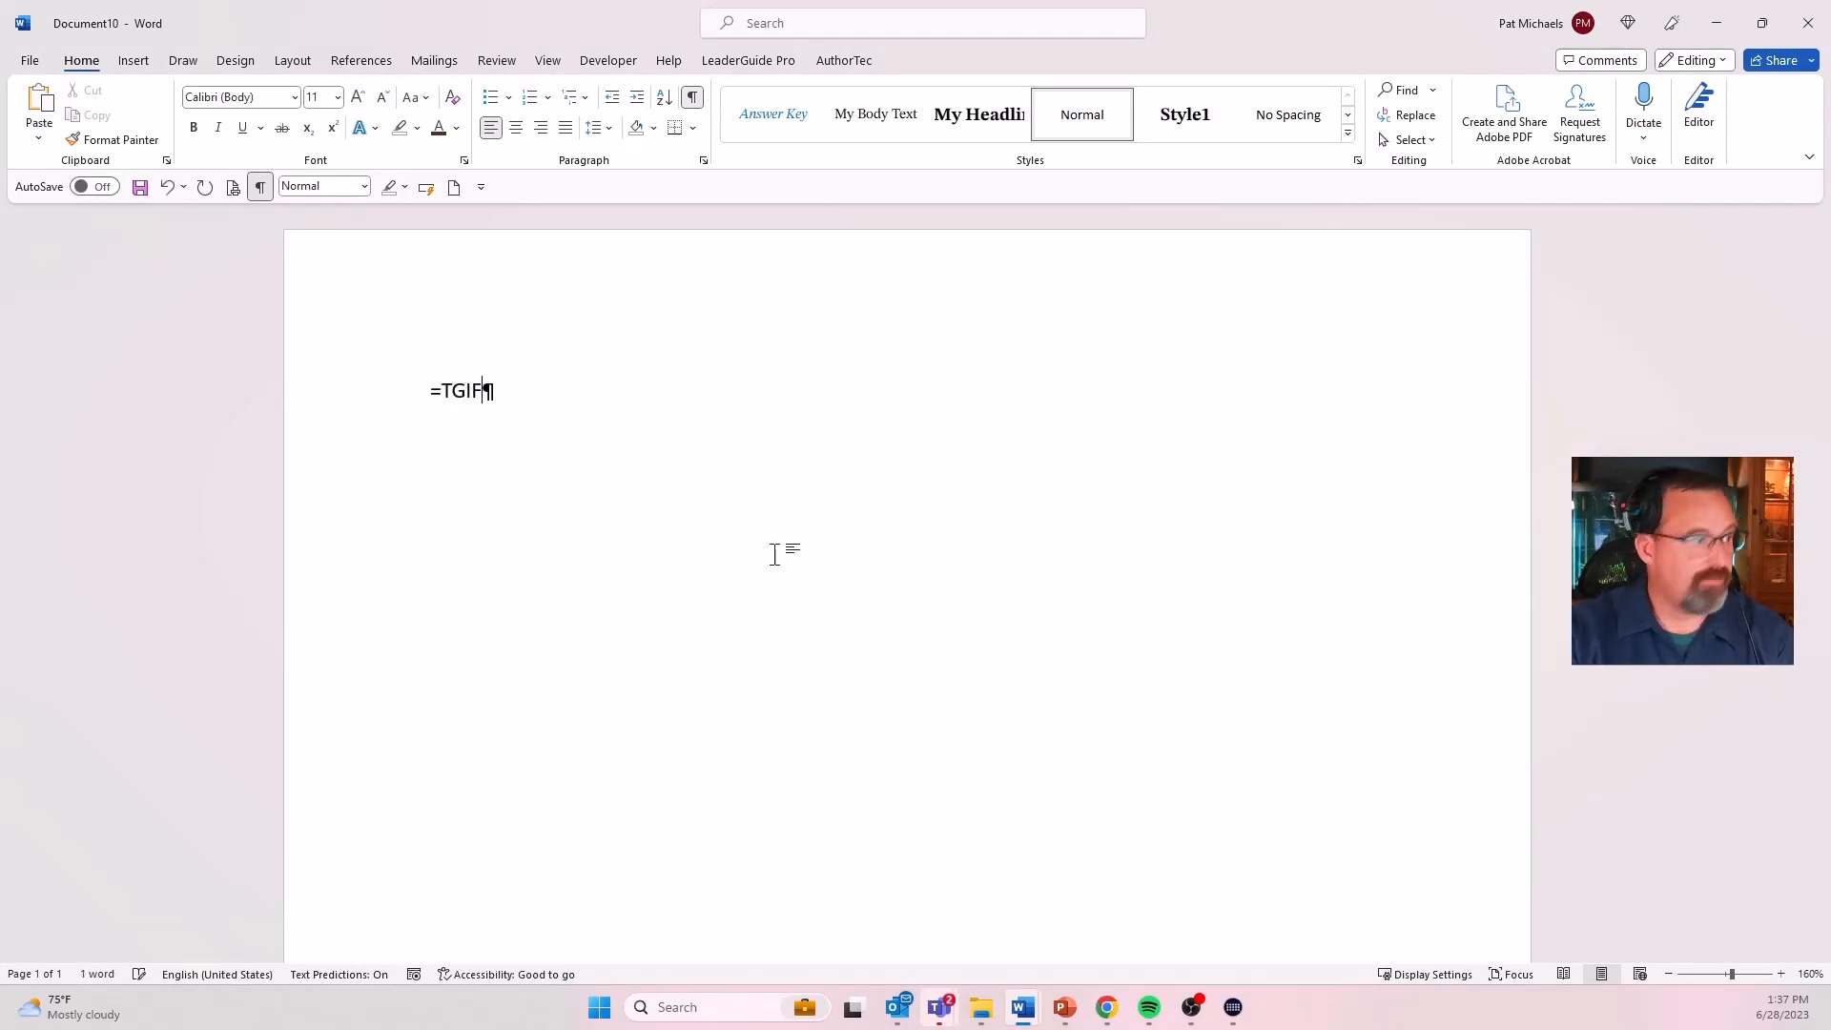
key("Return")
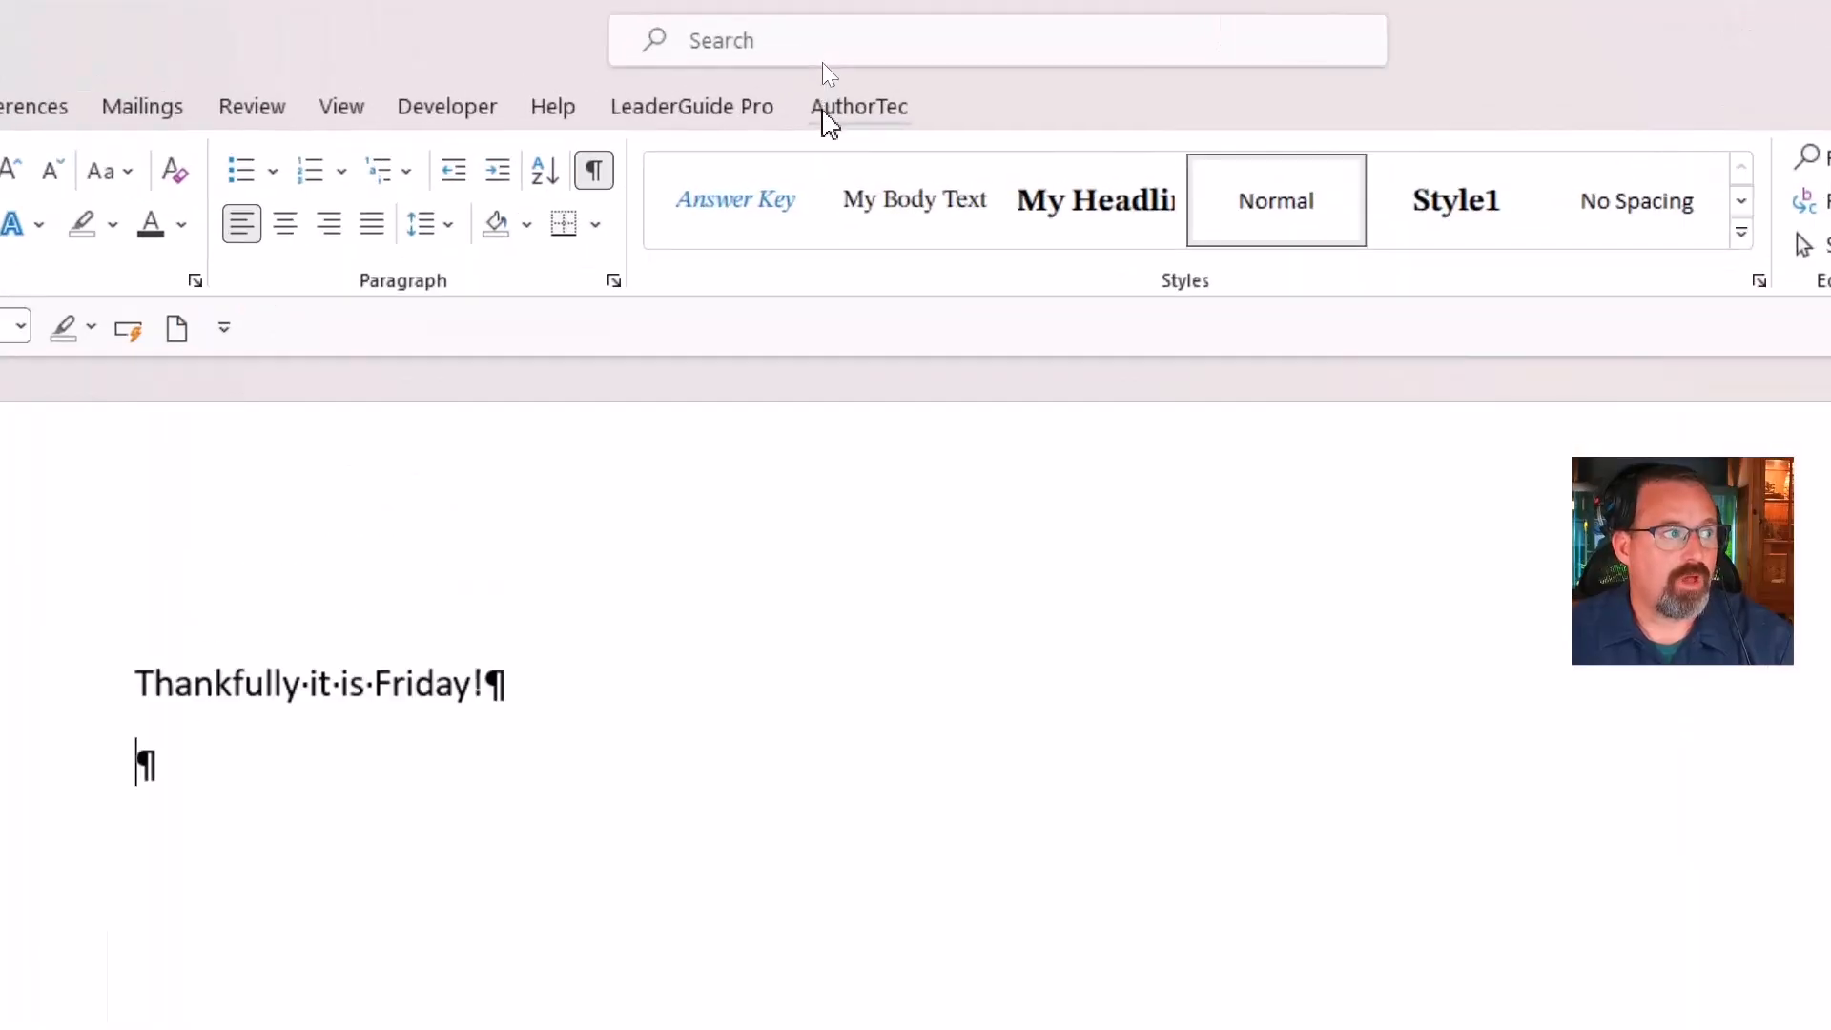
- Start AuthorTec's backup of AutoCorrect and AutoText entries, including all plain text AutoCorrects, formatted AutoCorrects and formatted AutoText
left_click(824, 66)
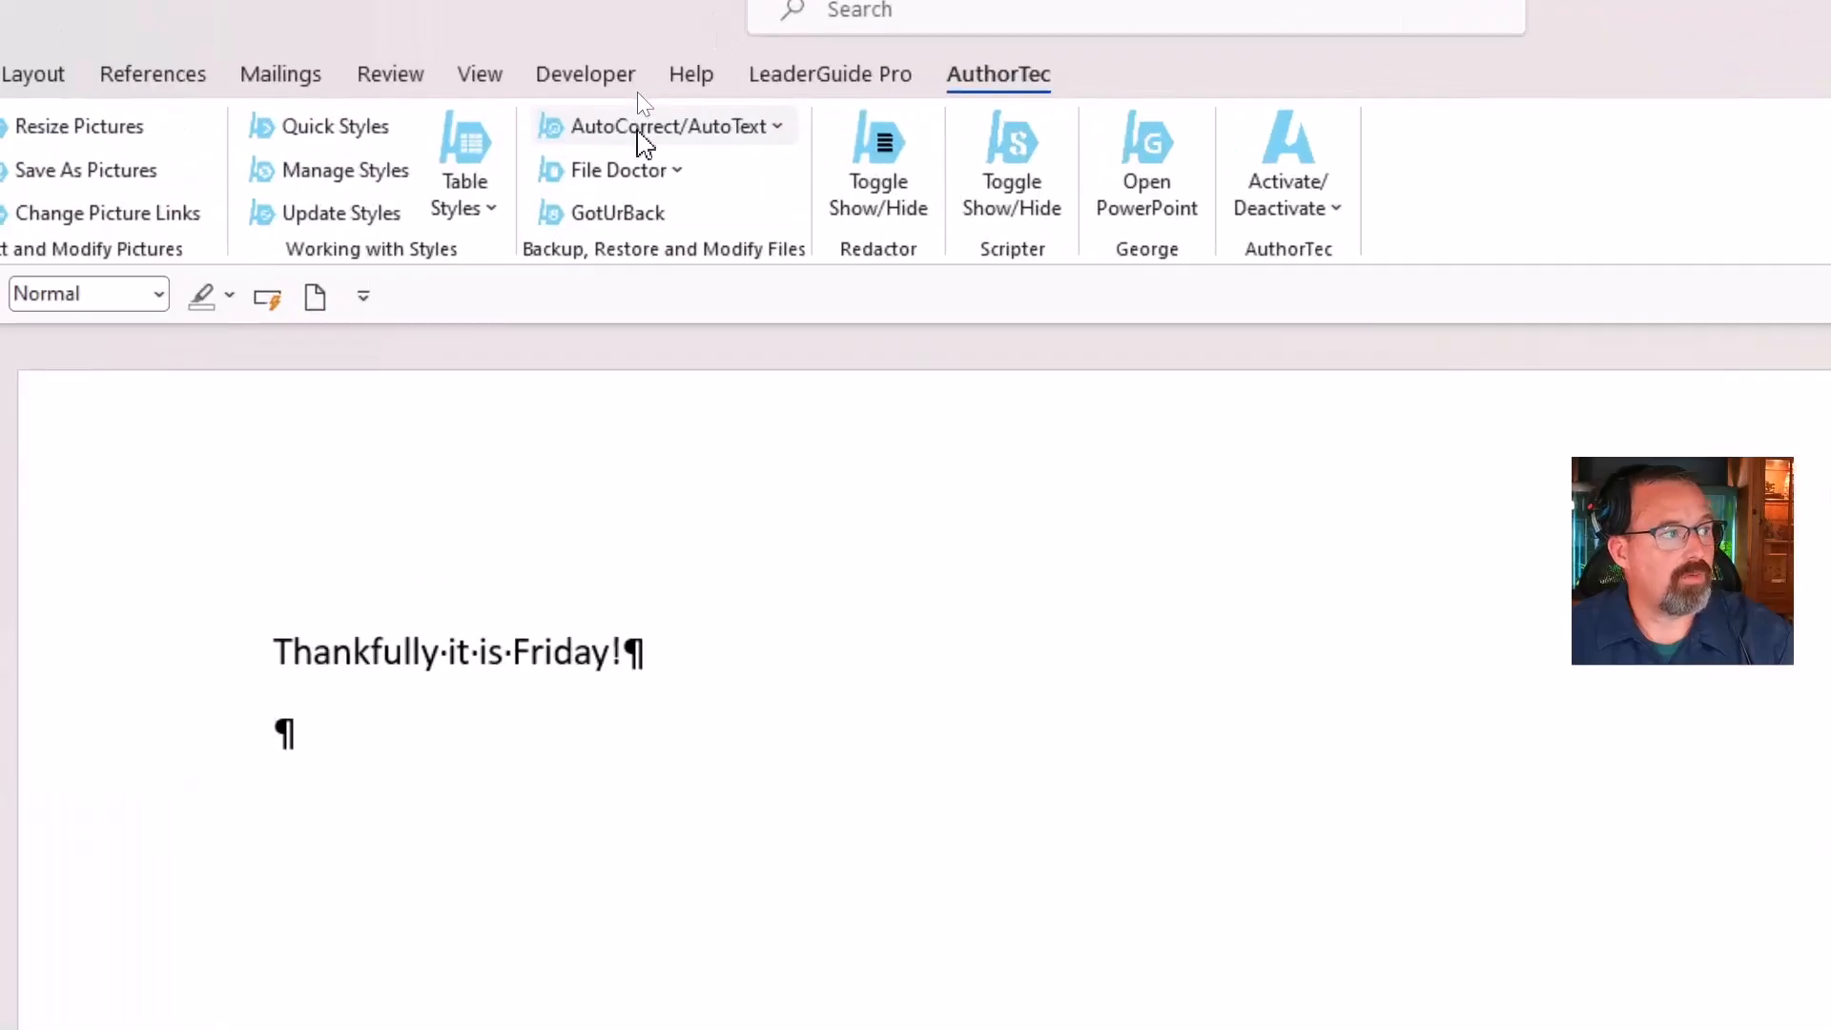
left_click(640, 134)
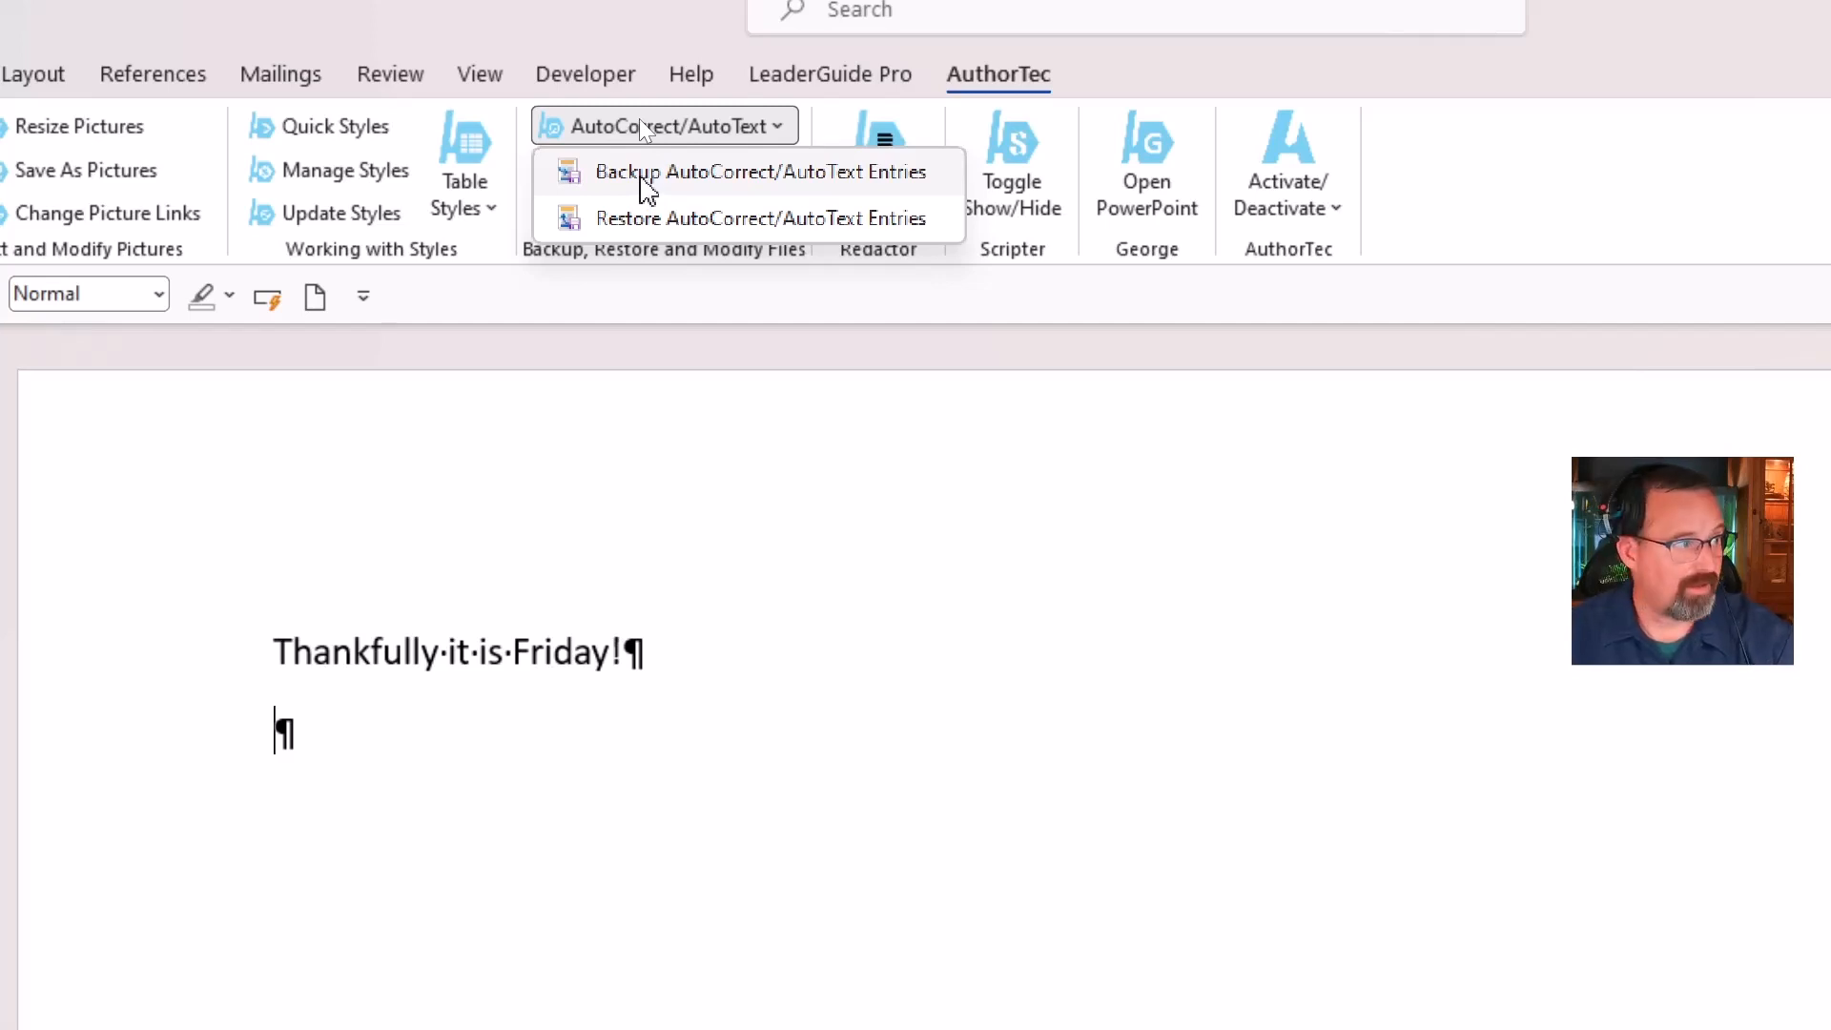
left_click(647, 183)
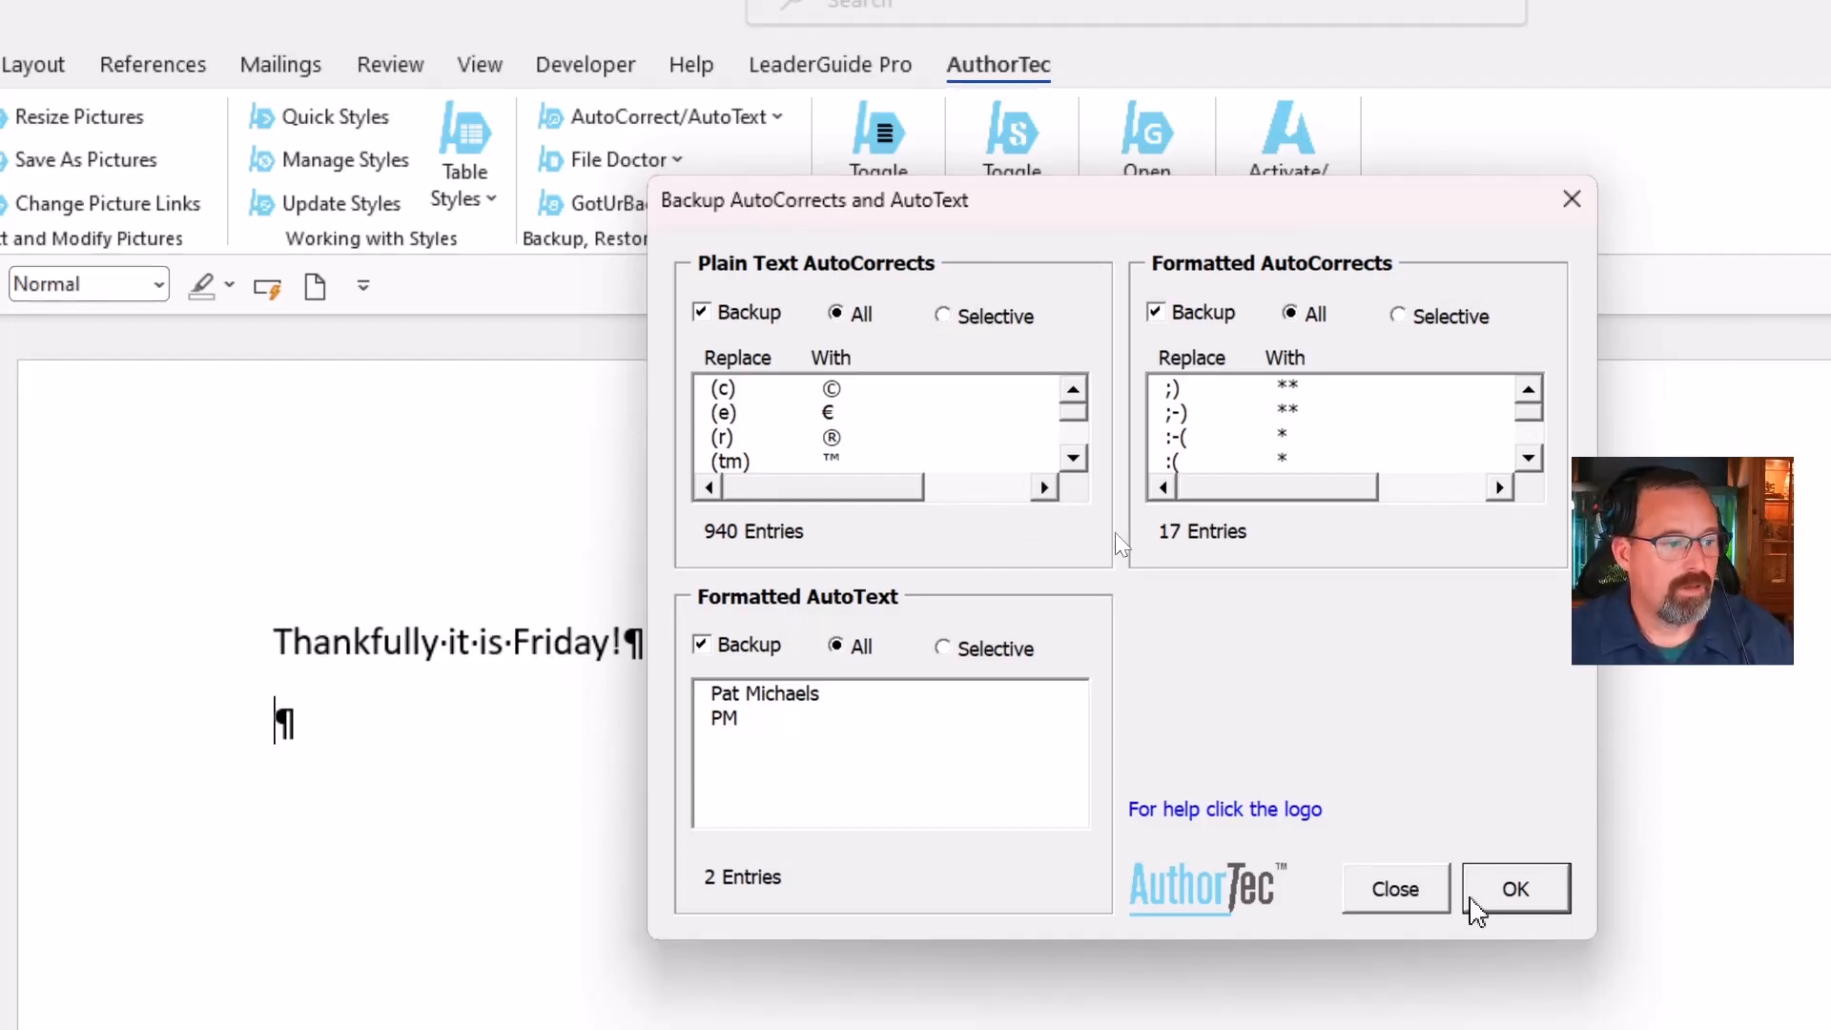
left_click(1487, 892)
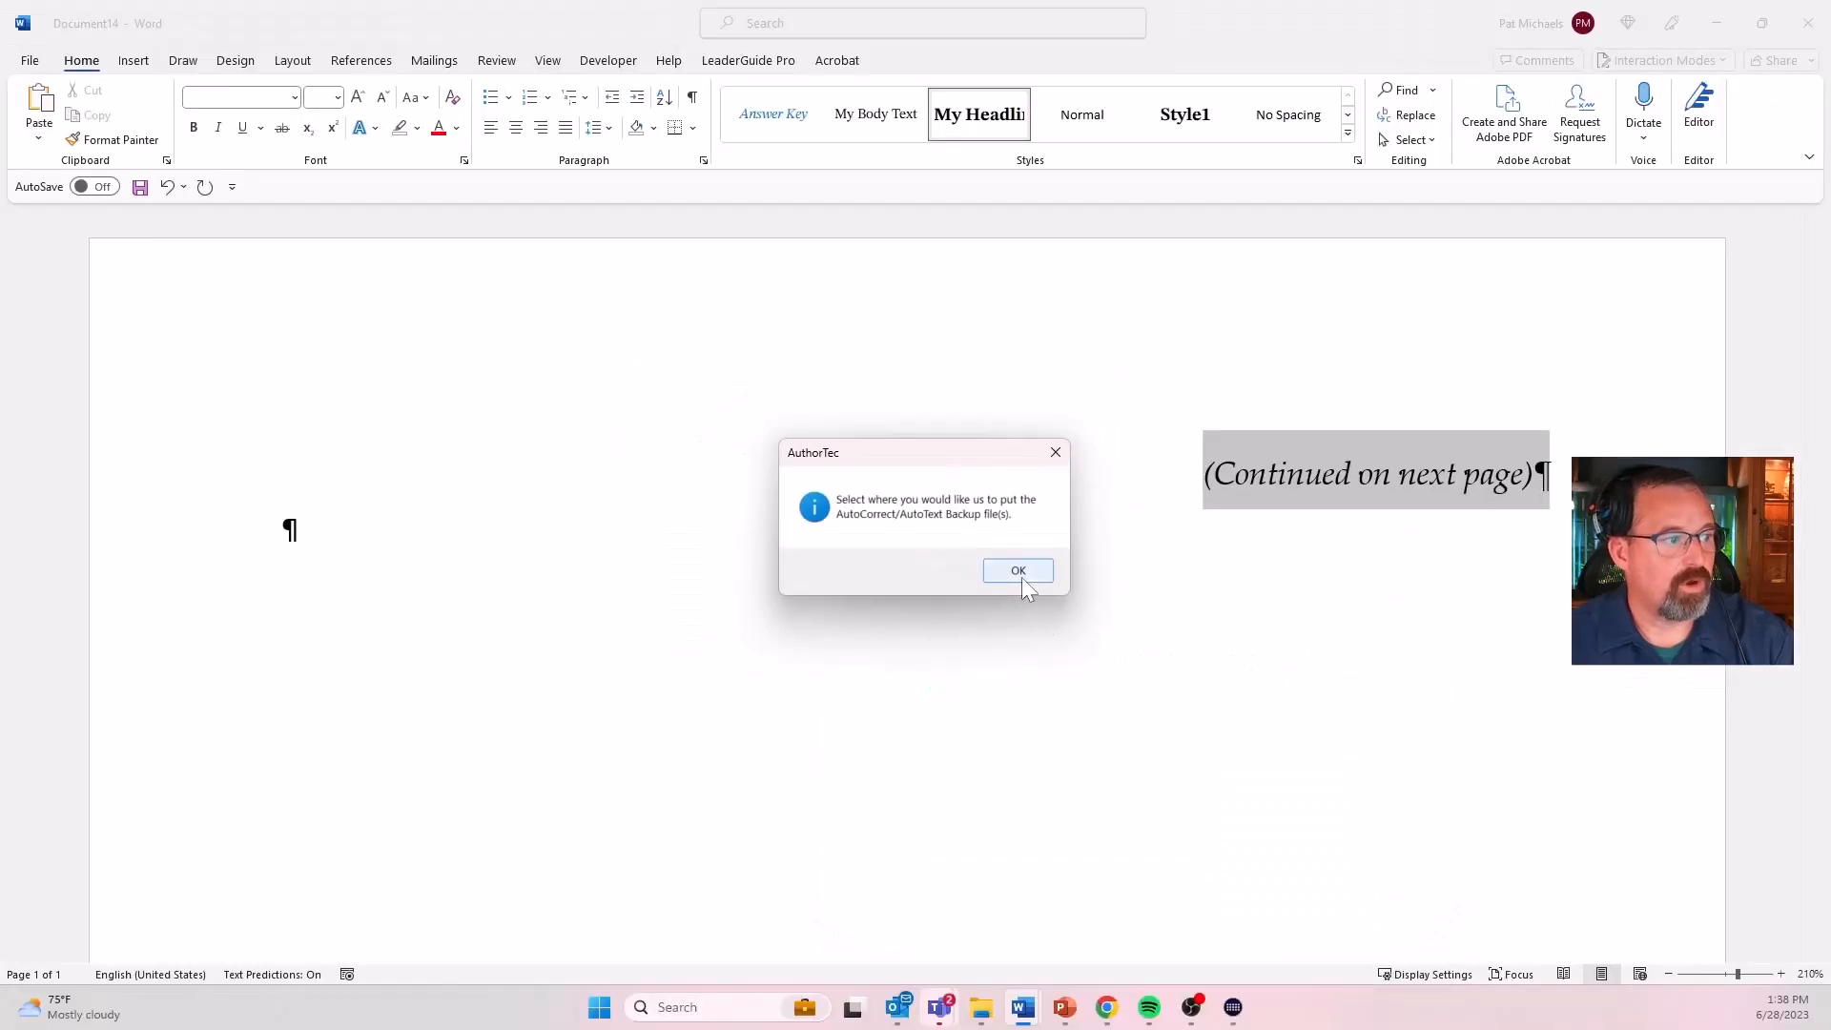
- Save the AutoCorrect and AutoText backup files to the Downloads folder and finish the backup
left_click(1019, 573)
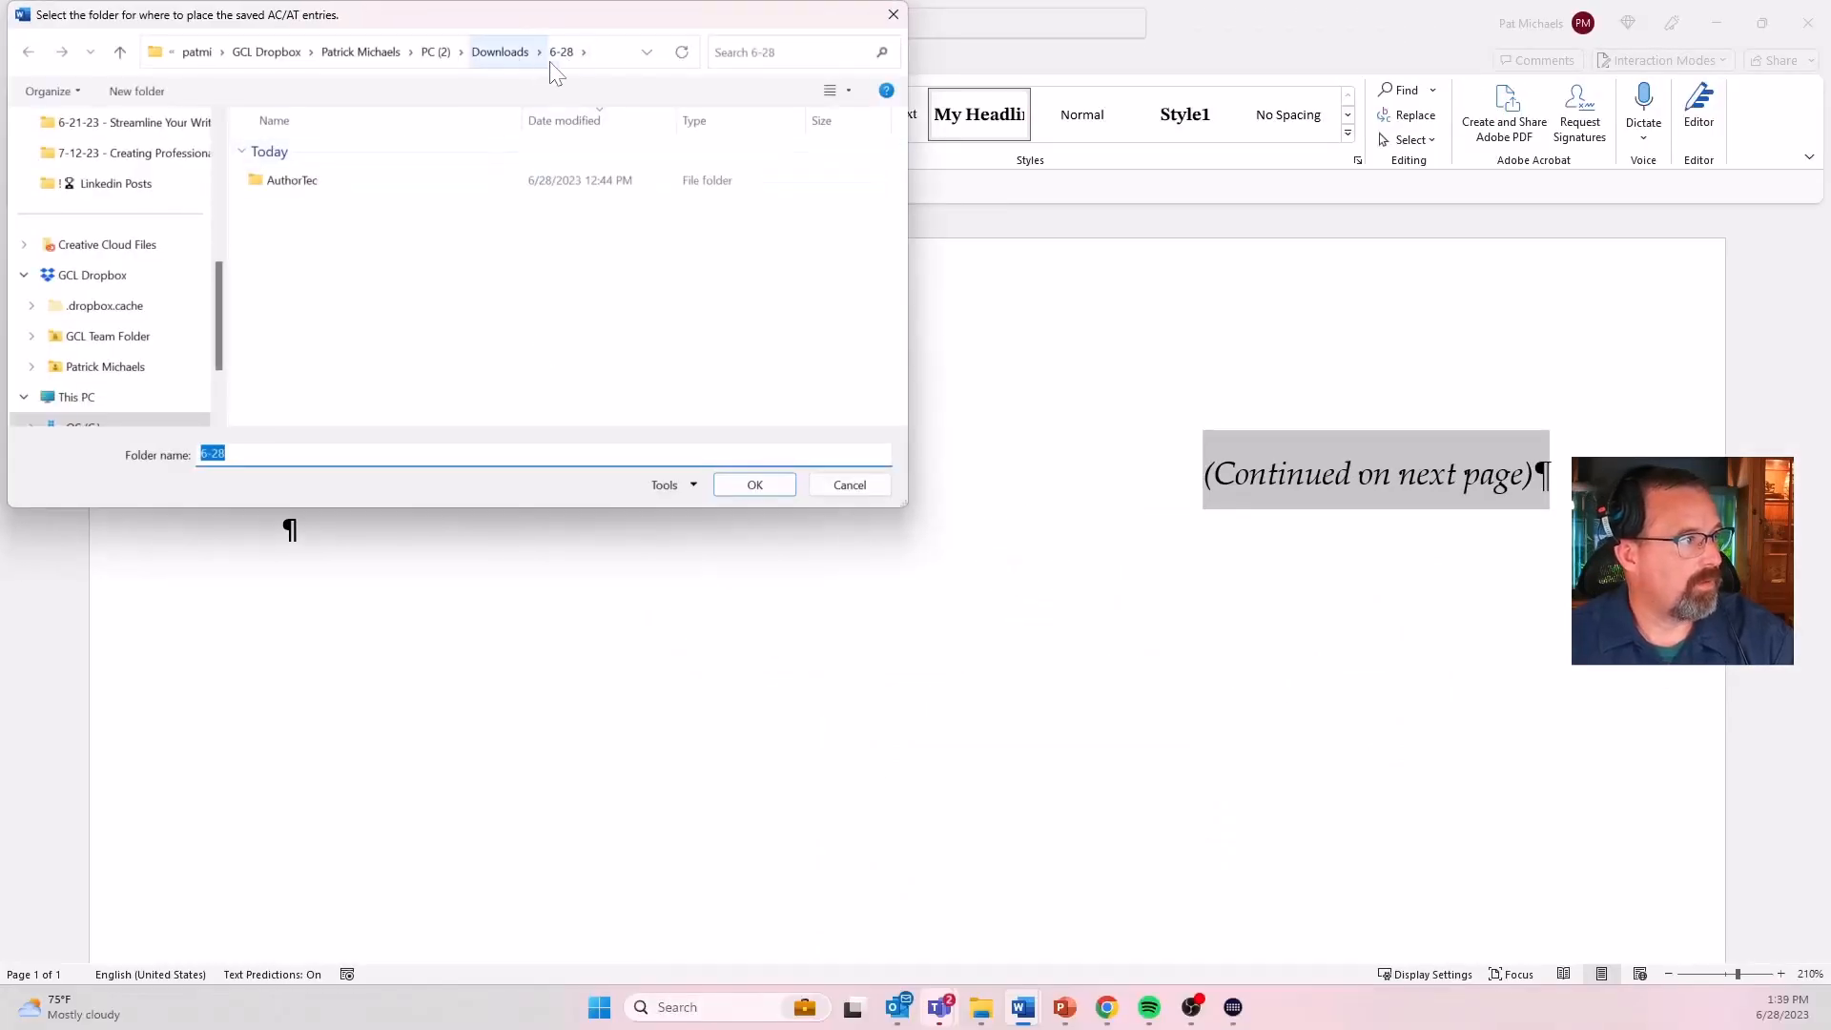
left_click(752, 487)
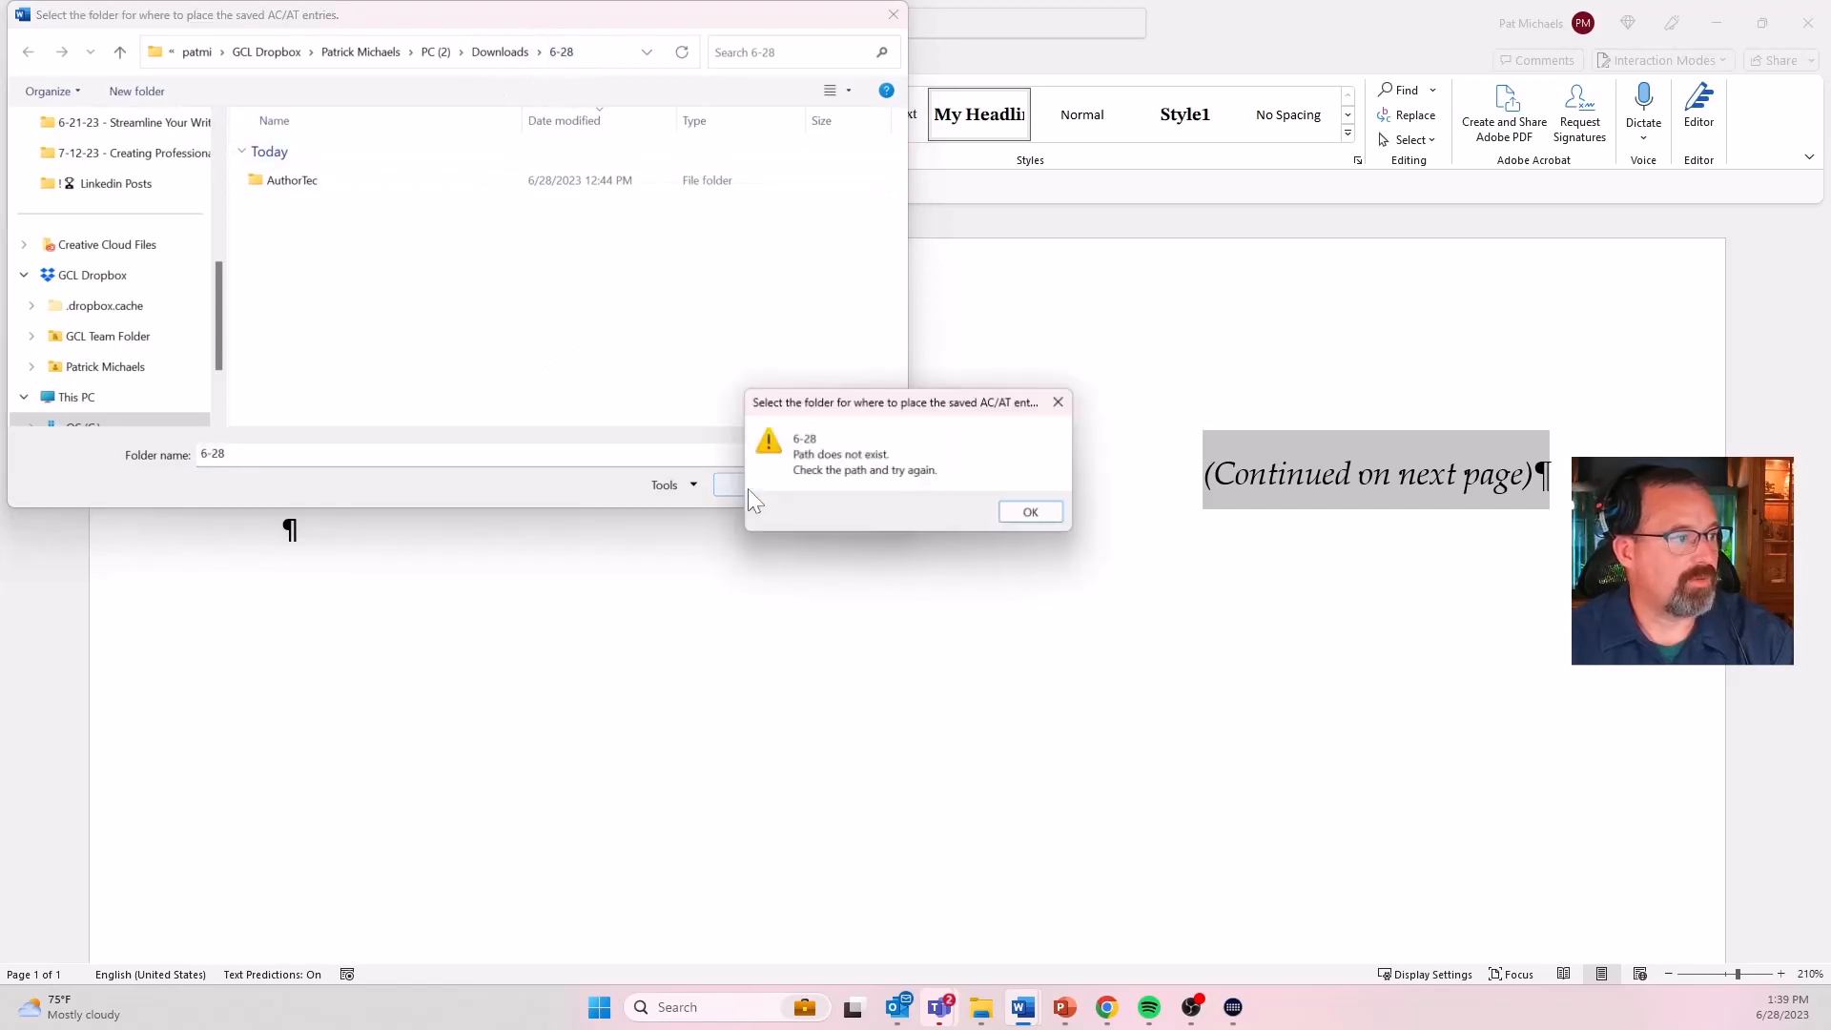
left_click(1031, 513)
scroll(119, 301, "up", 1)
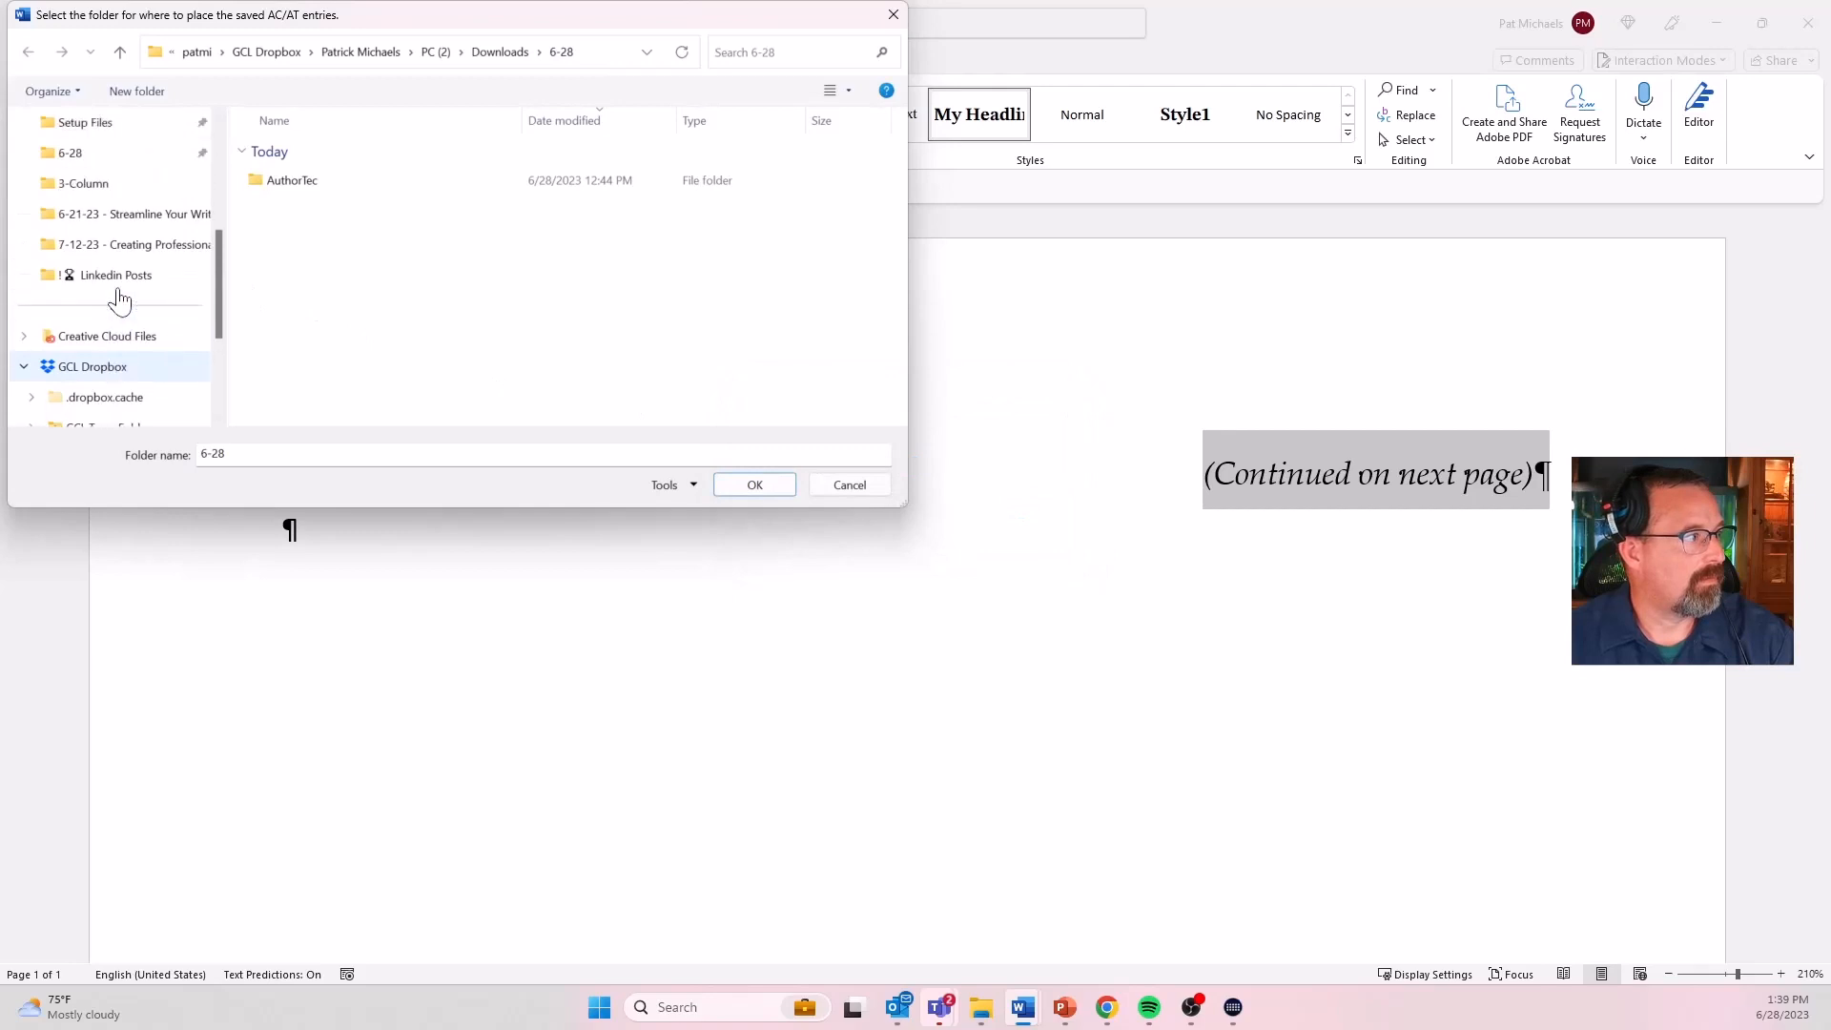
scroll(99, 213, "up", 2)
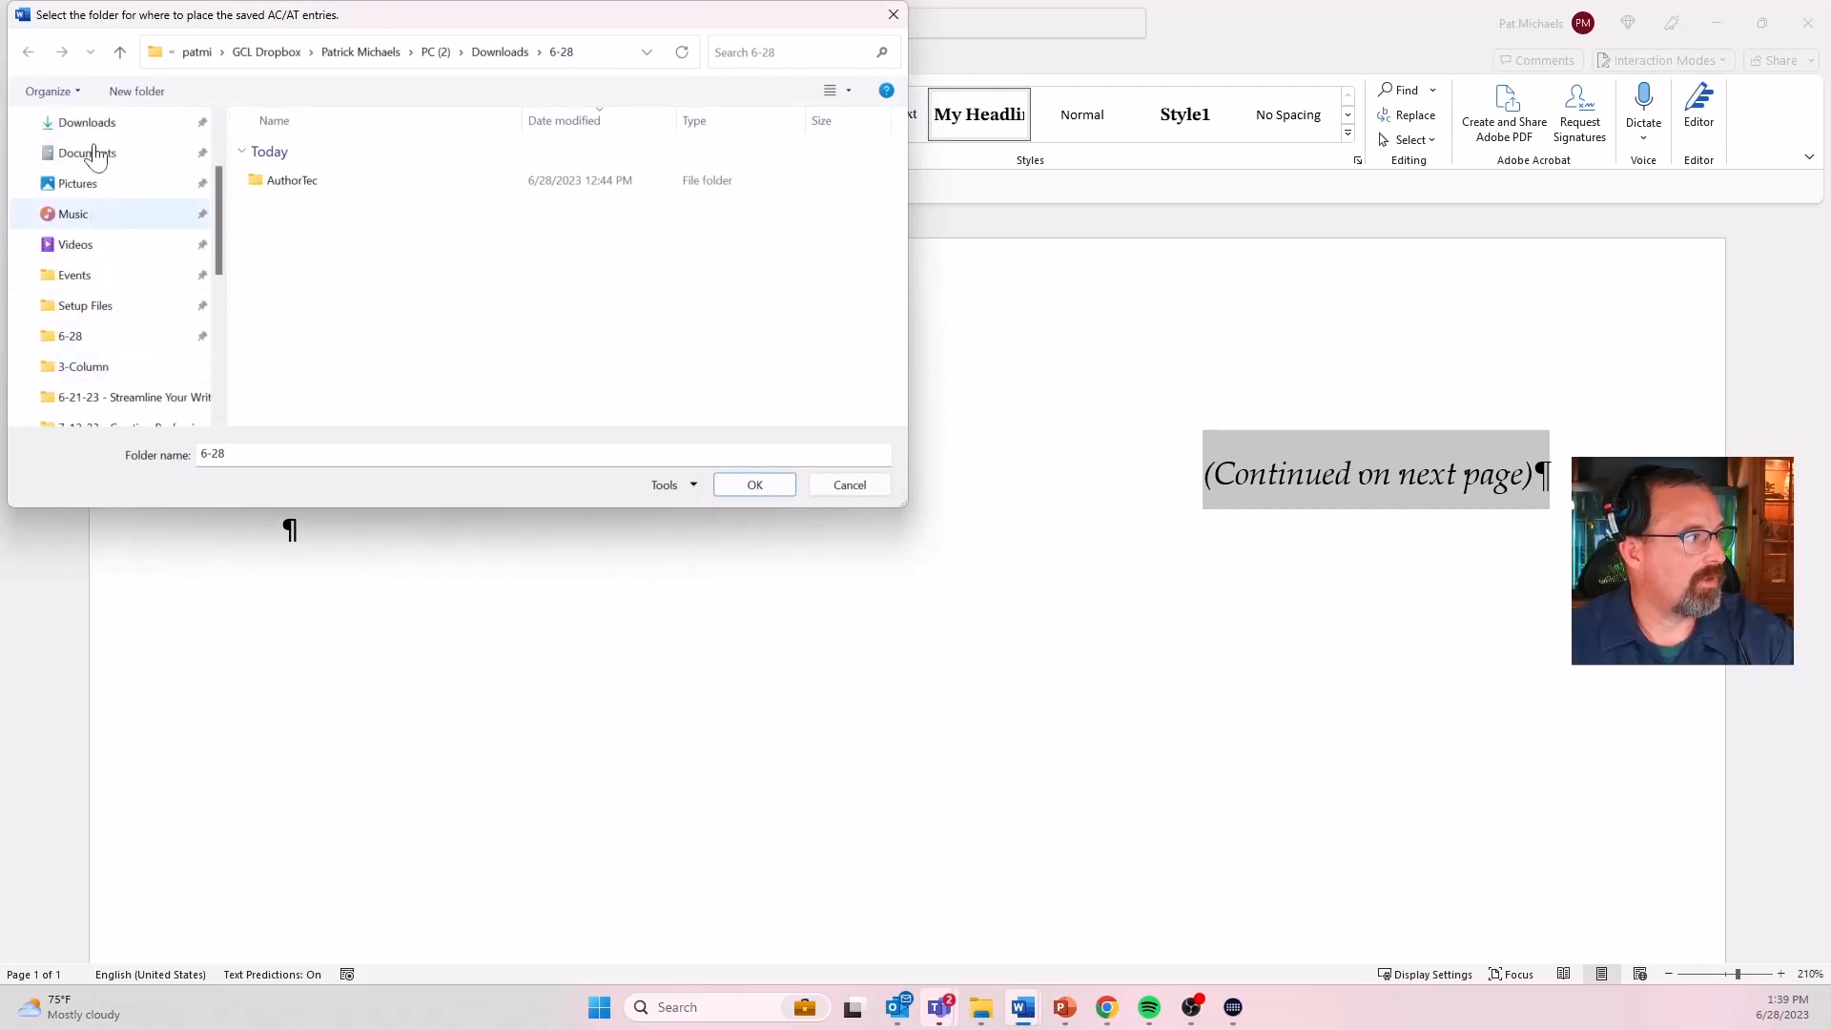
left_click(88, 123)
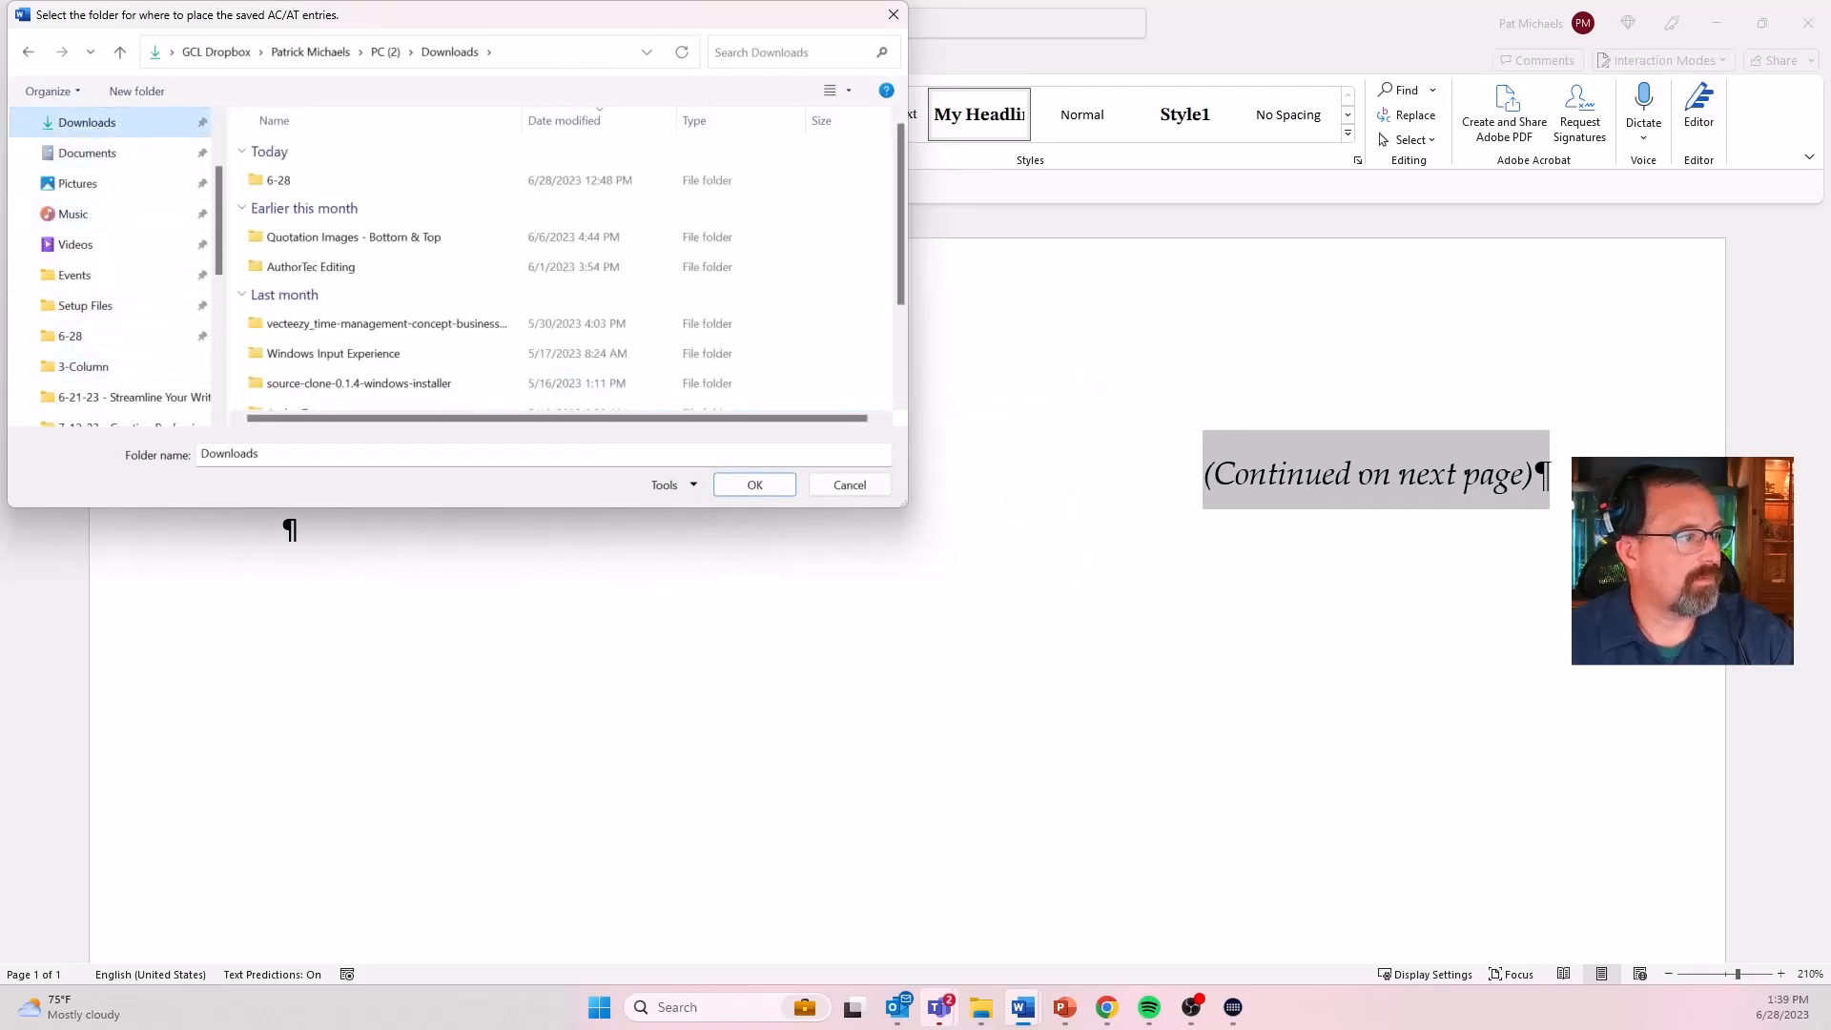
left_click(754, 484)
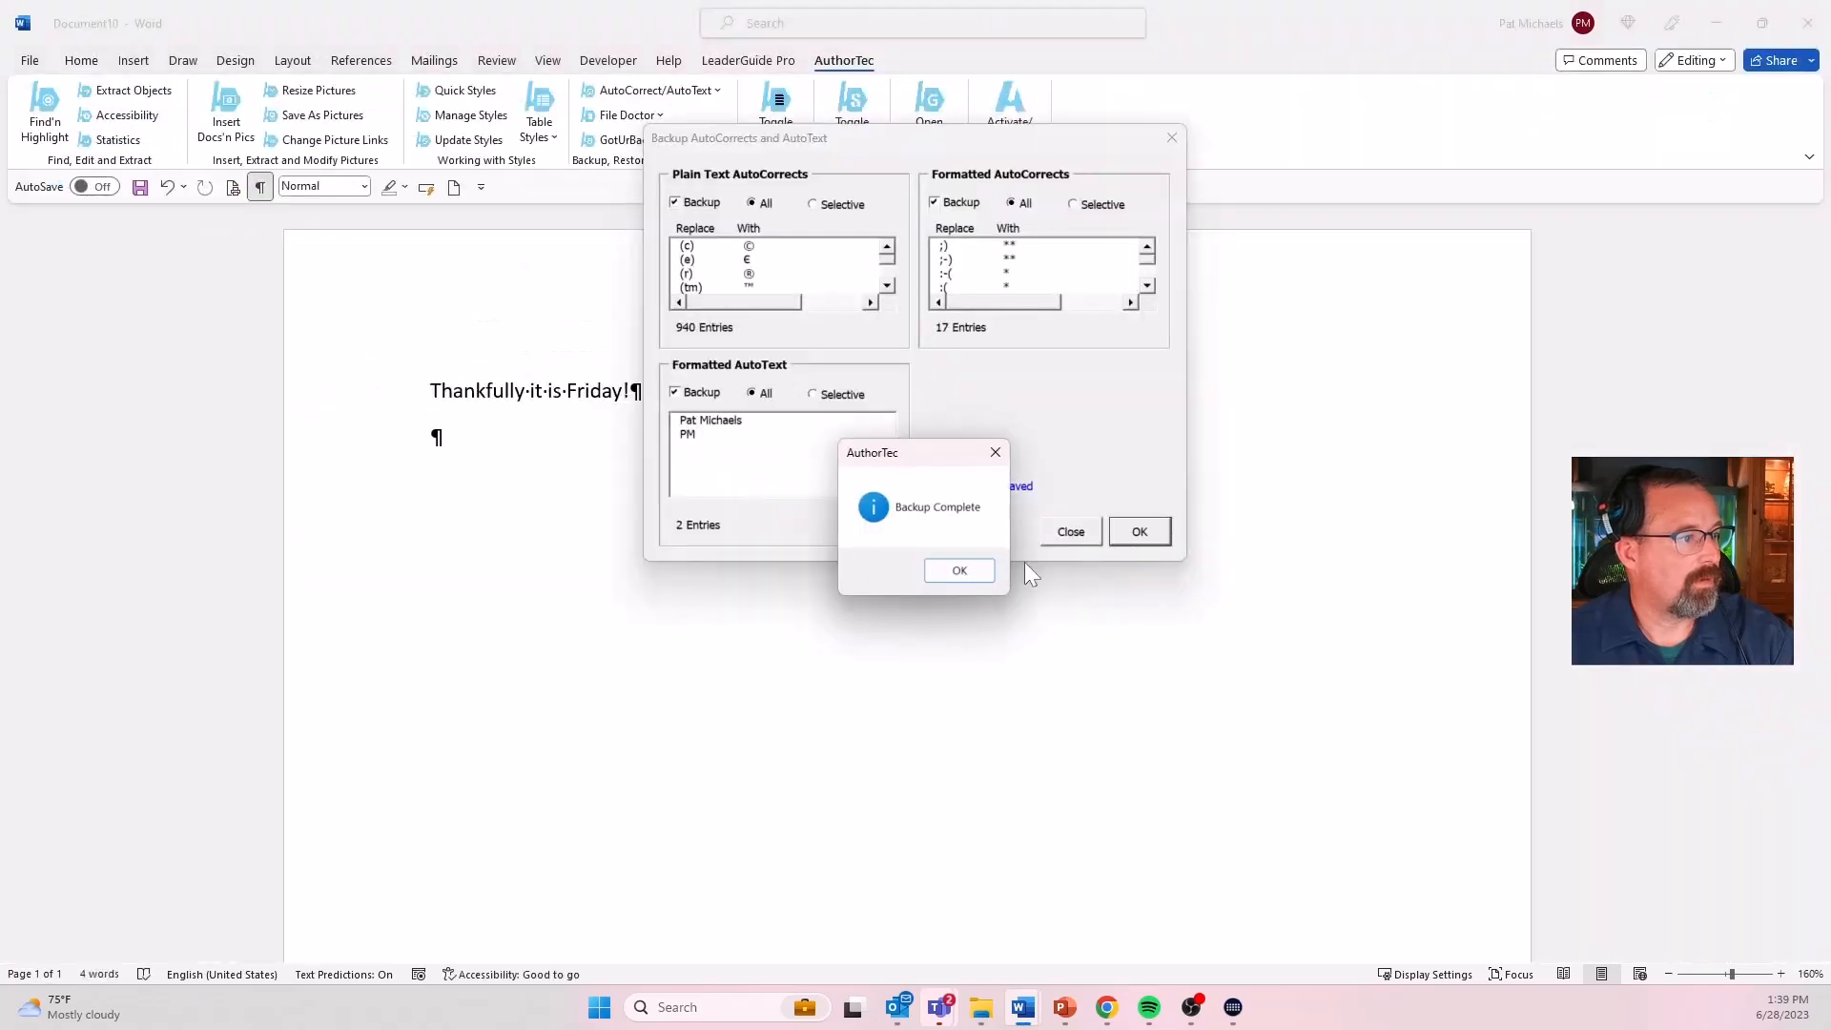
left_click(959, 571)
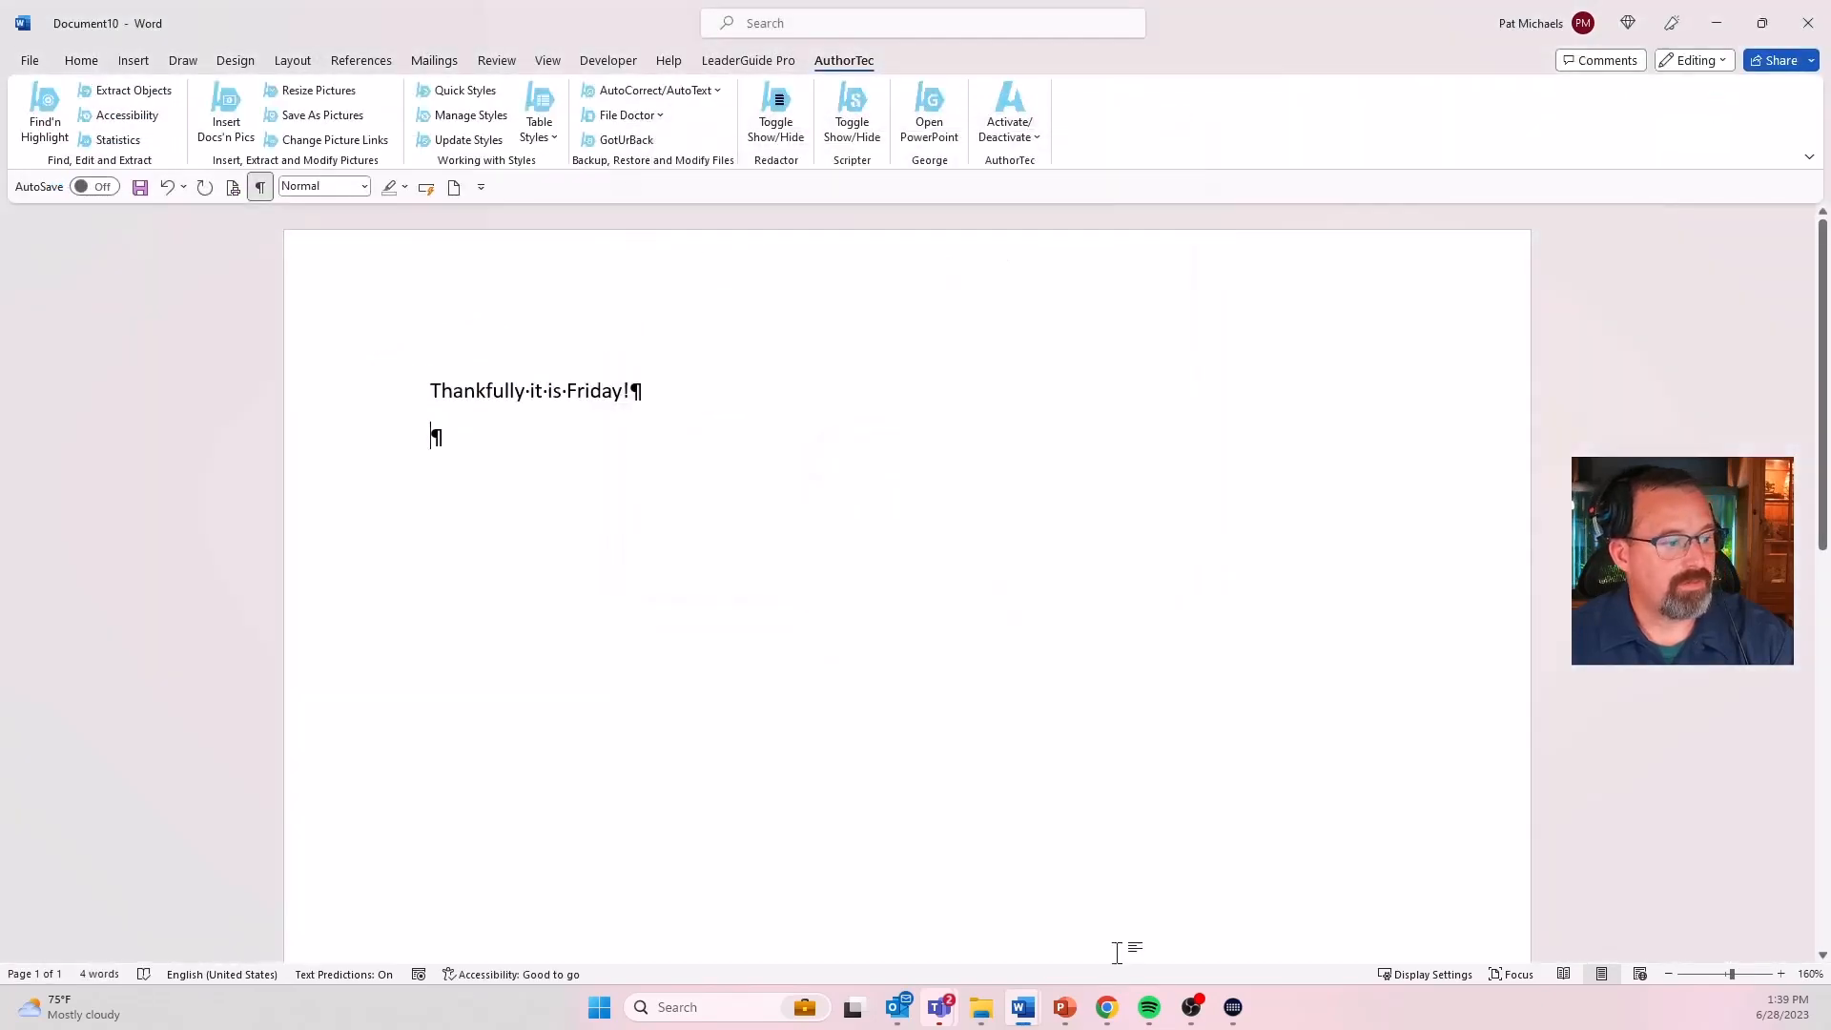
- Switch to File Explorer to check the backup files in the Downloads folder and return to Word's AutoCorrect/AutoText commands
left_click(981, 1006)
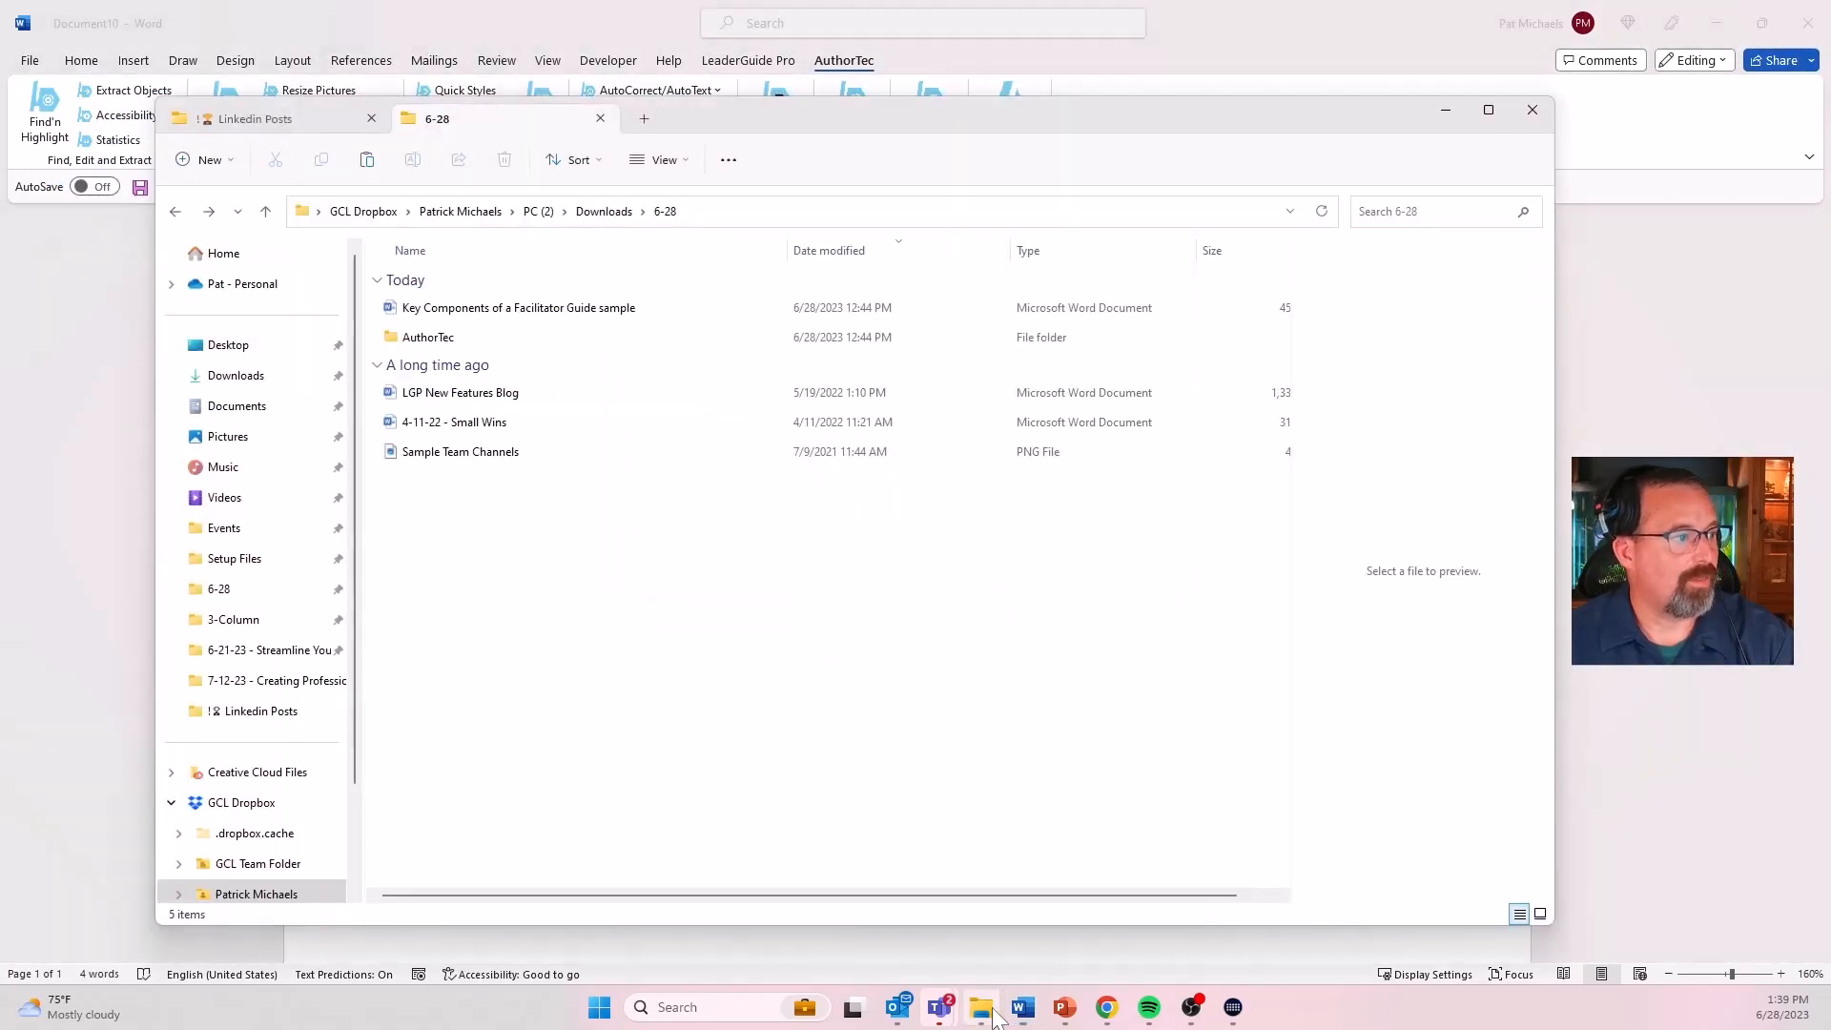
left_click(254, 388)
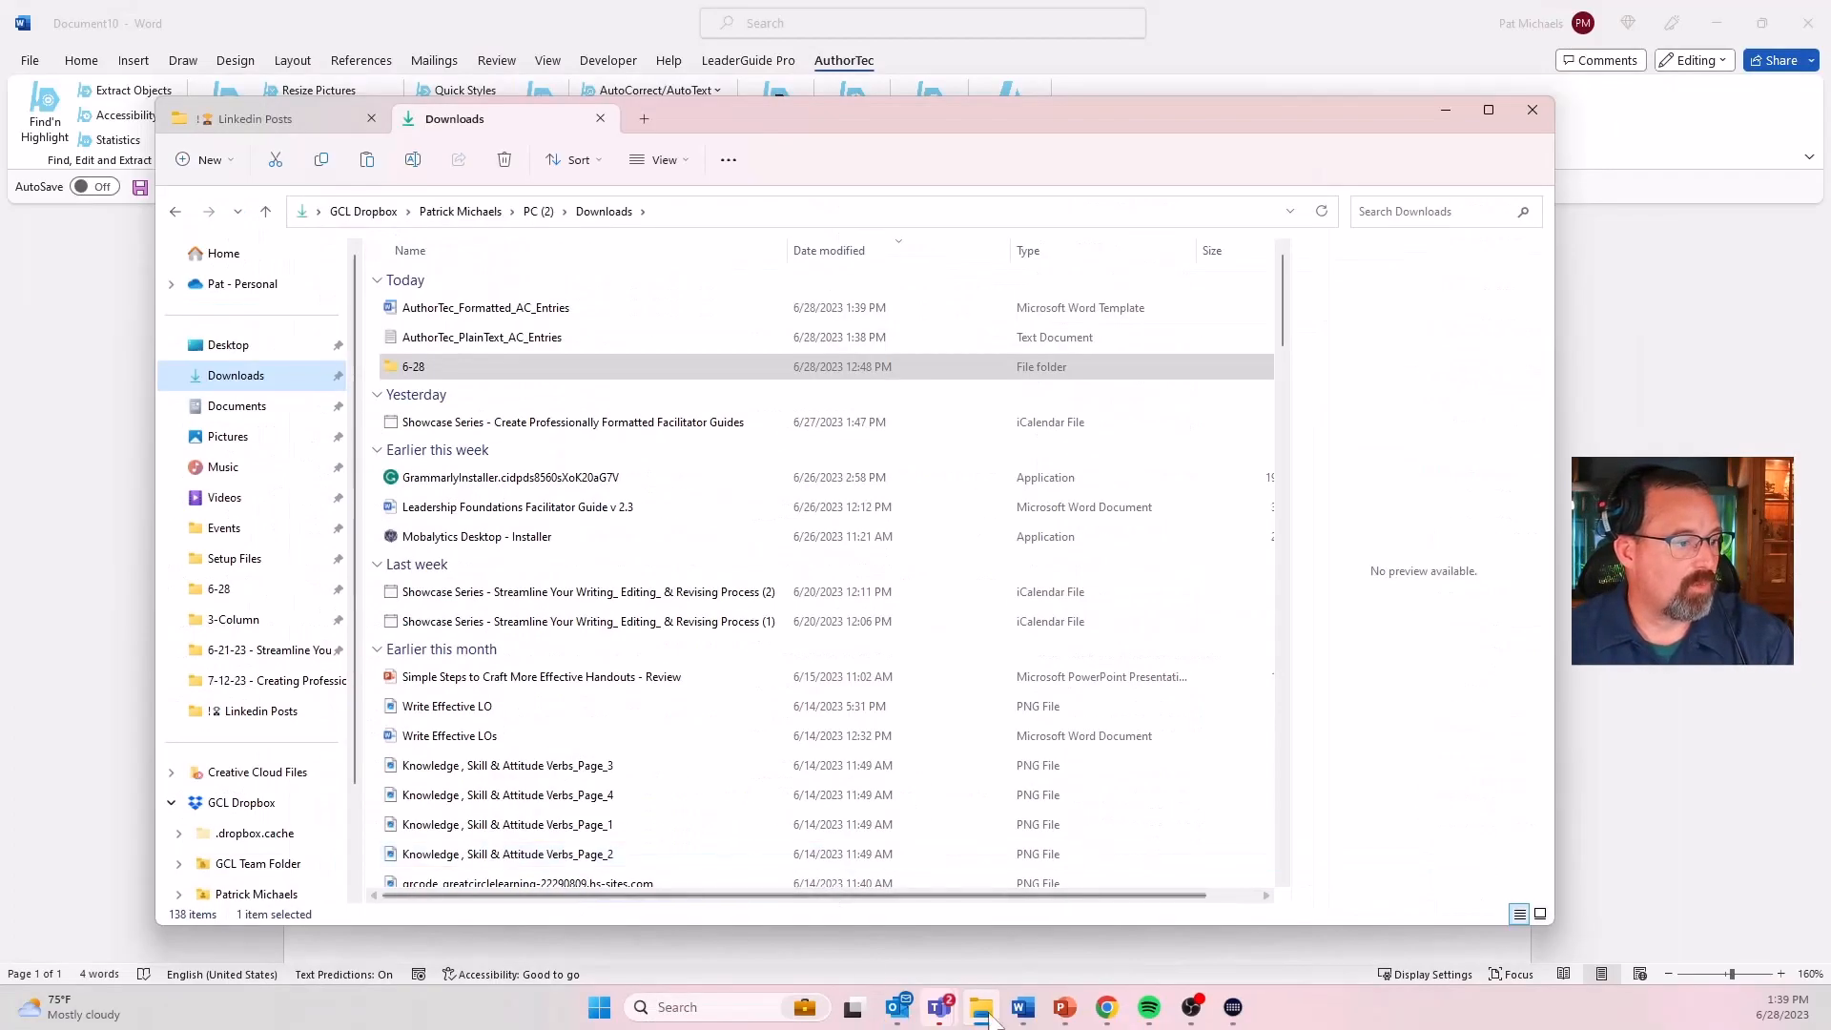
mouse_move(1028, 1016)
left_click(1058, 920)
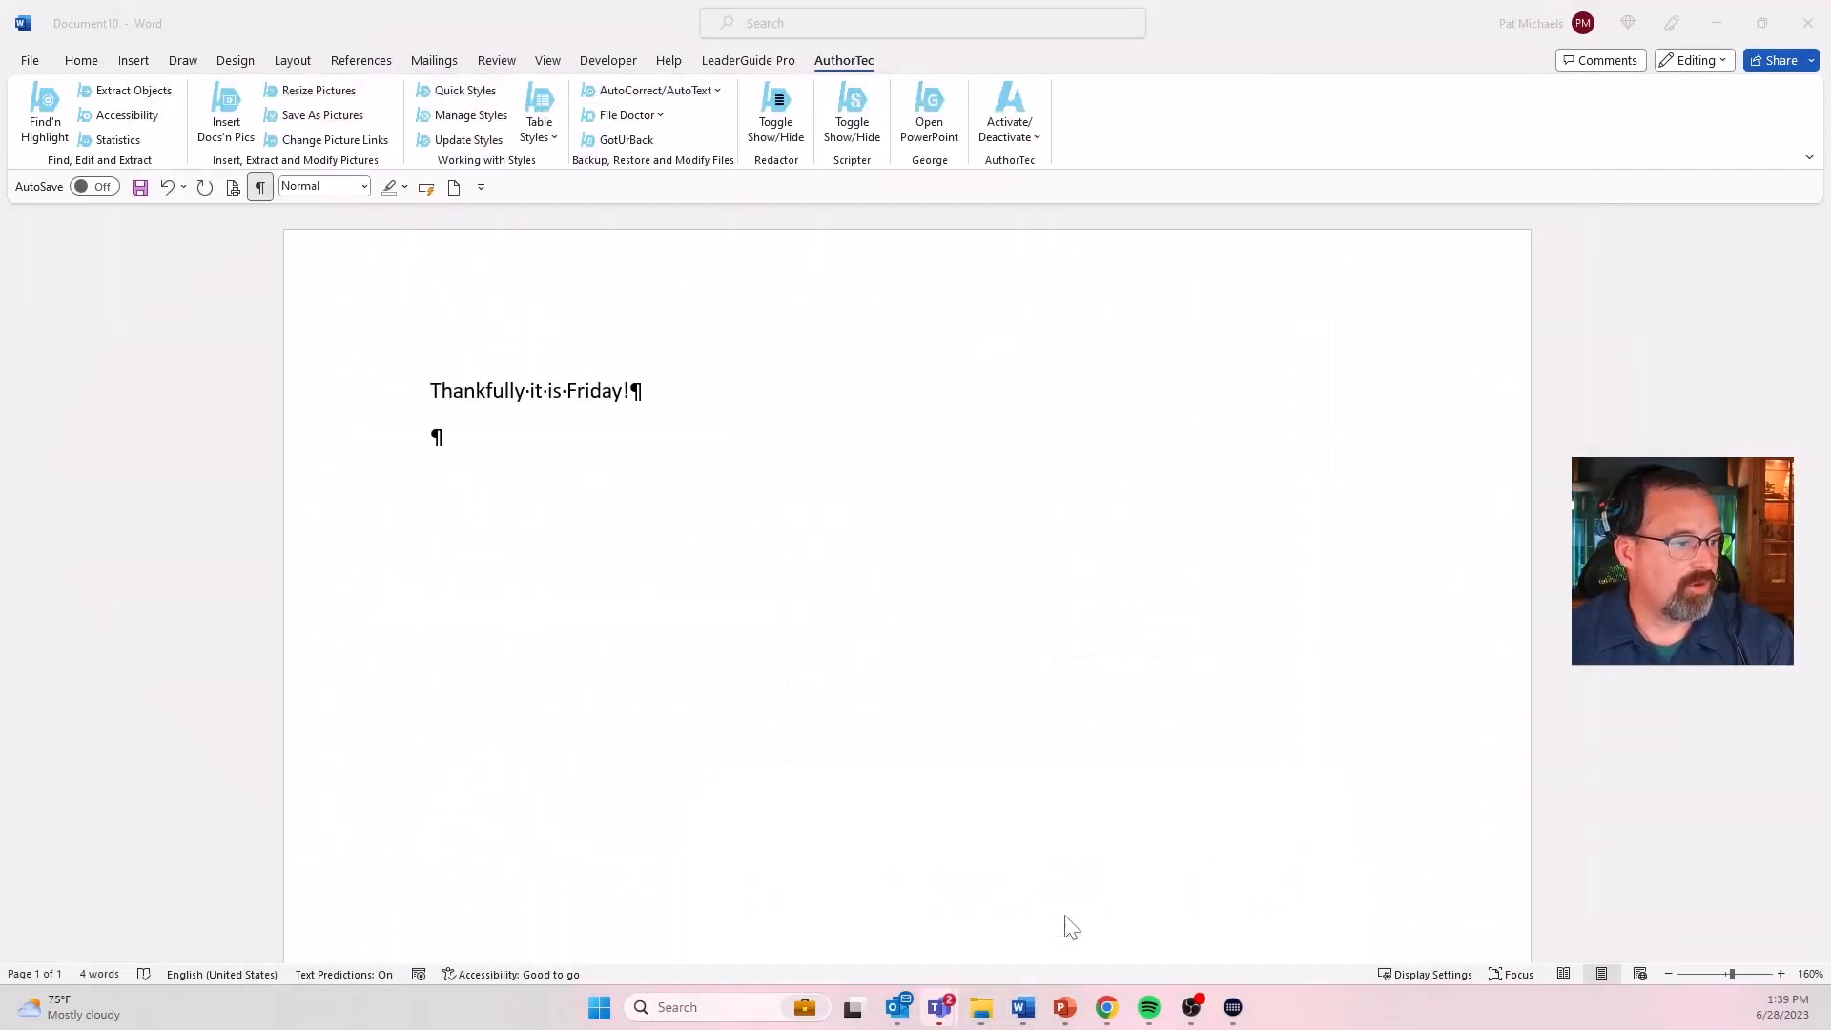
left_click(650, 92)
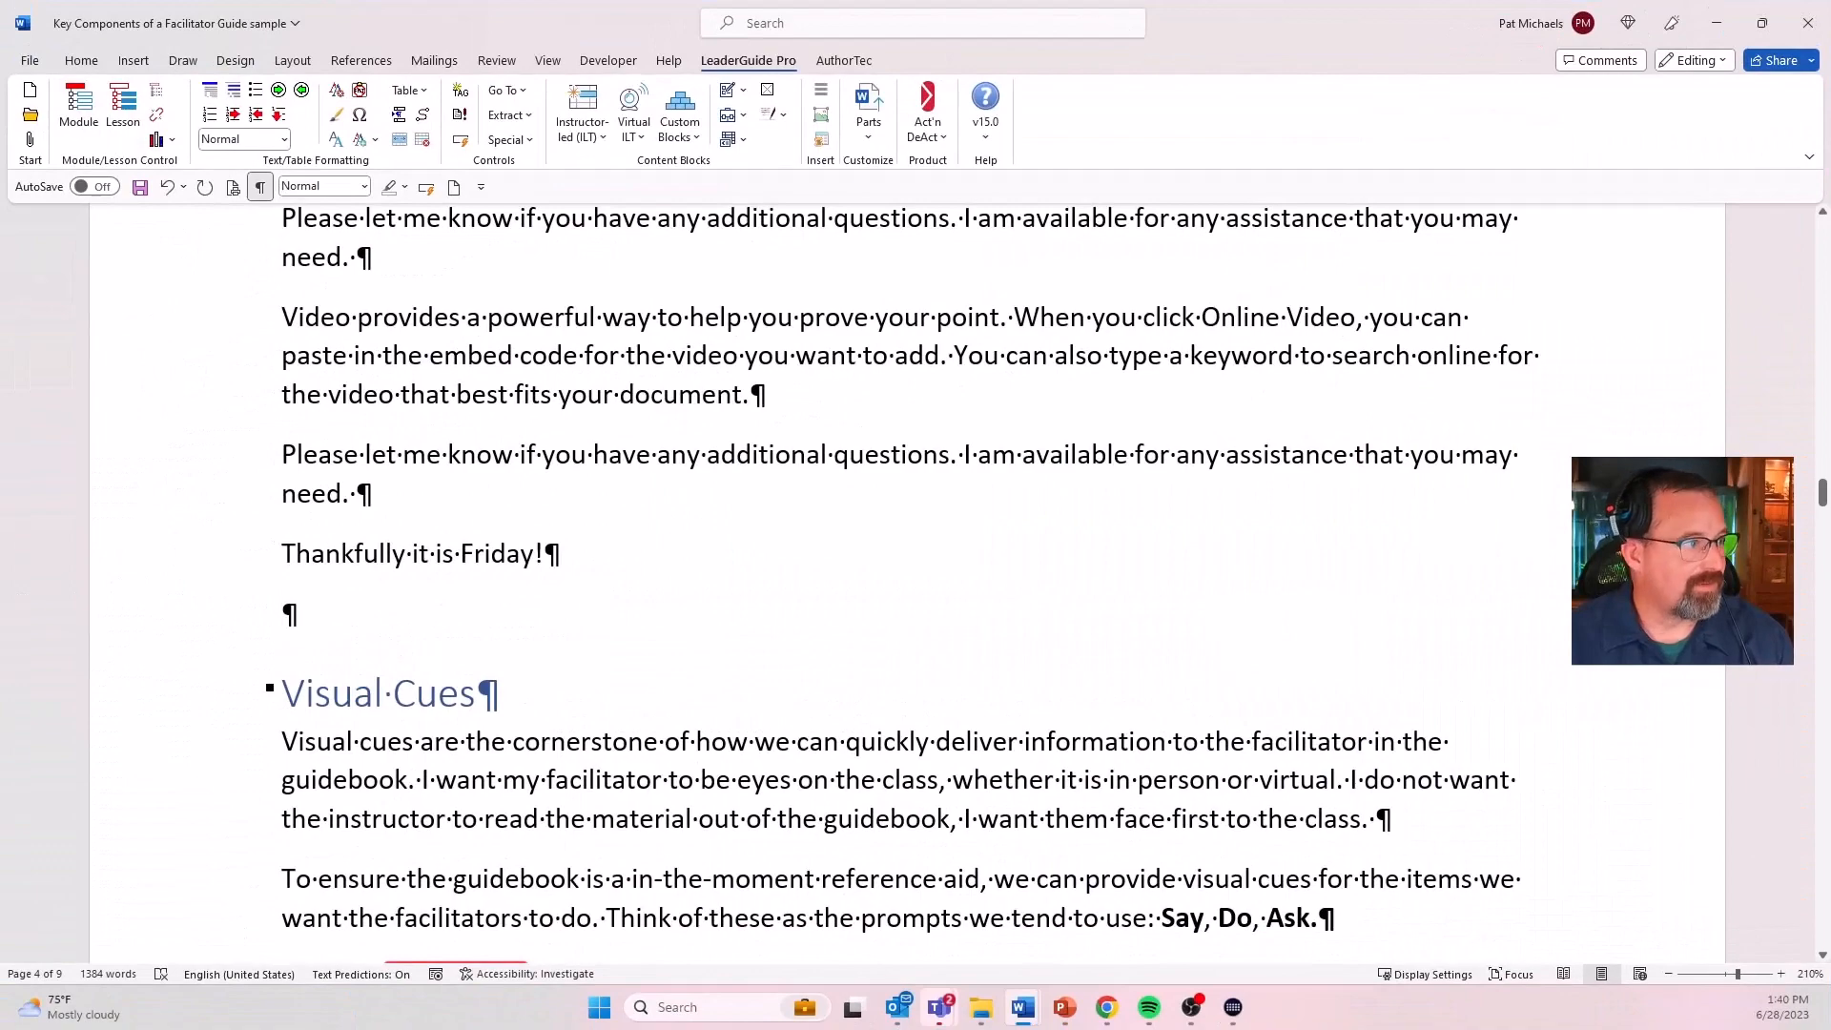
- Generate AuthorTec's Statistics for the "Key Components of a Facilitator Guide sample" document and bring the report into view
scroll(906, 581, "down", 7)
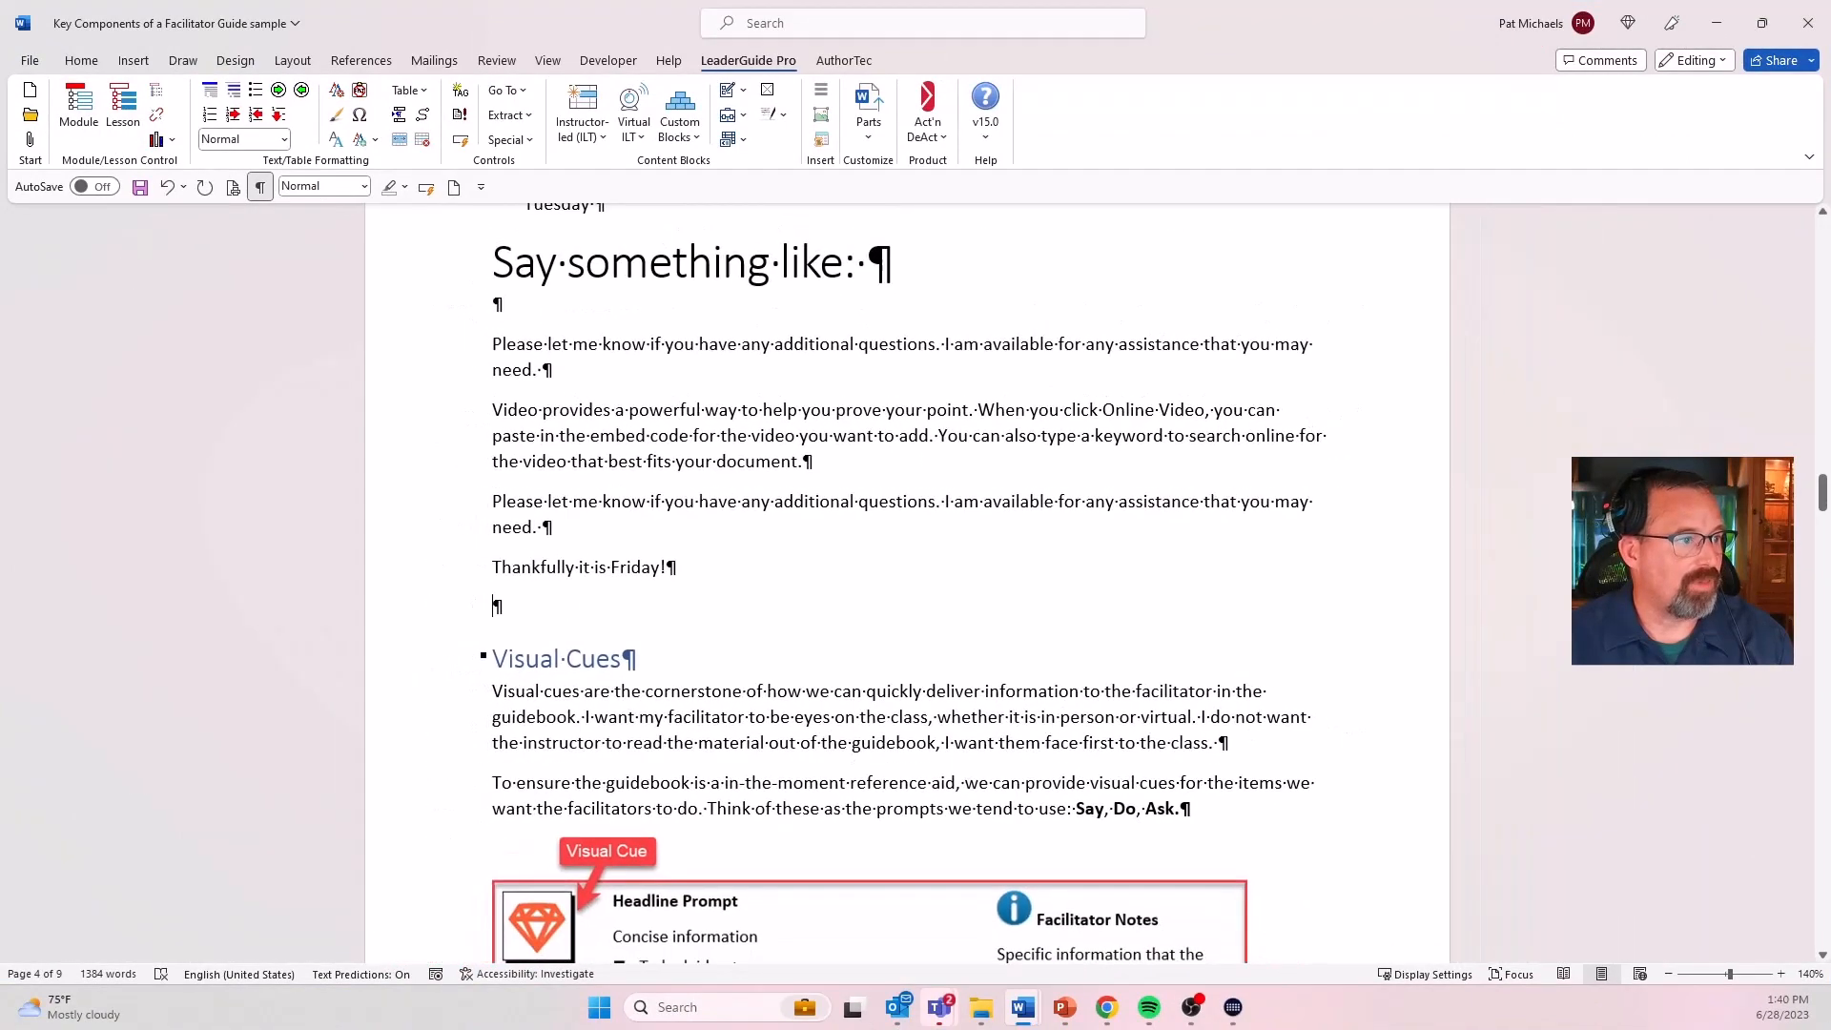
scroll(1217, 387, "up", 15)
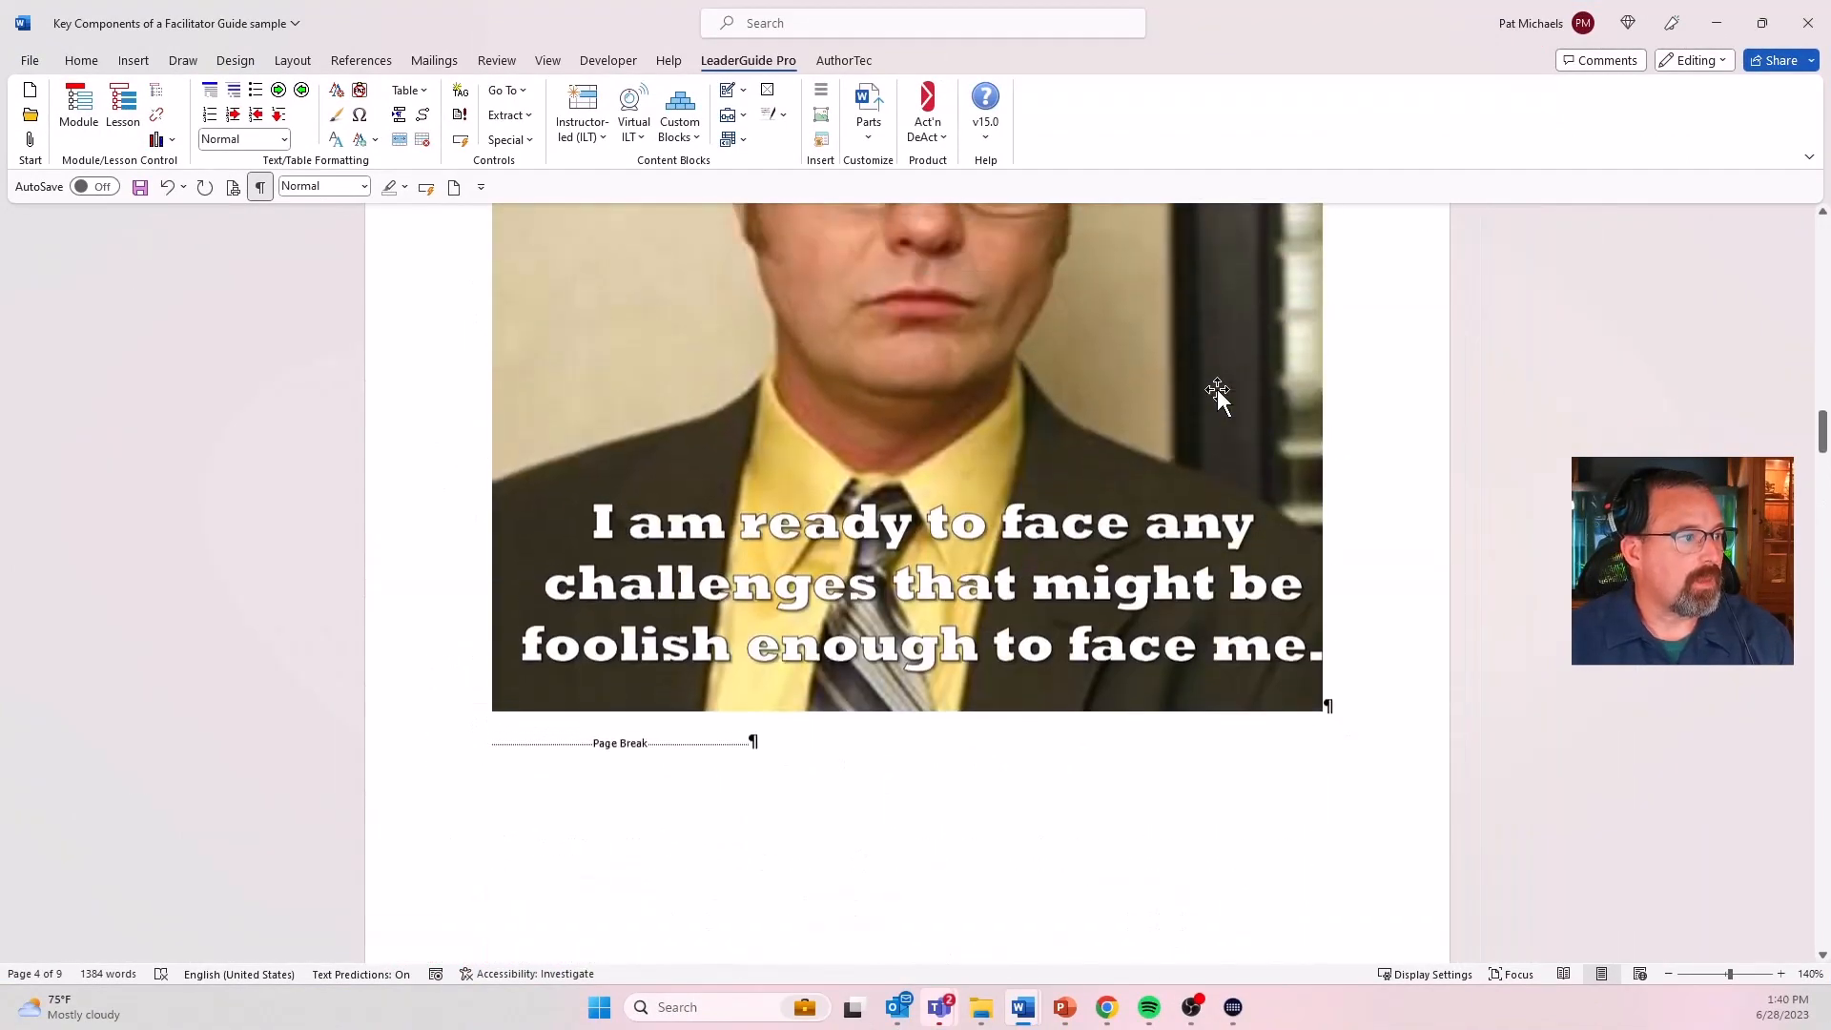
scroll(1216, 387, "up", 15)
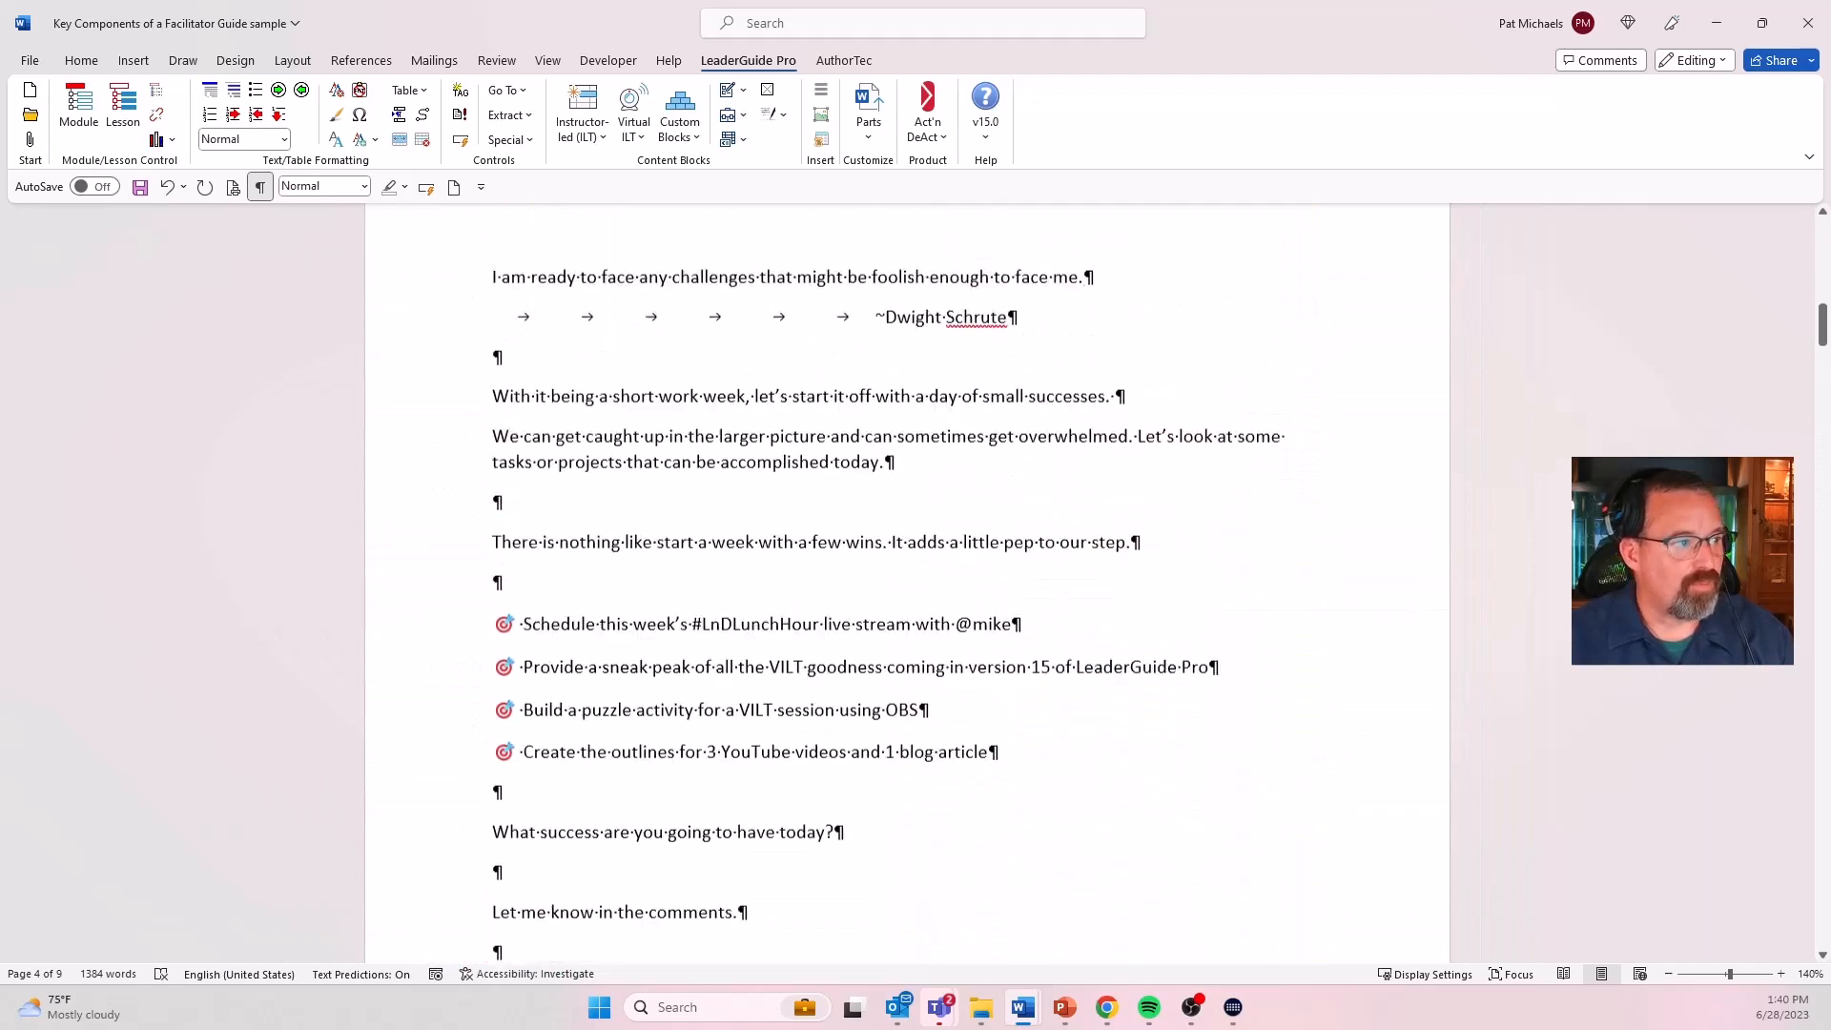
scroll(906, 572, "up", 6)
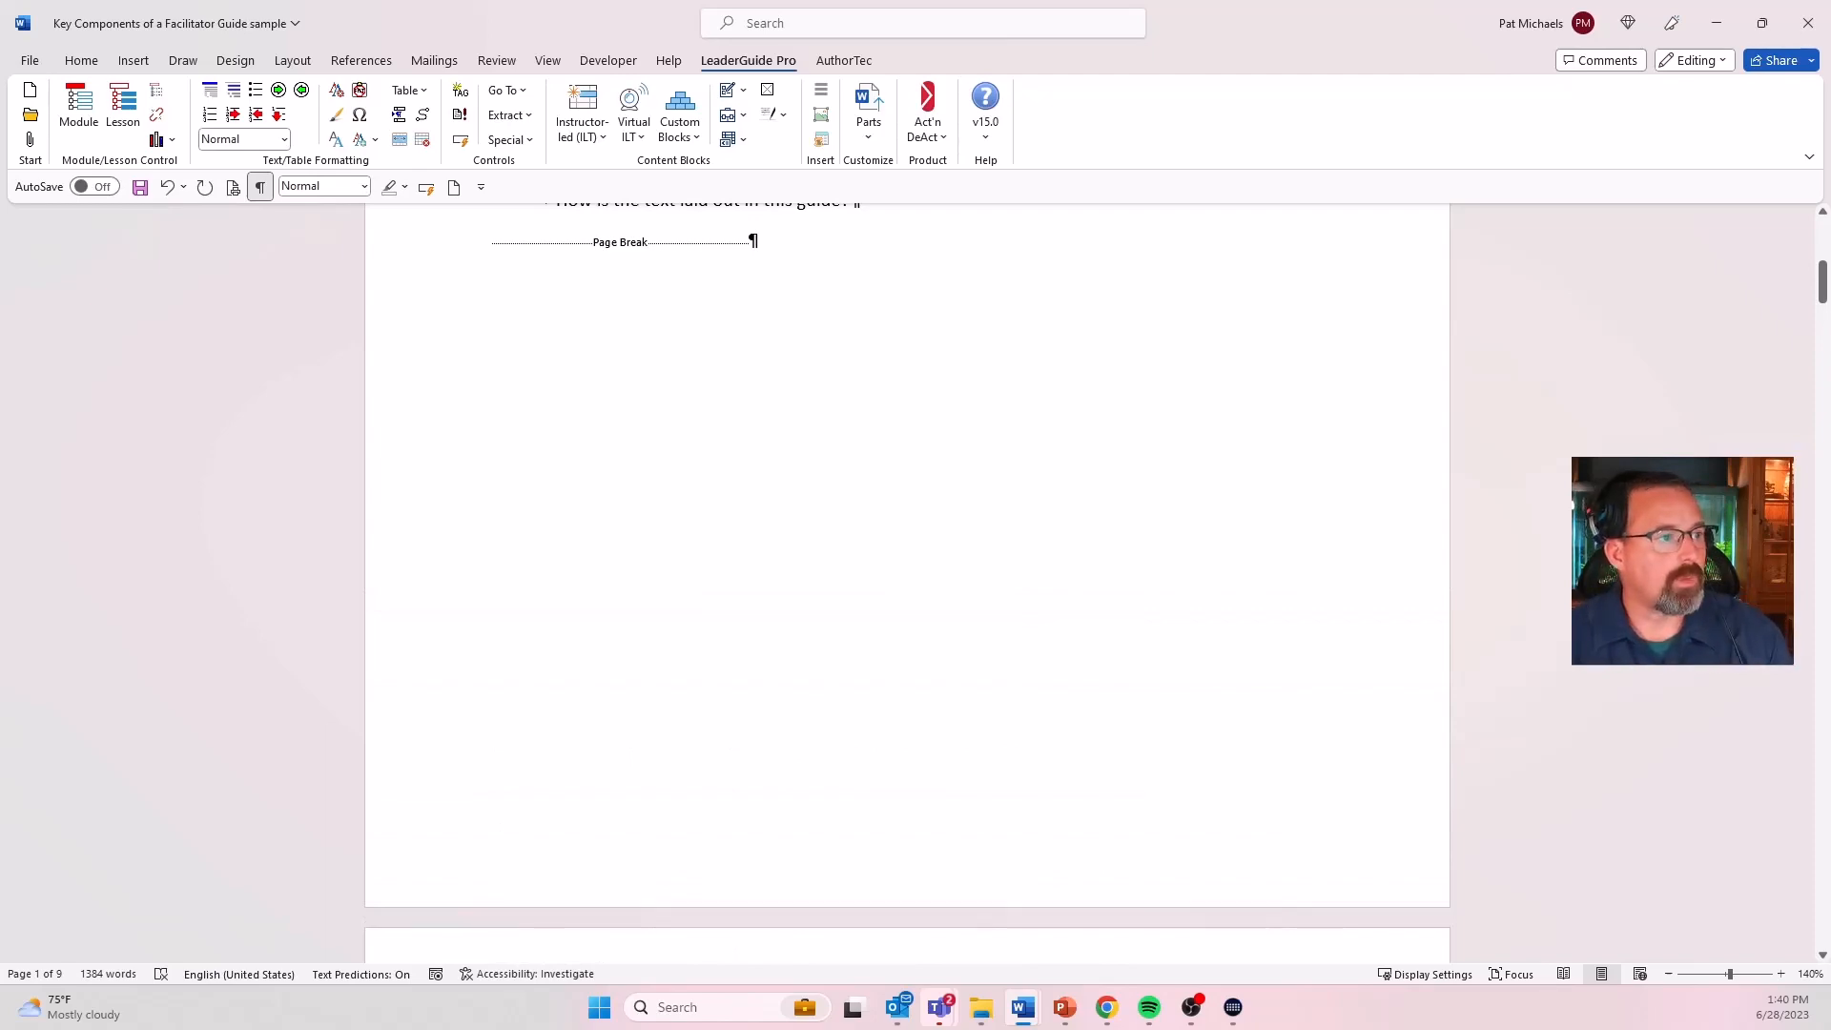
scroll(1296, 397, "up", 12)
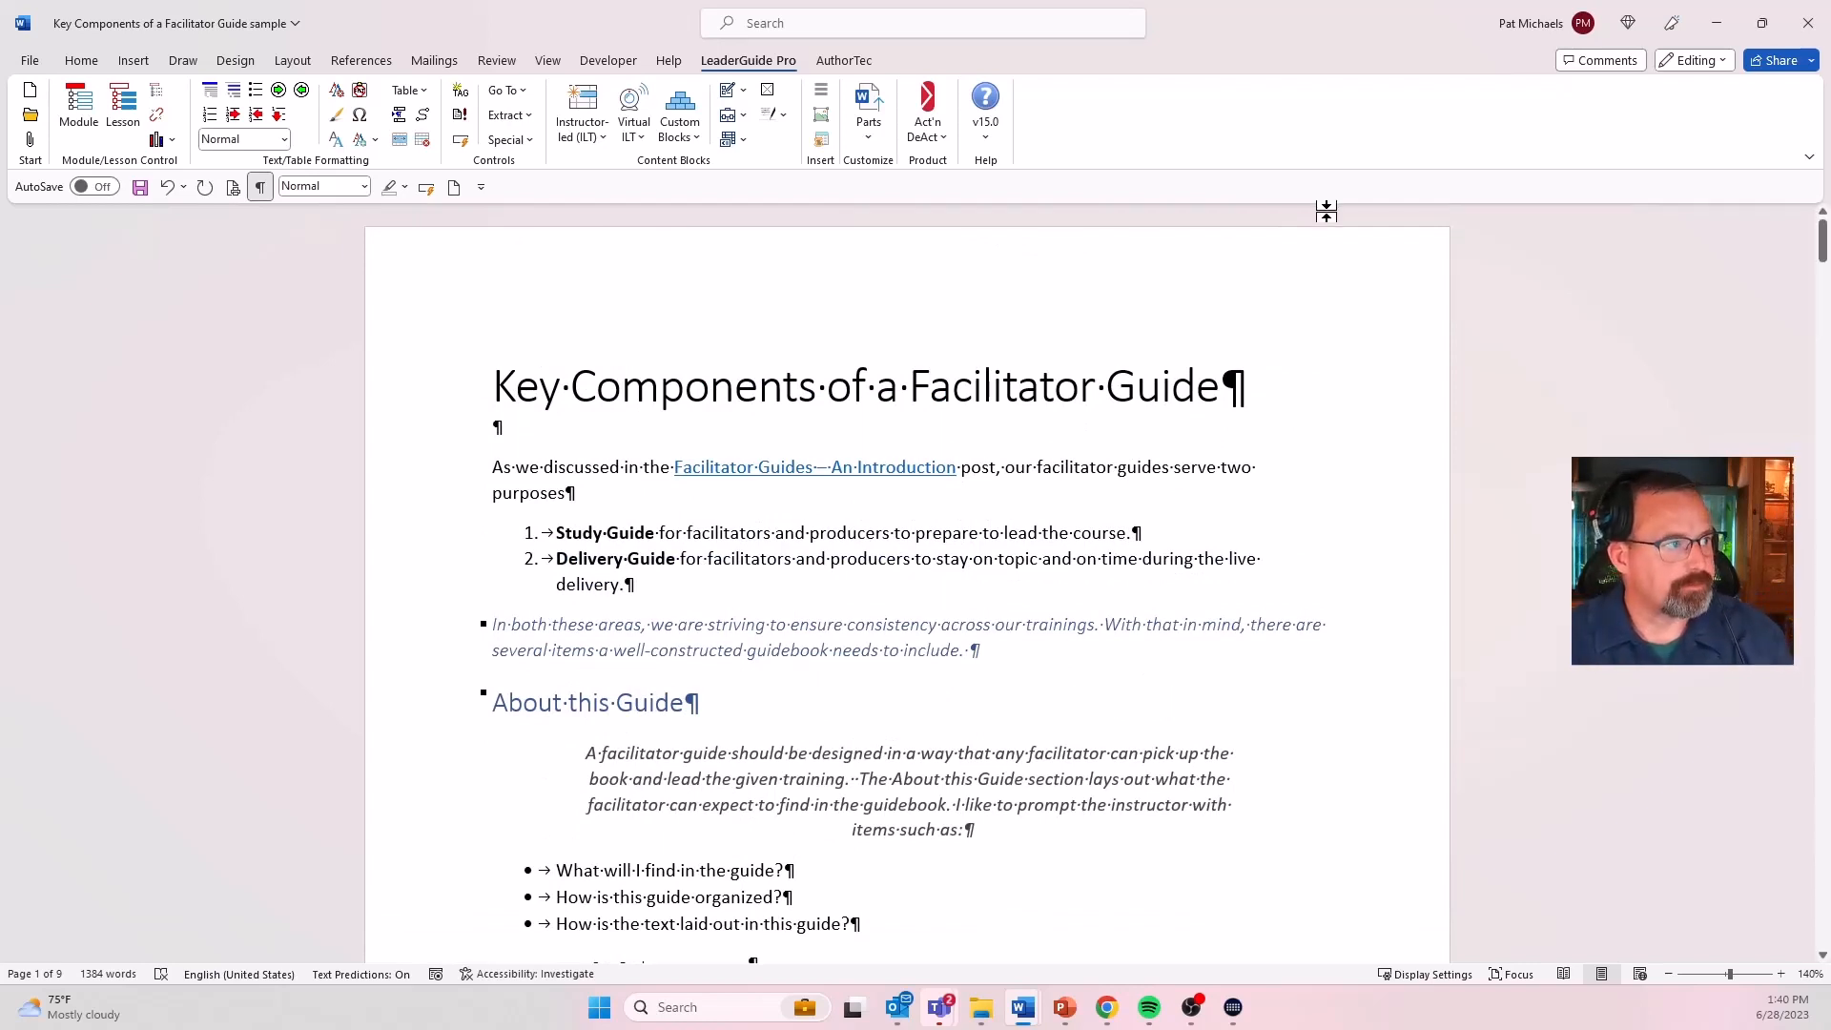
left_click(826, 63)
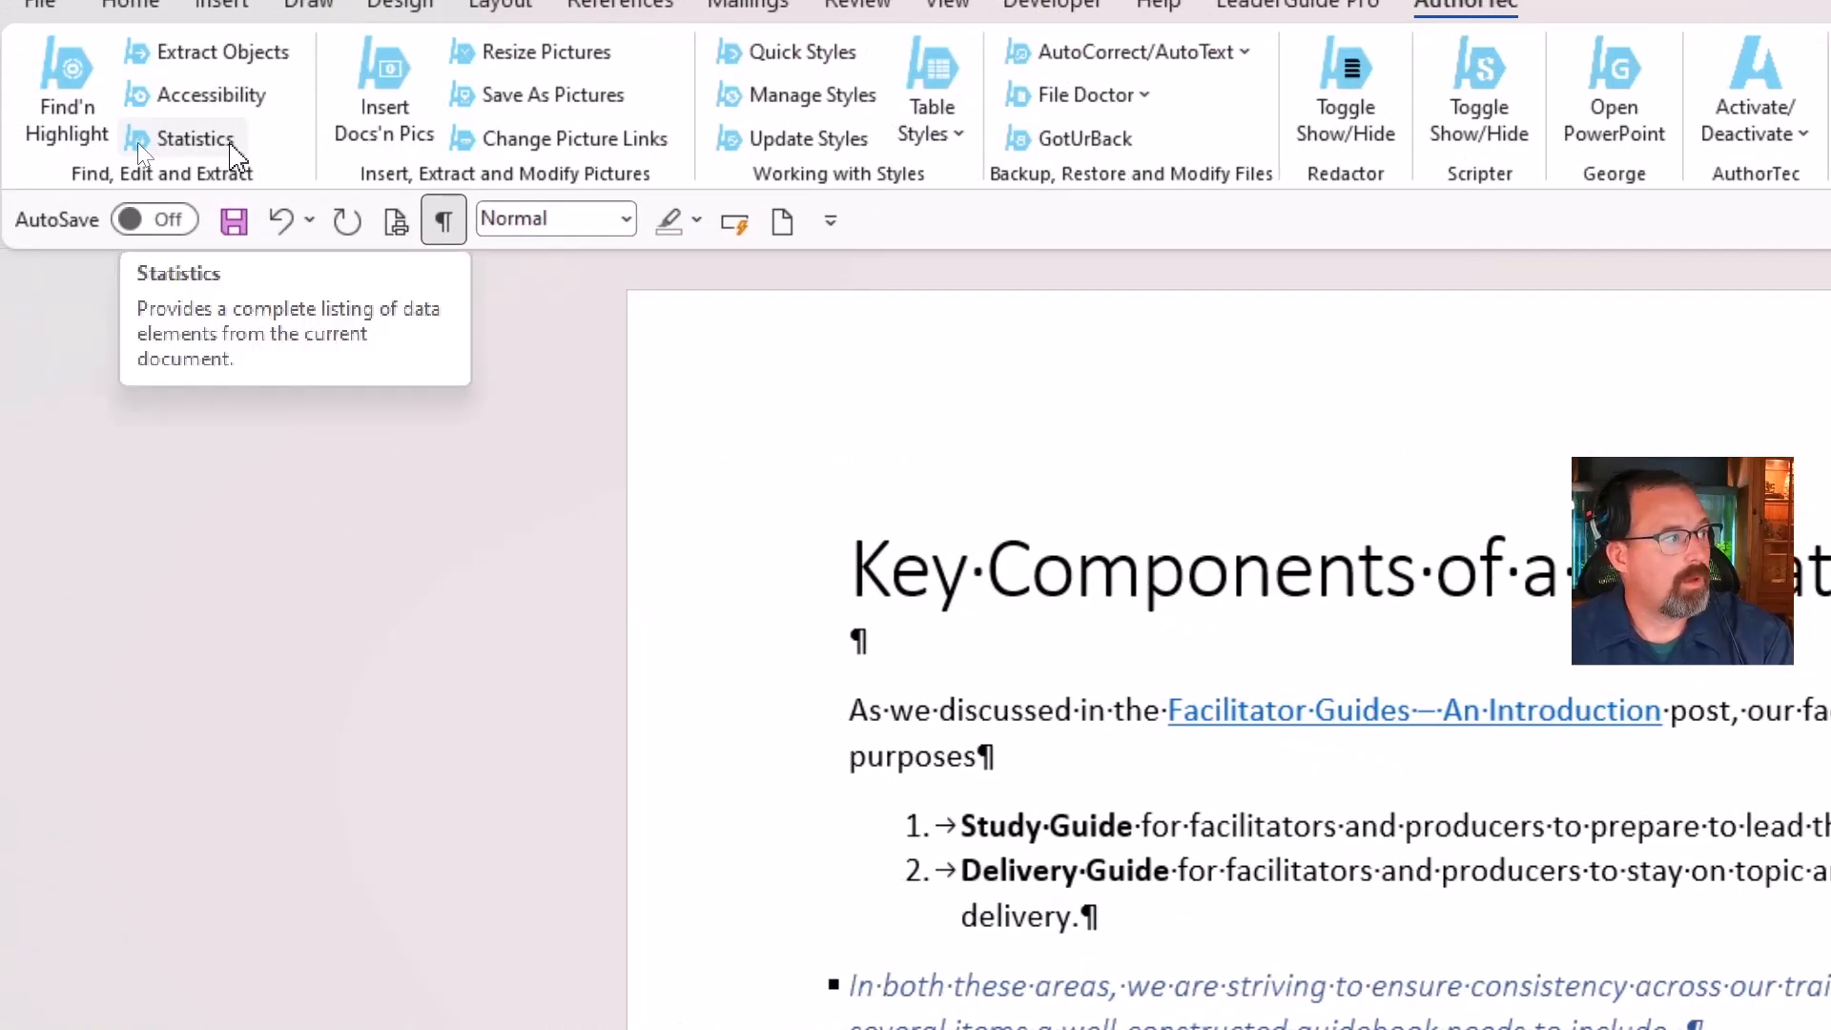
left_click(231, 143)
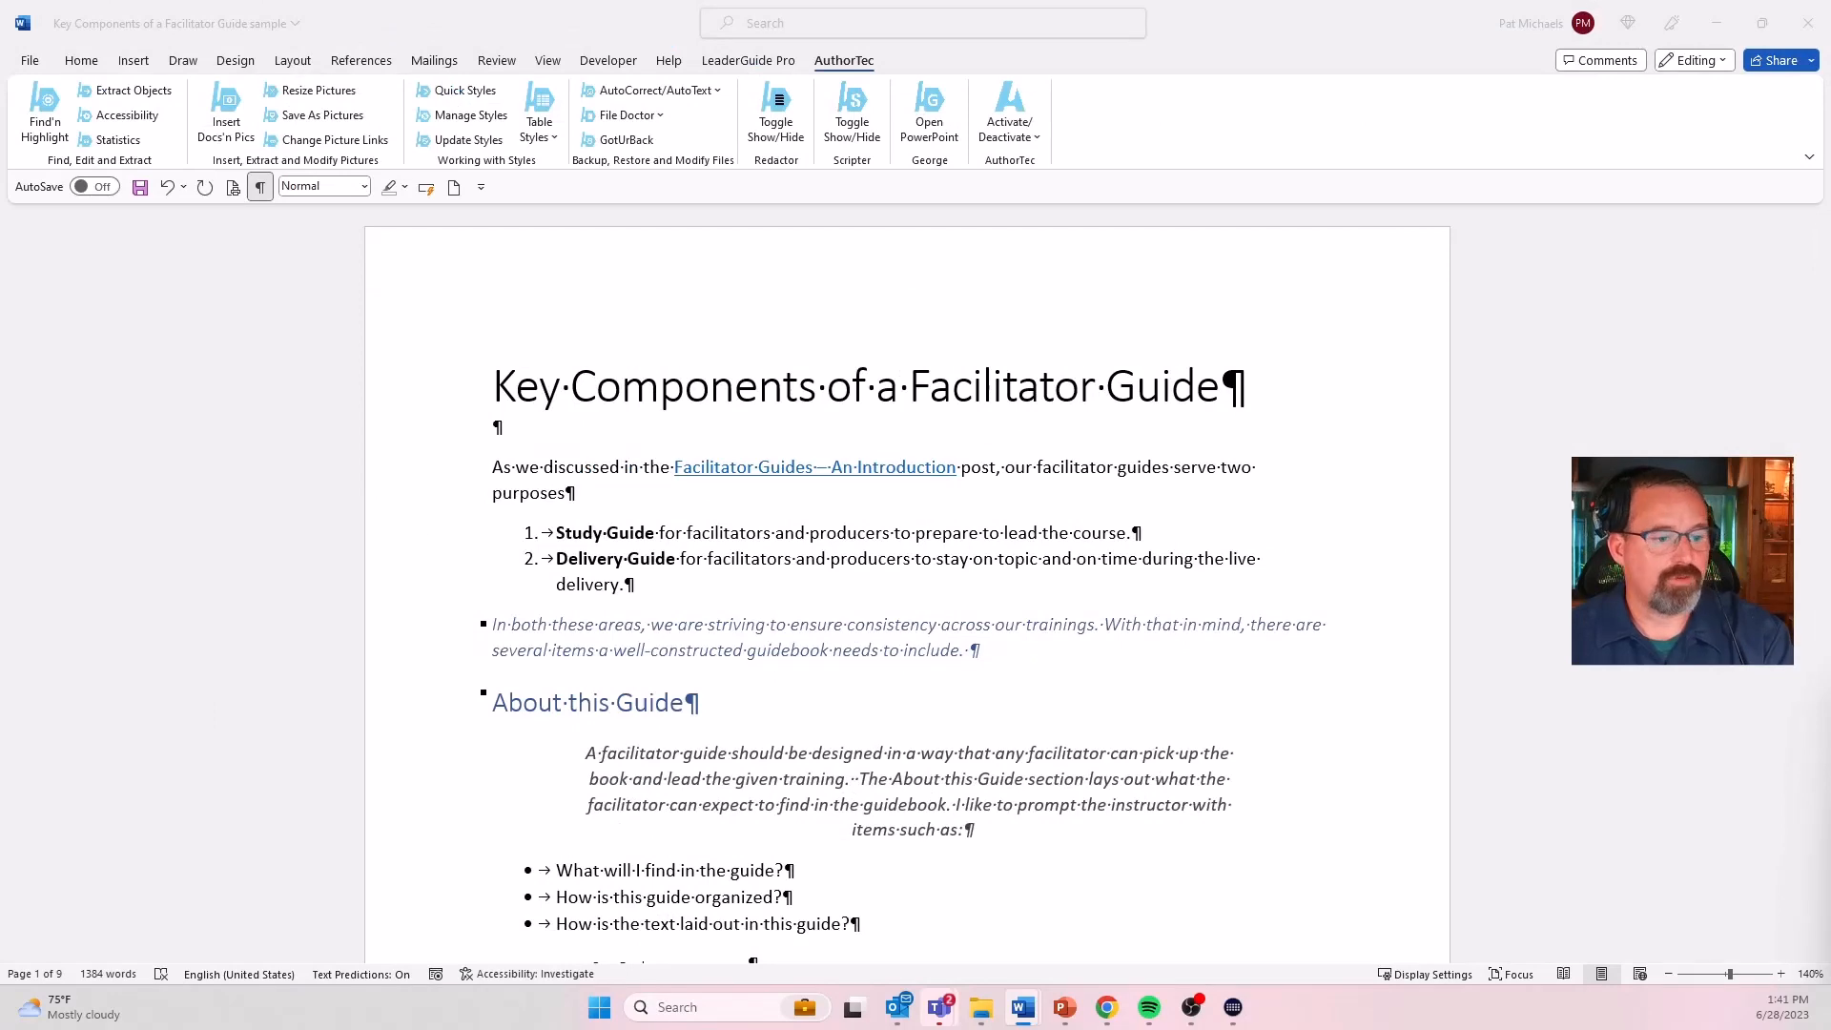
left_click_drag(1716, 658, 630, 330)
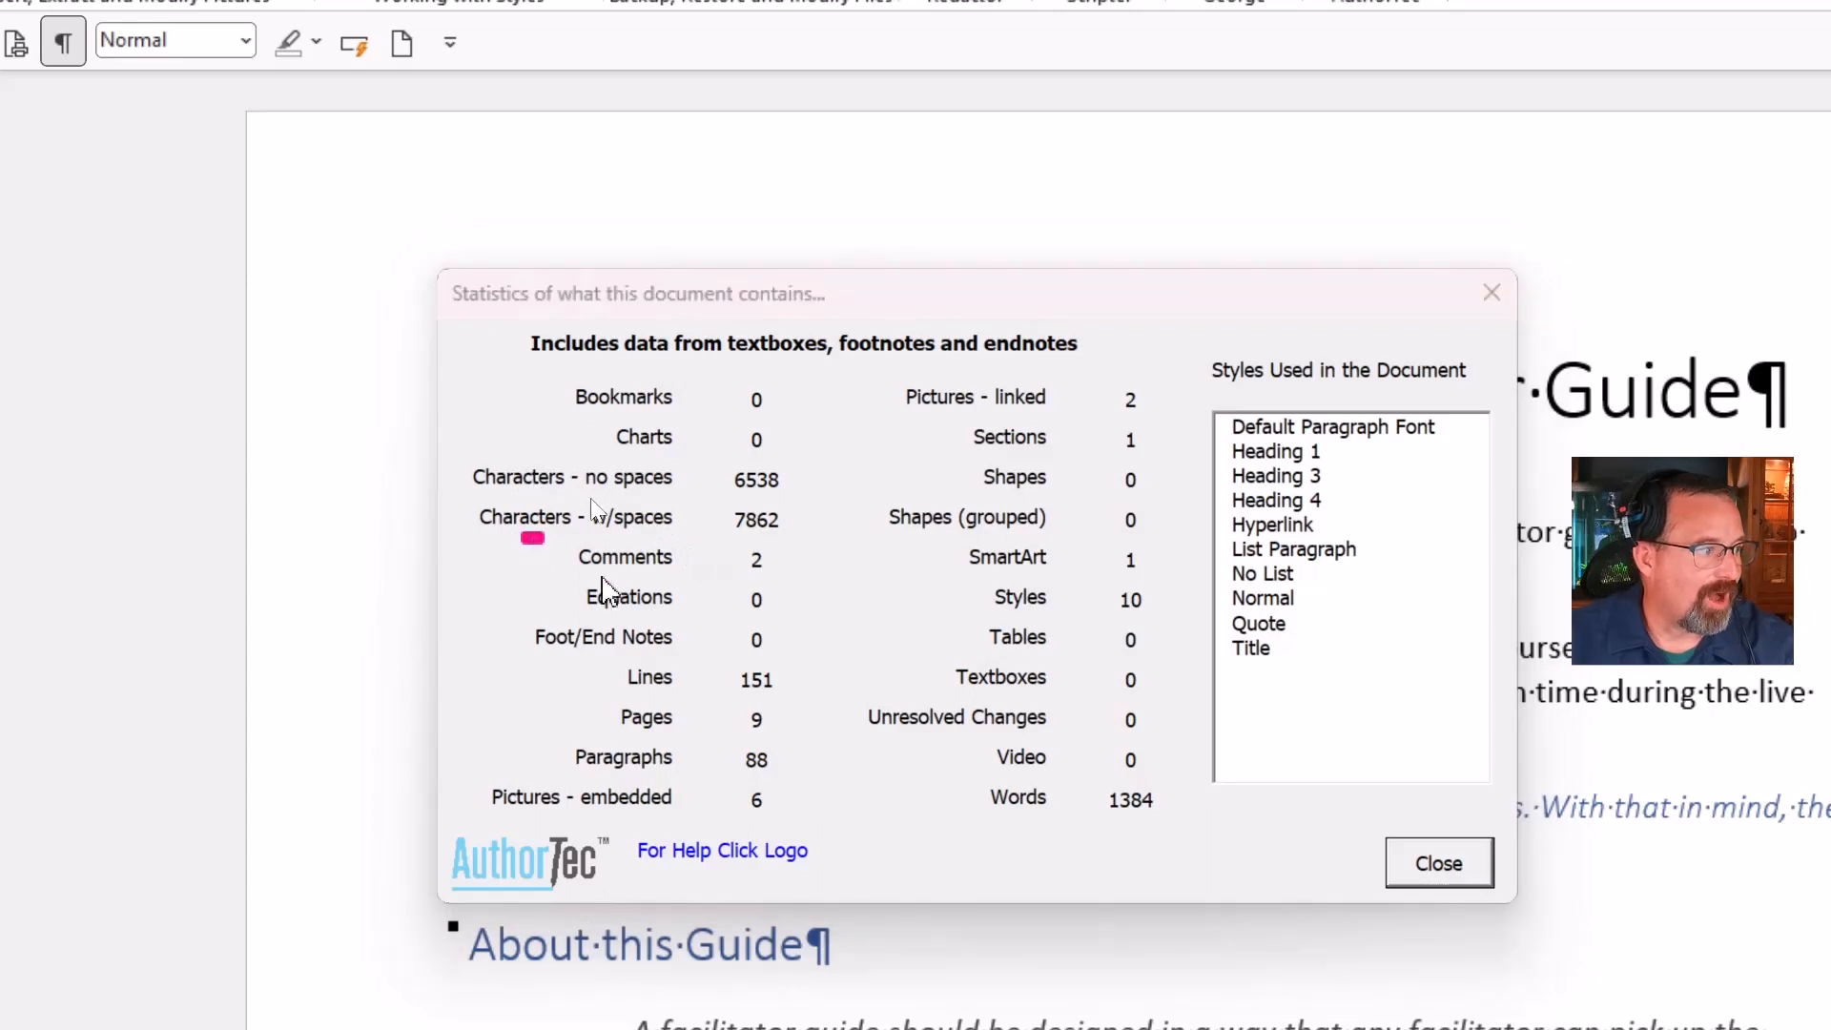
- Review the comments, paragraphs, embedded pictures and linked pictures entries in the document statistics report
left_click_drag(523, 536, 785, 580)
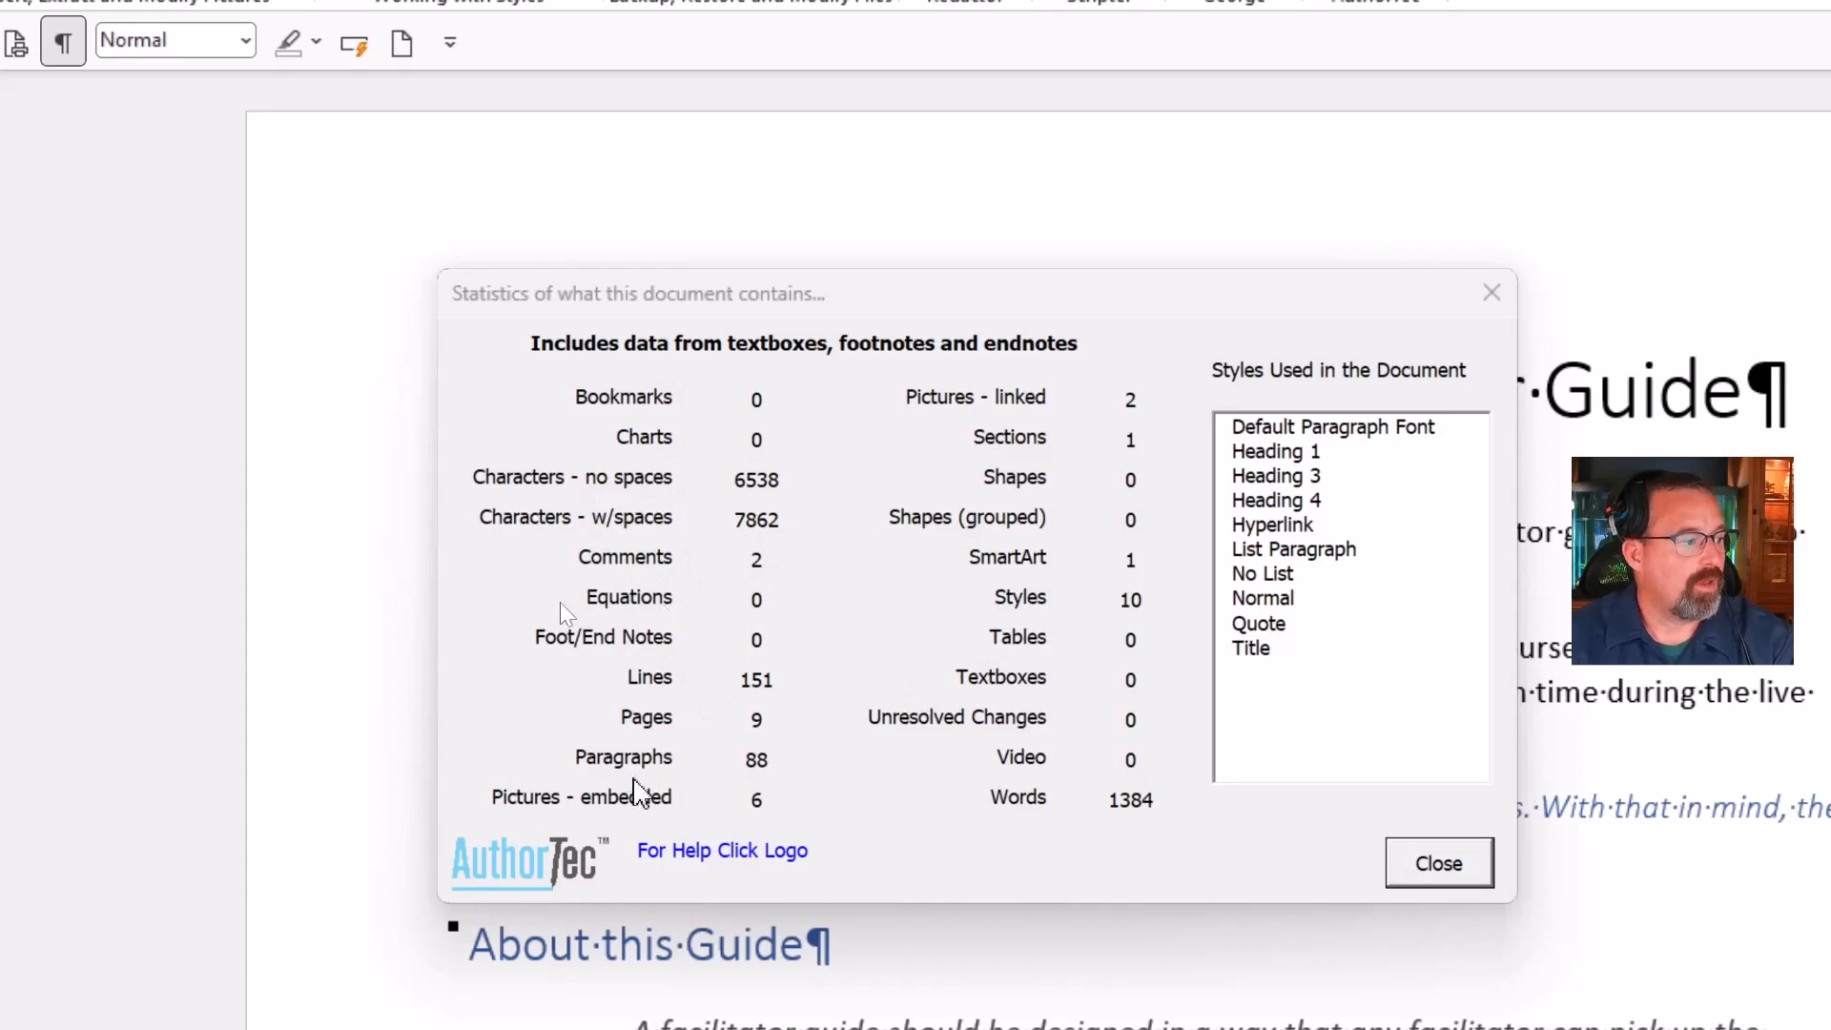
mouse_move(474, 770)
left_mouse_down()
mouse_move(520, 820)
mouse_move(796, 825)
left_mouse_up()
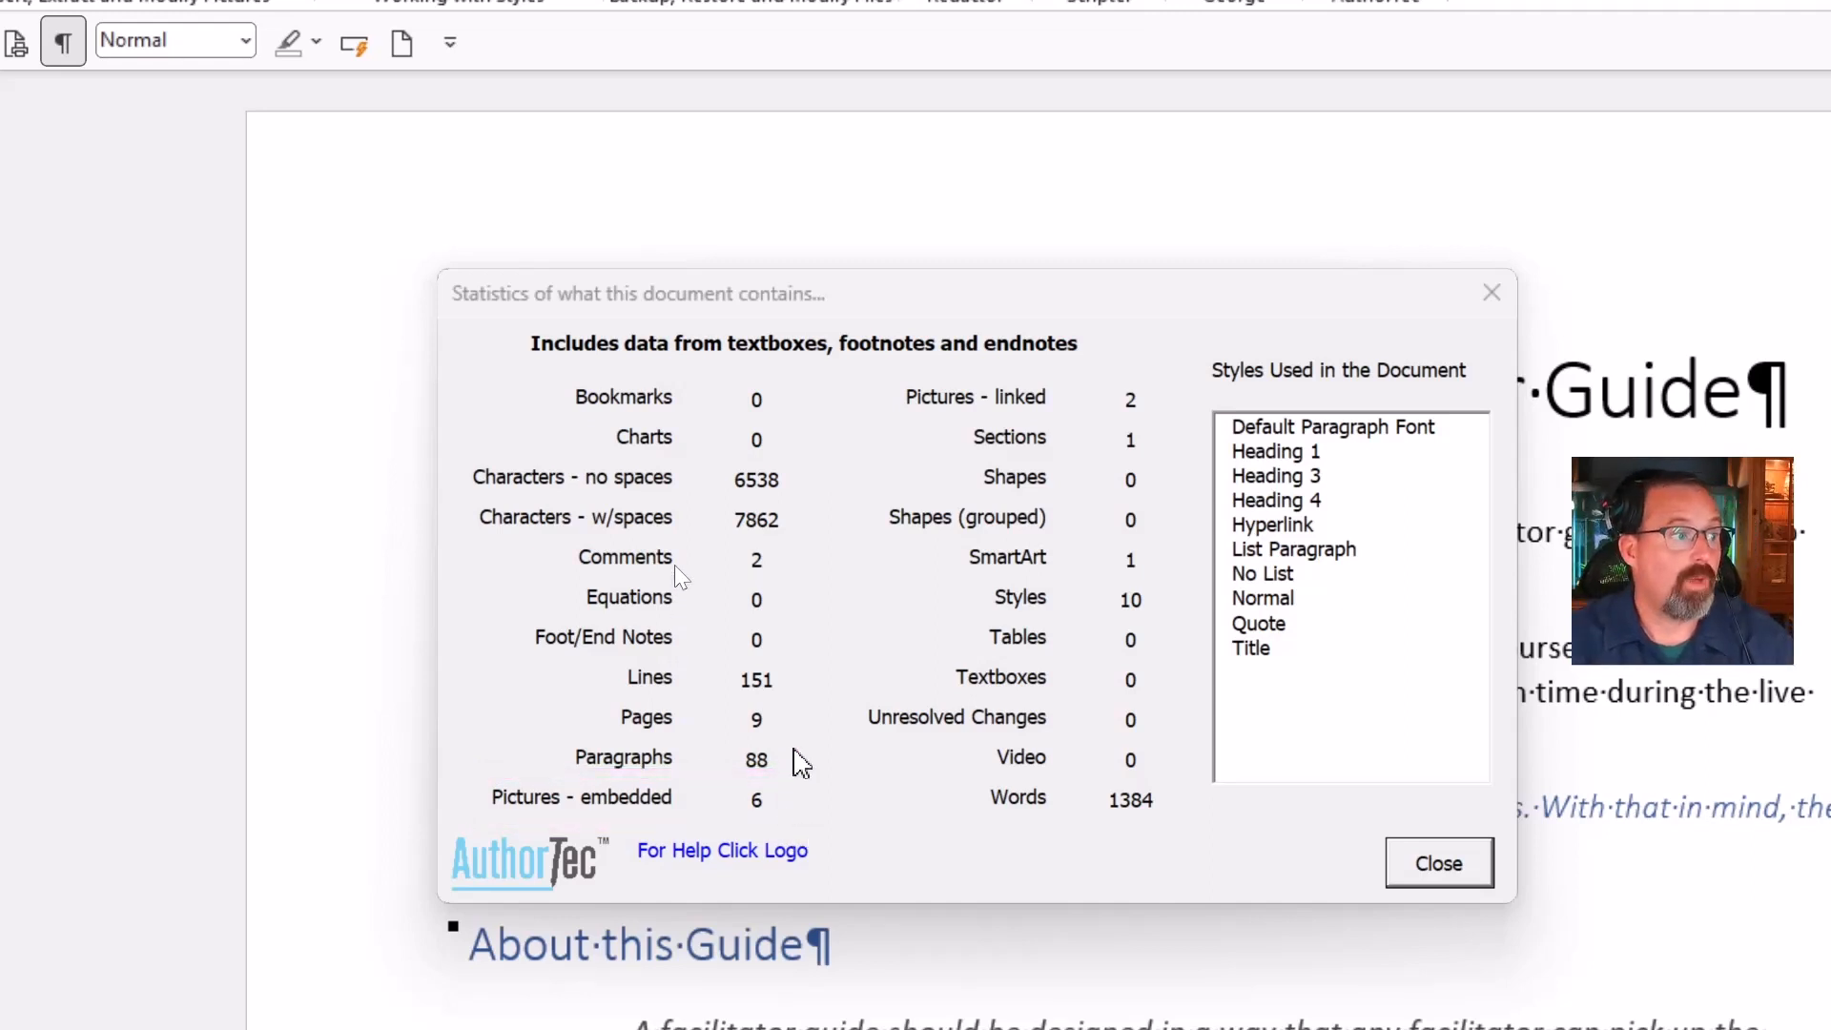
mouse_move(898, 370)
left_mouse_down()
mouse_move(909, 401)
mouse_move(1178, 434)
left_mouse_up()
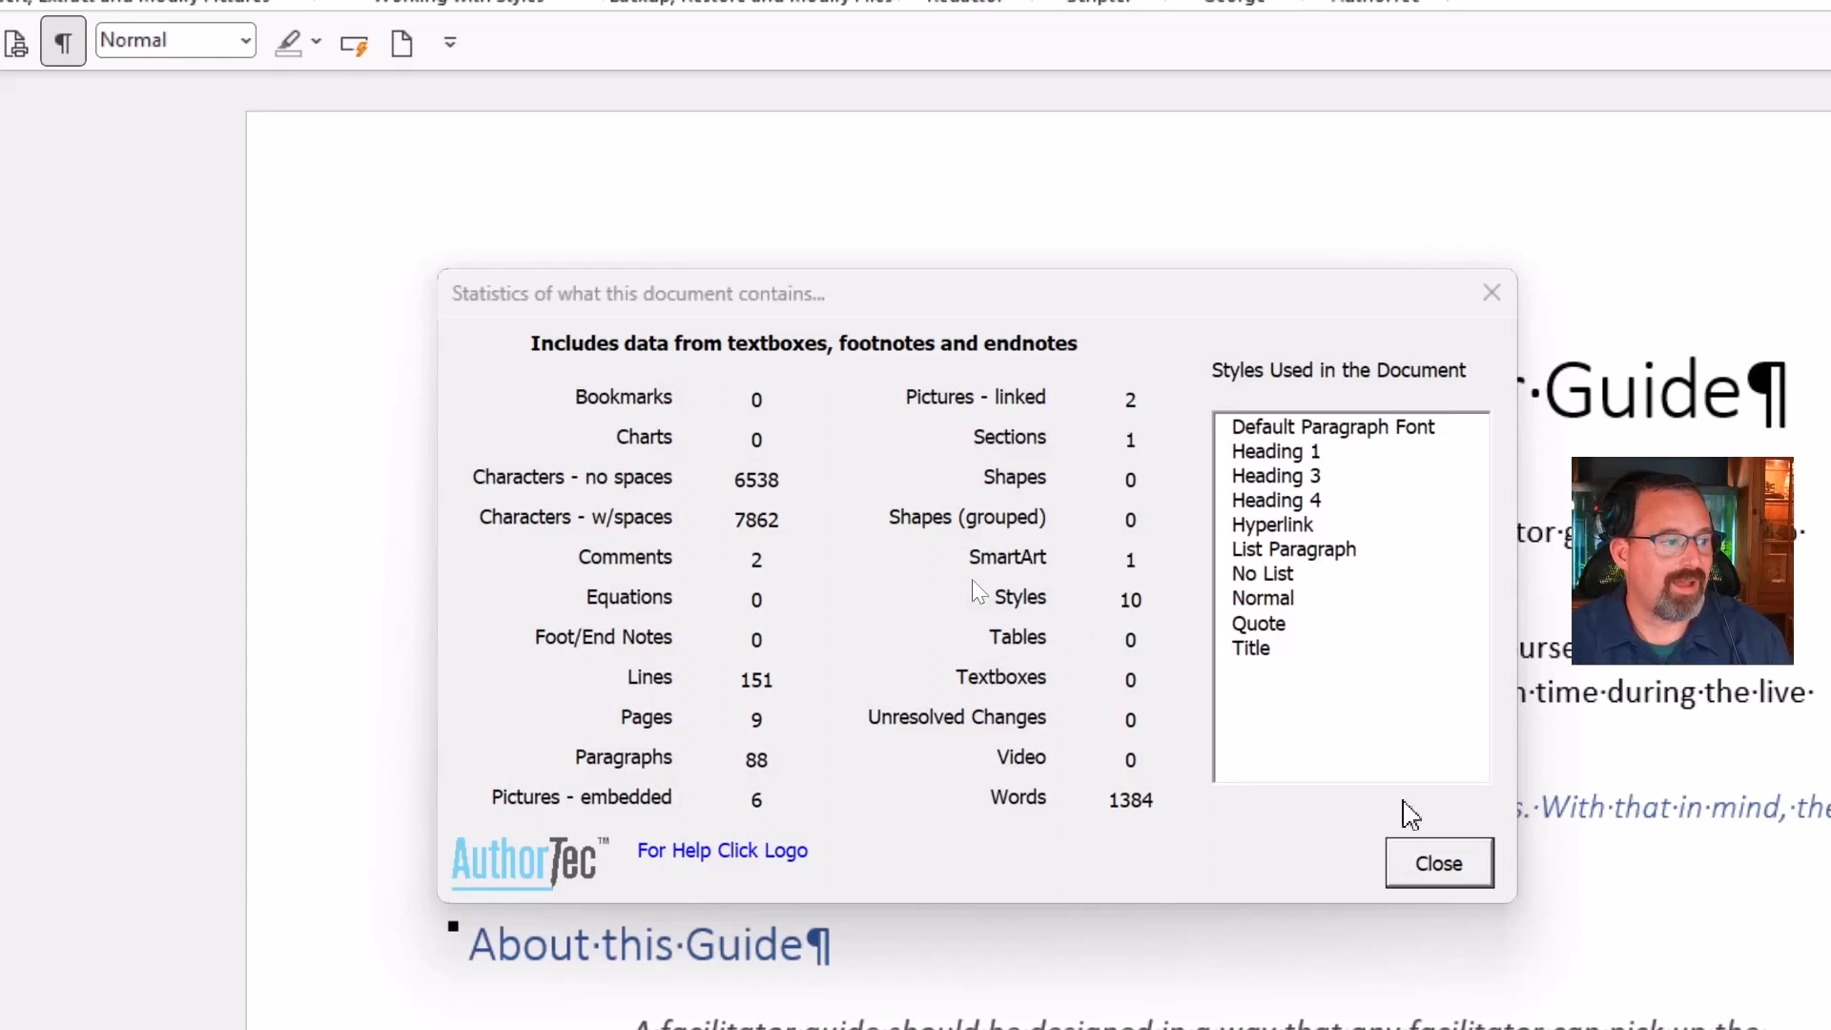
mouse_move(555, 523)
left_mouse_down()
mouse_move(689, 589)
mouse_move(771, 591)
left_mouse_up()
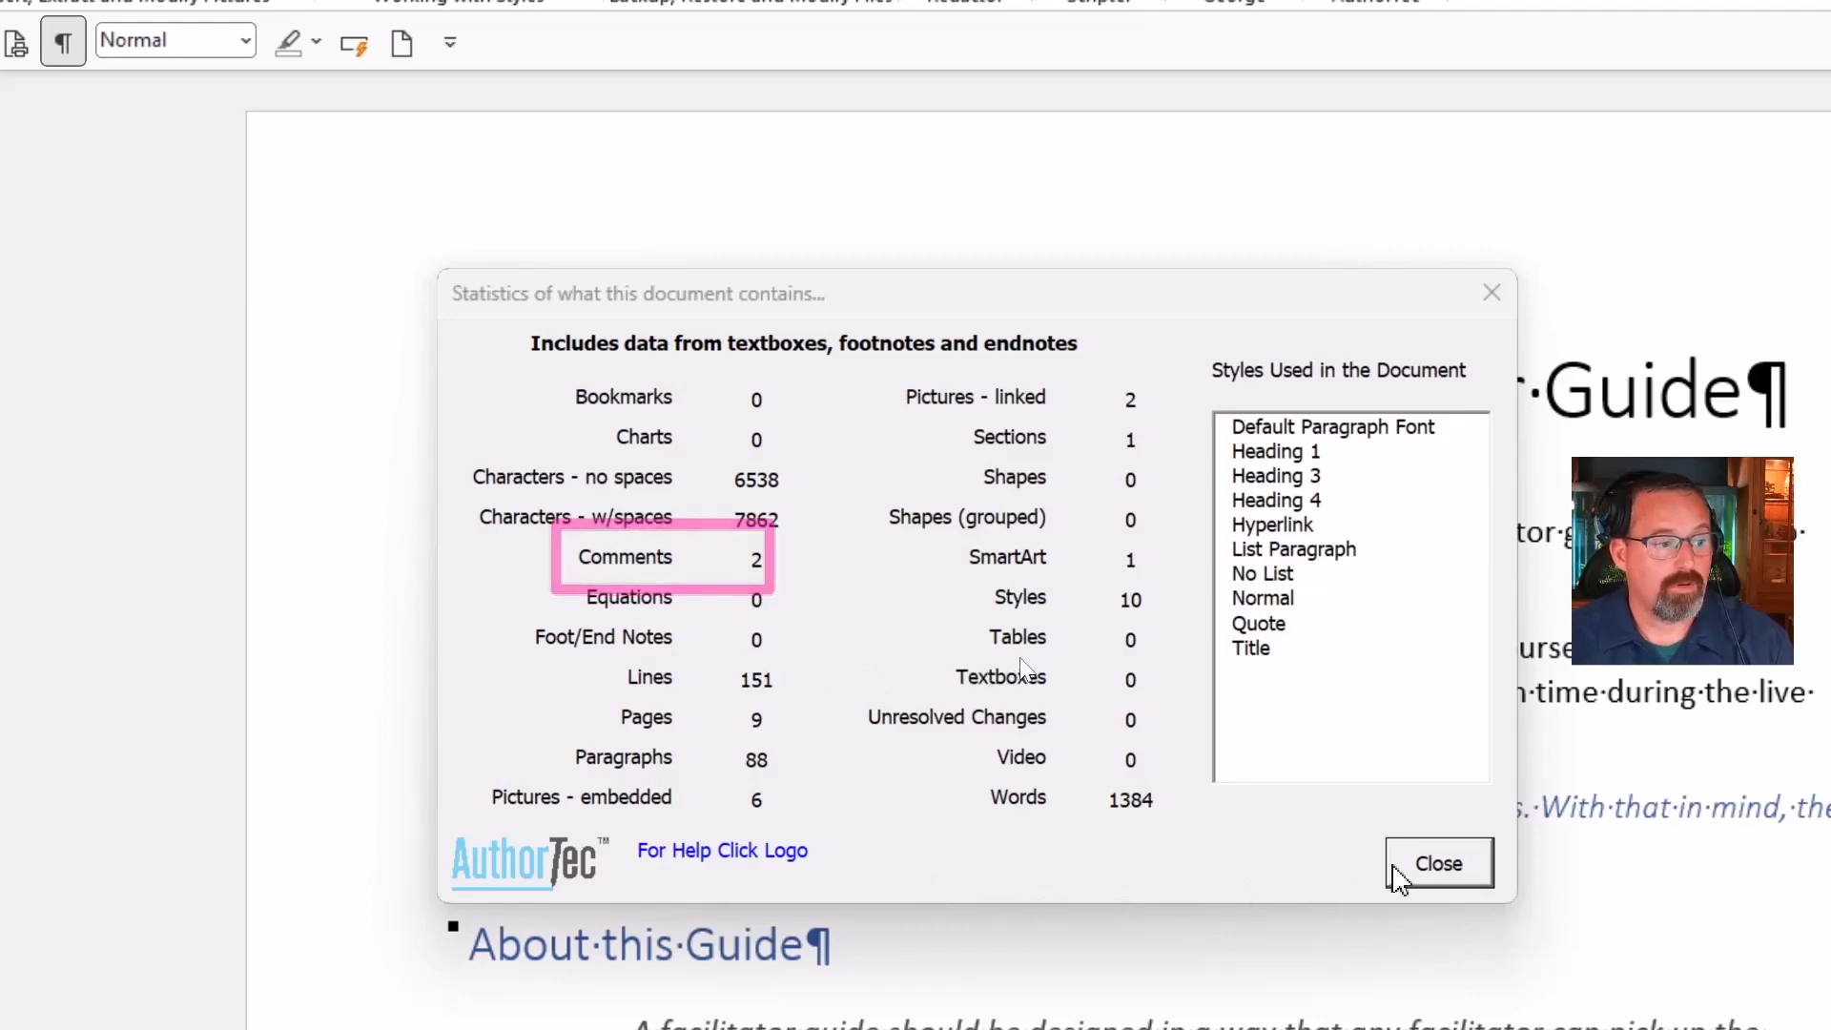
left_click(1391, 865)
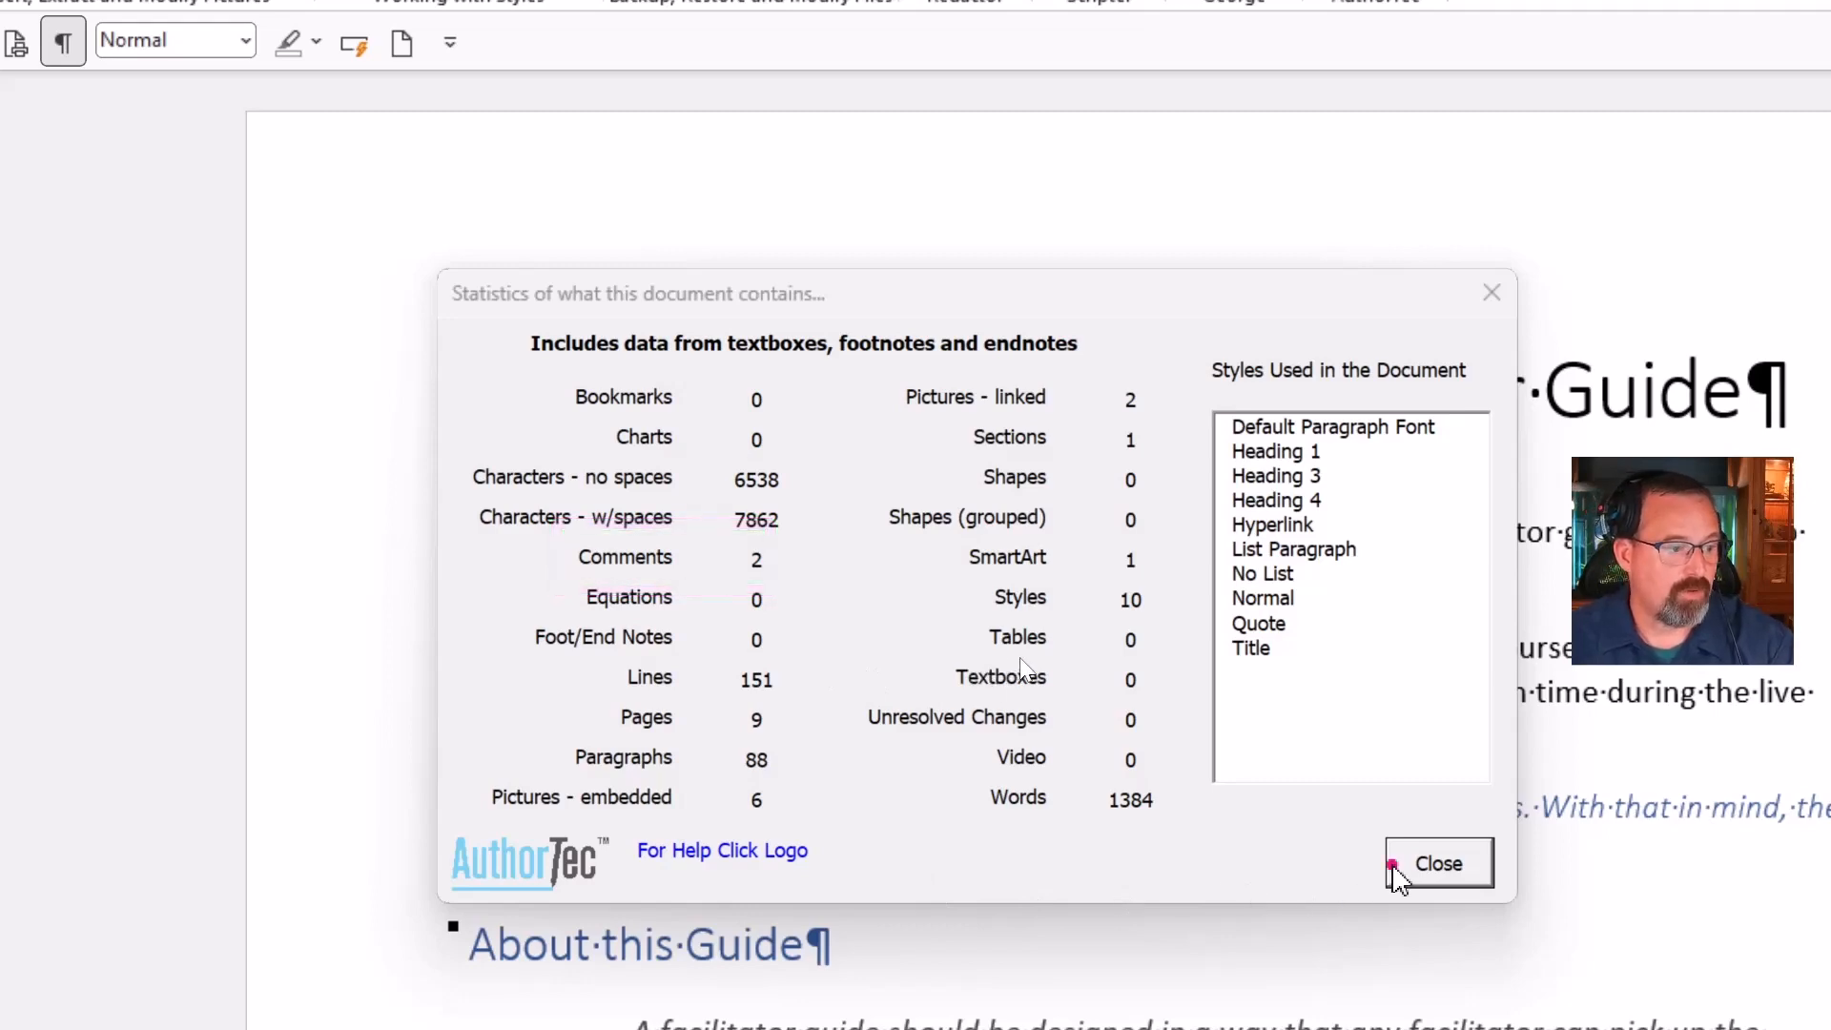